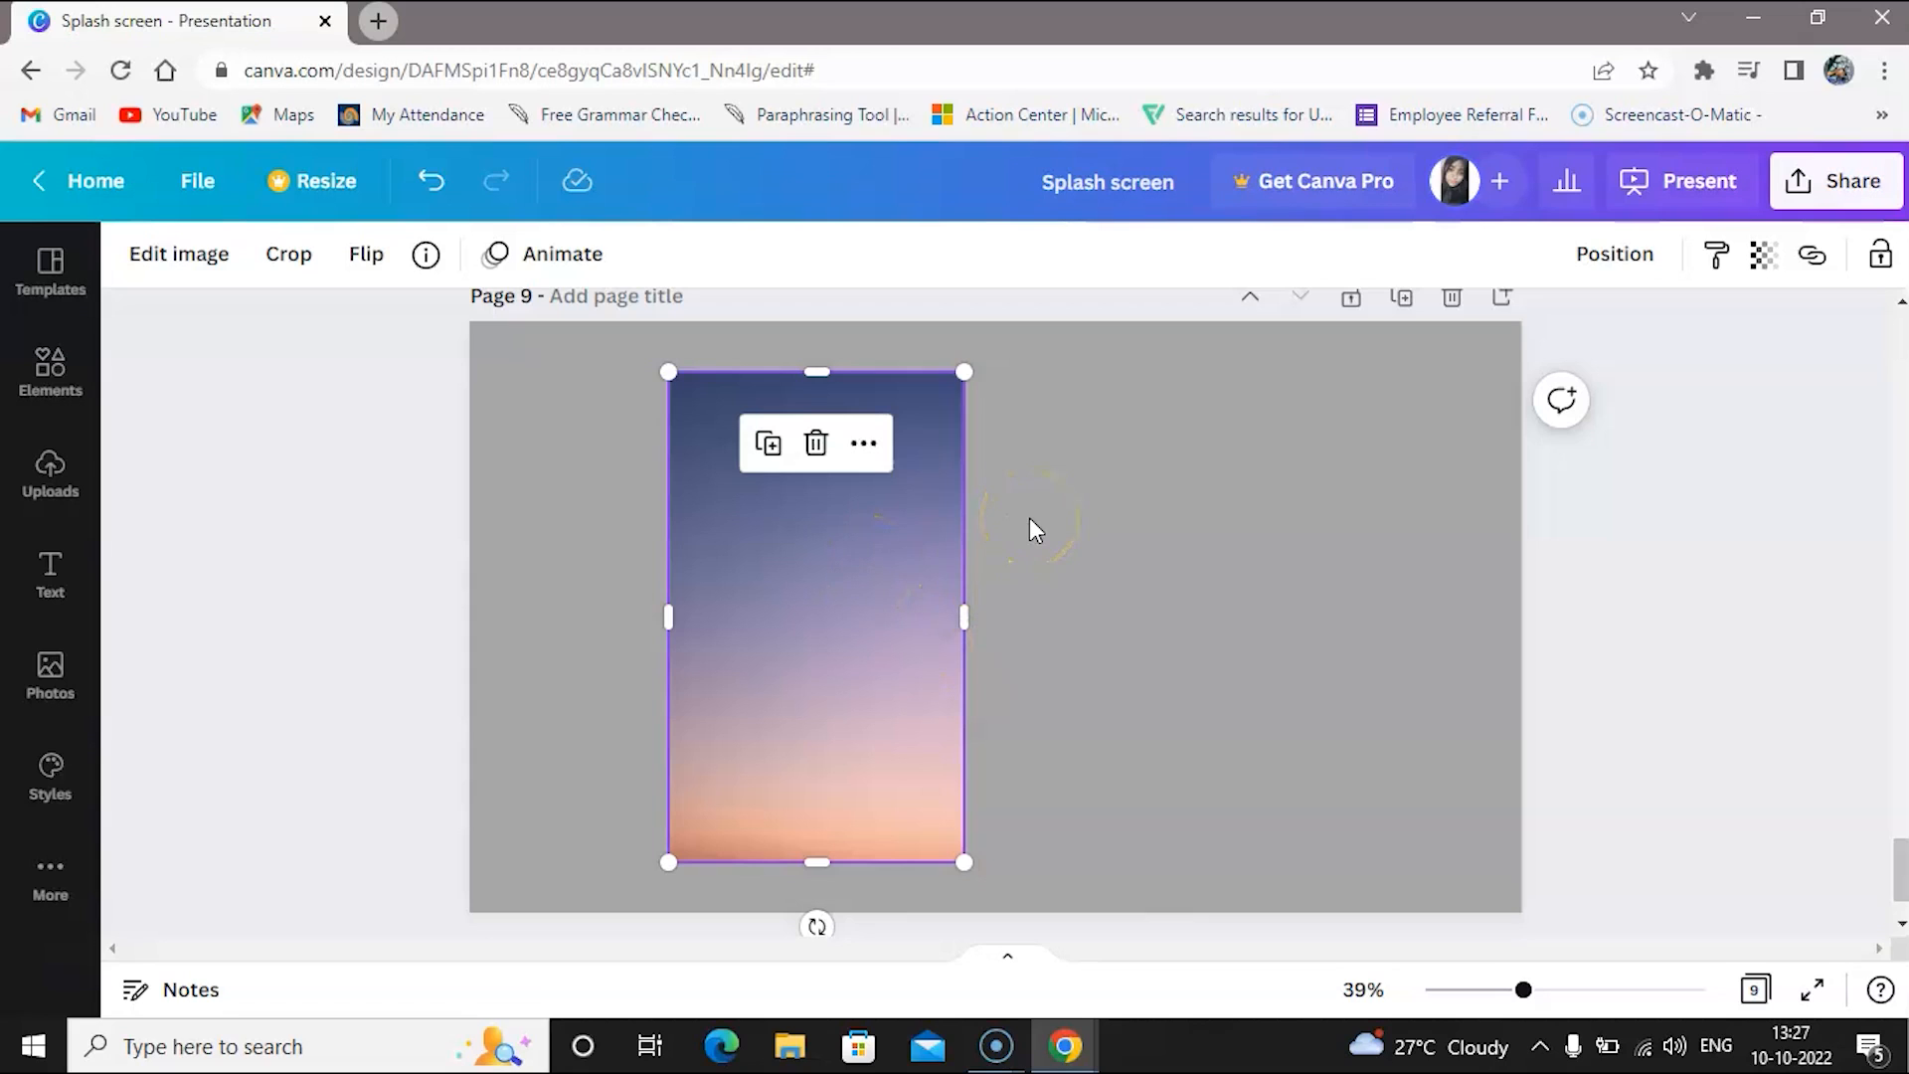
Paste the fruit and vegetables photo and fit it to the gradient image's width along its lower edge
key("ctrl+v")
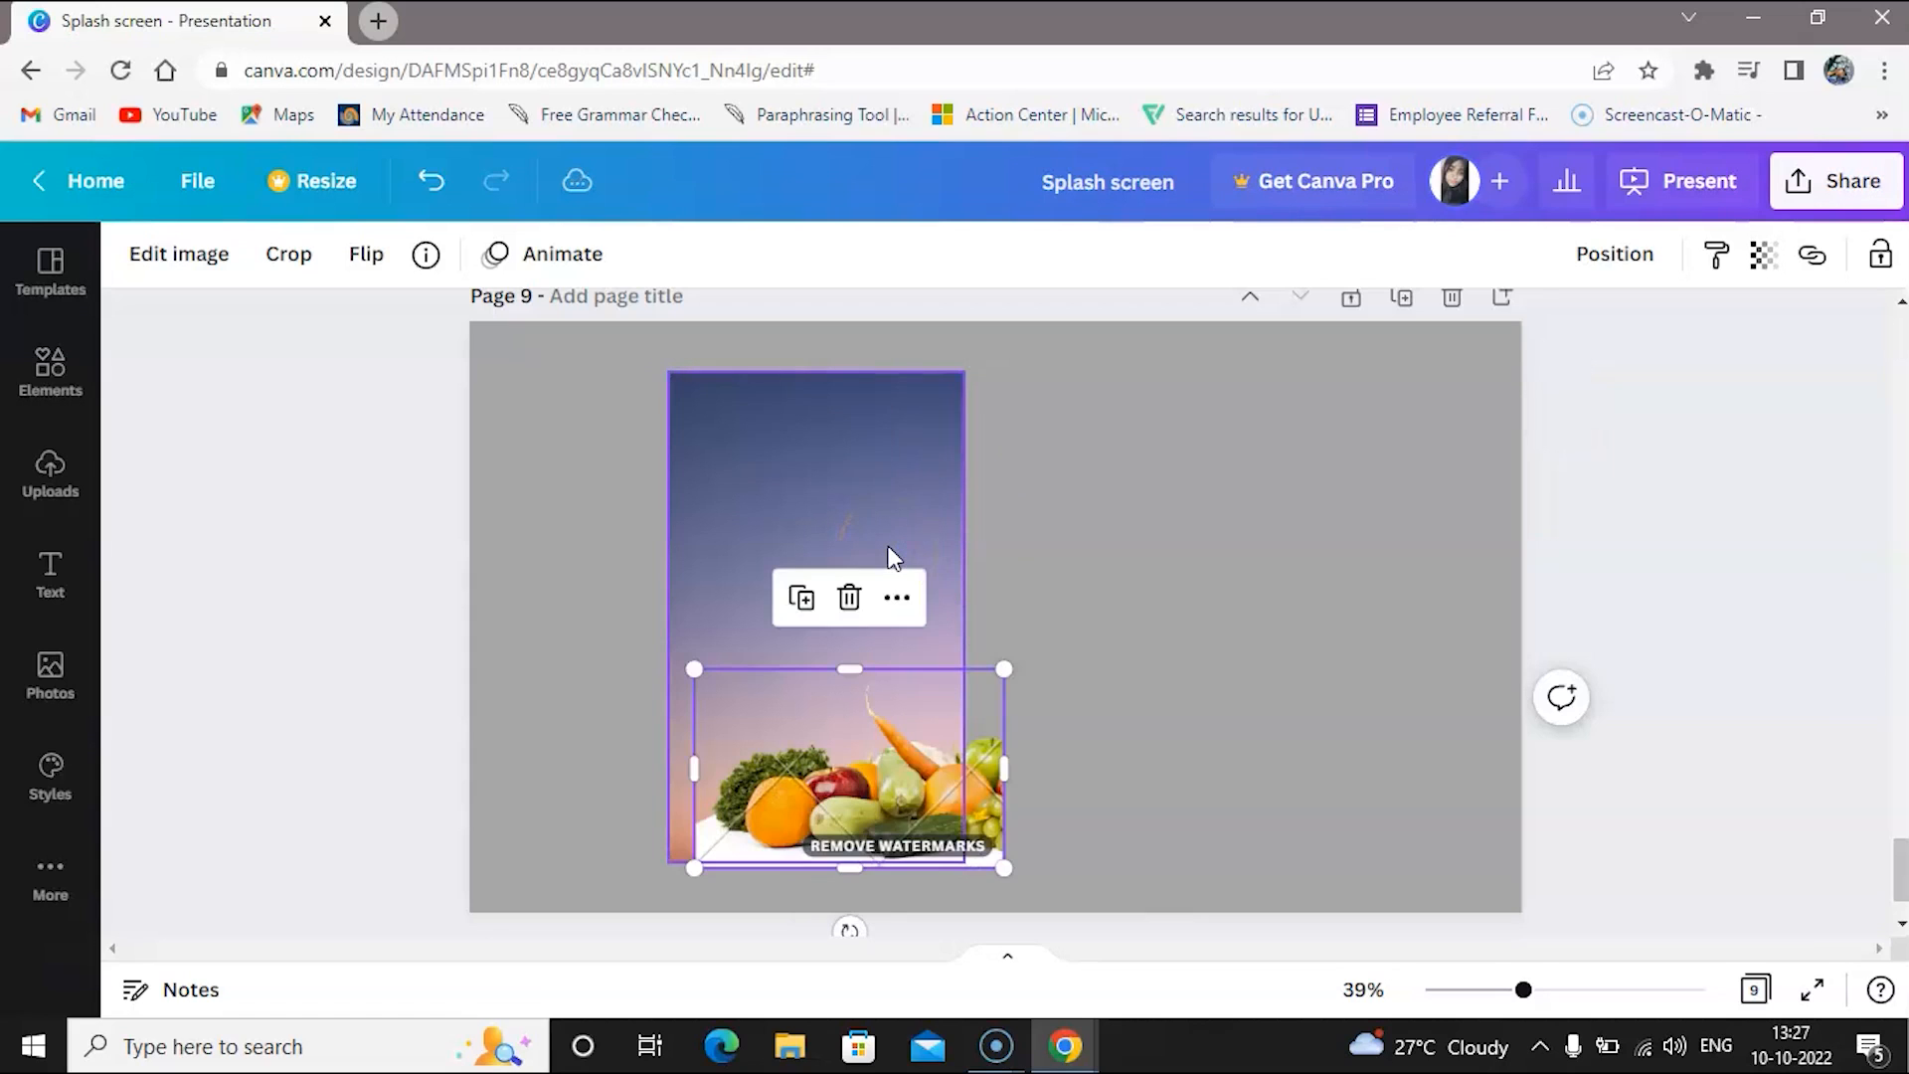
left_click(881, 780)
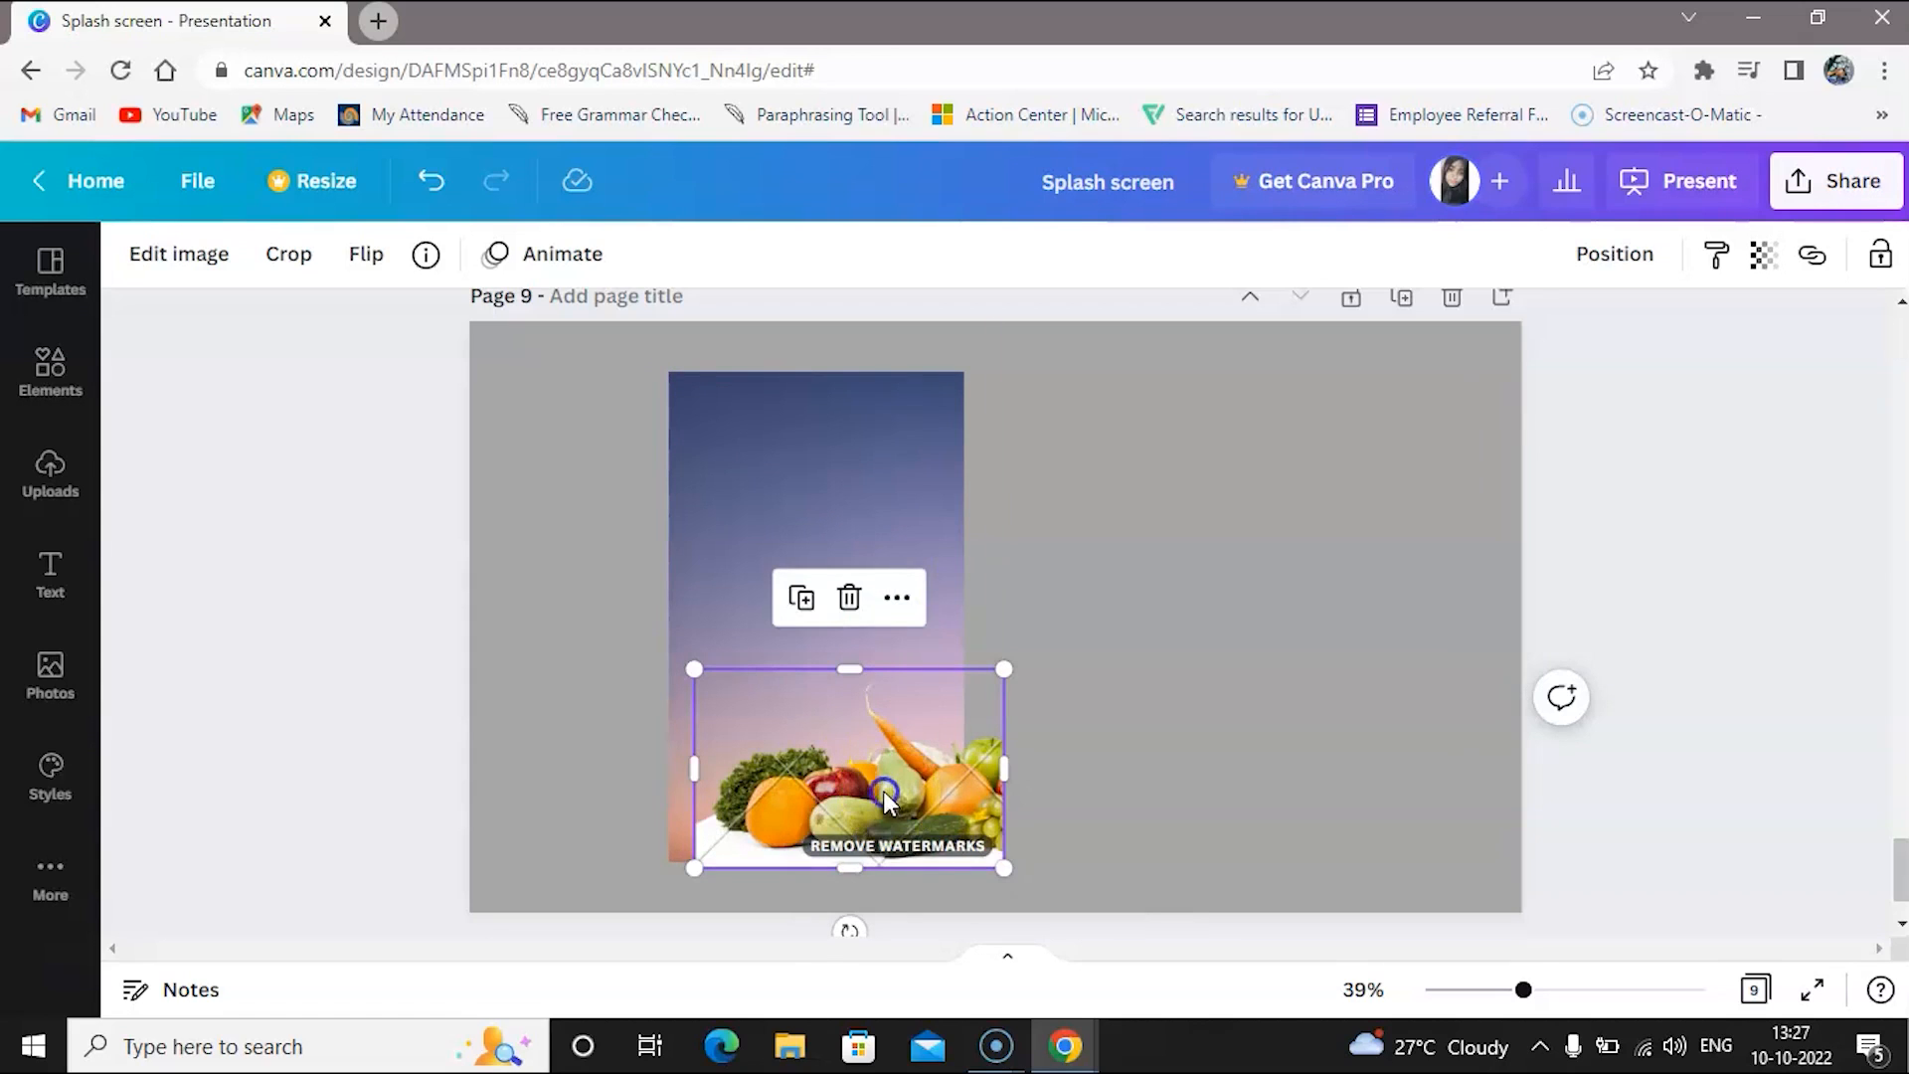
left_click_drag(883, 791, 858, 785)
left_click_drag(972, 769, 969, 770)
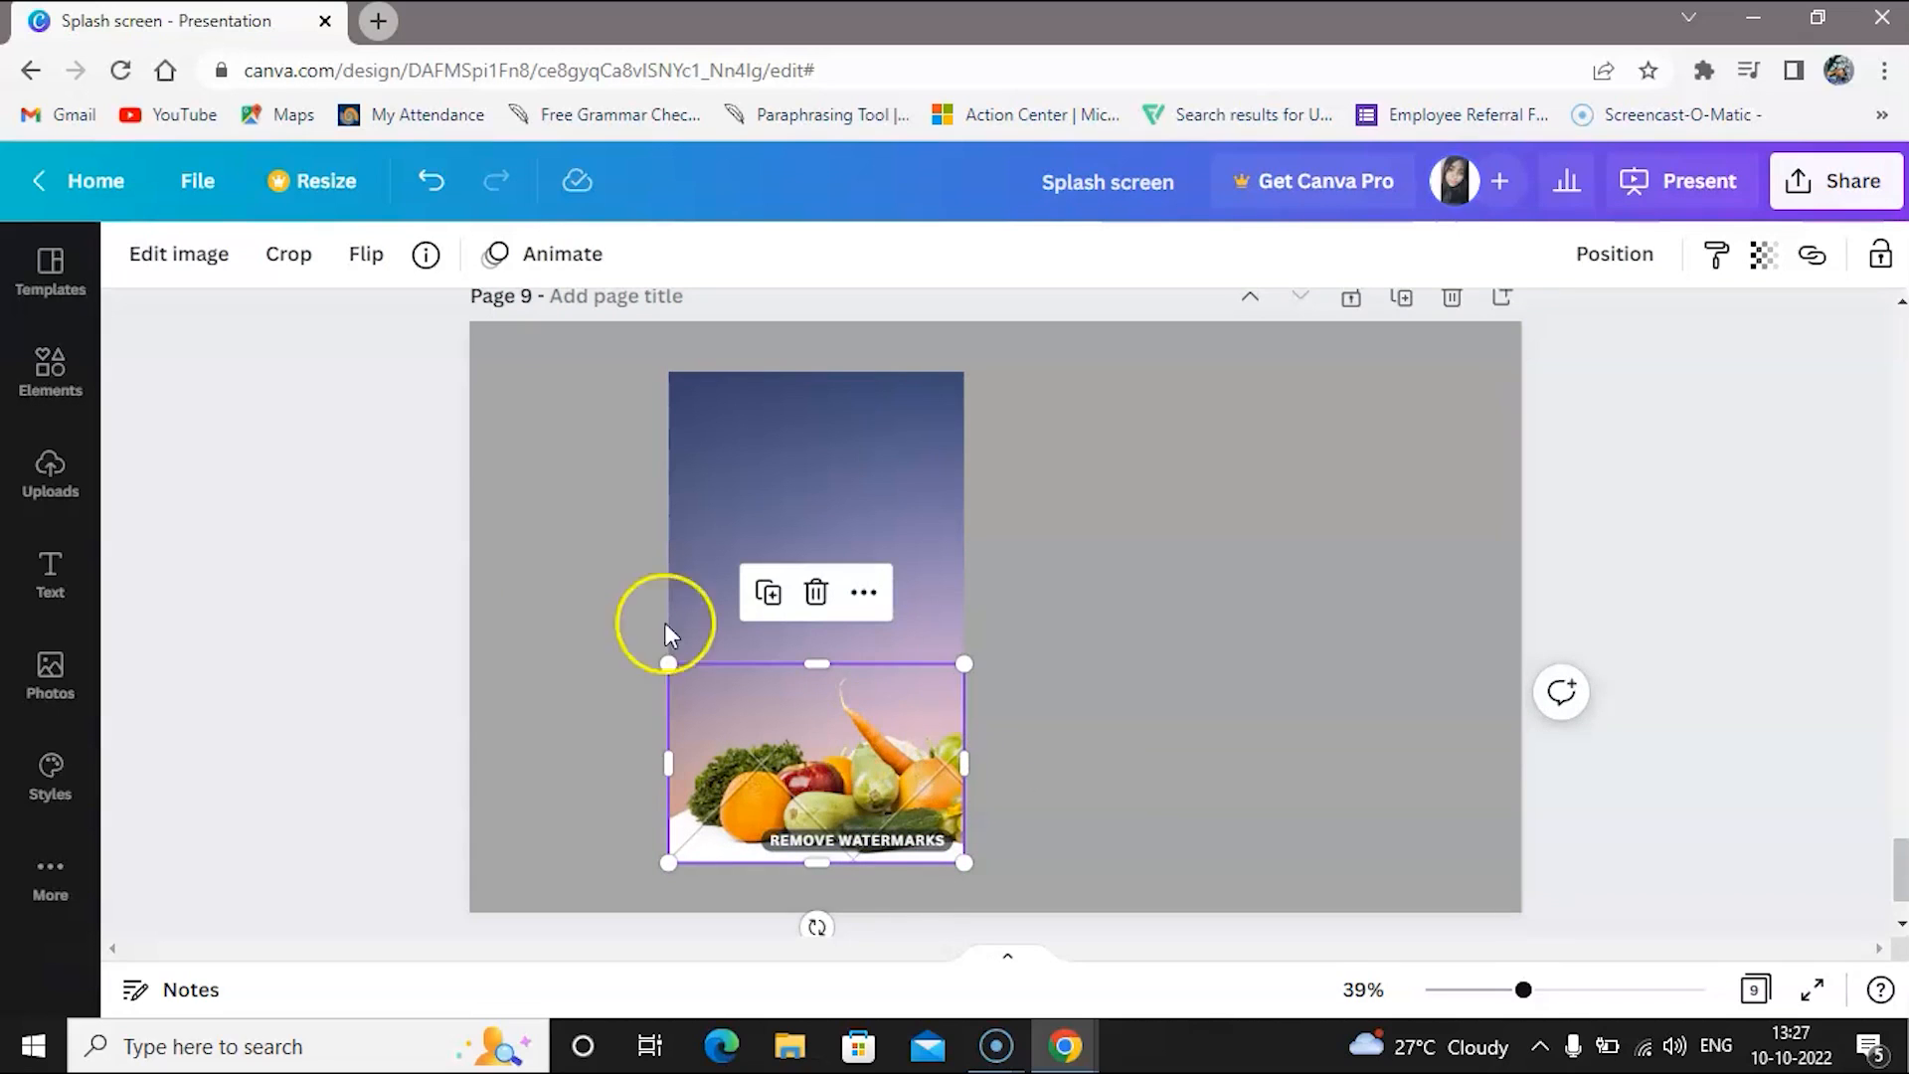
Add two plain text boxes and a subheading to page 9
left_click(50, 569)
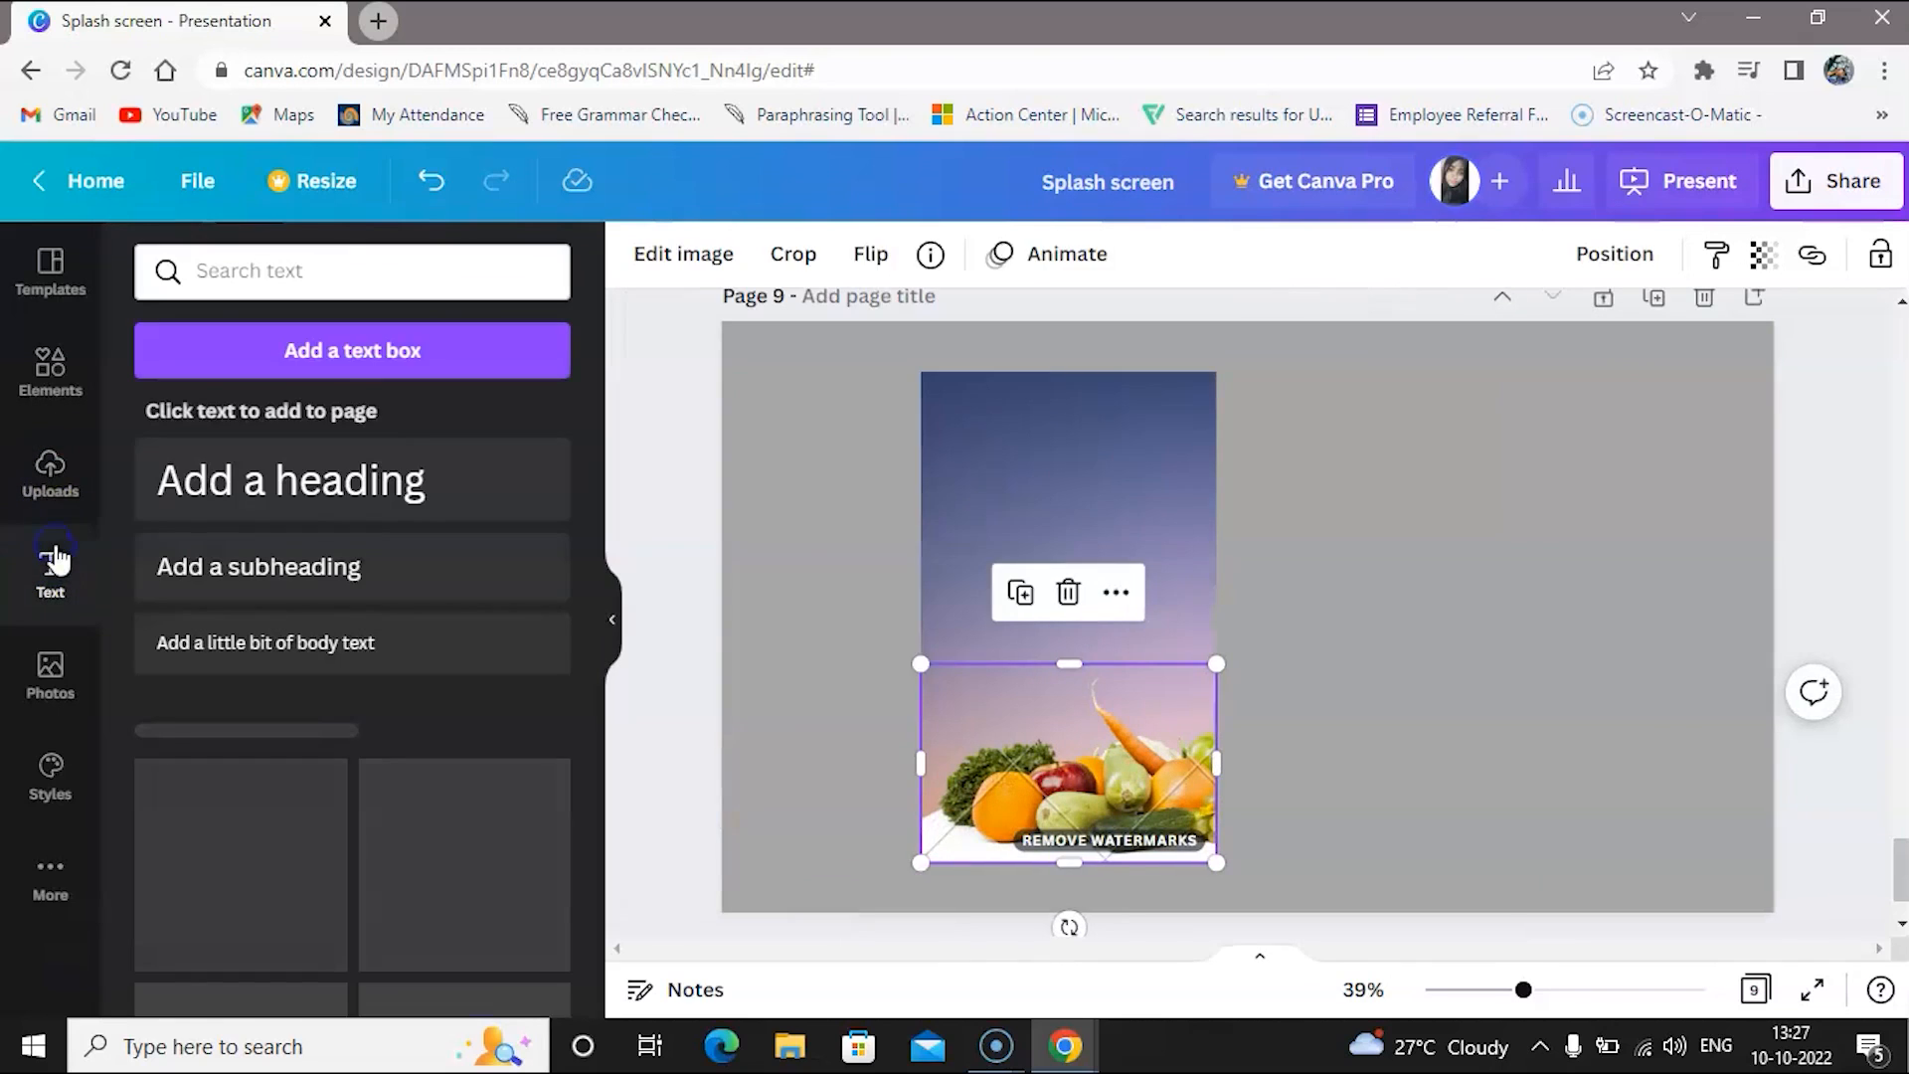
left_click(478, 376)
left_click(416, 352)
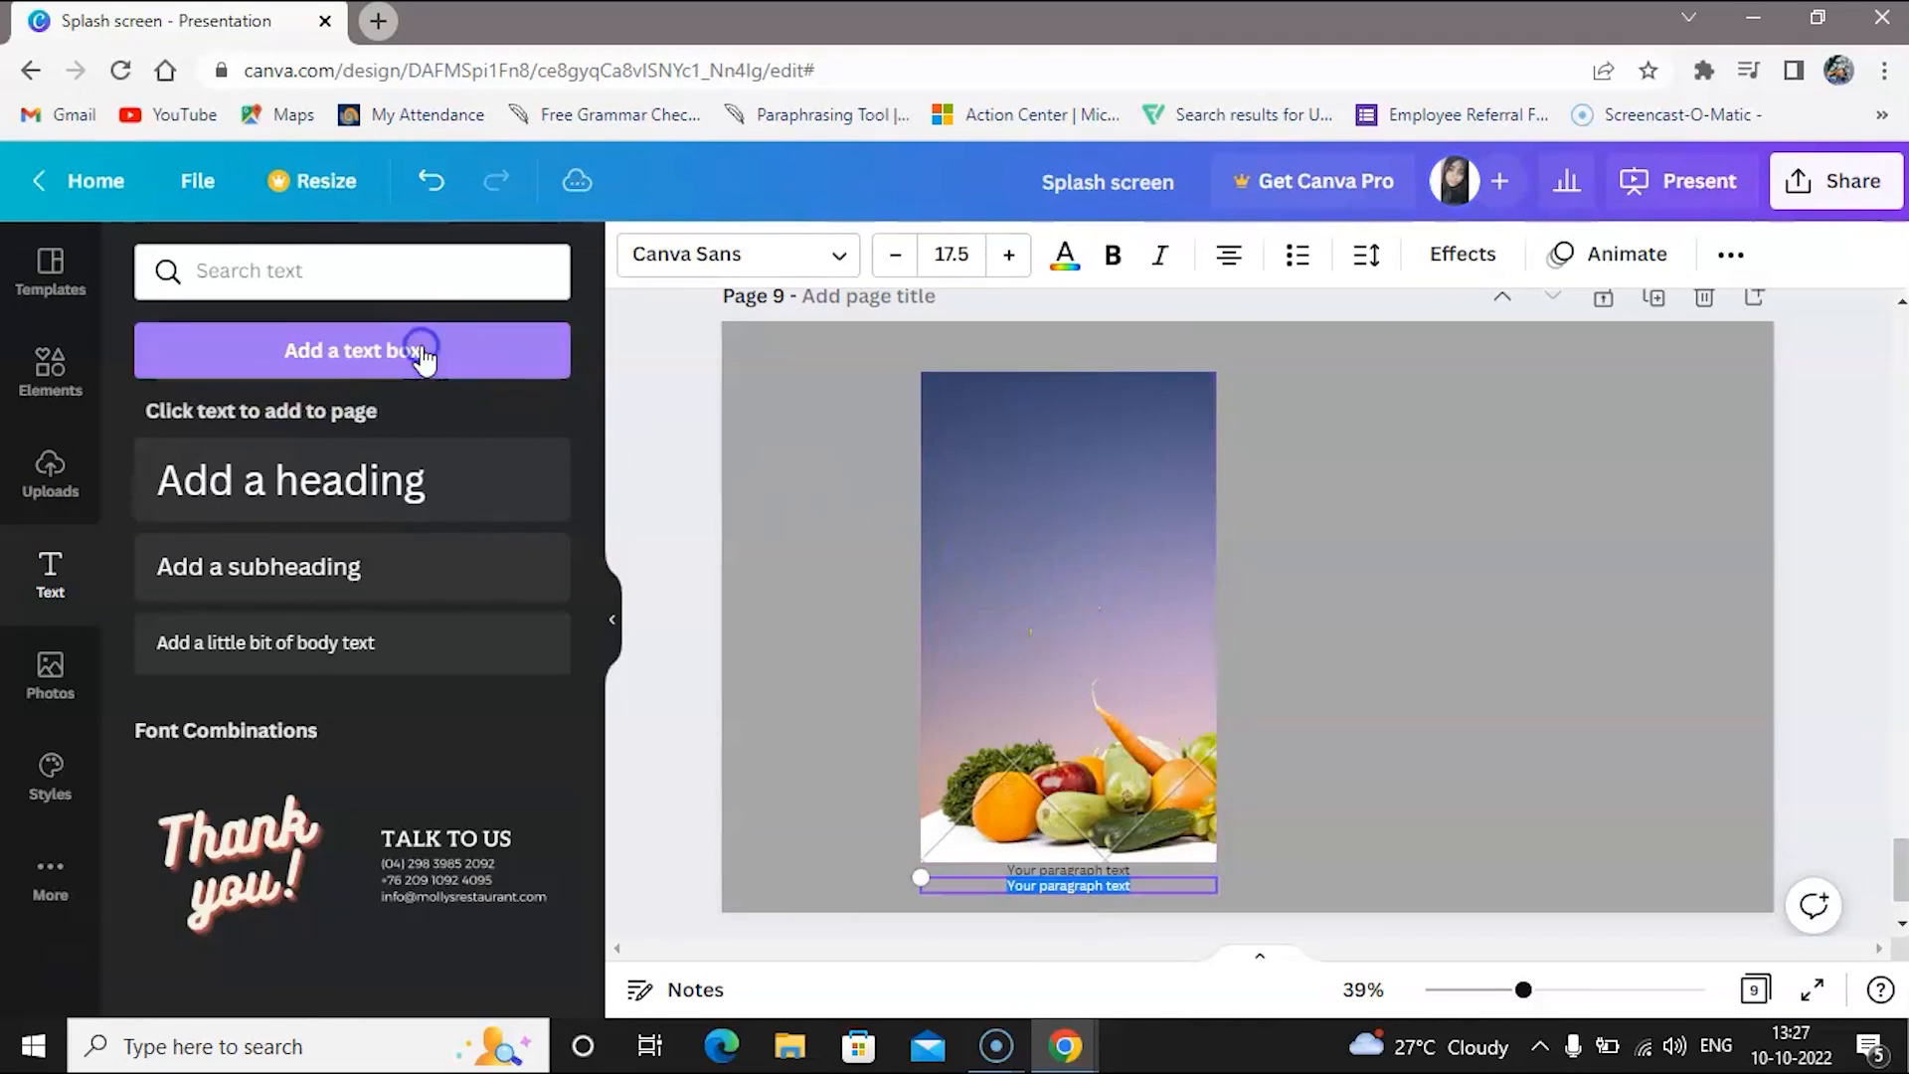
left_click(311, 567)
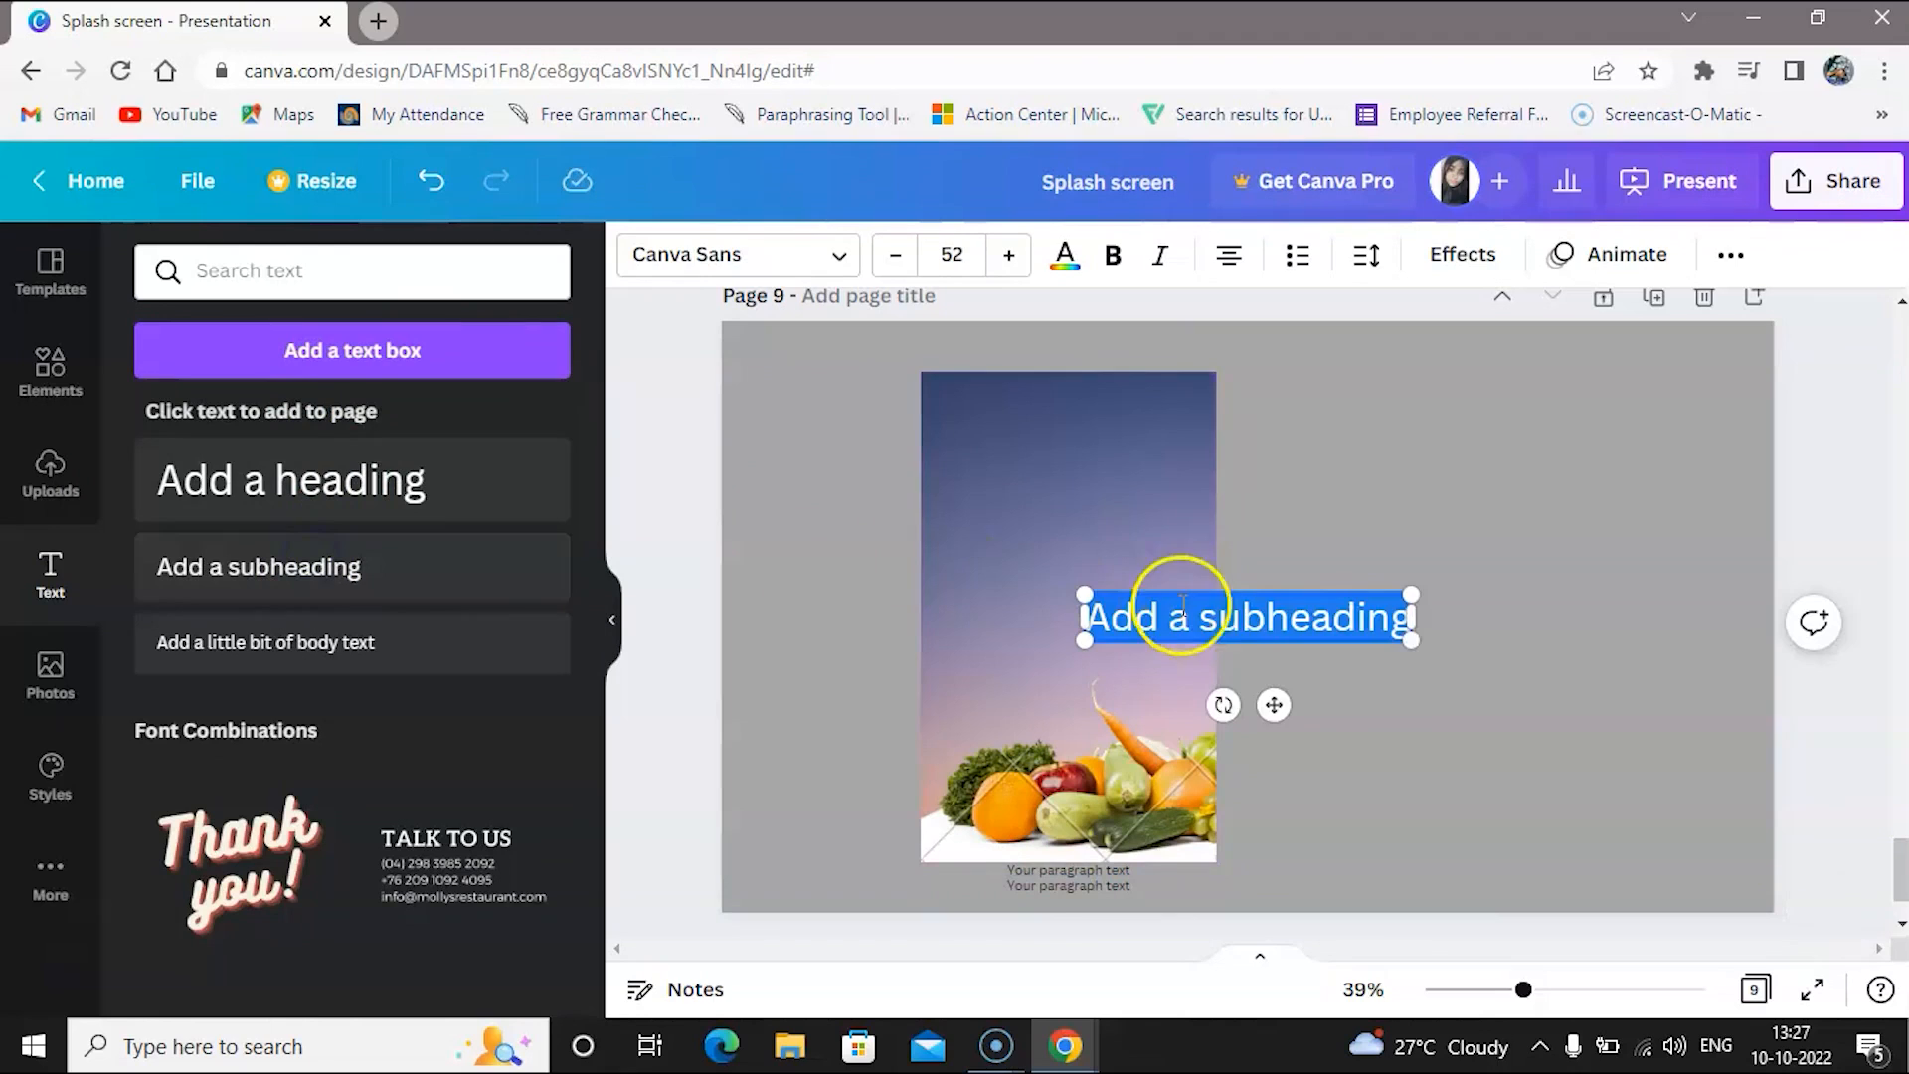
Replace the subheading's placeholder text with "HealthyEat"
left_click(1257, 619)
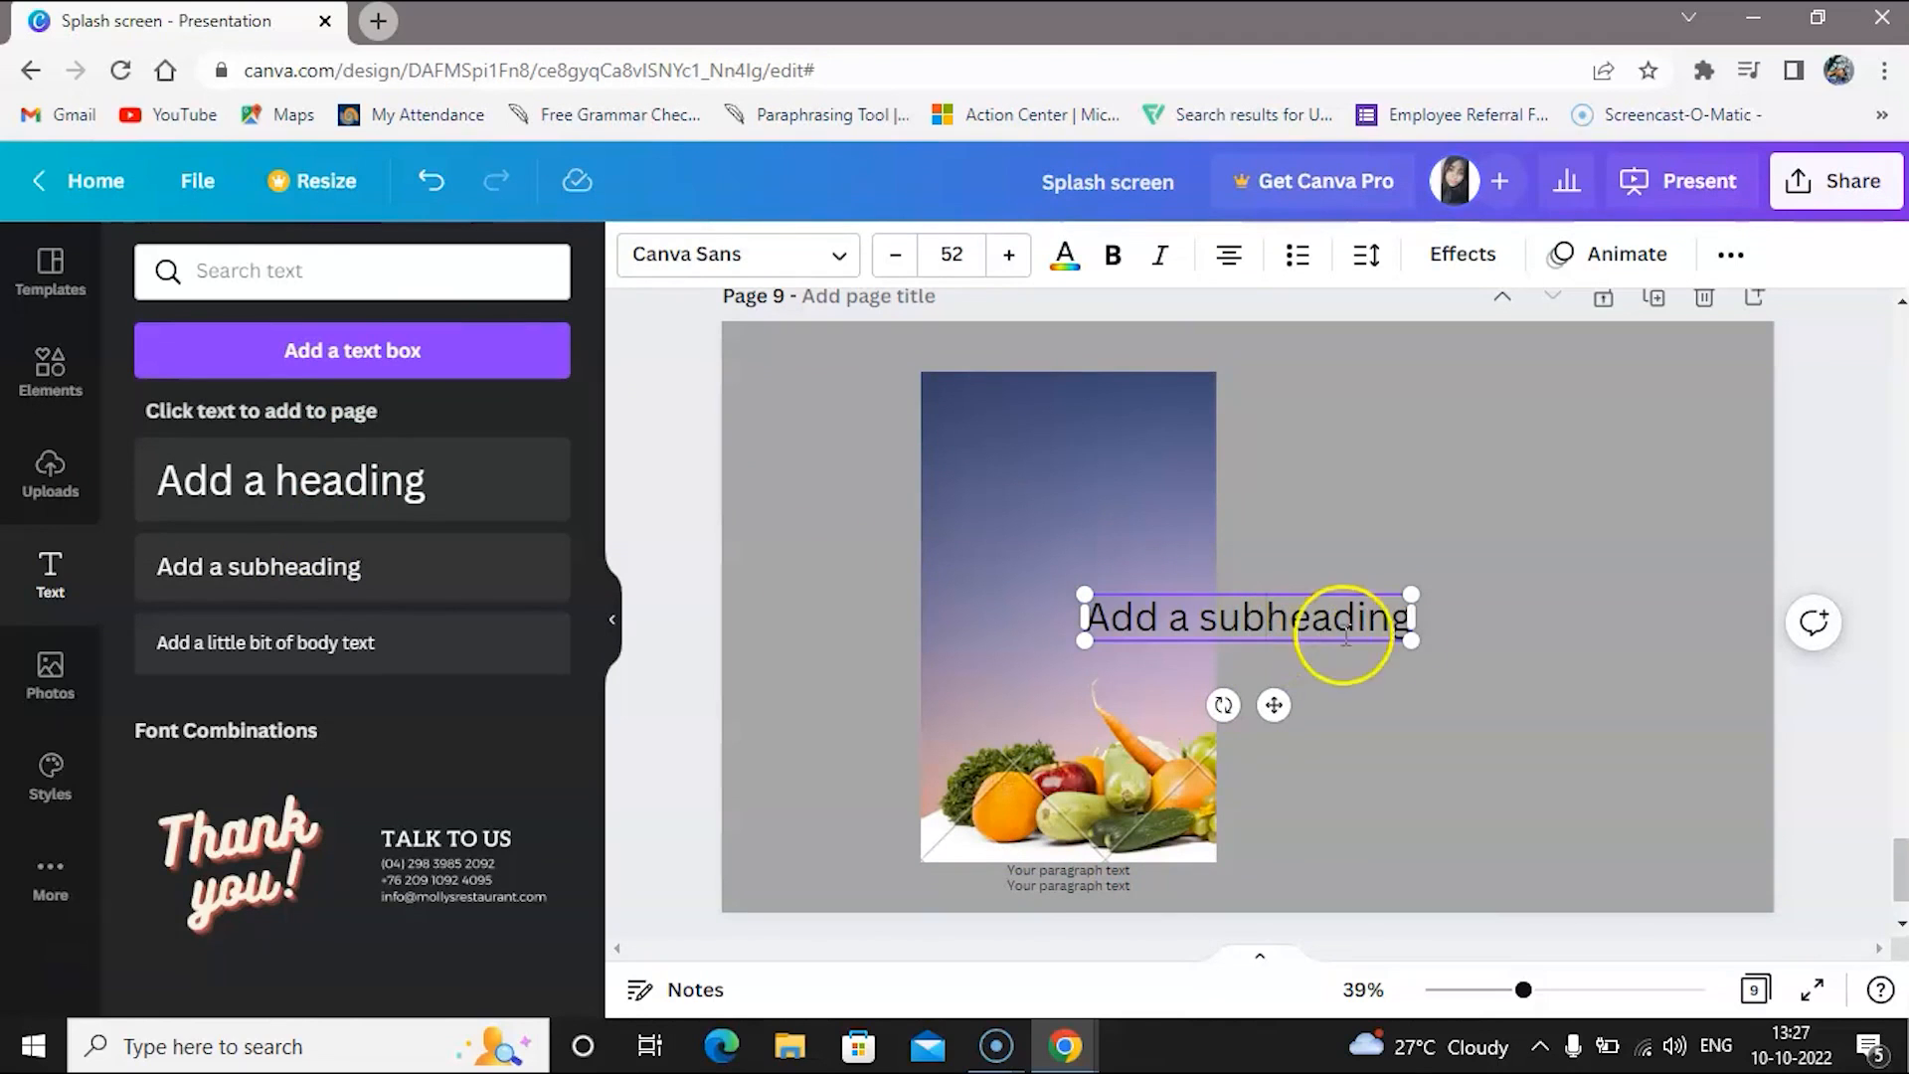
left_click(1401, 625)
key("BackSpace")
key("BackSpace")
key("BackSpace")
key("BackSpace")
key("BackSpace")
key("BackSpace")
key("BackSpace")
key("BackSpace")
key("BackSpace")
key("BackSpace")
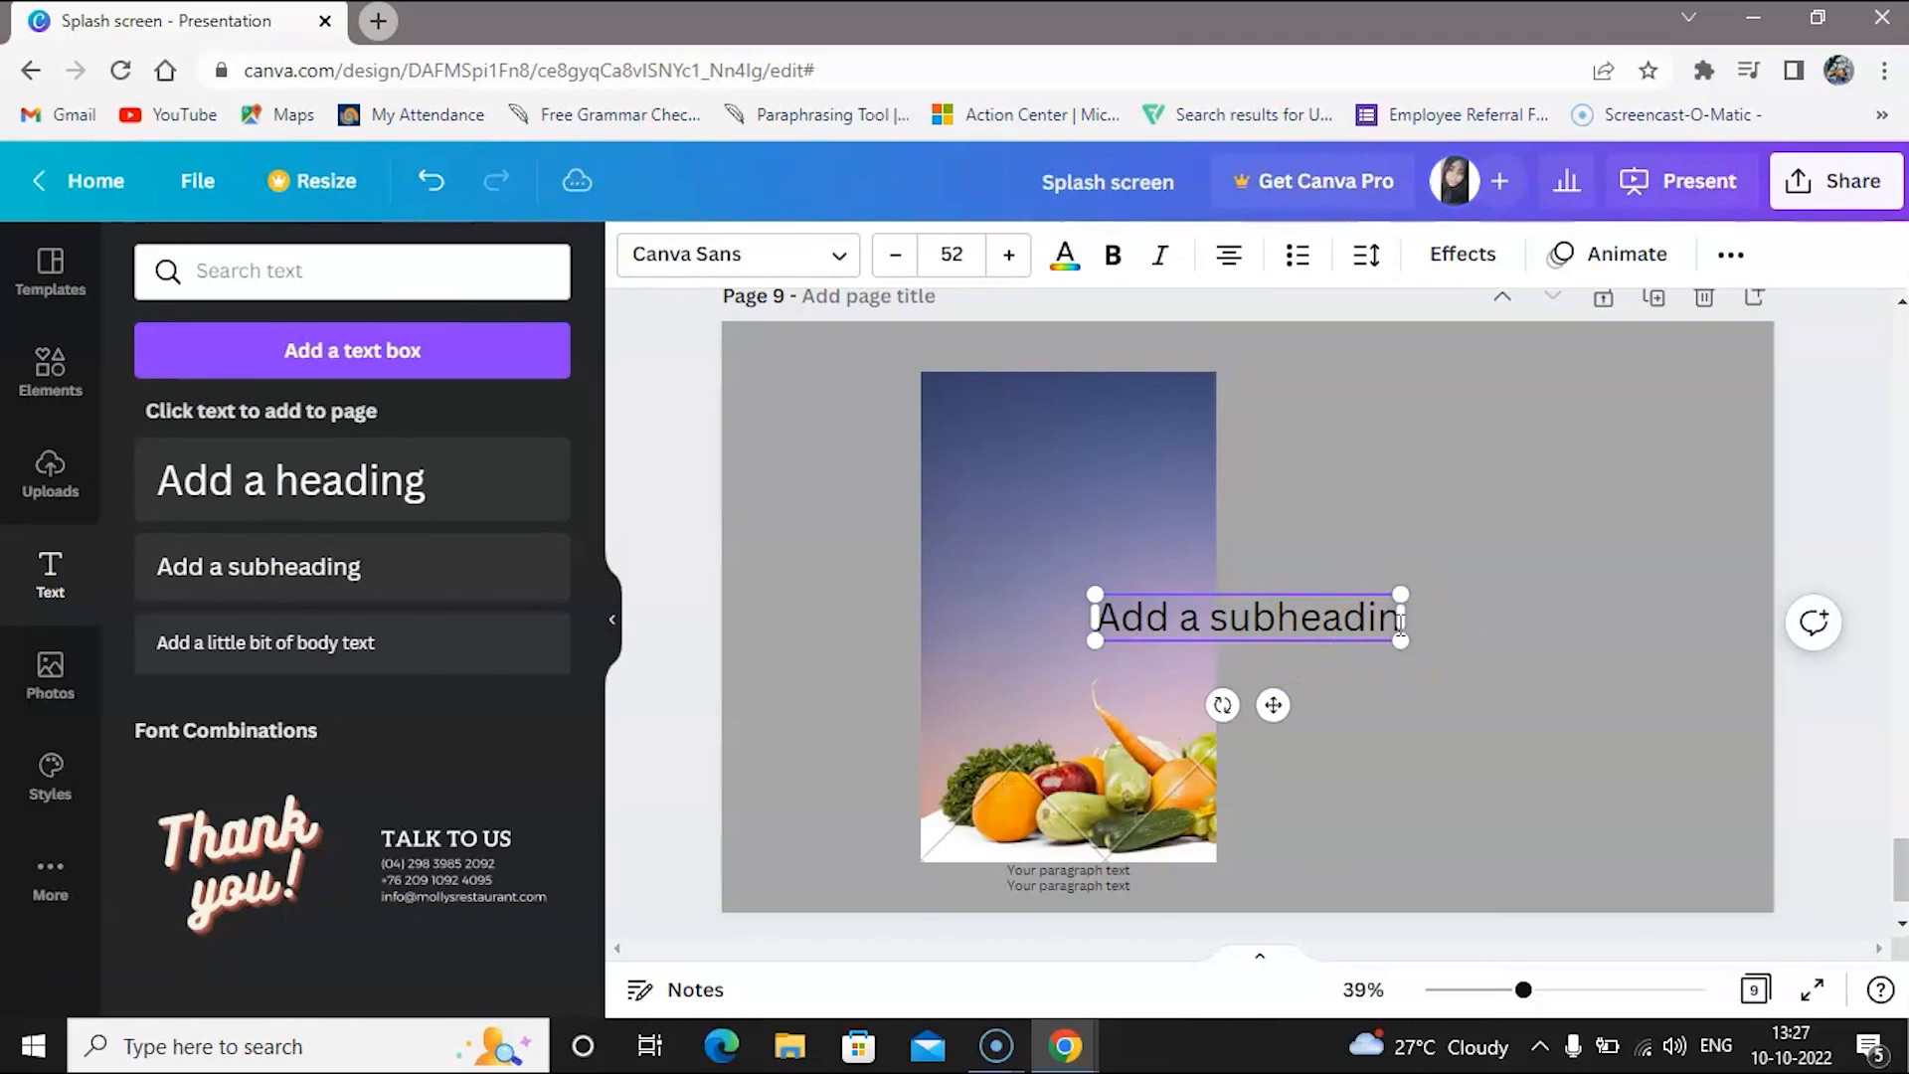
key("BackSpace")
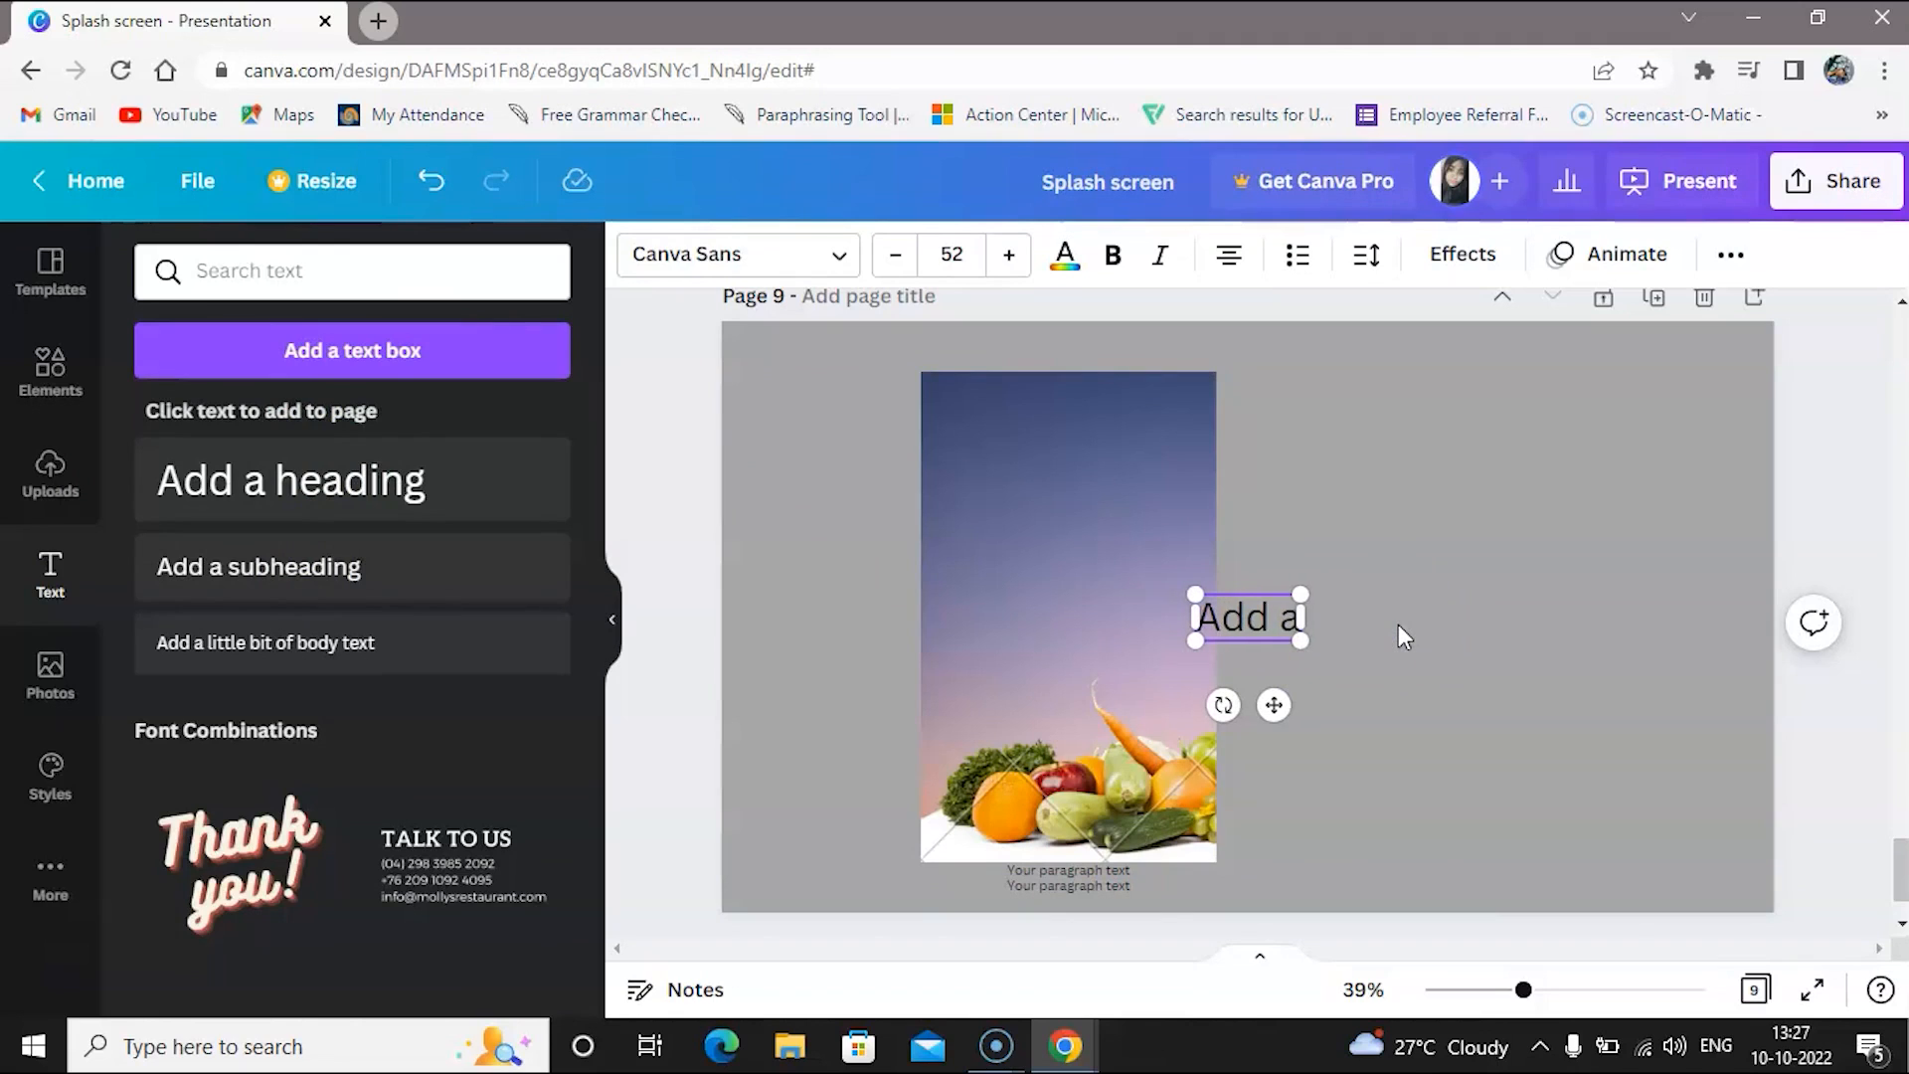
key("BackSpace")
key("BackSpace")
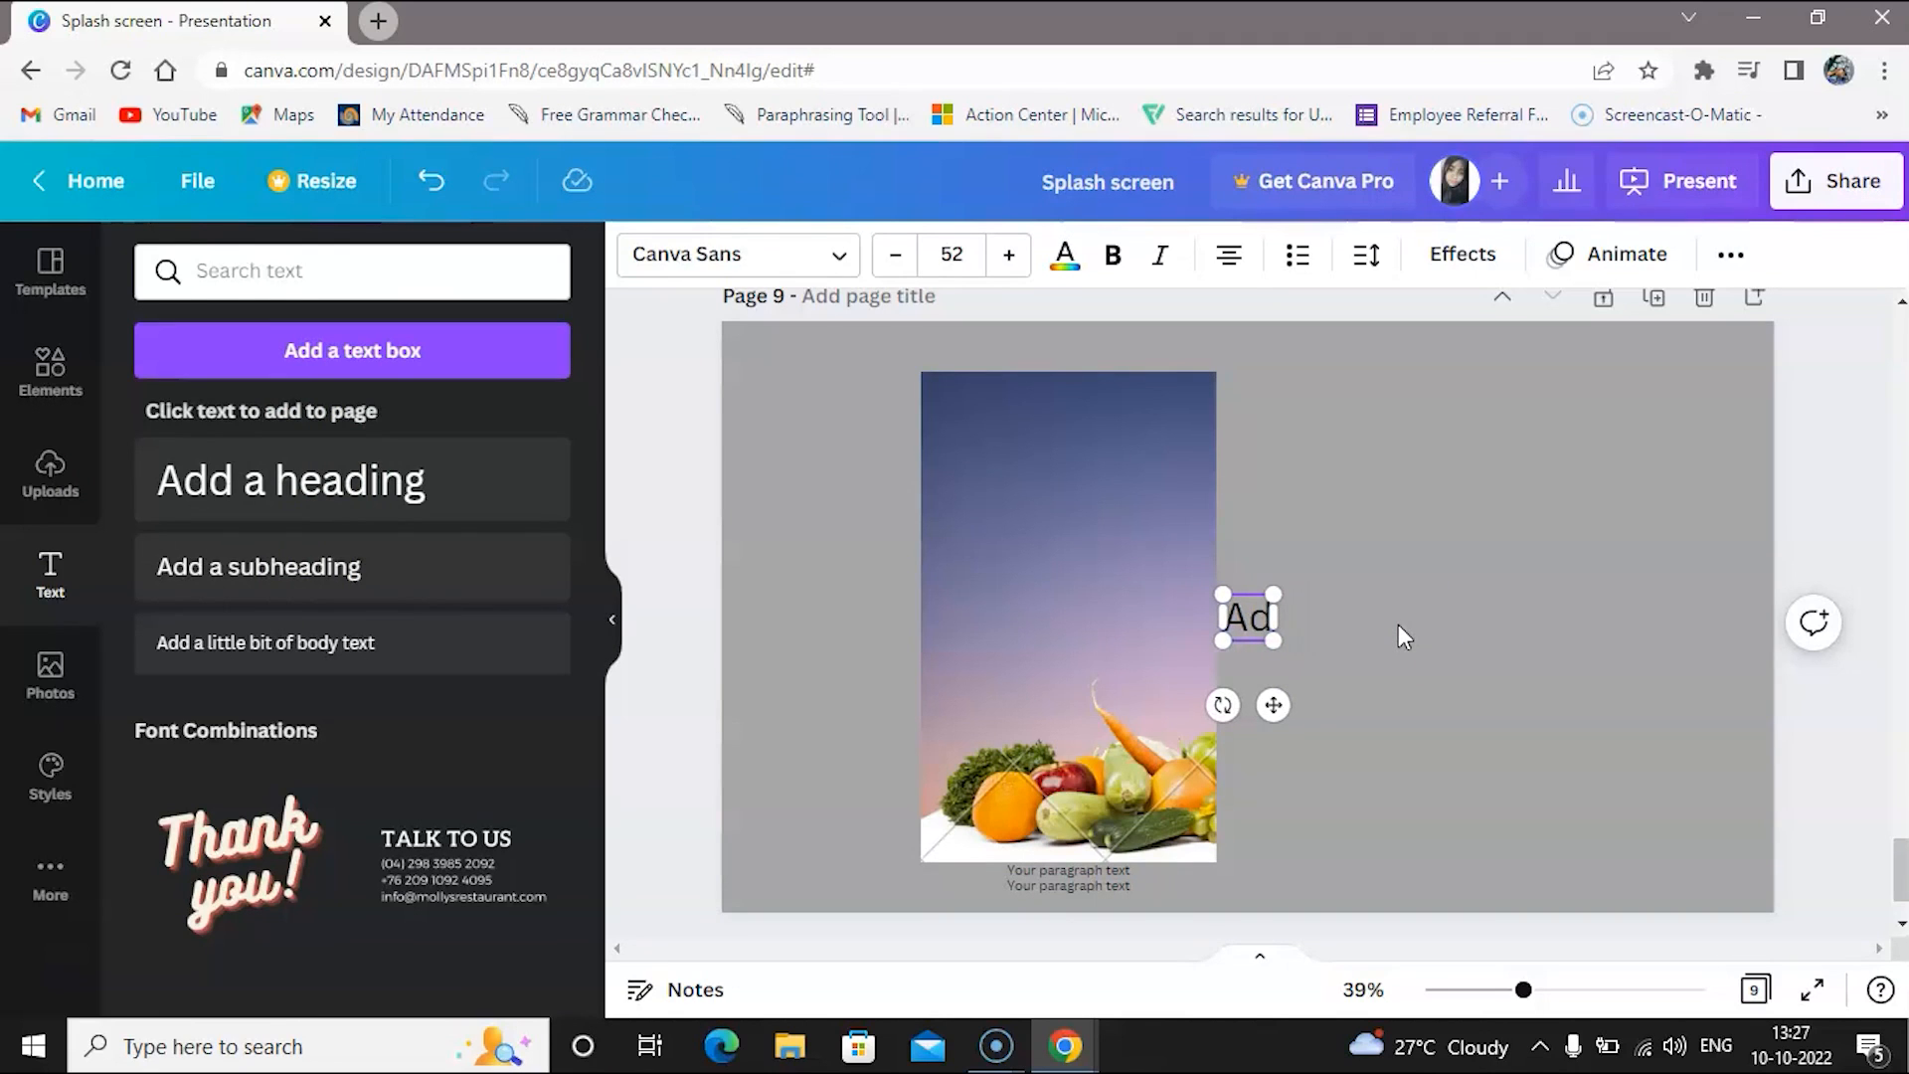
key("BackSpace")
key("BackSpace")
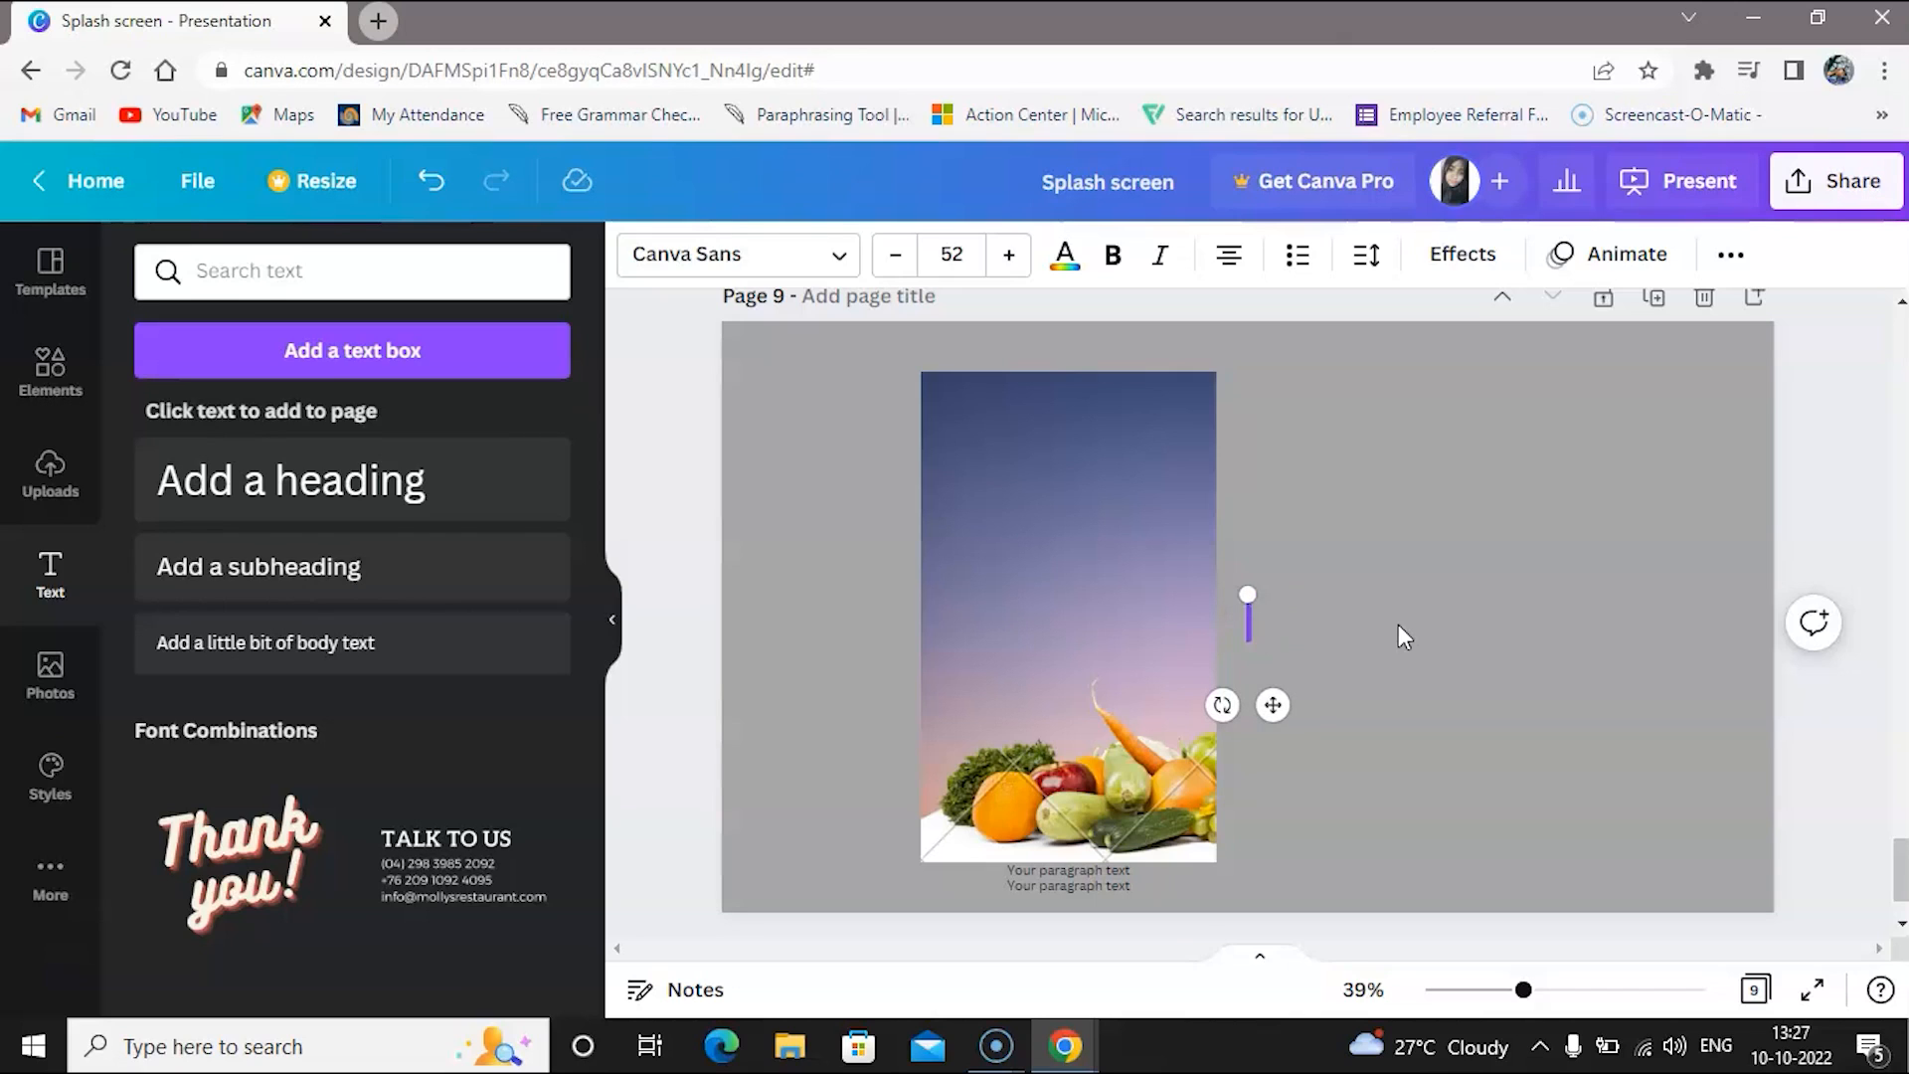
type("He")
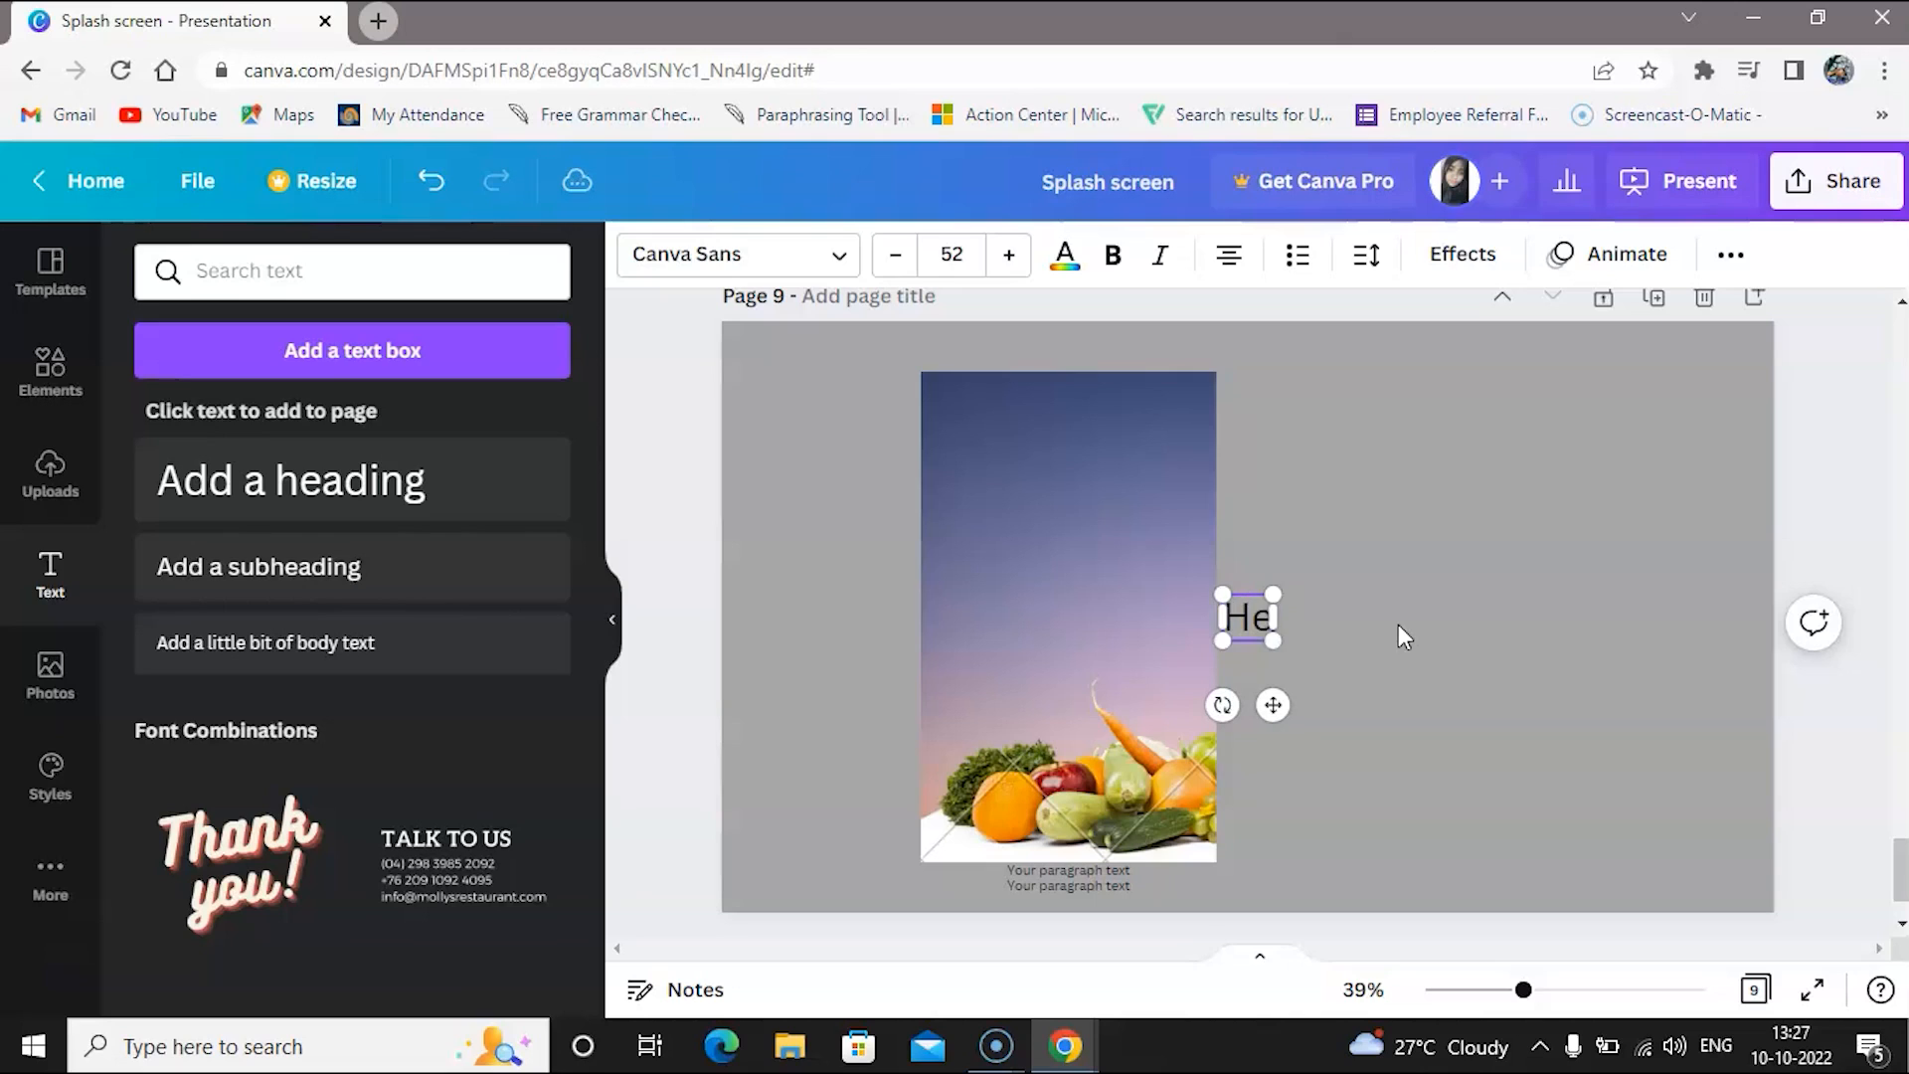
type("althy")
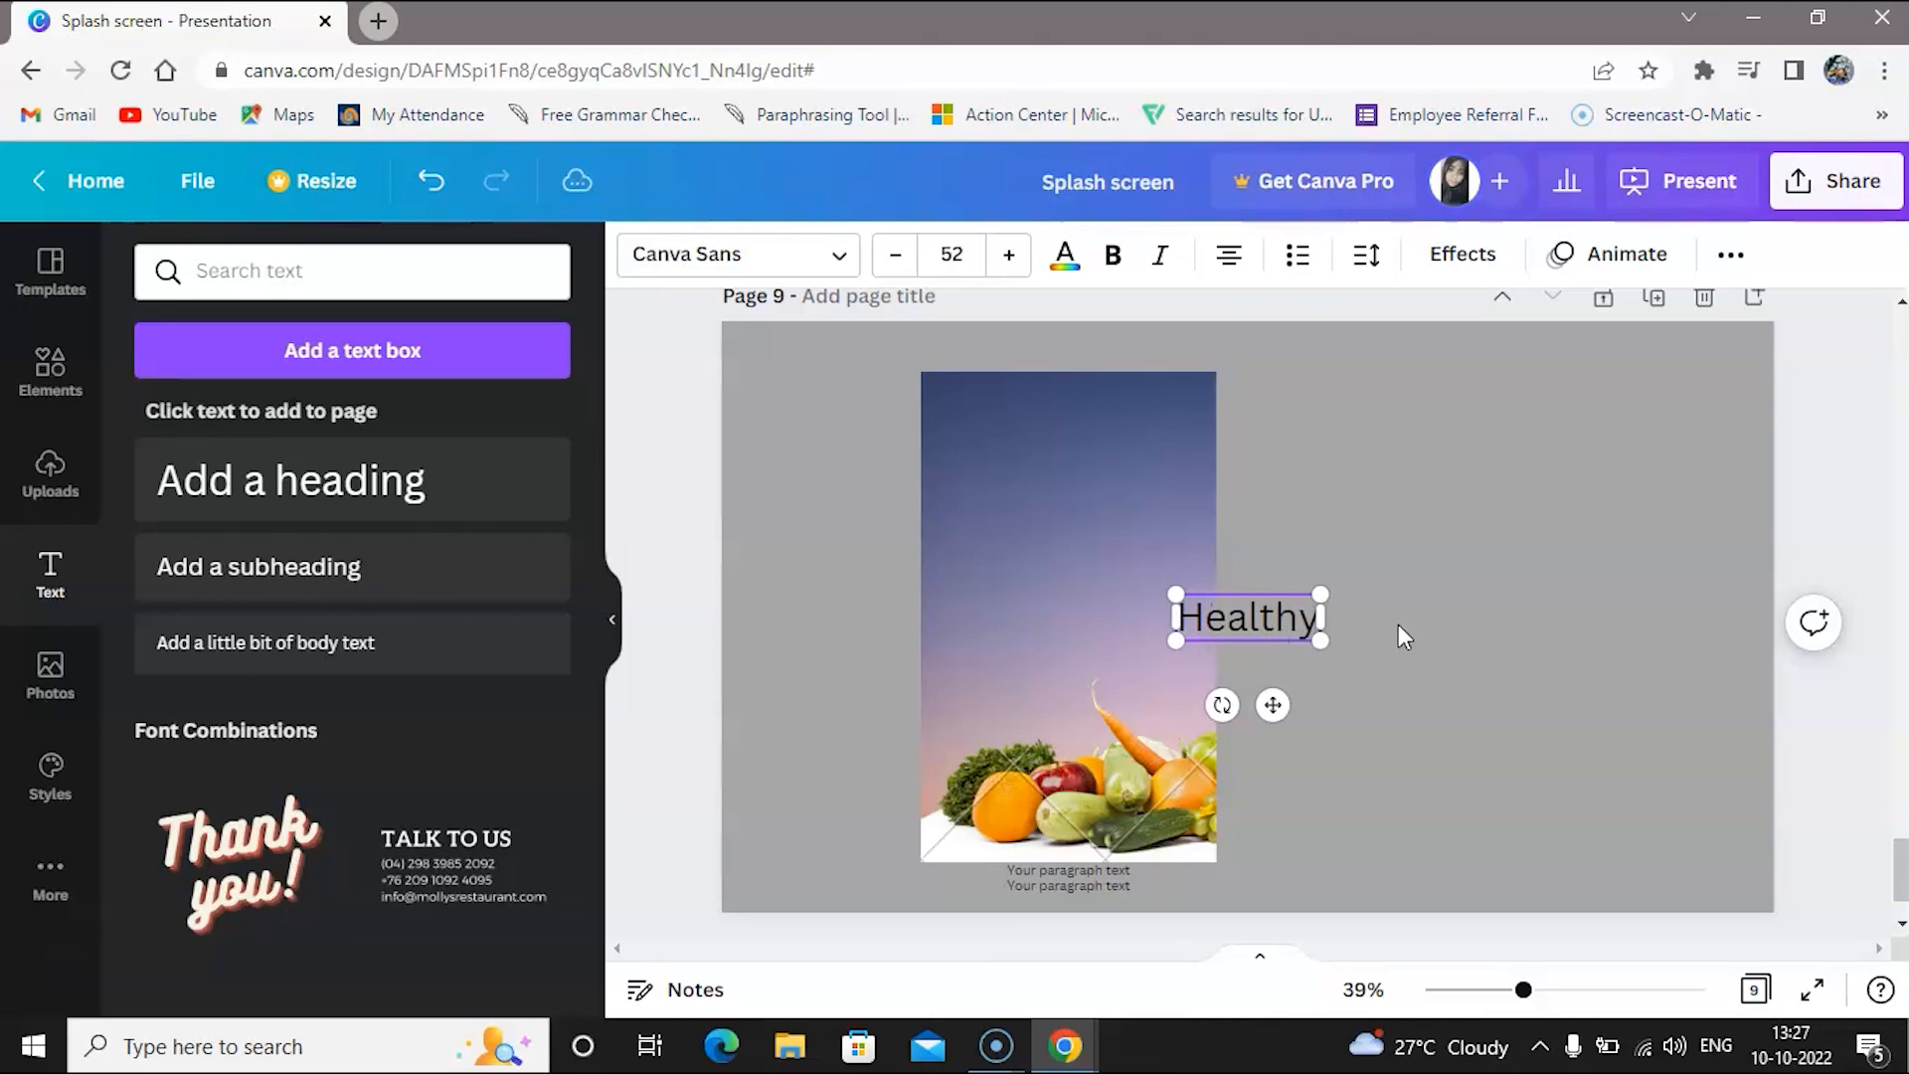
type("Foo")
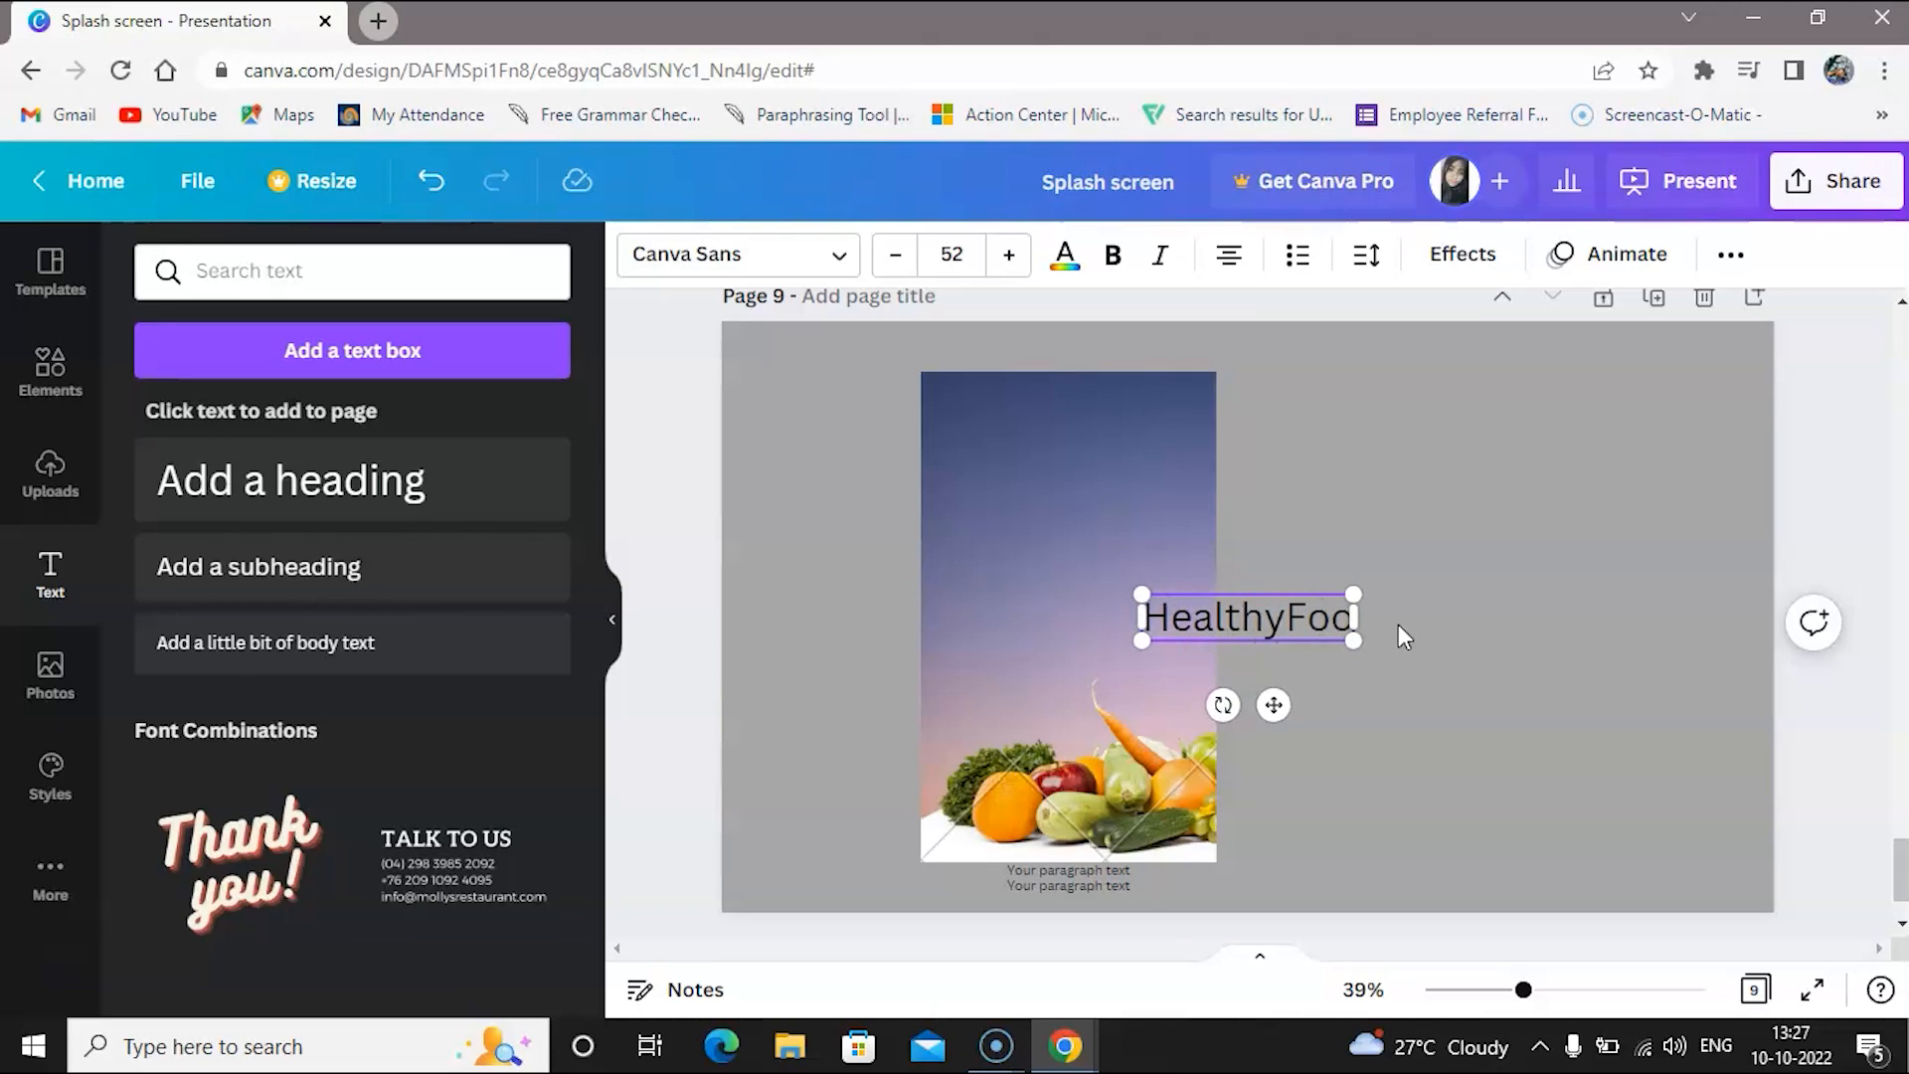
key("BackSpace")
key("BackSpace")
key("BackSpace")
type("Eat")
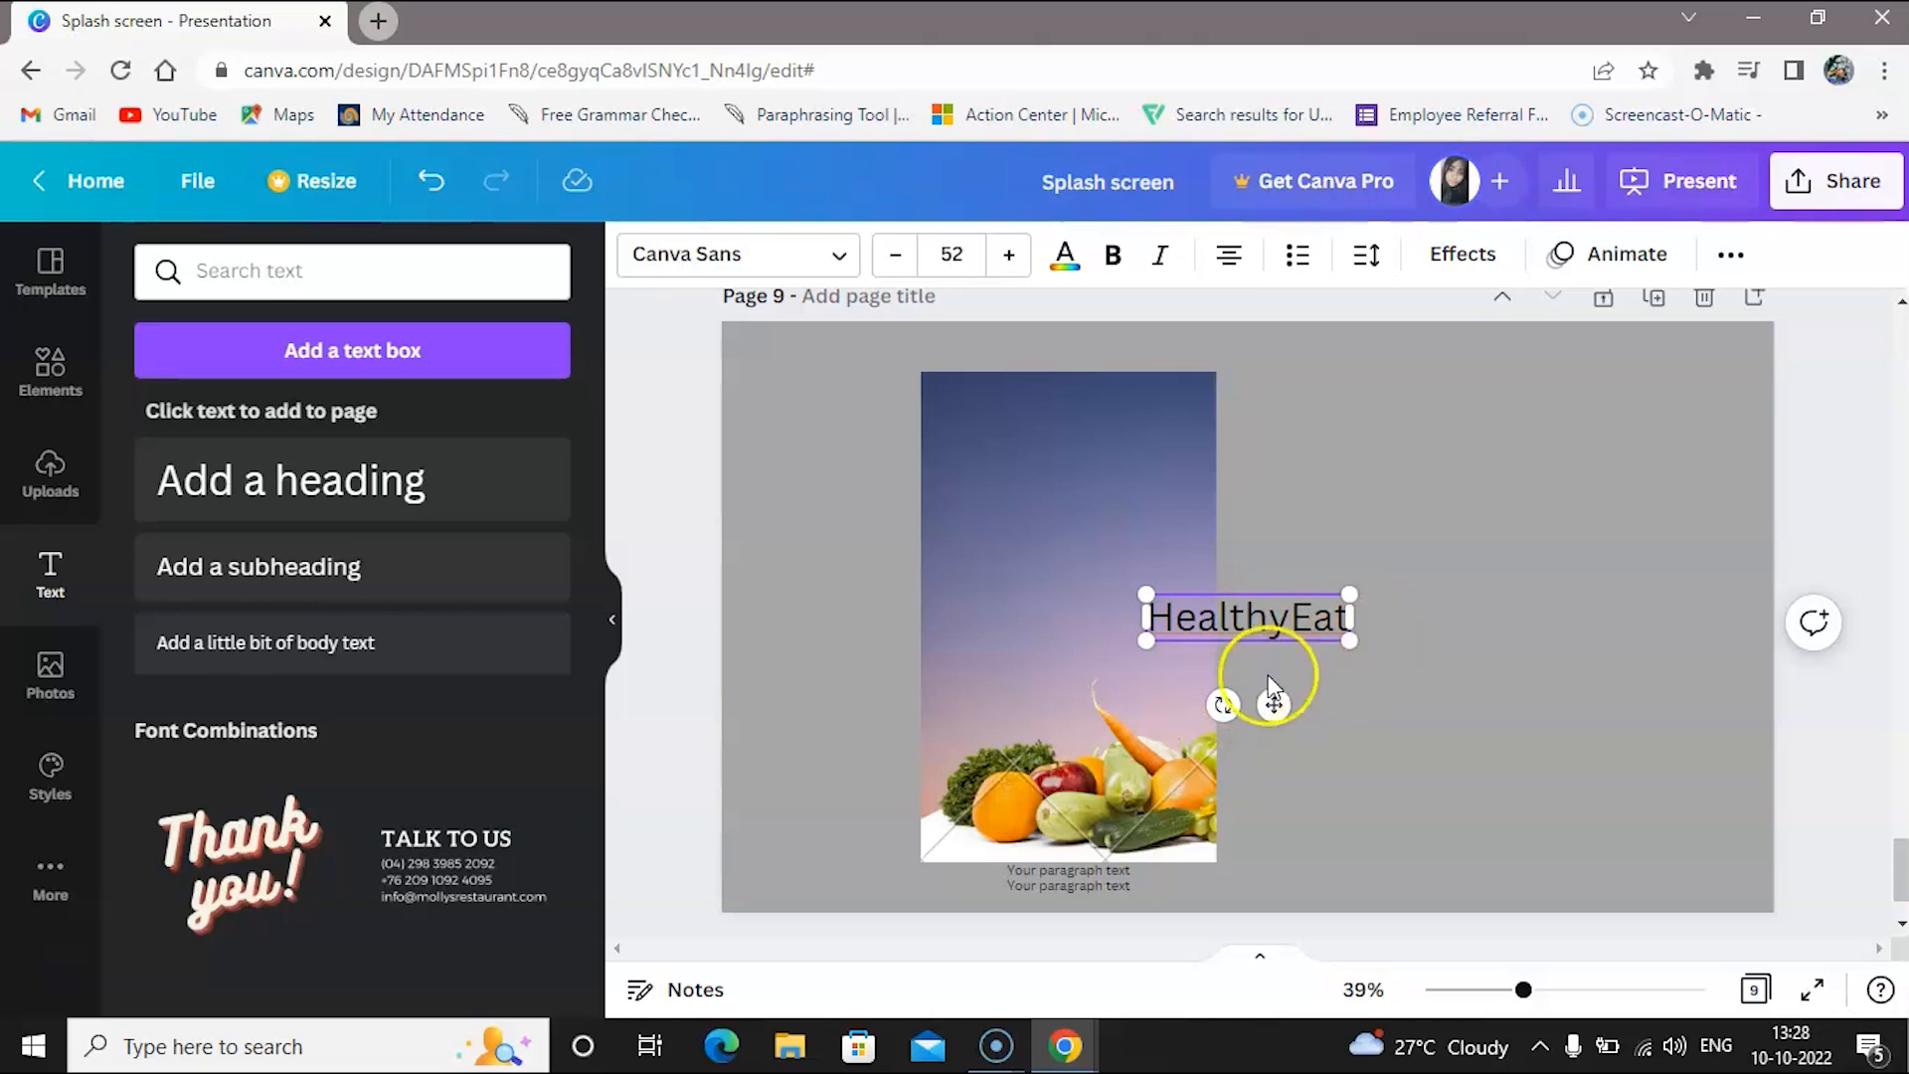
Place the HealthyEat title centred on the gradient image above the vegetables and shrink it to about size 33.7
left_click_drag(1277, 704, 1096, 660)
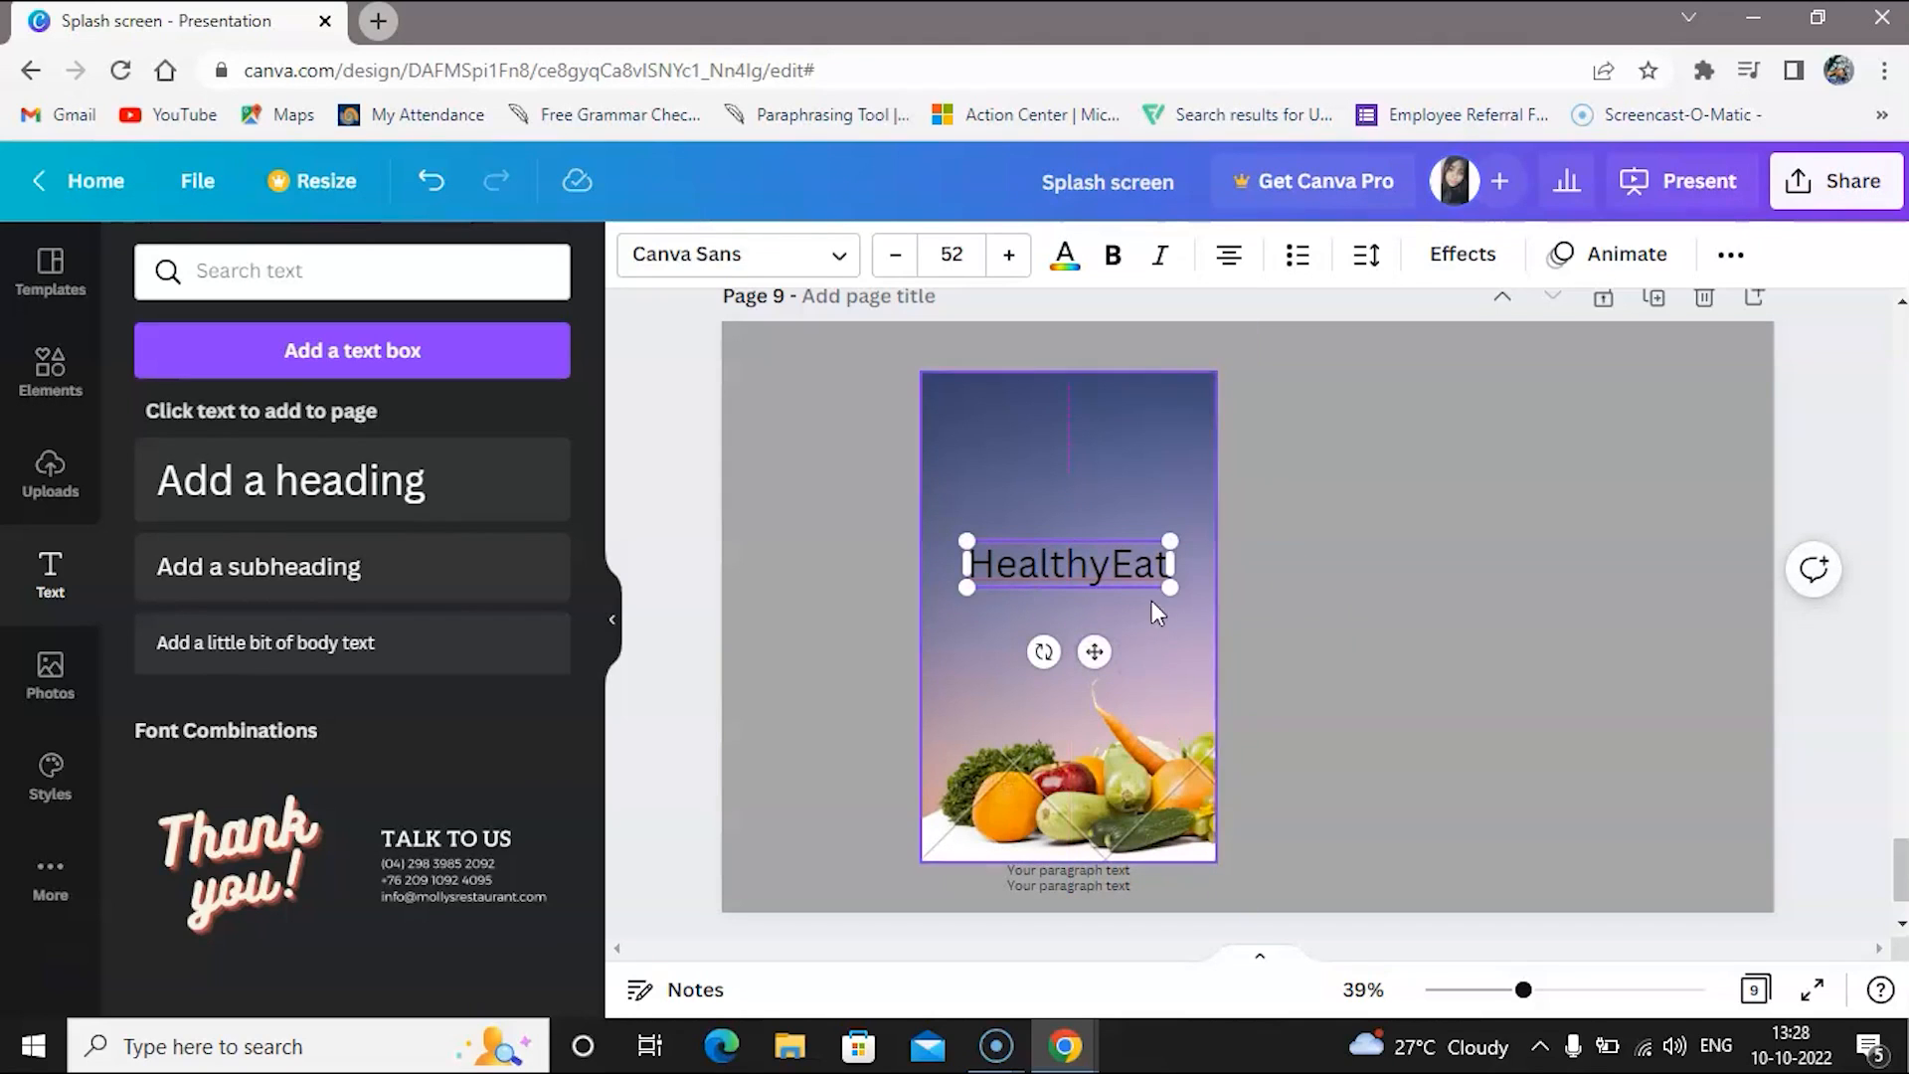
left_click_drag(1163, 589, 1098, 554)
left_click_drag(1056, 638, 1087, 660)
Make the HealthyEat title bold and colour it light pinkish grey from the document colours
double_click(1059, 579)
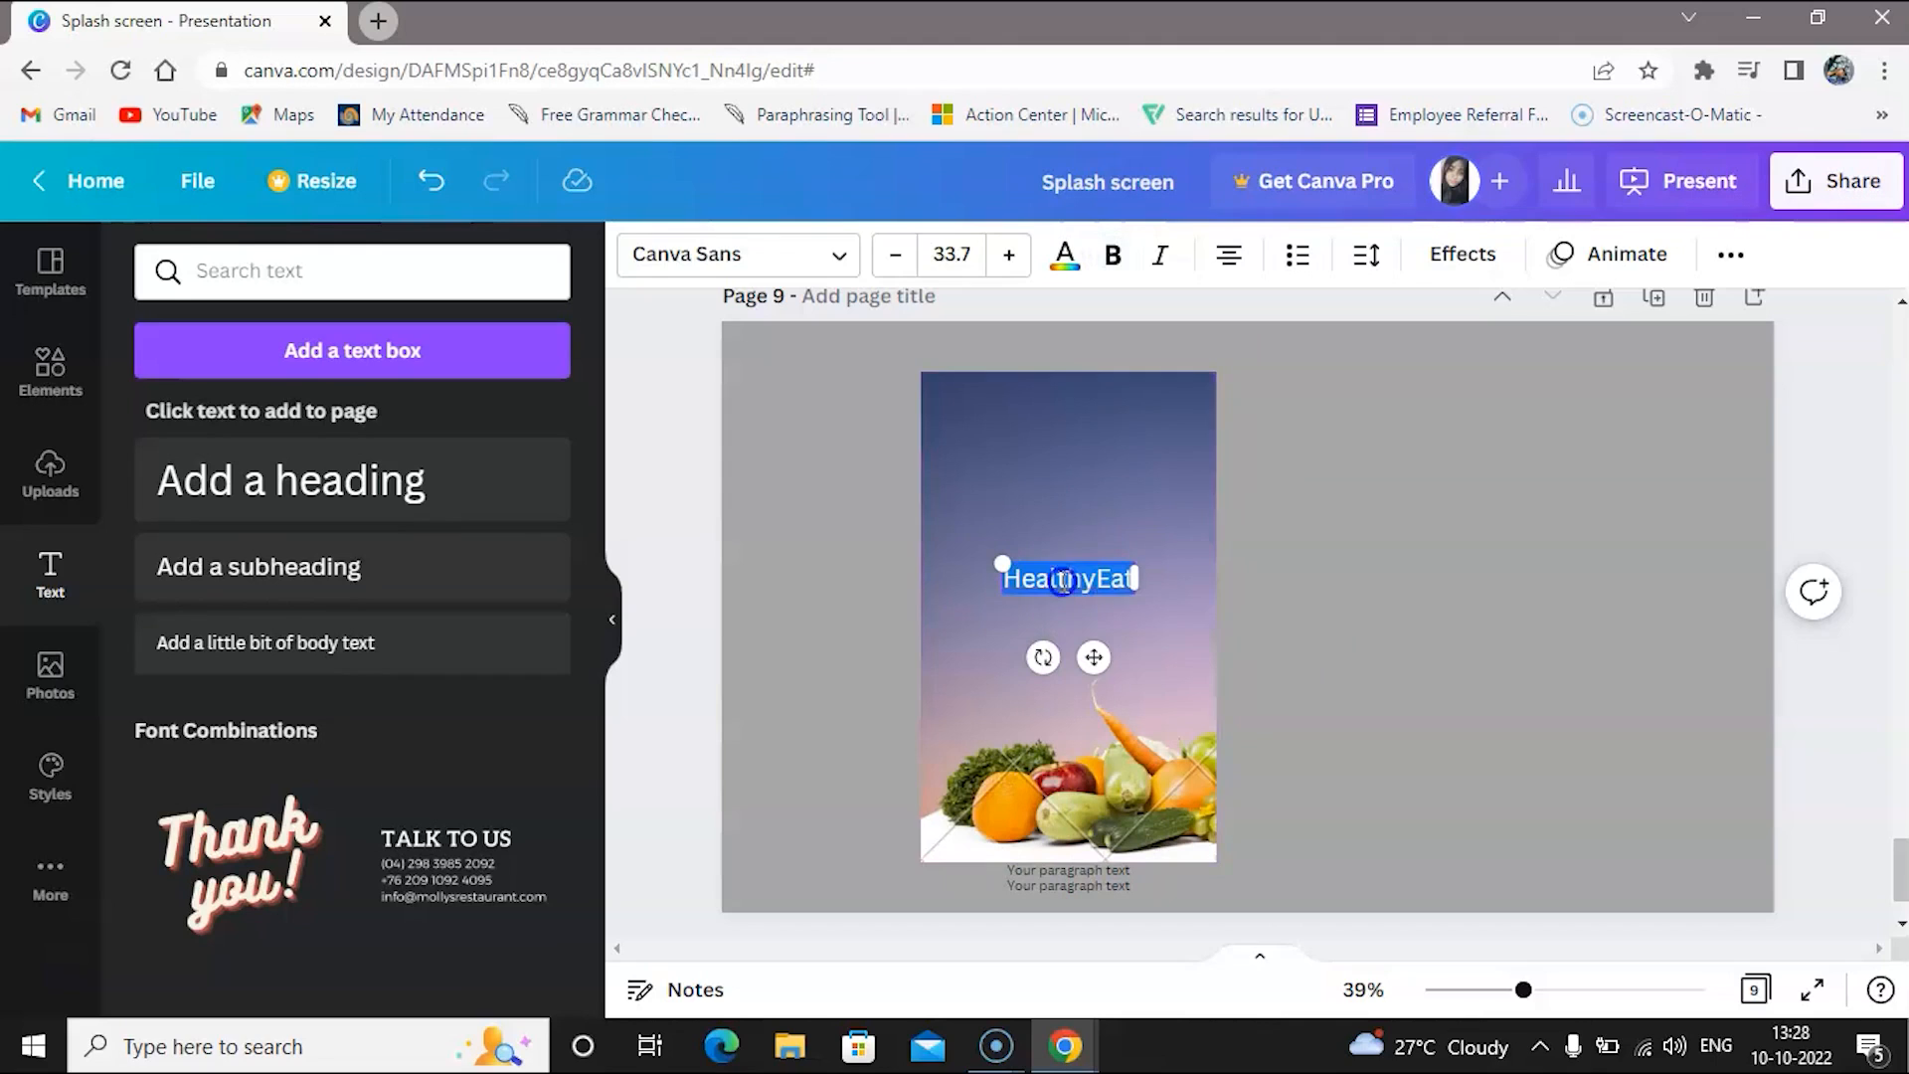
left_click(1109, 255)
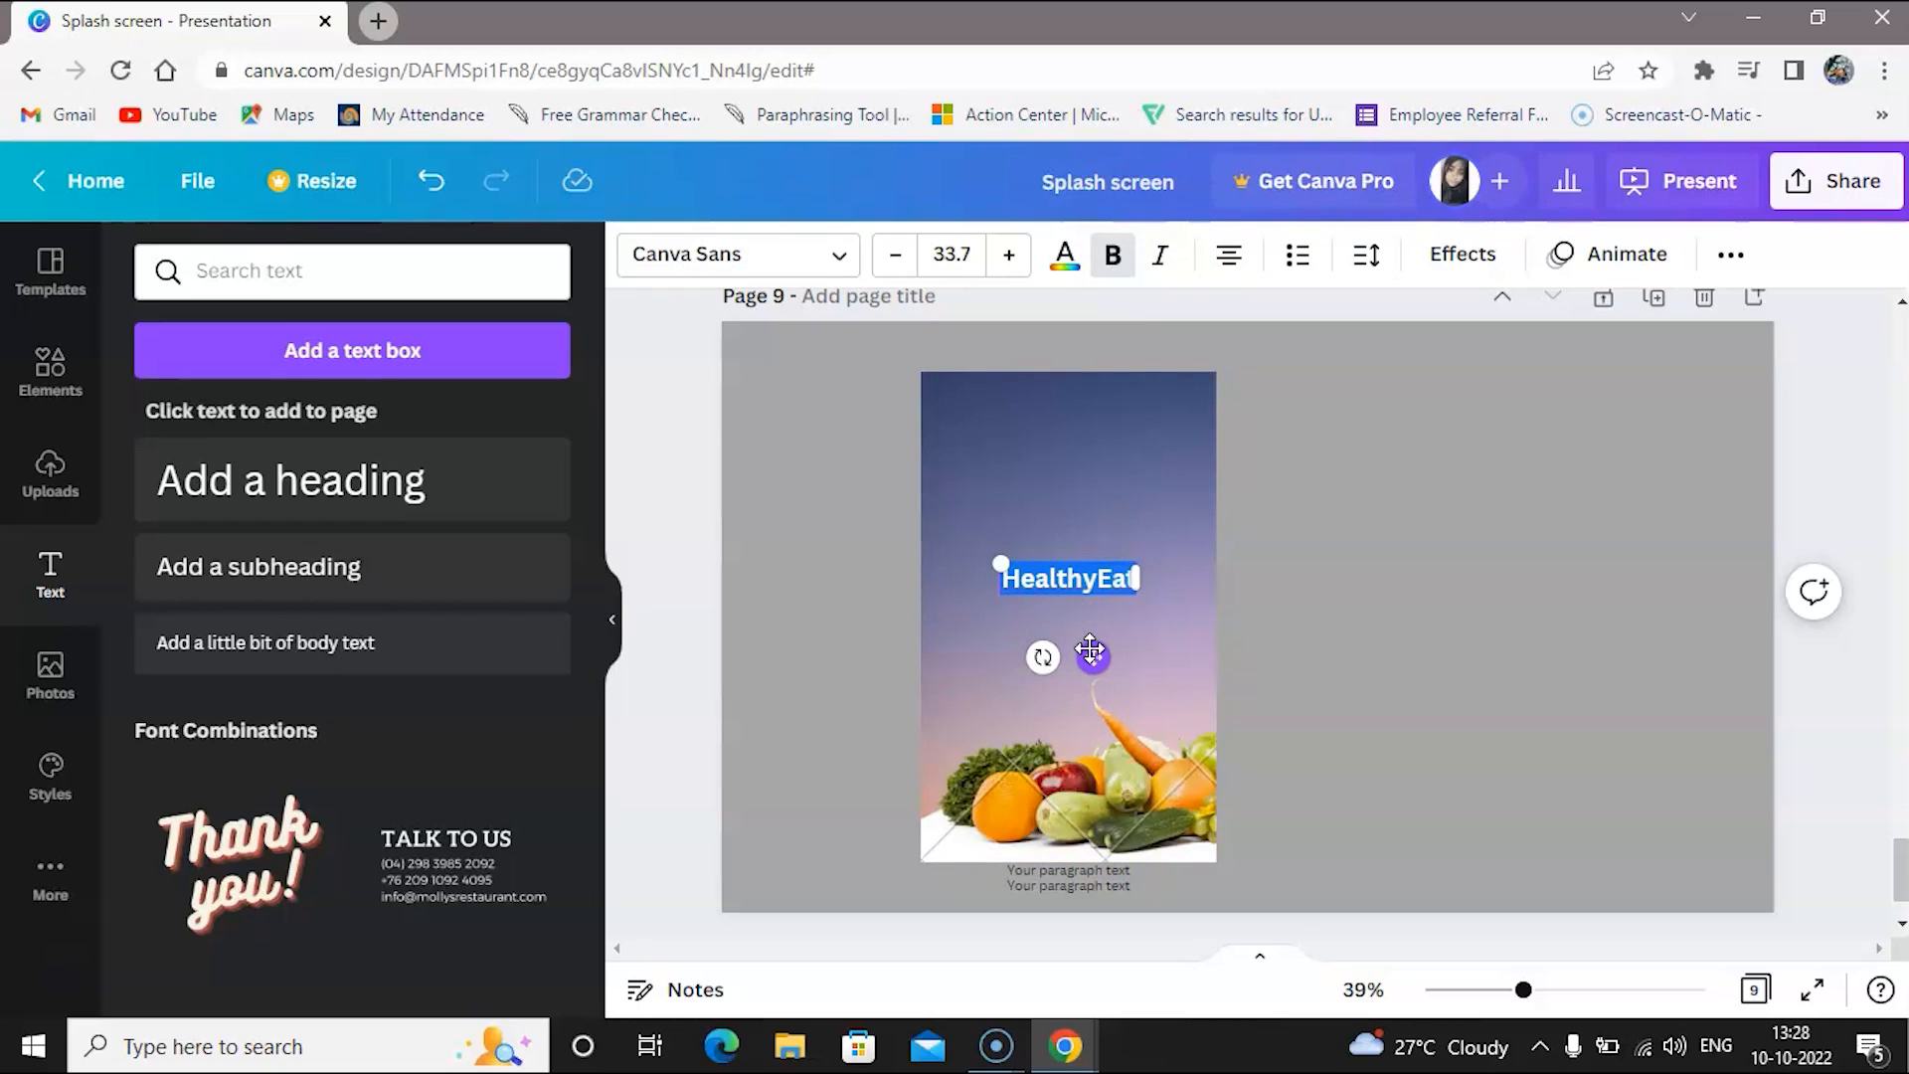
left_click(1065, 255)
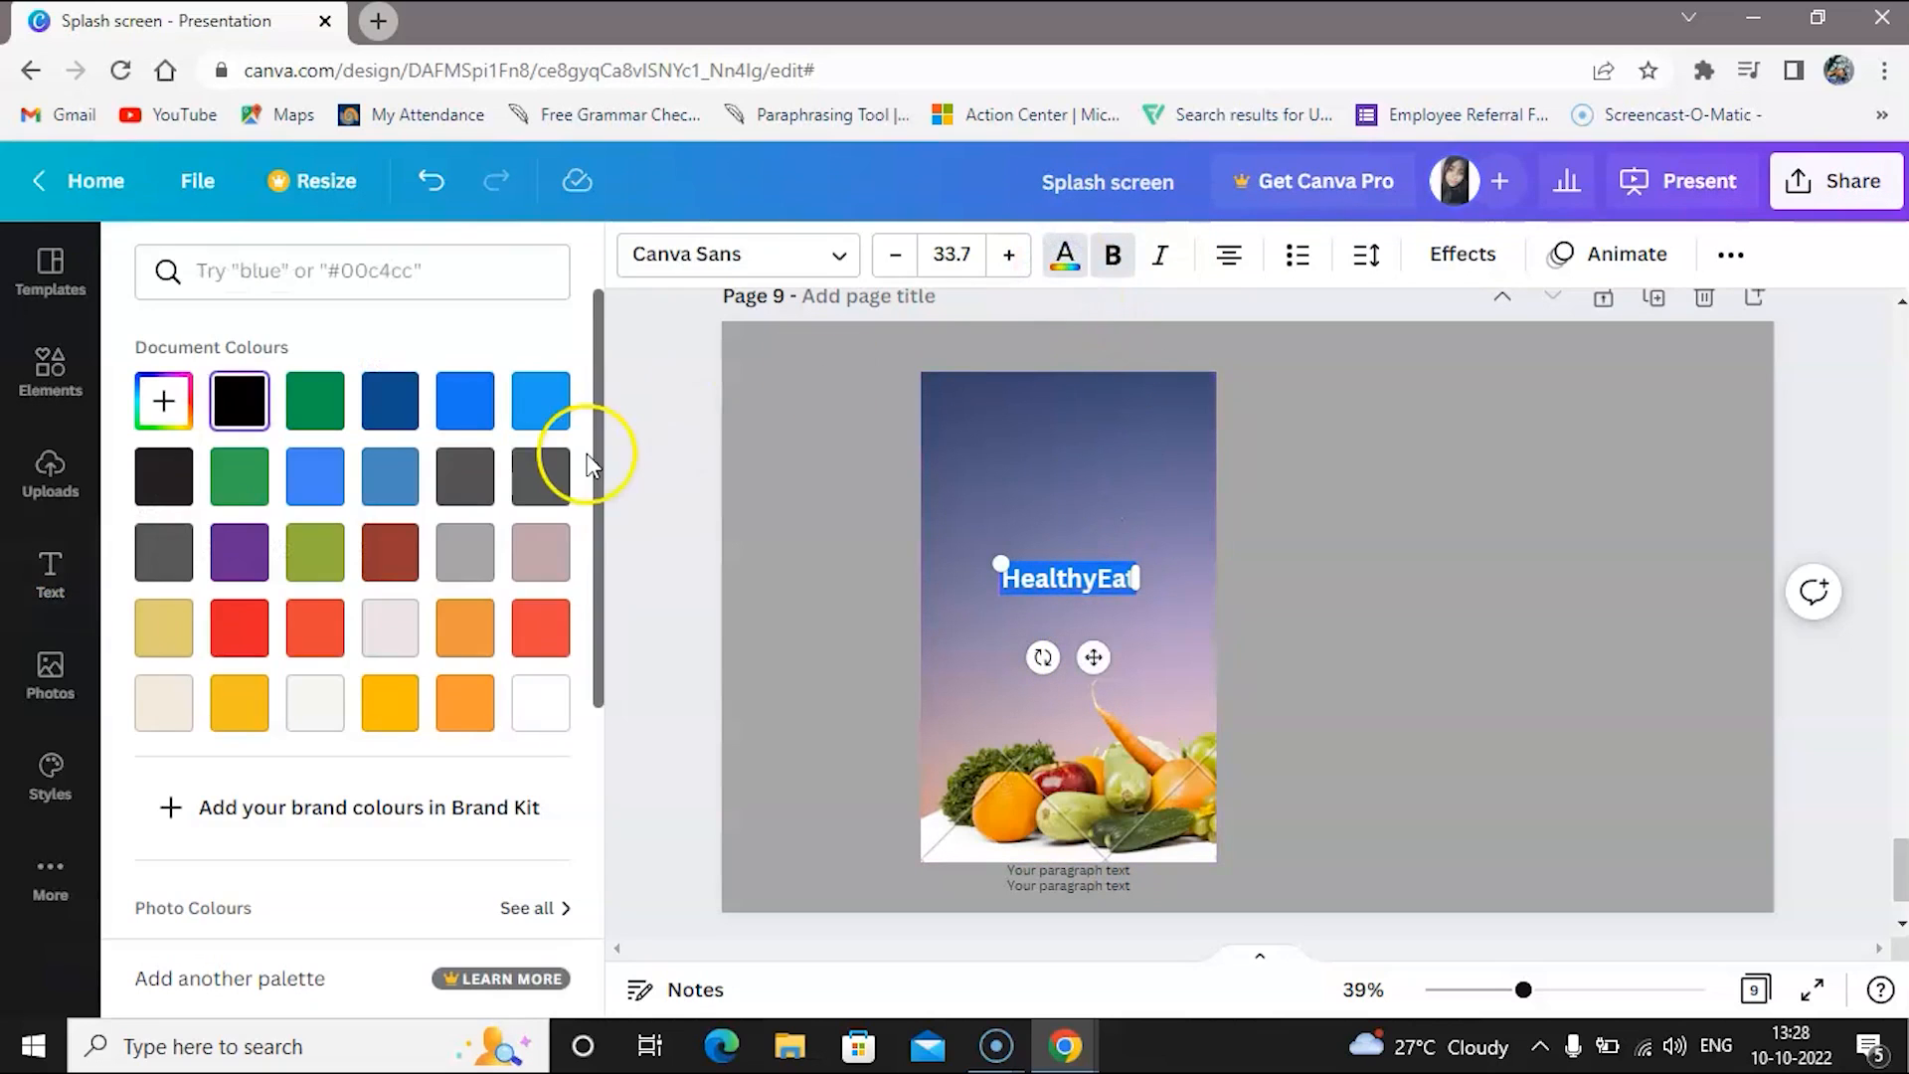
left_click(406, 628)
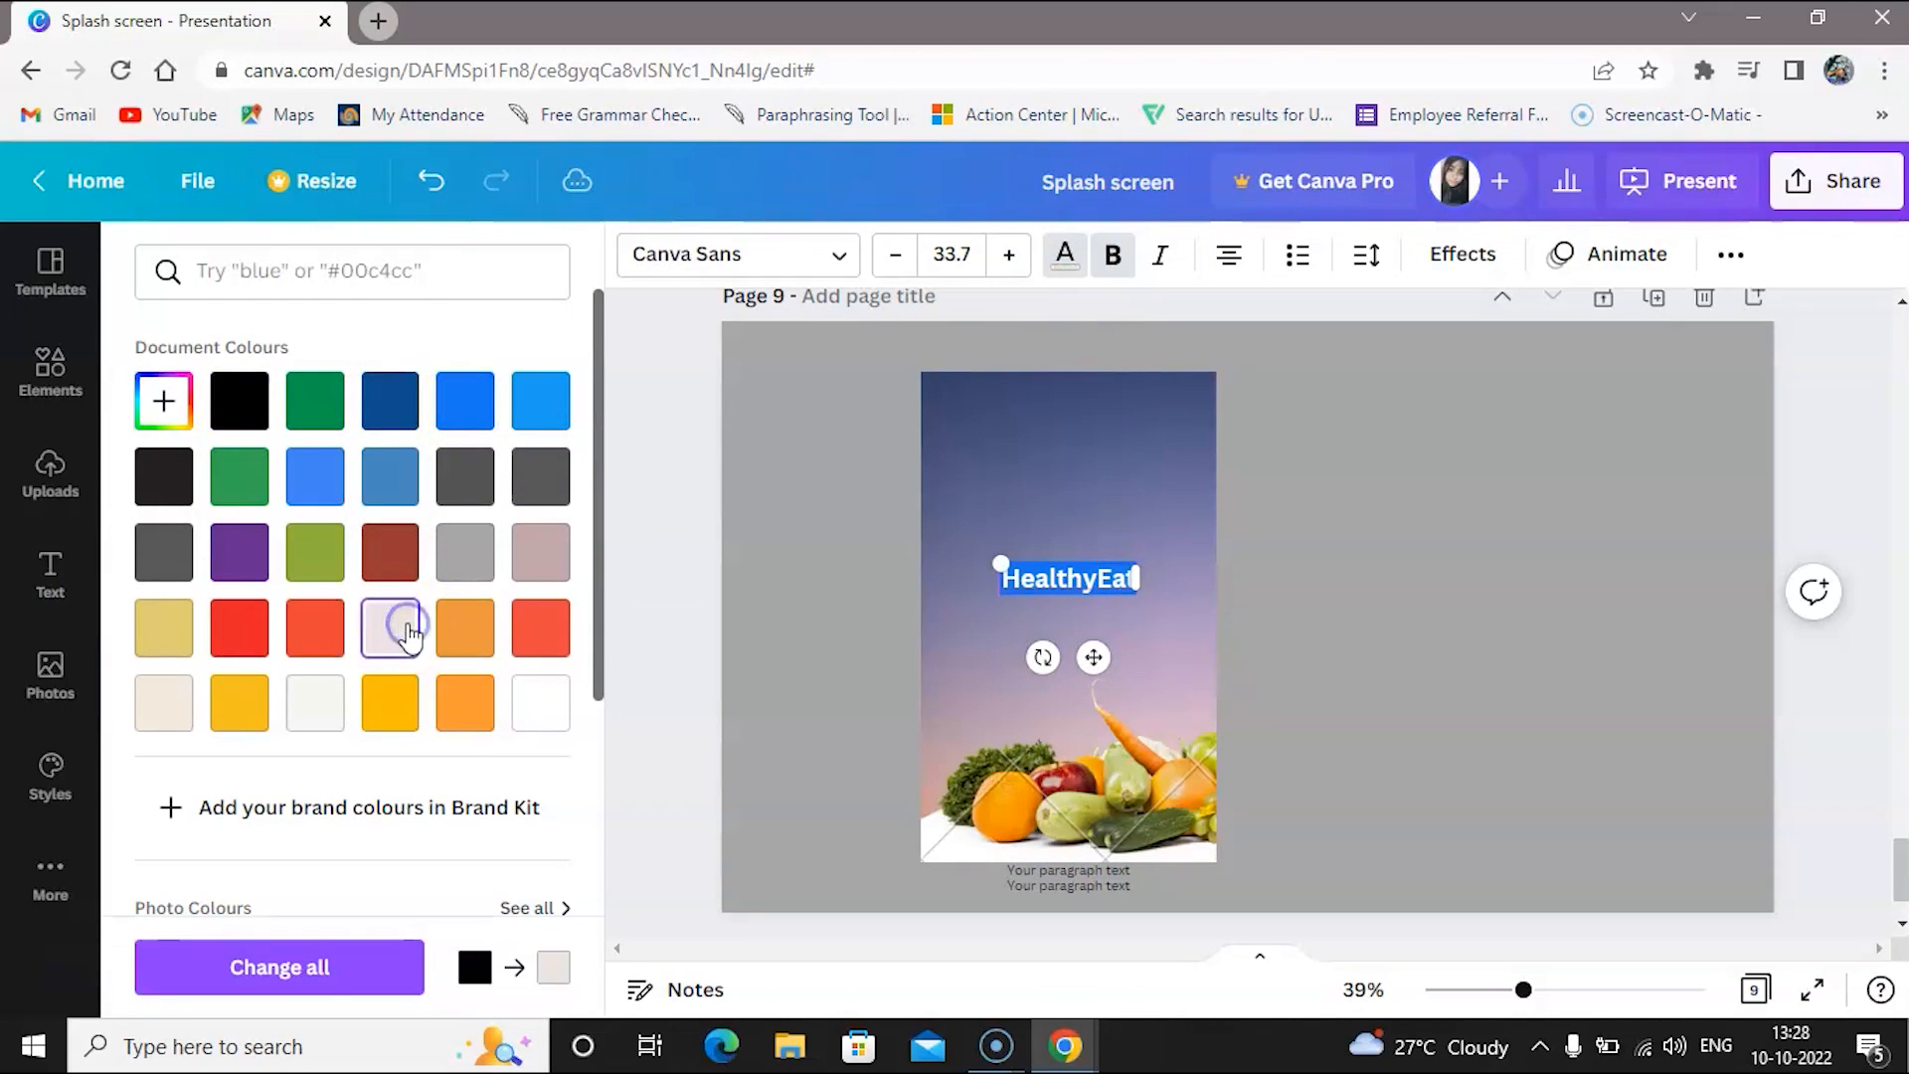
left_click(828, 547)
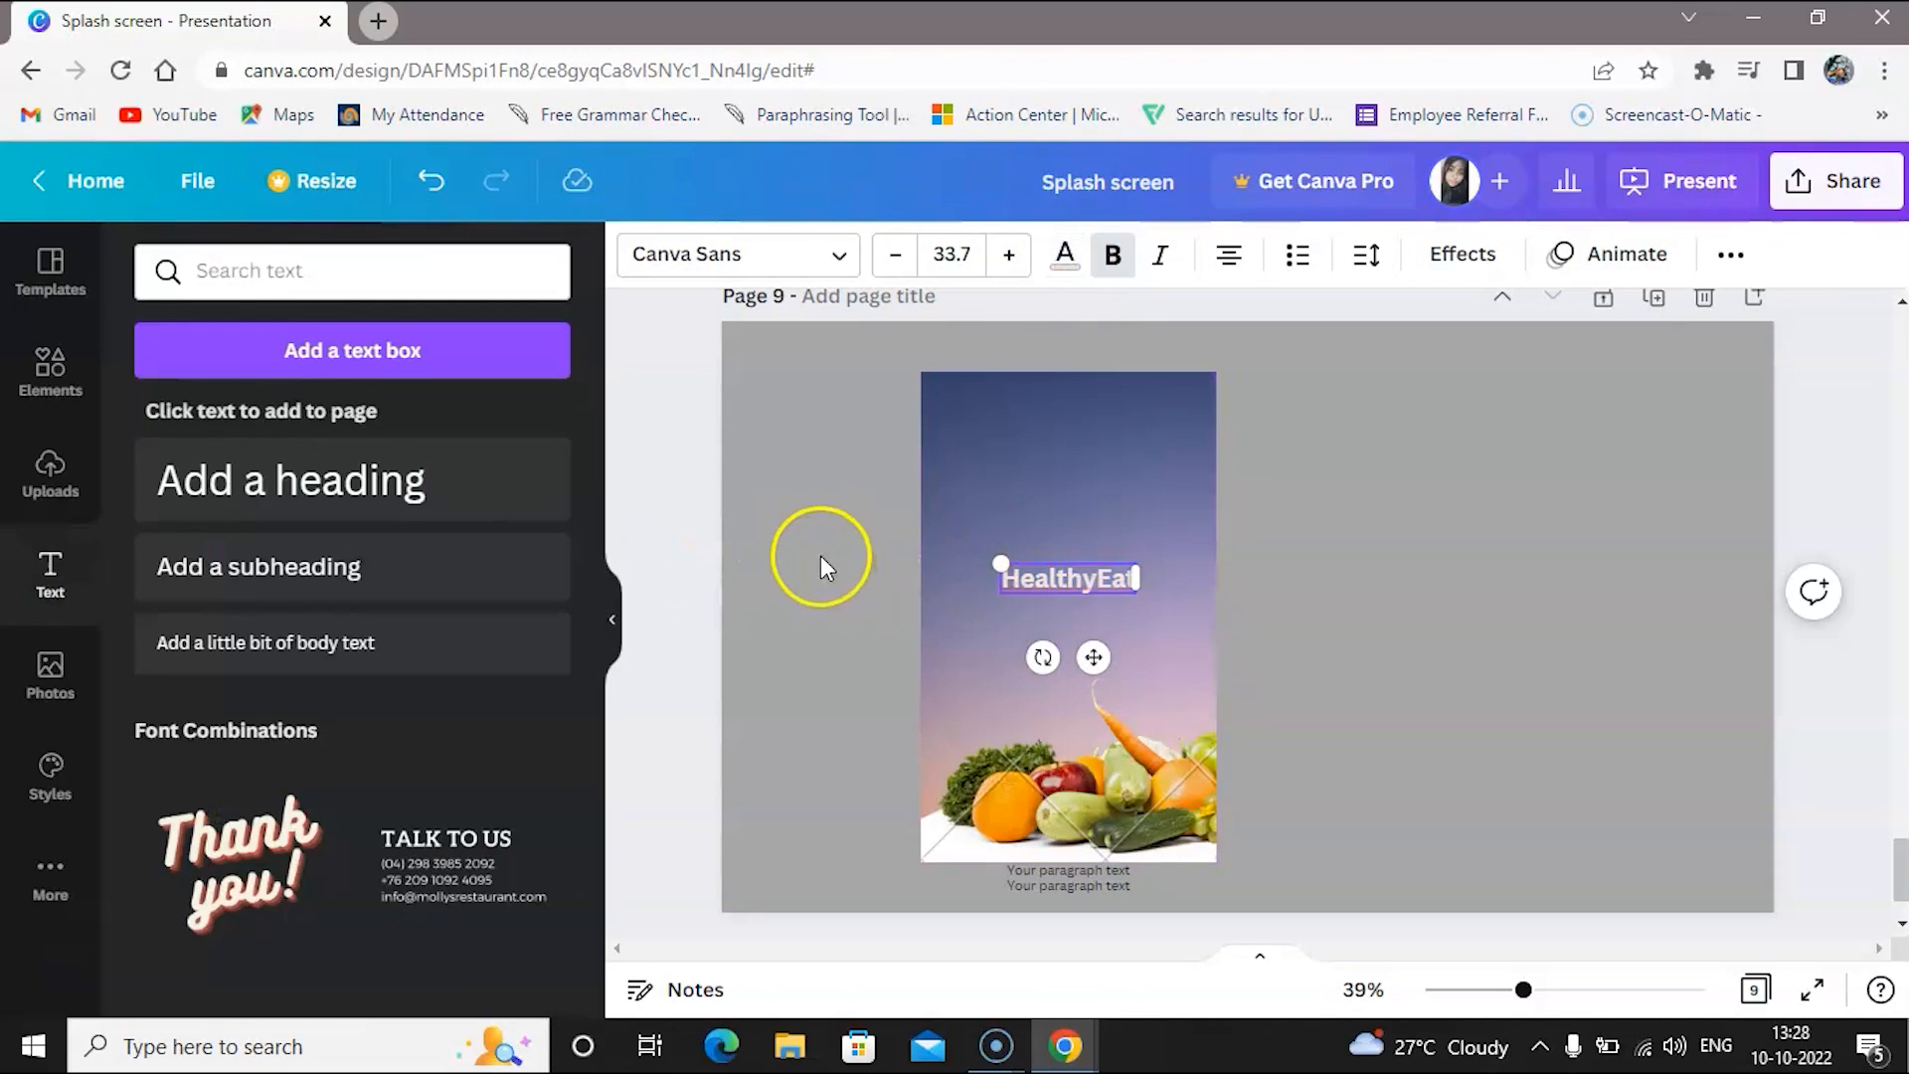
left_click(821, 555)
Move the HealthyEat title slightly higher on the gradient image, keeping it horizontally centred
left_click(614, 621)
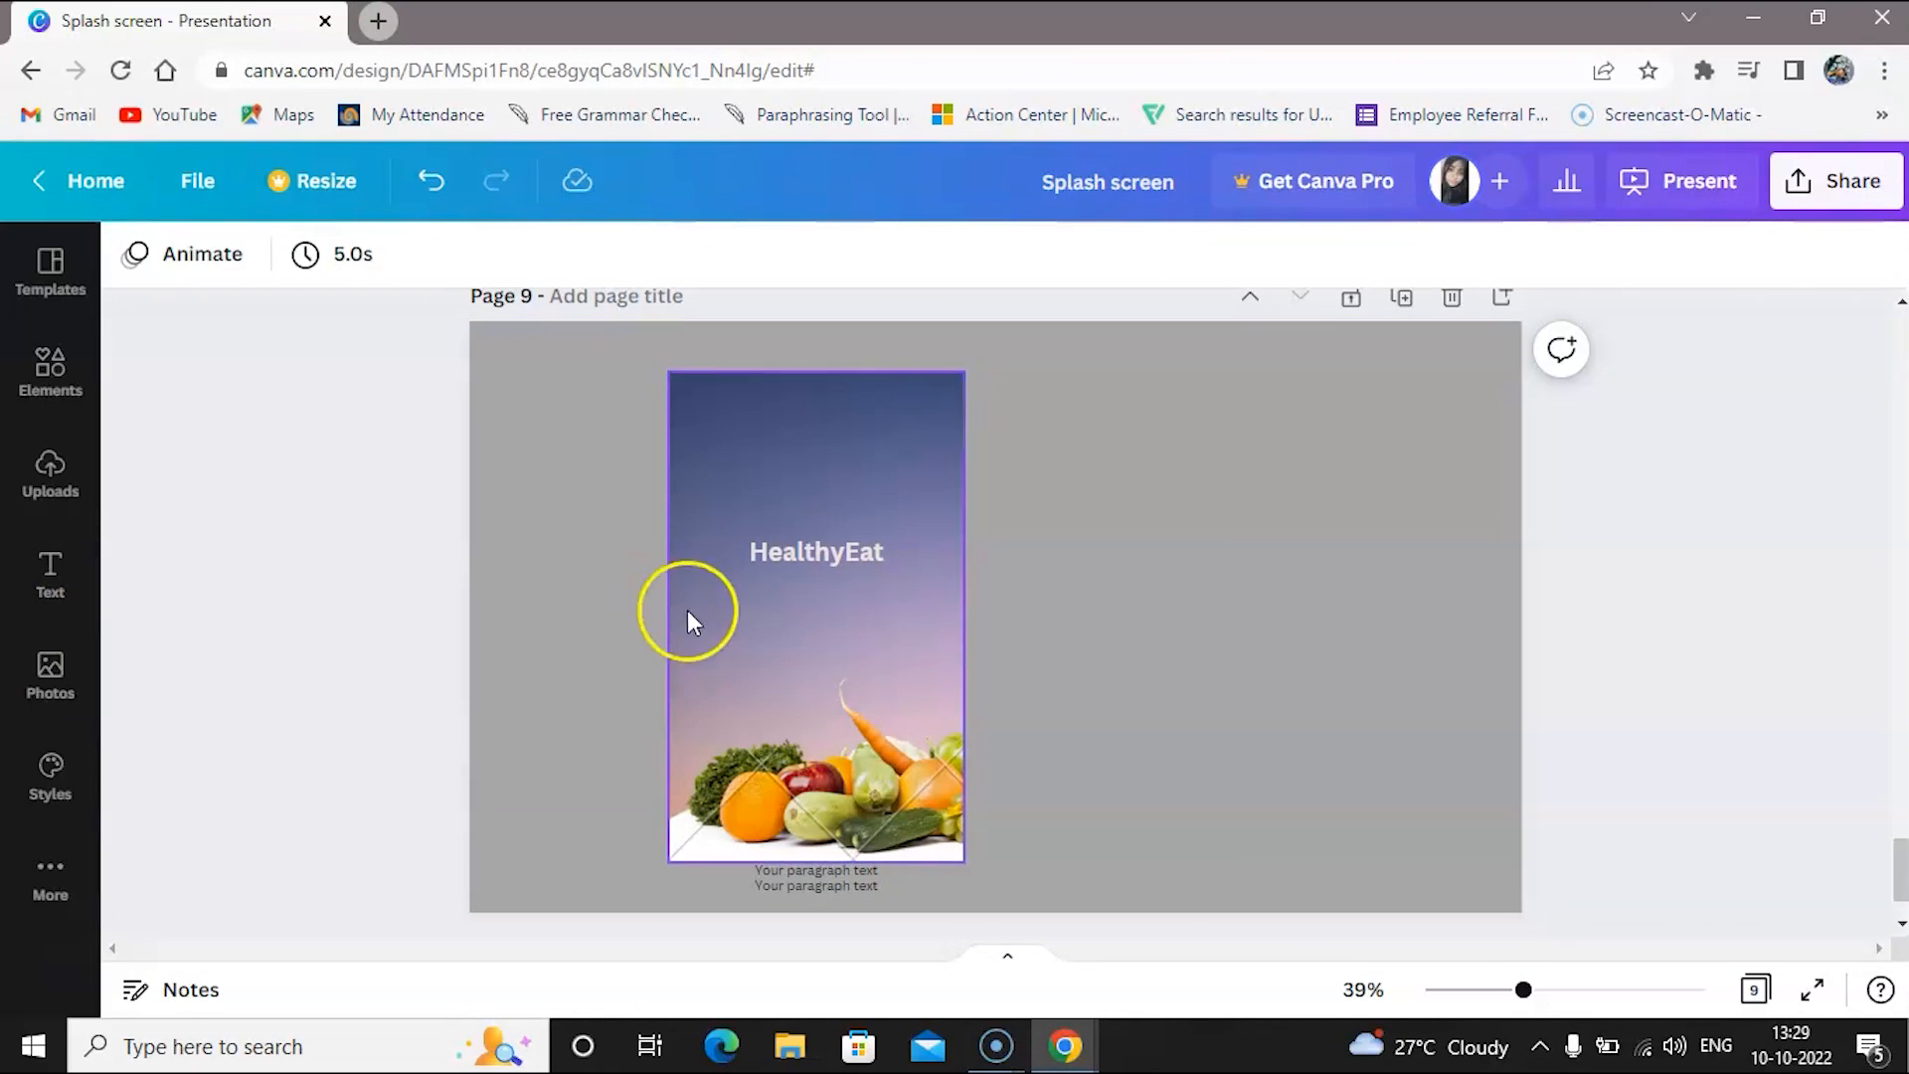
double_click(809, 565)
left_click_drag(841, 630, 844, 592)
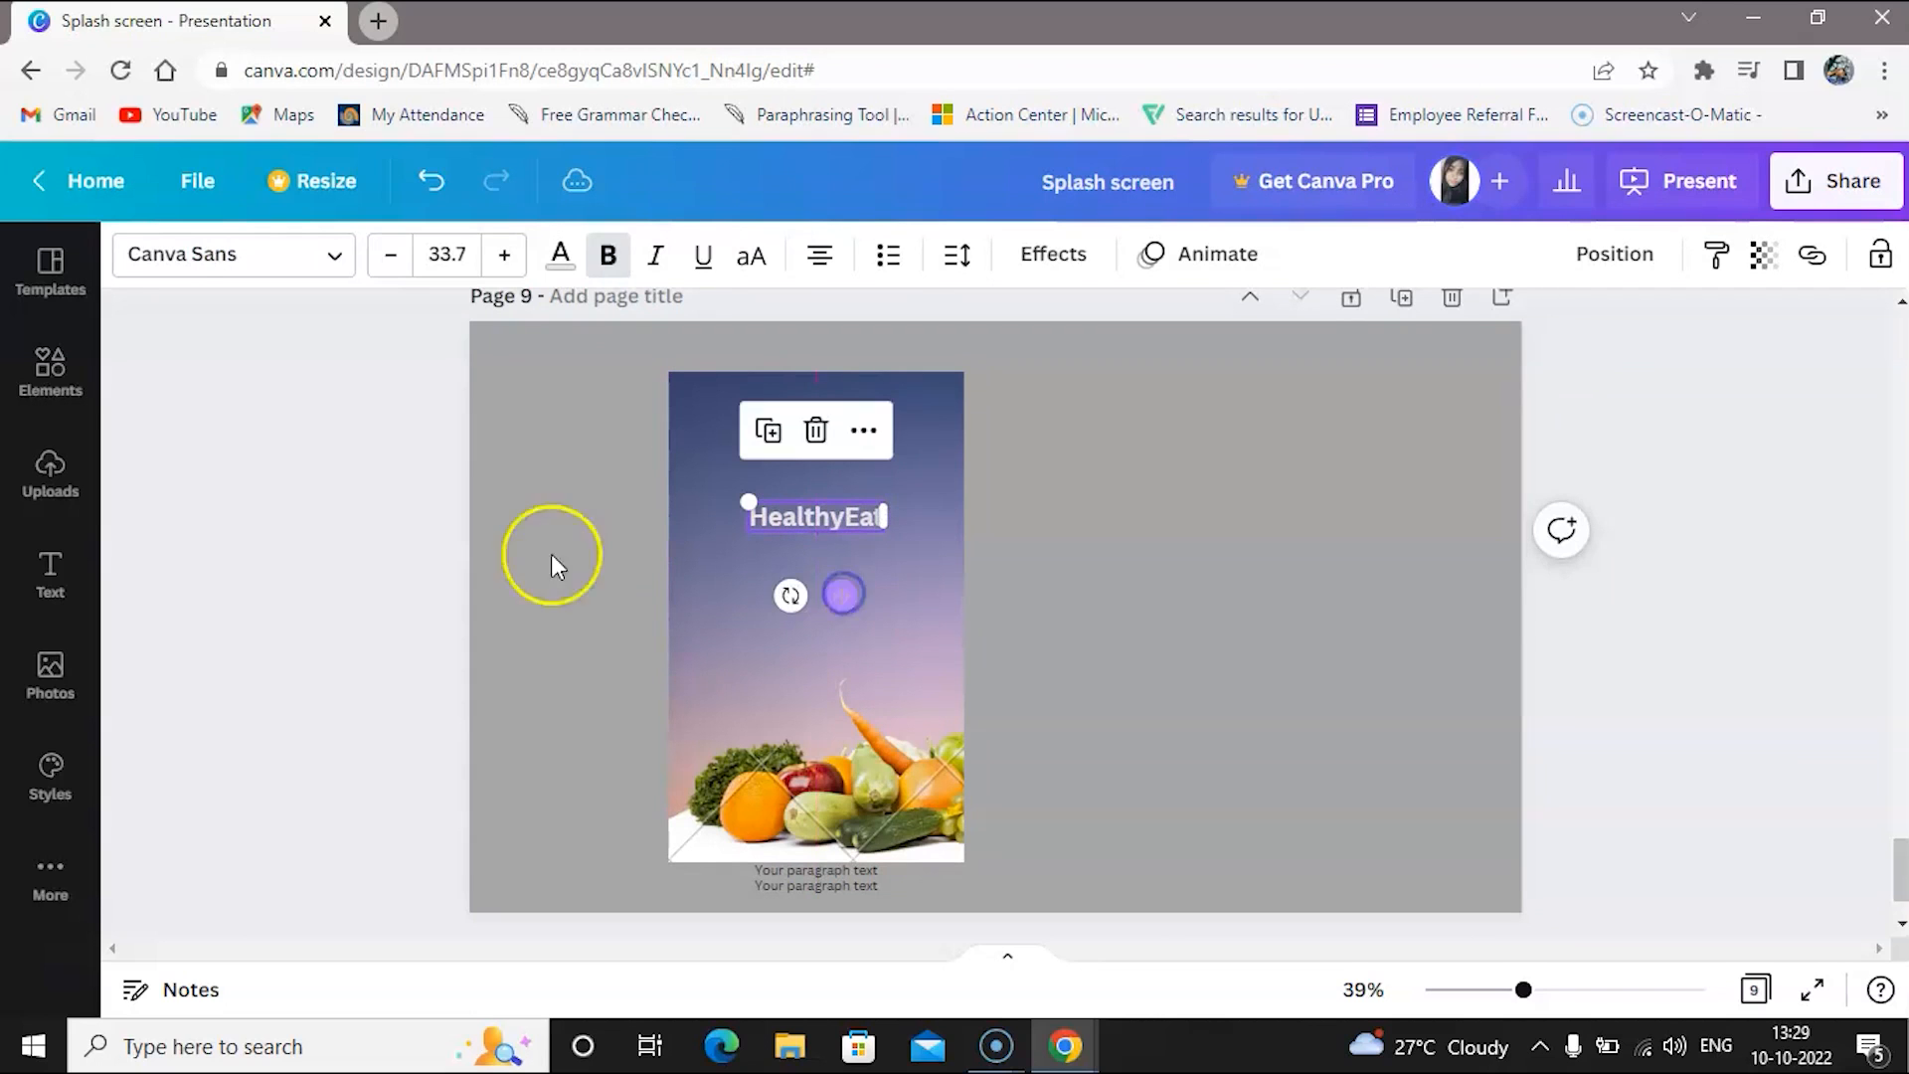
Add a rounded square, flatten it into a wide button-shaped bar and centre it below the HealthyEat title
left_click(47, 388)
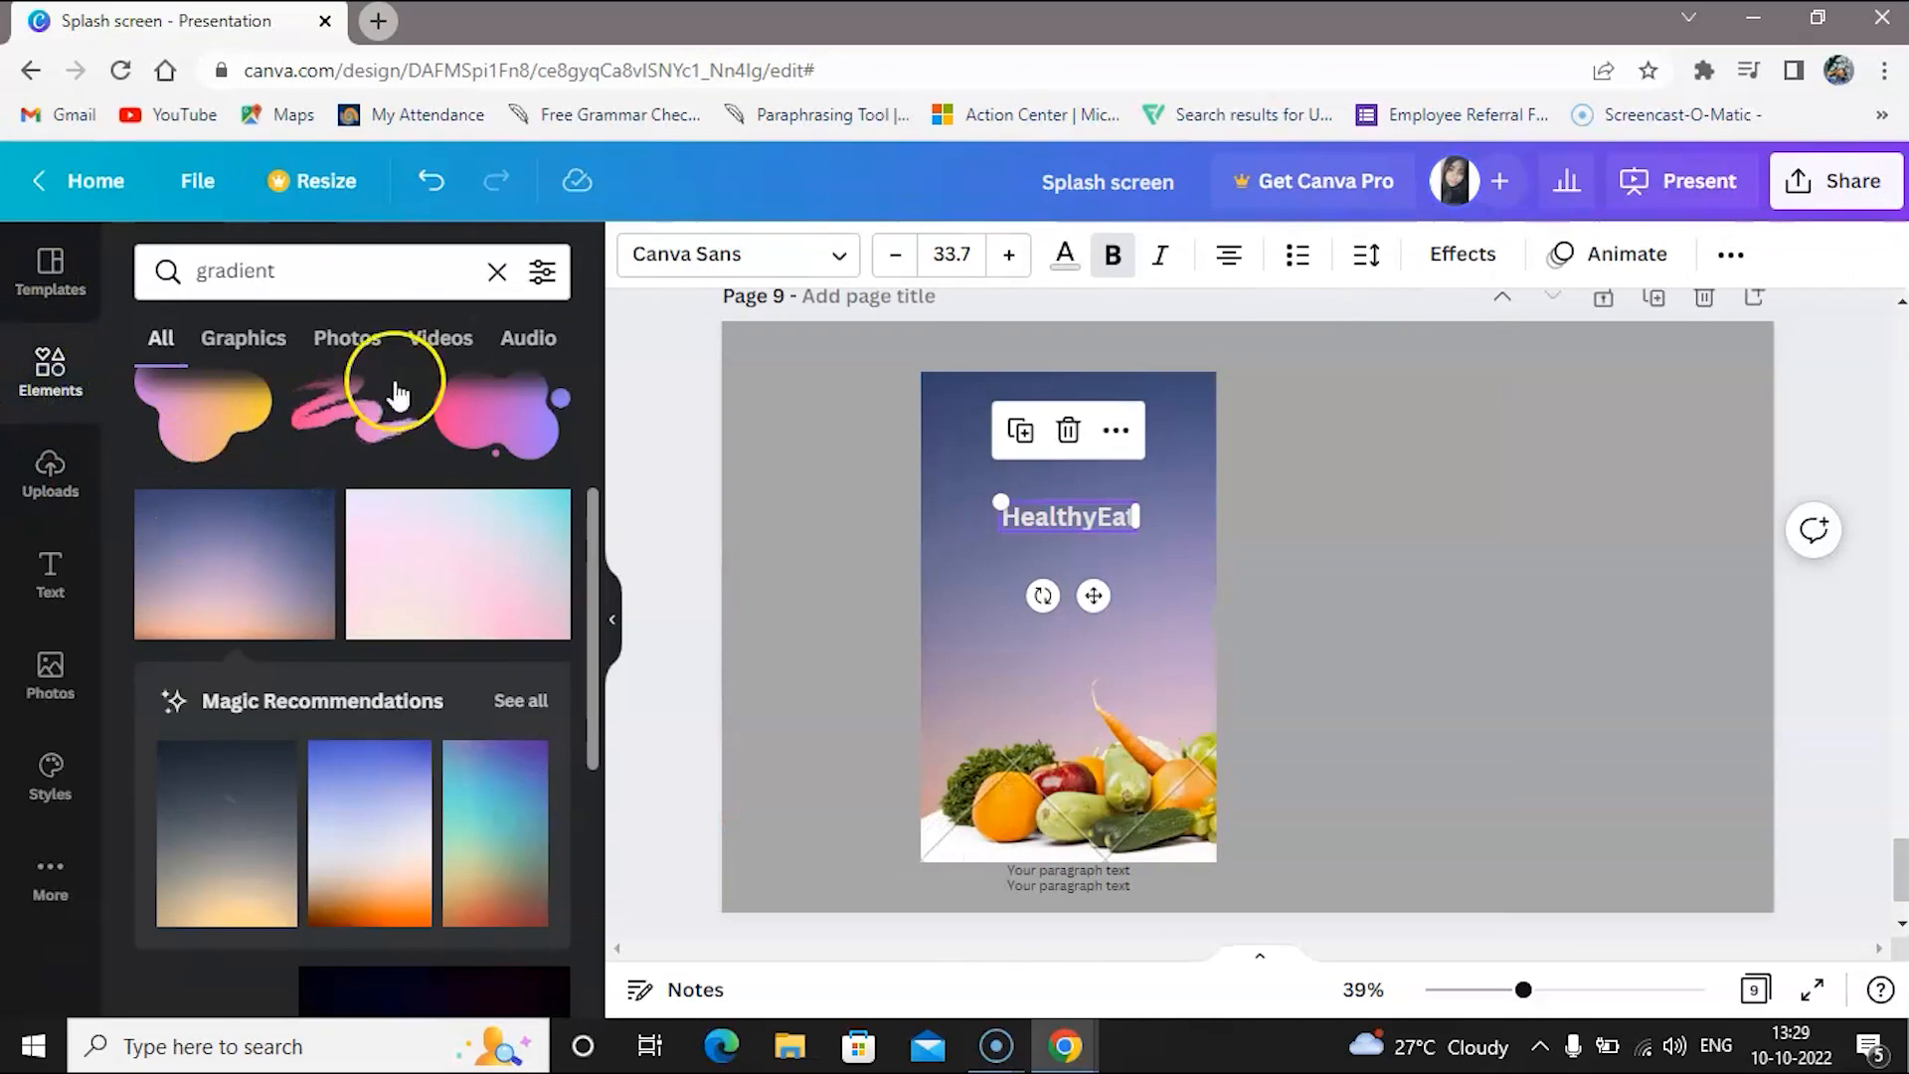
left_click(494, 271)
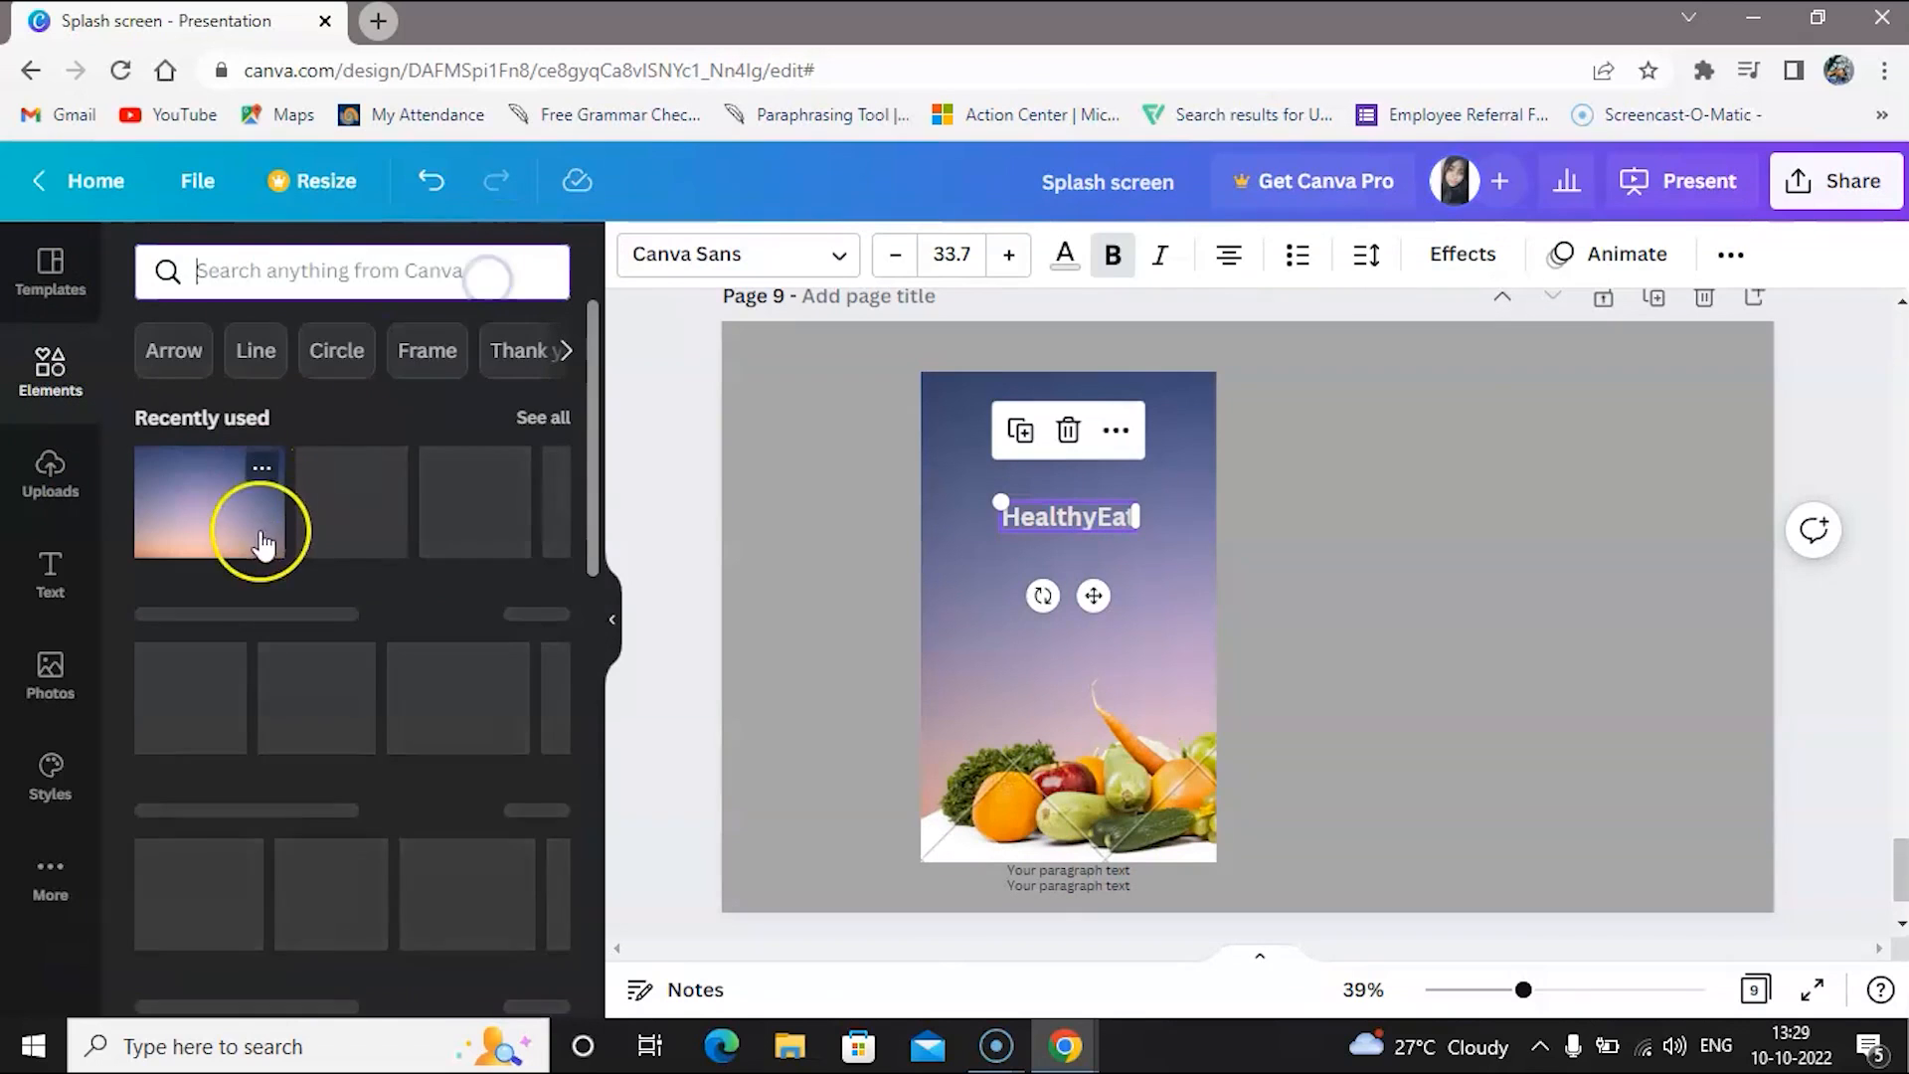
left_click(268, 701)
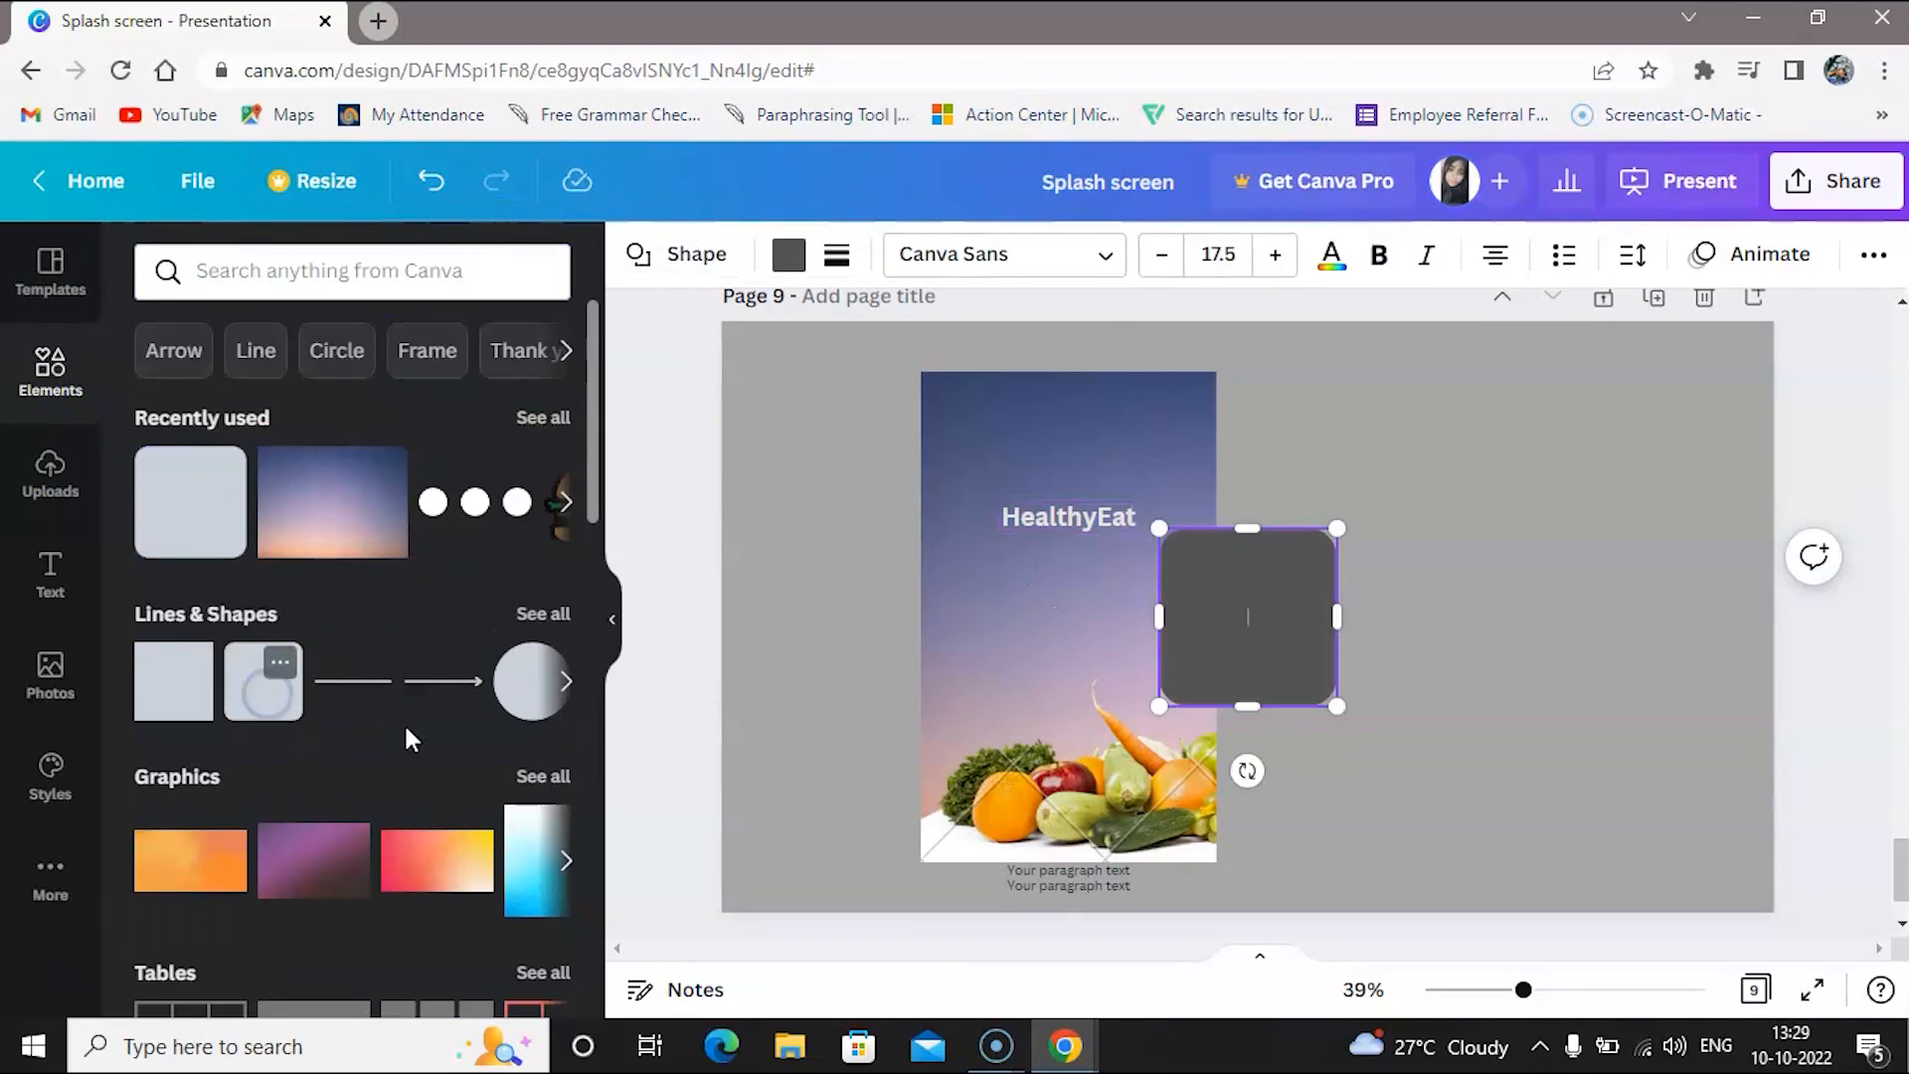
left_click_drag(1257, 527, 1398, 682)
left_click_drag(1302, 768, 1092, 702)
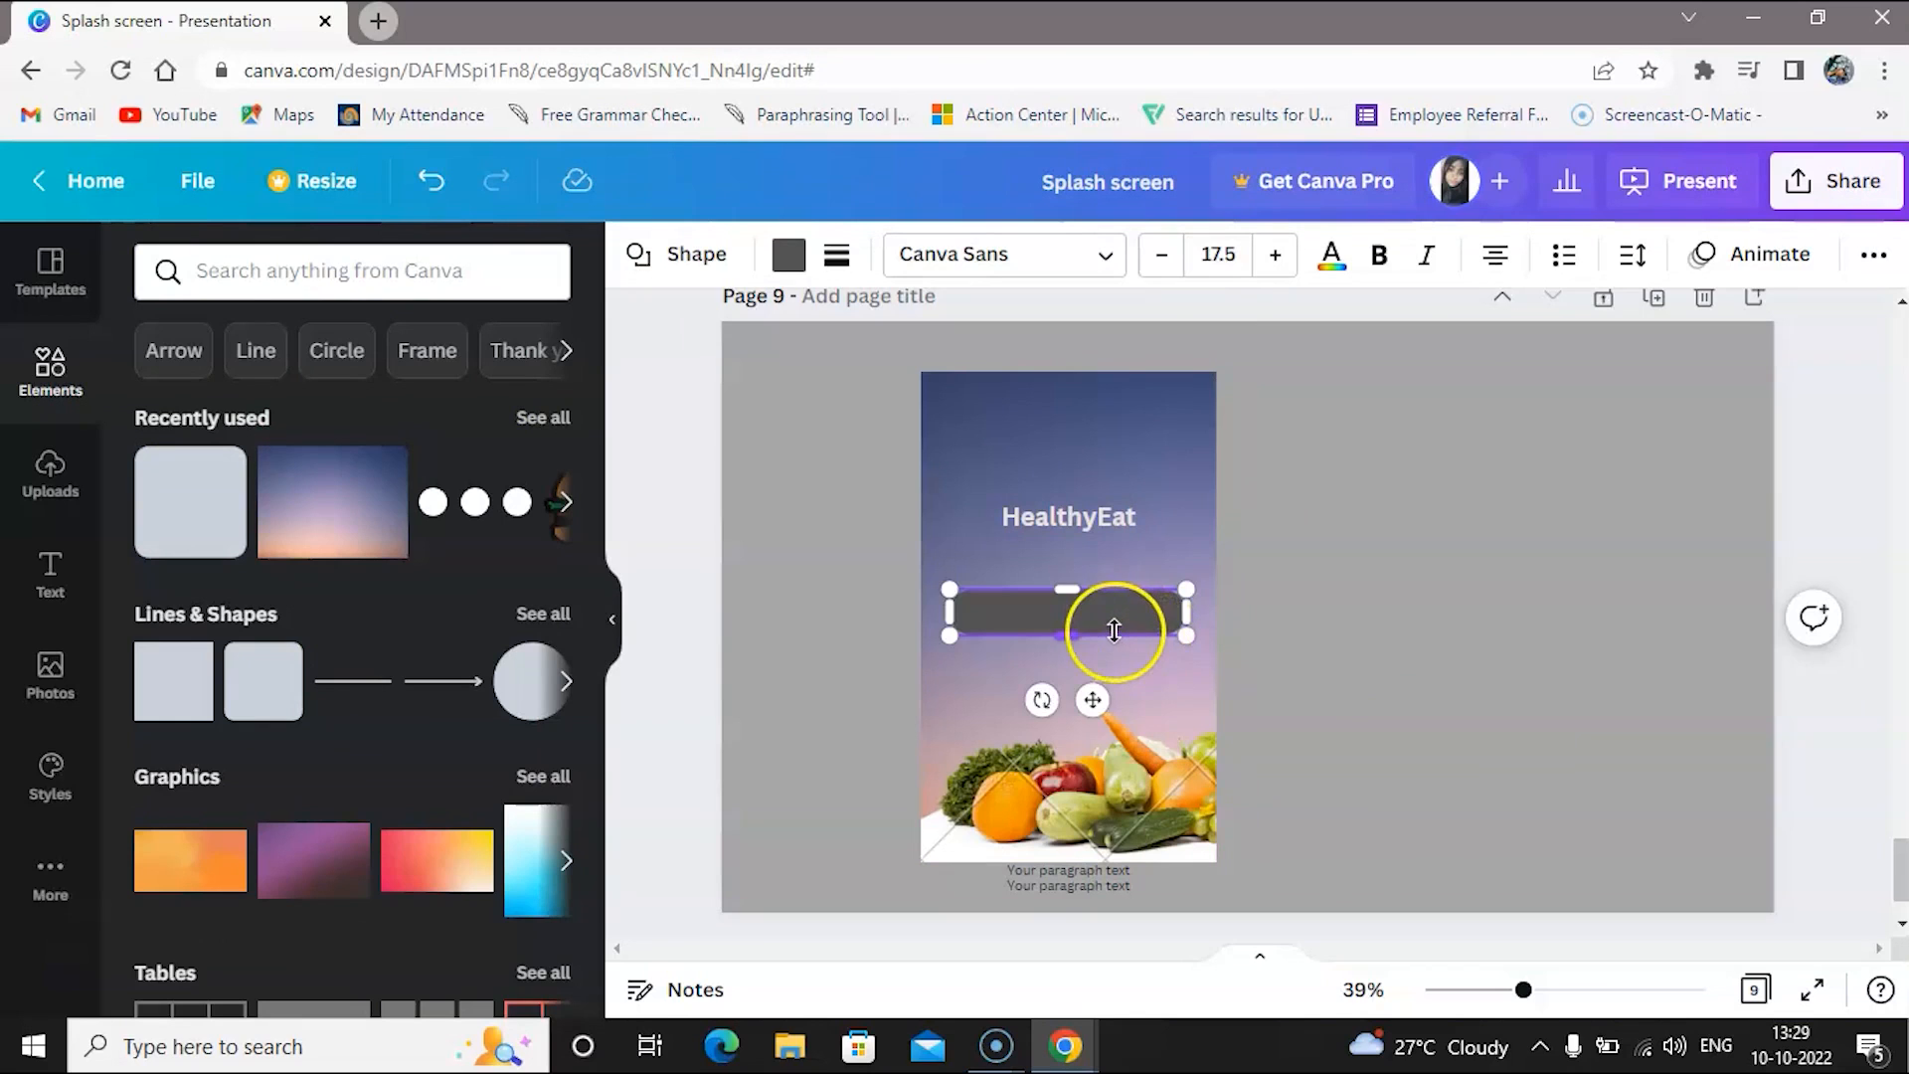
Fill the rounded bar with dark blue from the document colours
left_click(790, 255)
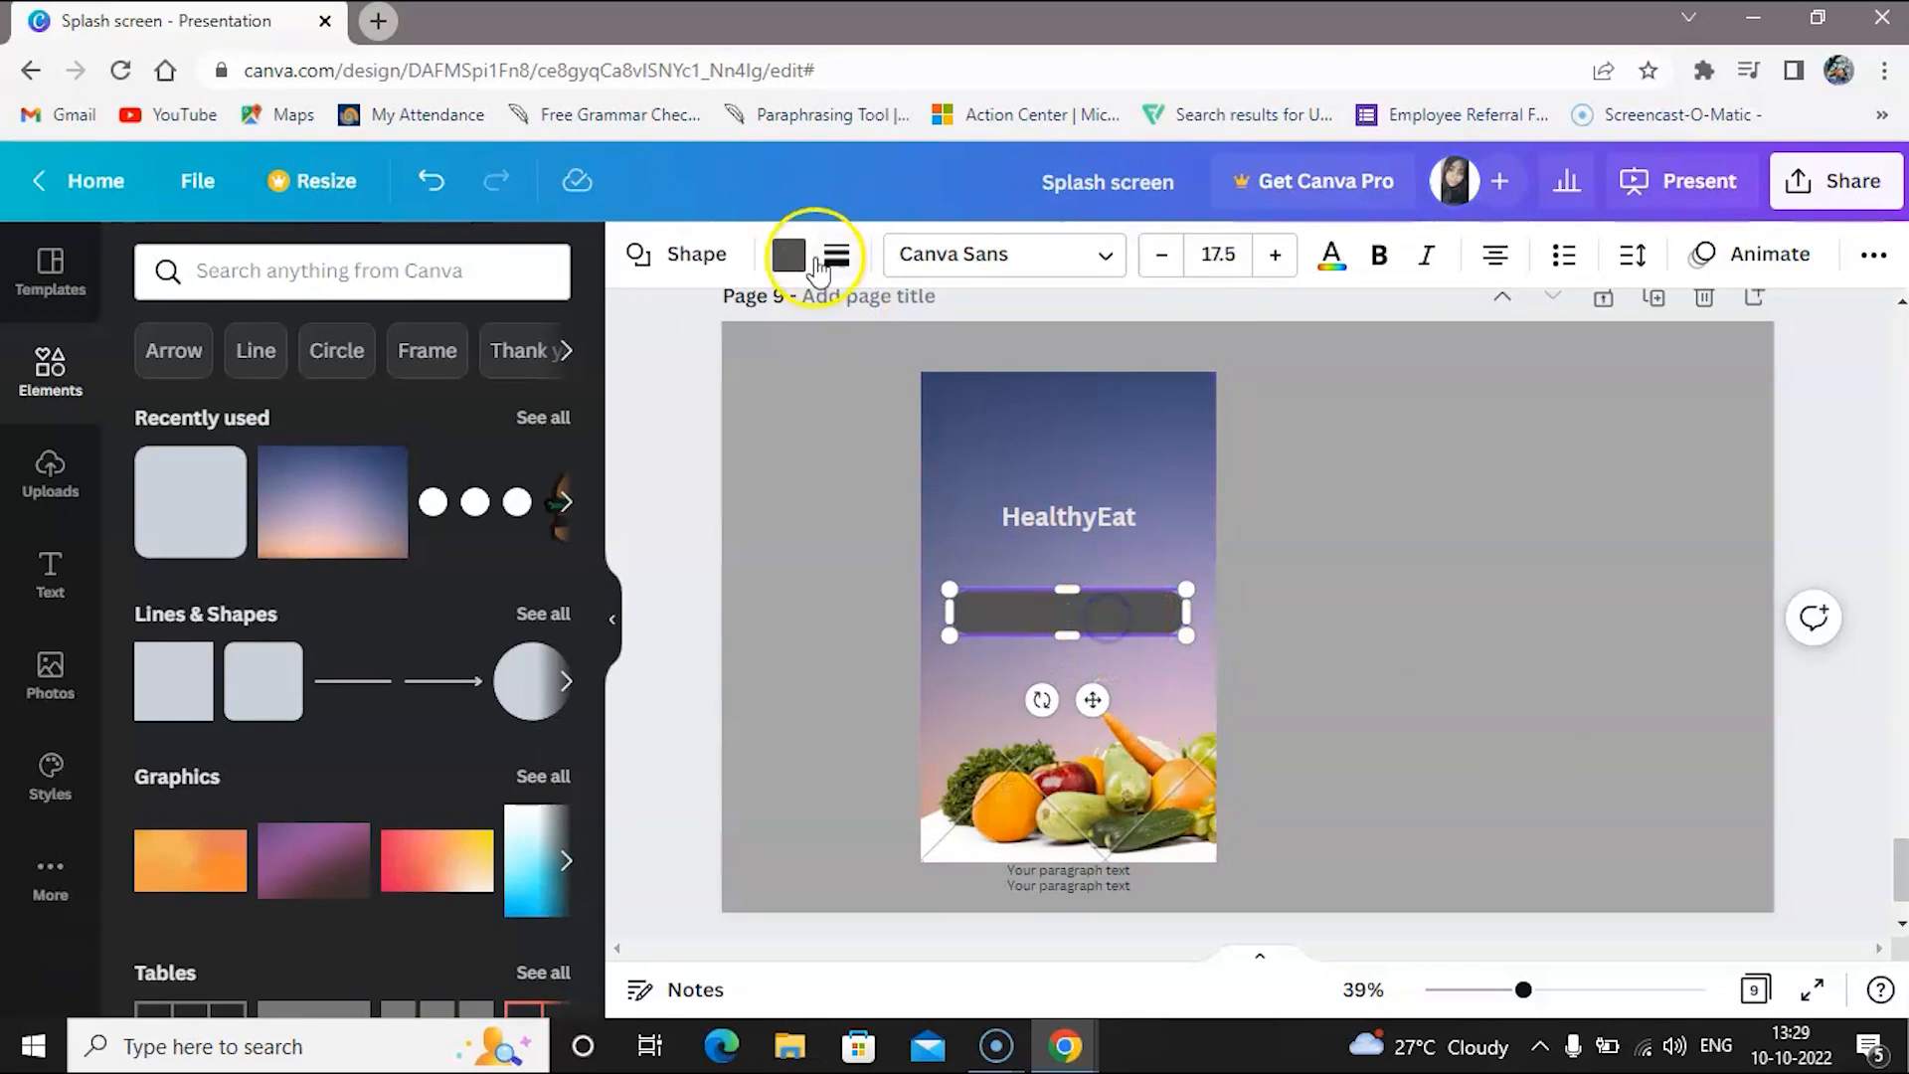
left_click(459, 484)
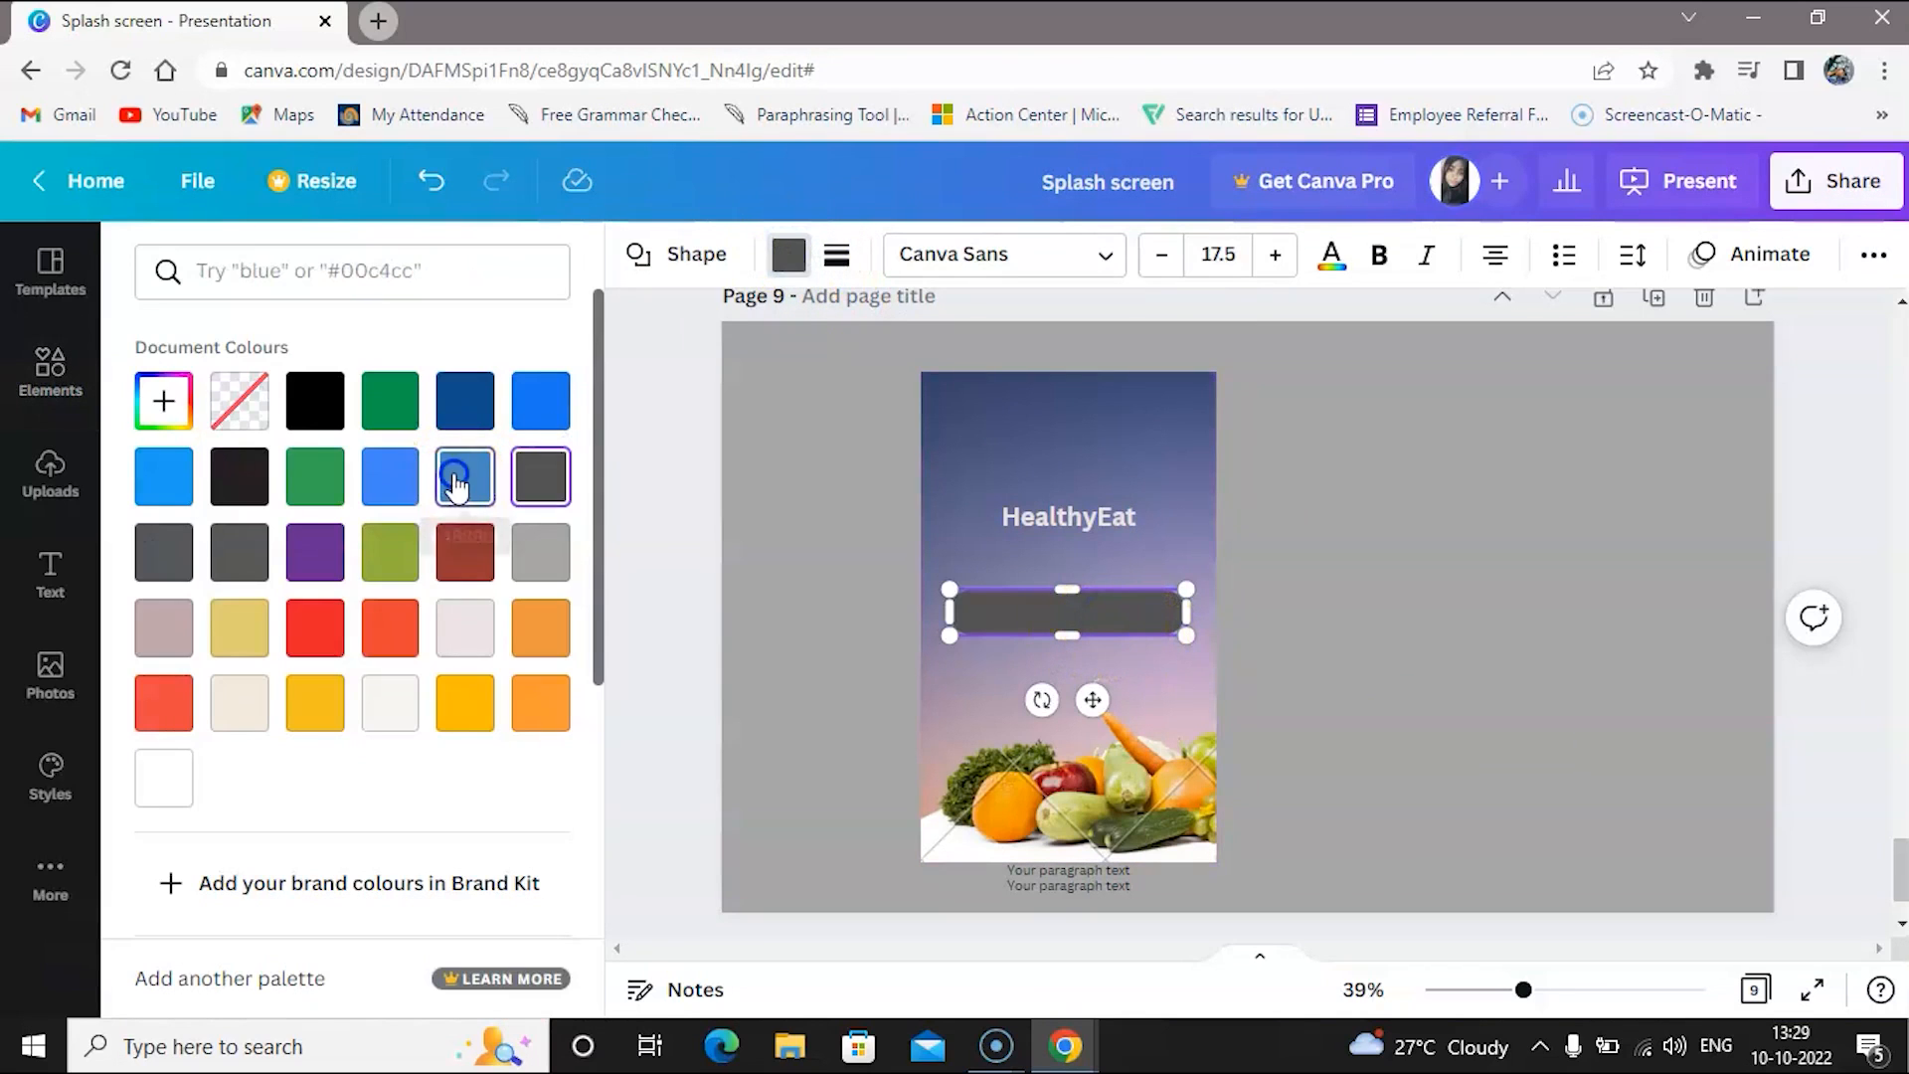
left_click(525, 401)
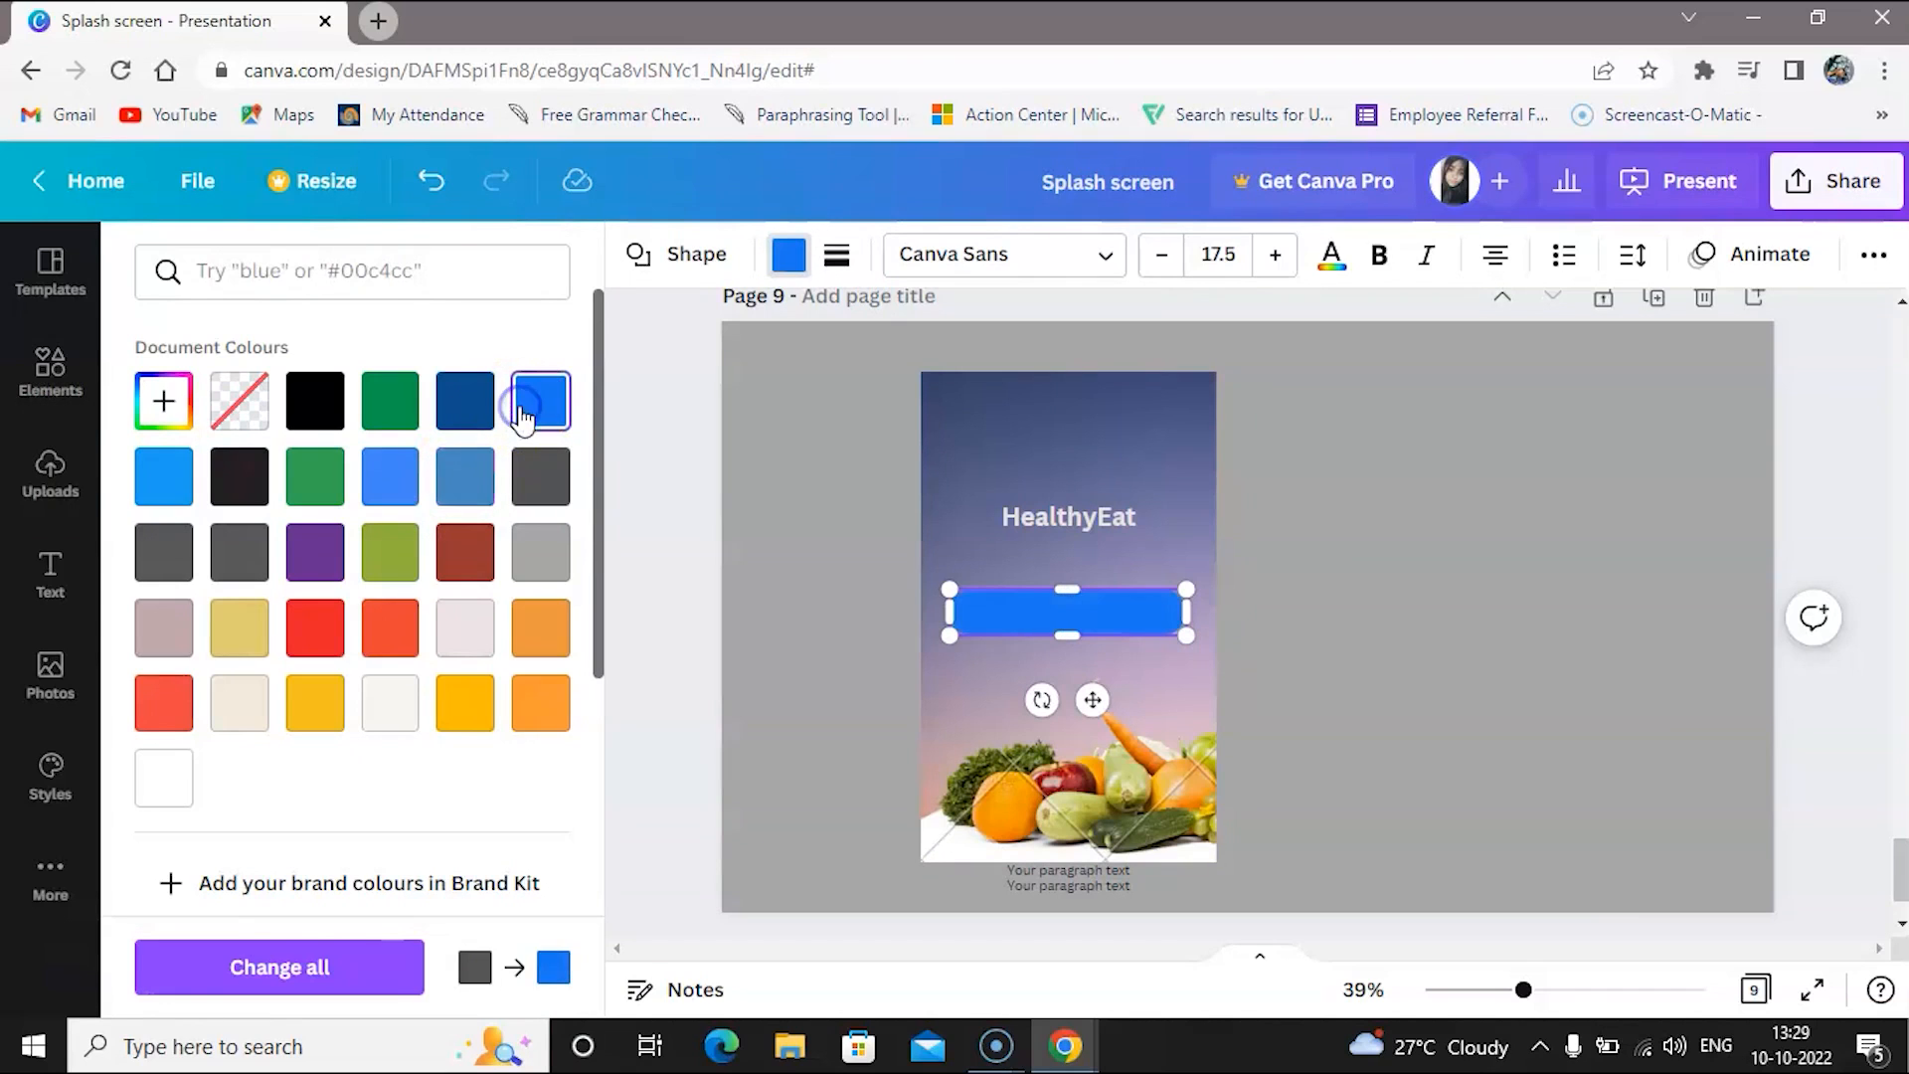
left_click(487, 408)
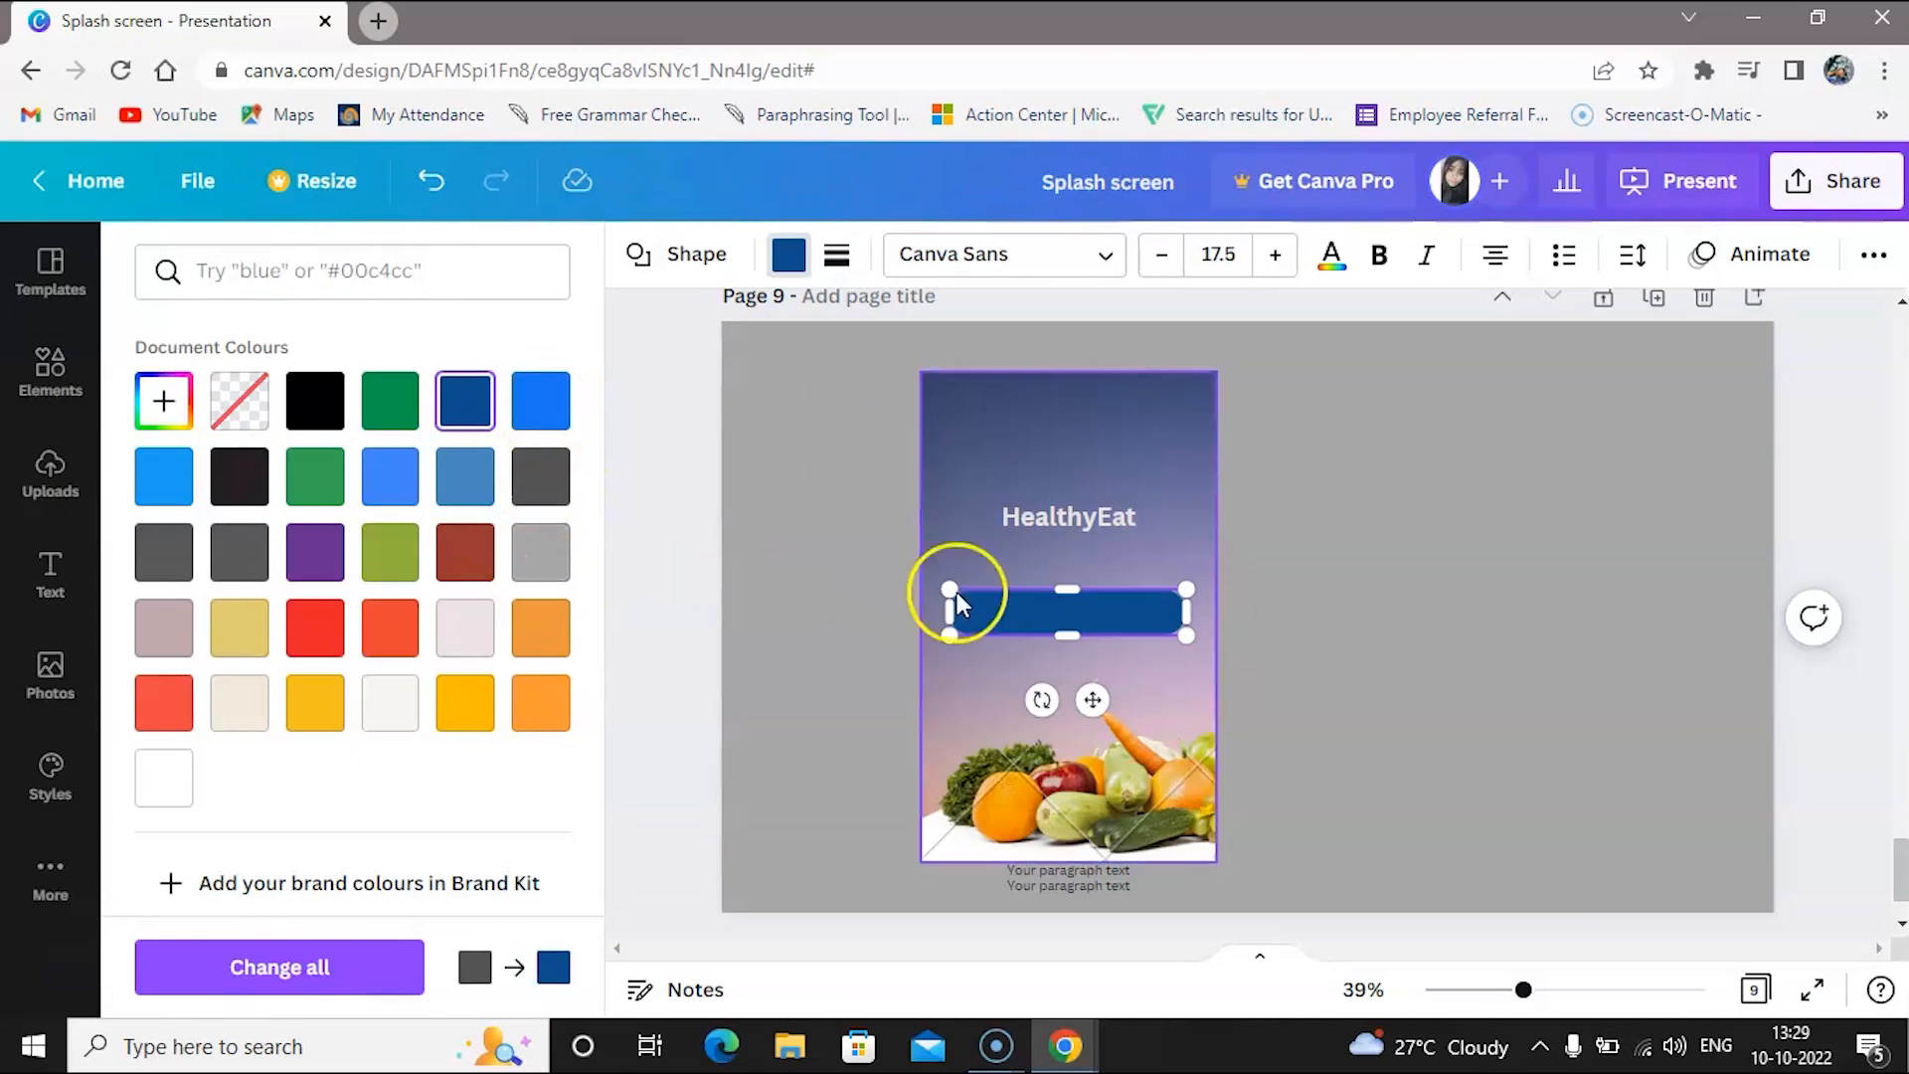
Label the dark blue button "Get A Meal" and enlarge its text to size 25.5
left_click(1053, 614)
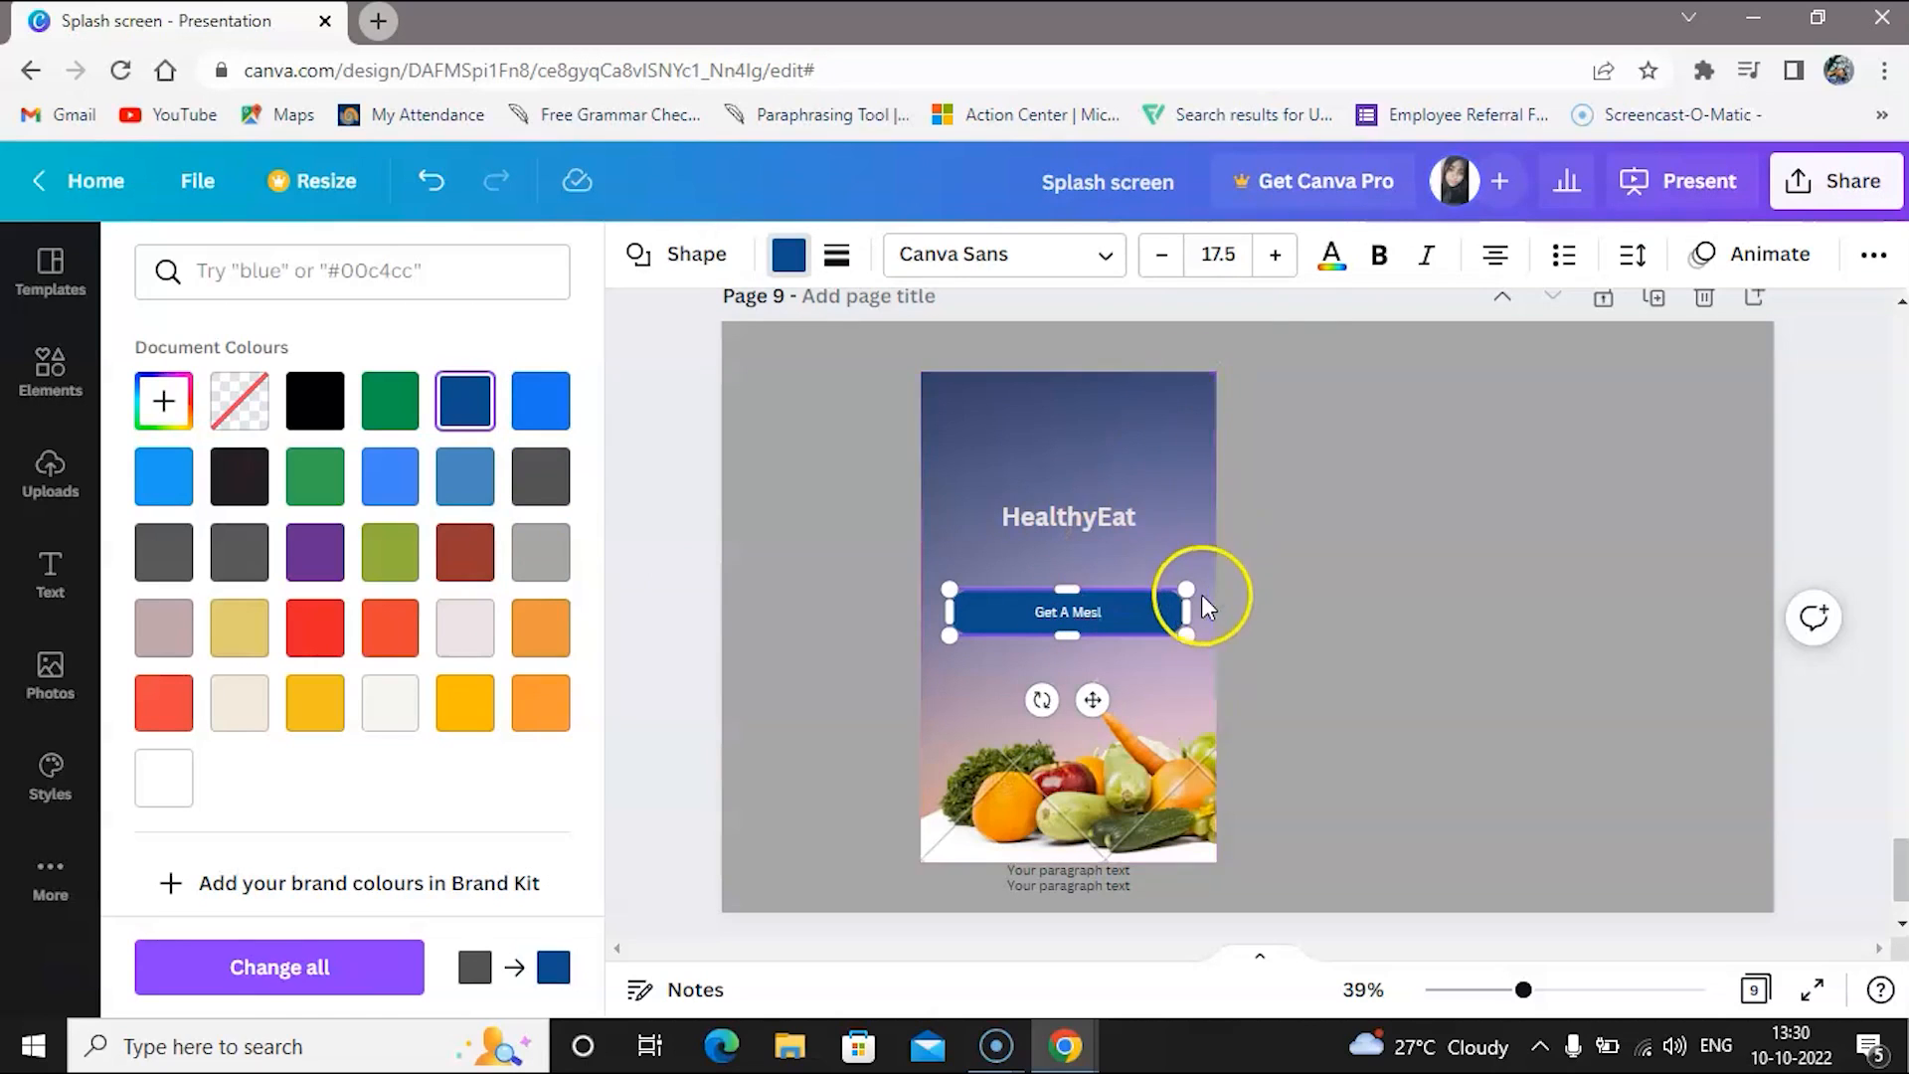
left_click(1277, 254)
left_click(1277, 255)
left_click(1277, 255)
left_click(1277, 255)
left_click(1277, 254)
left_click(1277, 255)
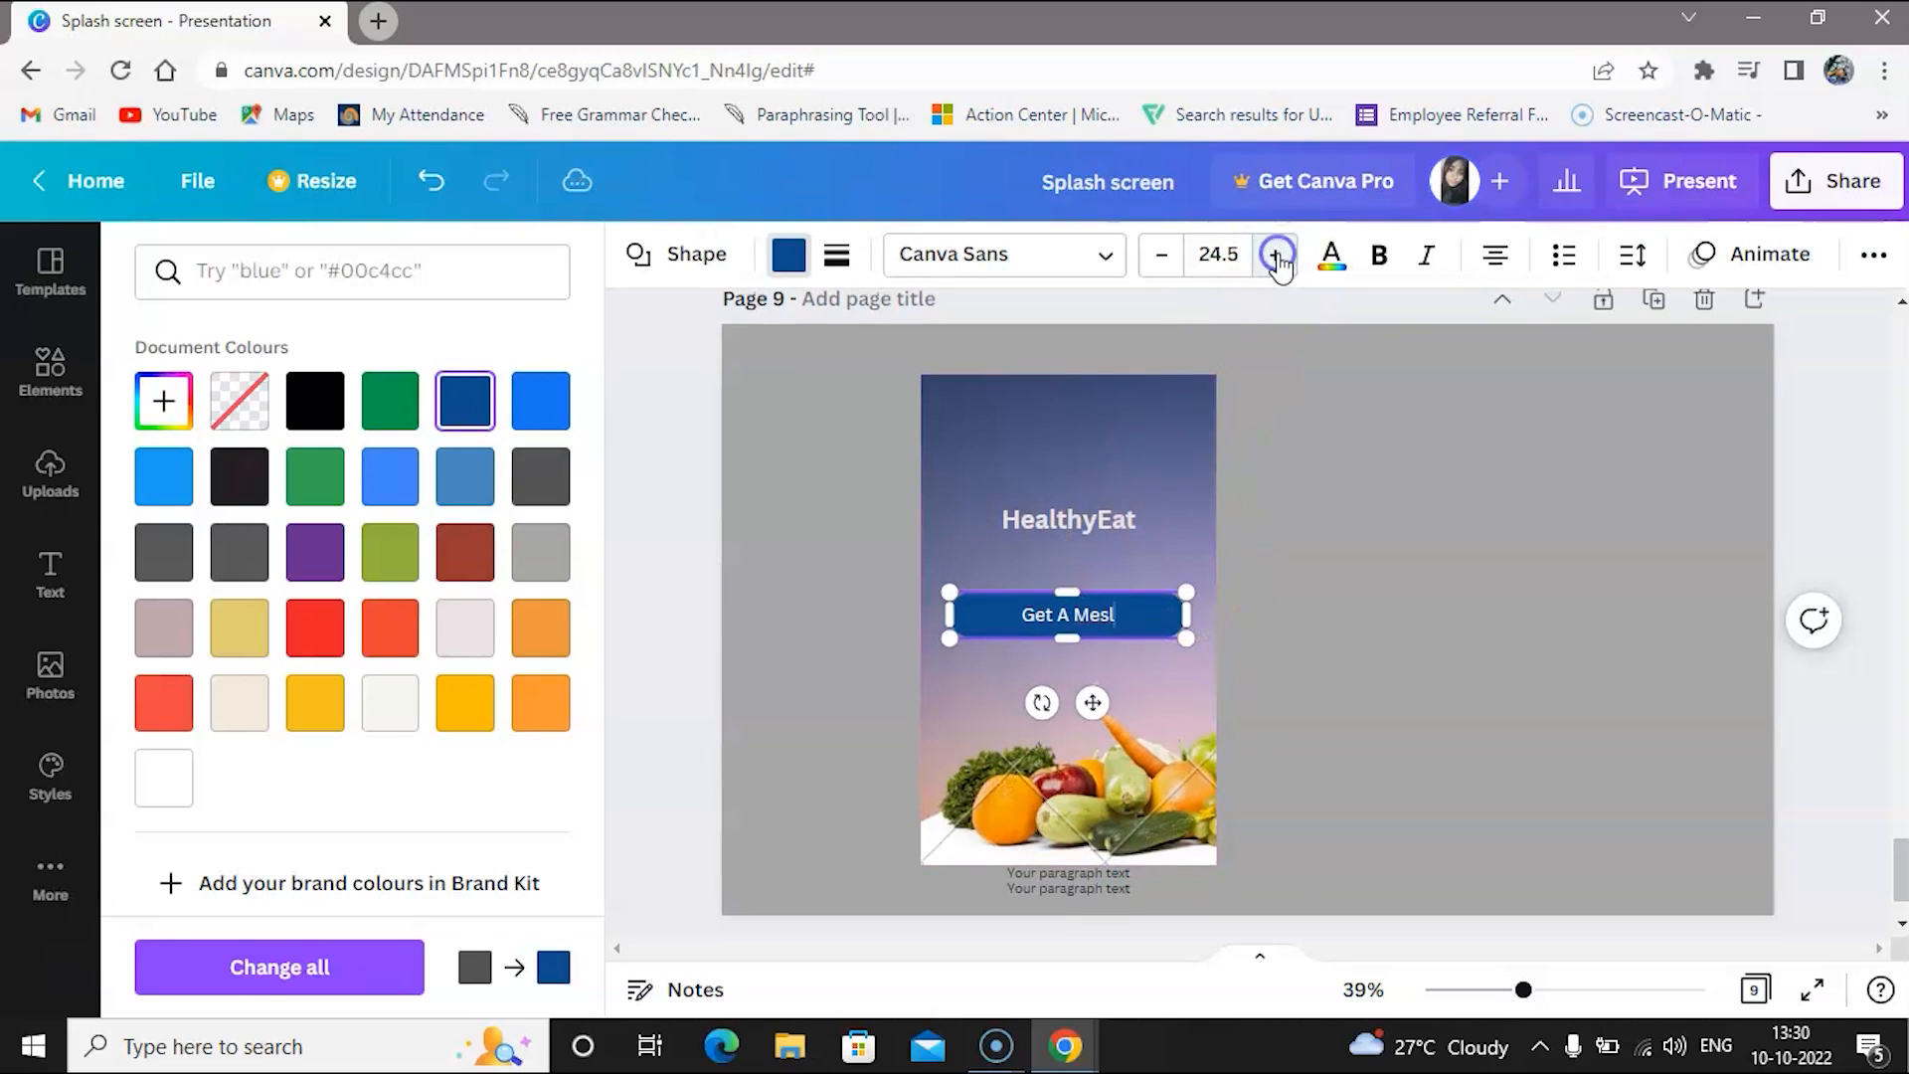
left_click(1277, 255)
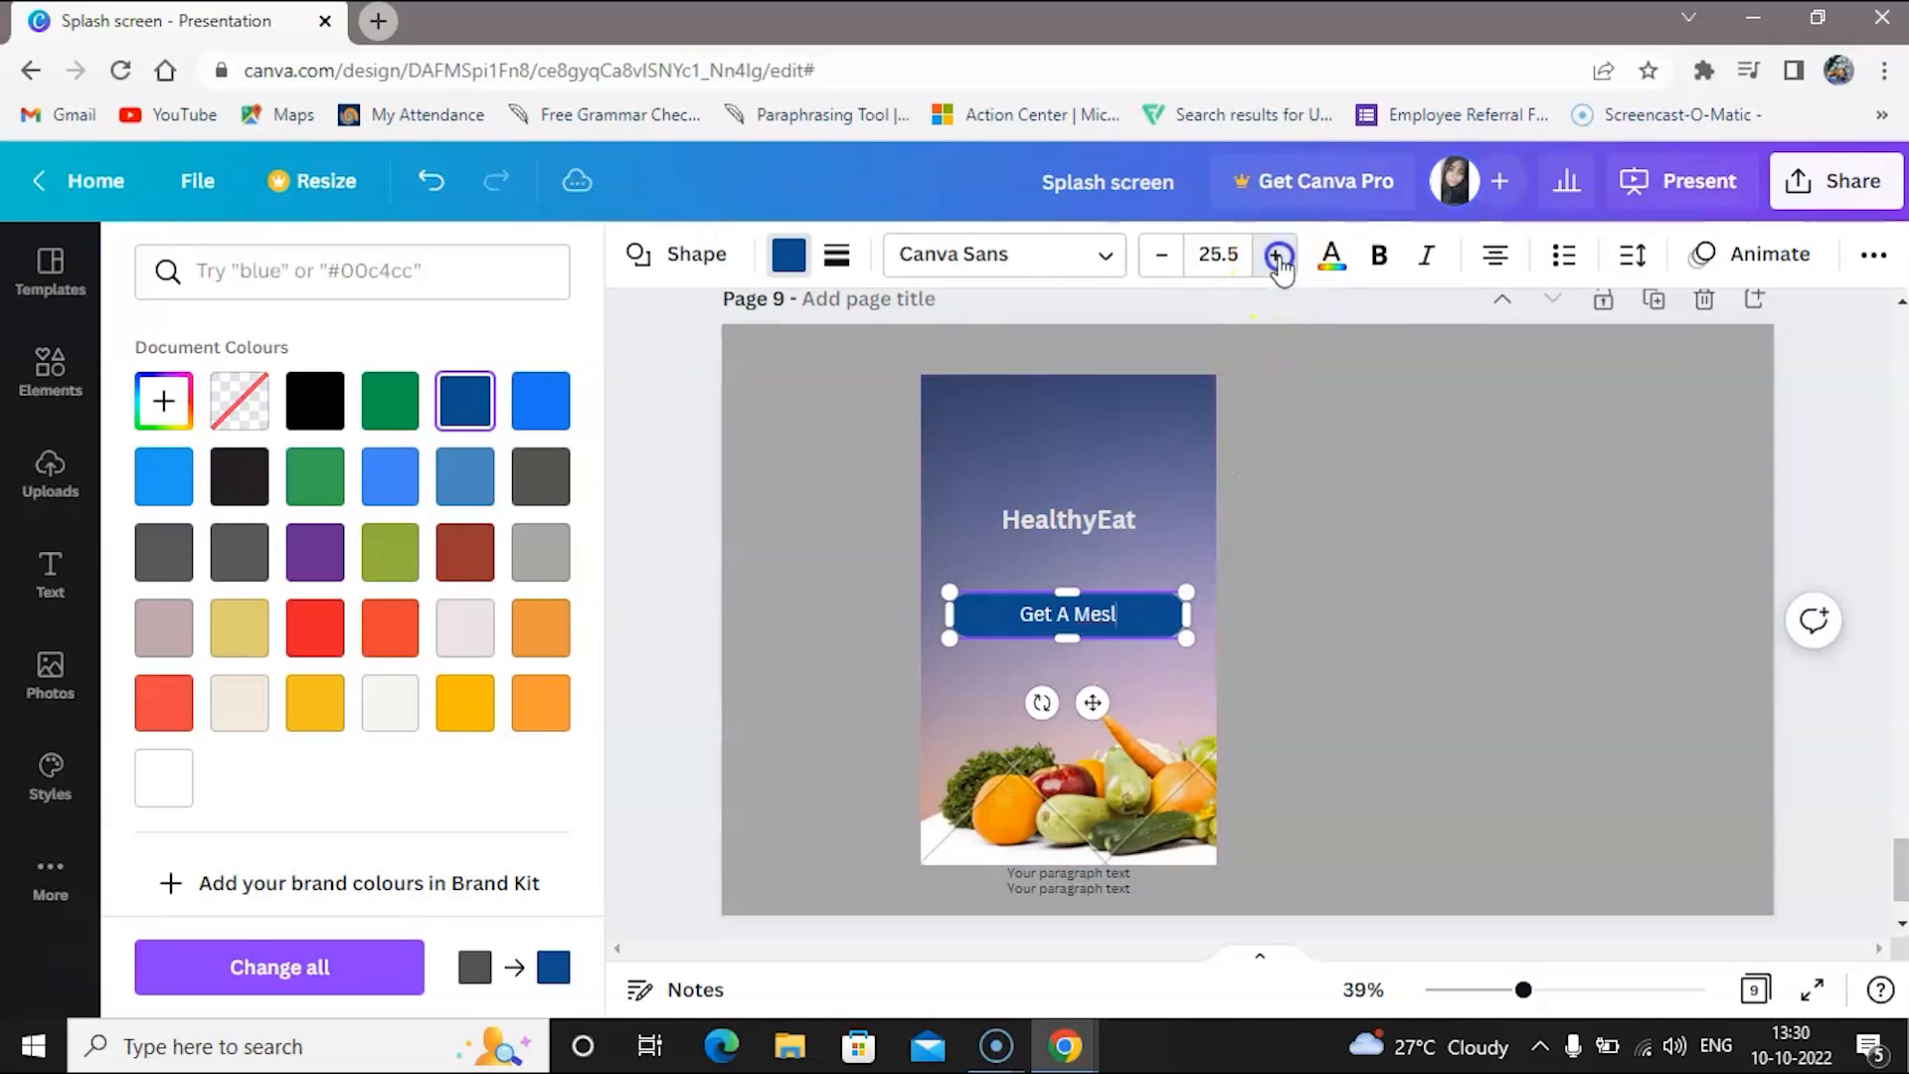
key("BackSpace")
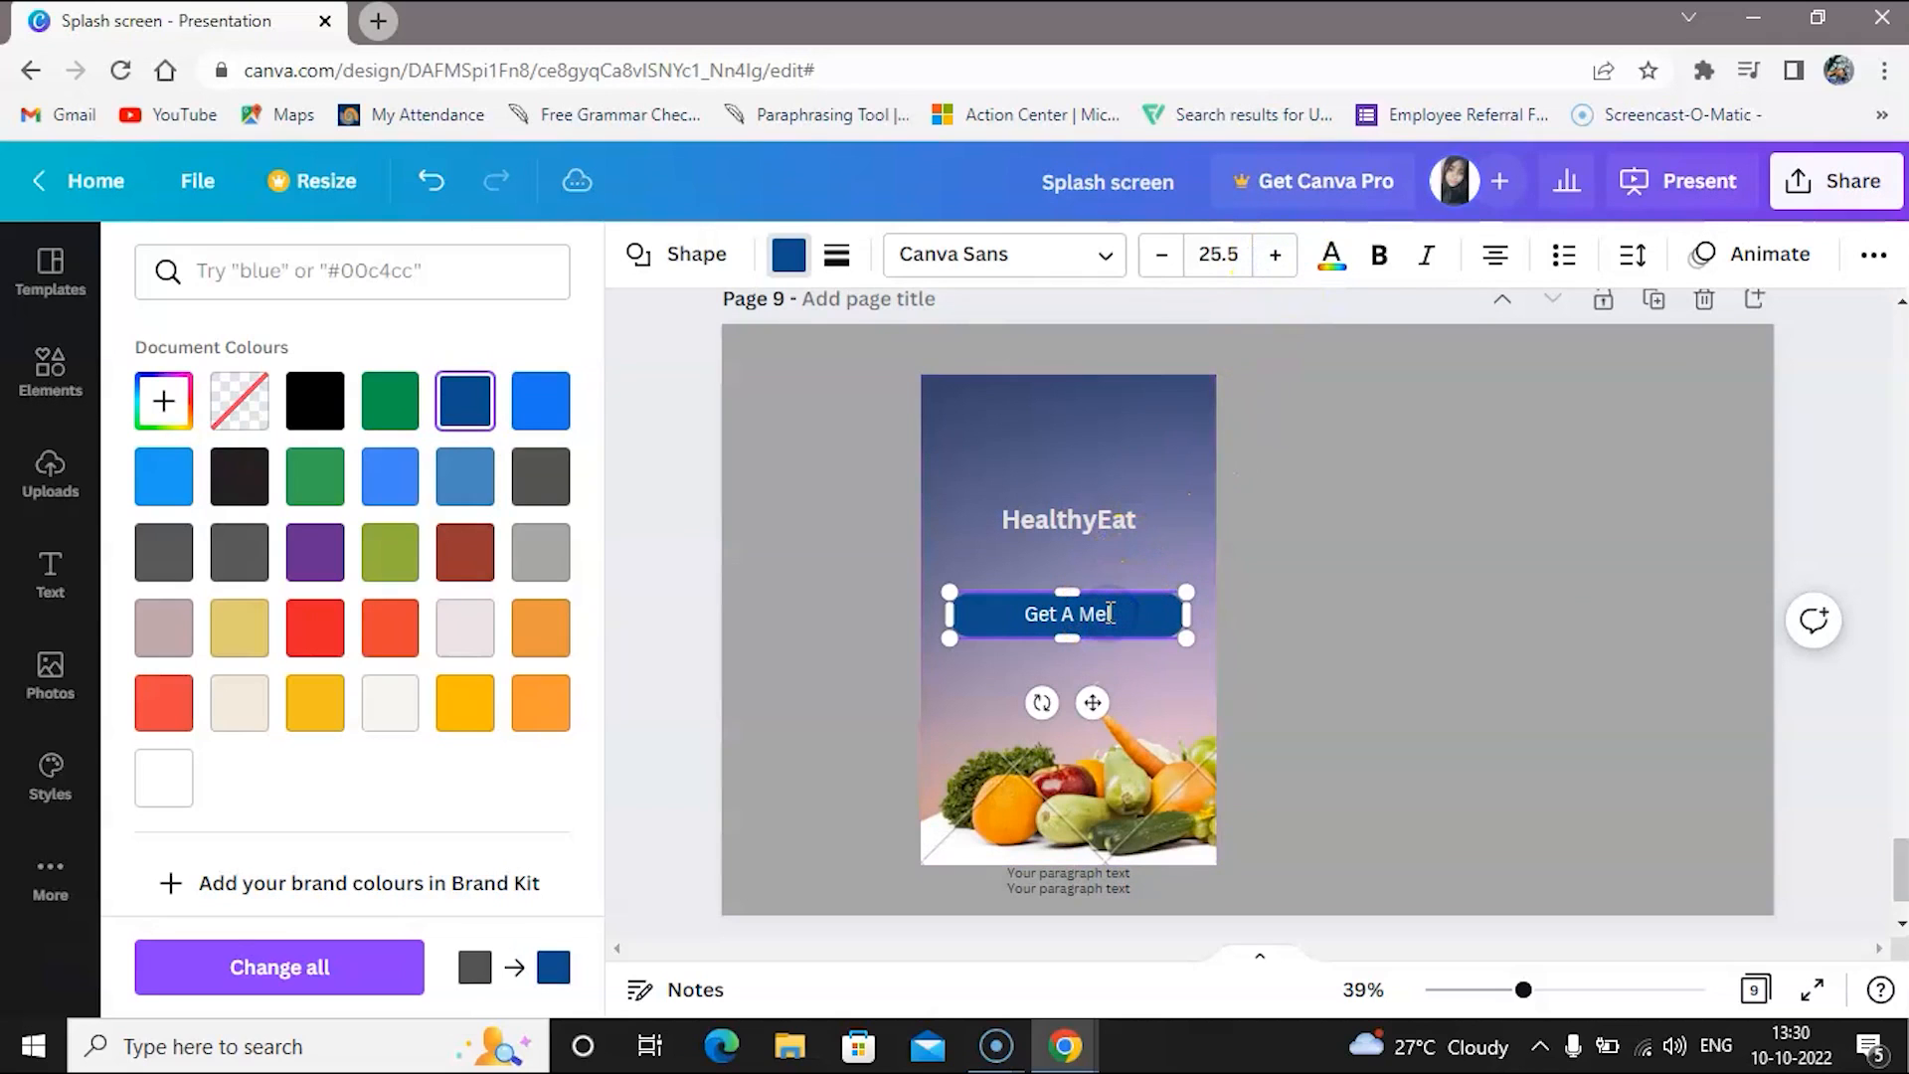
type("al")
key("Escape")
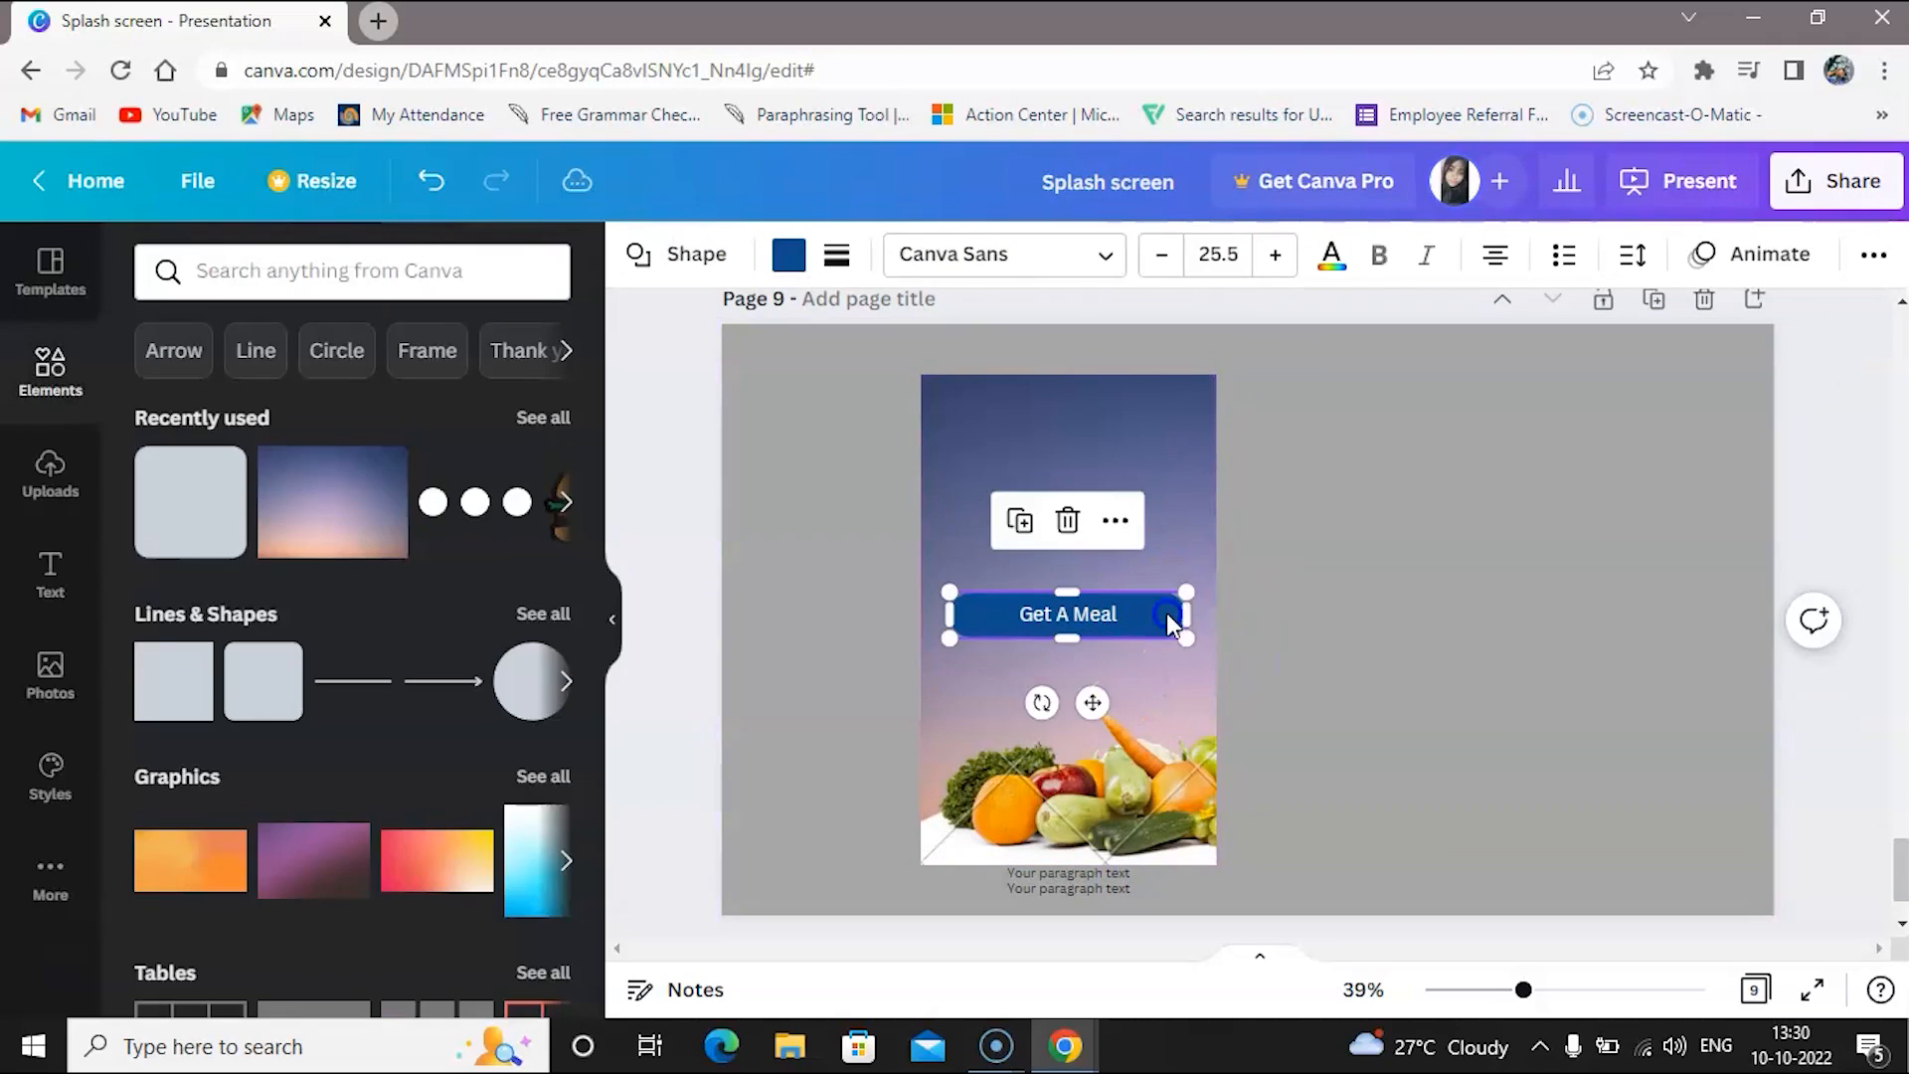
Try two lighter blue fills on the Get A Meal button and return it to dark blue
left_click(783, 257)
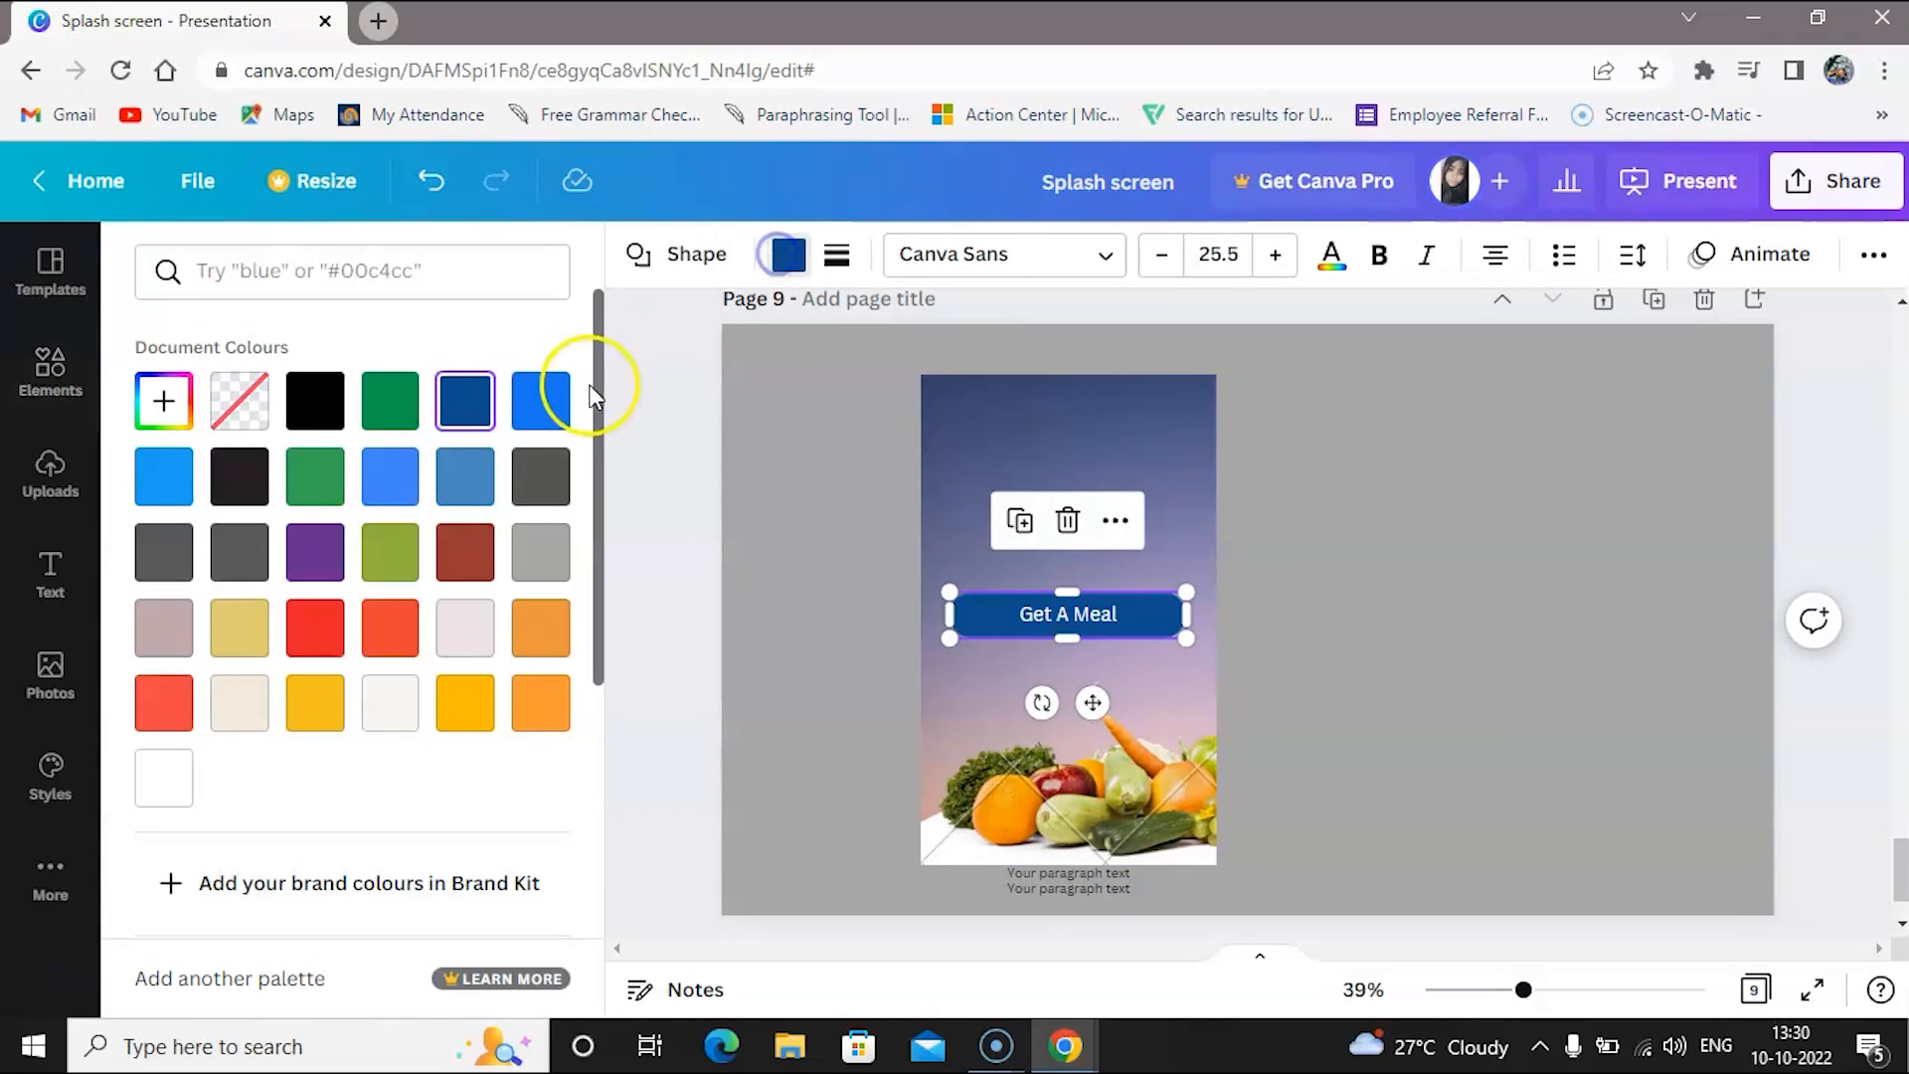
left_click(485, 475)
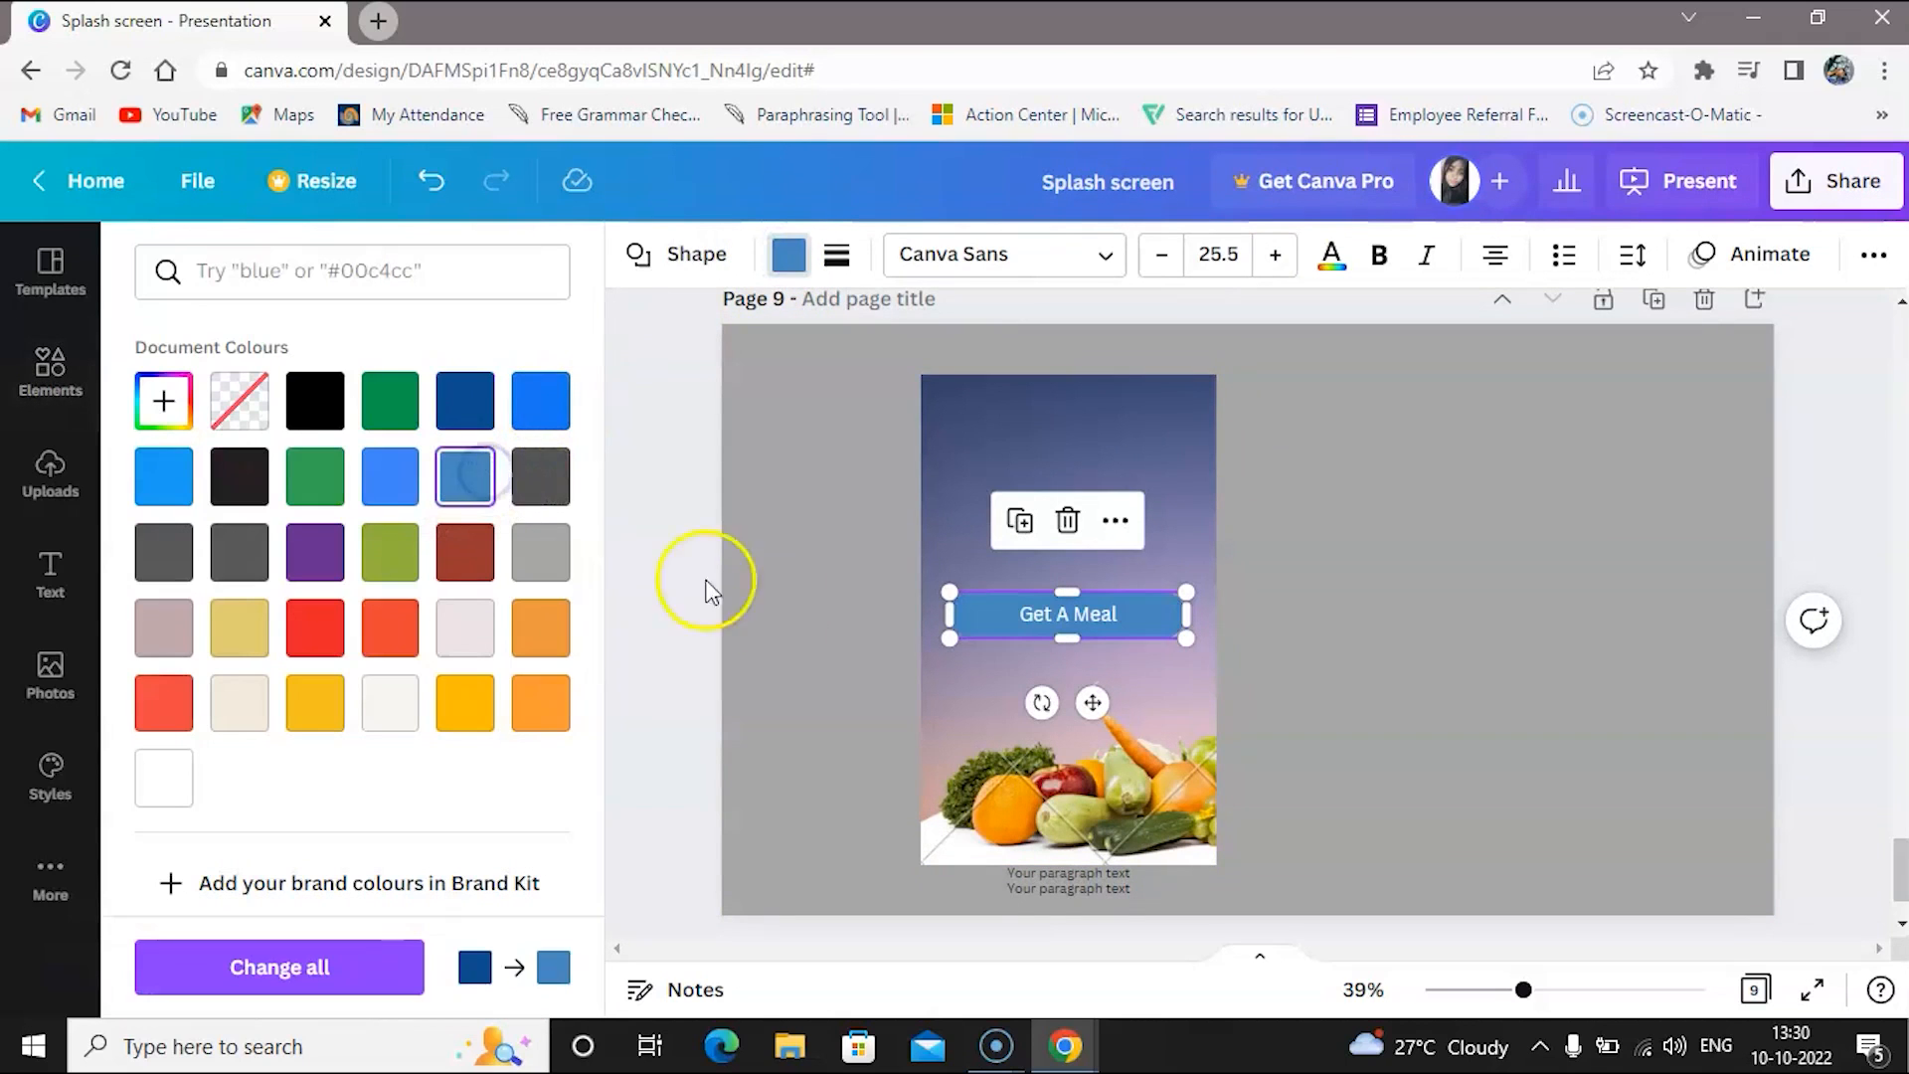
left_click(789, 255)
left_click(789, 256)
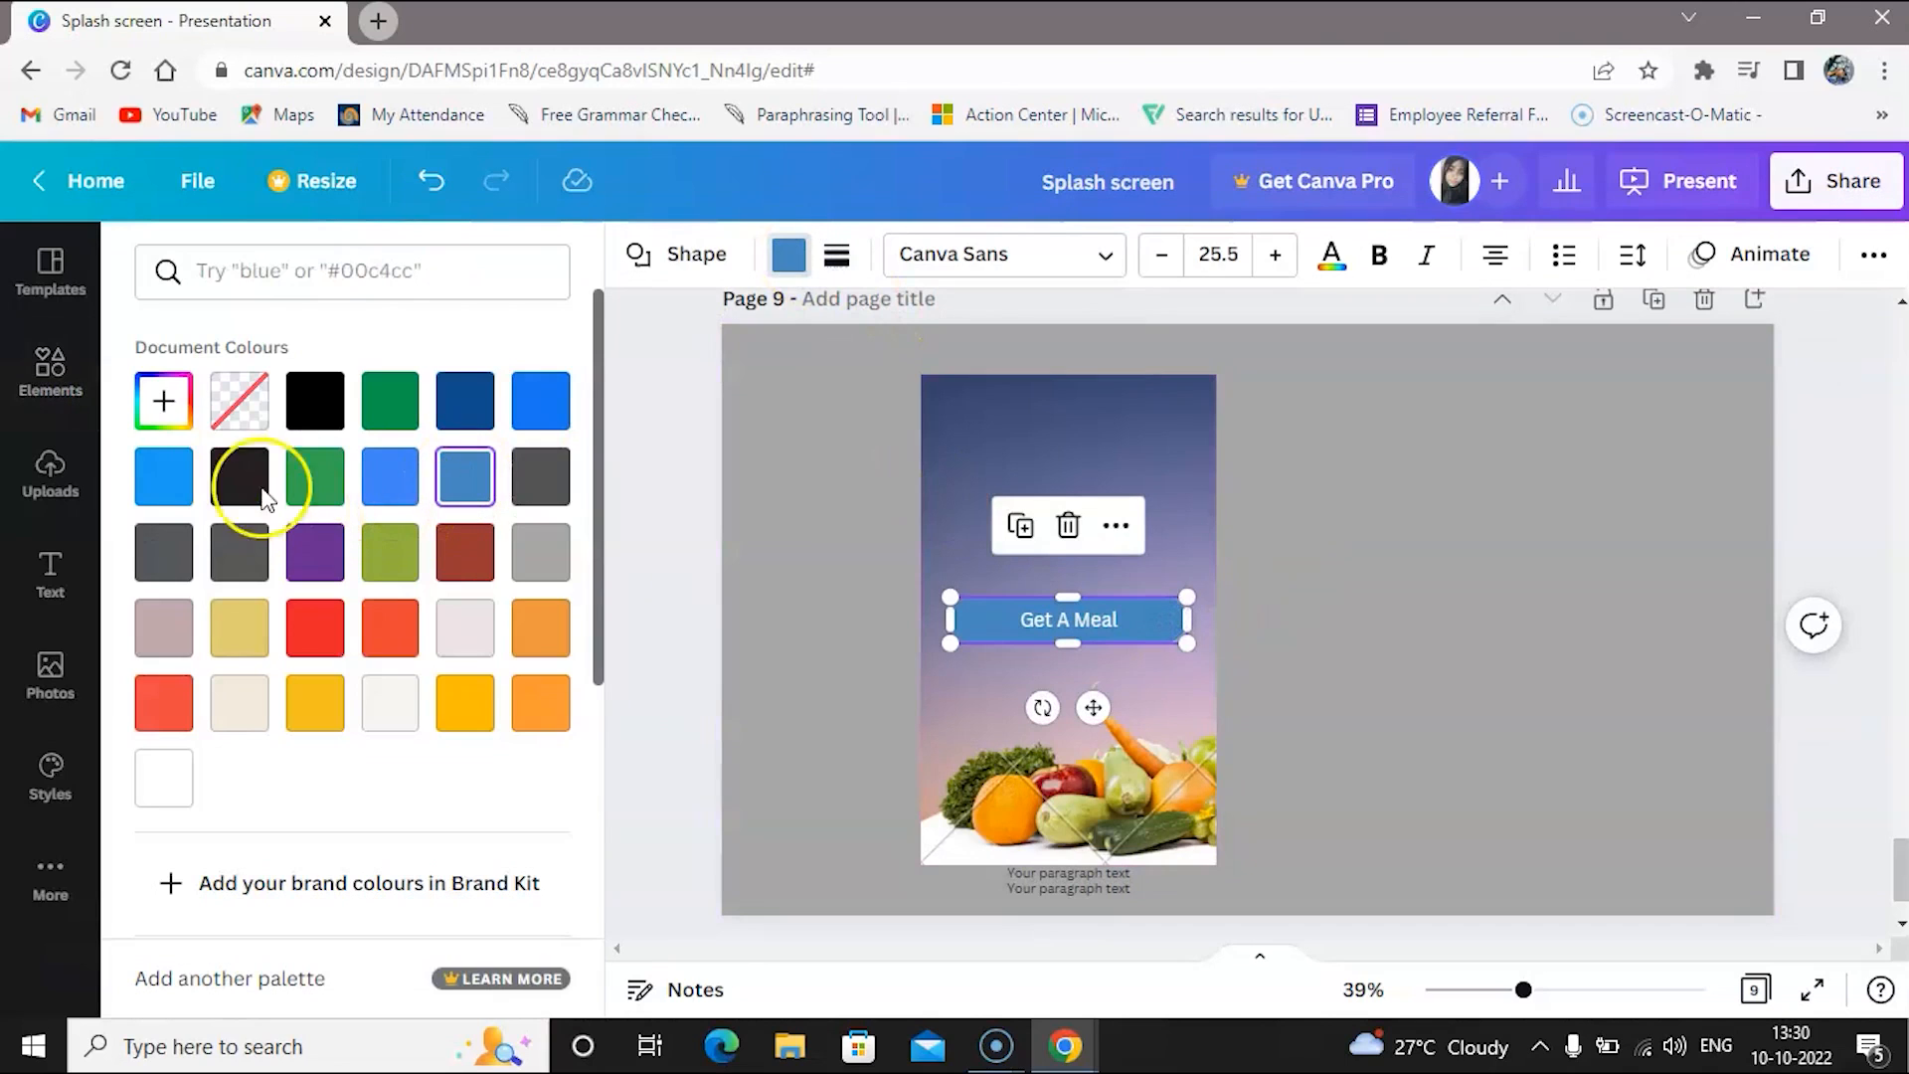
left_click(184, 487)
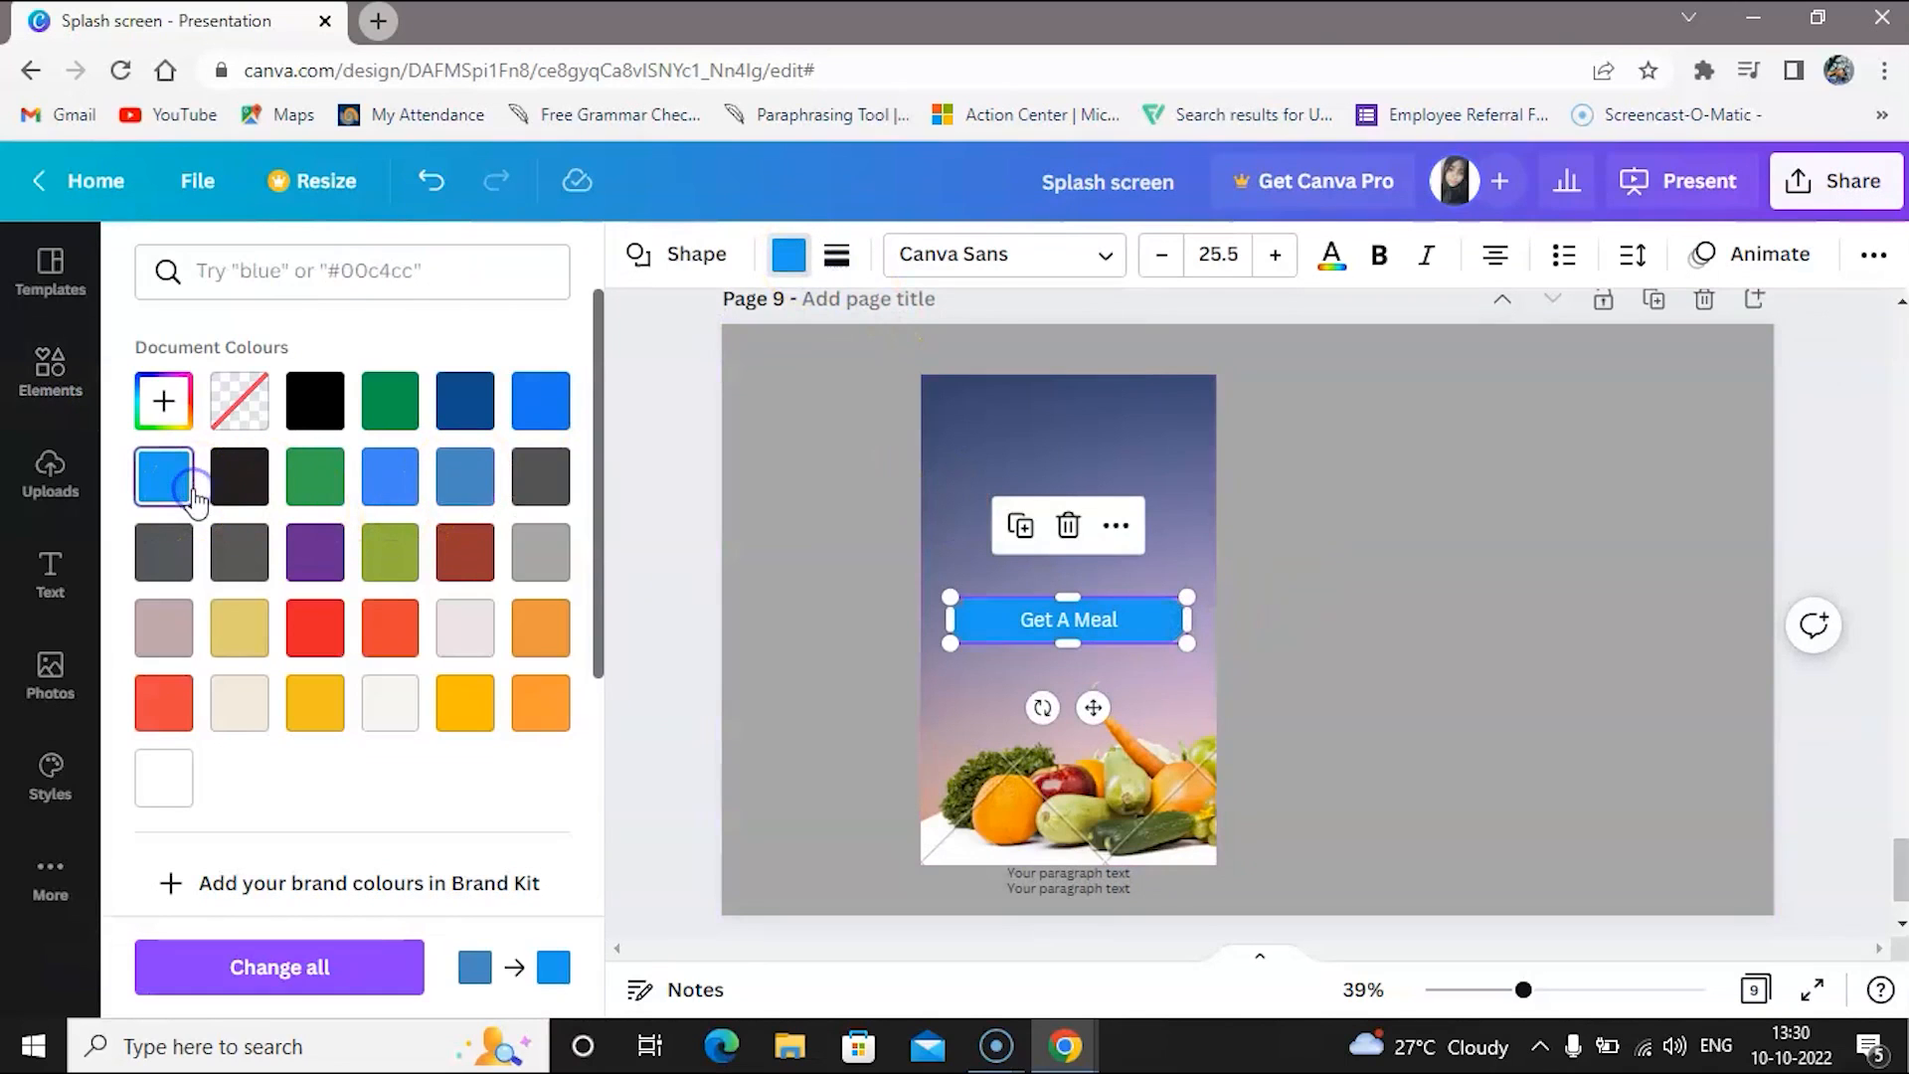
left_click(462, 408)
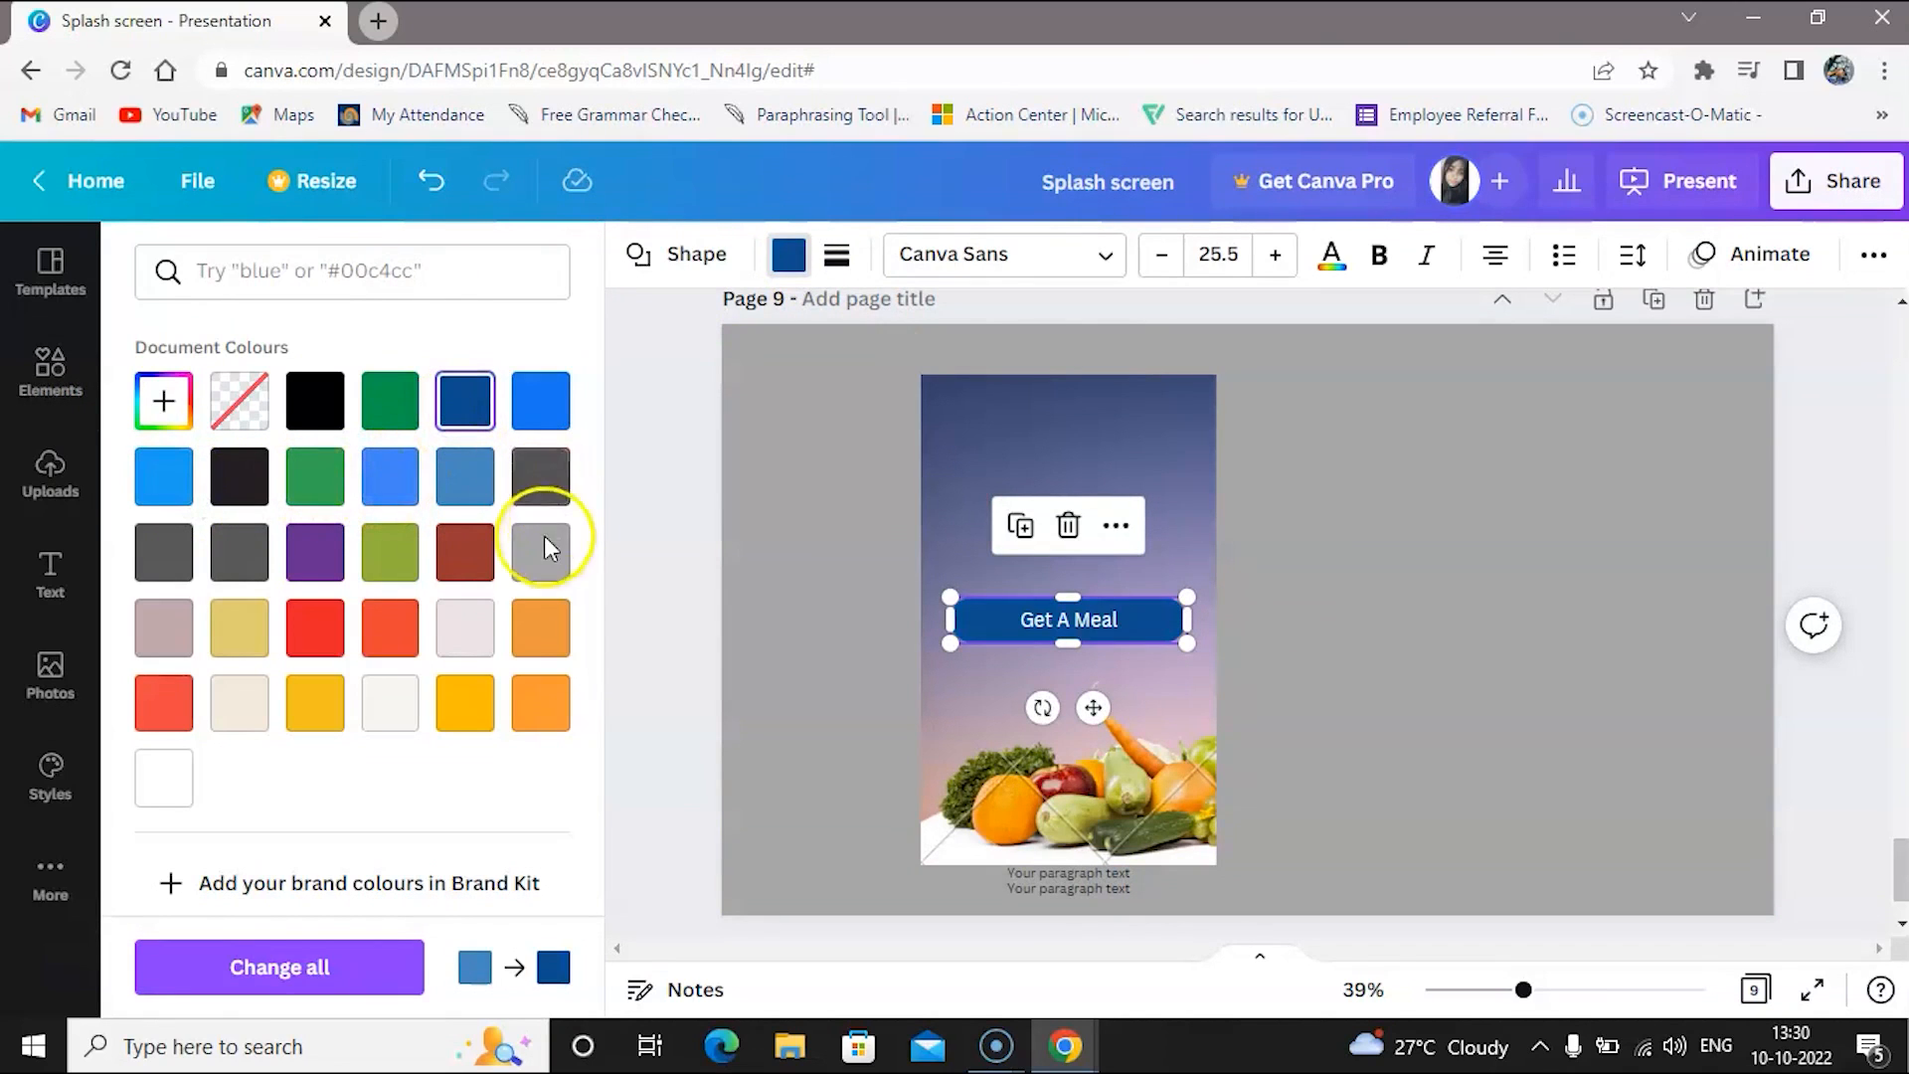
left_click(768, 623)
left_click(1317, 623)
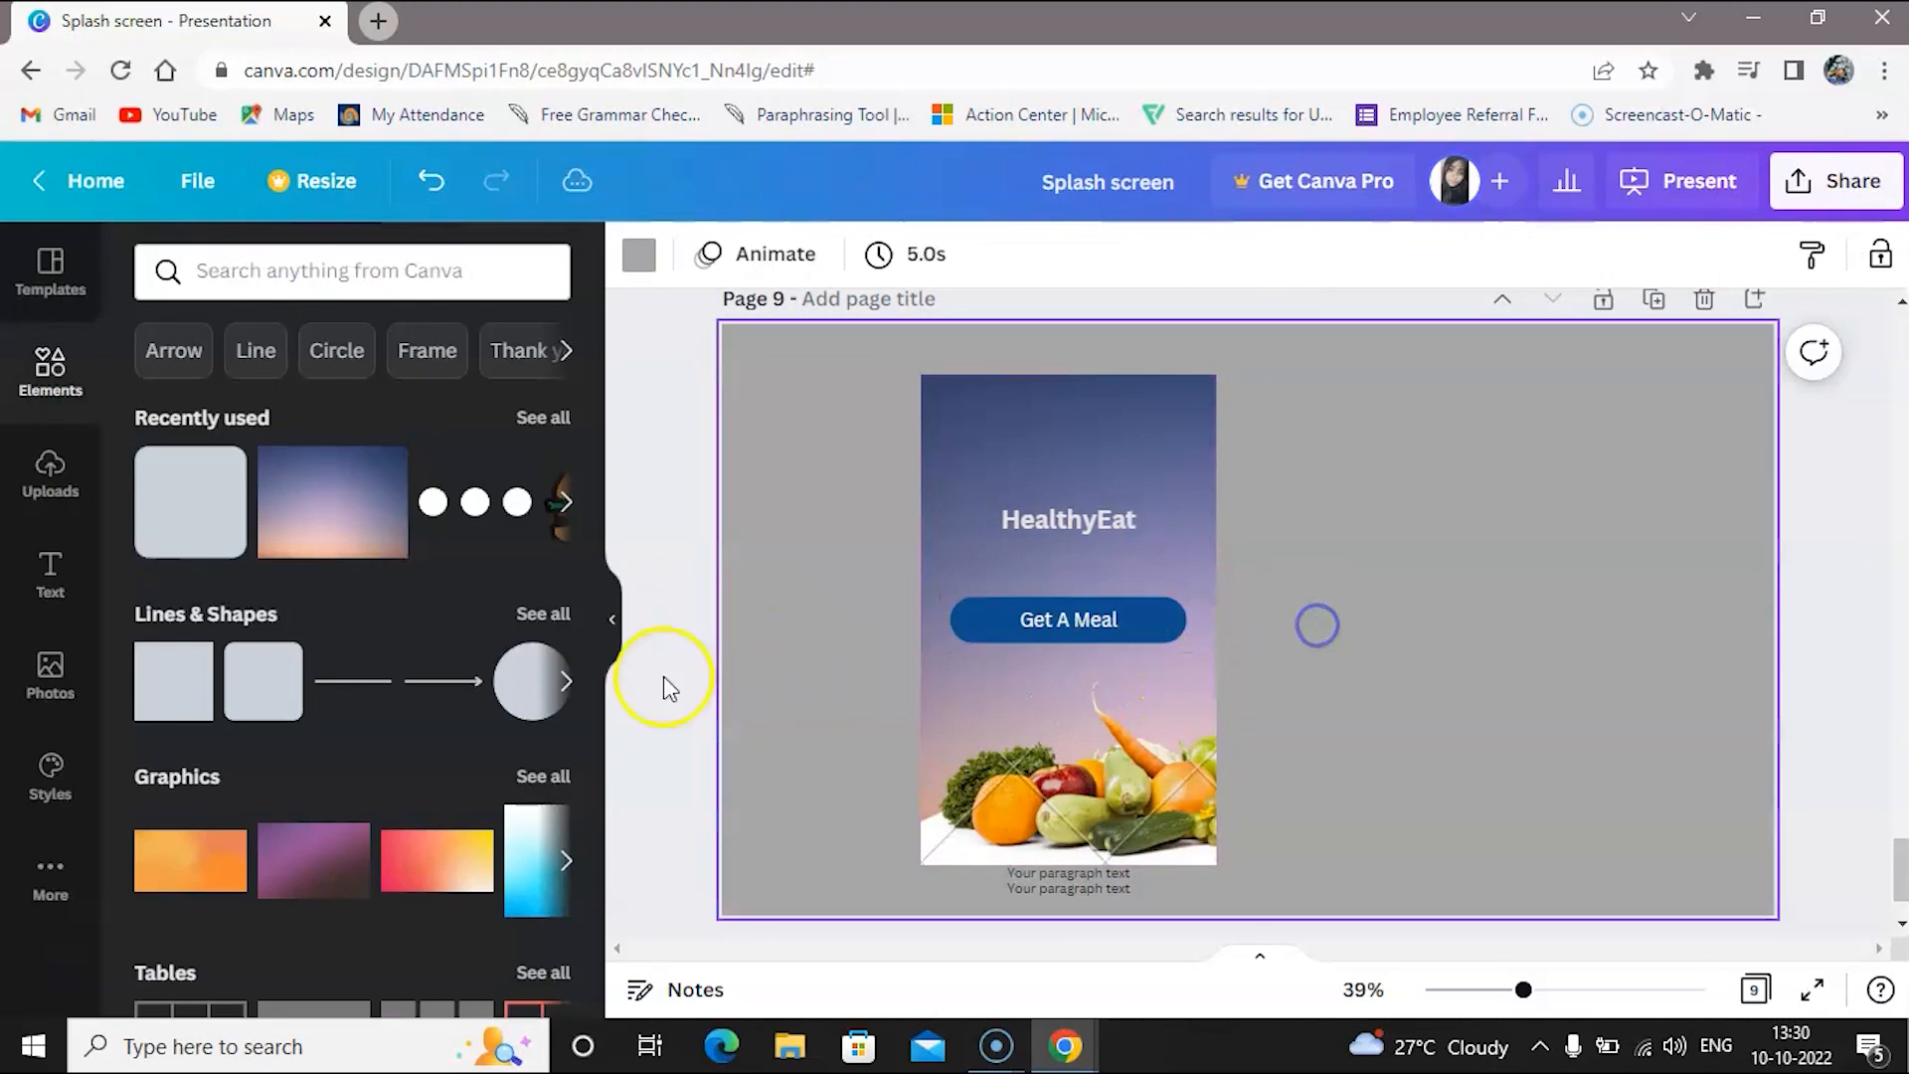
Add a new blank page after the HealthyEat splash screen page
left_click(612, 619)
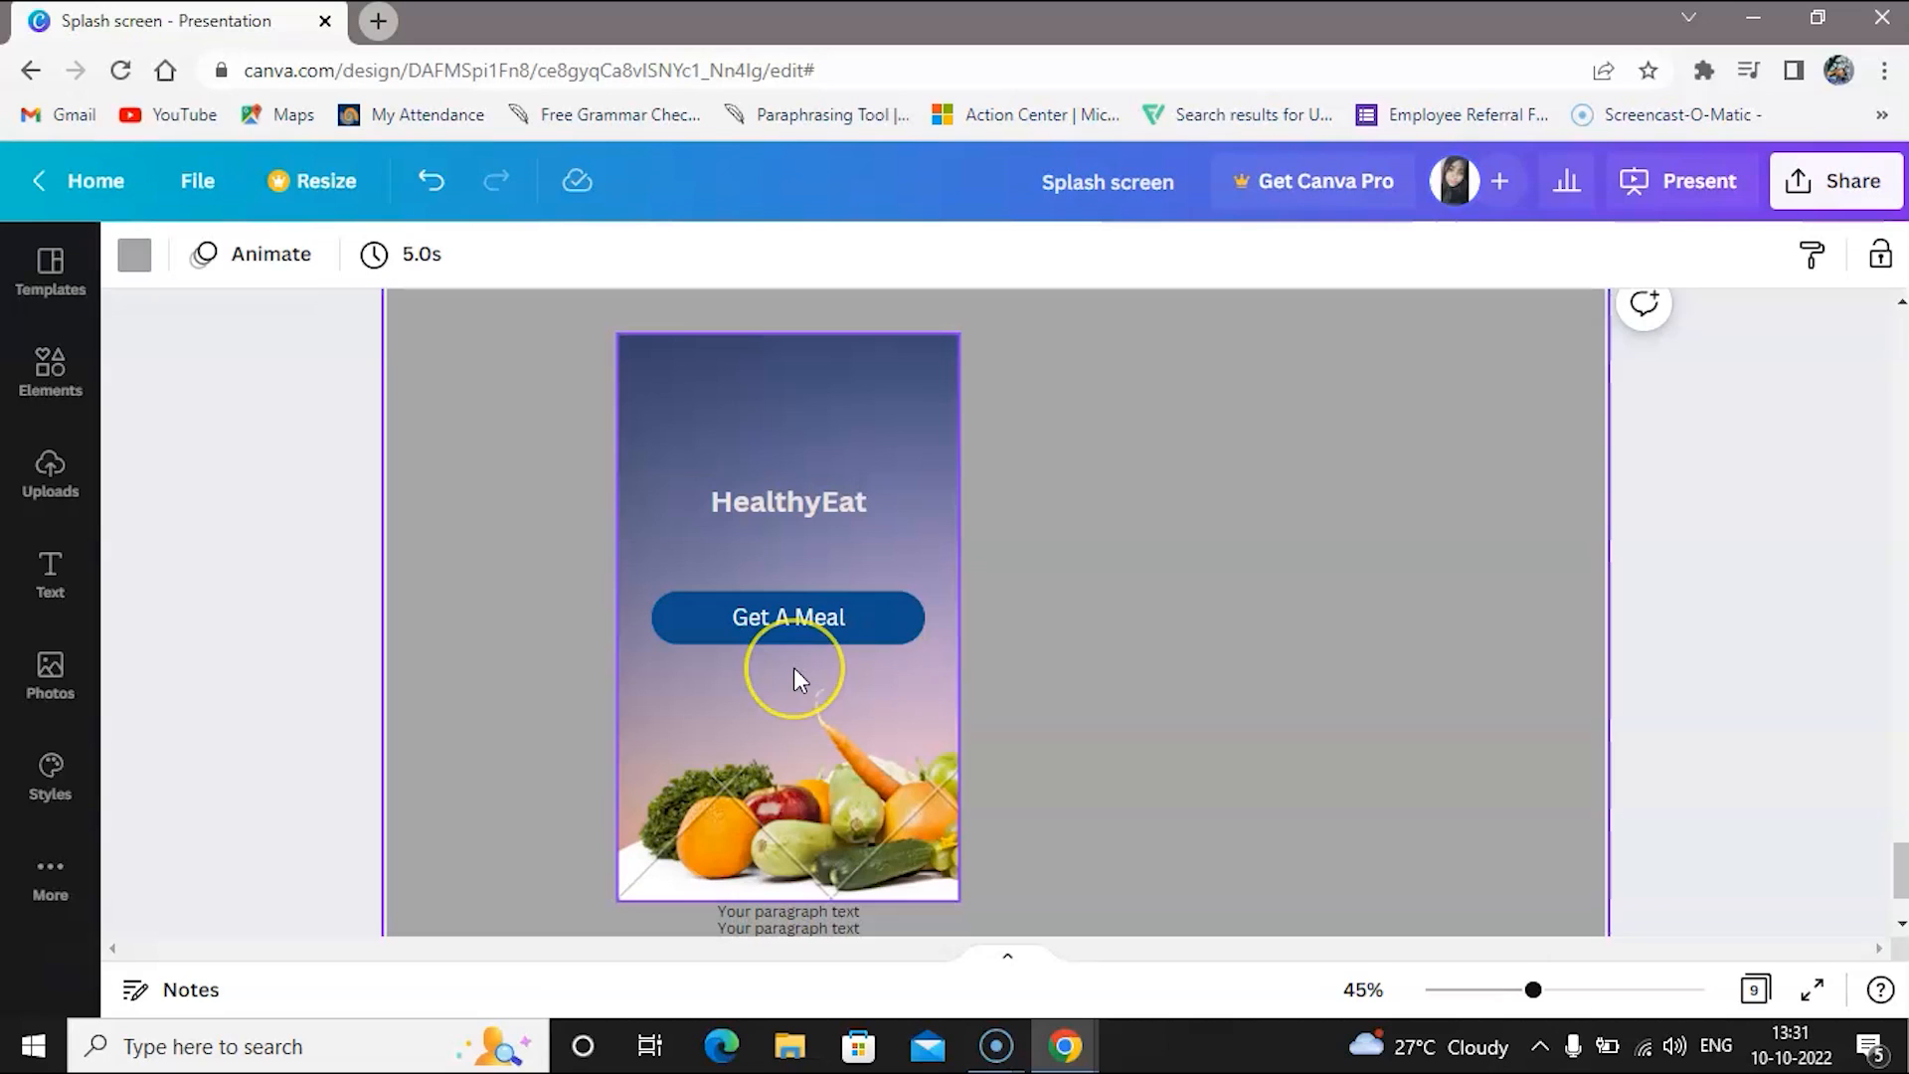
scroll(795, 669, "up", 1)
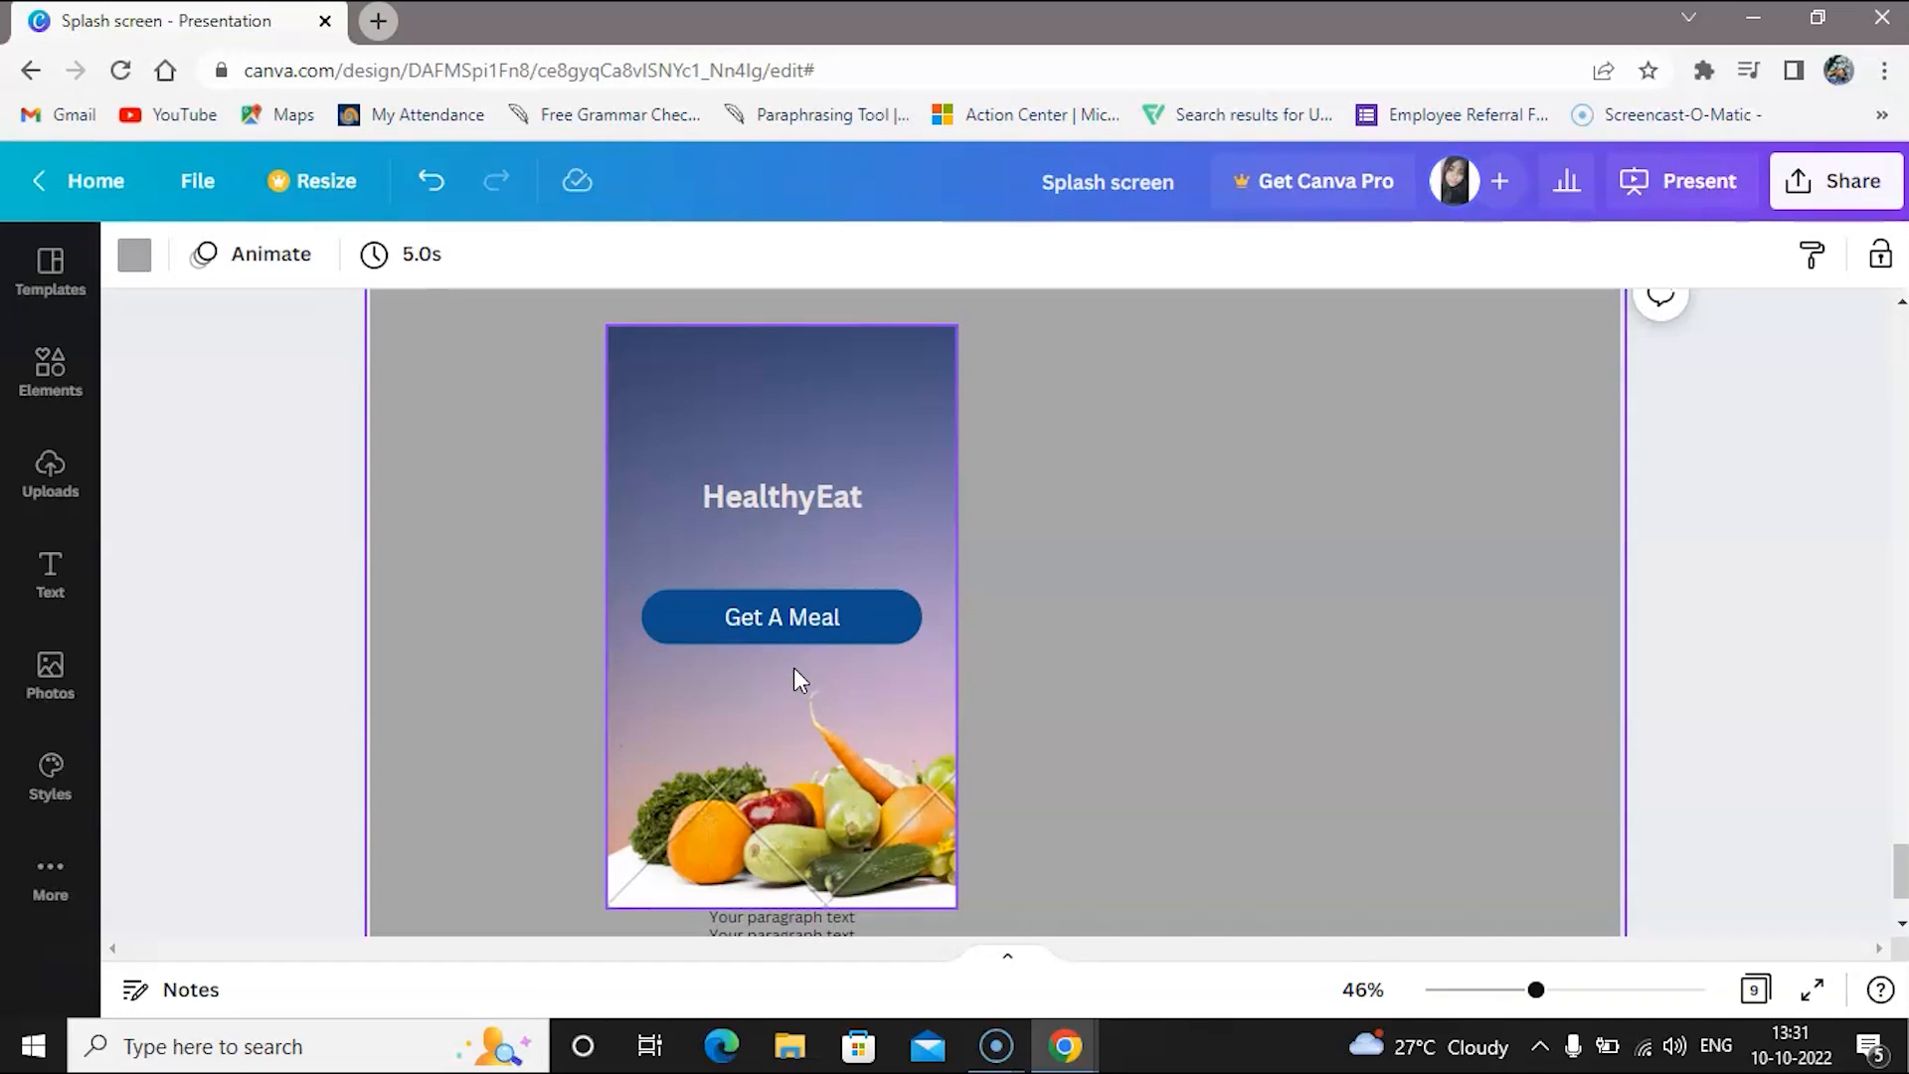
left_click(923, 531)
key("Escape")
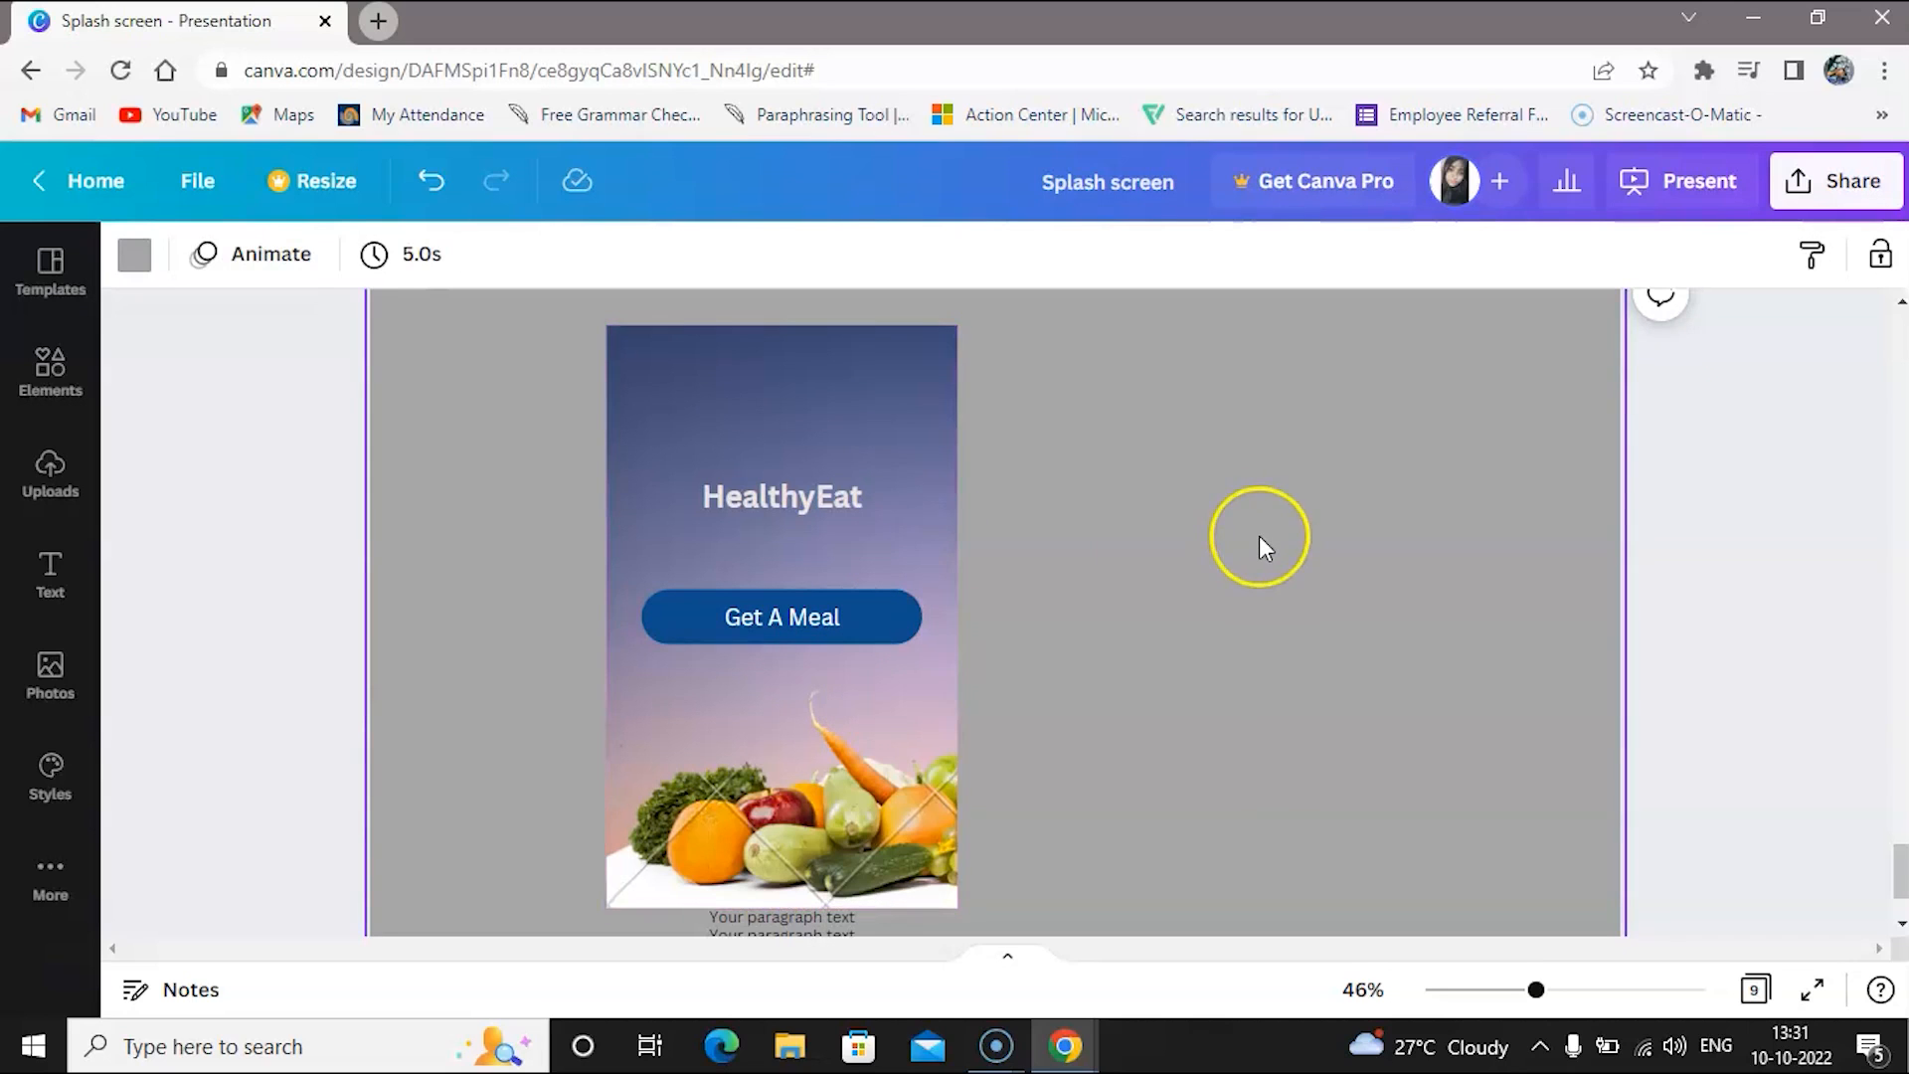
scroll(1259, 537, "down", 2)
left_click(984, 865)
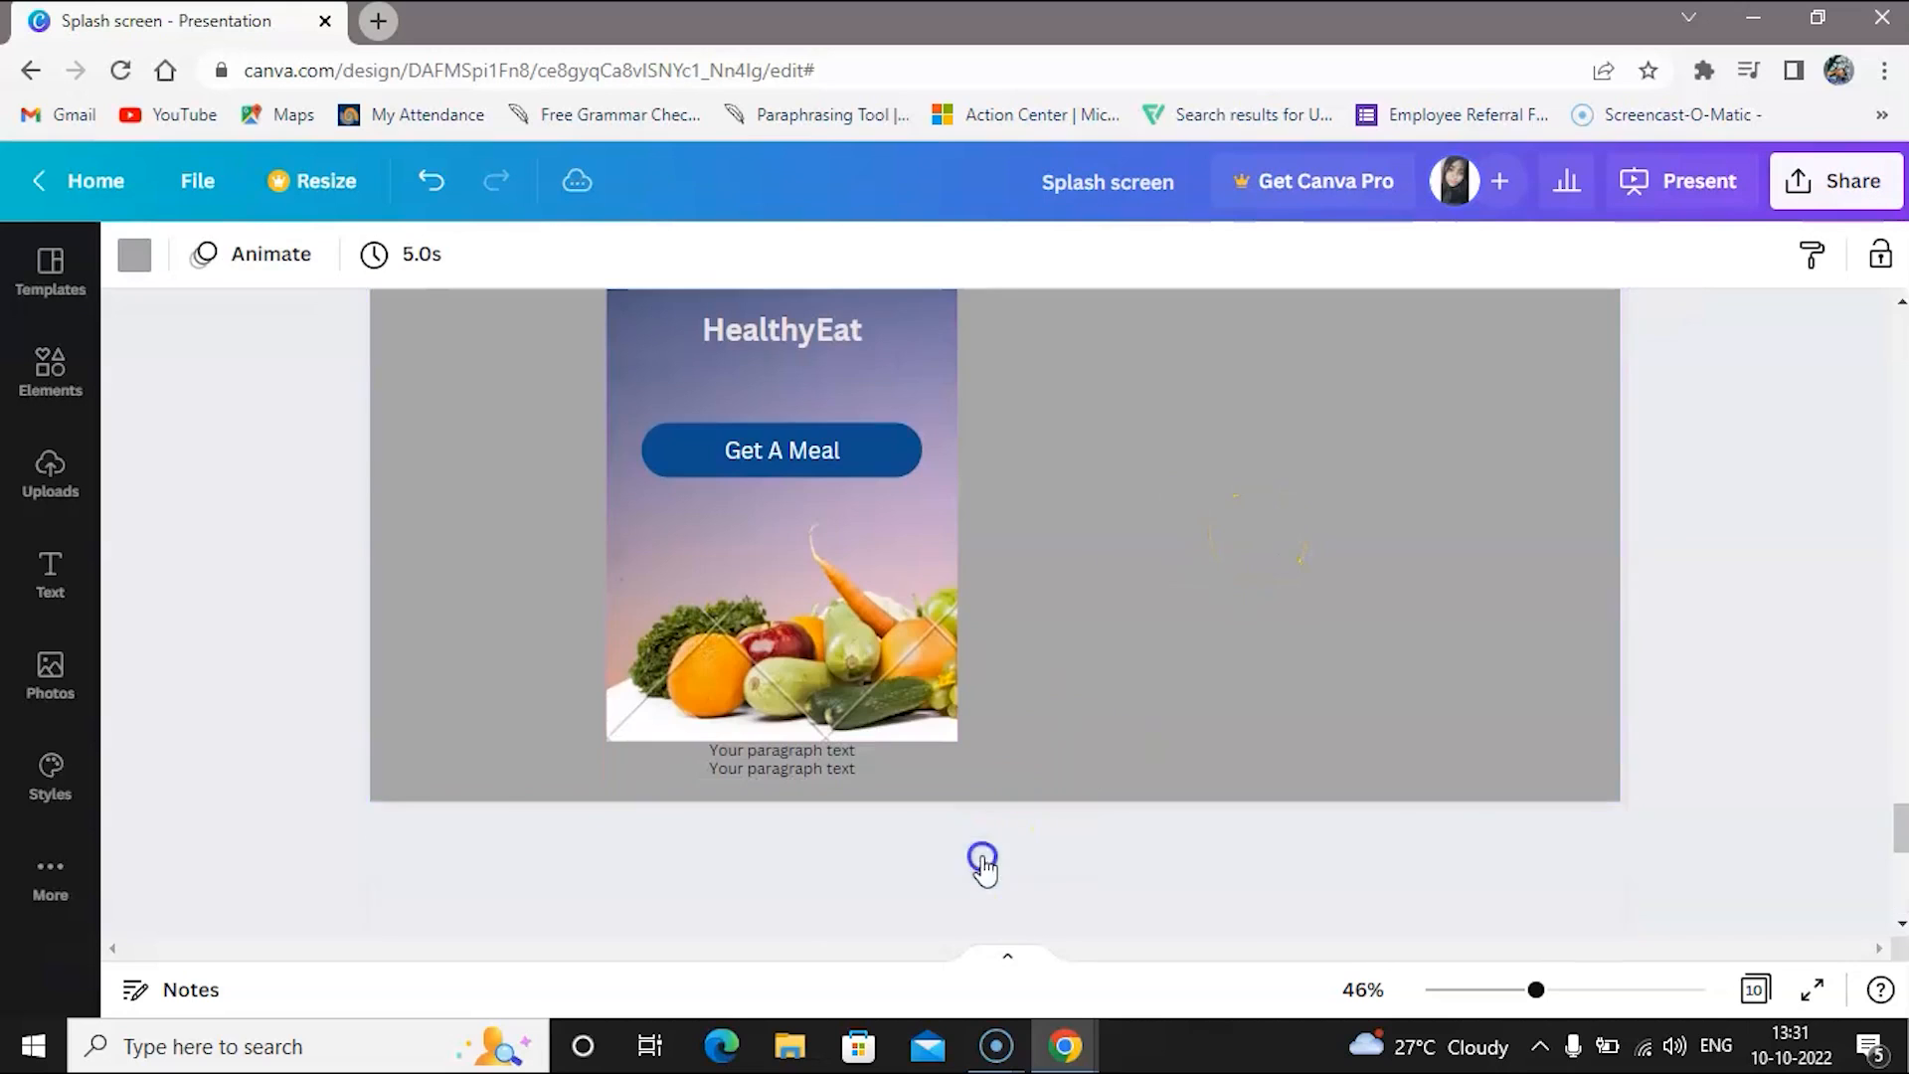
Paste copies of the vegetables photo and the gradient background onto page 10
key("ctrl+v")
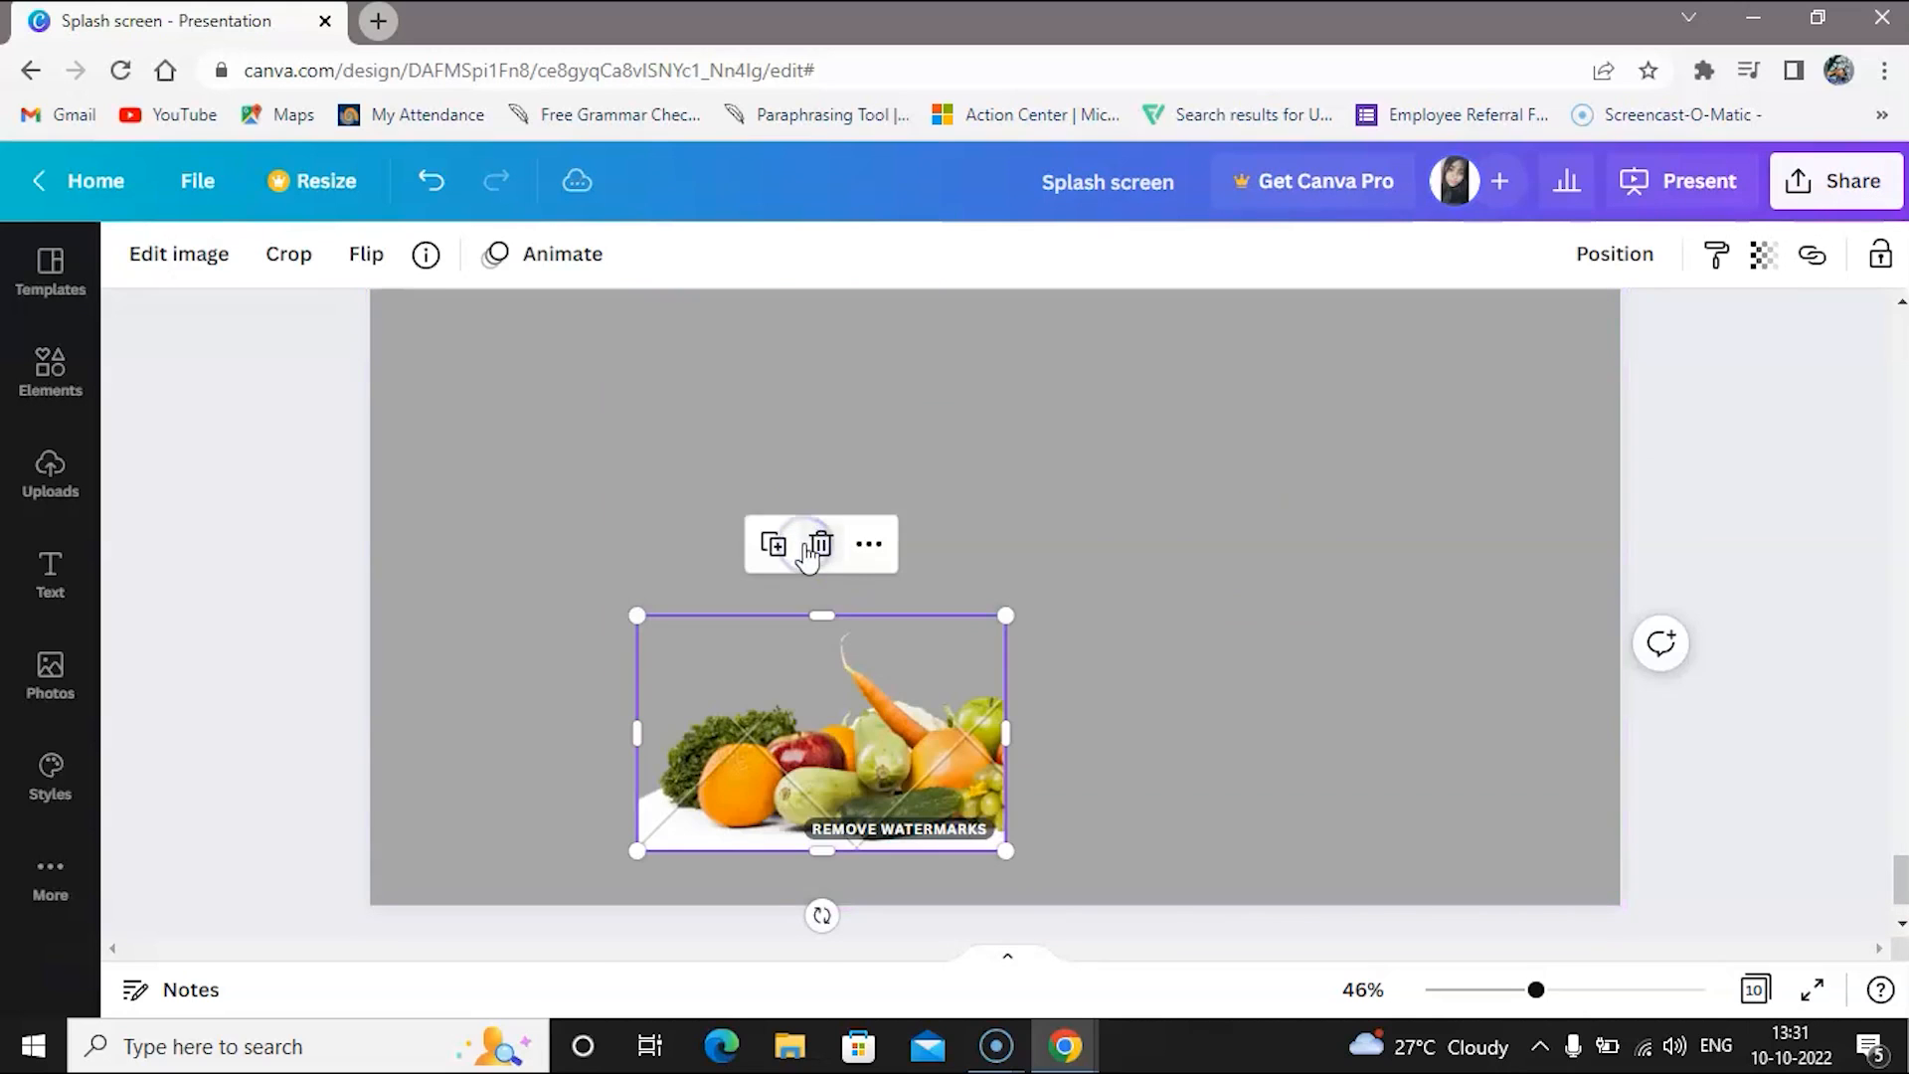
left_click(818, 544)
scroll(803, 543, "up", 5)
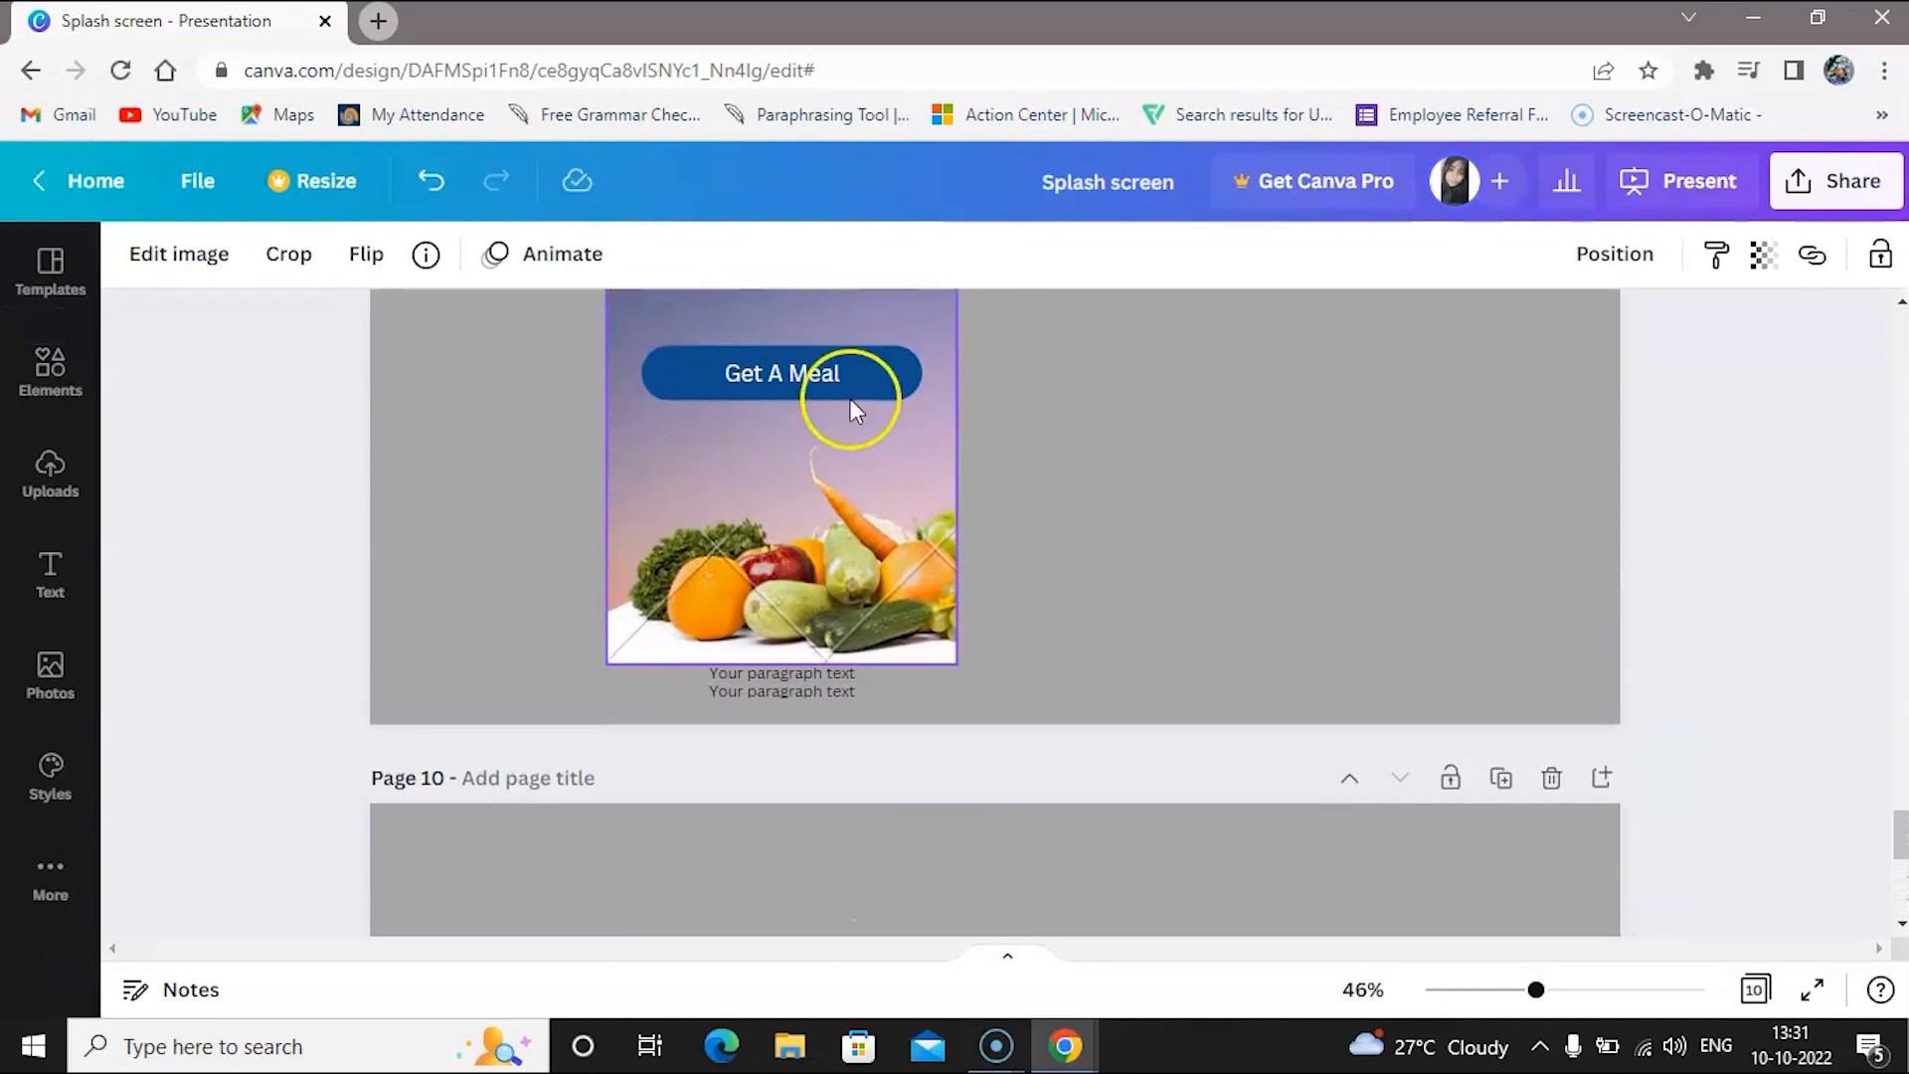
left_click(933, 322)
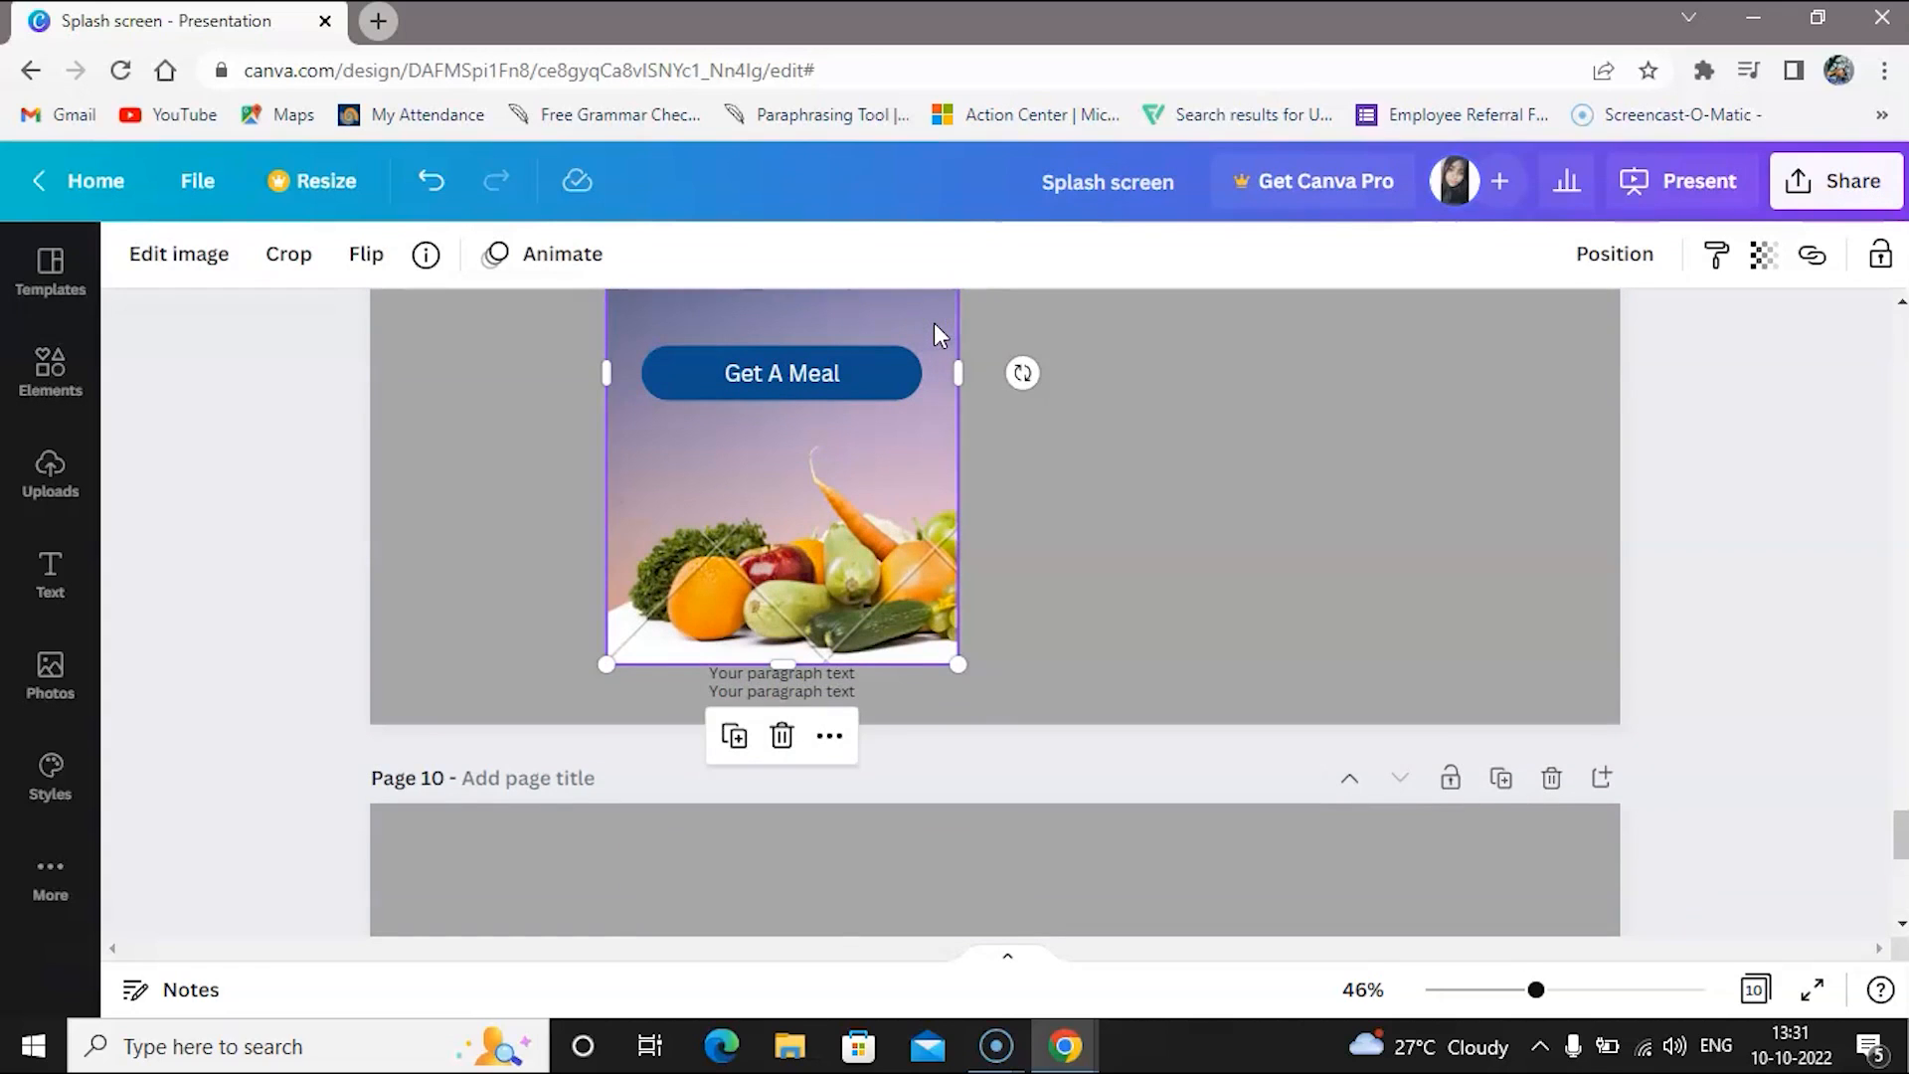
scroll(934, 322, "down", 4)
left_click(845, 666)
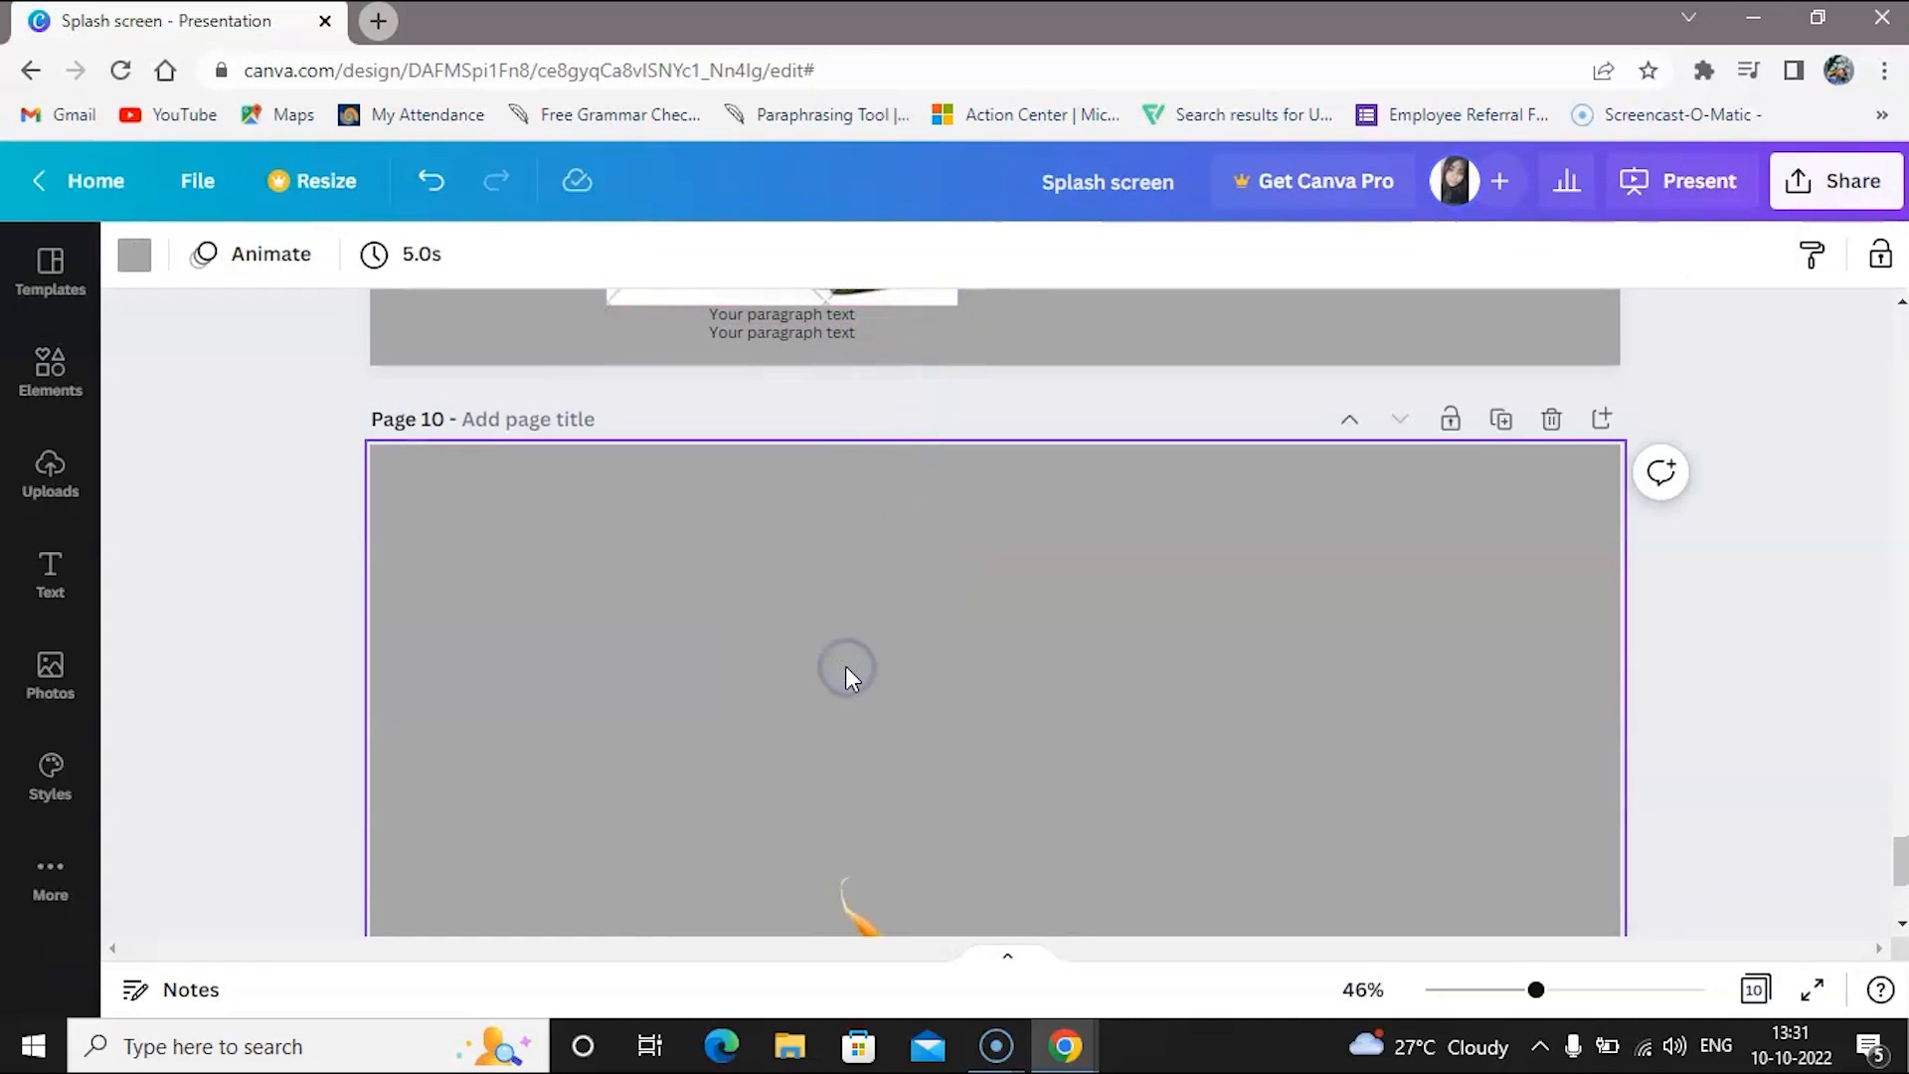
key("ctrl+v")
scroll(846, 665, "down", 2)
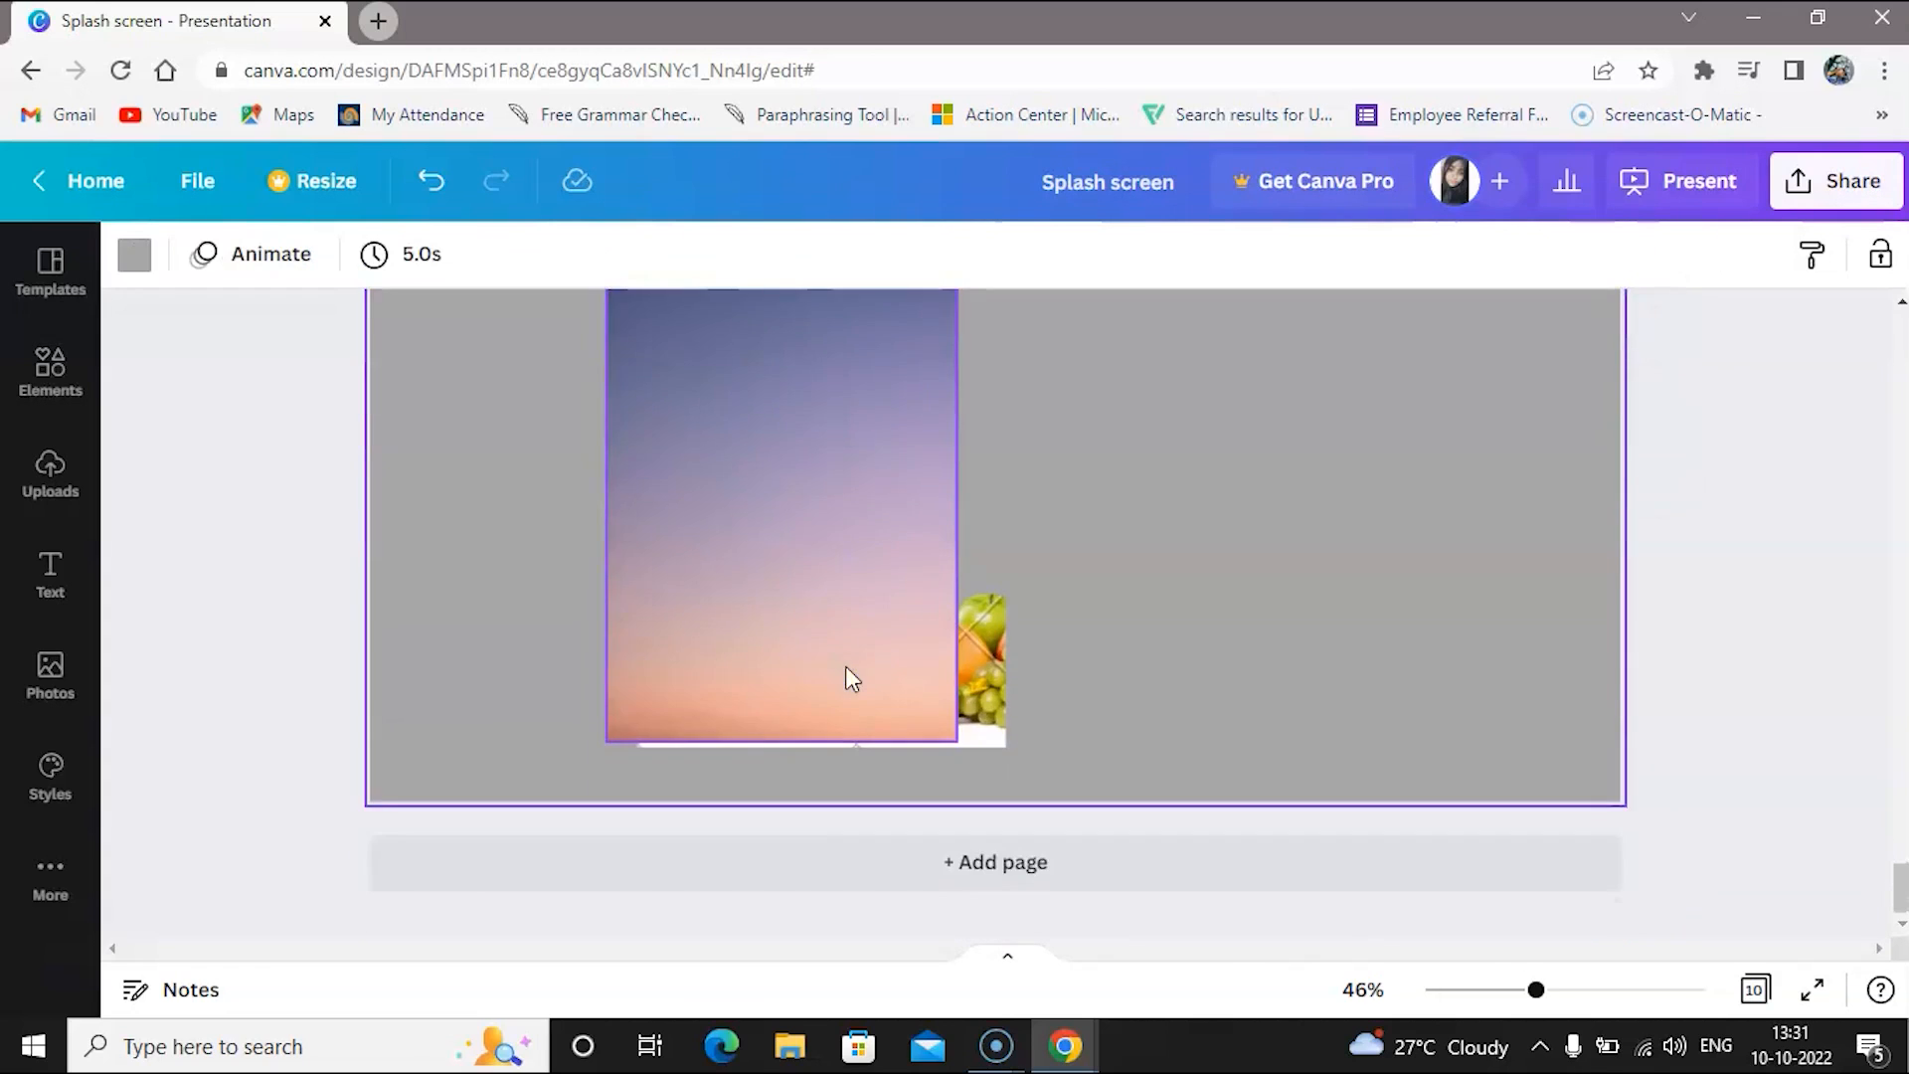
Delete the pasted vegetables photo and gradient background from page 10
left_click(994, 661)
key("Delete")
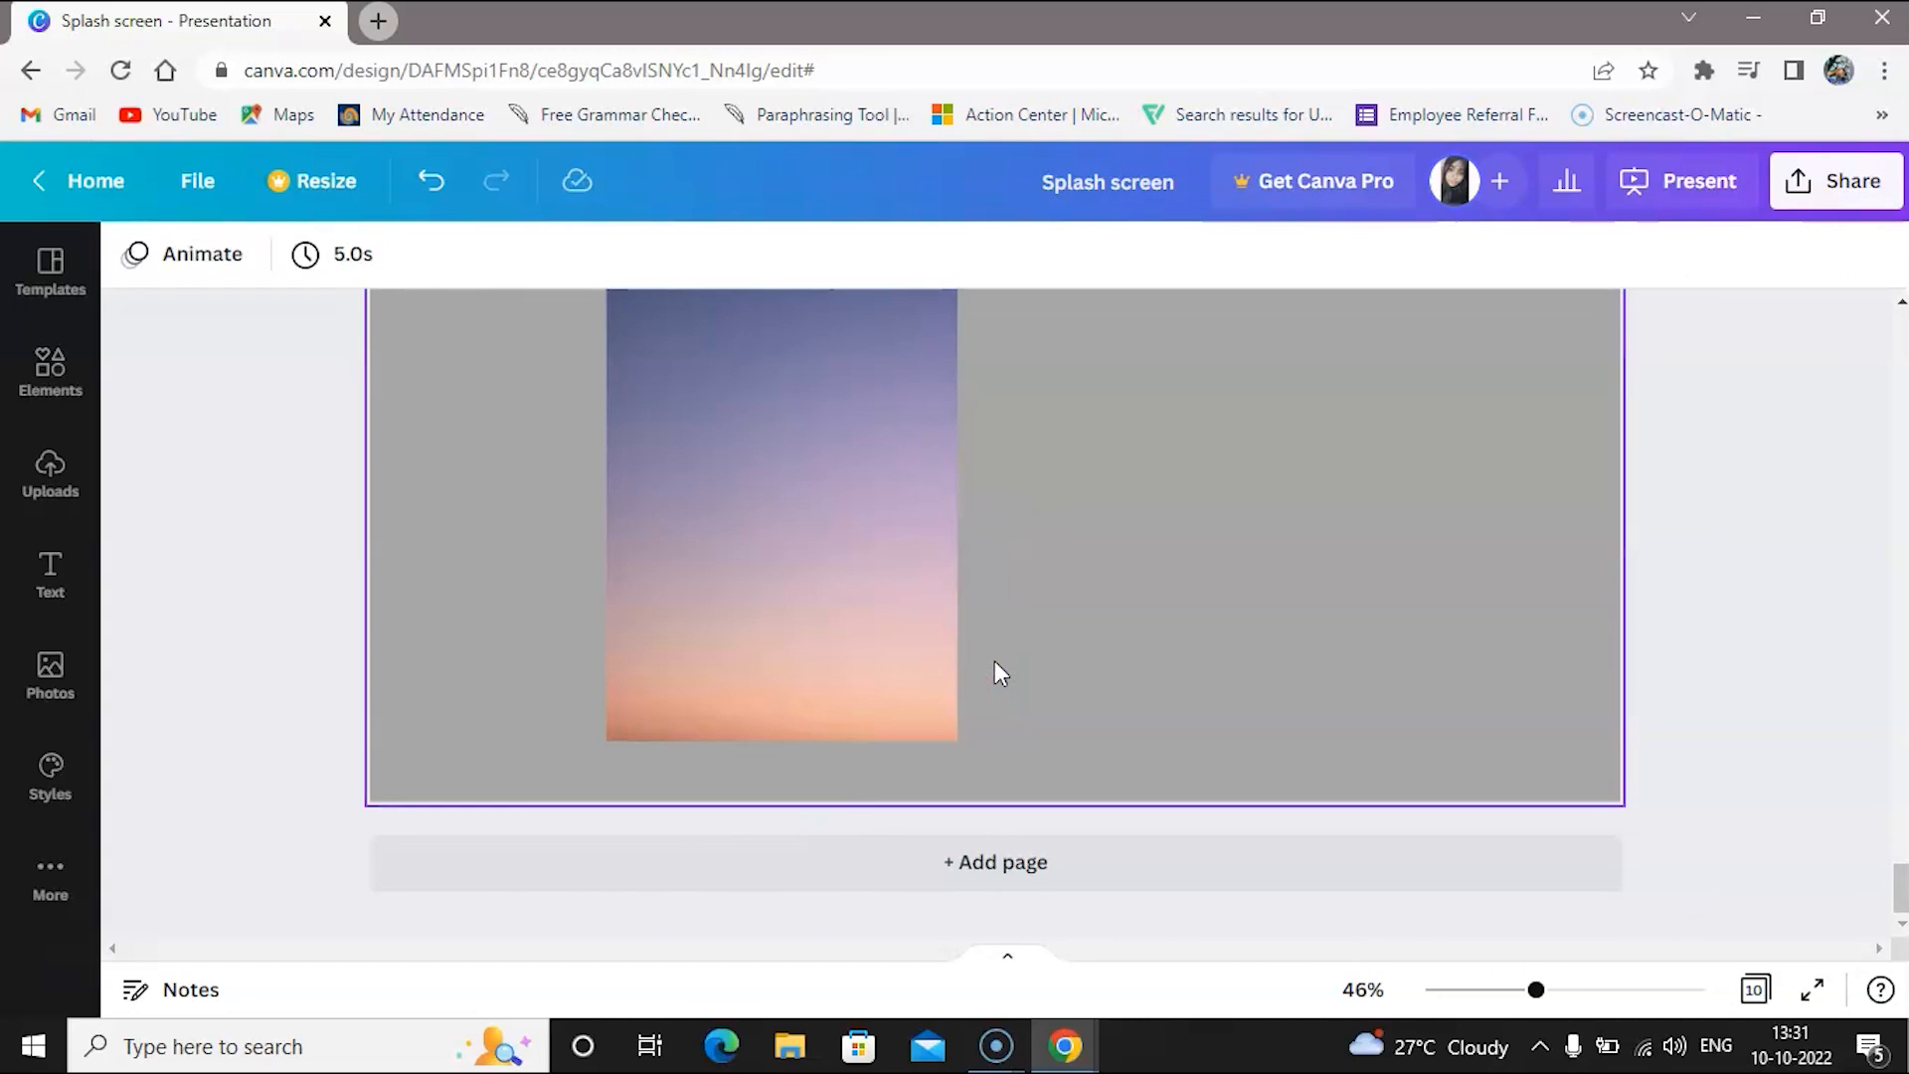
scroll(1044, 499, "up", 2)
scroll(1044, 500, "down", 1)
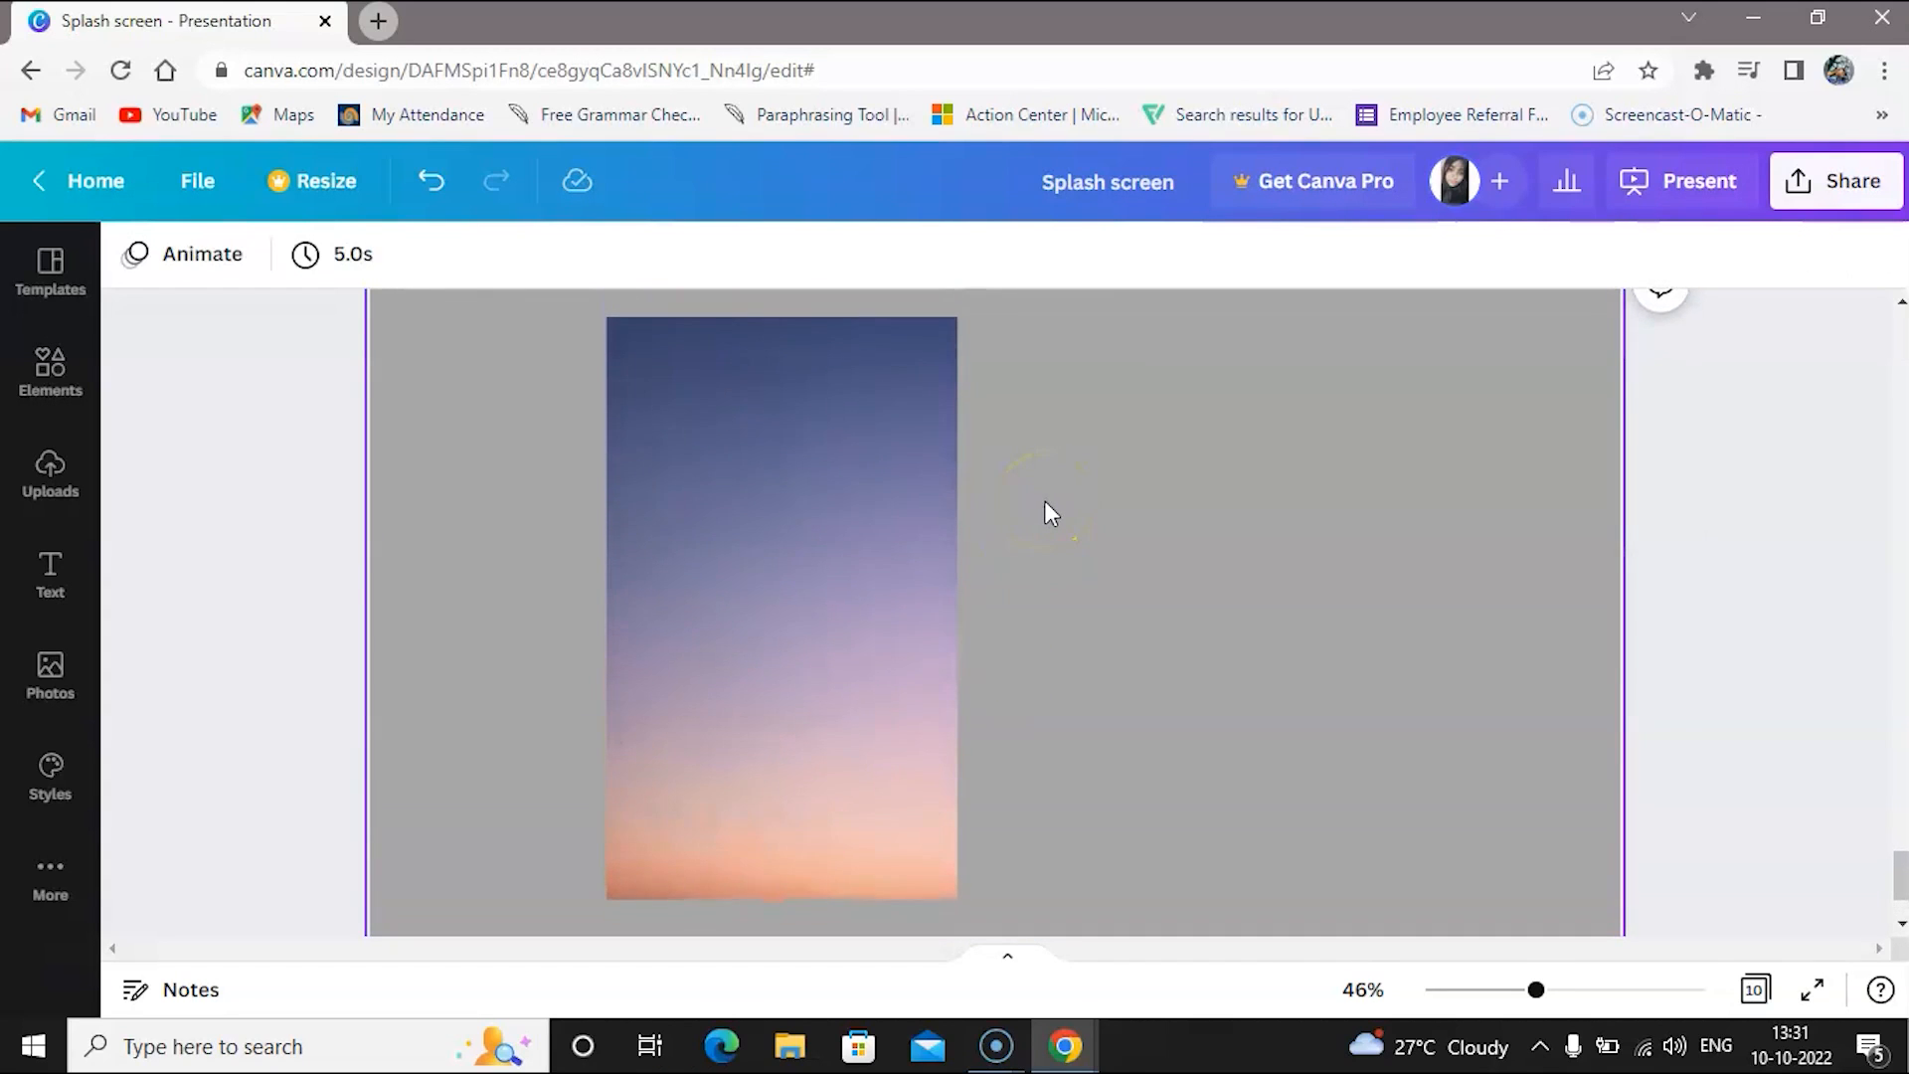
scroll(1045, 499, "down", 1)
left_click(330, 629)
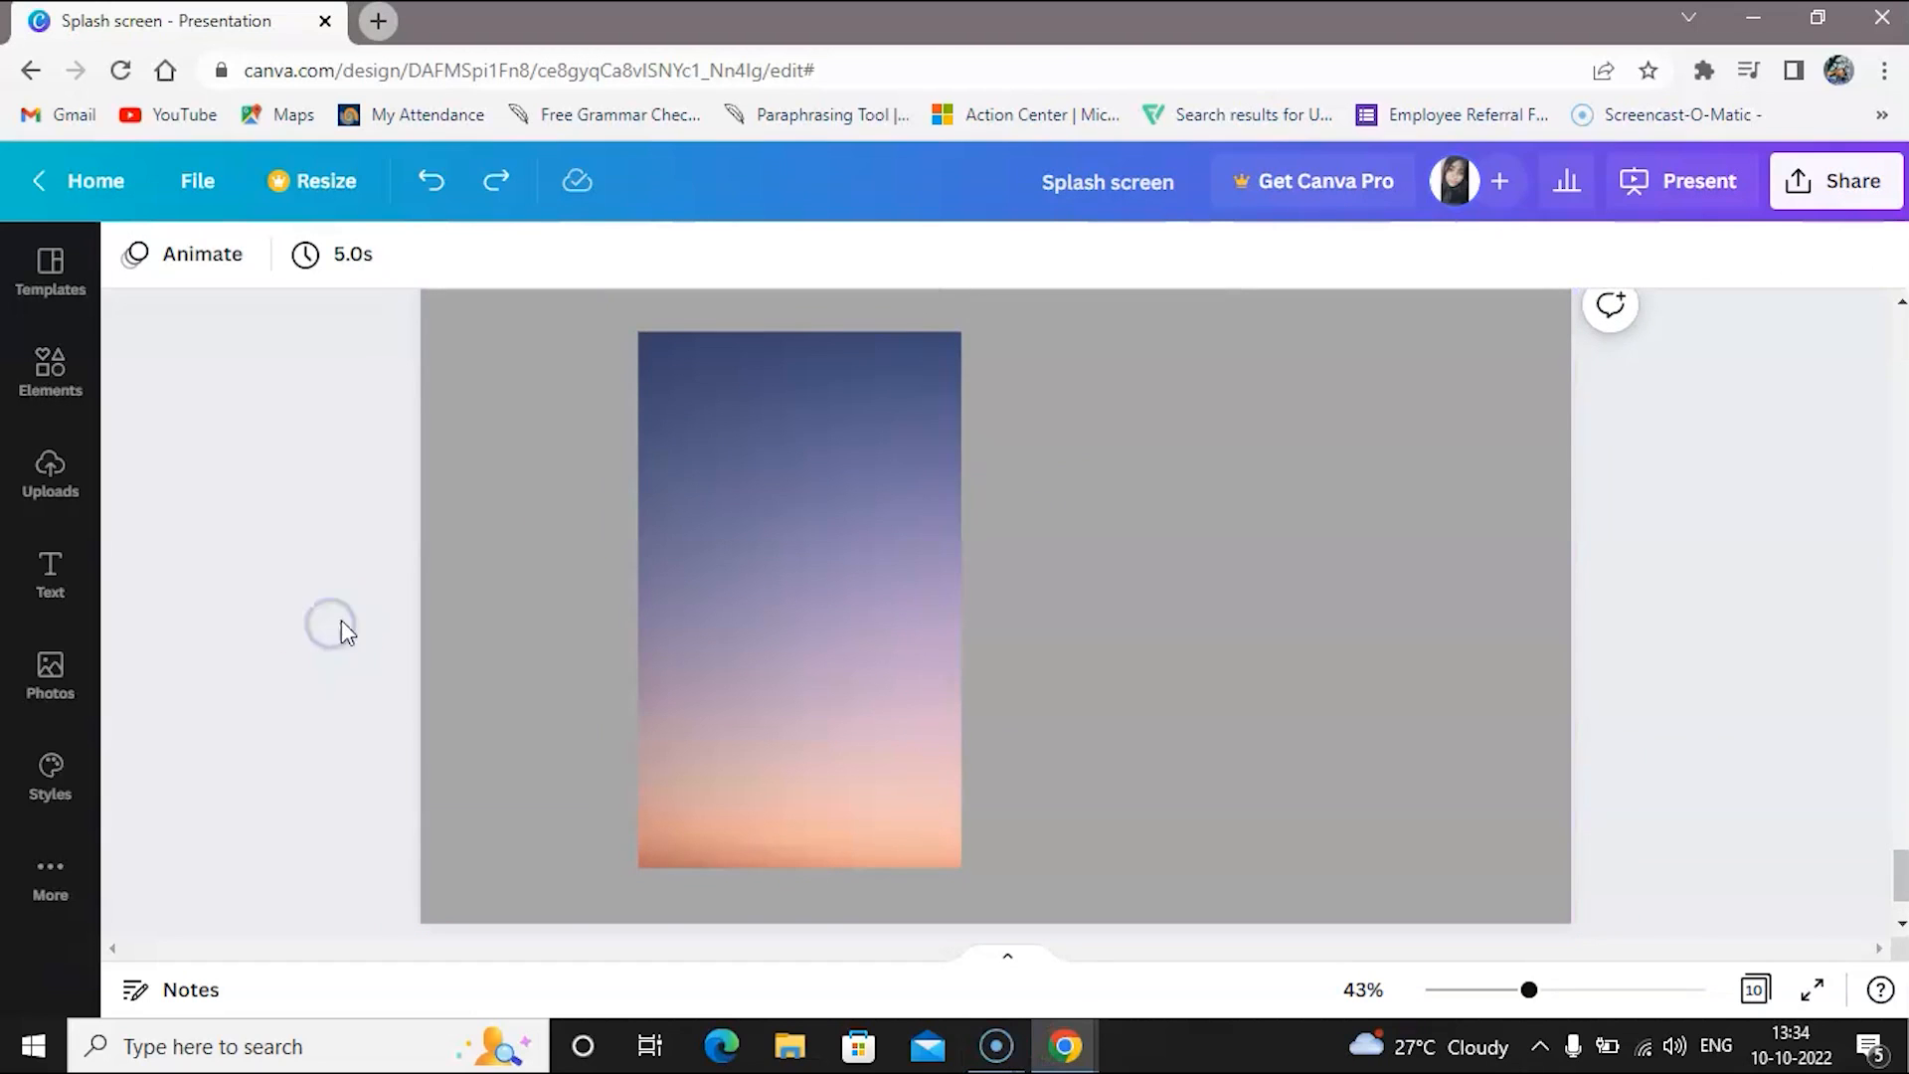
left_click(712, 516)
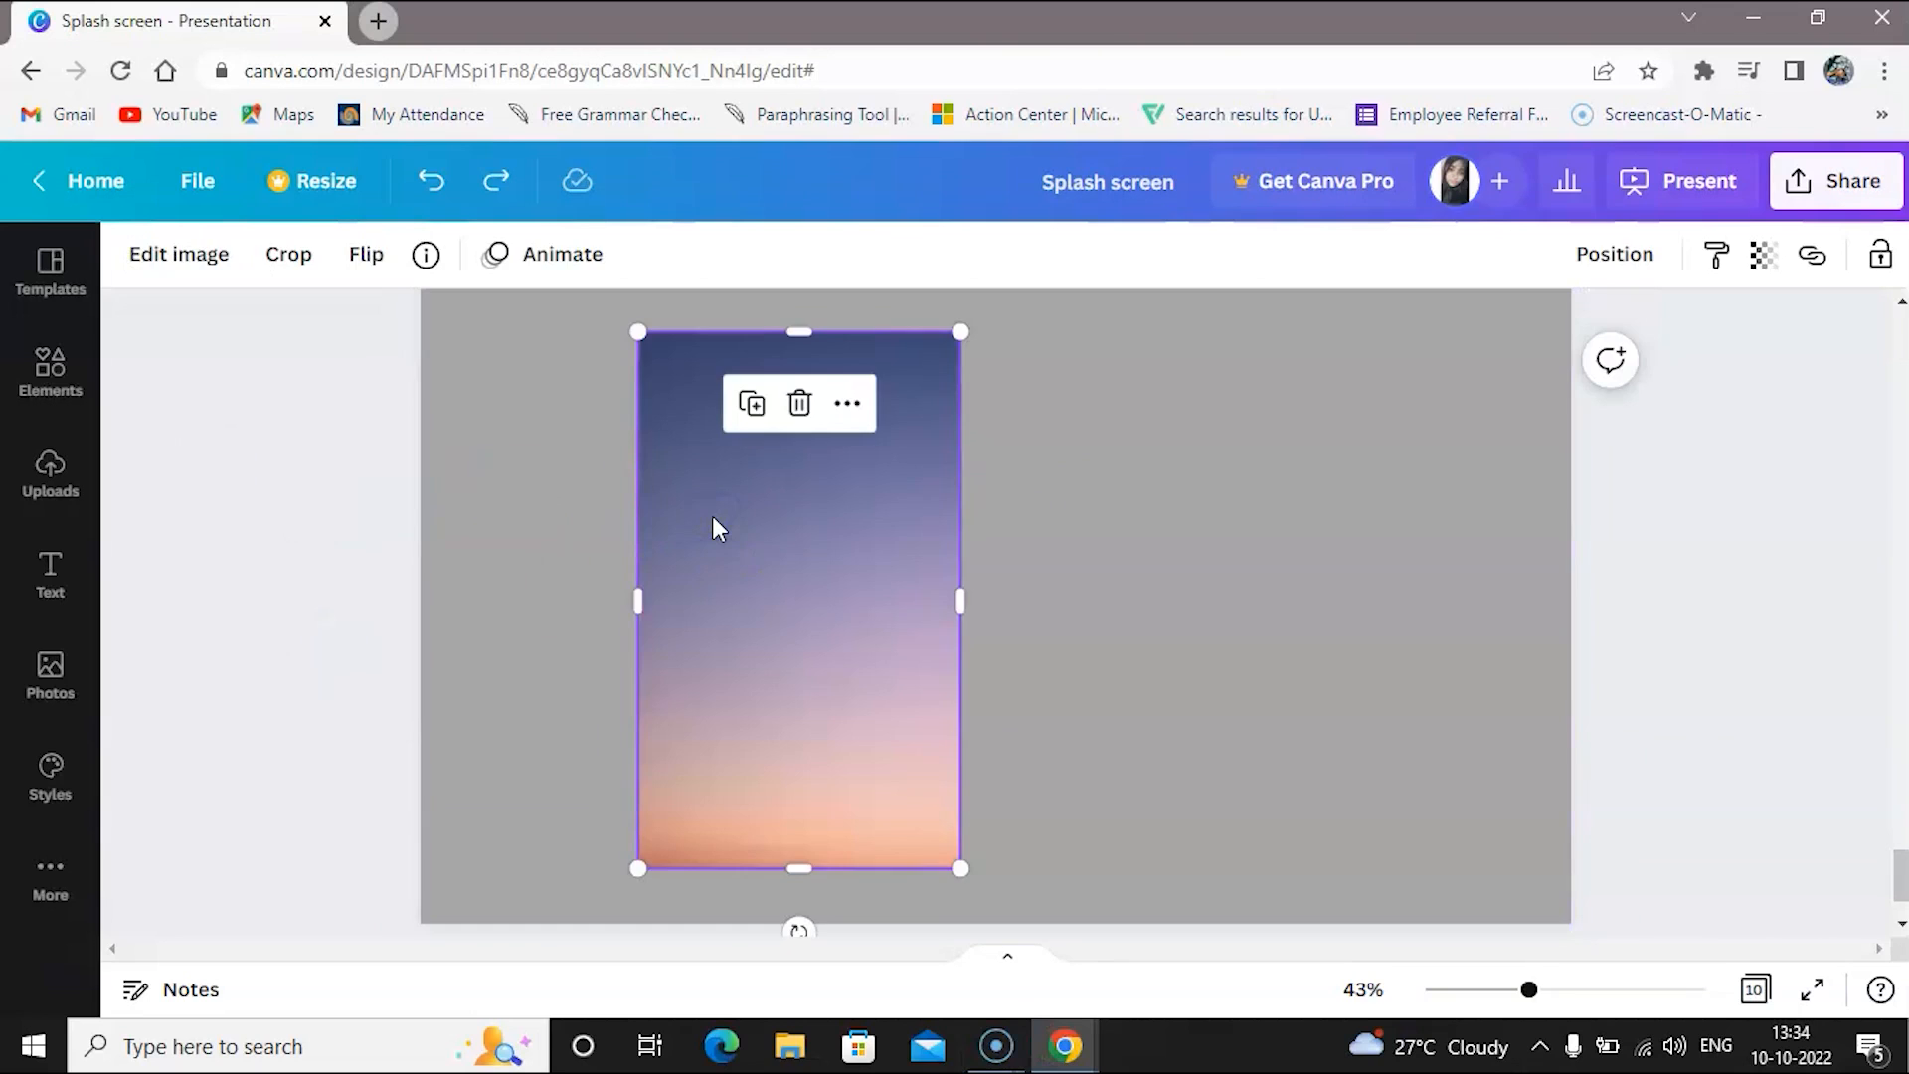
key("Delete")
Add a green square to page 10 and stretch it into a tall portrait rectangle shaped like a phone screen
left_click(51, 376)
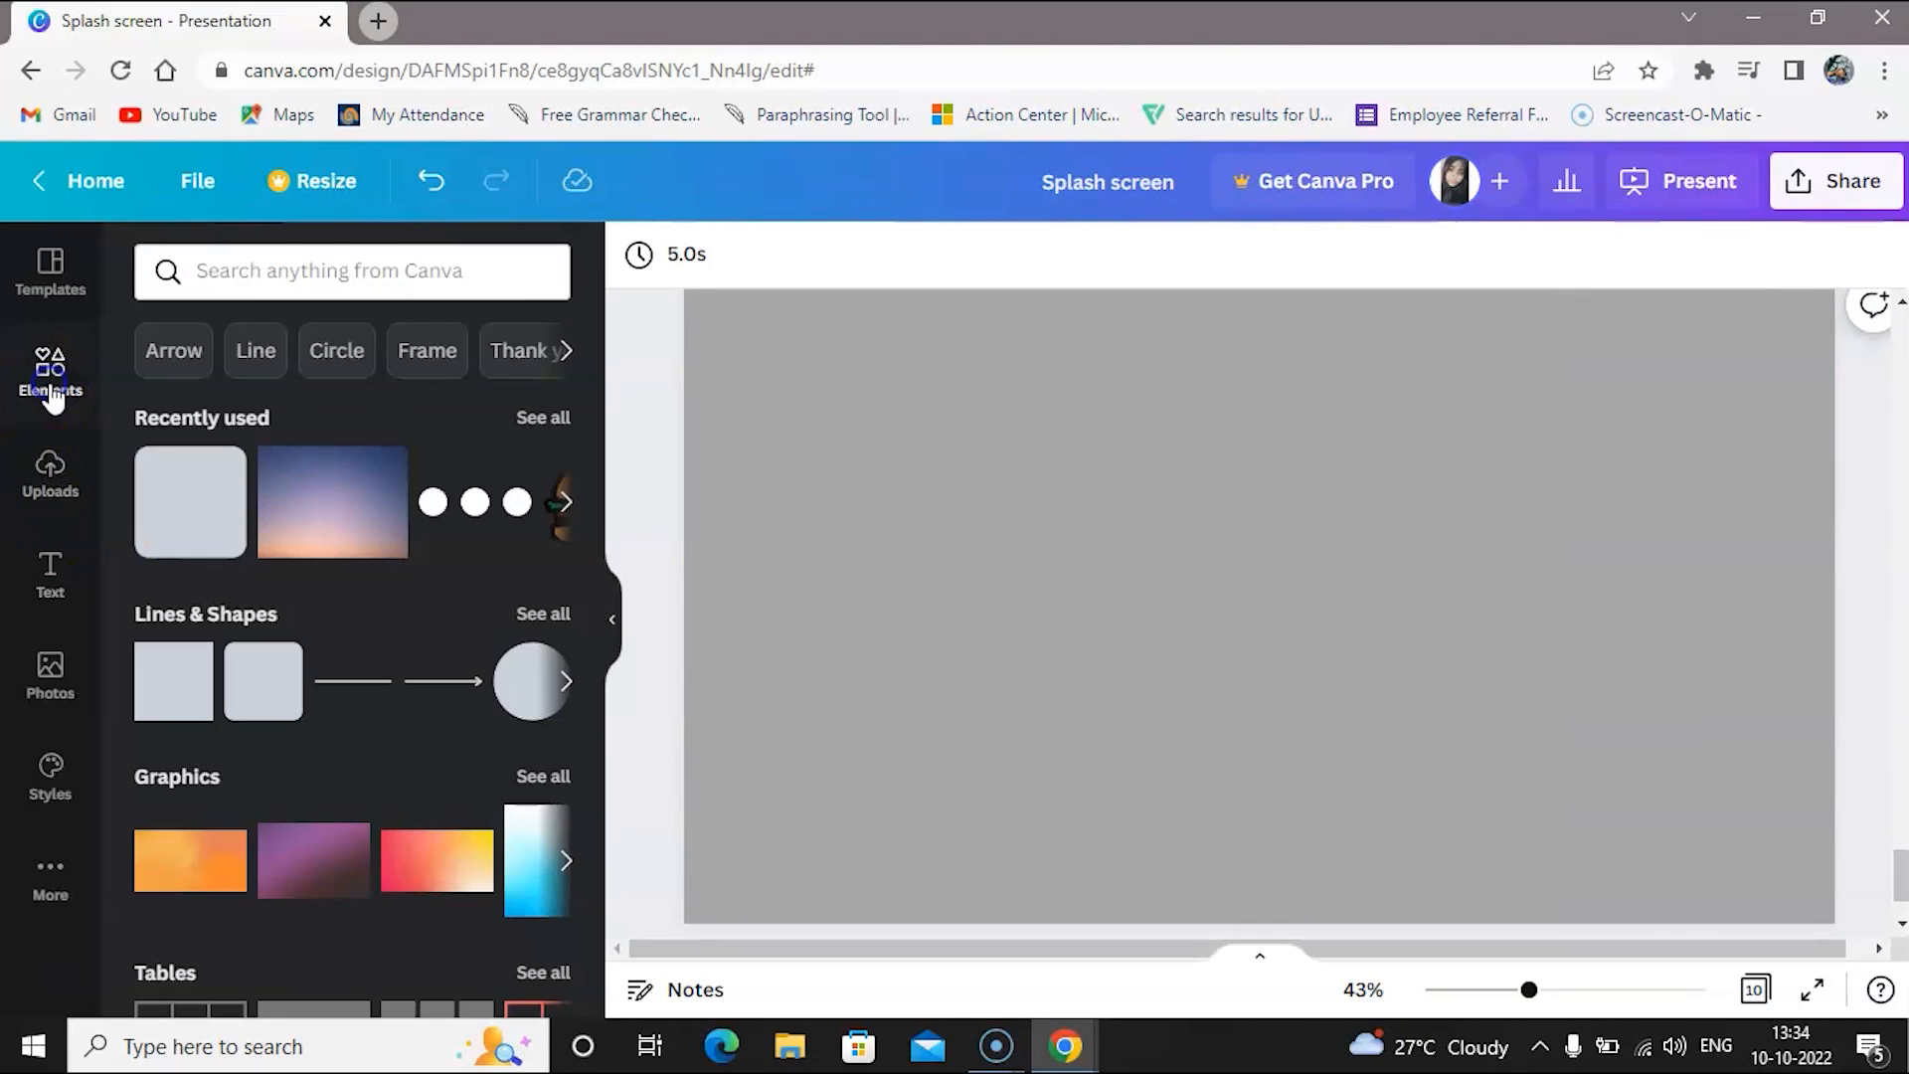
left_click(173, 665)
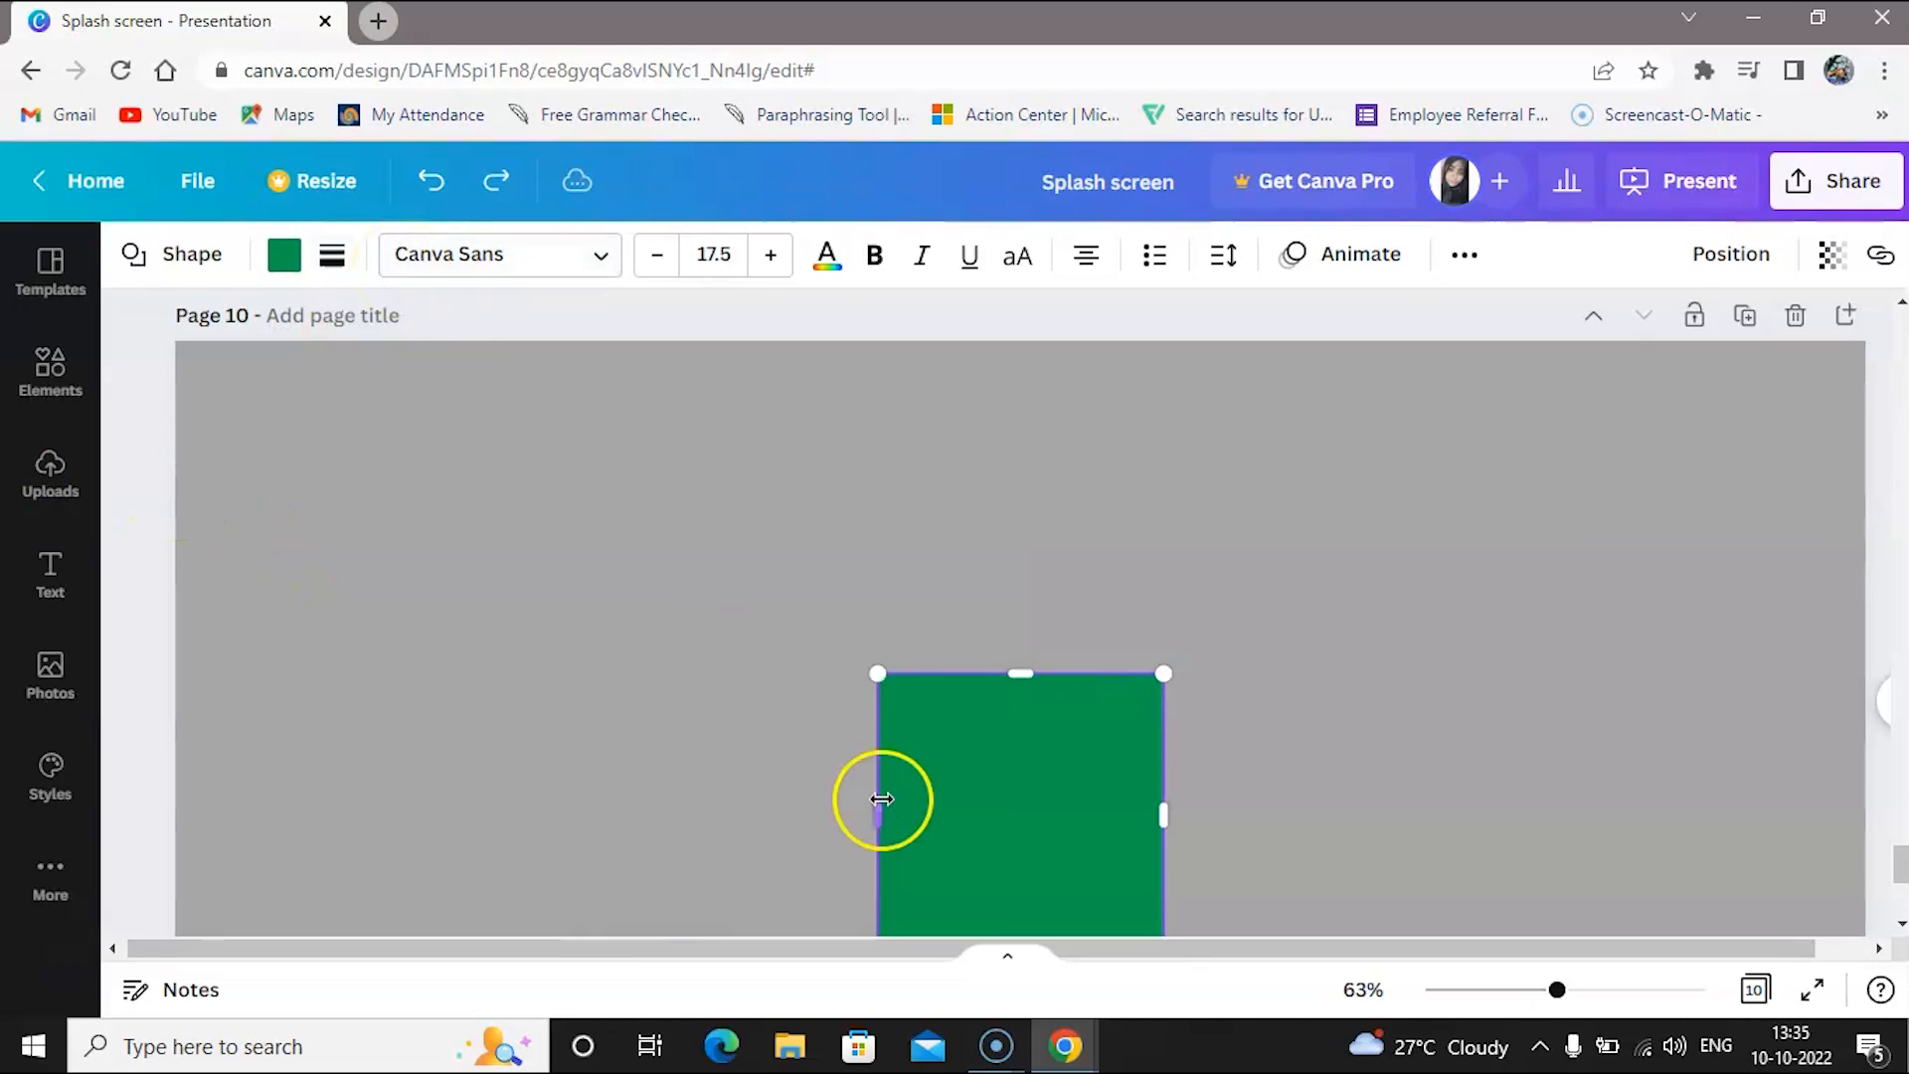
scroll(1027, 756, "down", 2)
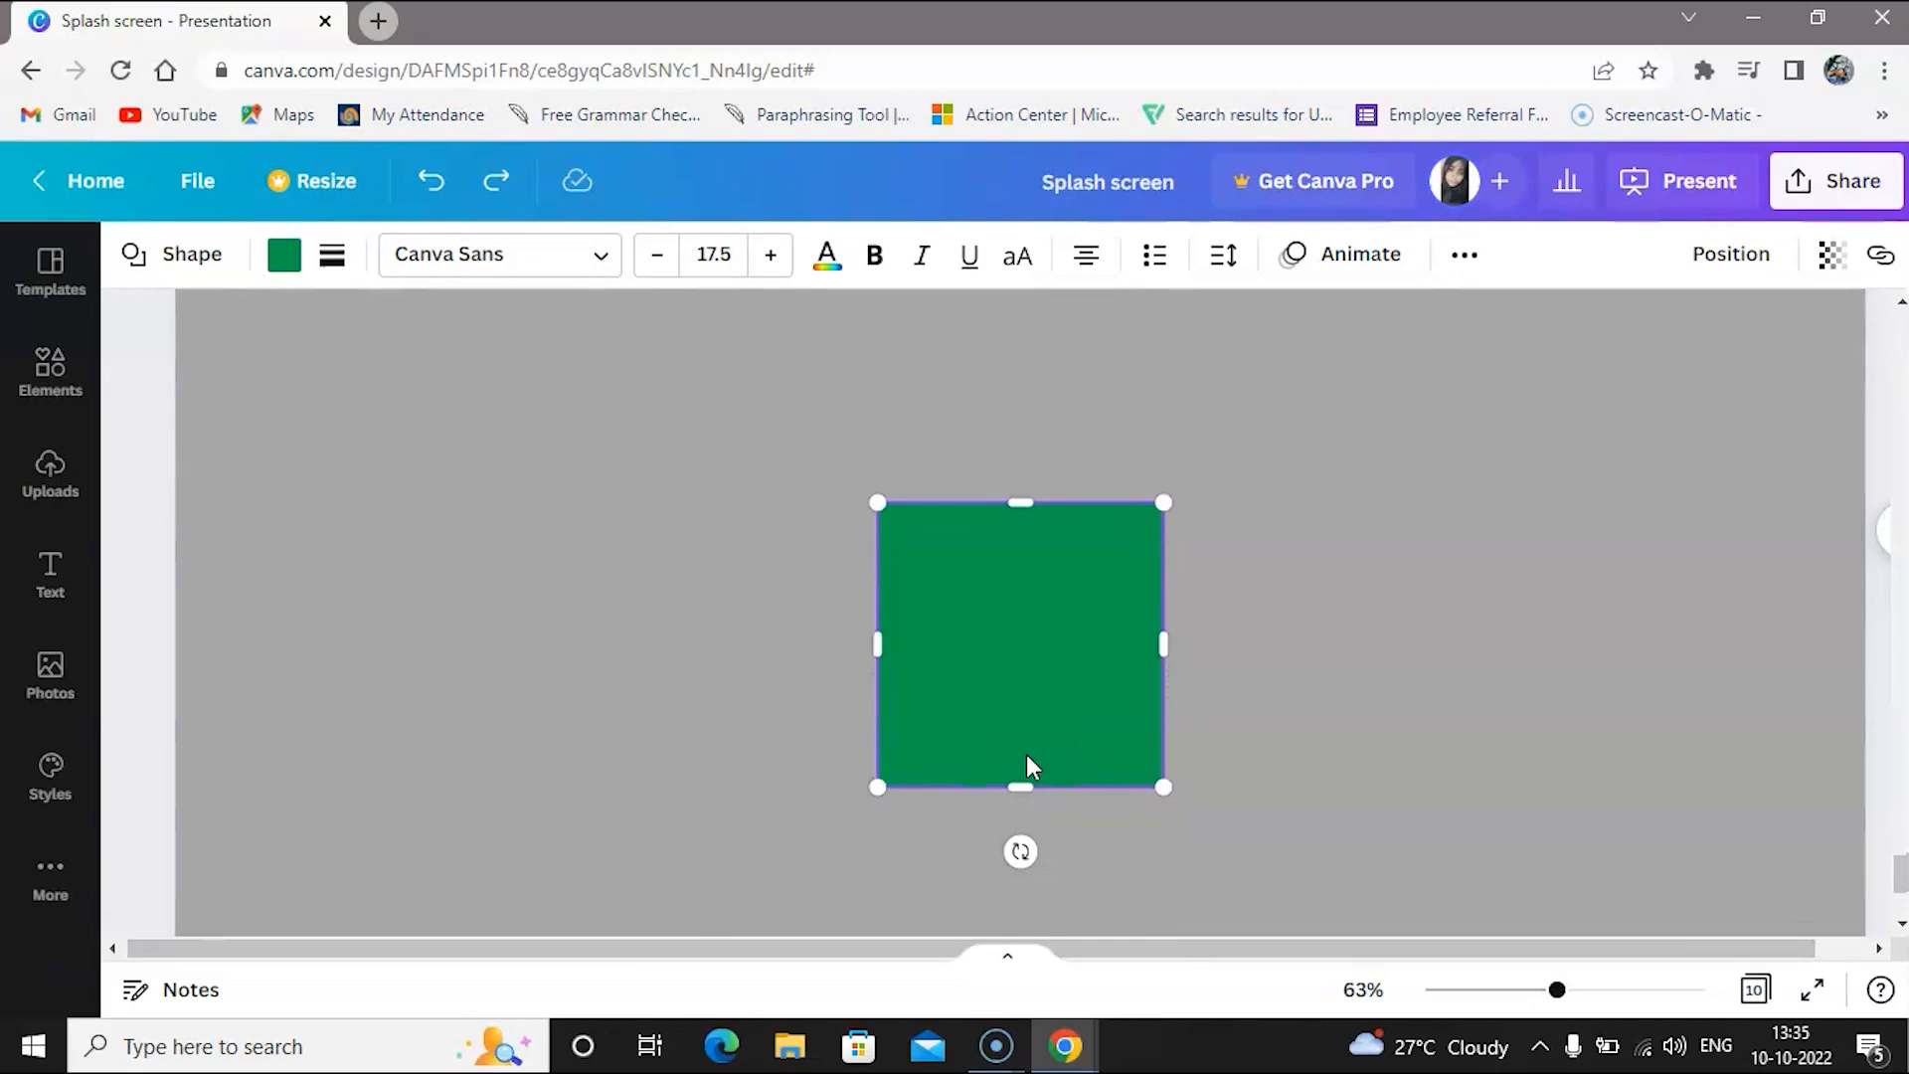
left_click_drag(875, 502, 757, 310)
left_click_drag(1169, 787, 1141, 921)
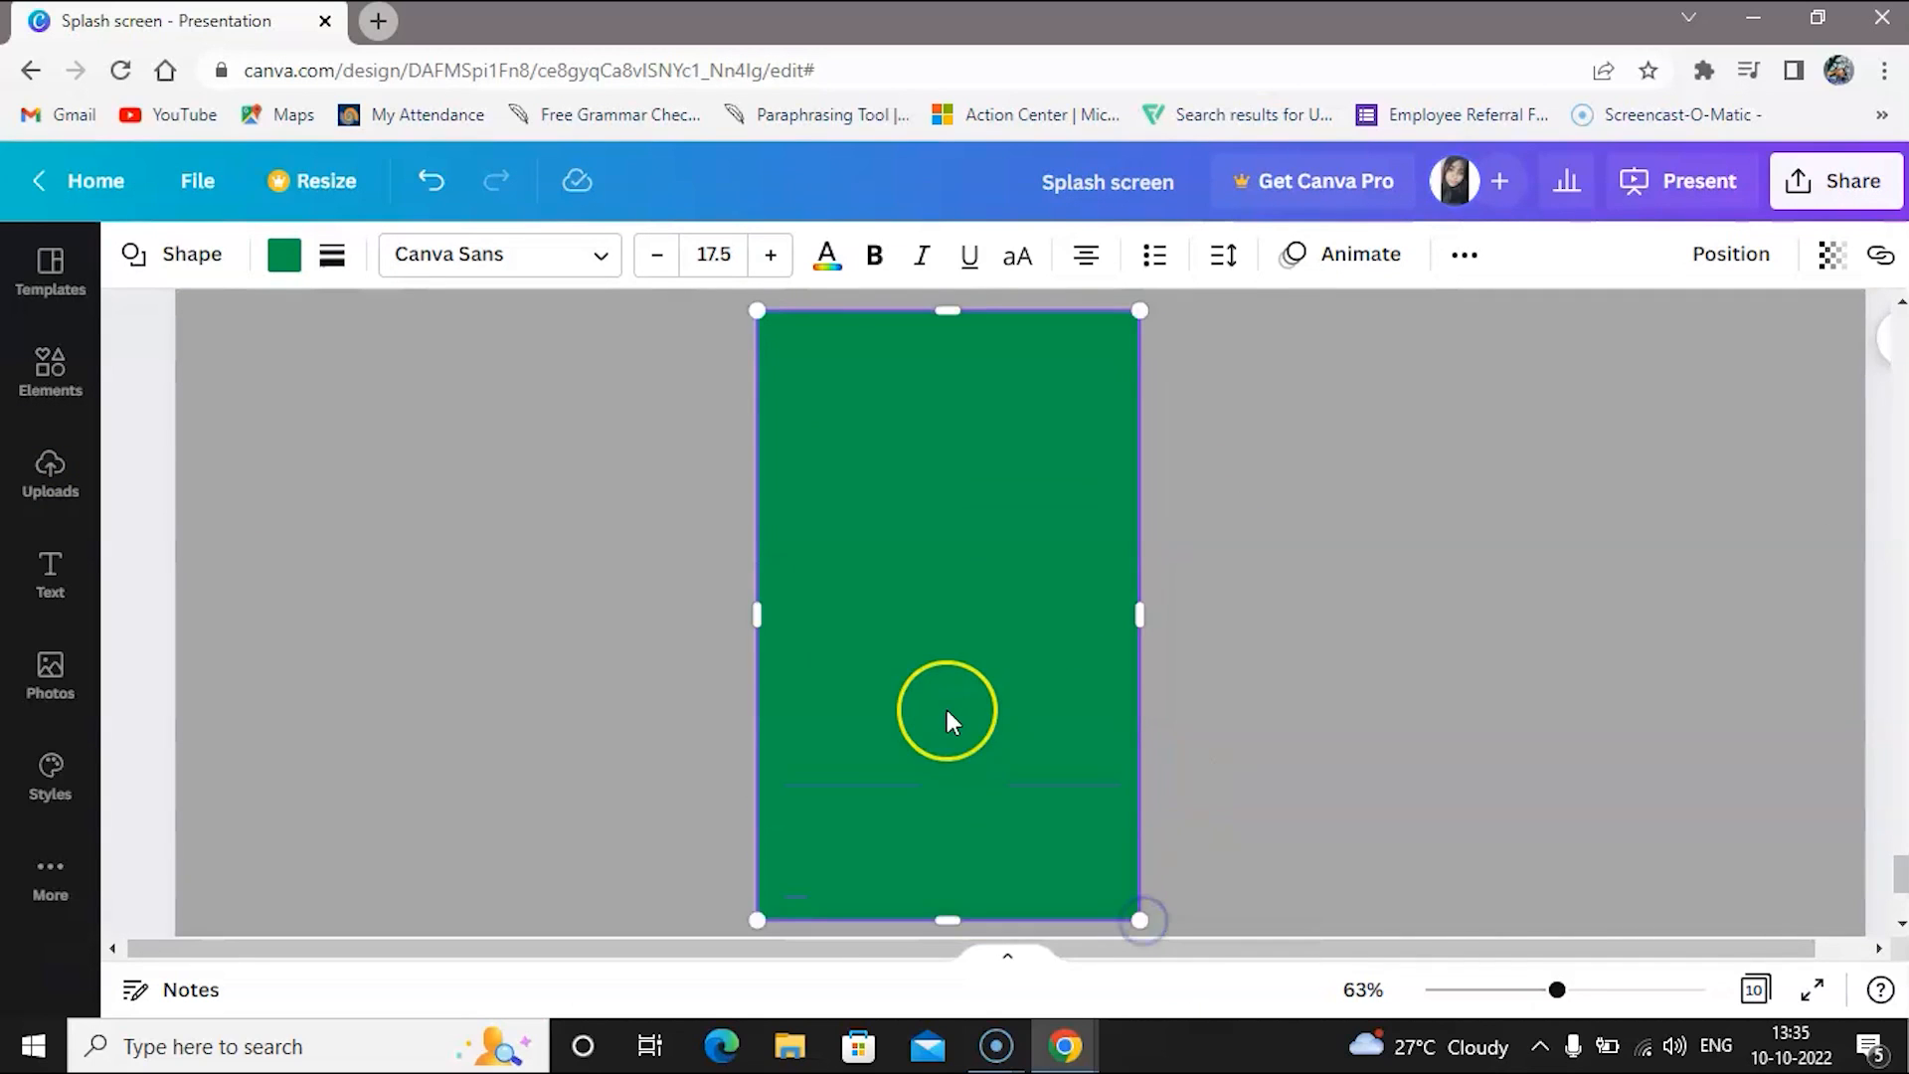
scroll(947, 710, "down", 3)
left_click_drag(805, 422, 763, 379)
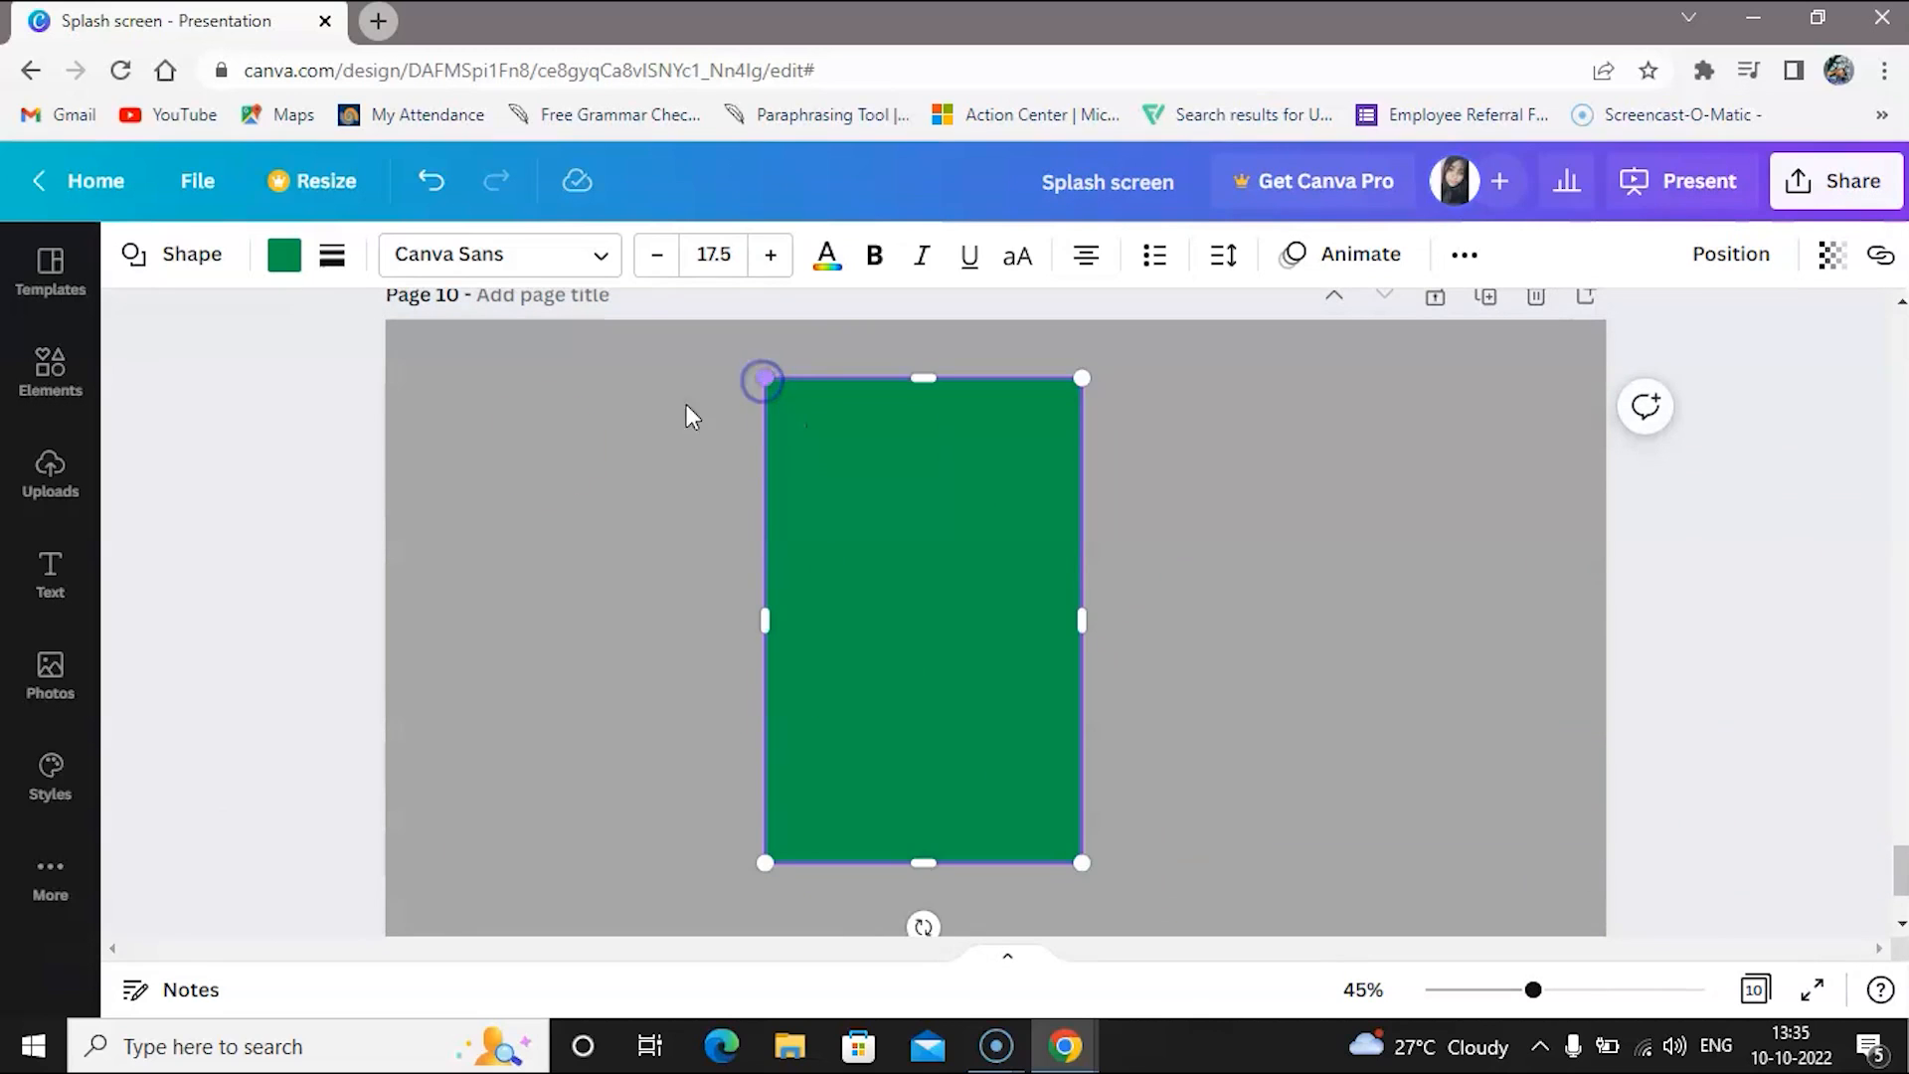
Add a plain line, shorten it and place it near the upper-left corner of the green rectangle
left_click(50, 370)
left_click(363, 701)
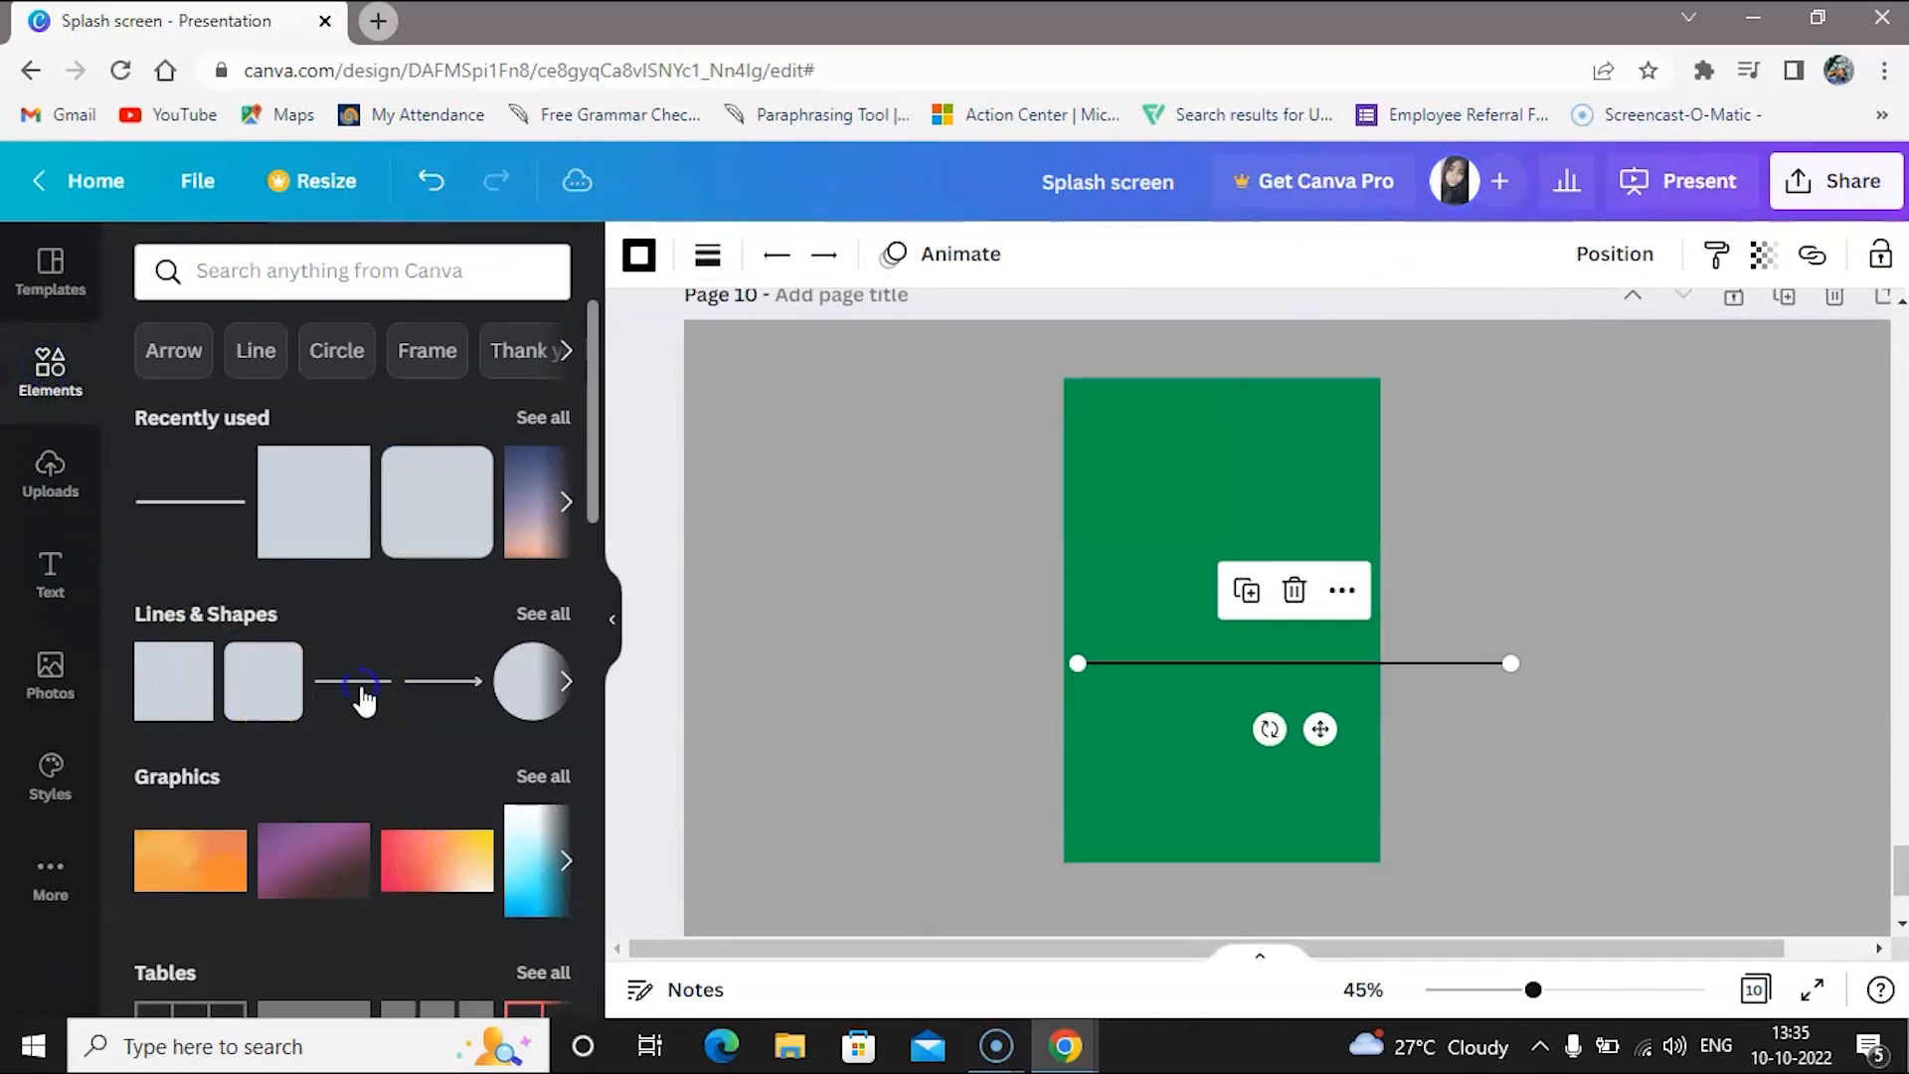
left_click(609, 625)
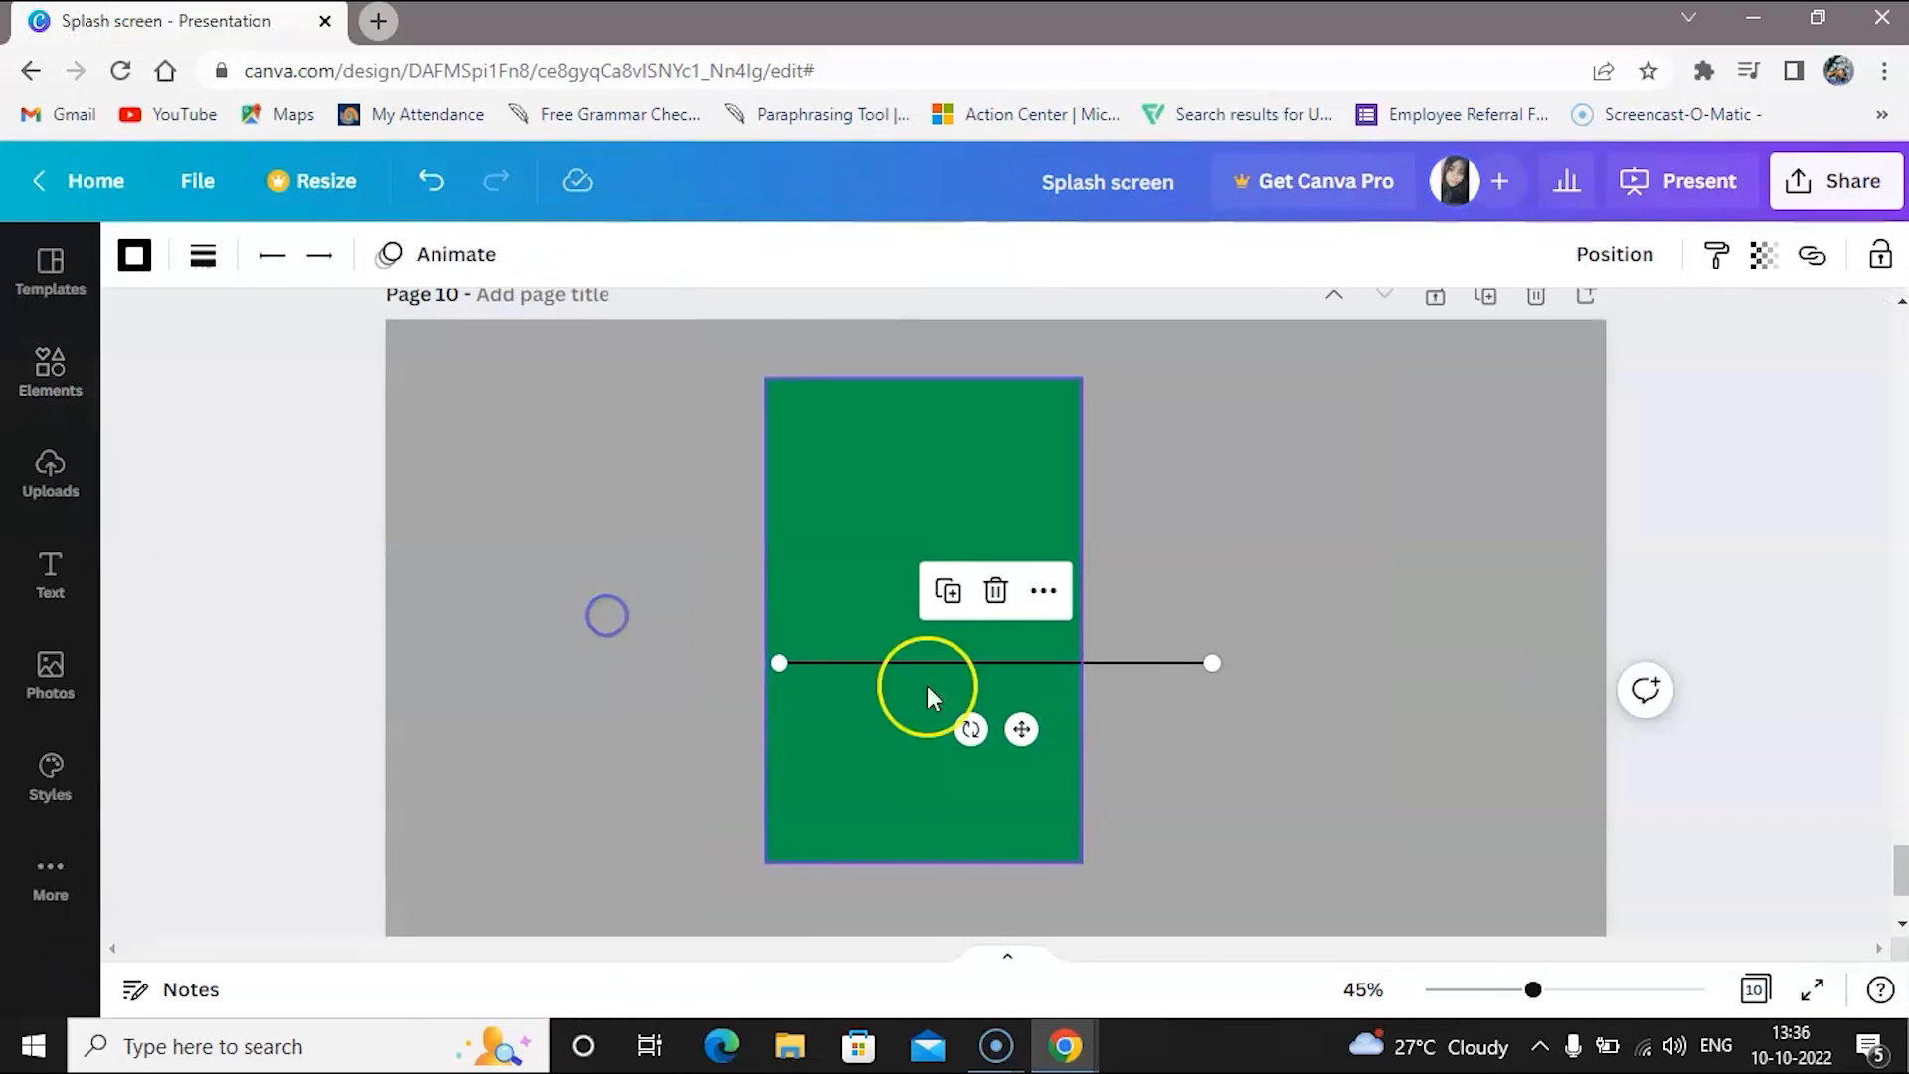
left_click_drag(1212, 666, 833, 665)
scroll(833, 666, "up", 3)
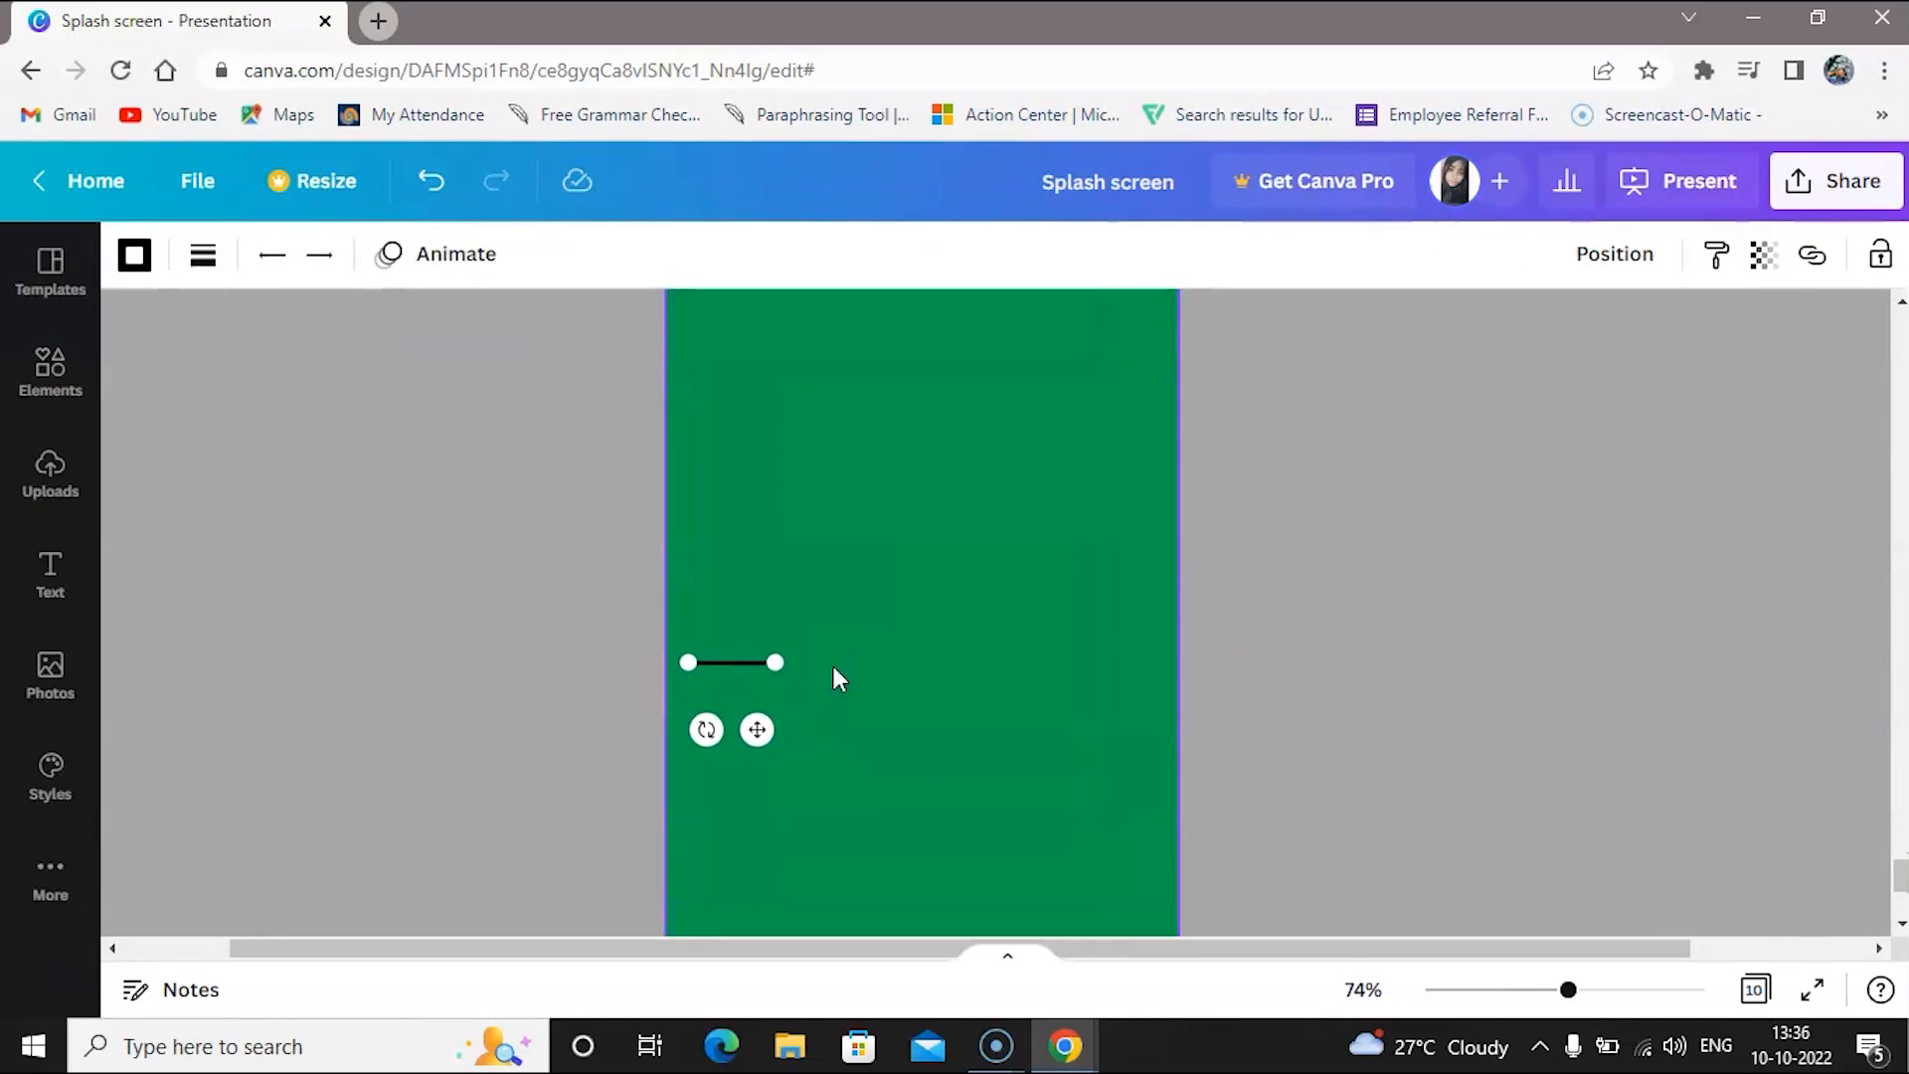
left_click_drag(757, 729, 783, 505)
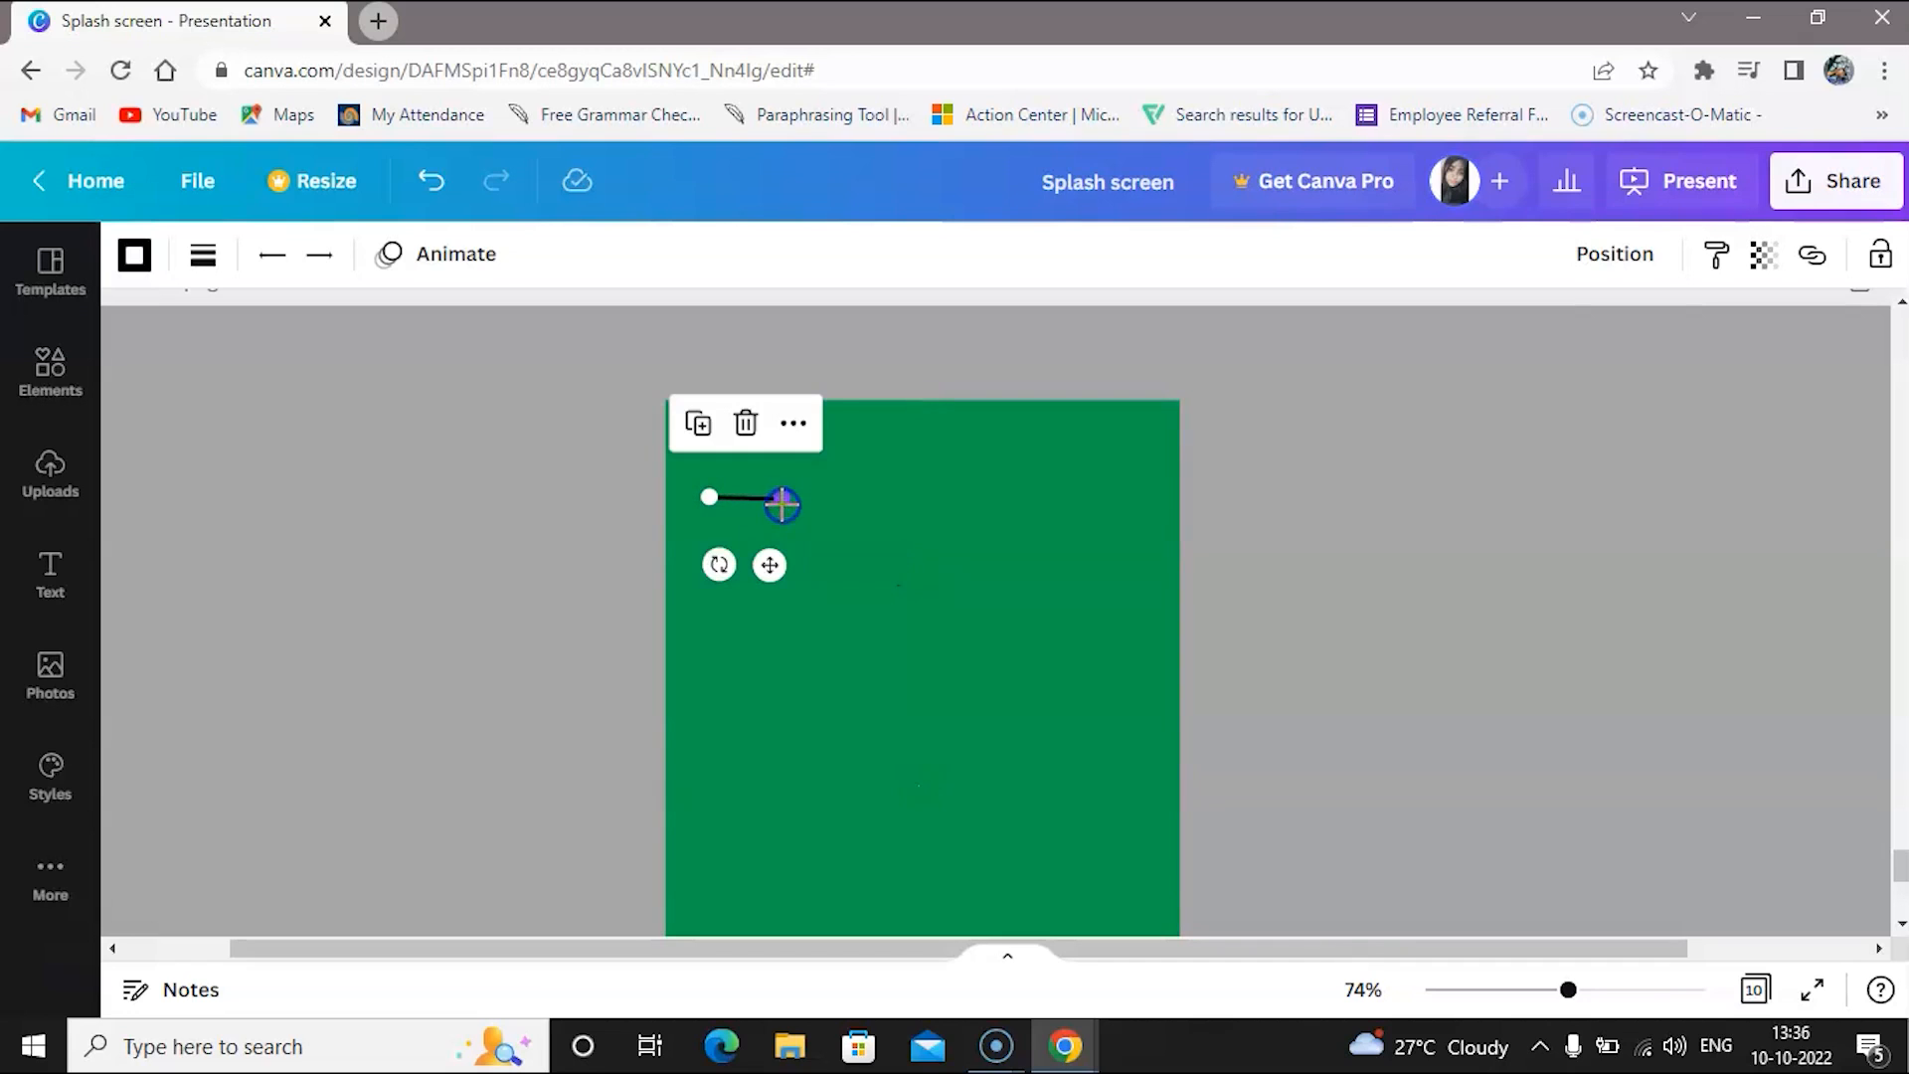
Set the line weight of the short line on the green rectangle to 8
left_click(204, 257)
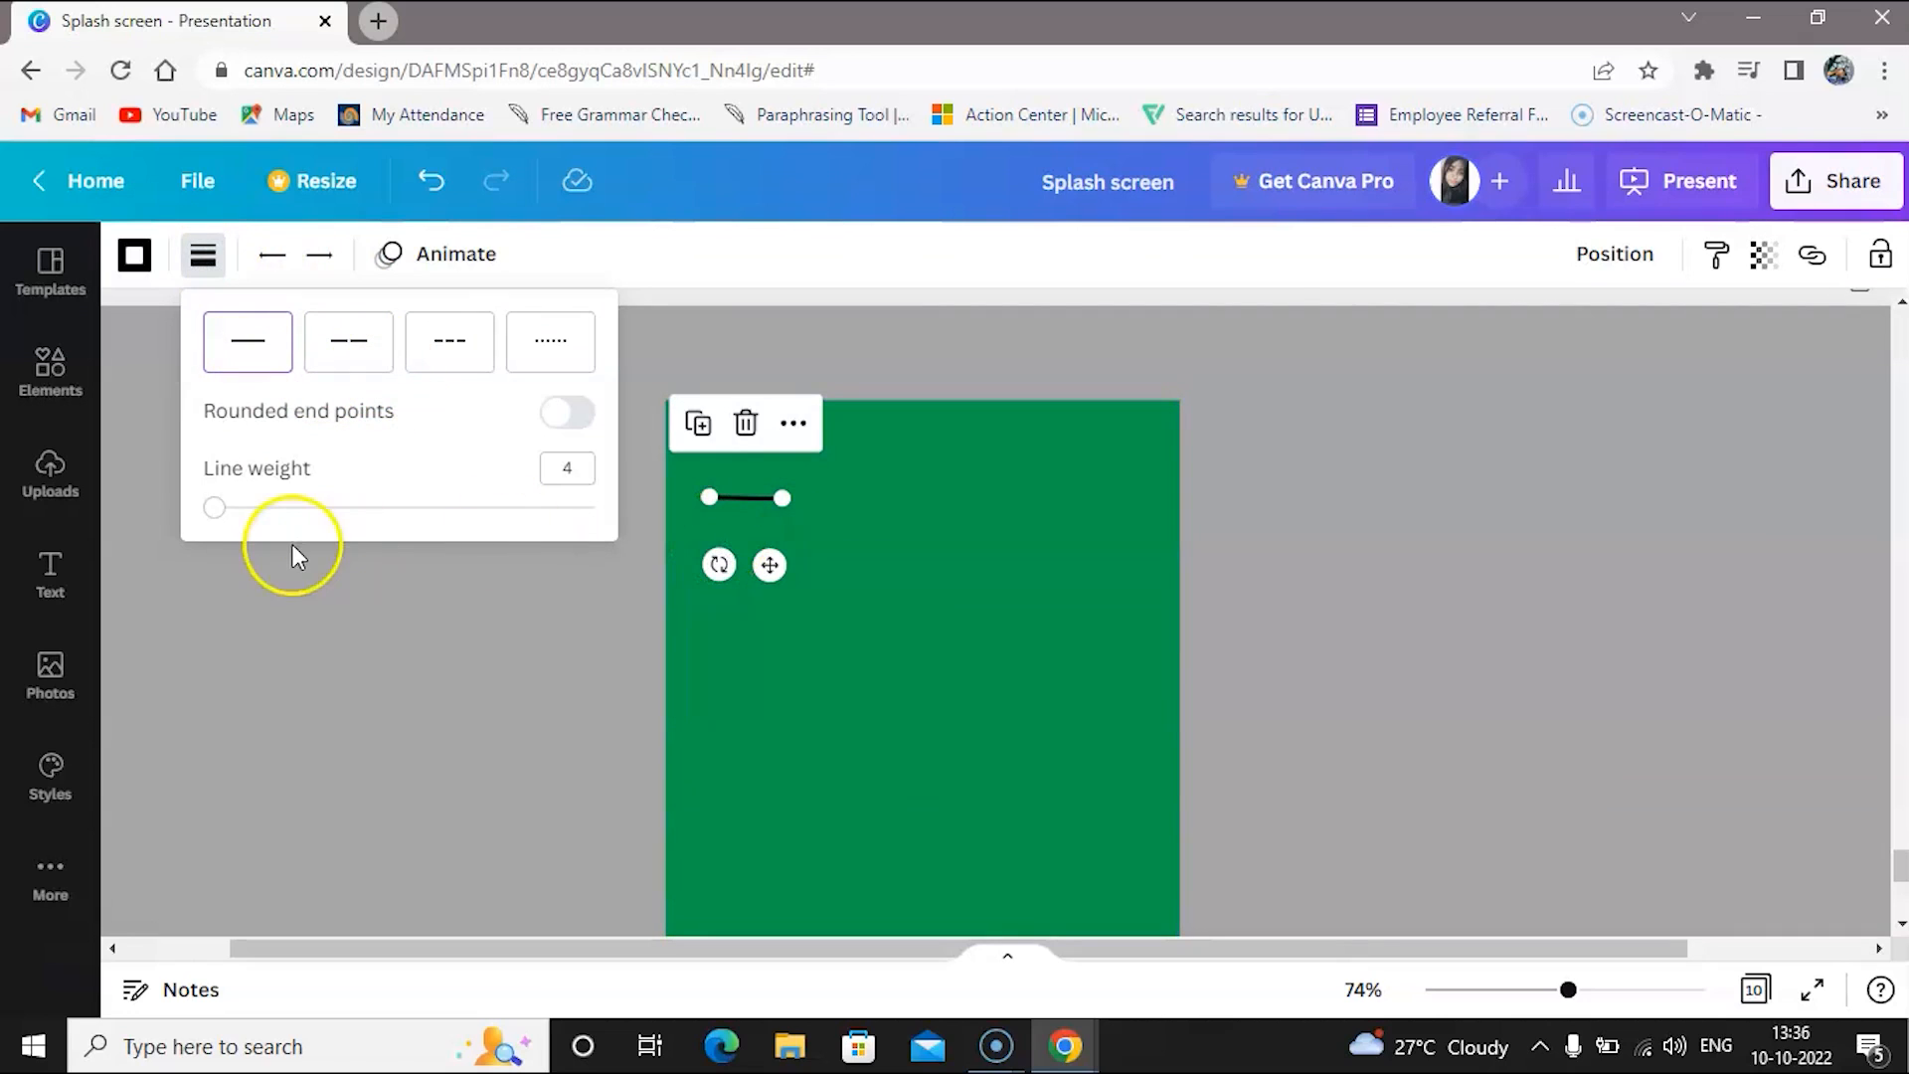
mouse_move(217, 510)
left_mouse_down()
mouse_move(257, 509)
mouse_move(232, 509)
left_mouse_up()
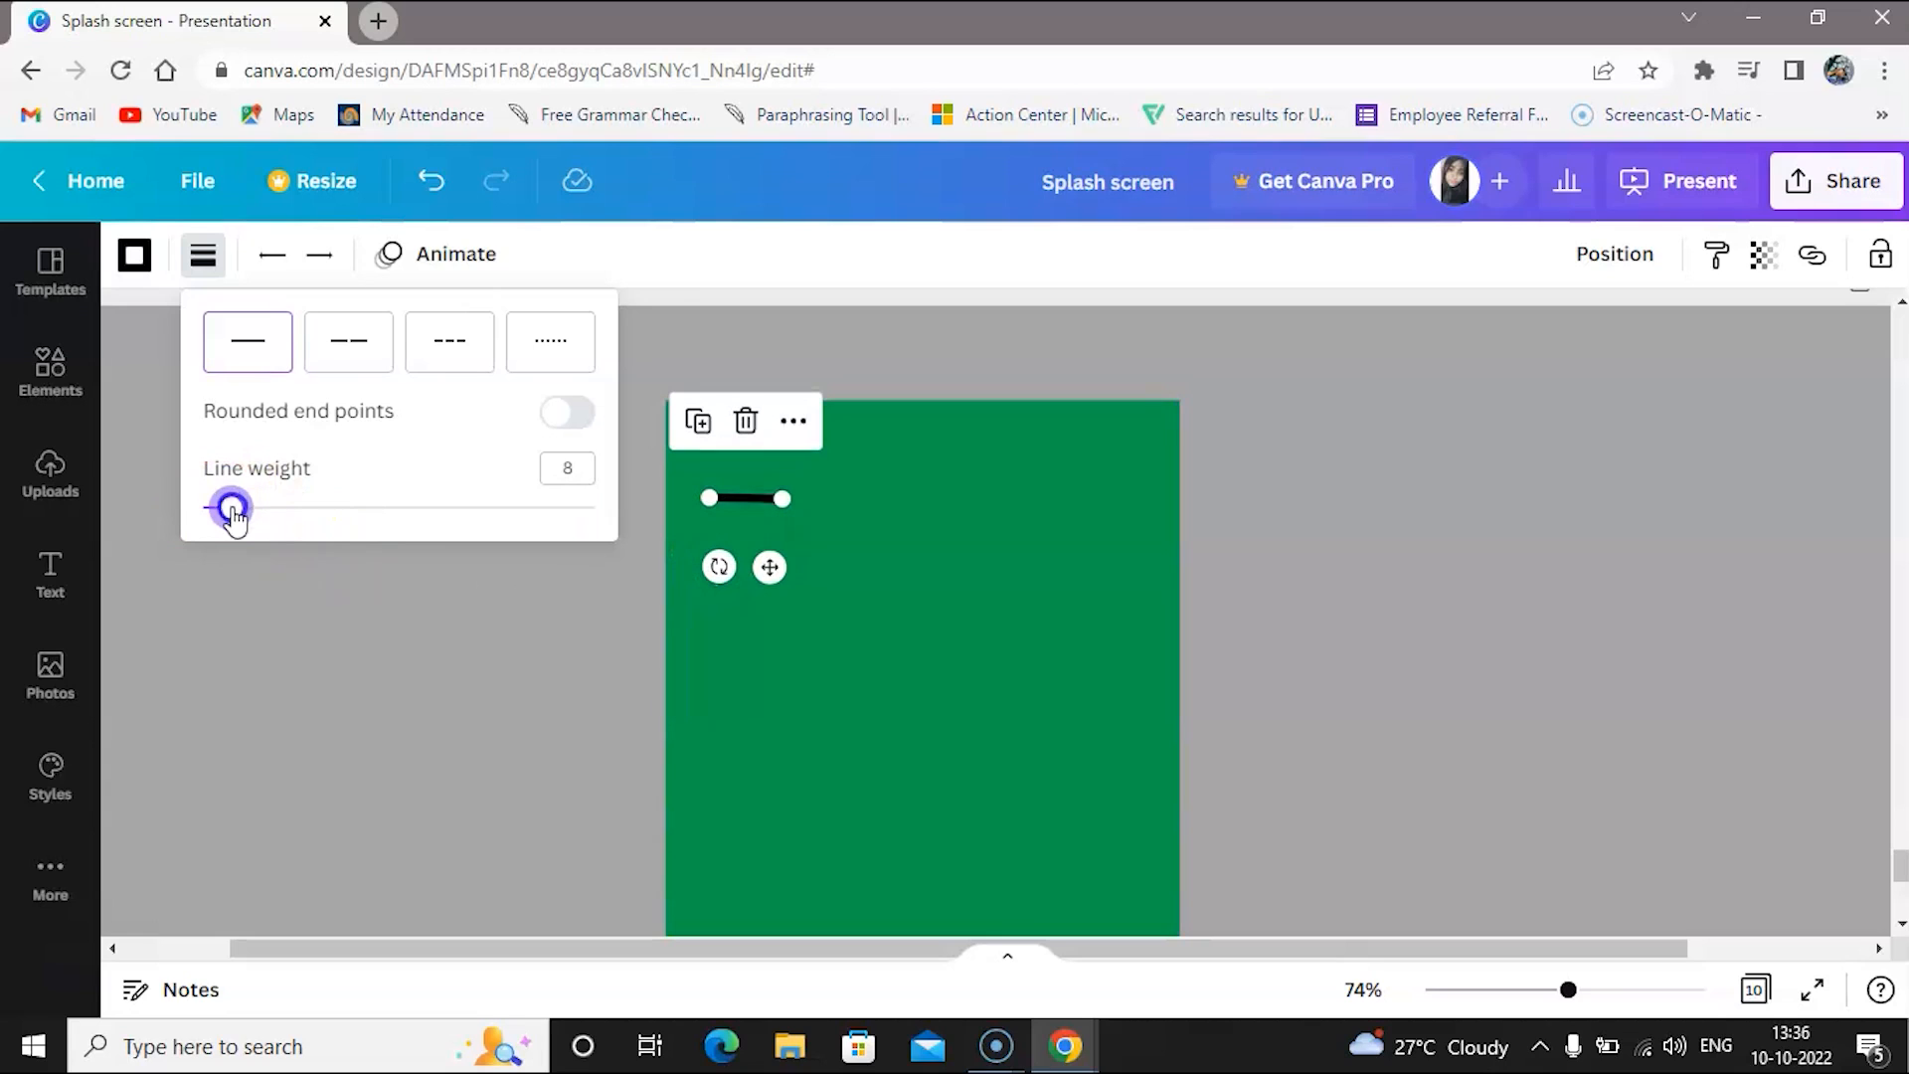
Lengthen the short black line on the green rectangle slightly and level it horizontally
left_click(784, 499)
left_click_drag(784, 499, 796, 499)
left_click(600, 543)
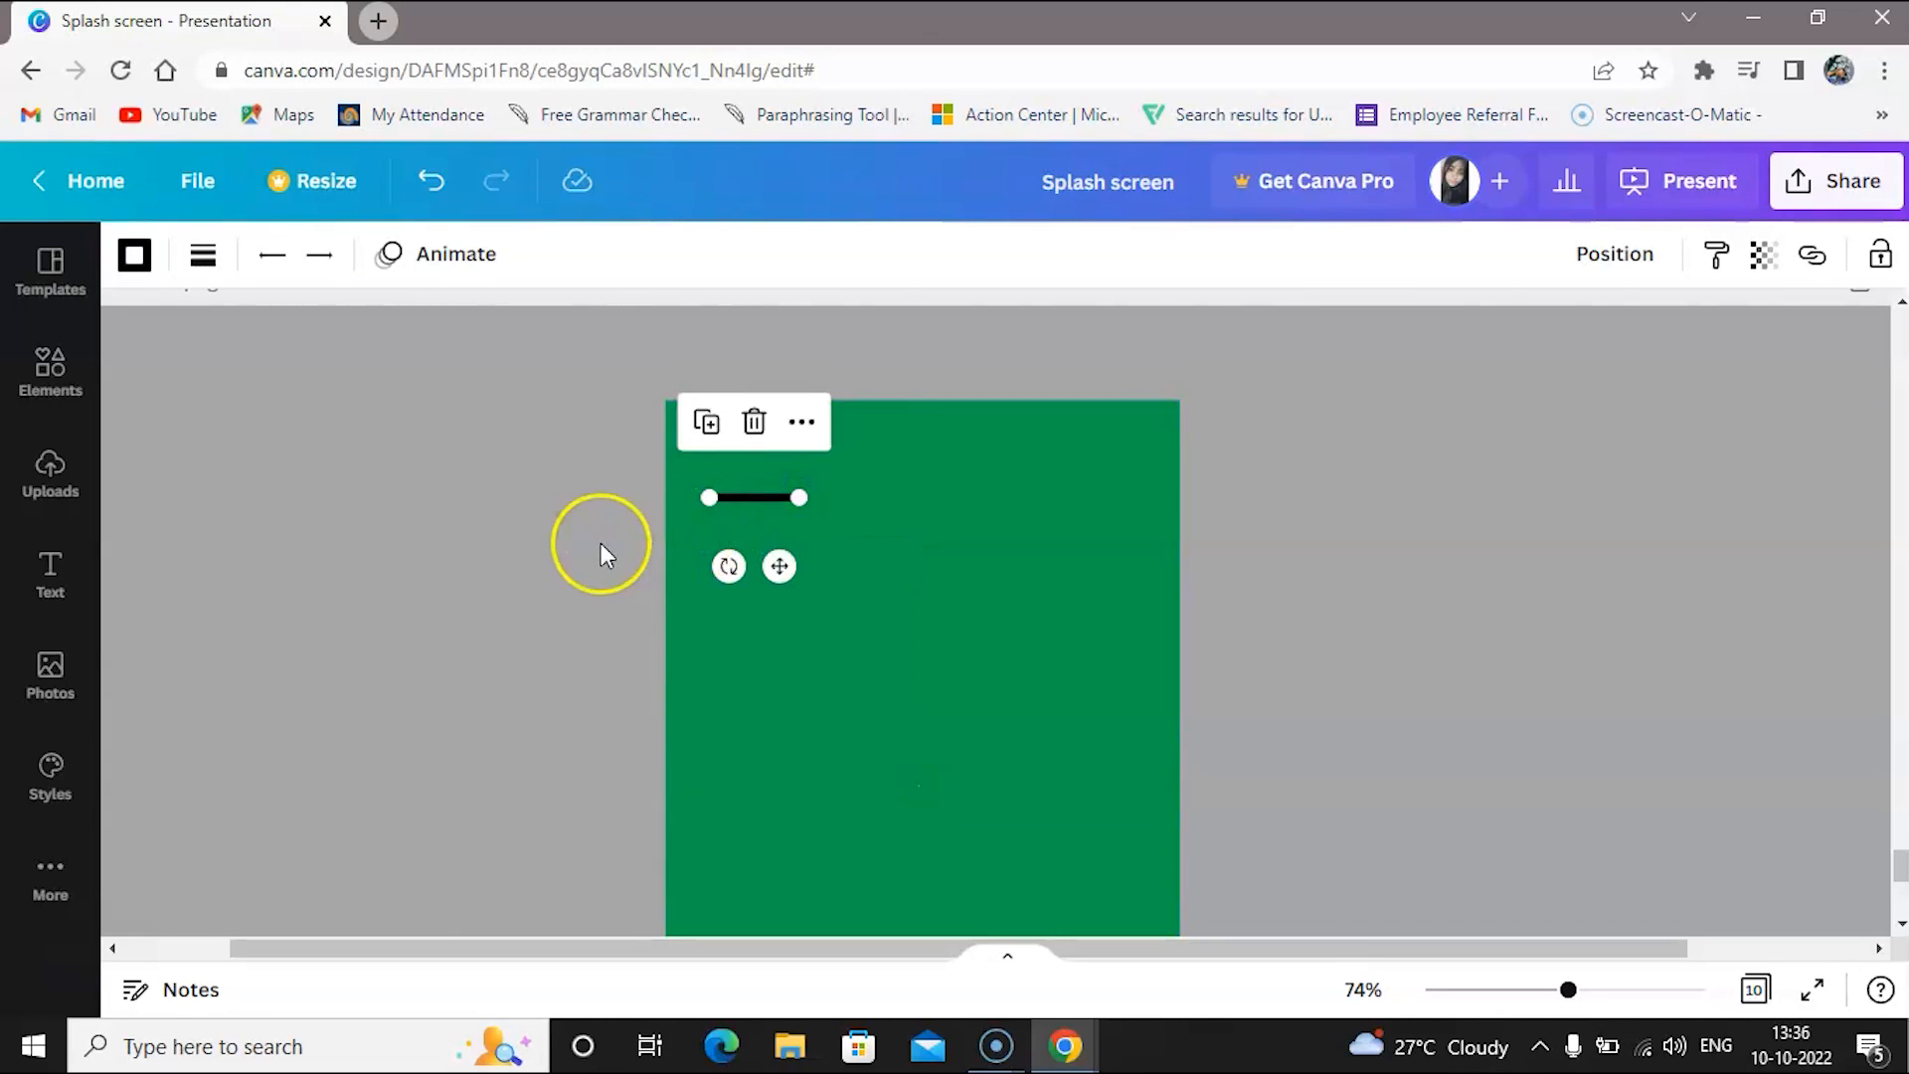
Duplicate the black line, place the copy directly beneath it with left ends aligned, and shorten the copy slightly
left_click(769, 497)
key("ctrl+d")
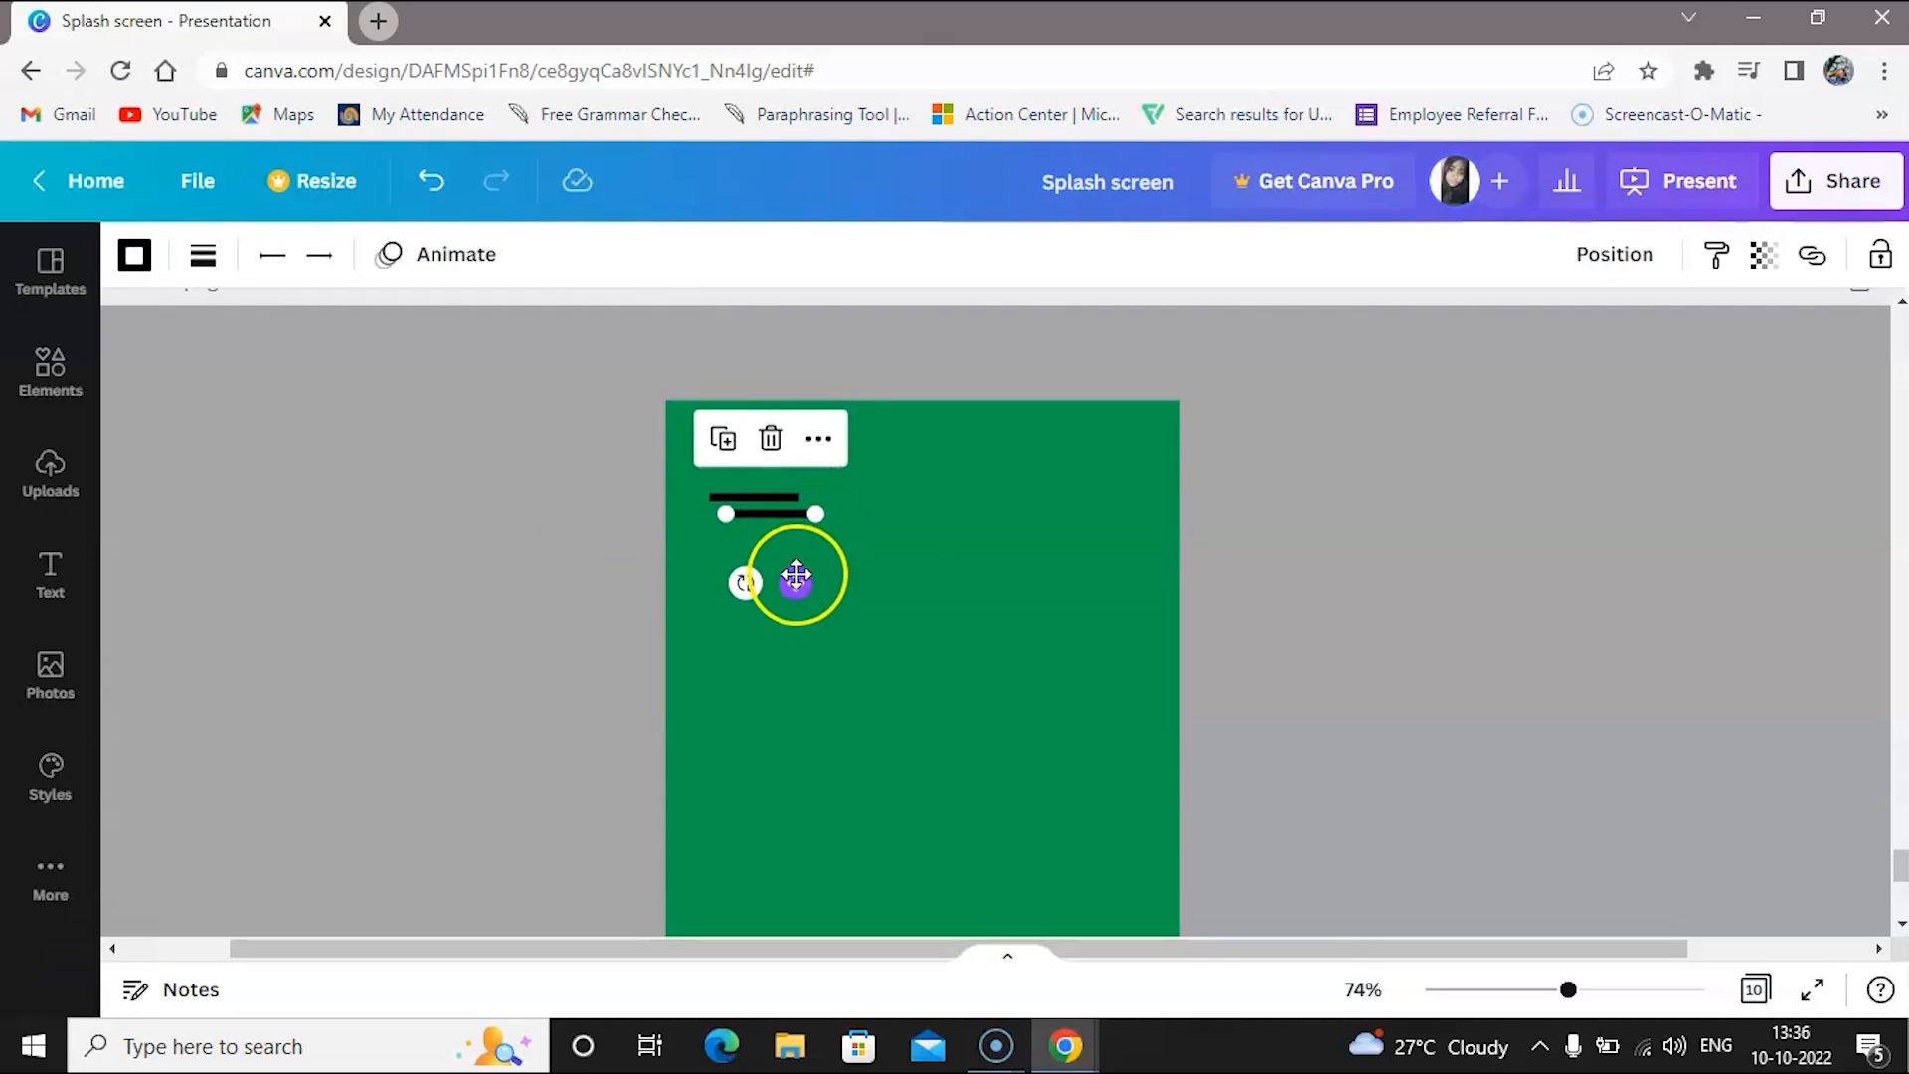
left_click_drag(795, 584, 780, 595)
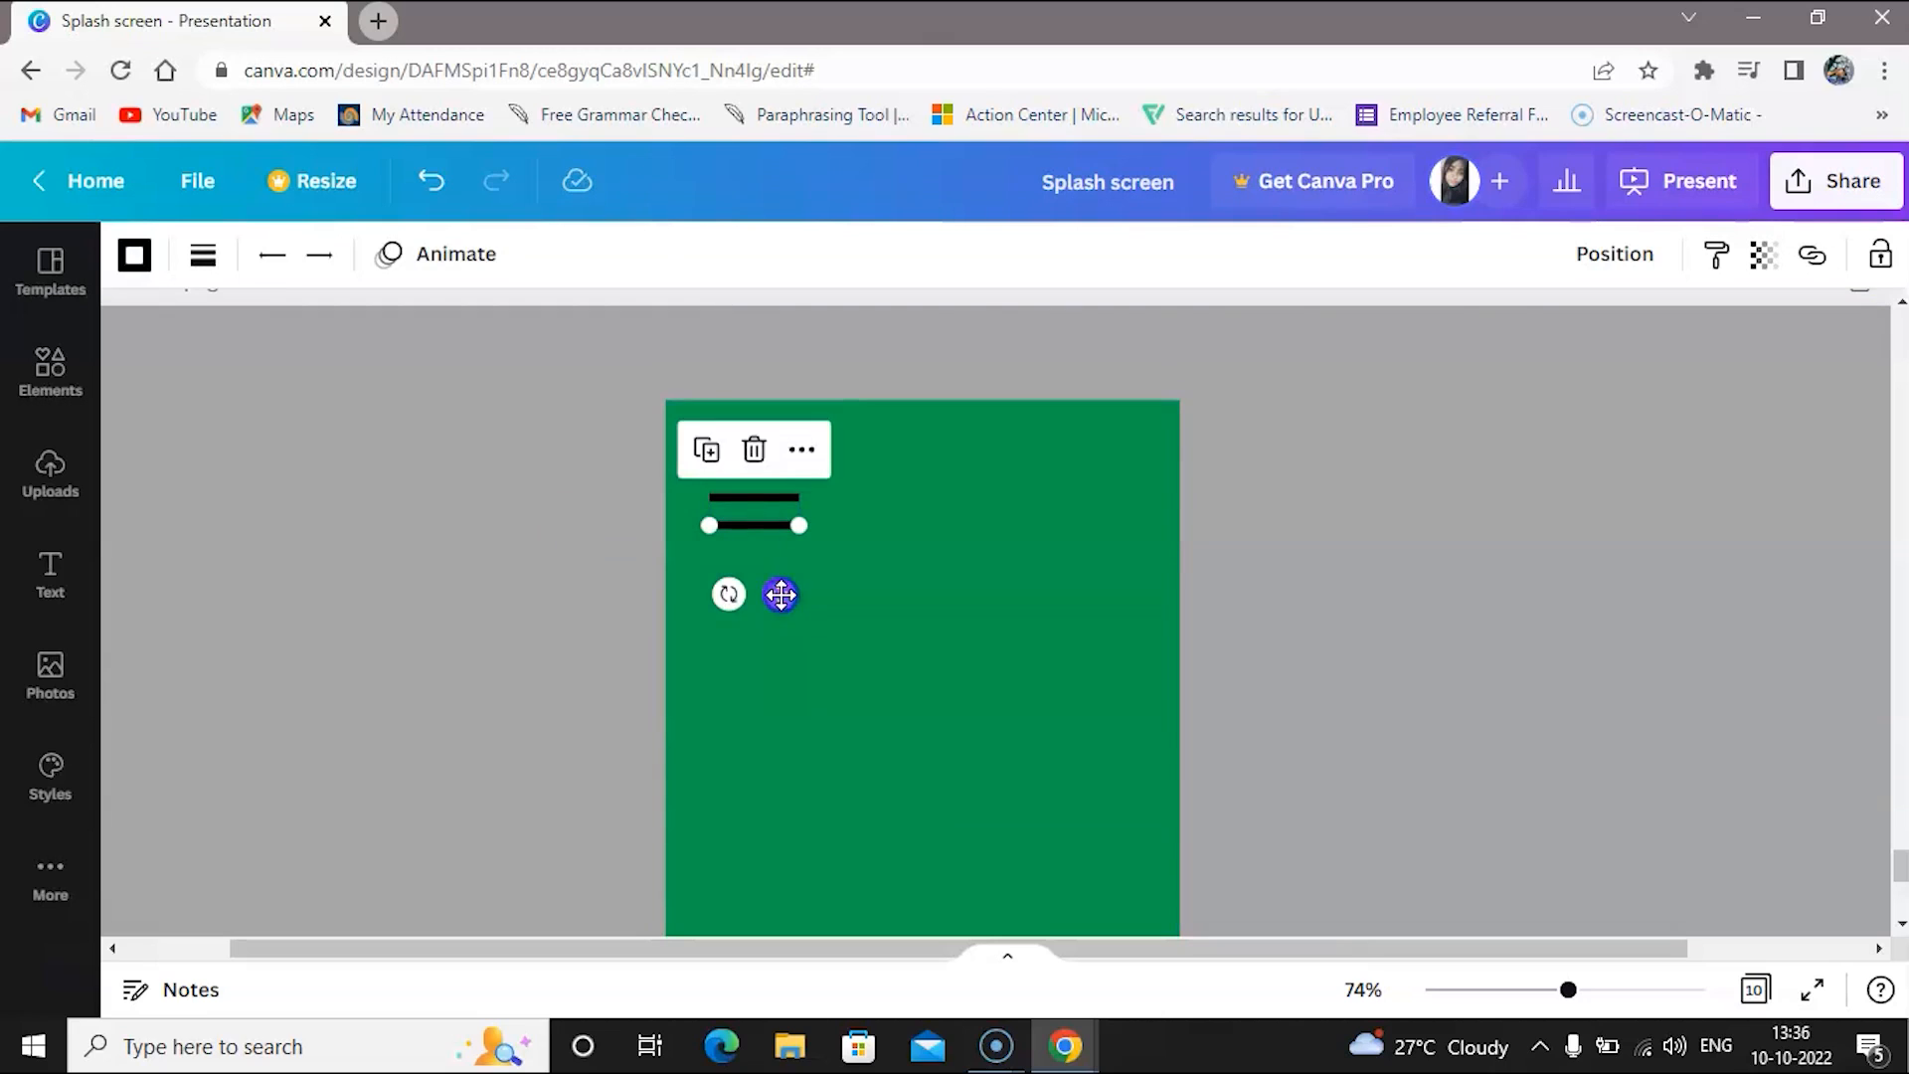
left_click_drag(796, 527, 778, 527)
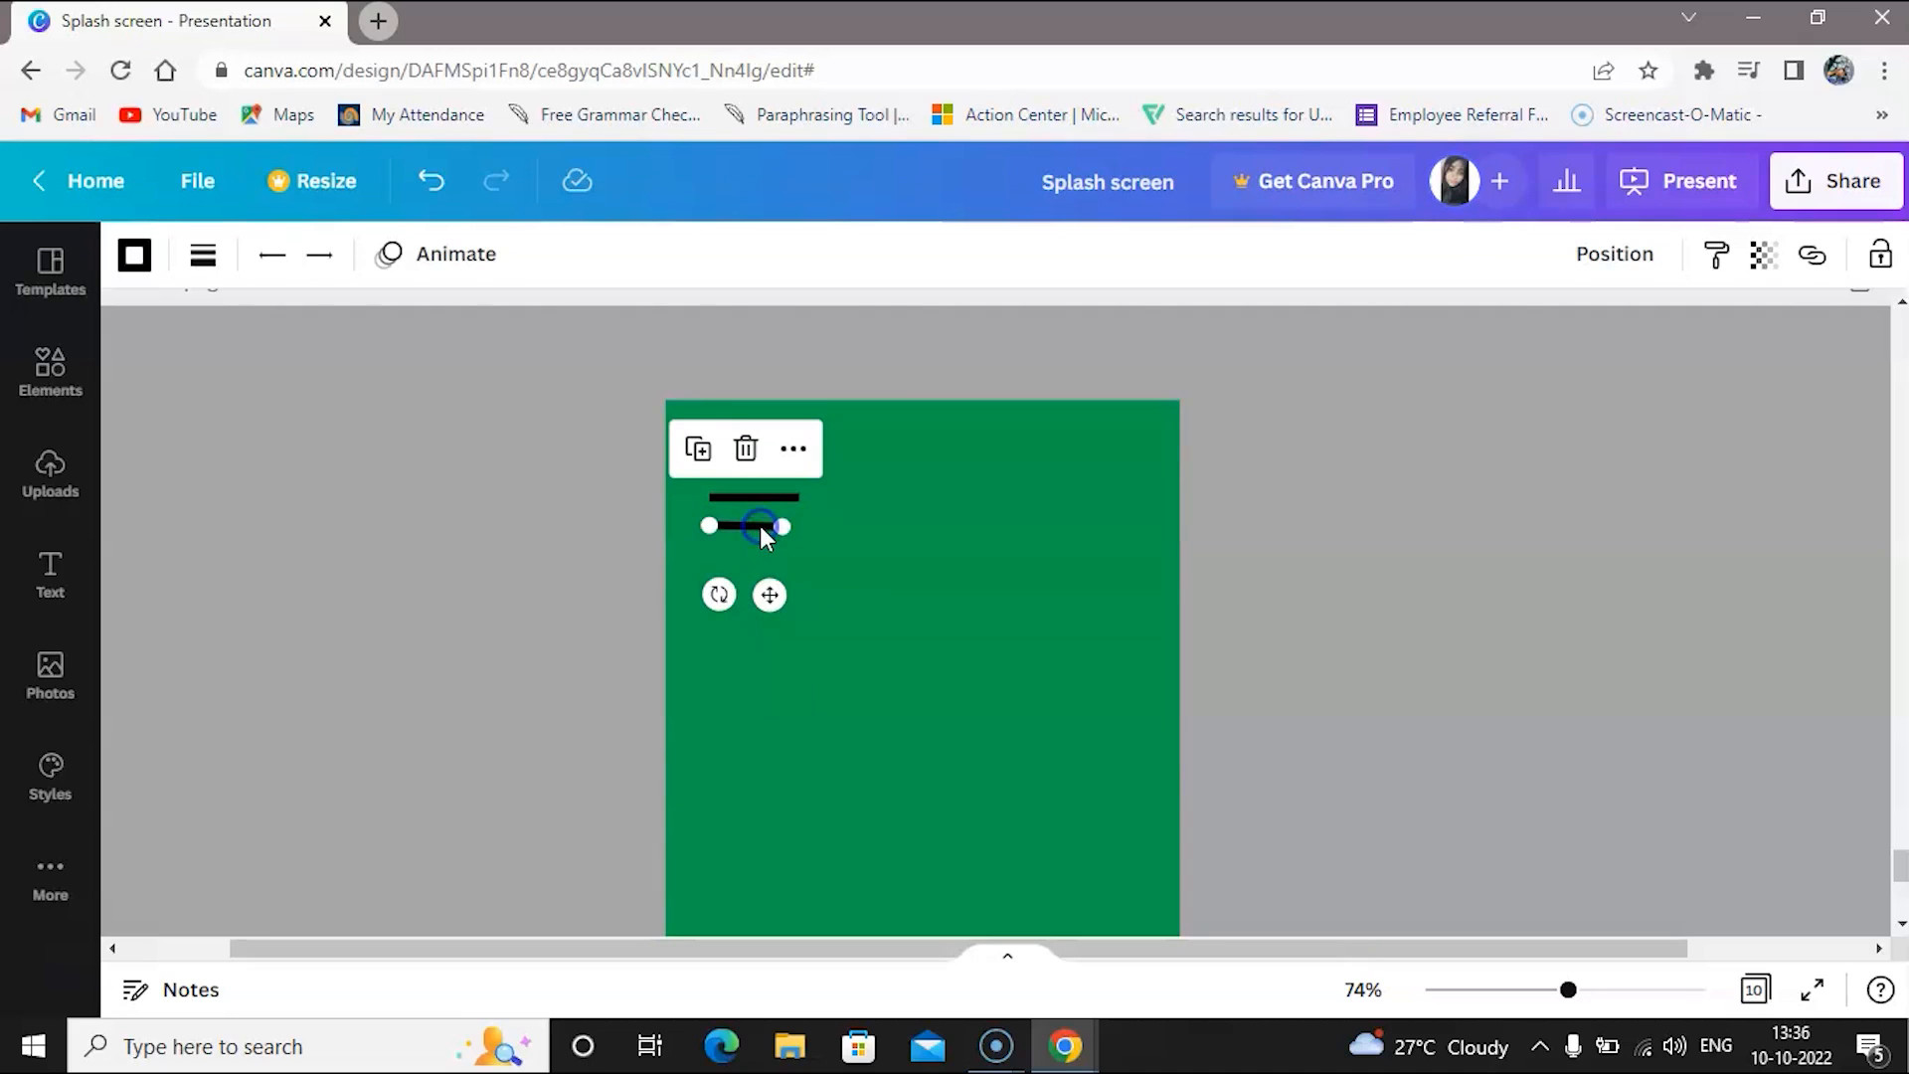
Duplicate the second line, align the copy beneath it and shorten it further to complete a three-line menu icon
key("ctrl+d")
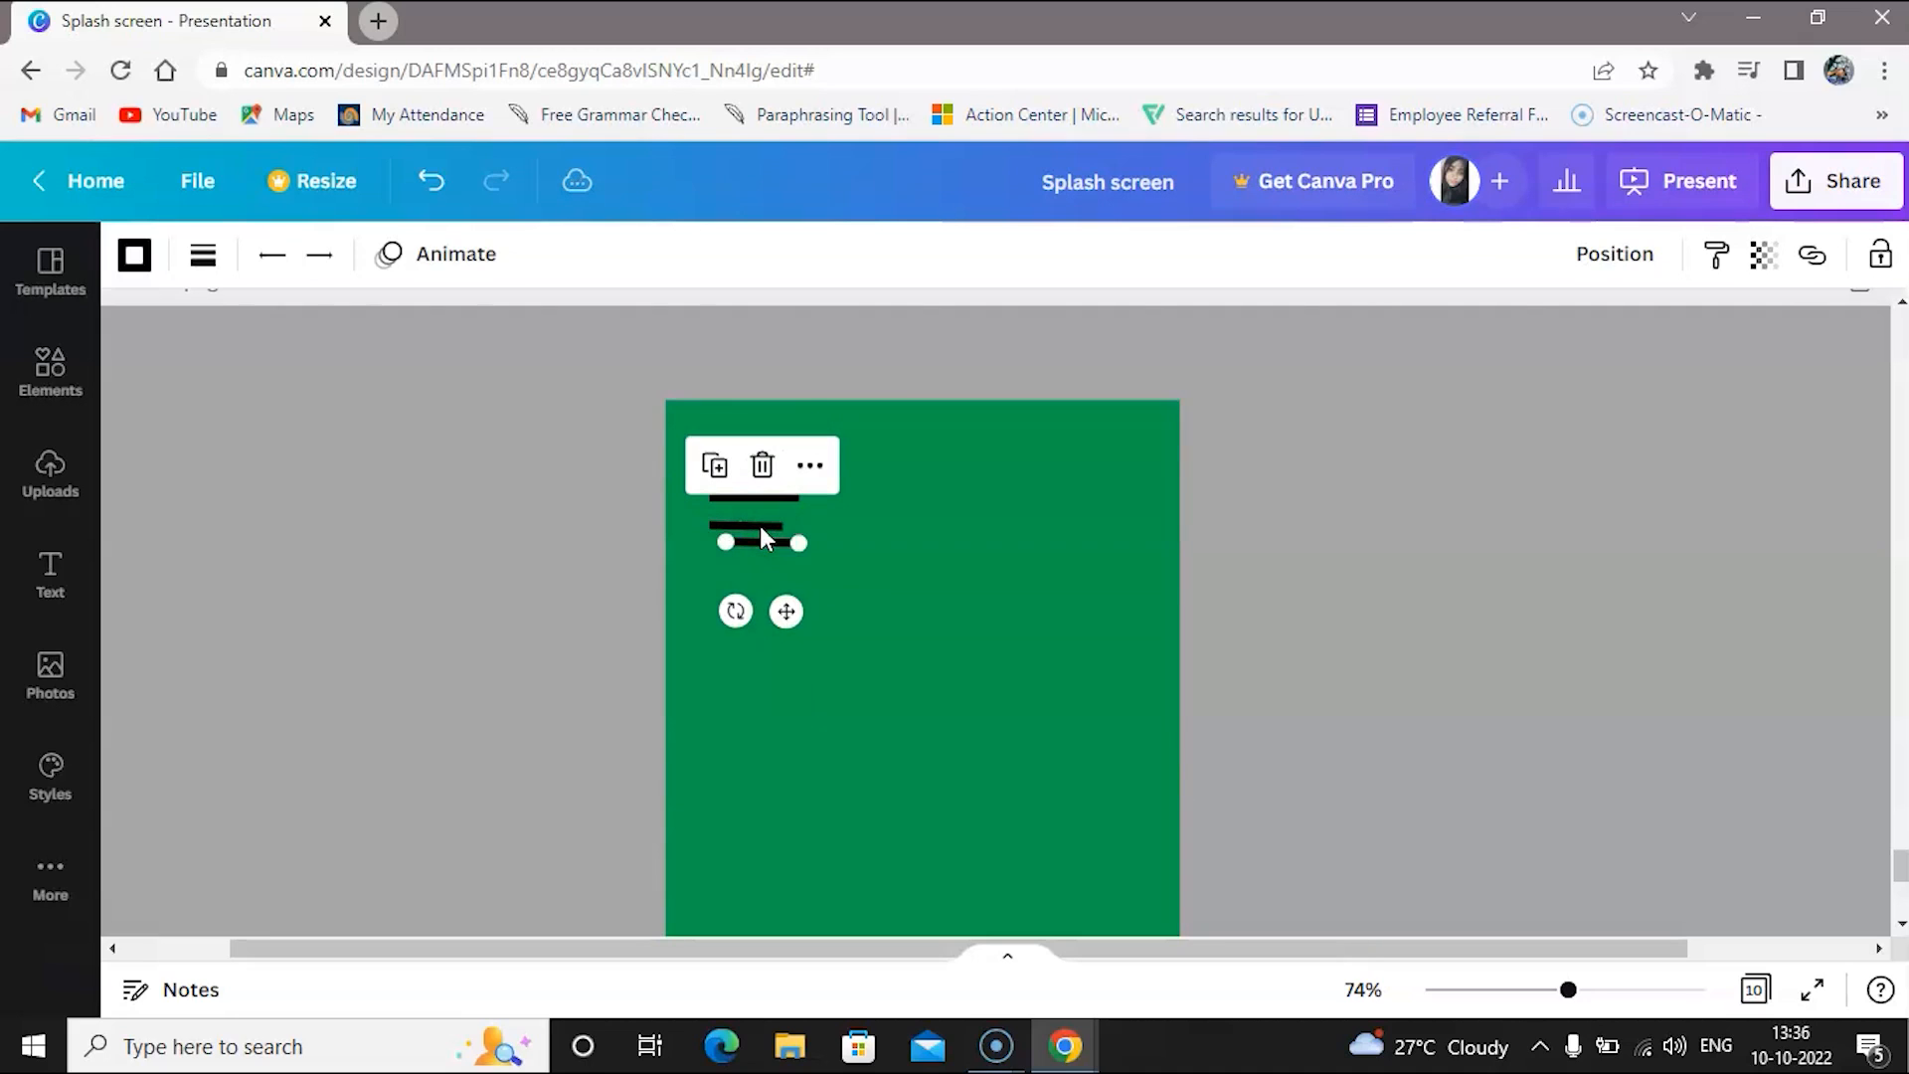
mouse_move(785, 610)
left_mouse_down()
mouse_move(769, 628)
mouse_move(767, 609)
left_mouse_up()
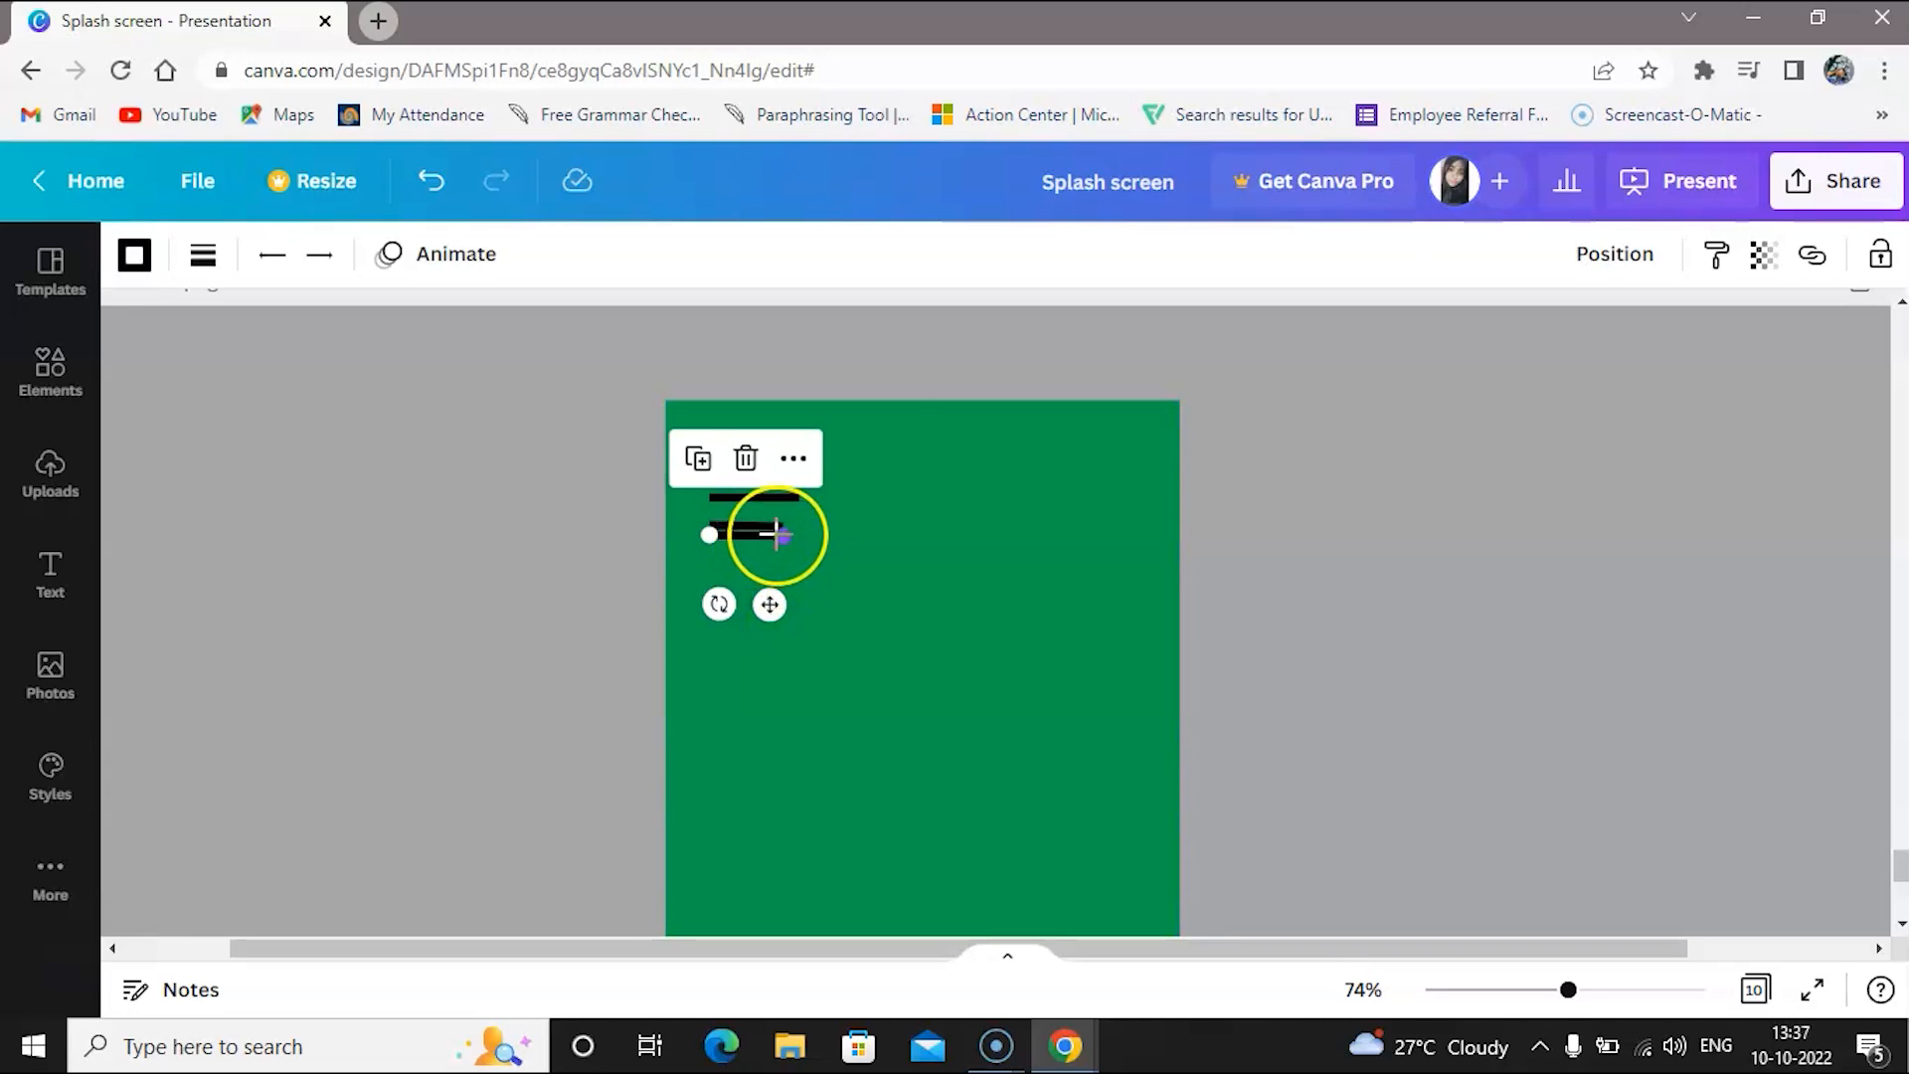
left_click_drag(764, 537, 765, 539)
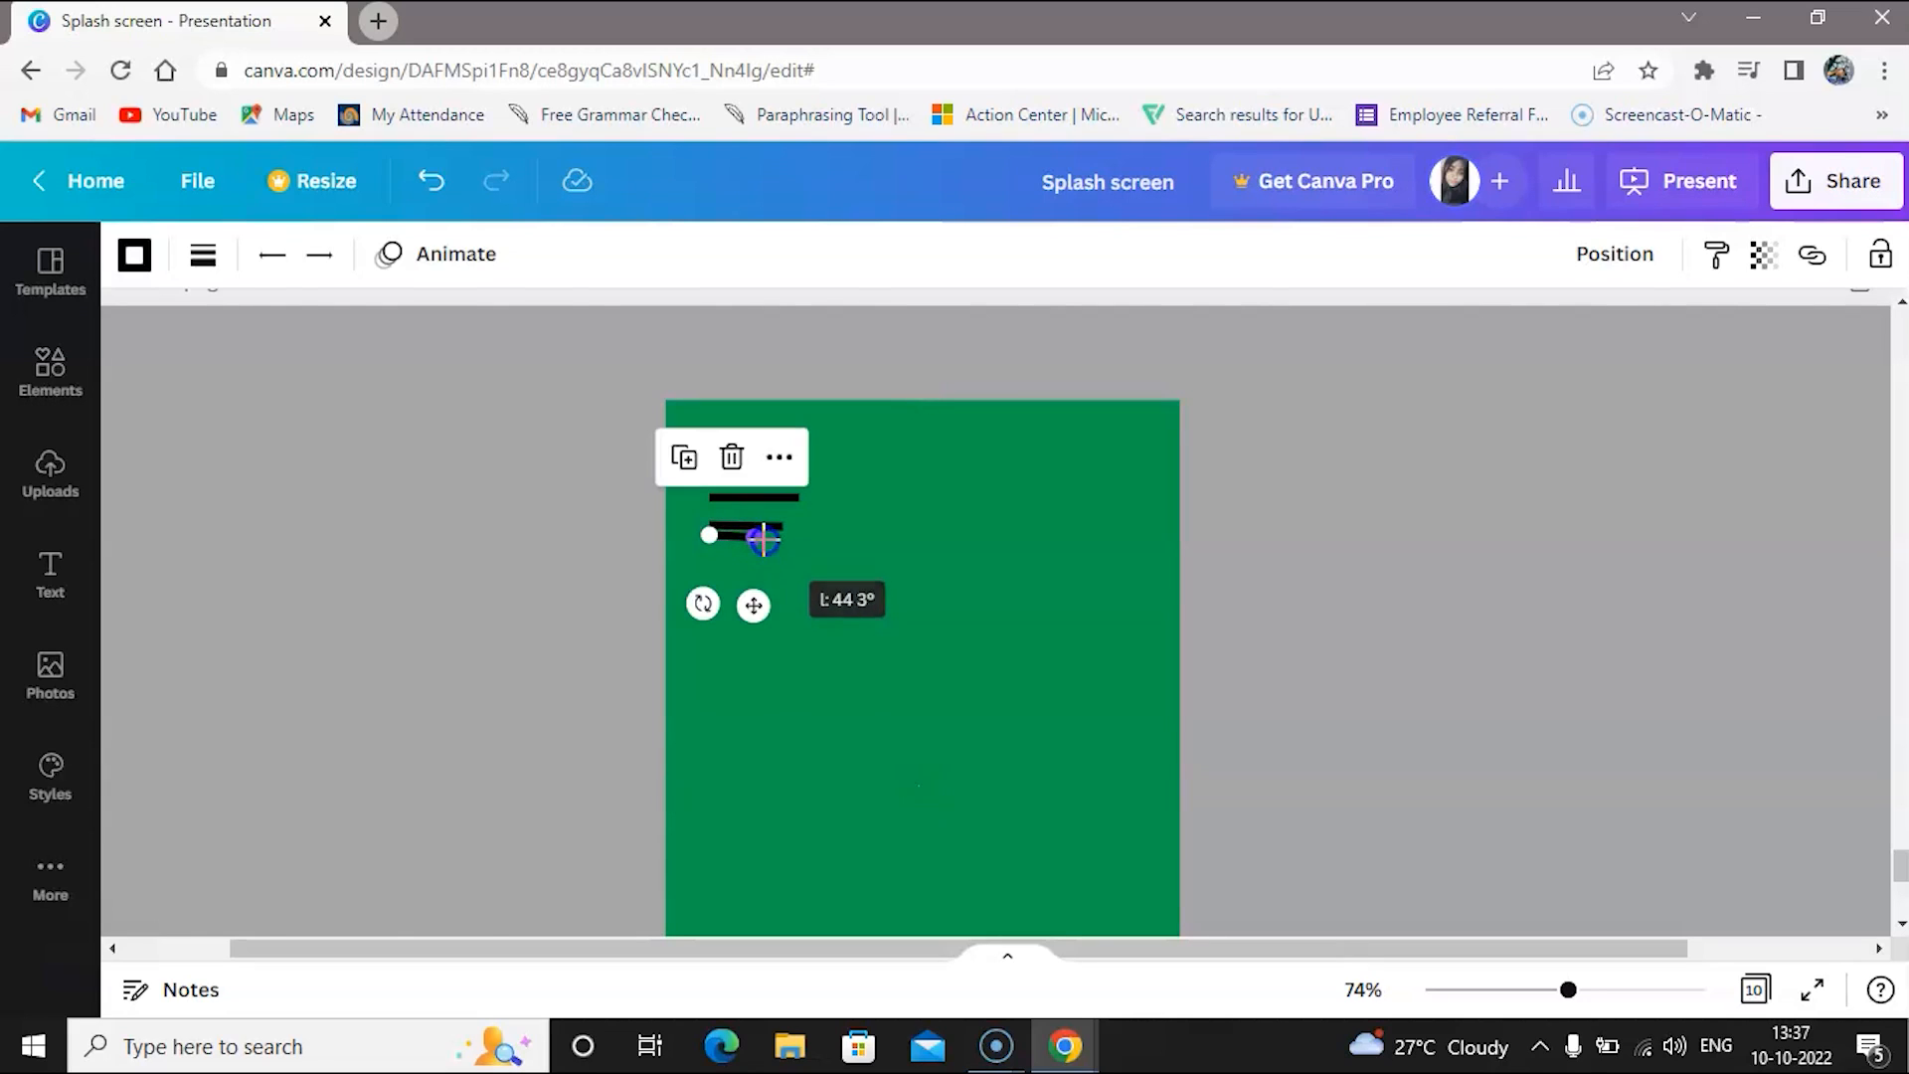
left_click(778, 647)
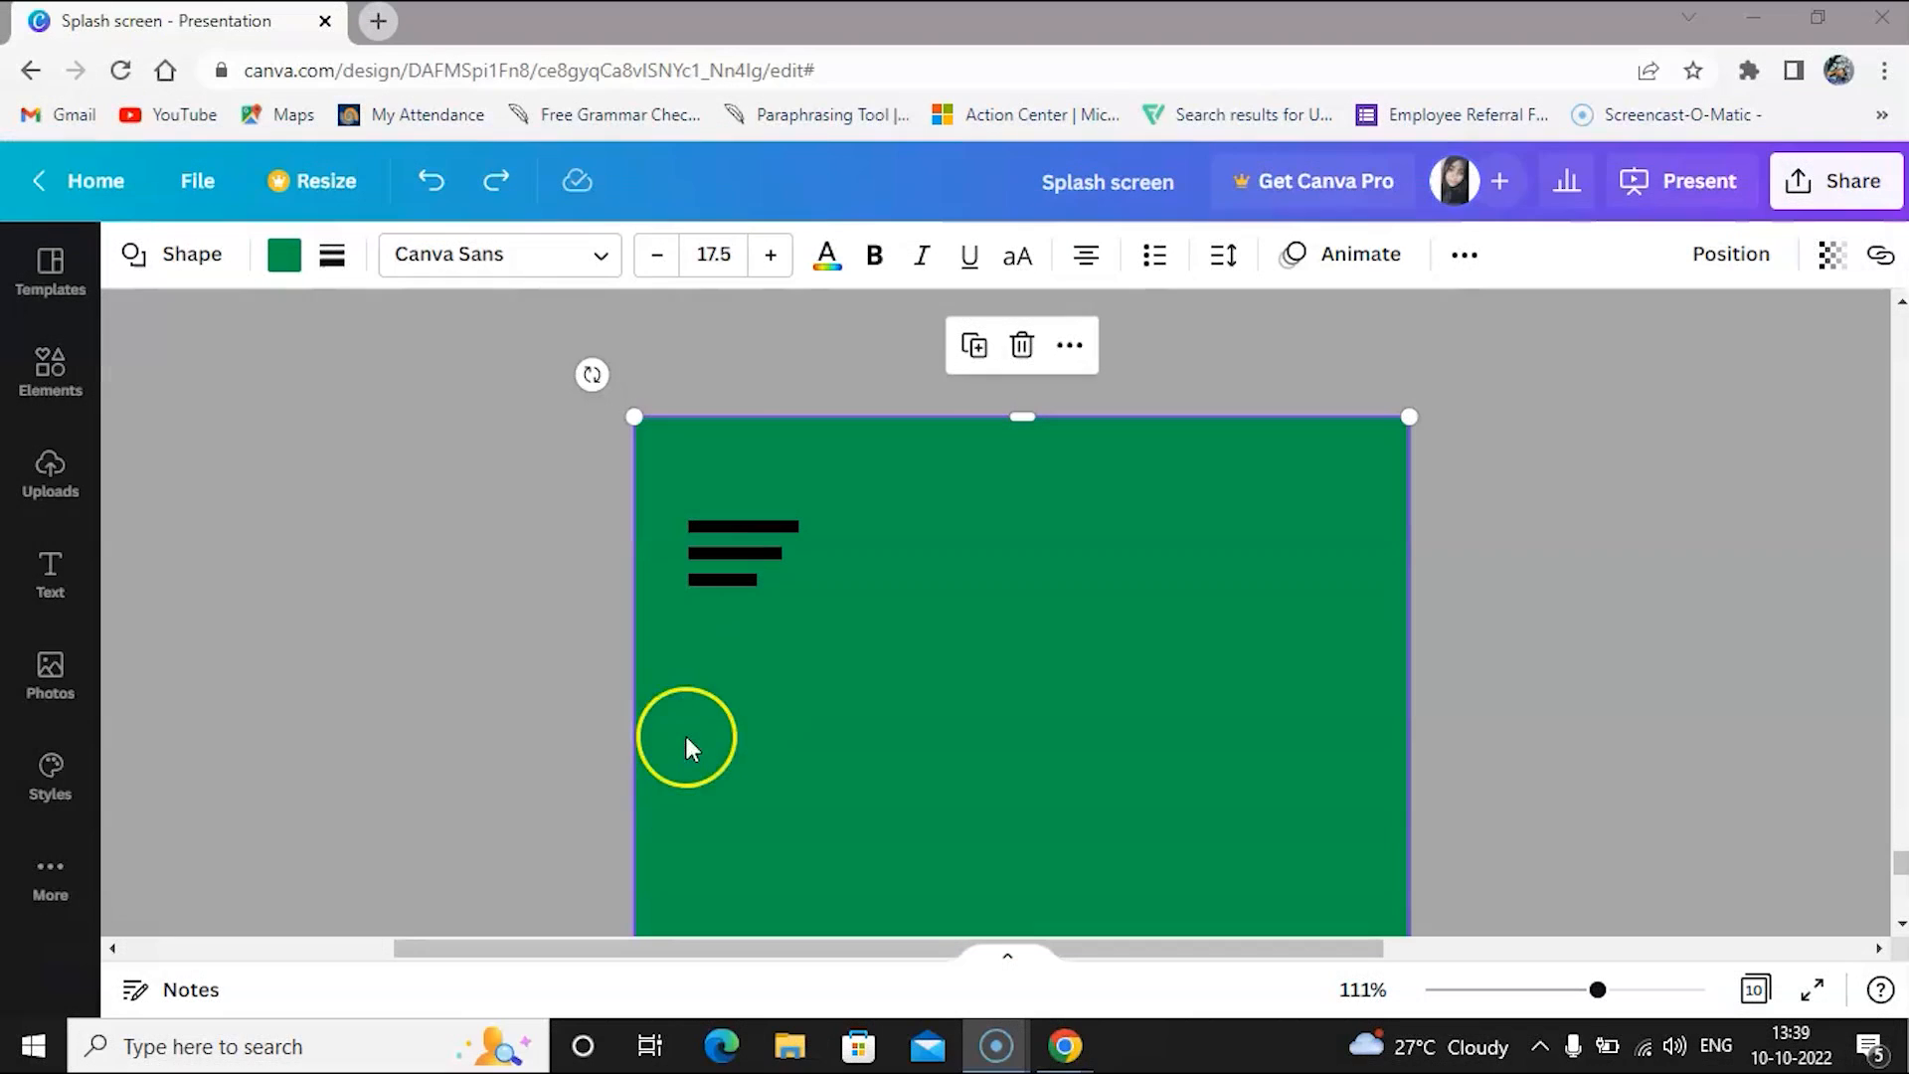
Add a subheading to page 10 and replace its placeholder text with "Workplace"
left_click(49, 572)
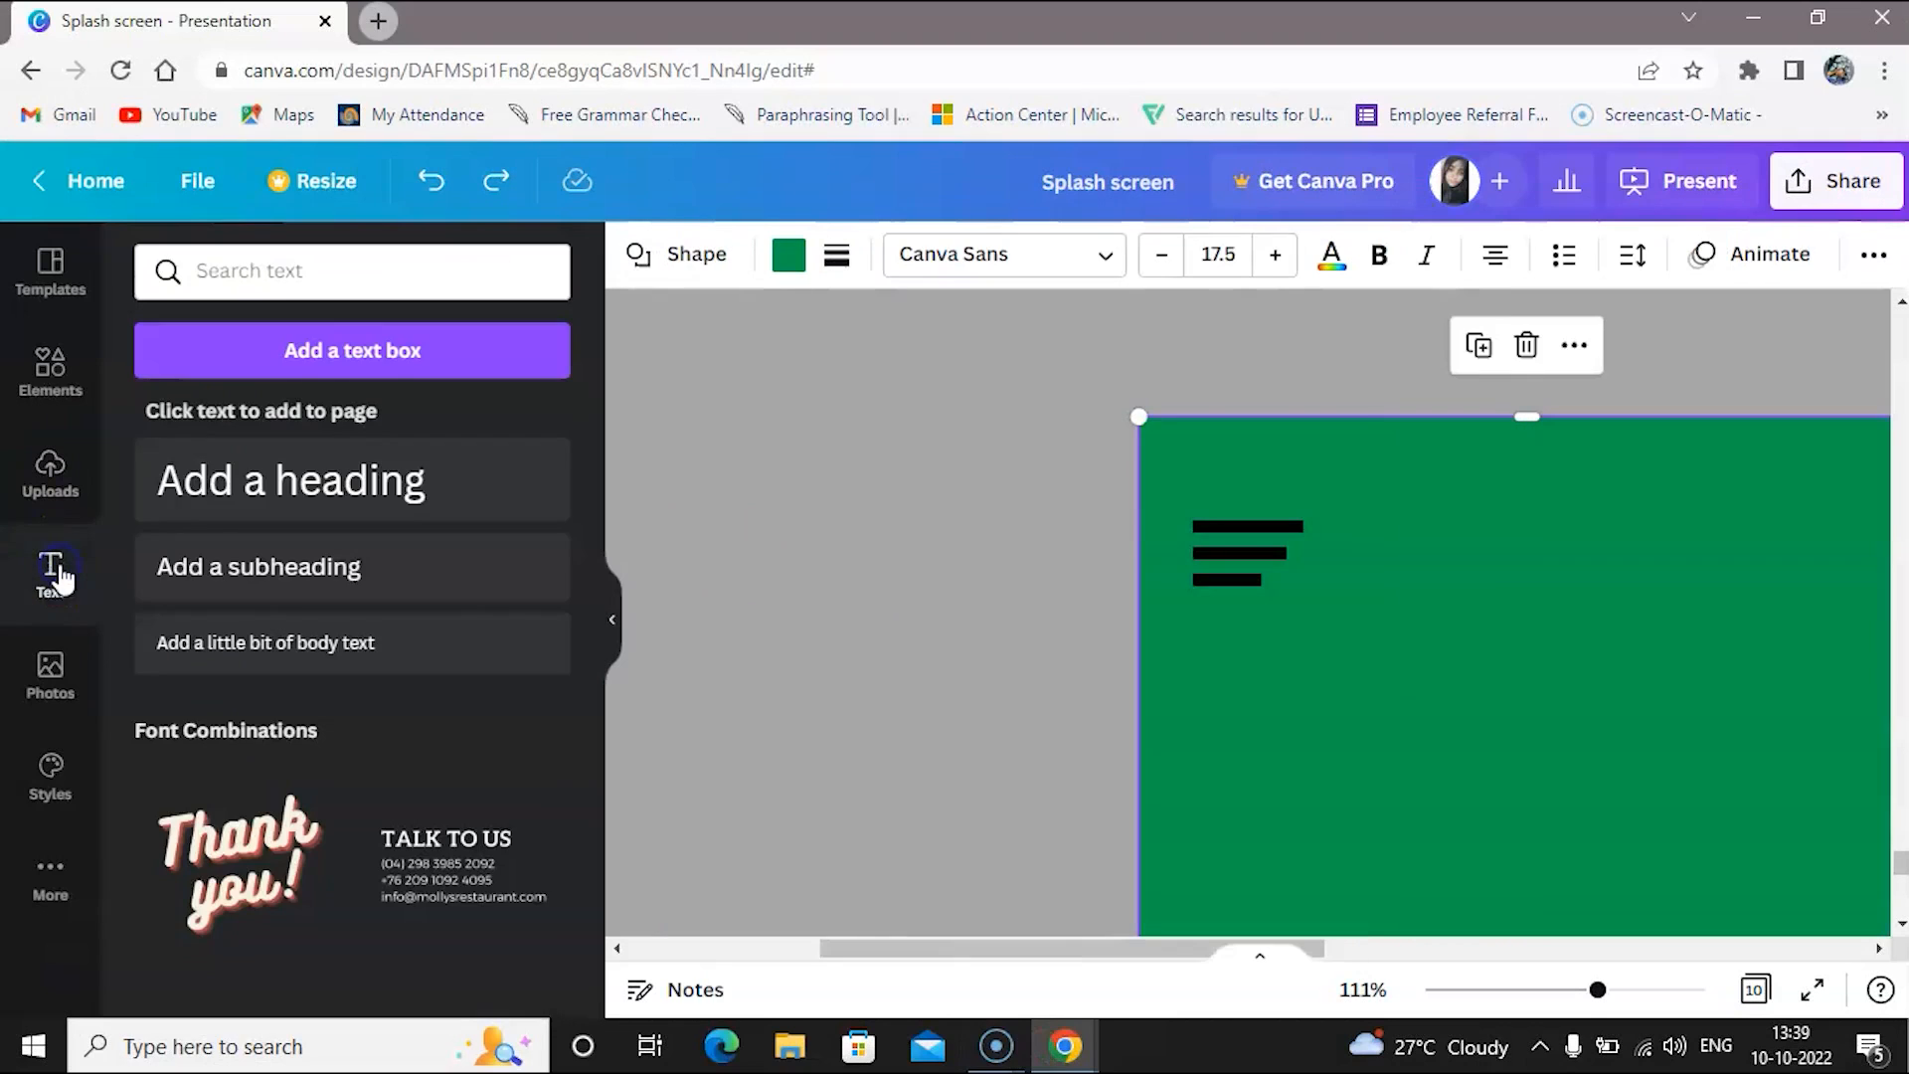
left_click(296, 563)
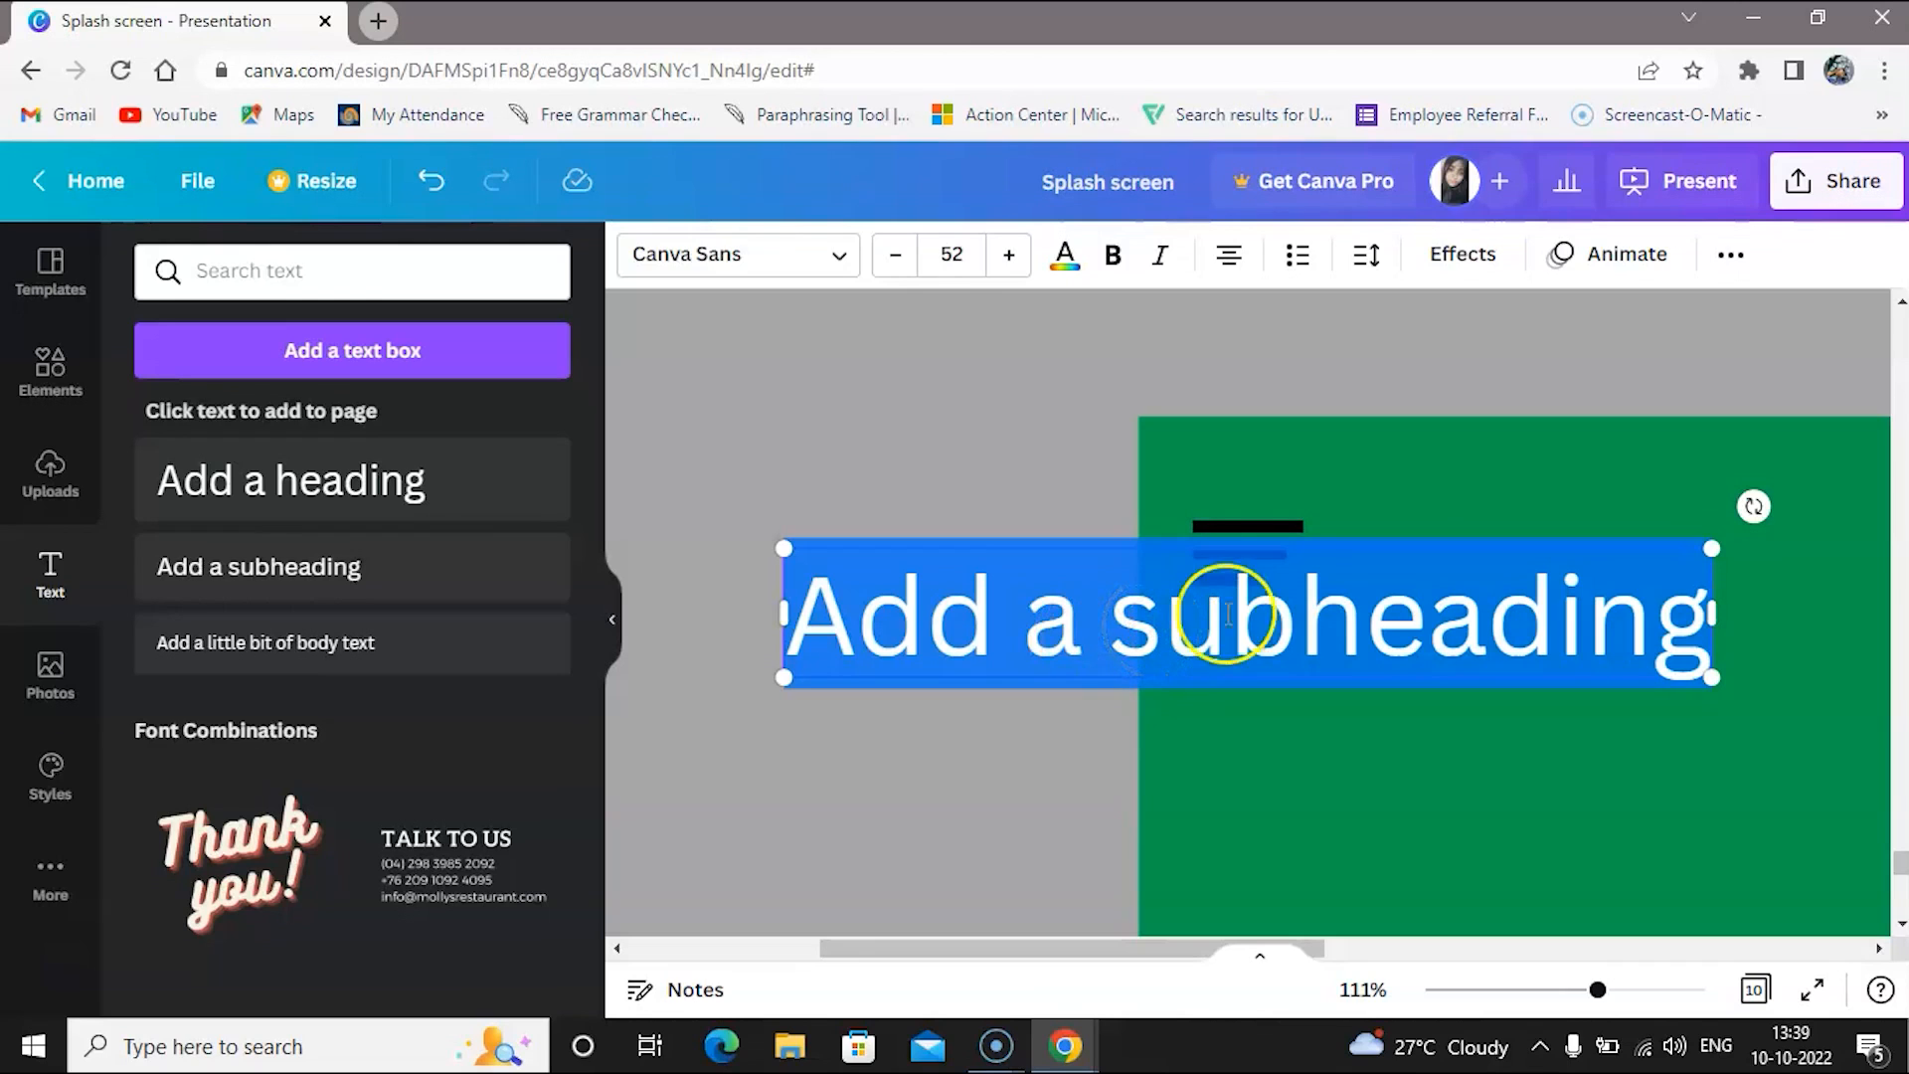
left_click_drag(1712, 615, 1697, 616)
key("BackSpace")
key("BackSpace")
key("BackSpace")
key("BackSpace")
key("BackSpace")
key("BackSpace")
key("BackSpace")
key("BackSpace")
key("BackSpace")
key("BackSpace")
key("BackSpace")
key("BackSpace")
key("BackSpace")
key("BackSpace")
key("BackSpace")
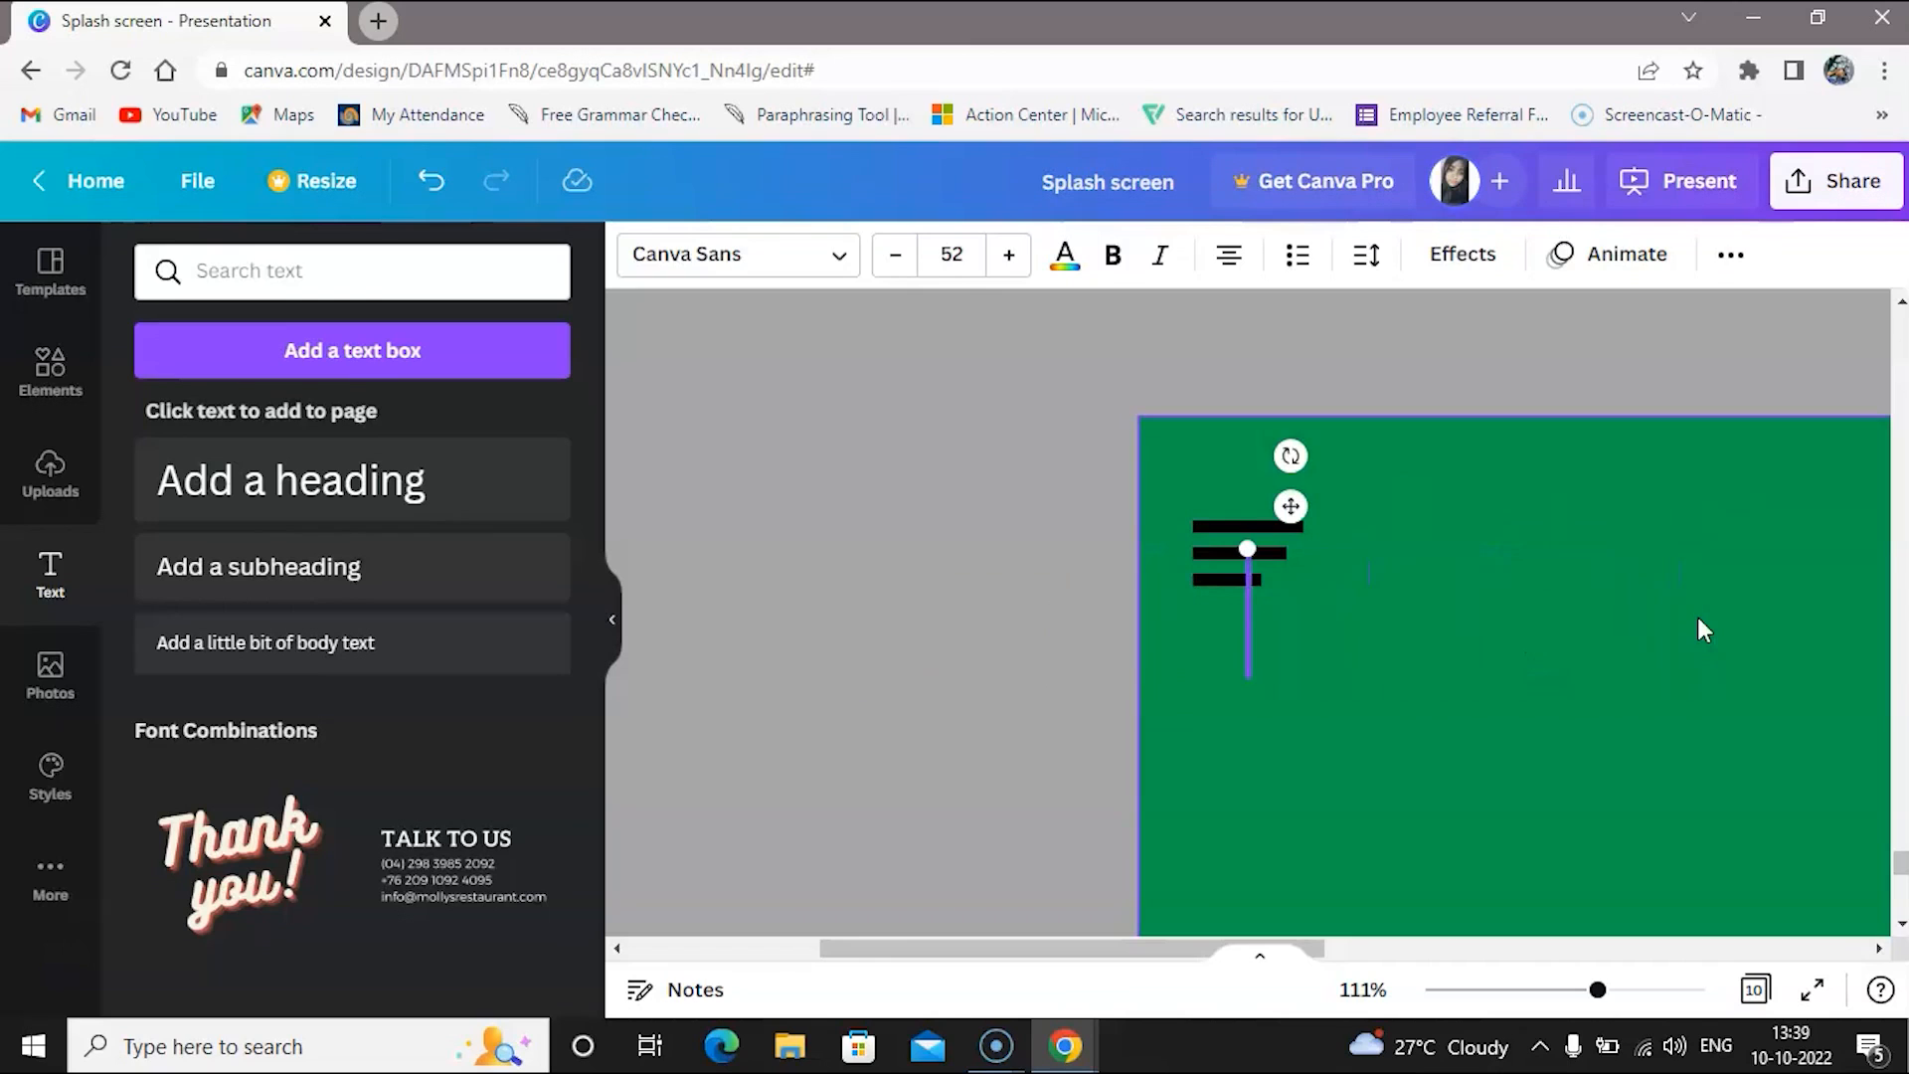
type("W")
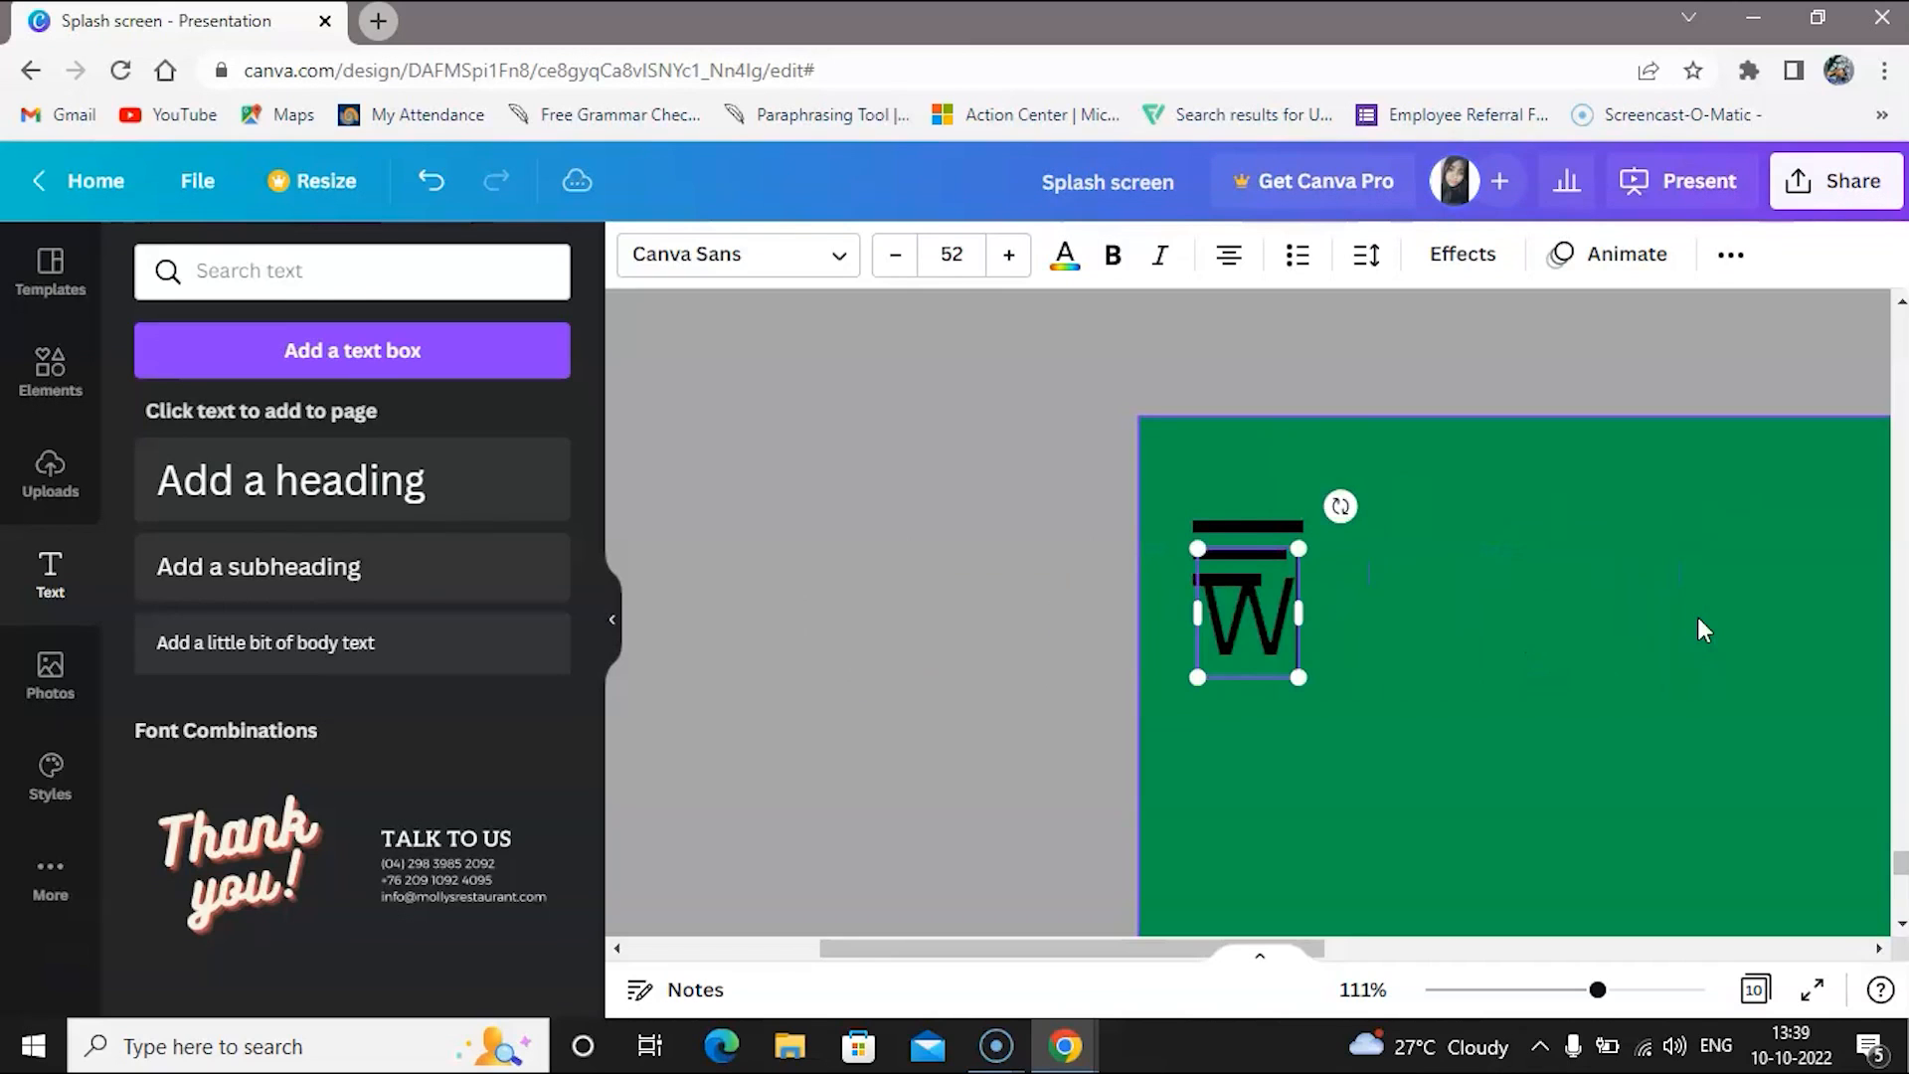
type("orkplace")
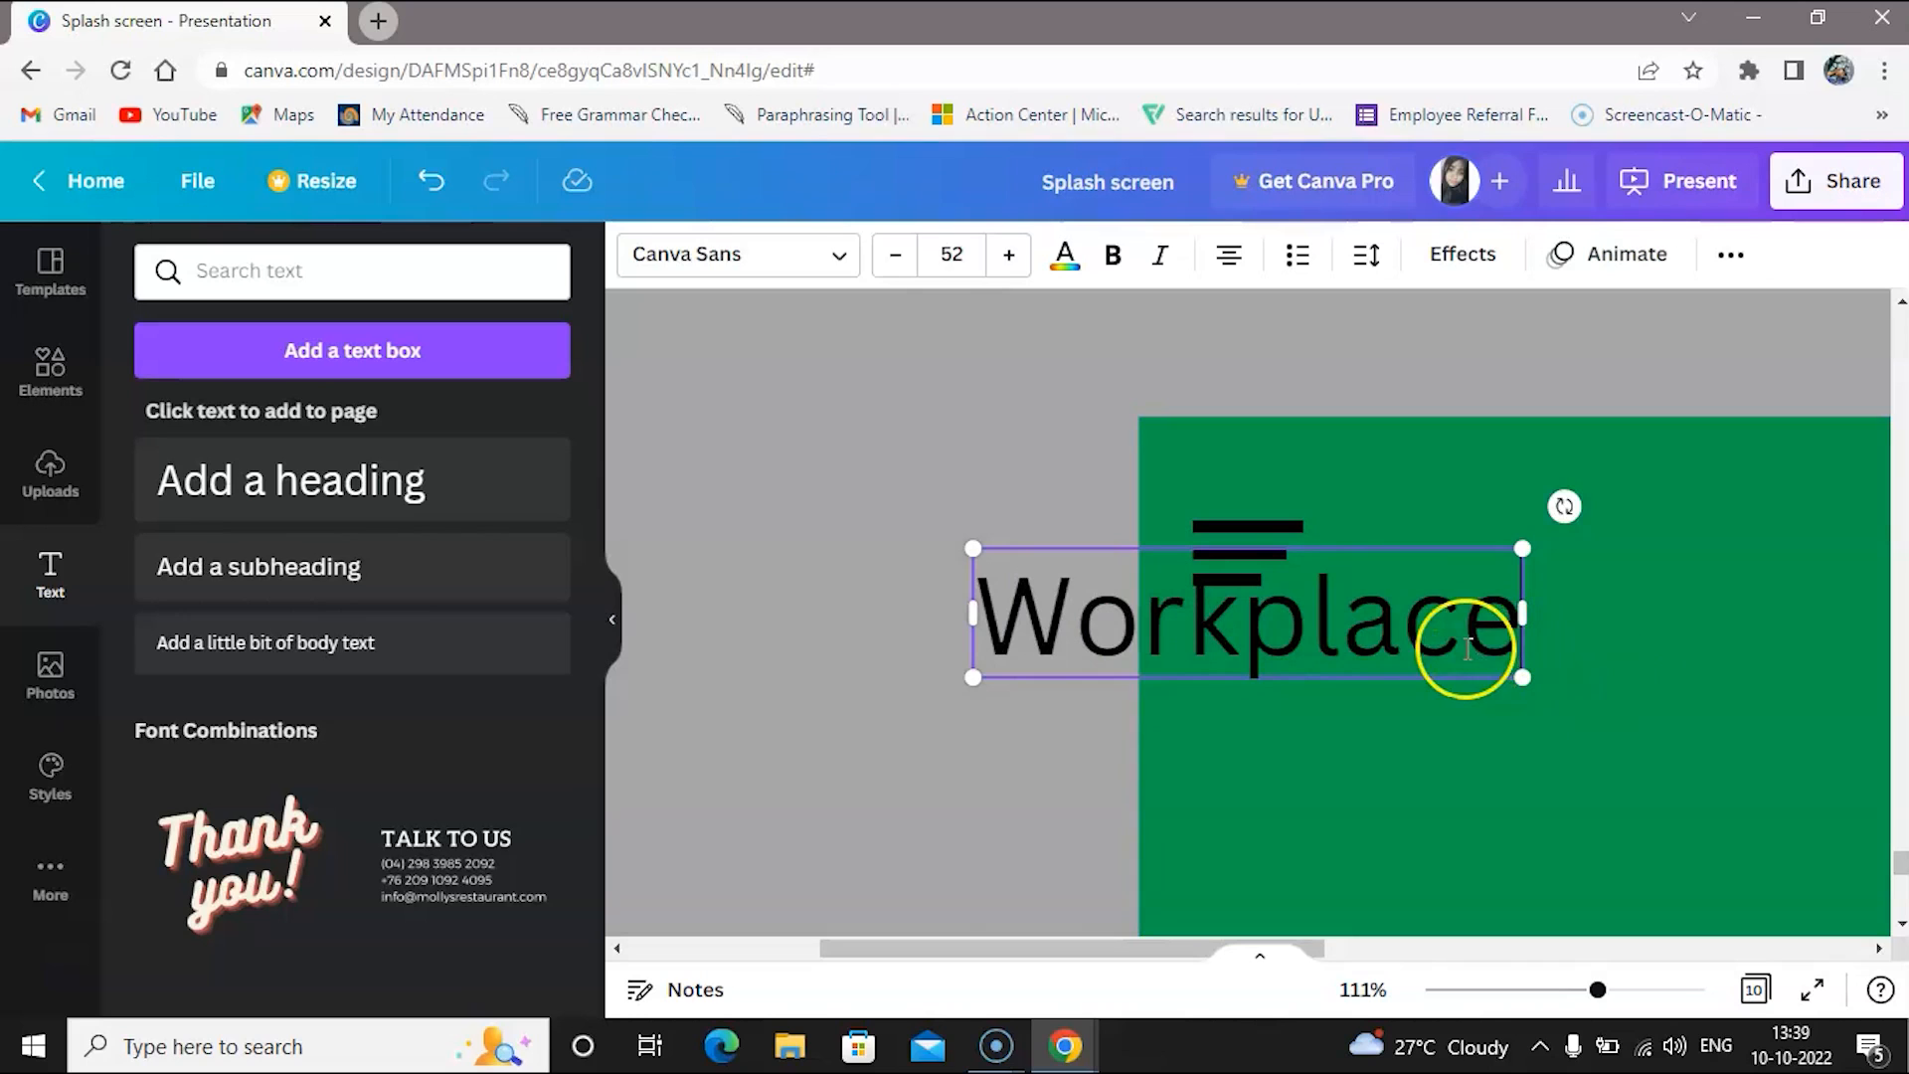
Scale the Workplace text down to size 26.6 and place it below the menu icon, aligned with the lines' left ends
left_click_drag(1524, 678, 1343, 661)
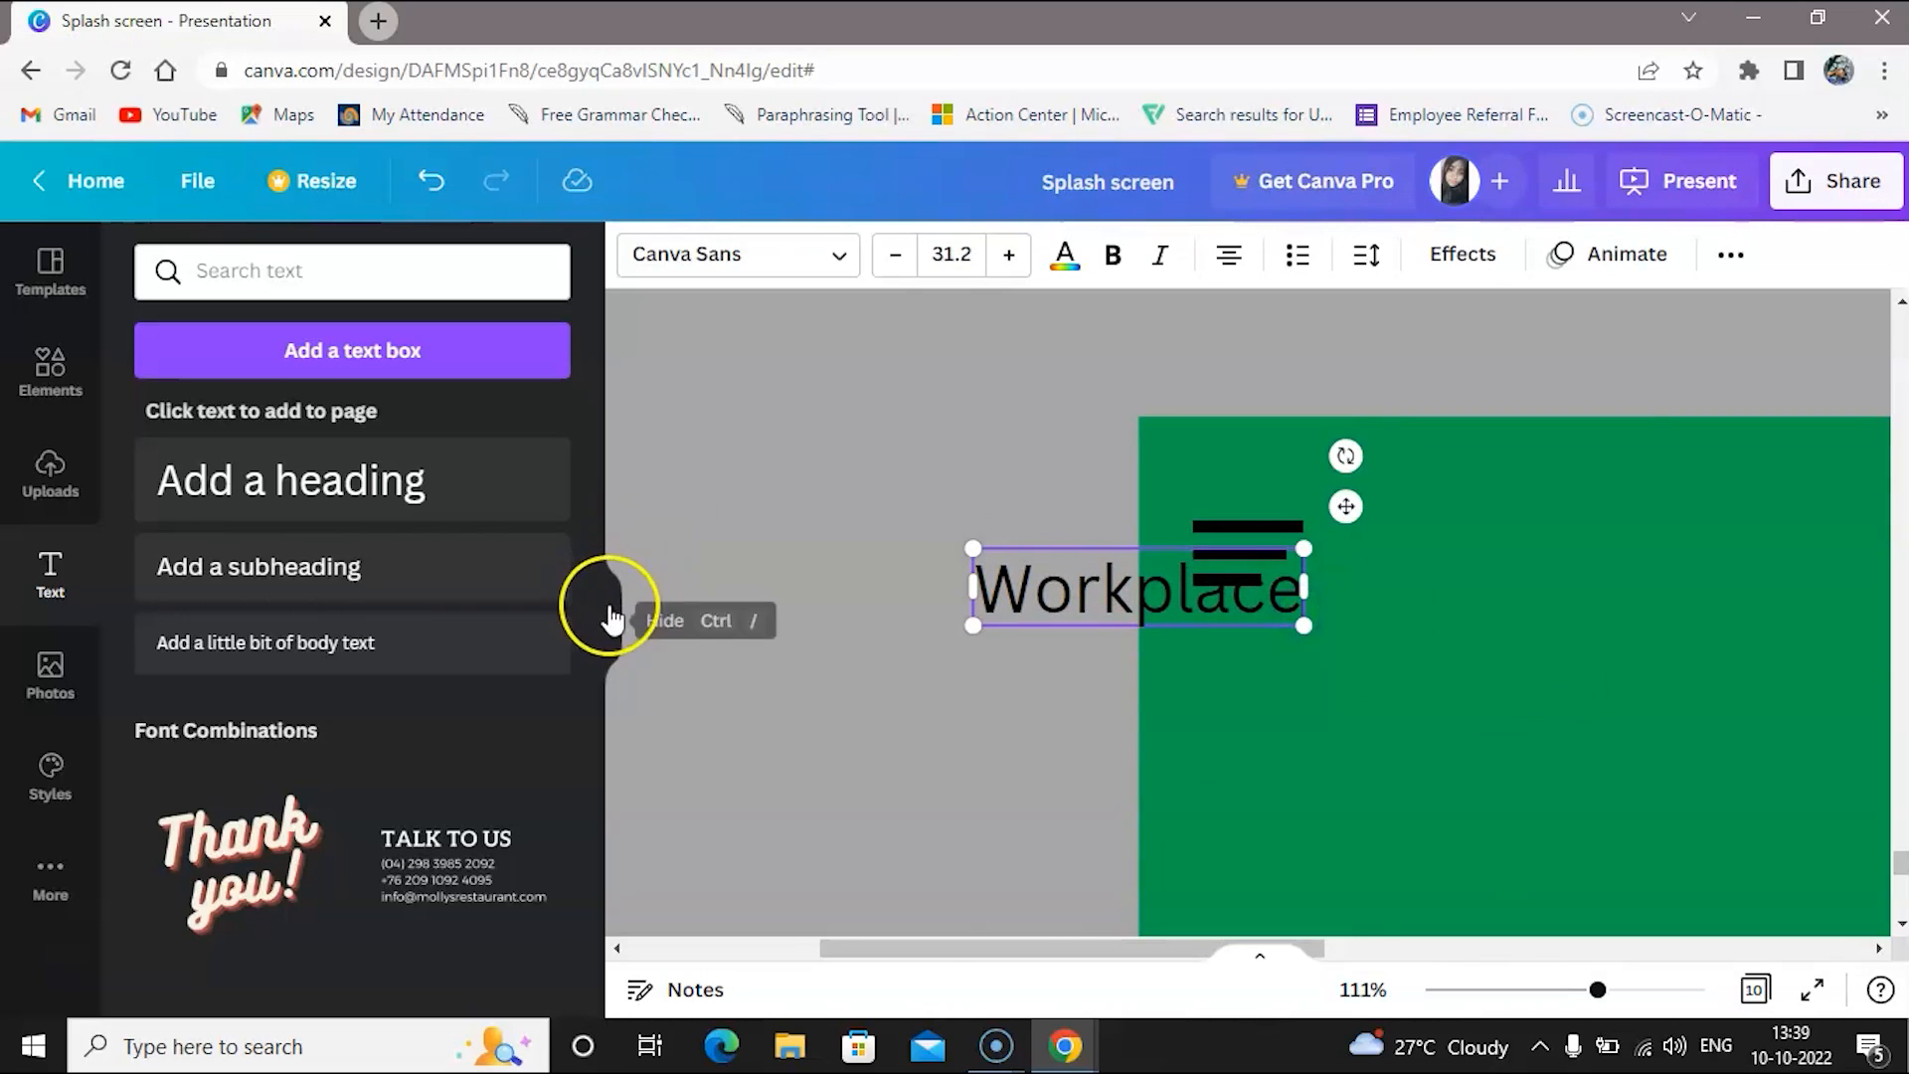
left_click(612, 620)
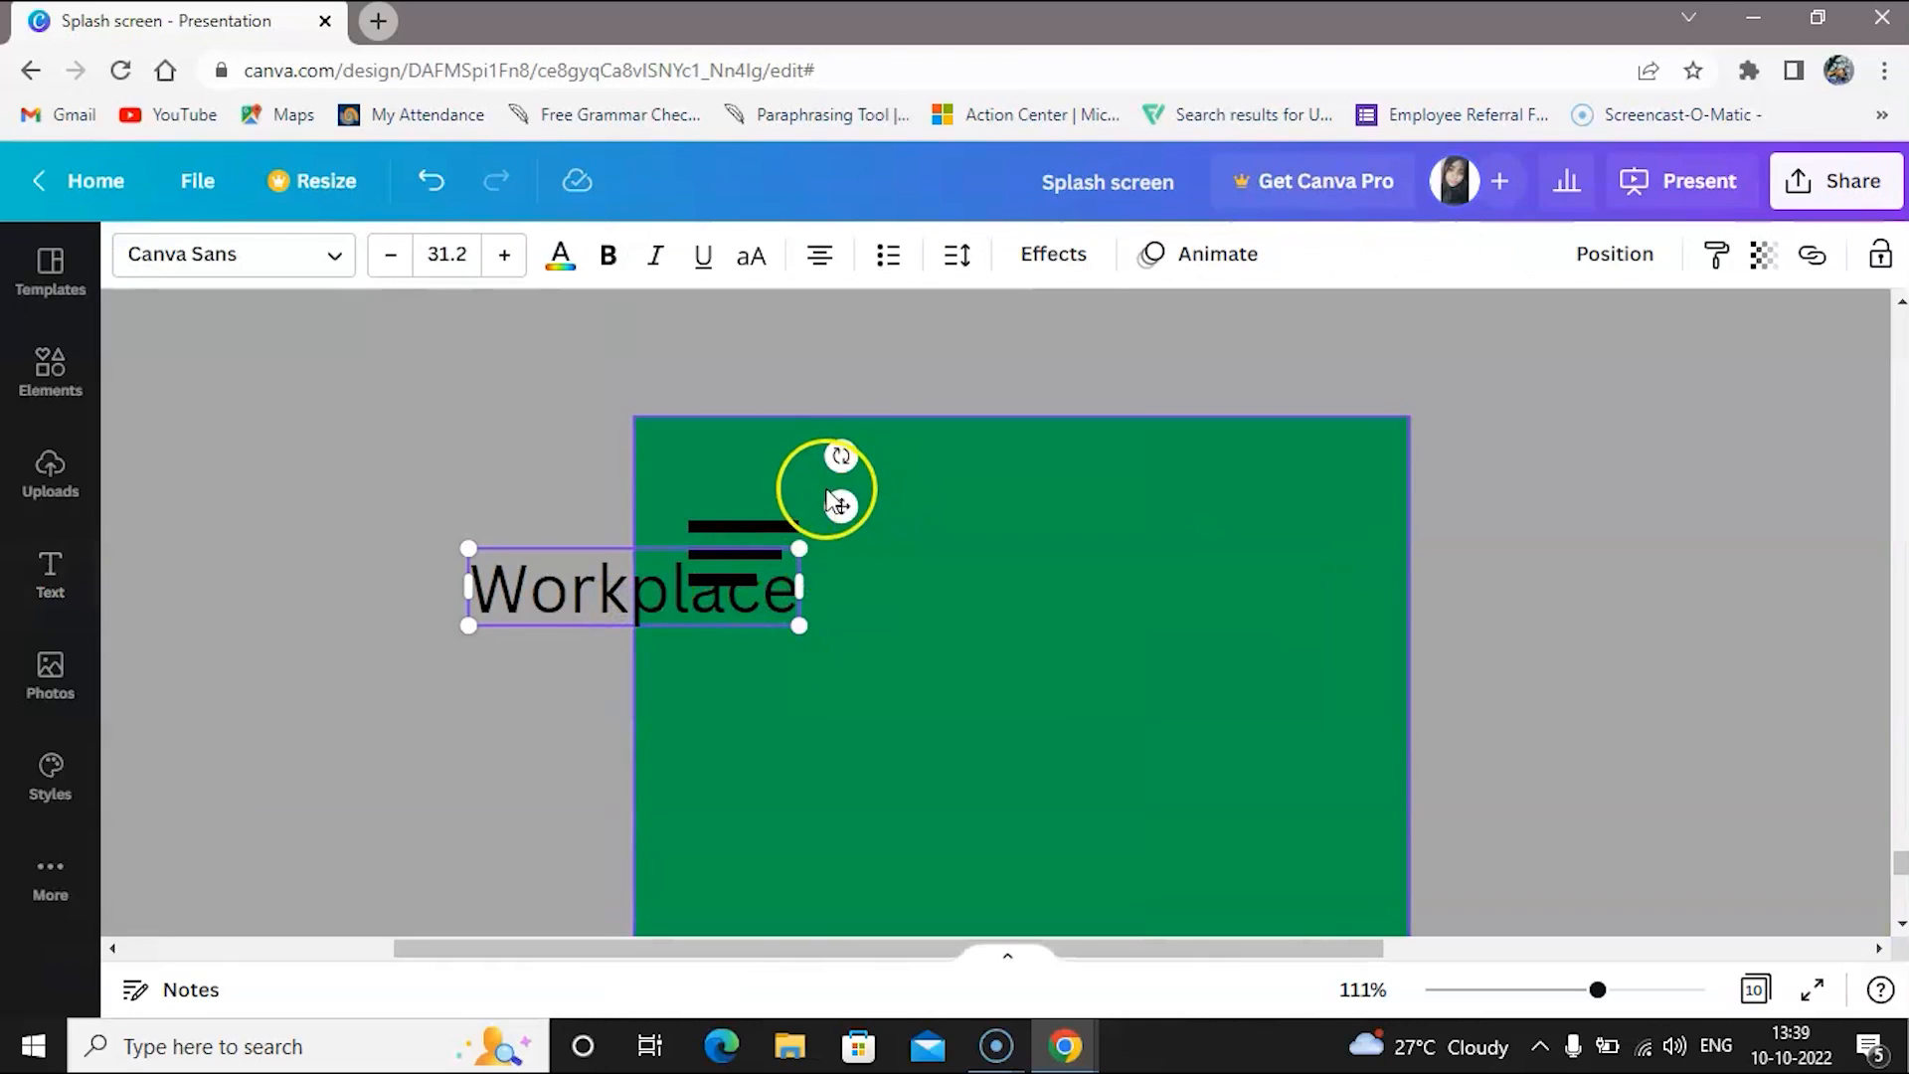
left_click_drag(841, 505, 1084, 584)
left_click_drag(1040, 707, 944, 669)
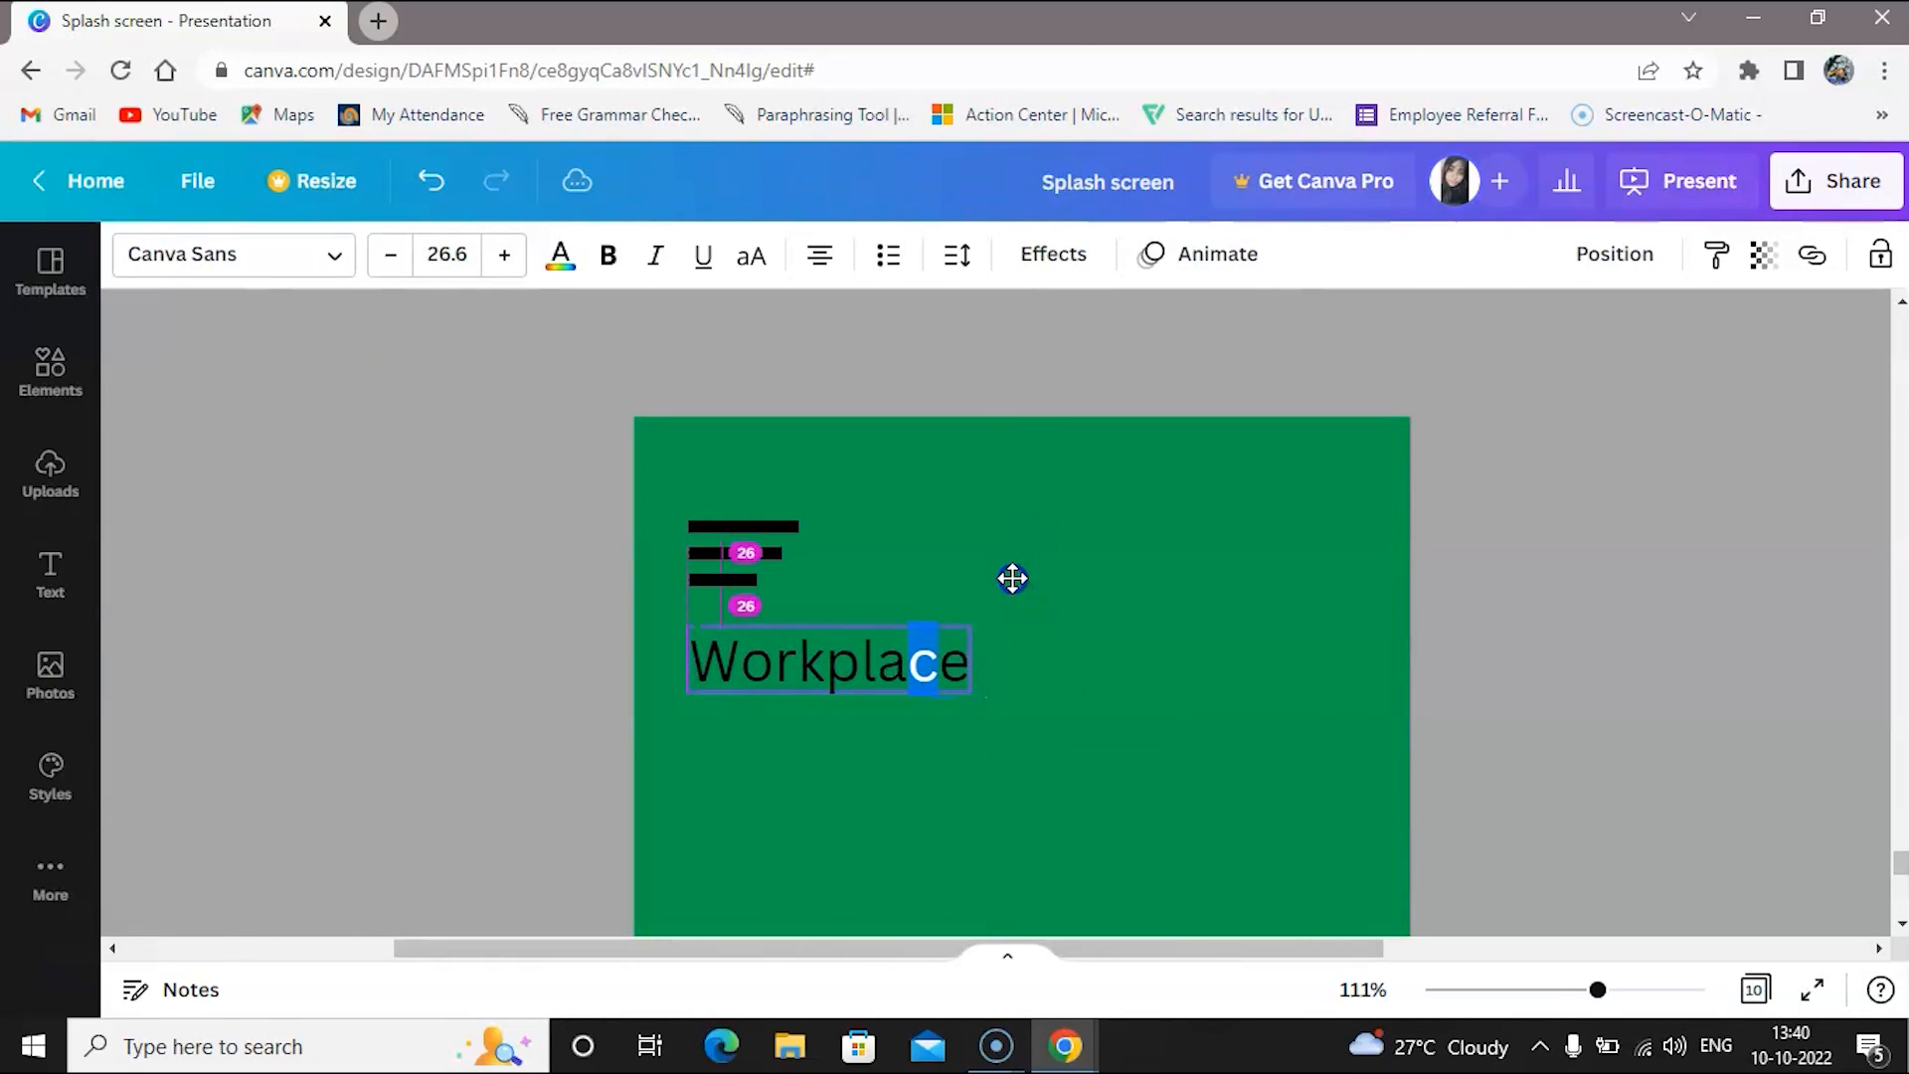
left_click(1030, 654)
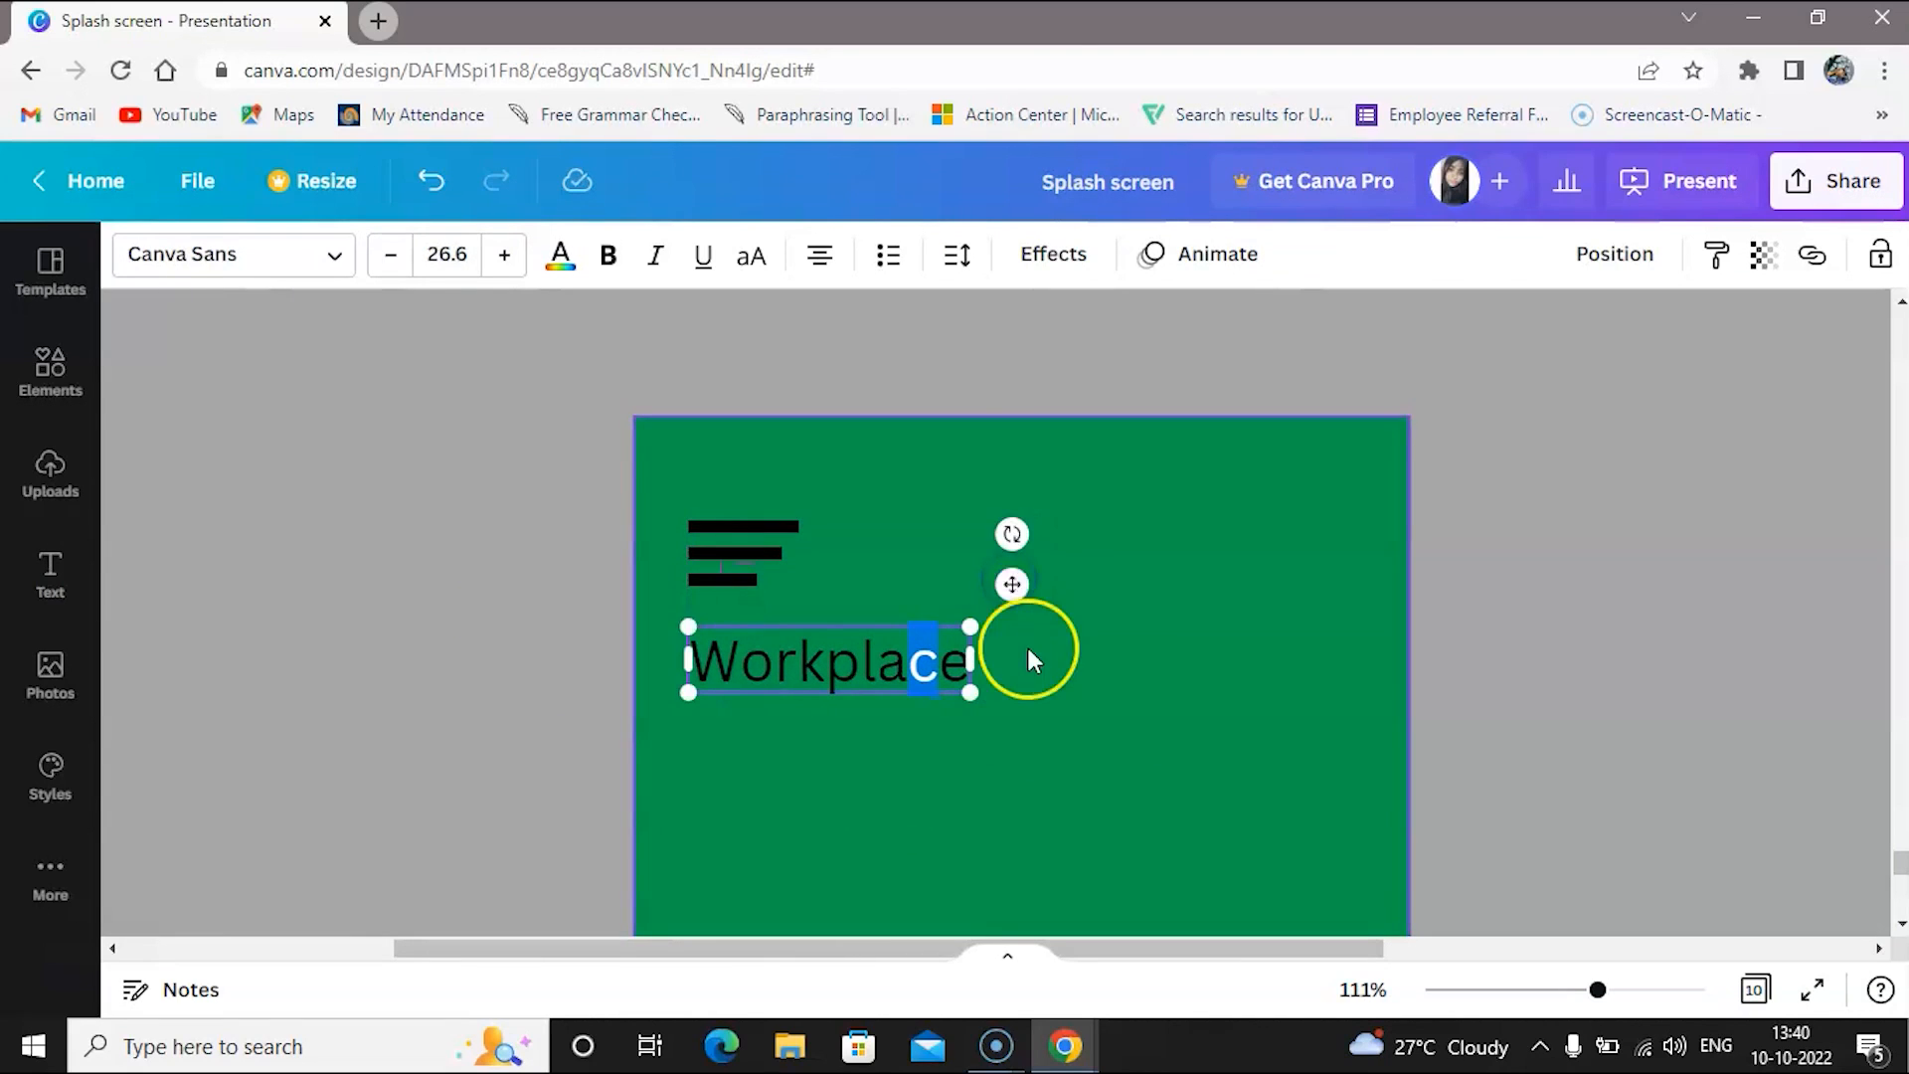
Make the whole Workplace heading bold
left_click(855, 646)
double_click(873, 665)
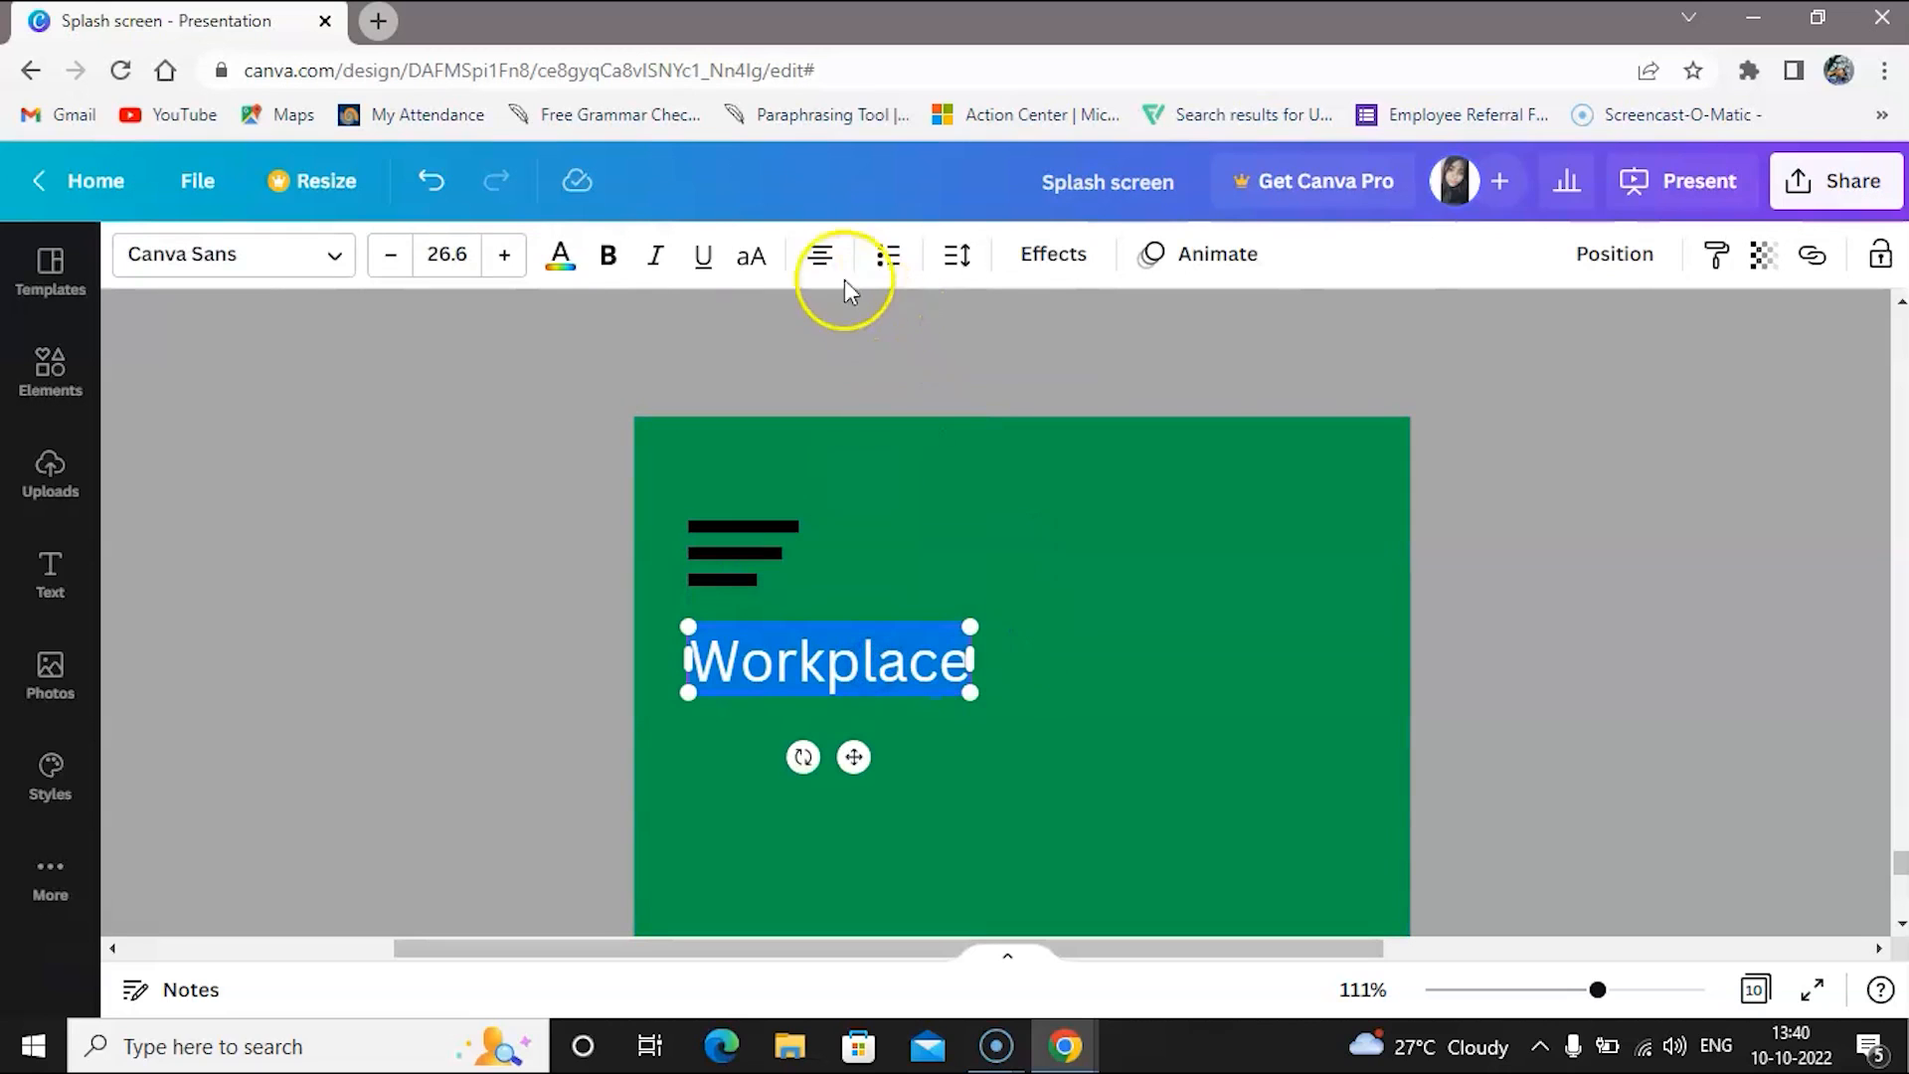
left_click(609, 257)
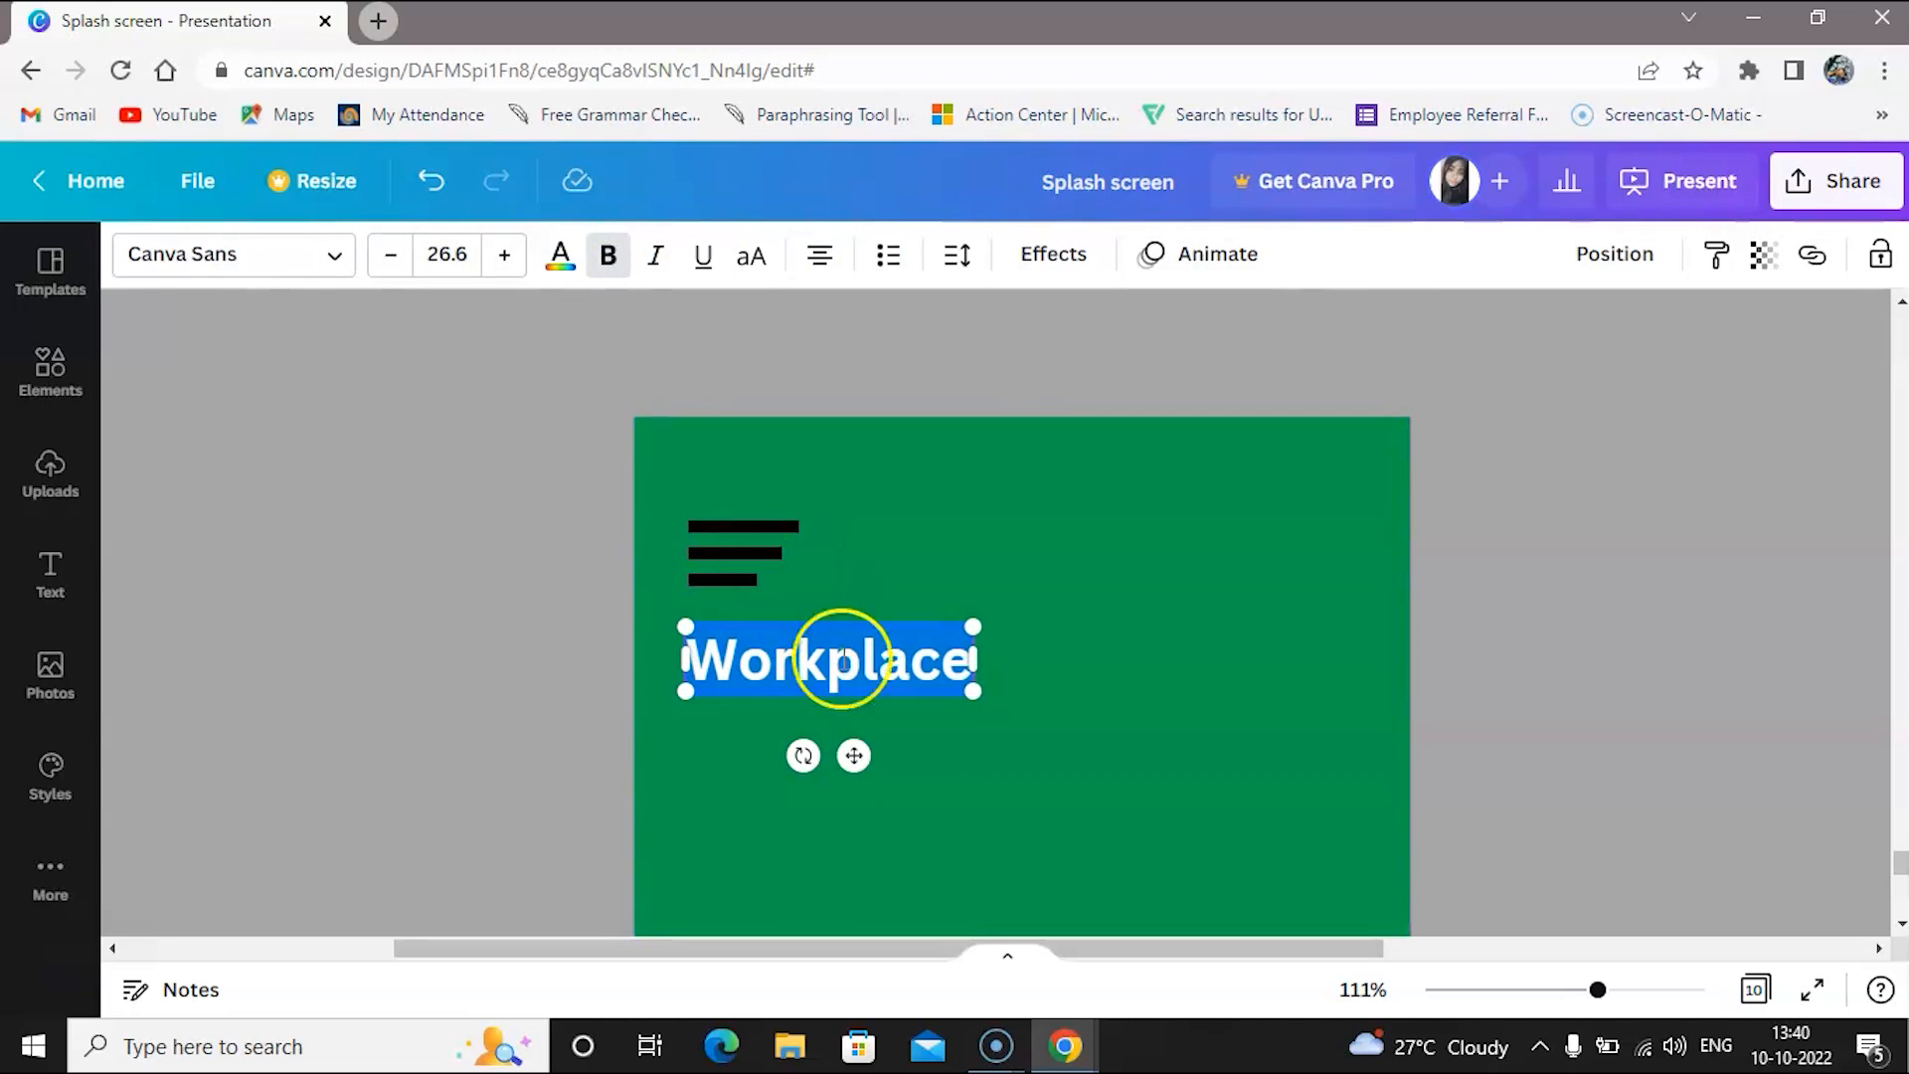
left_click(929, 718)
left_click(944, 688)
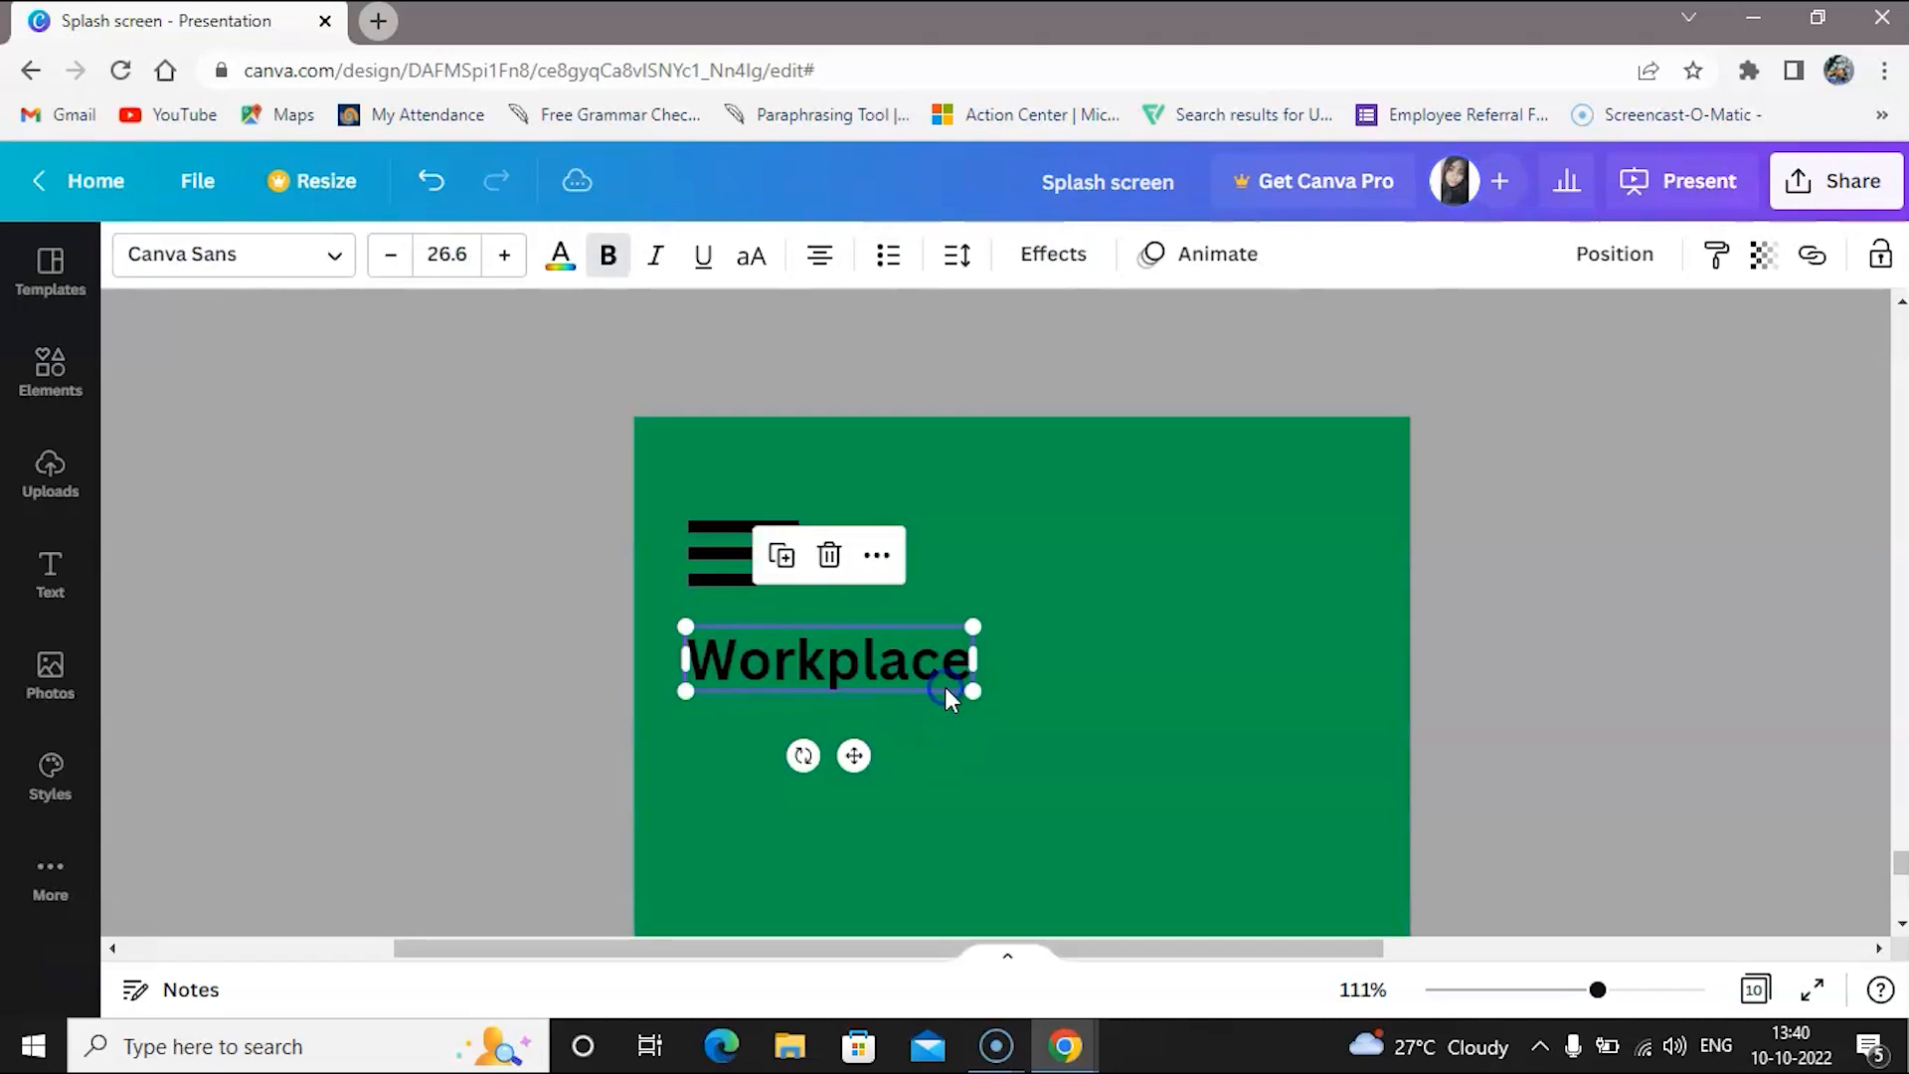
Shrink the Workplace heading to about size 23.2 and move it slightly closer beneath the menu icon
left_click_drag(966, 688, 930, 681)
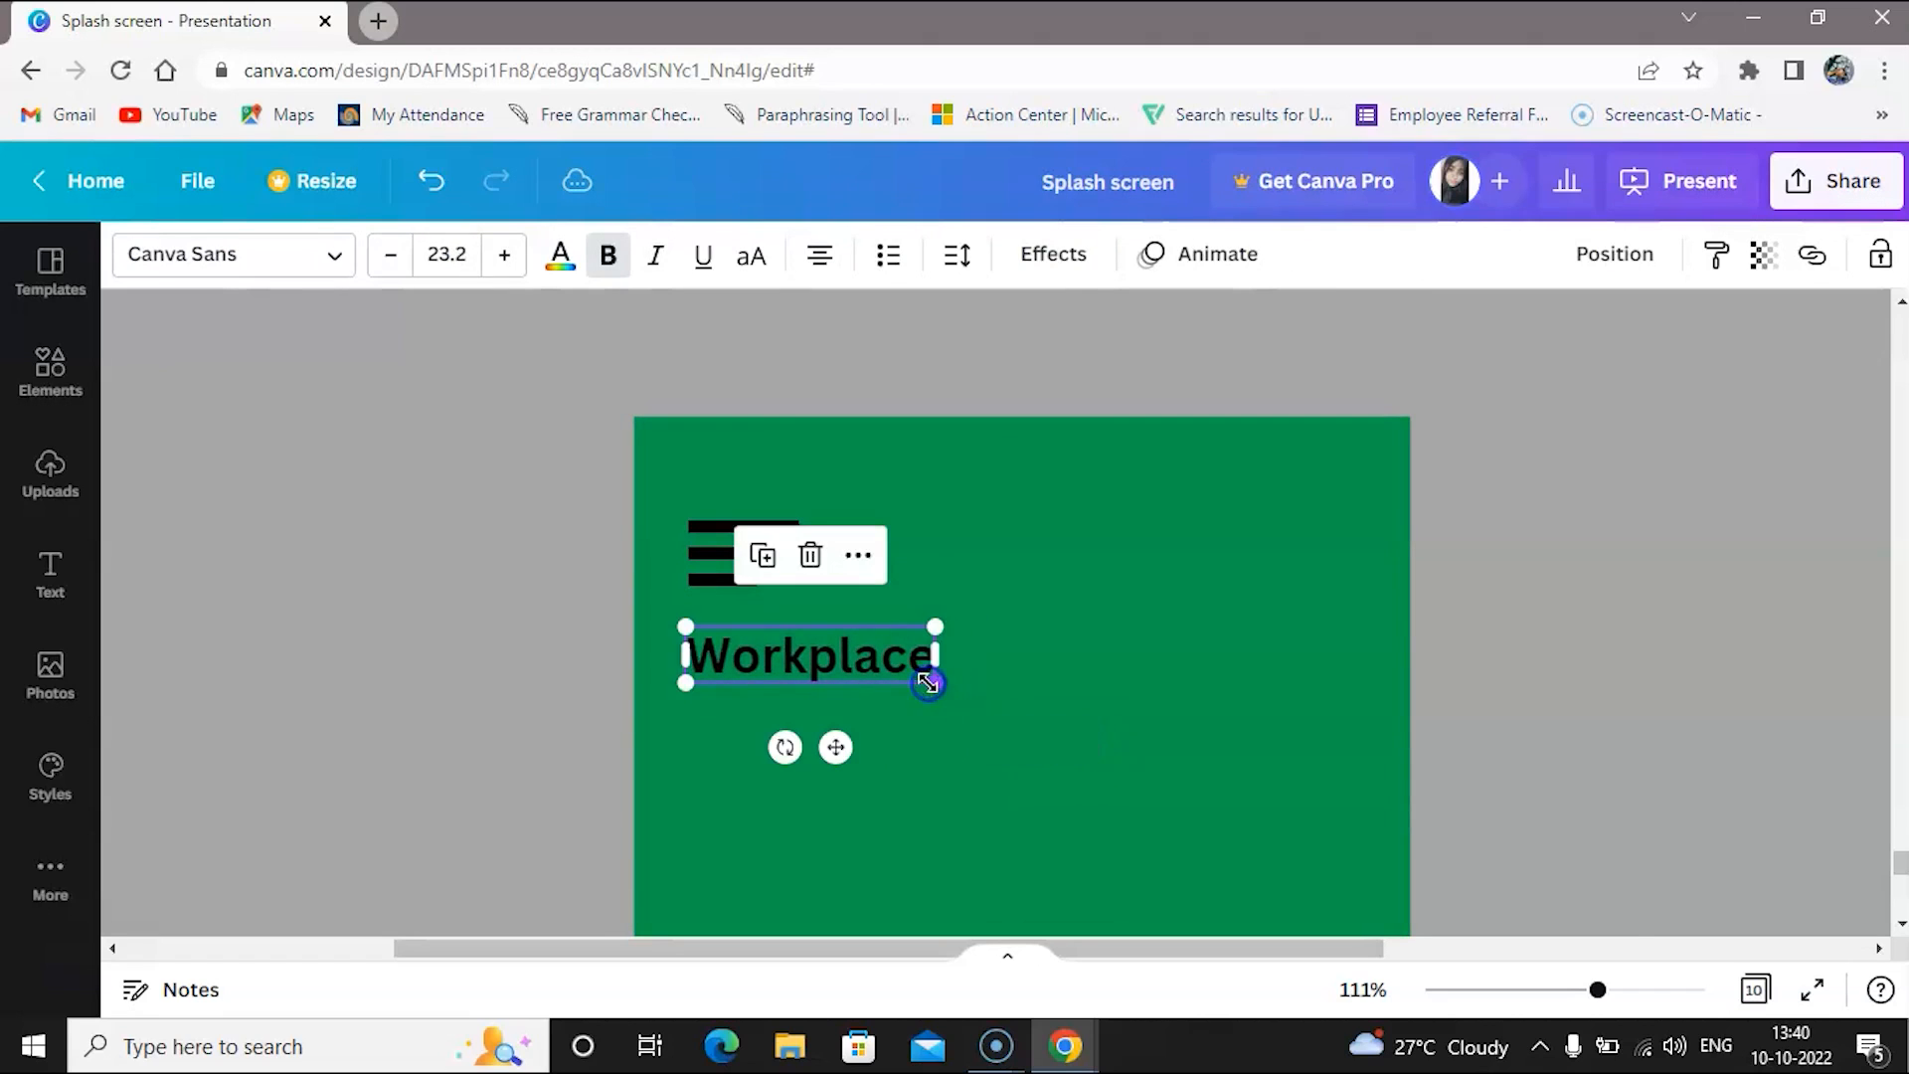
left_click(831, 746)
left_click_drag(830, 746, 827, 733)
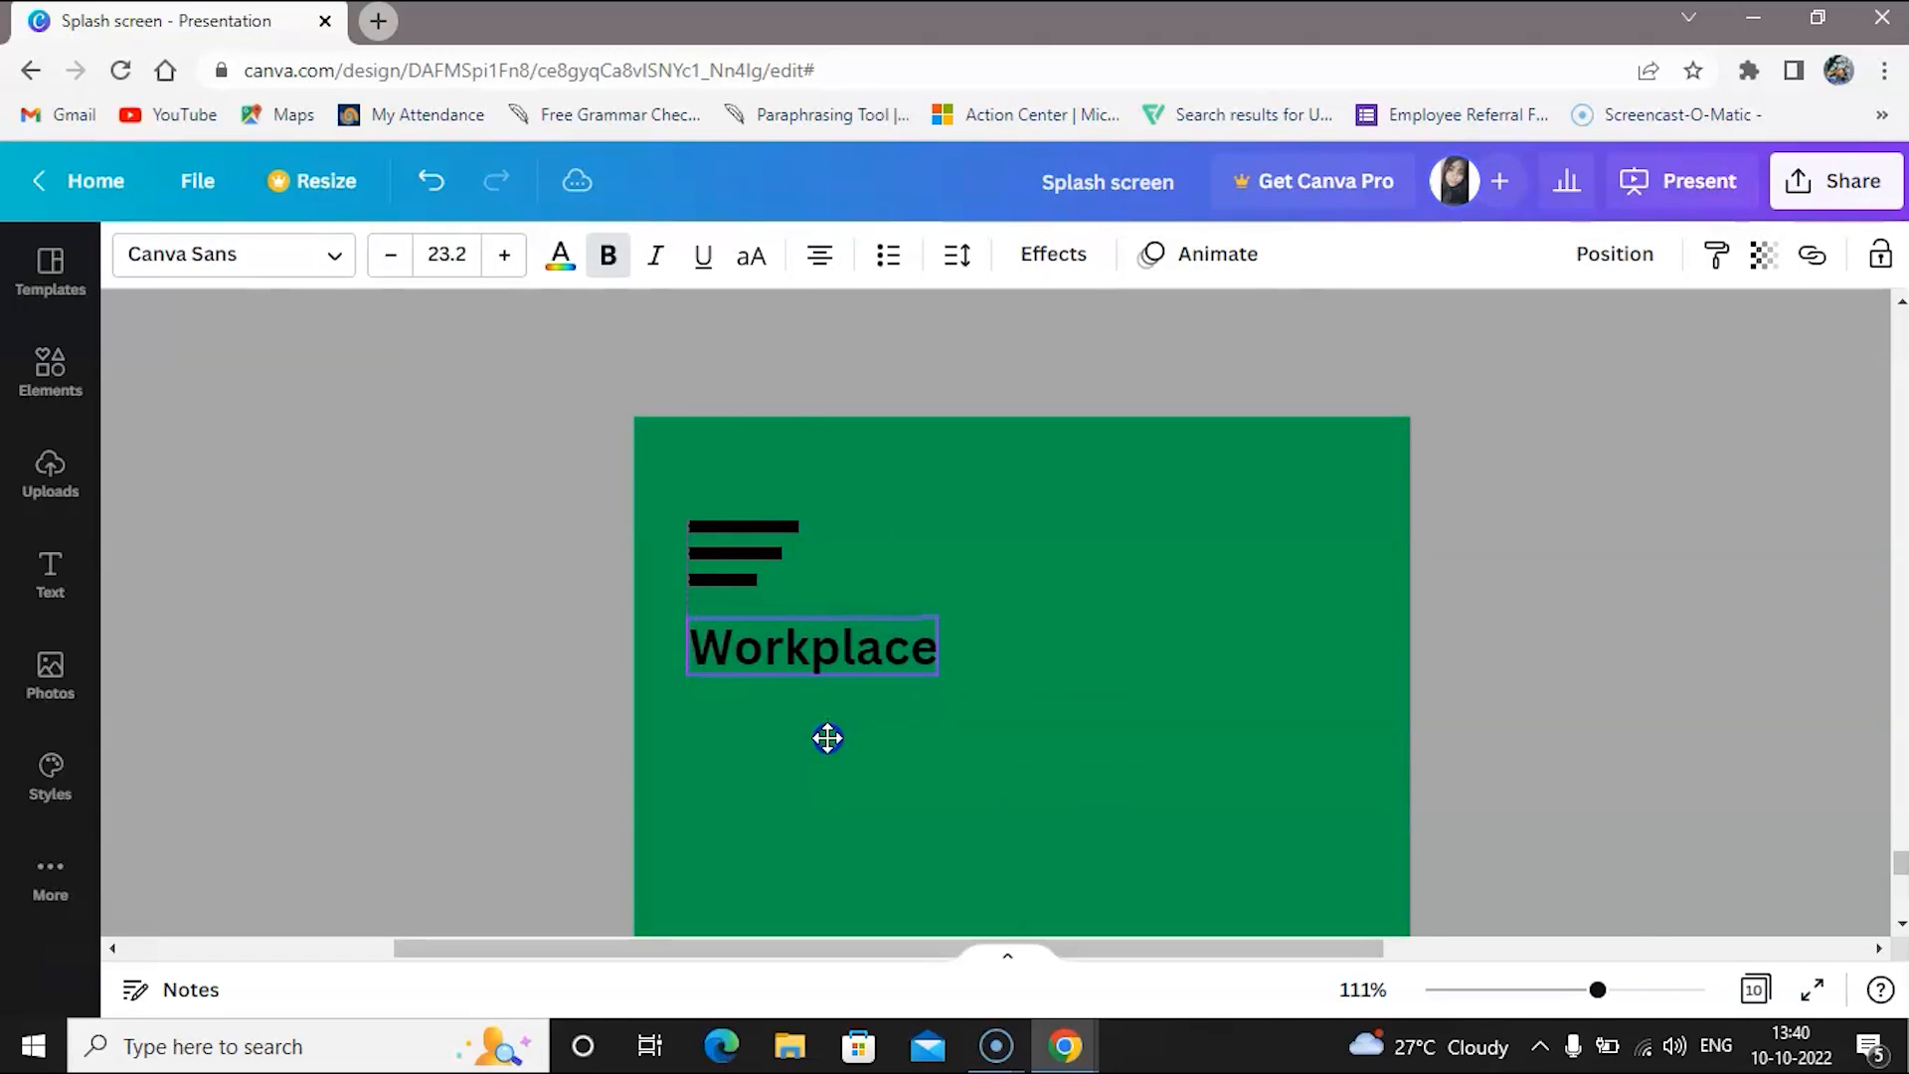
left_click(938, 664)
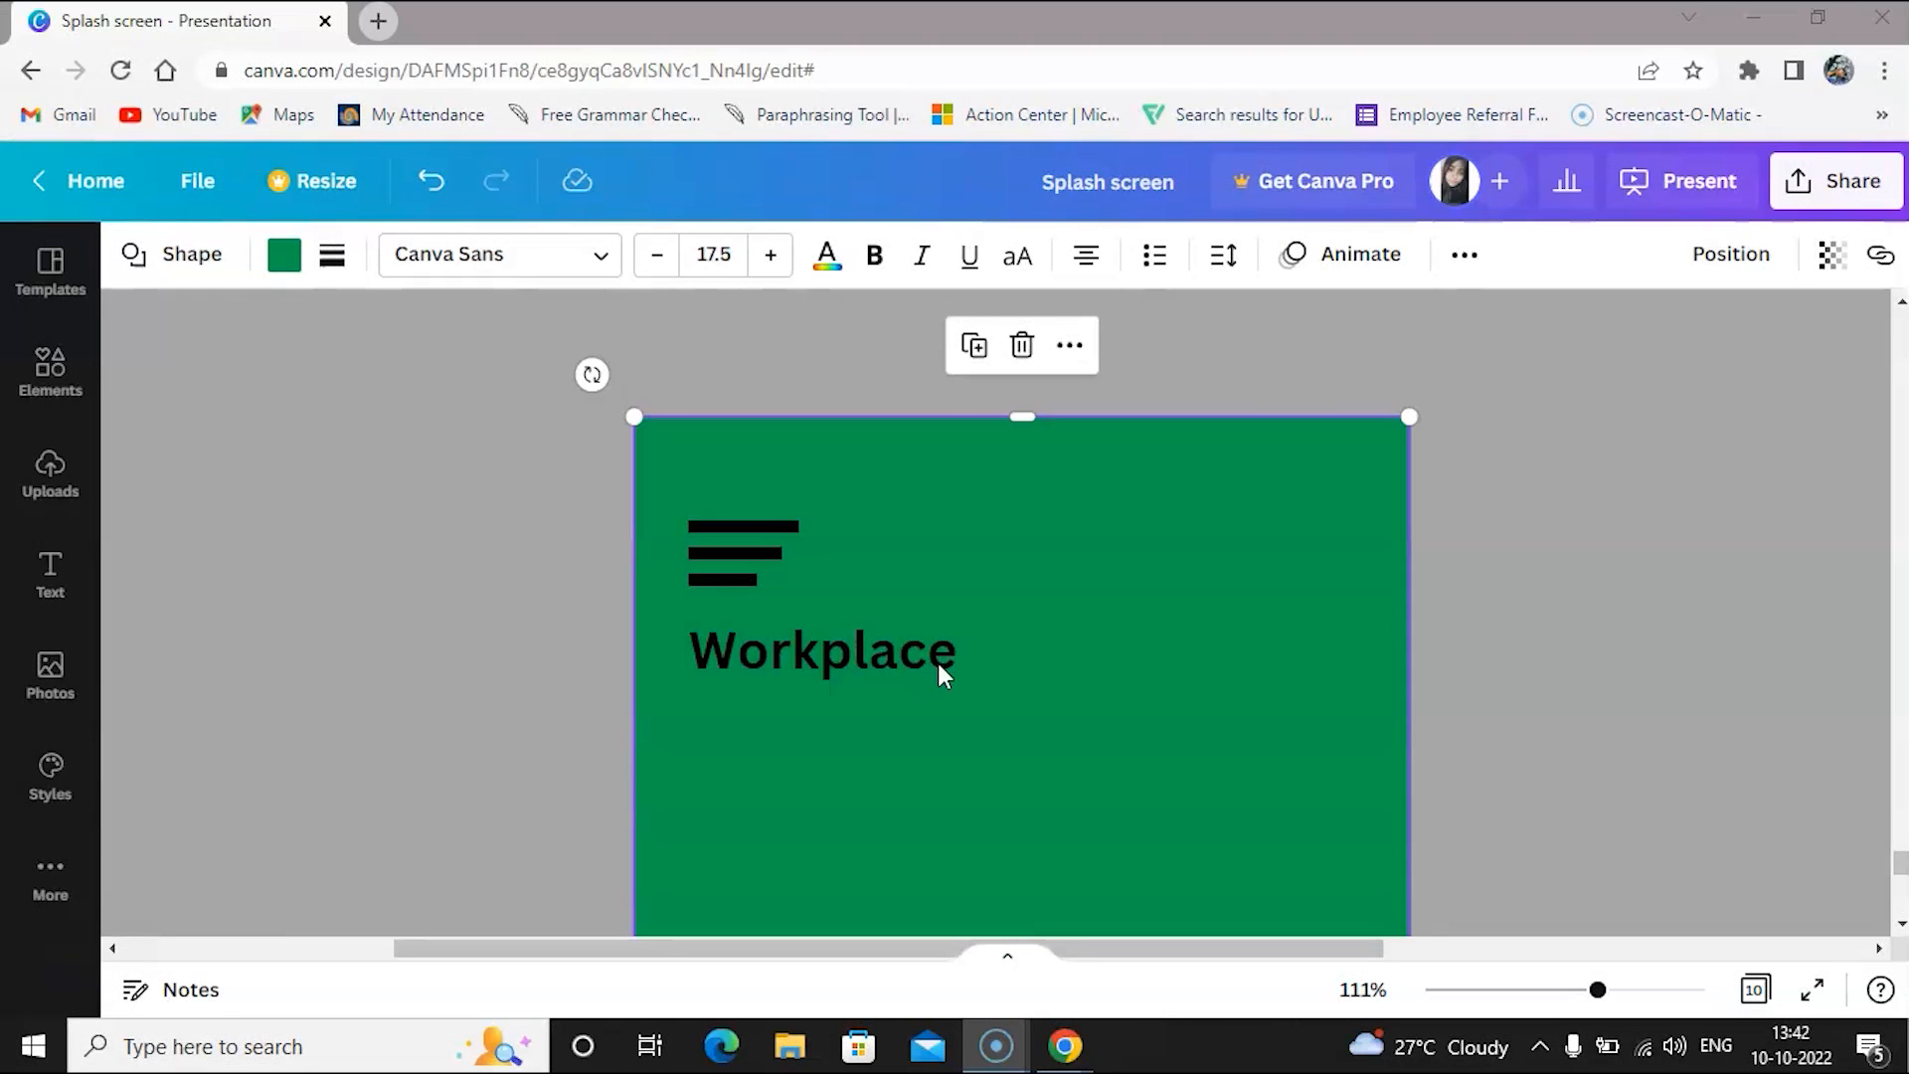
Reduce the green rectangle's text size to 12.5
left_click(657, 256)
left_click(656, 256)
left_click(657, 255)
left_click(657, 256)
left_click(656, 255)
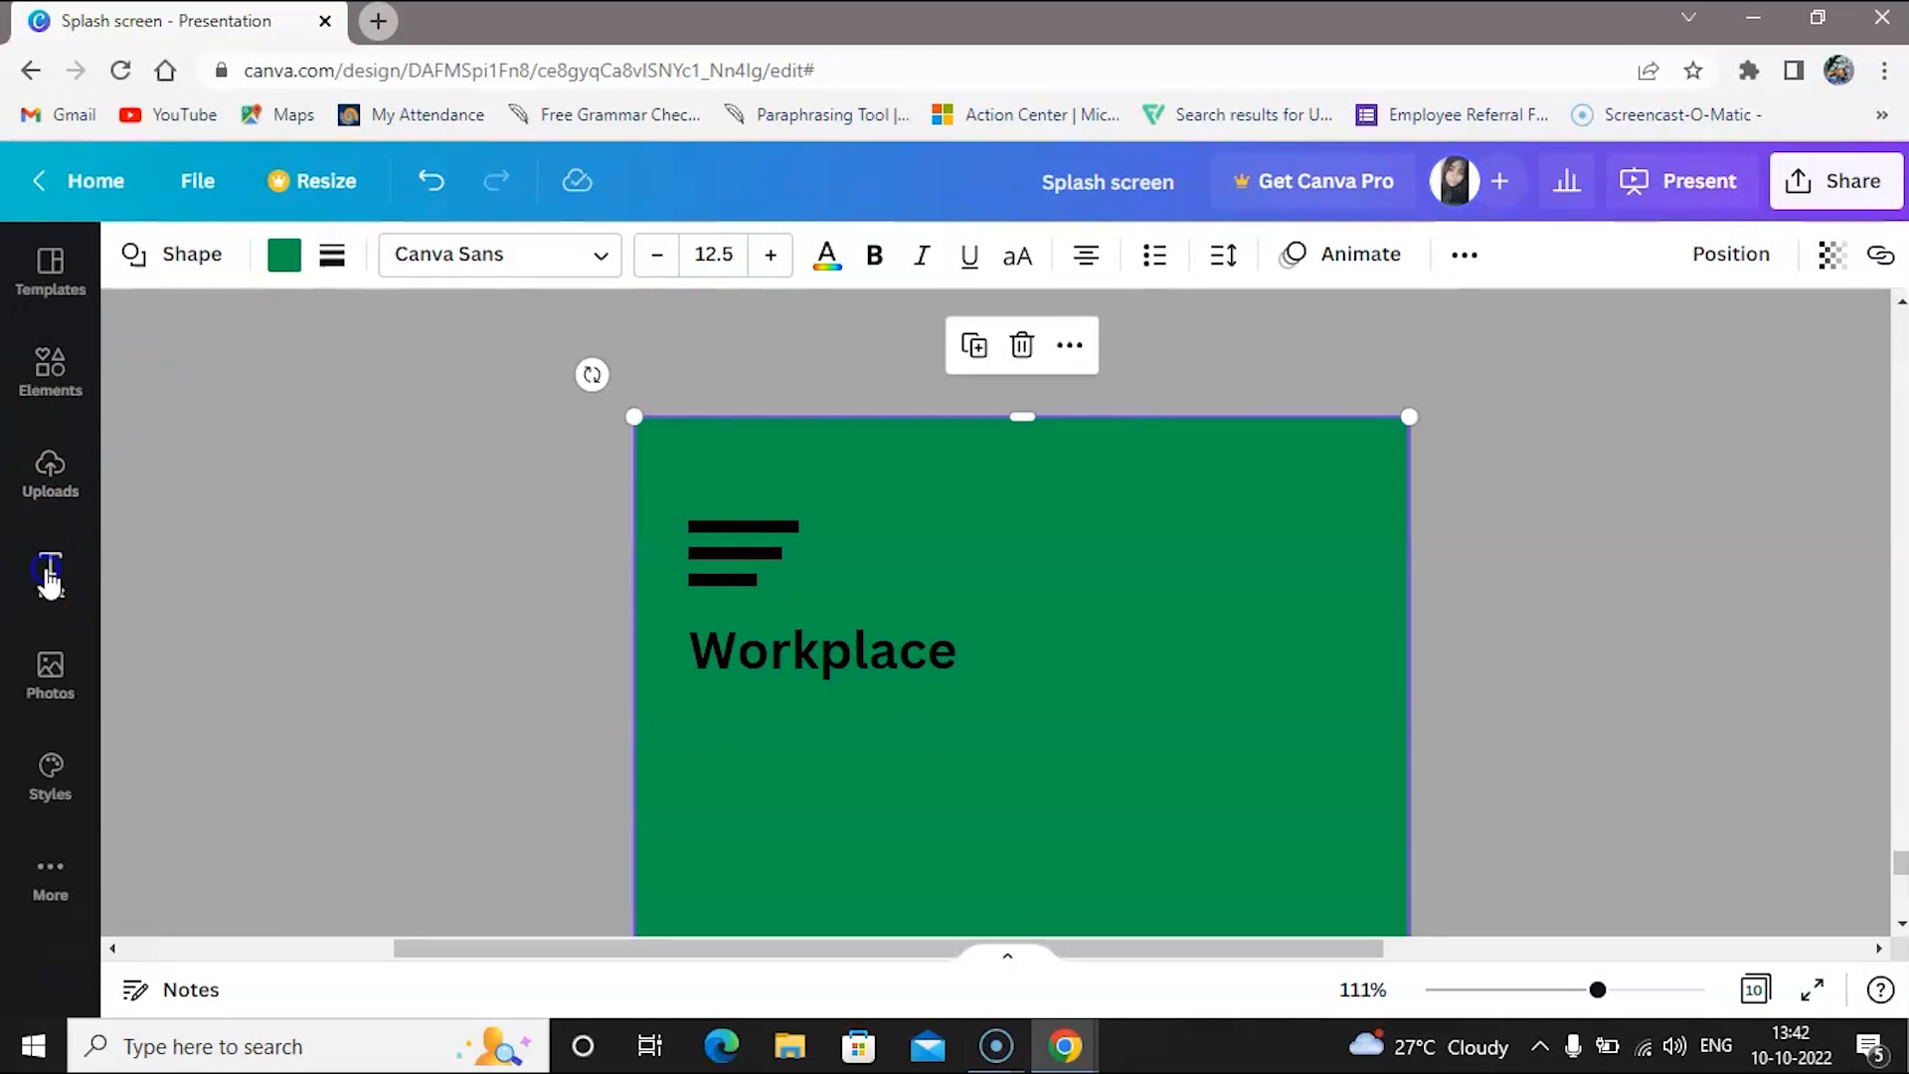
Add a body text box to page 10 and replace its placeholder with "Choose your Delicious Meal"
left_click(50, 572)
left_click(247, 642)
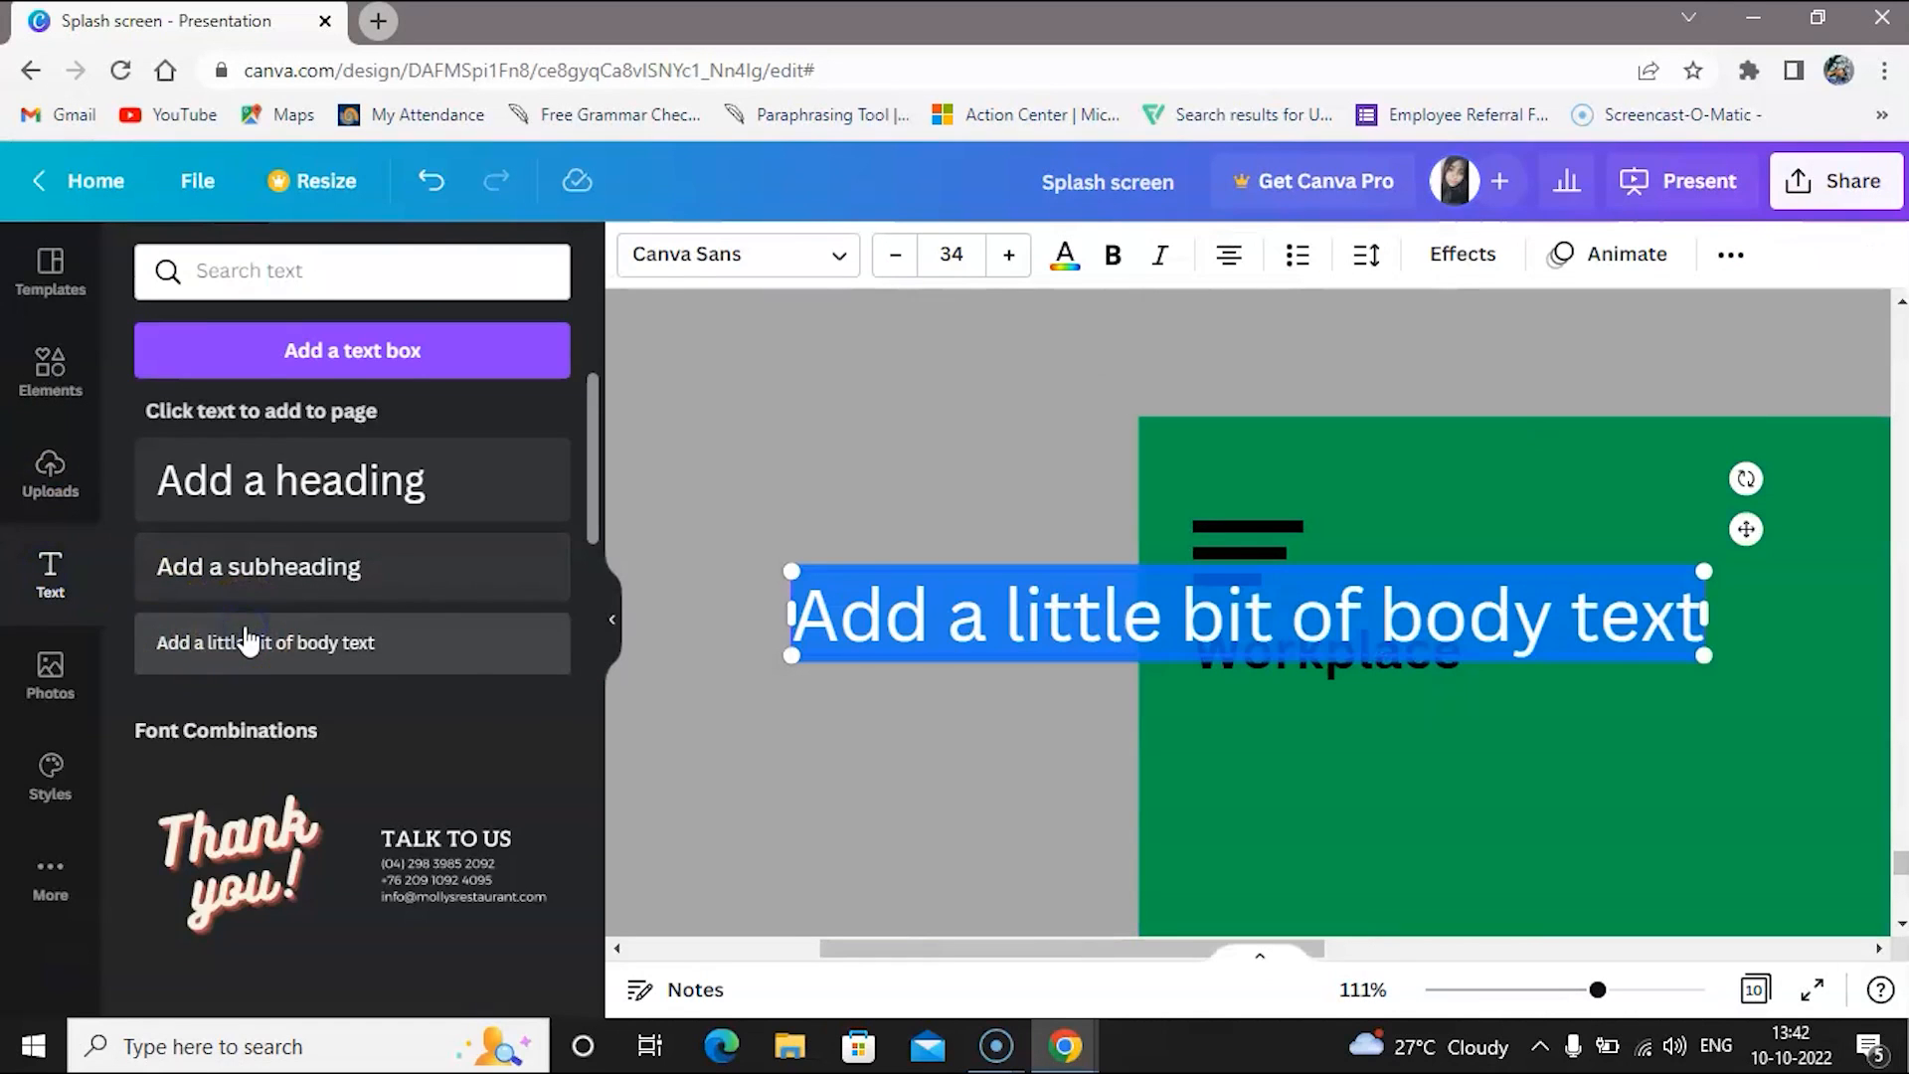
left_click(1541, 623)
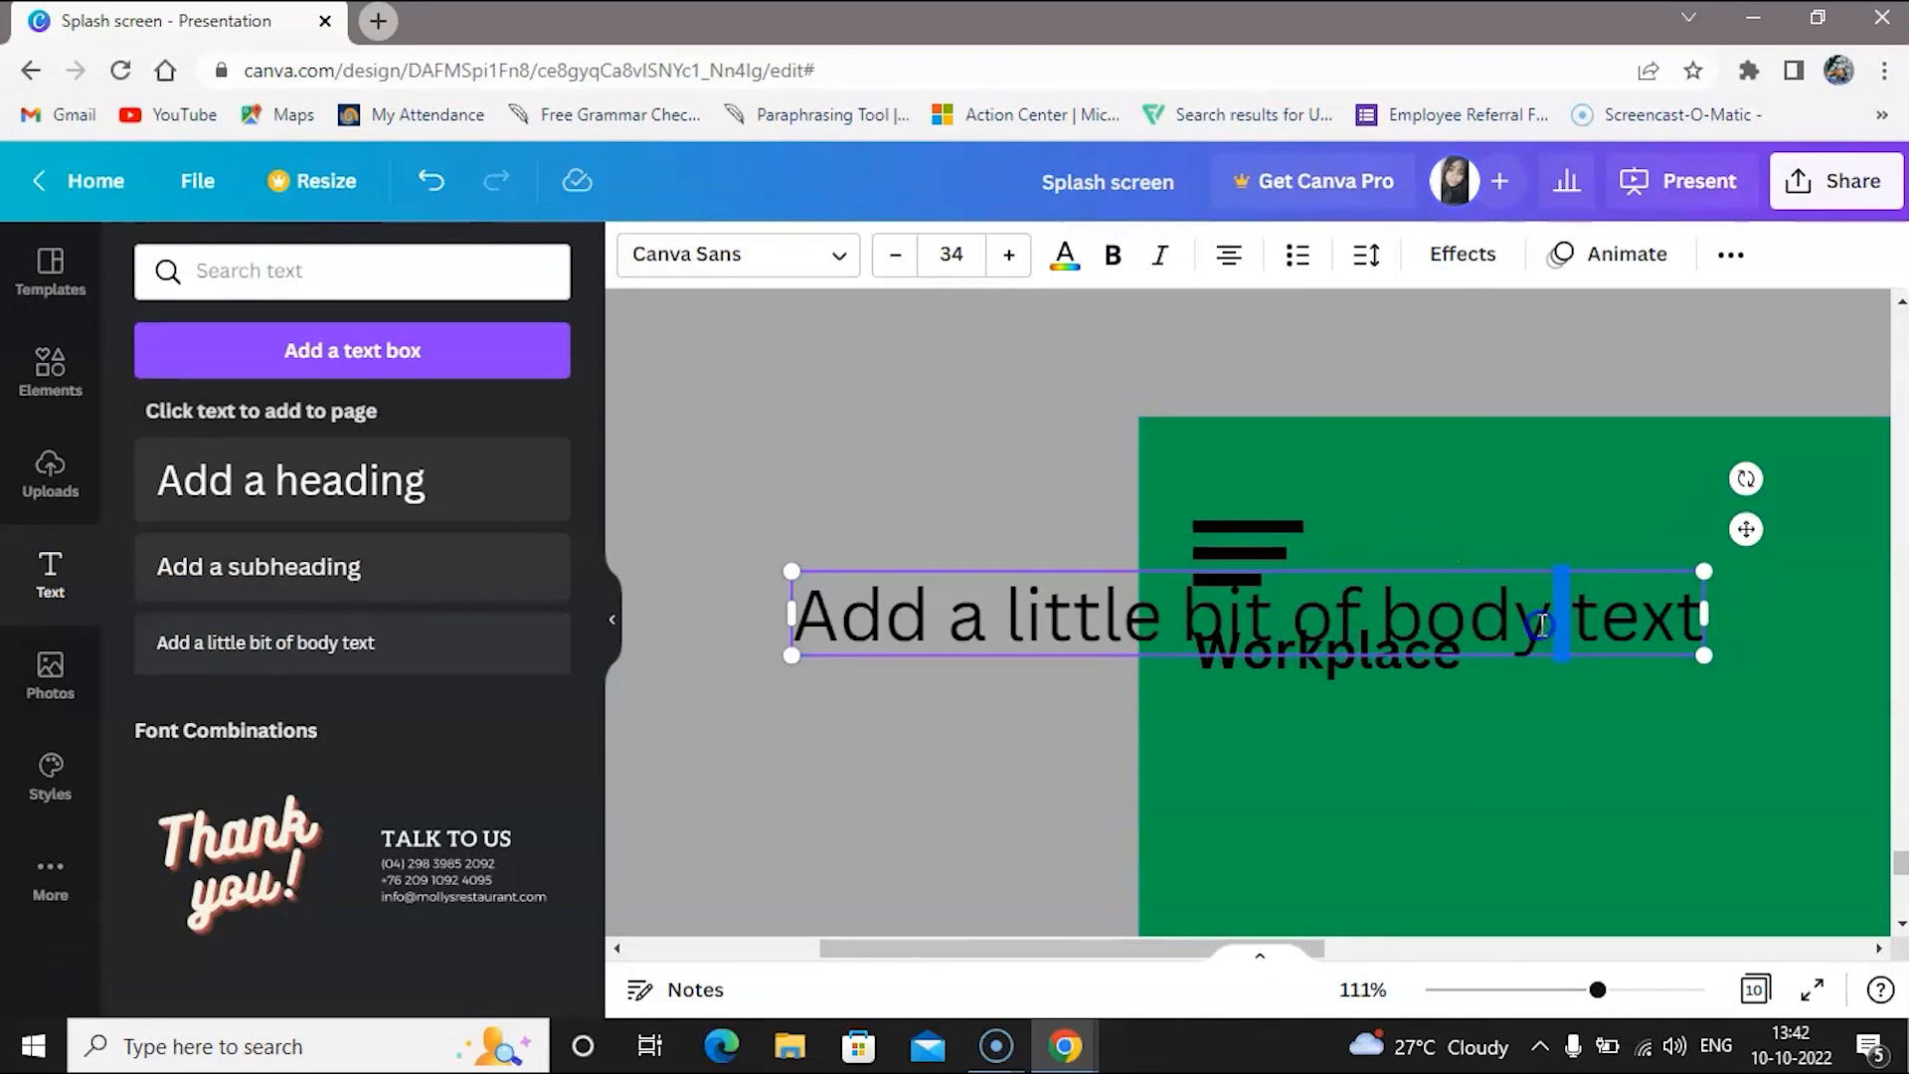
key("BackSpace")
key("BackSpace")
key("BackSpace")
key("BackSpace")
key("BackSpace")
key("BackSpace")
key("BackSpace")
key("BackSpace")
key("BackSpace")
key("BackSpace")
key("BackSpace")
key("BackSpace")
key("BackSpace")
key("BackSpace")
key("BackSpace")
key("BackSpace")
key("BackSpace")
key("BackSpace")
key("BackSpace")
key("BackSpace")
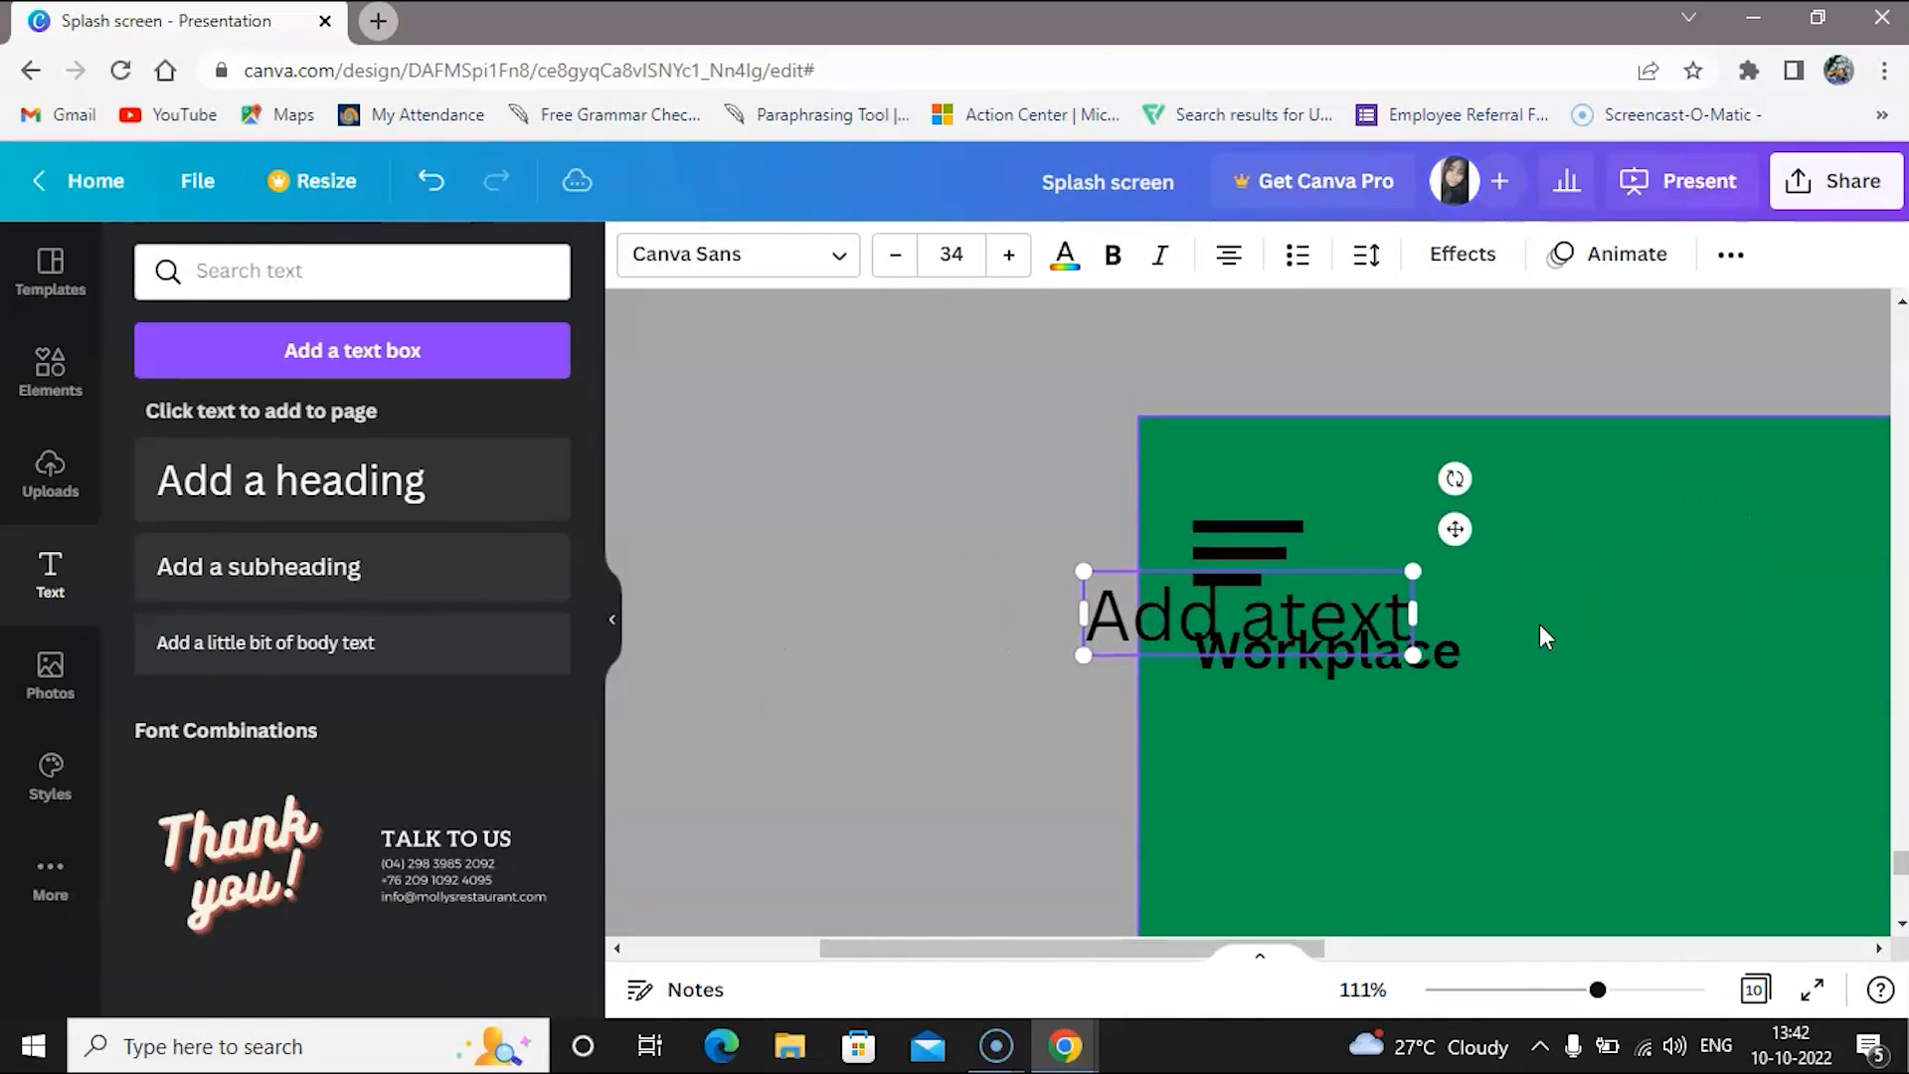
key("BackSpace")
key("BackSpace")
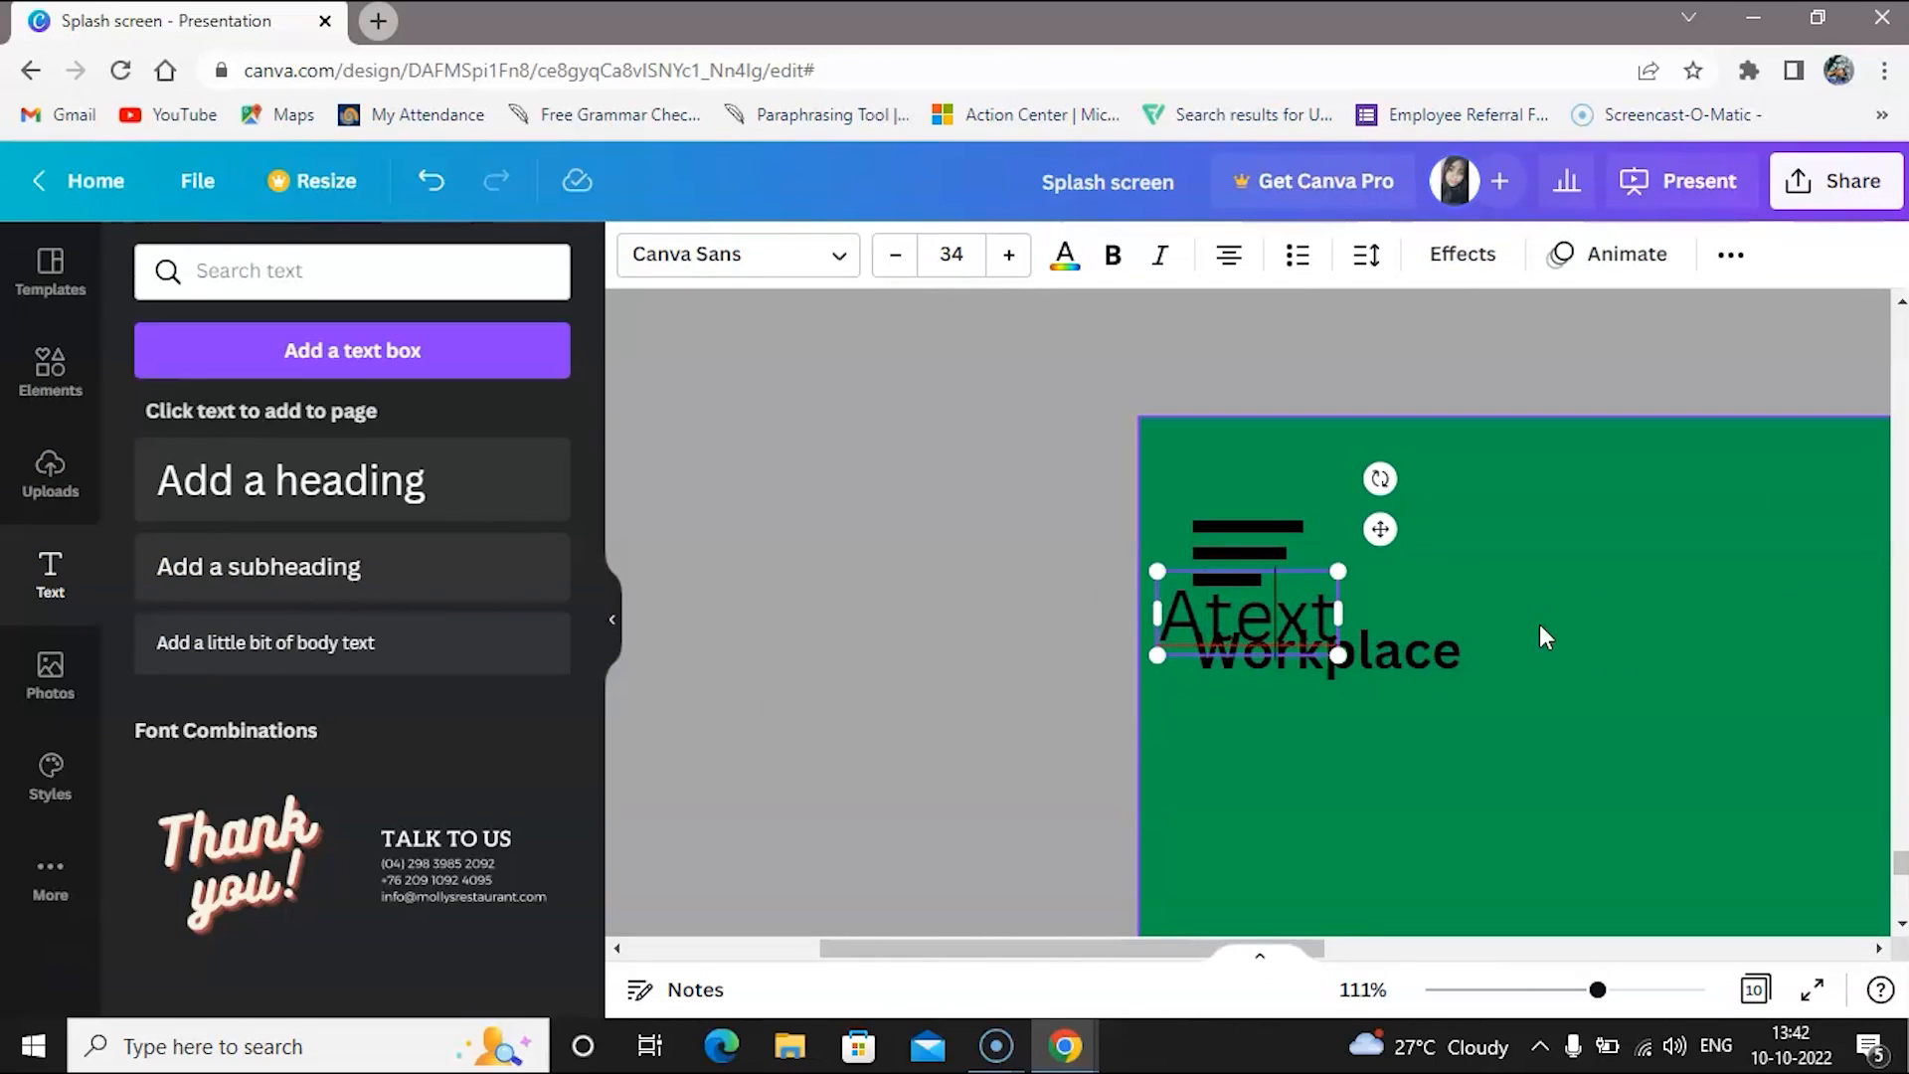
key("BackSpace")
key("BackSpace")
key("BackSpace")
key("BackSpace")
key("BackSpace")
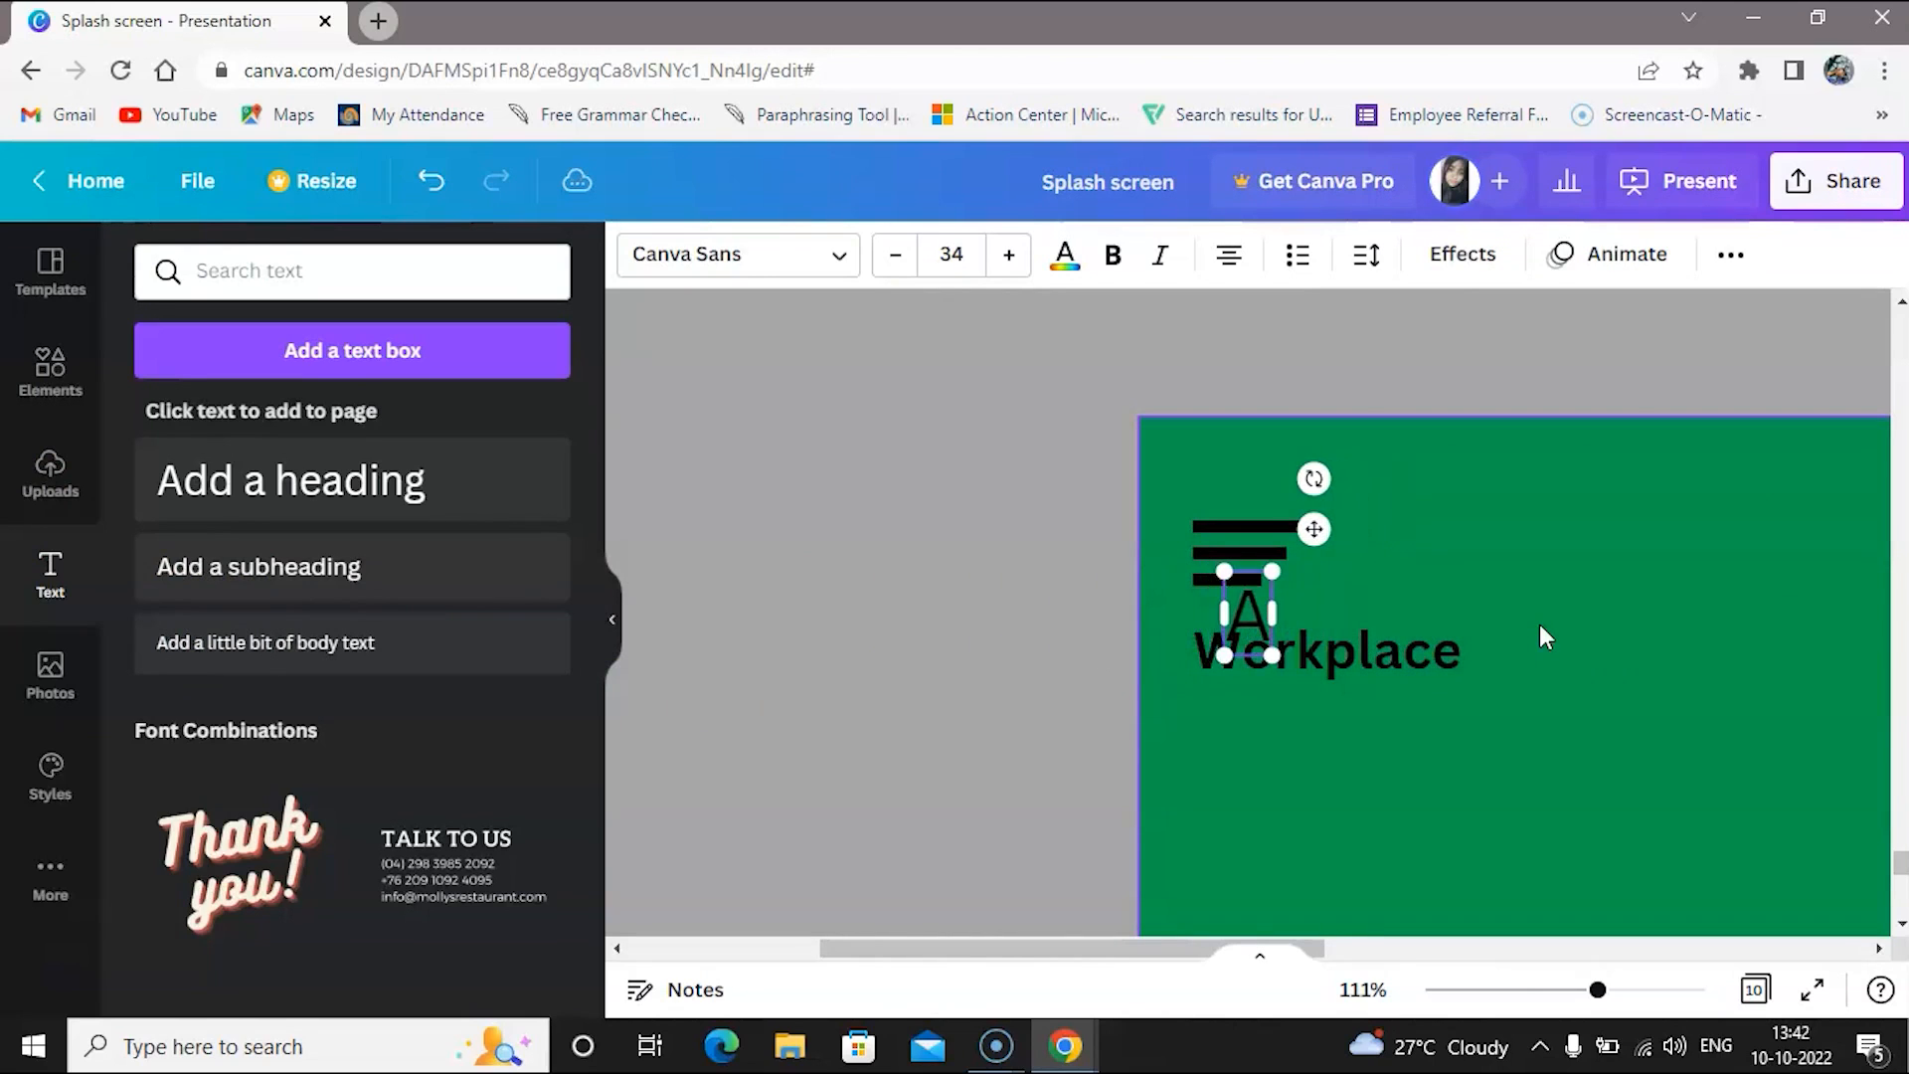
type("Choo")
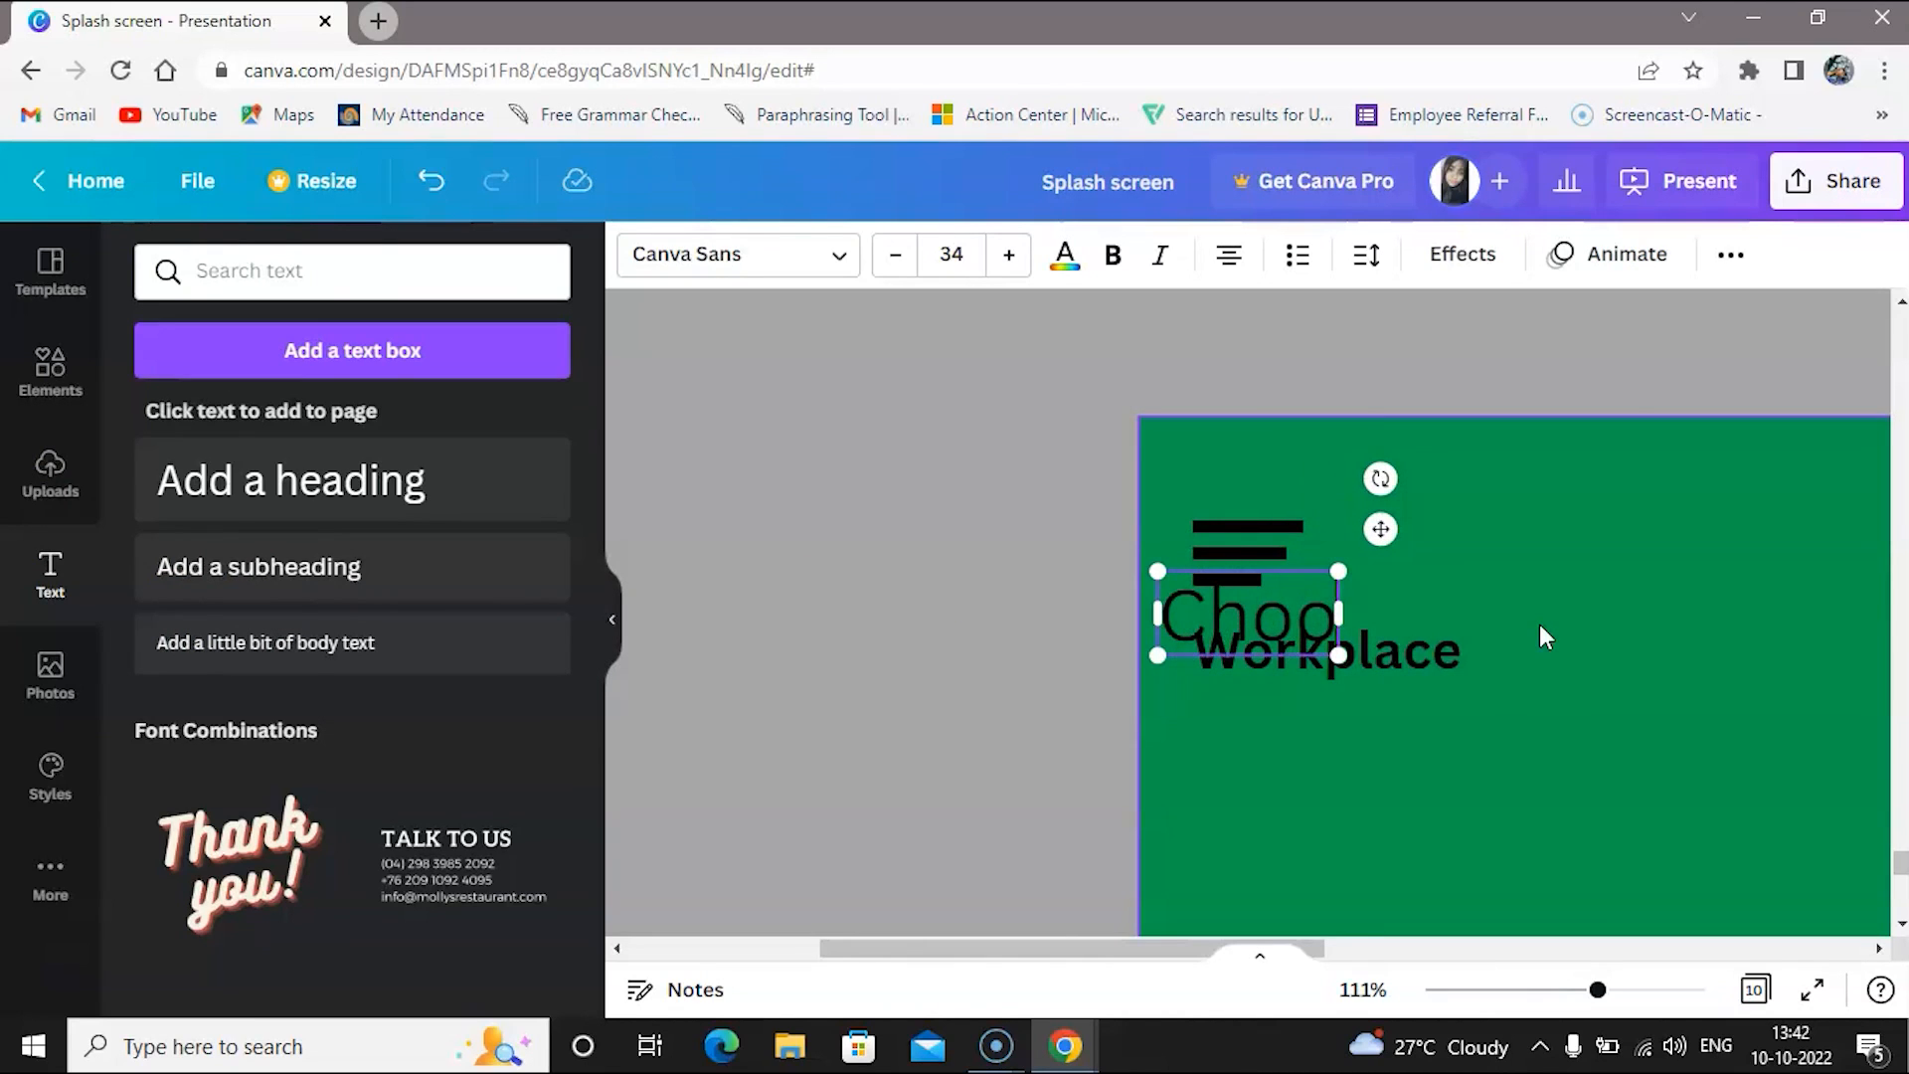
type("se y")
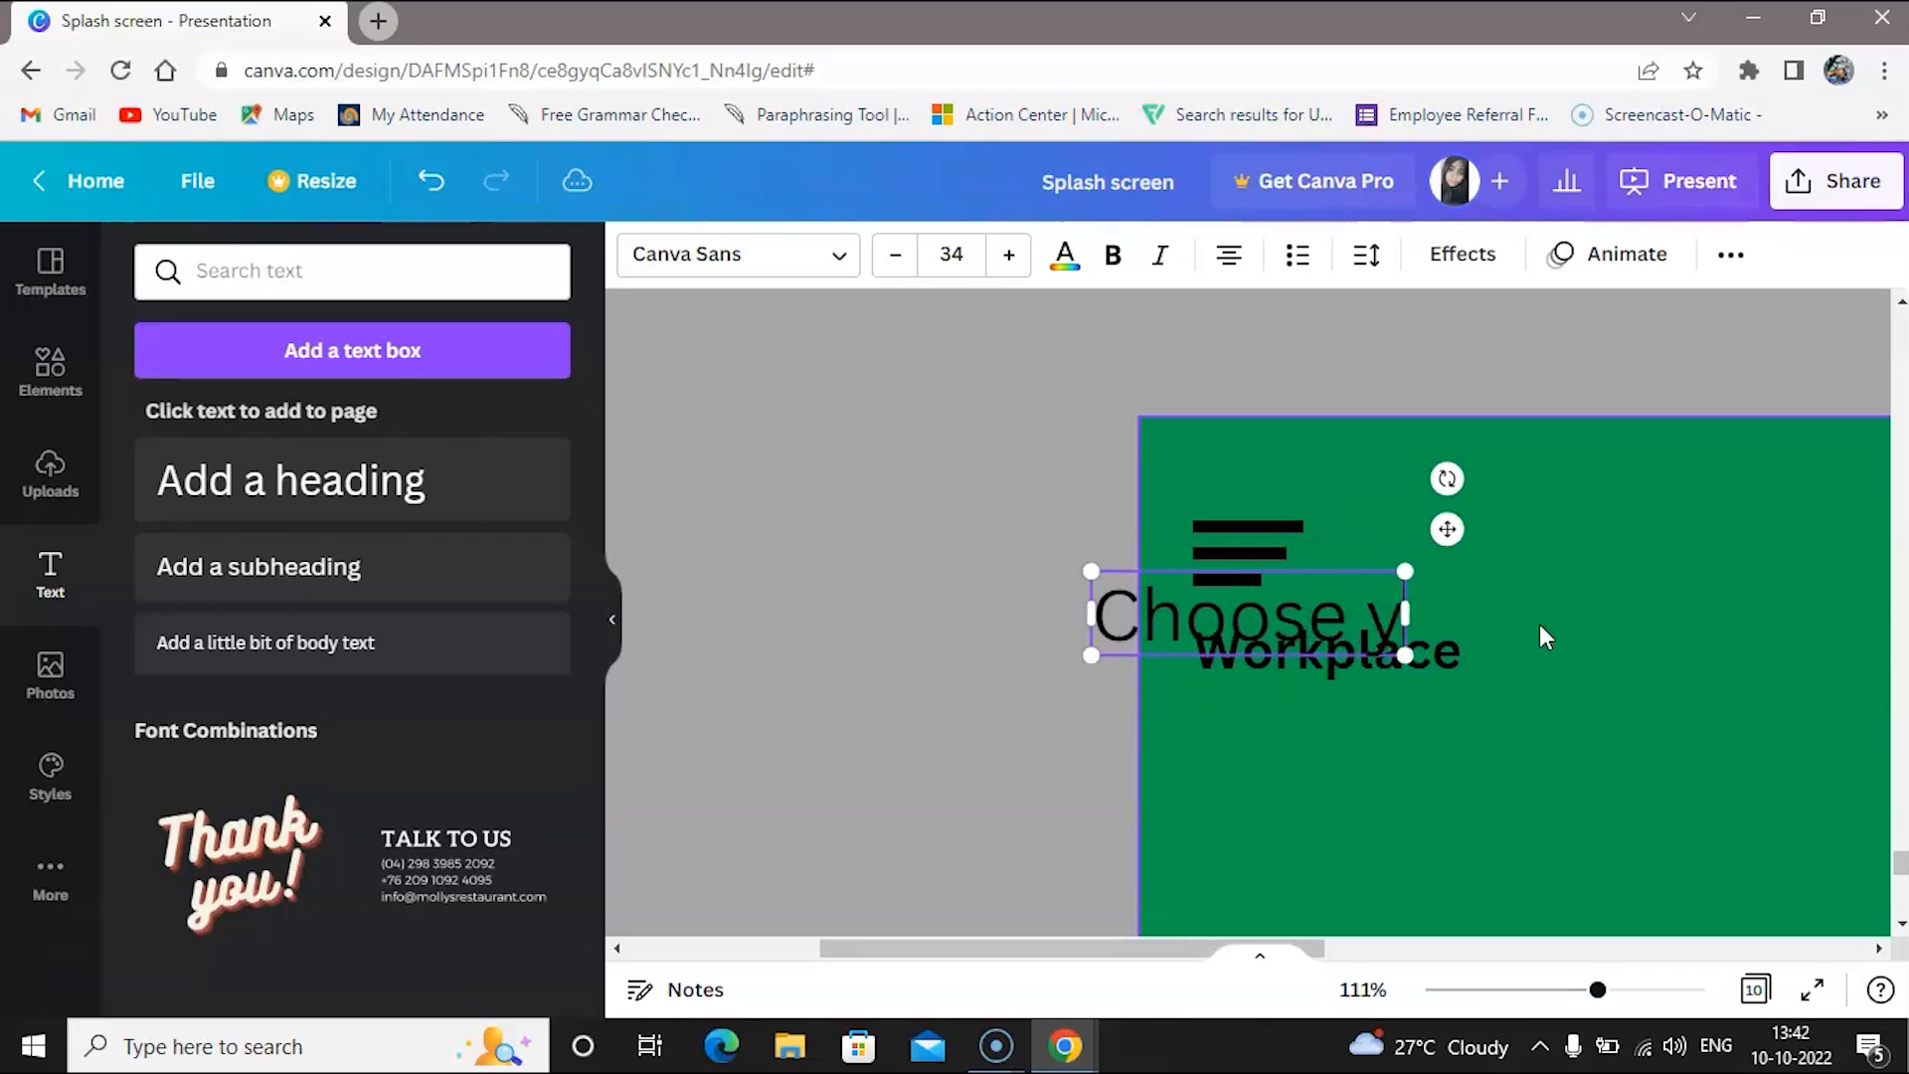
type("our Del")
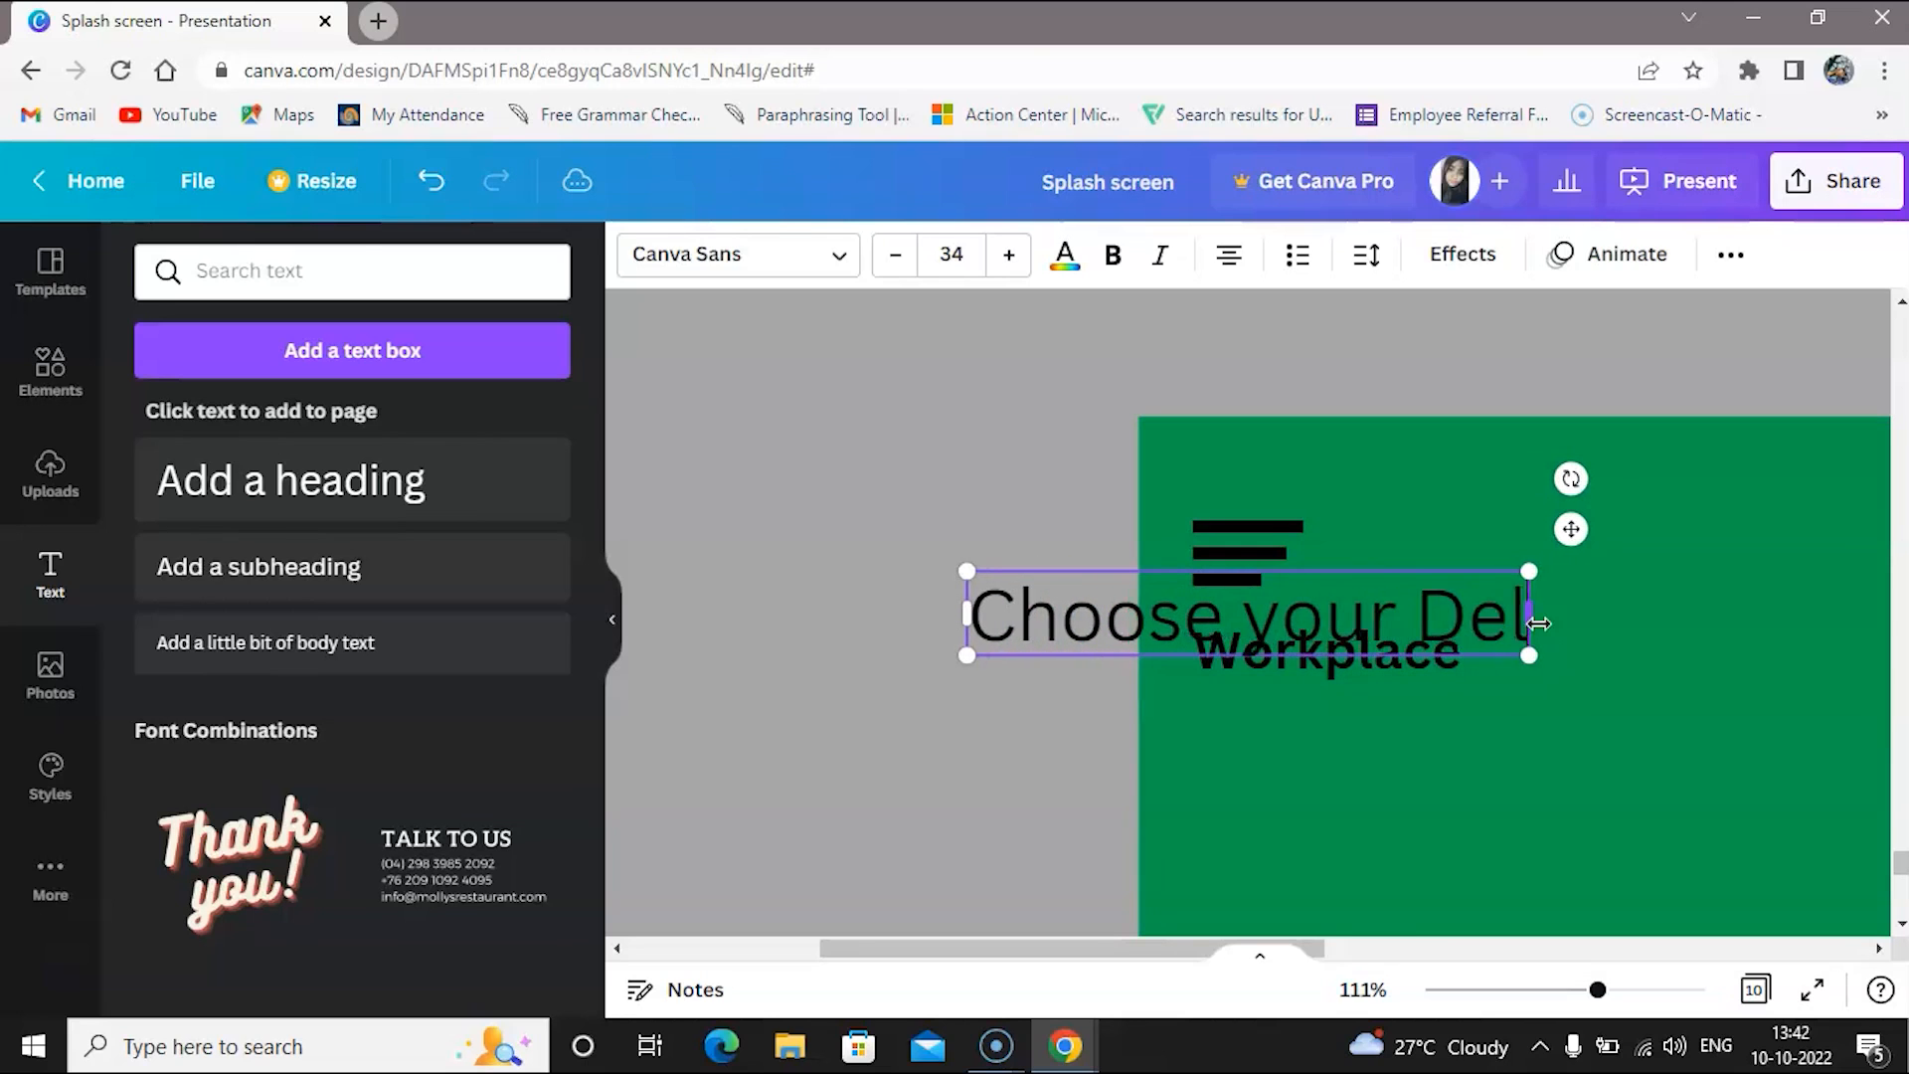
type("icious Meal")
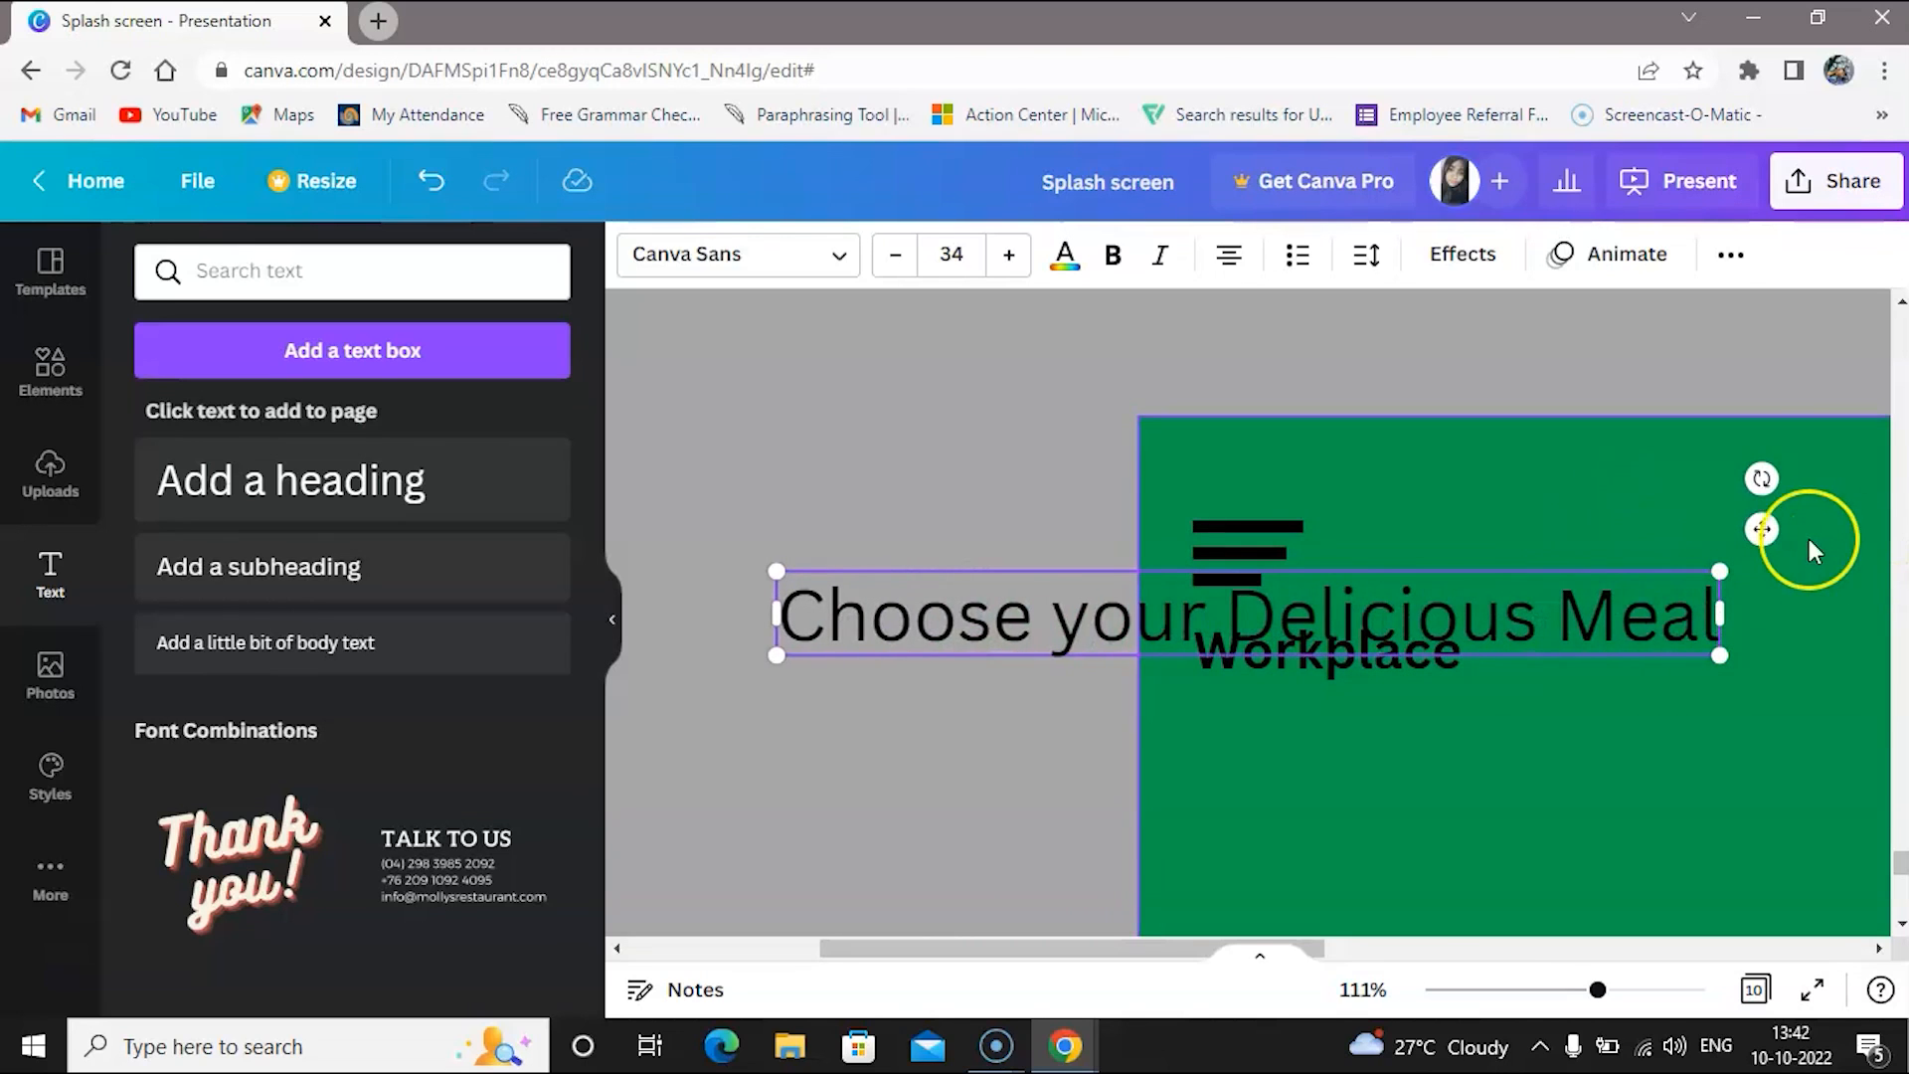
Move the "Choose your Delicious Meal" tagline beneath the Workplace heading and reduce its text size to 15
left_click_drag(1762, 529, 1857, 652)
scroll(1714, 588, "down", 3)
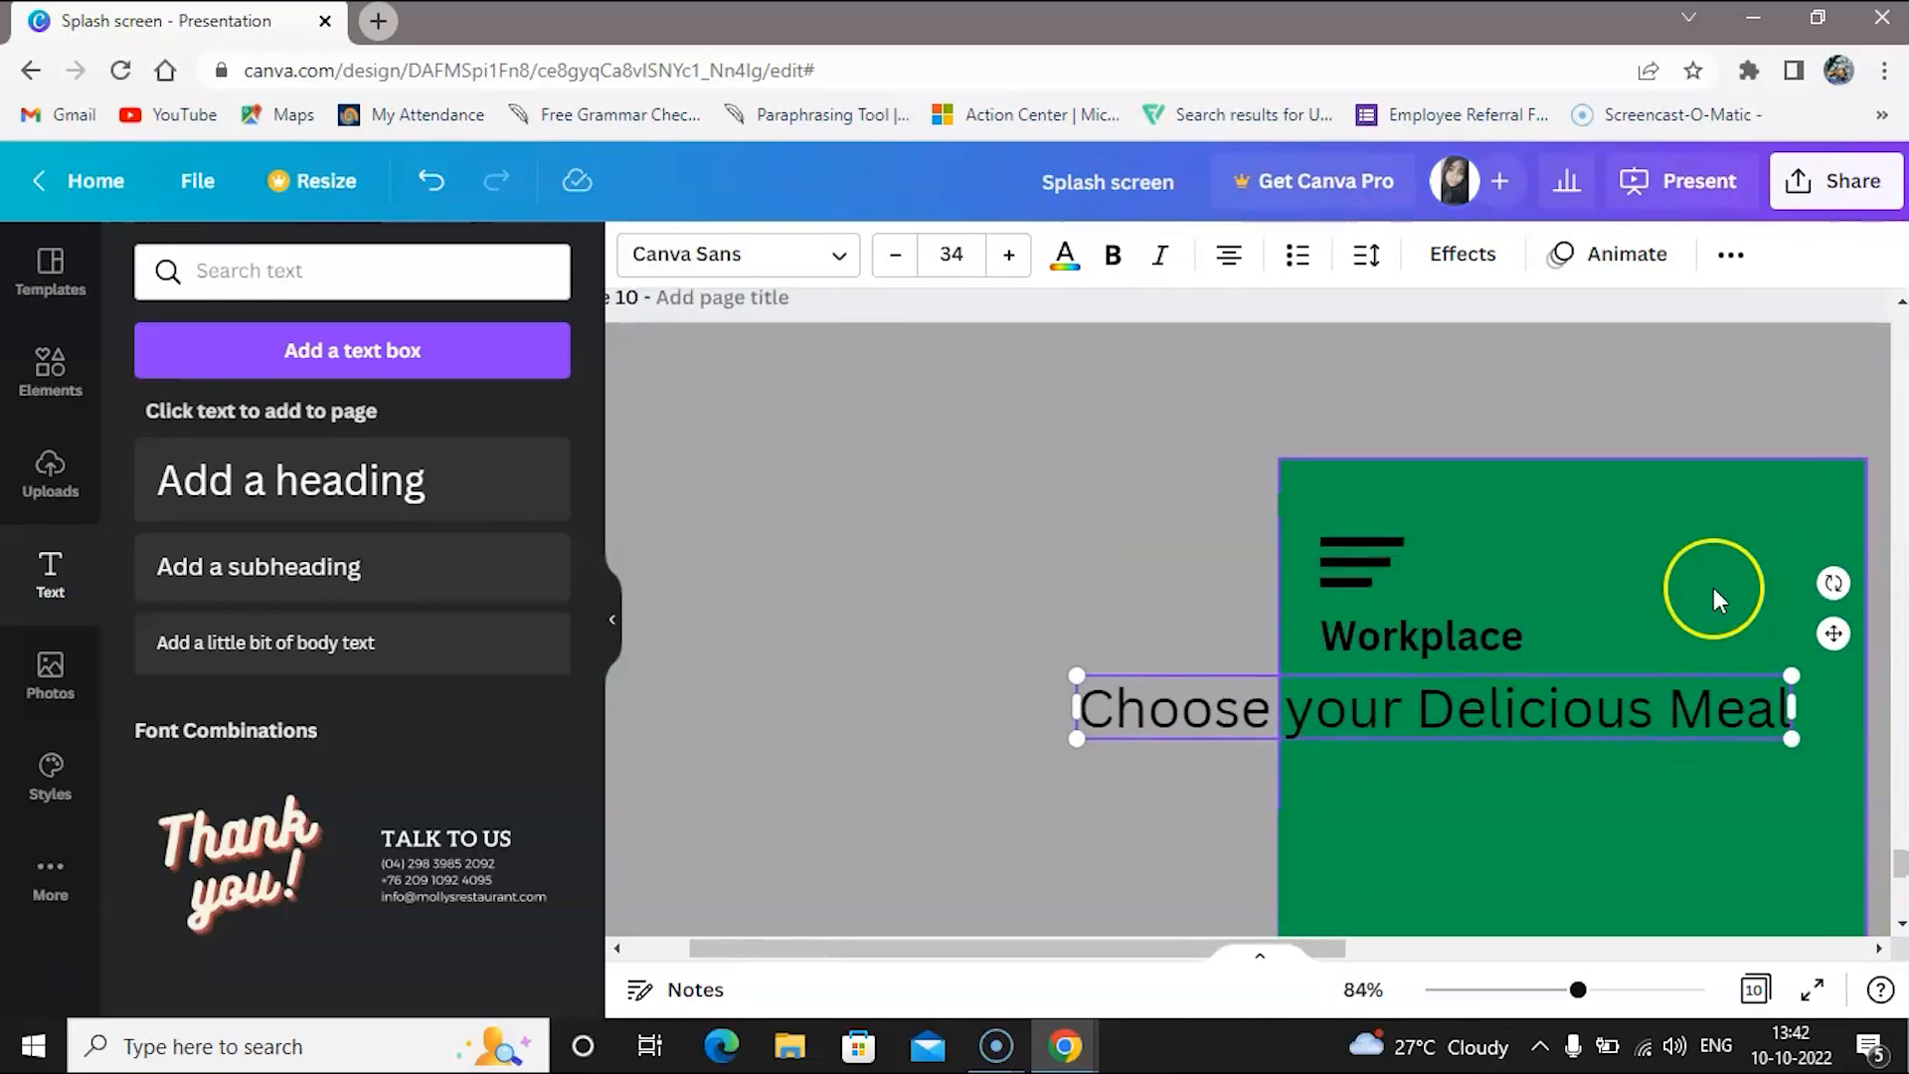
left_click(1756, 701)
triple_click(1755, 701)
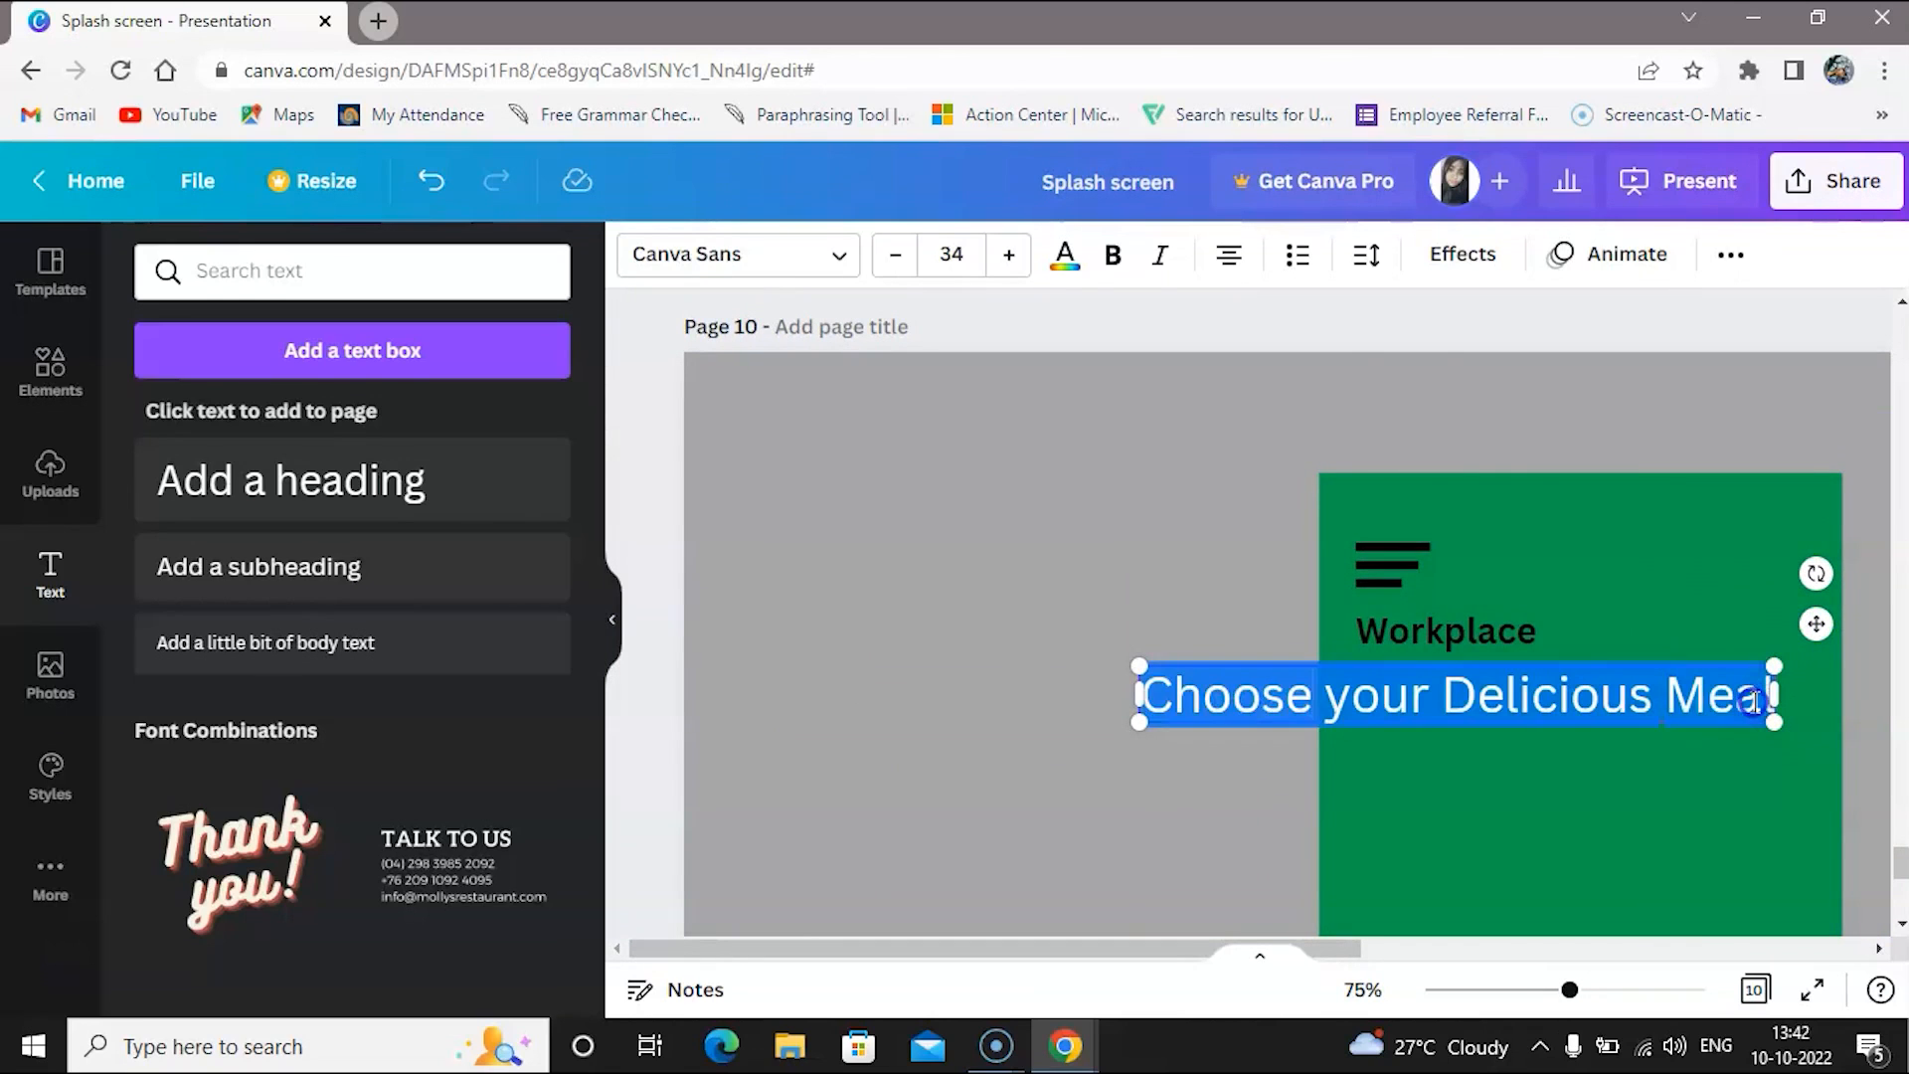
left_click(896, 256)
left_click(896, 256)
left_click(896, 256)
left_click(896, 256)
left_click(896, 256)
left_click(896, 256)
left_click(900, 257)
left_click(900, 257)
left_click(900, 257)
left_click(900, 256)
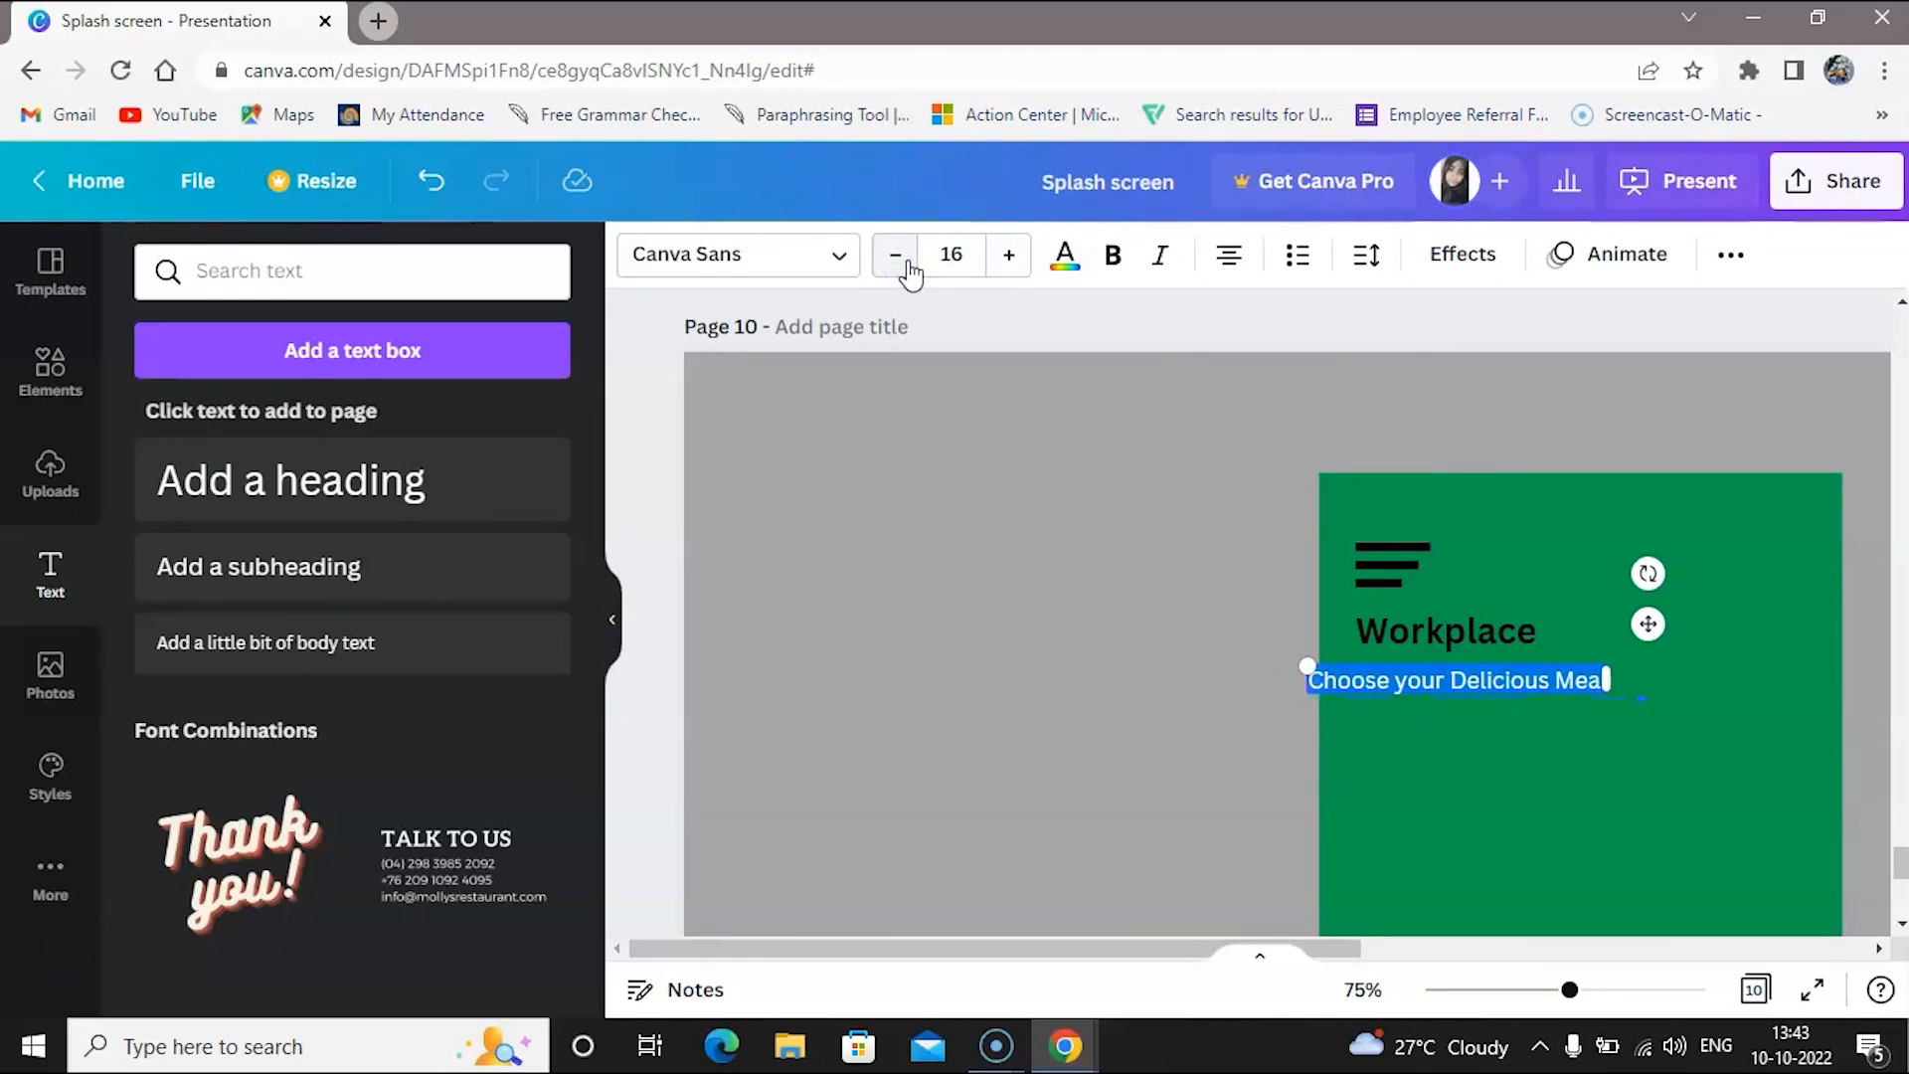
left_click(898, 257)
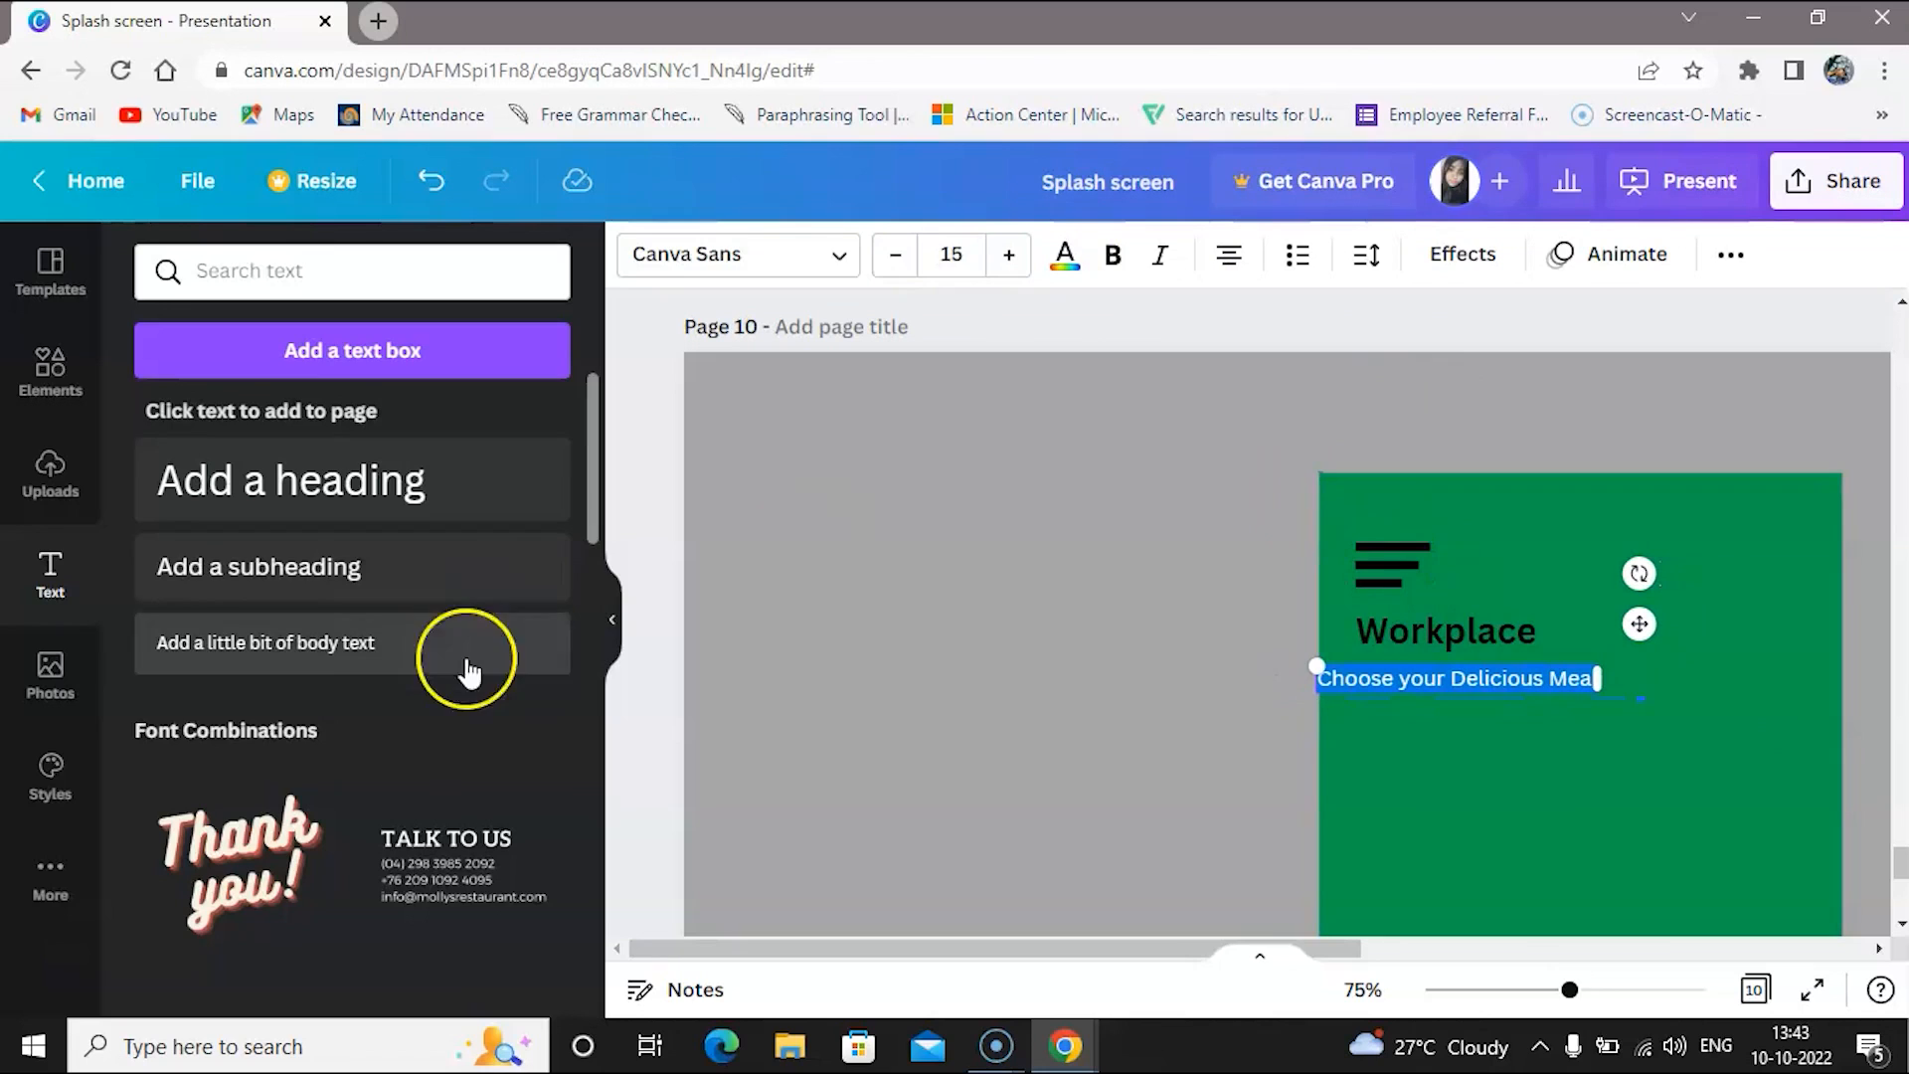
Align the tagline's left edge with the Workplace heading, placing it close beneath the heading
left_click(608, 625)
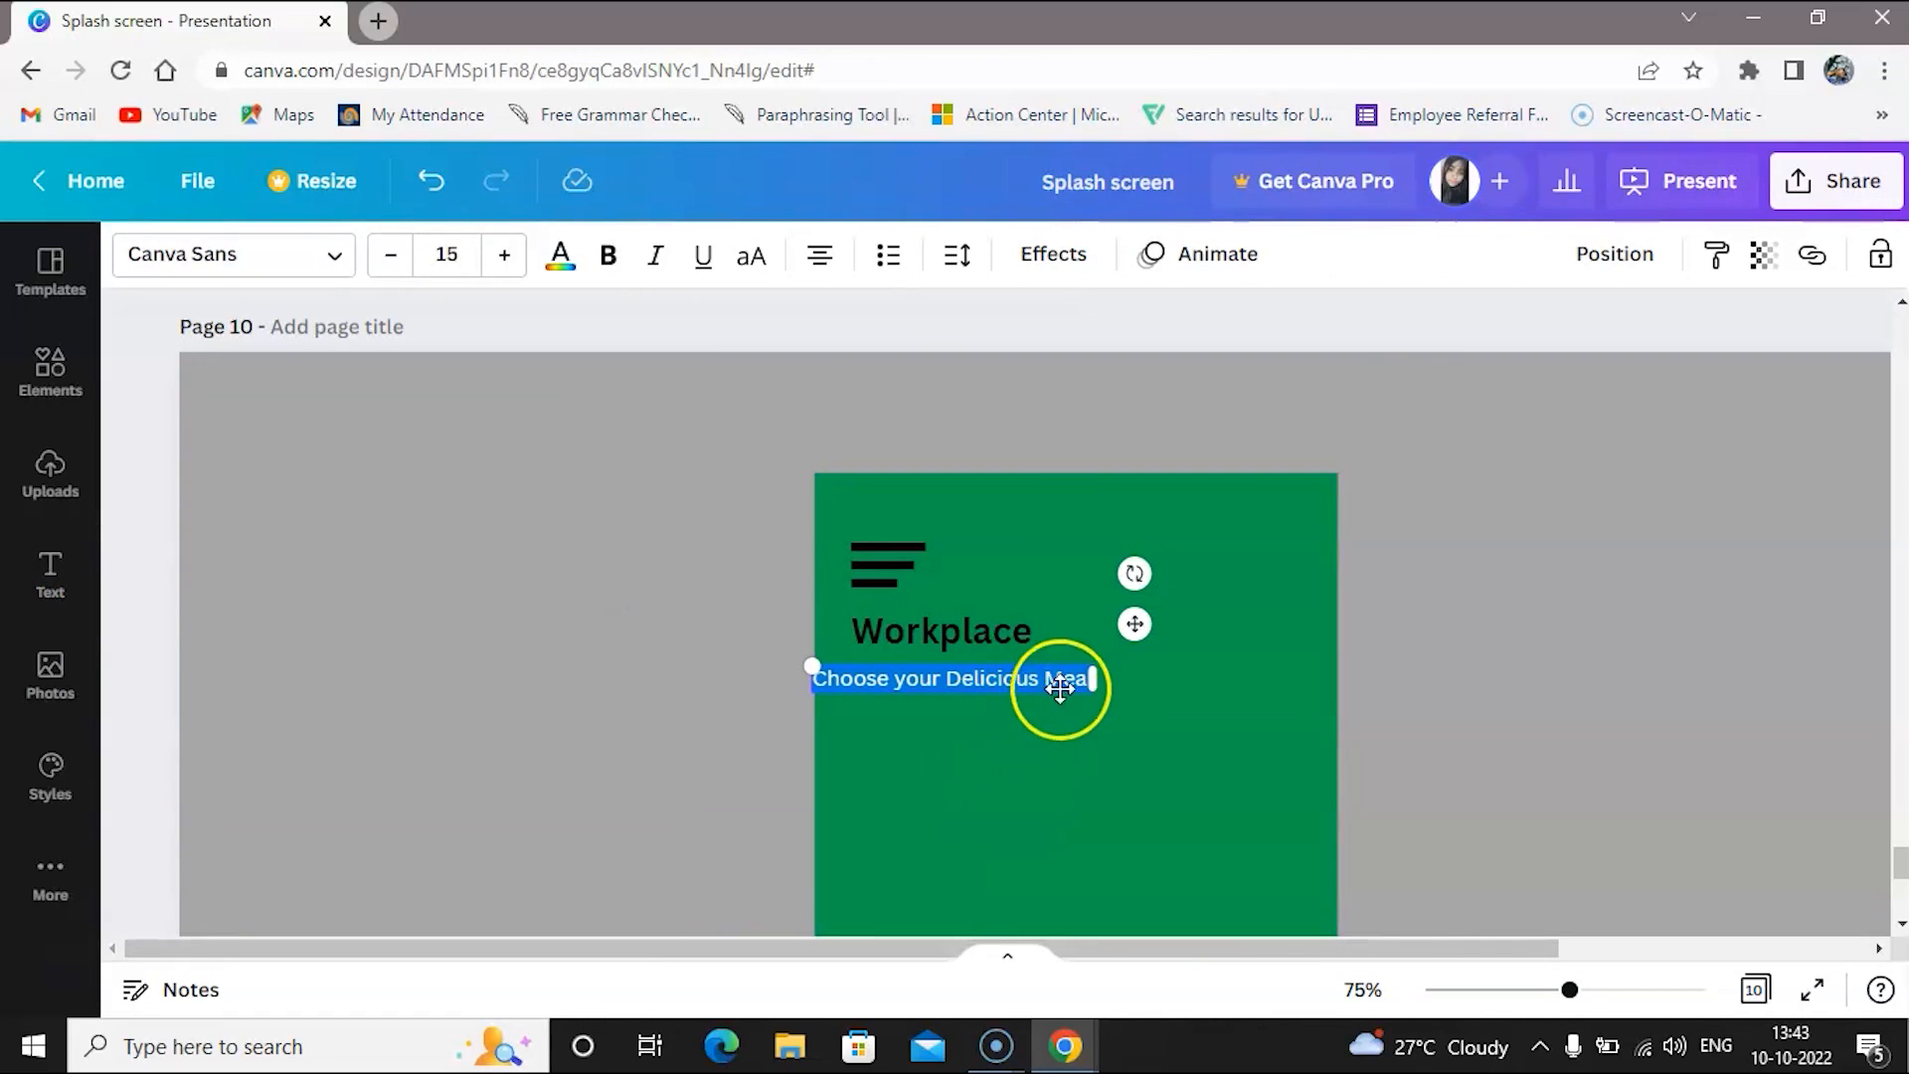
left_click_drag(1138, 625, 1181, 619)
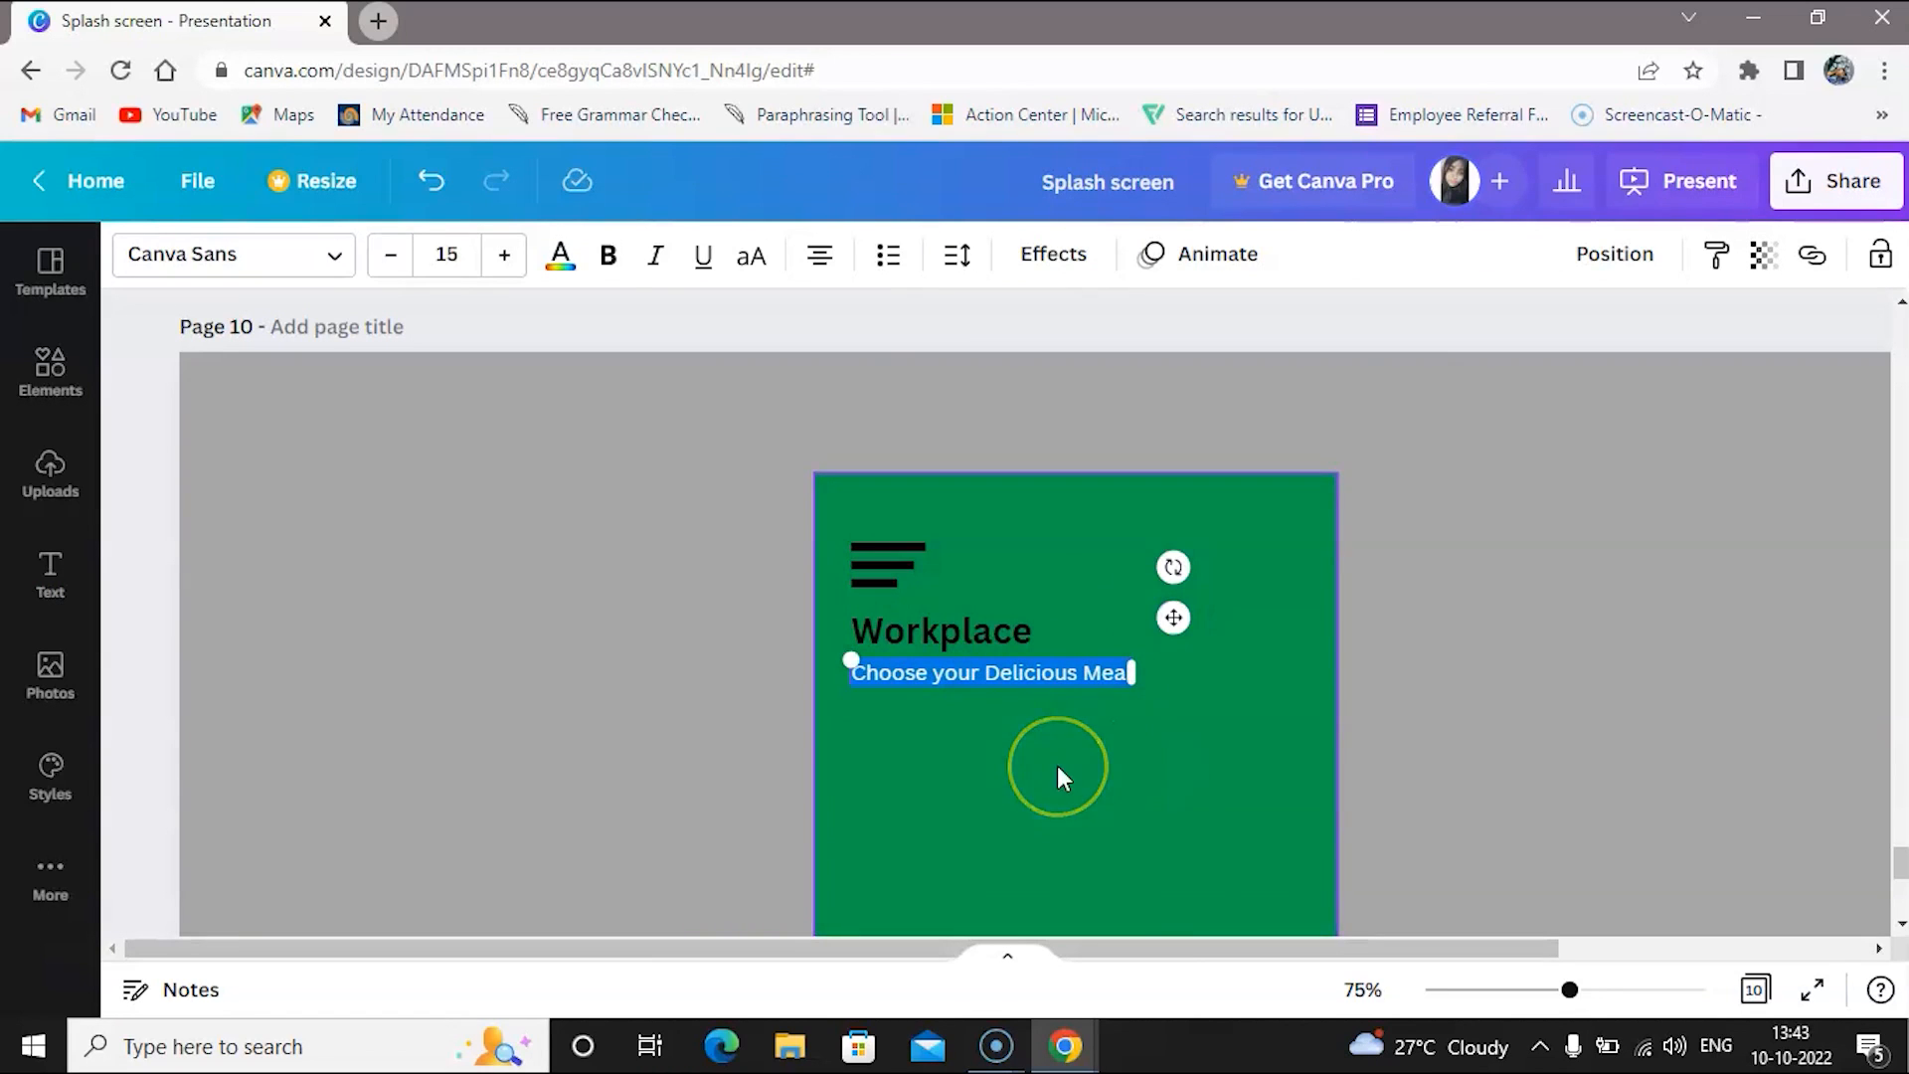
left_click_drag(1174, 621, 1175, 622)
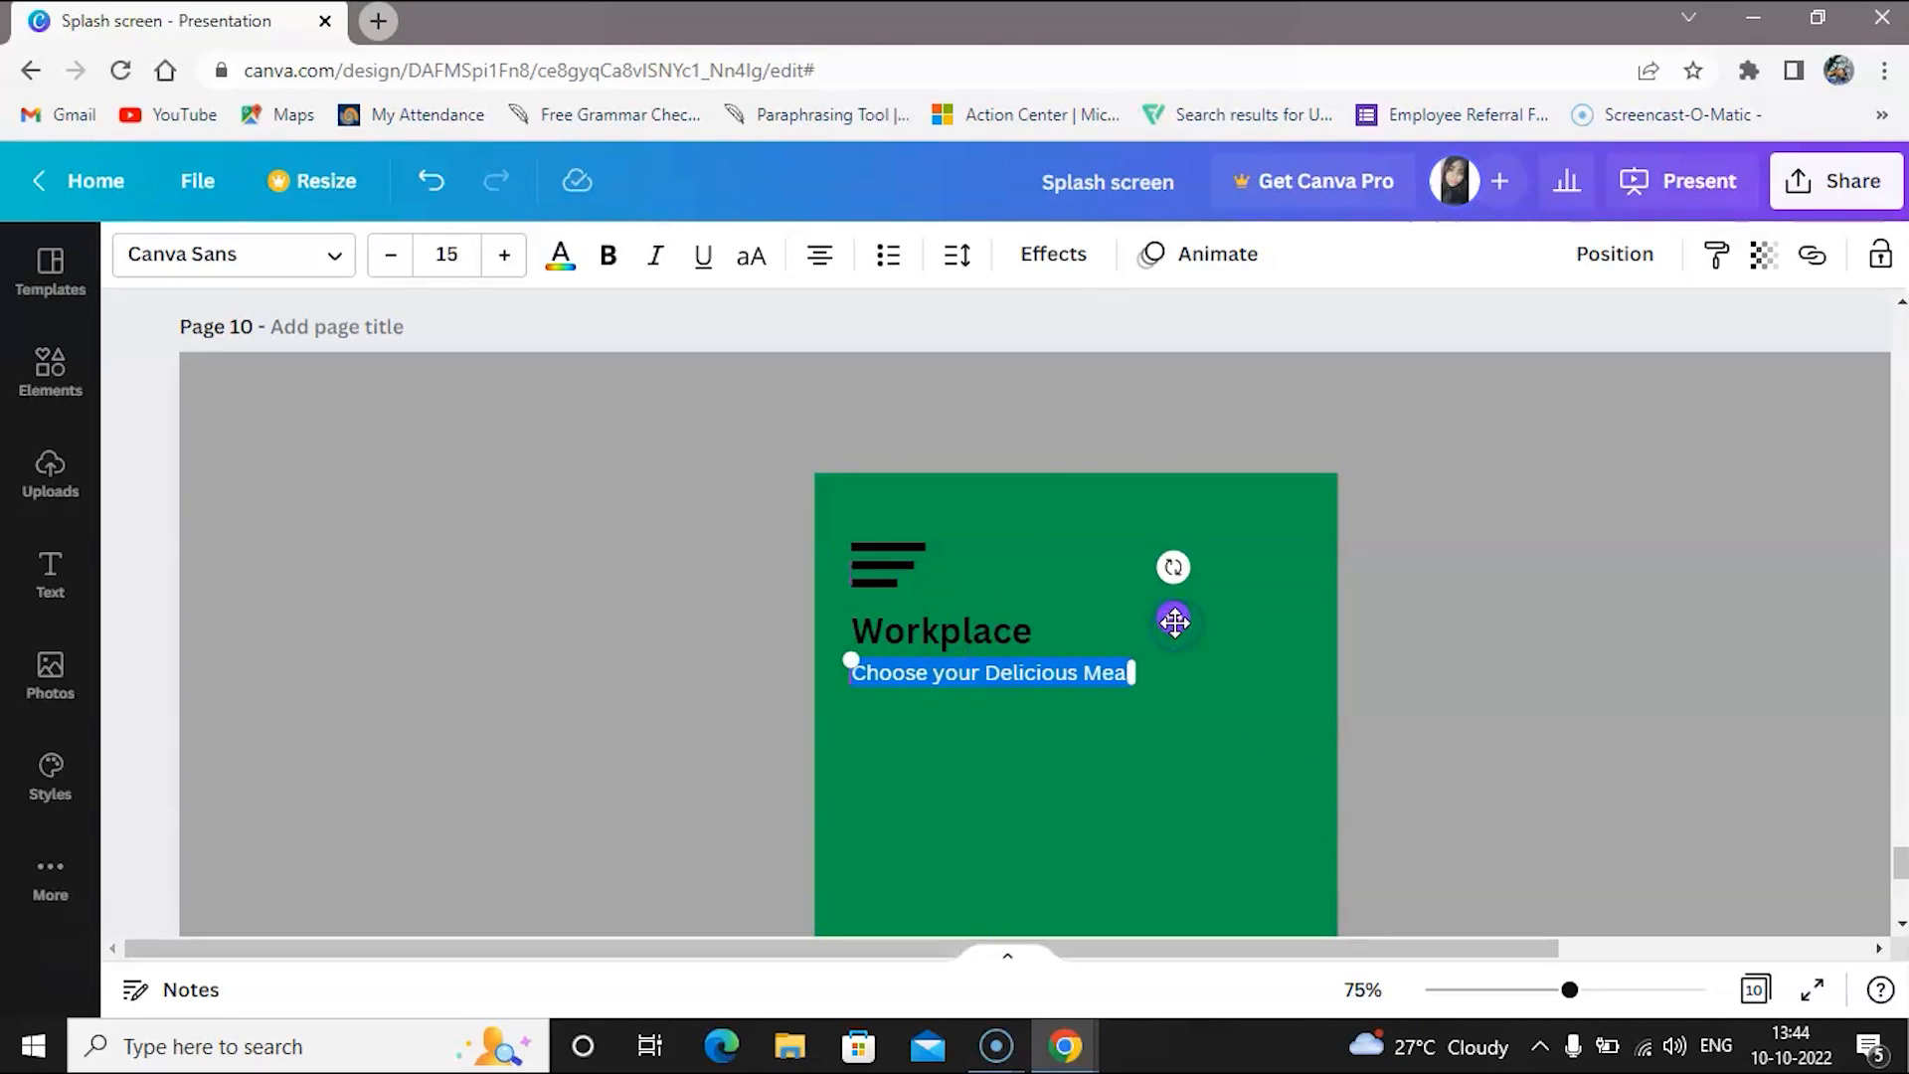
left_click(1110, 762)
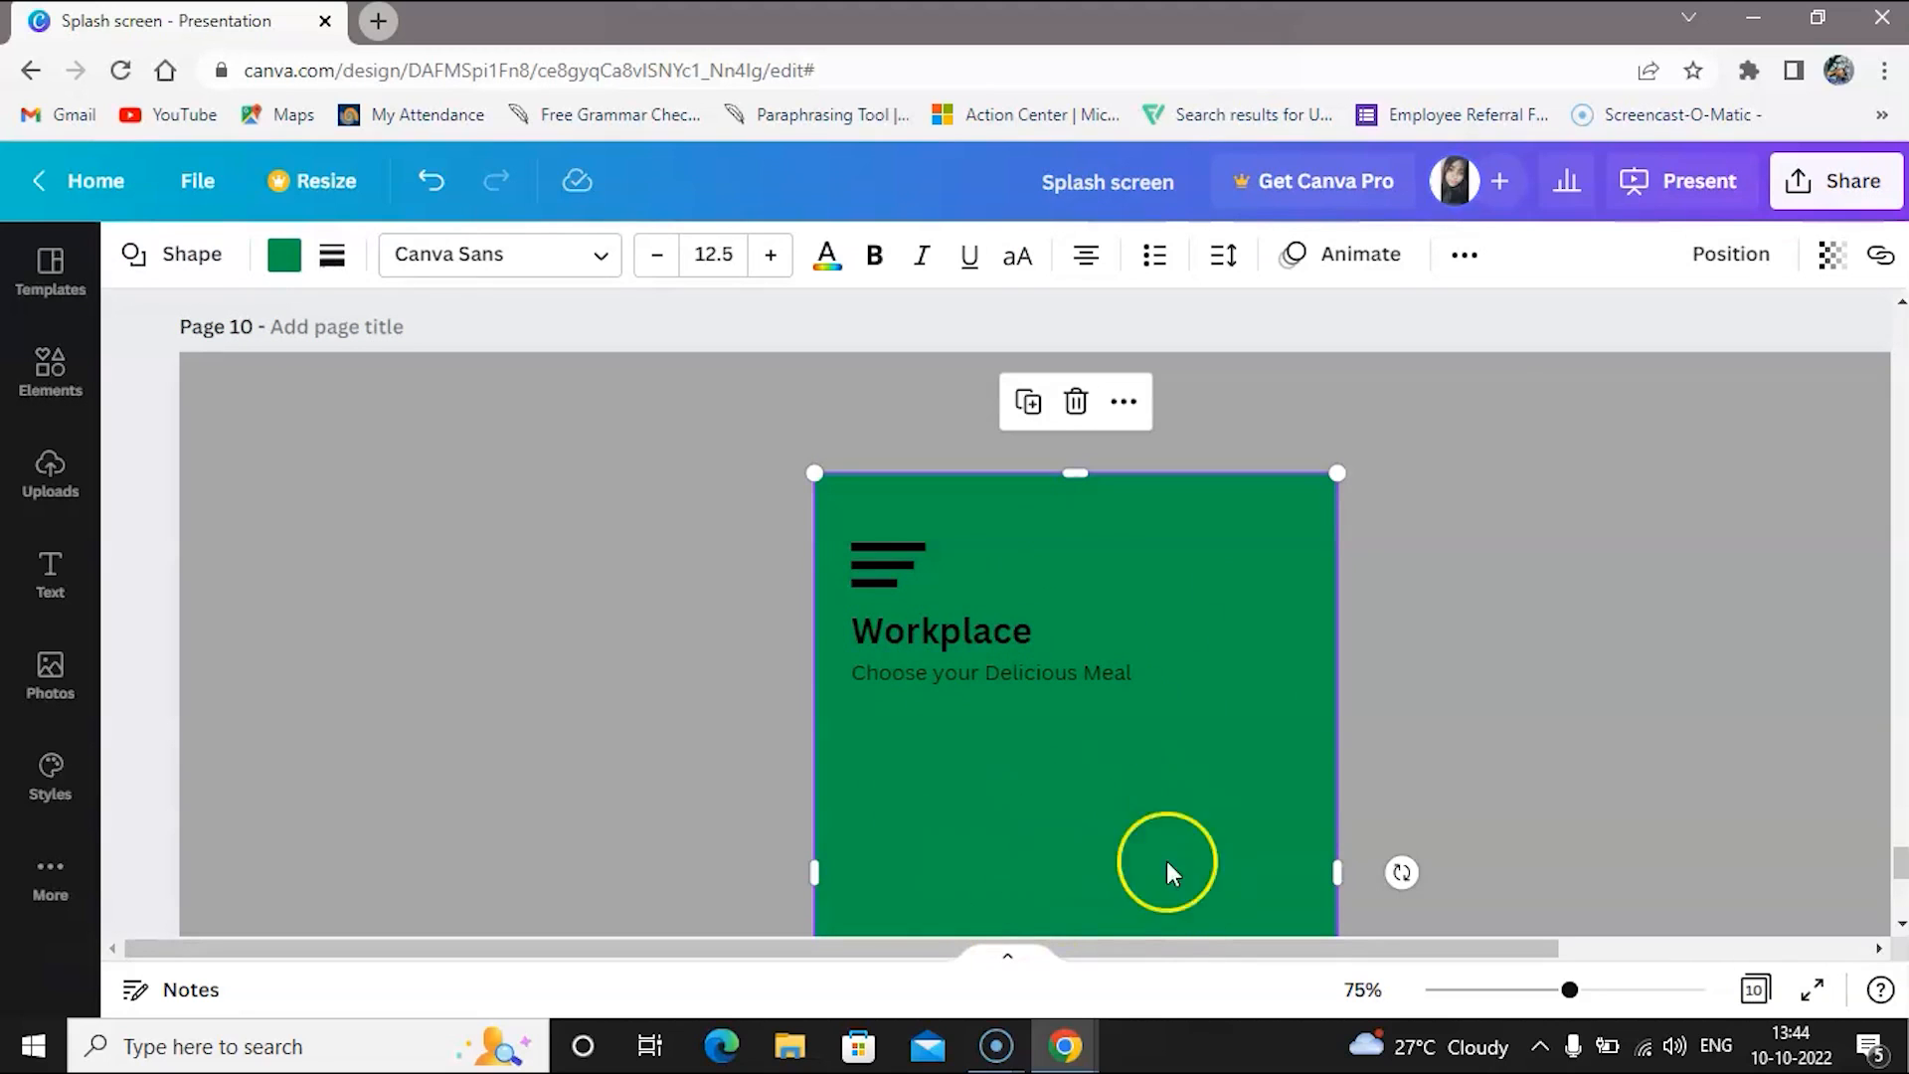
Search the elements for "triangle" and add the solid downward-pointing triangle to page 10
left_click(50, 373)
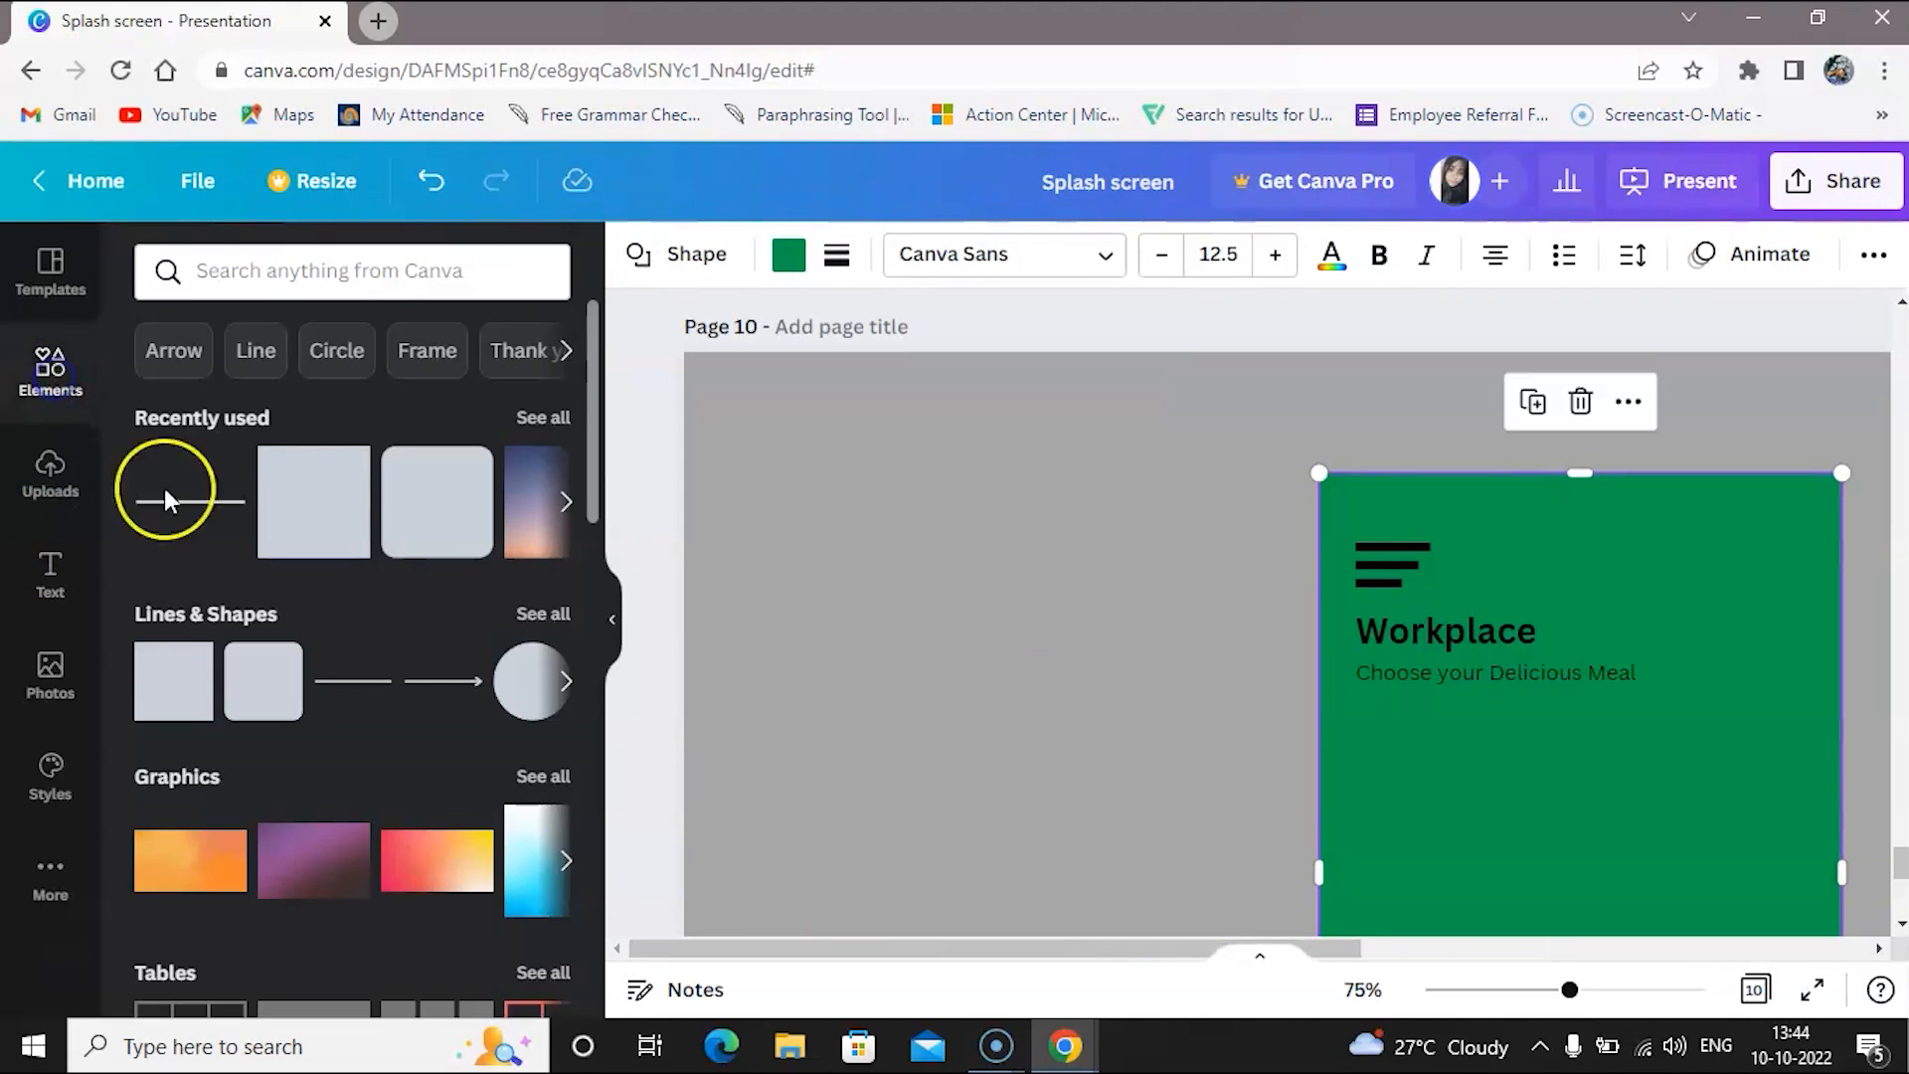
left_click(295, 276)
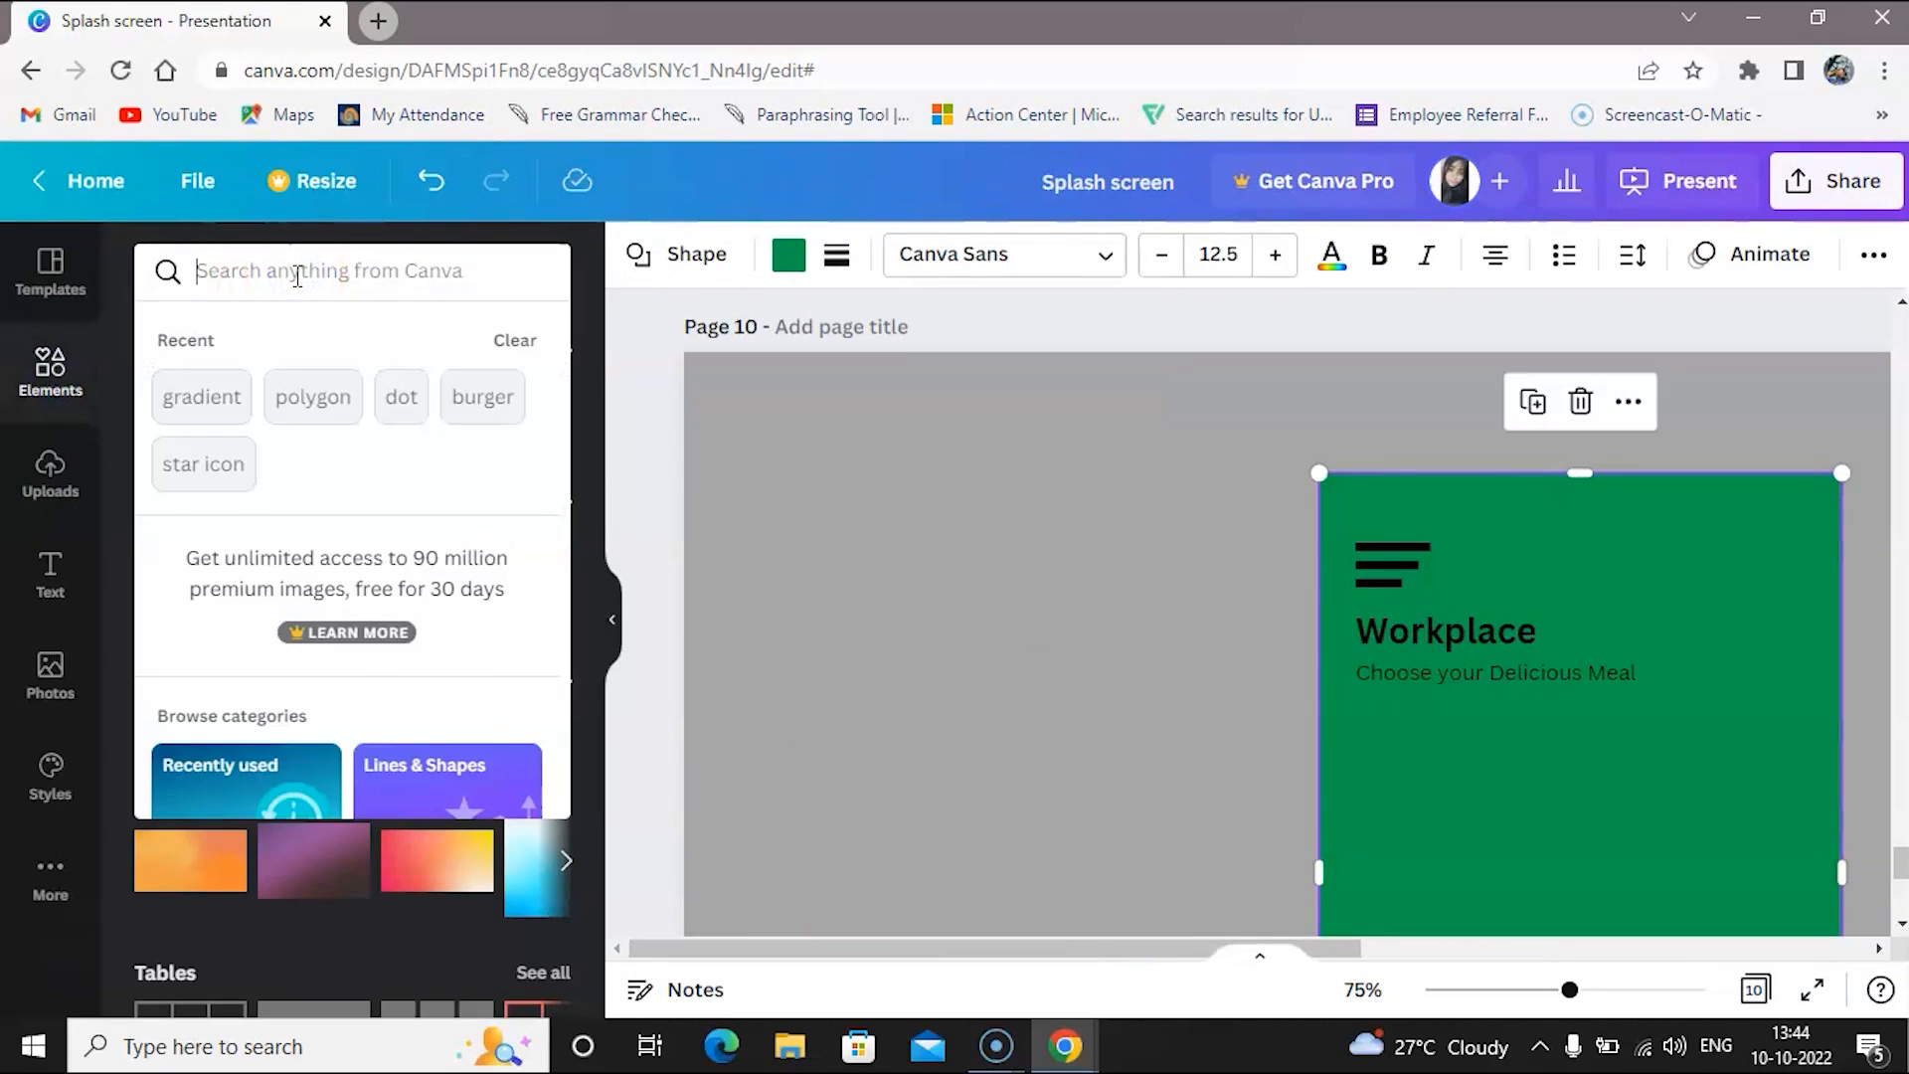
type("tri")
left_click(261, 410)
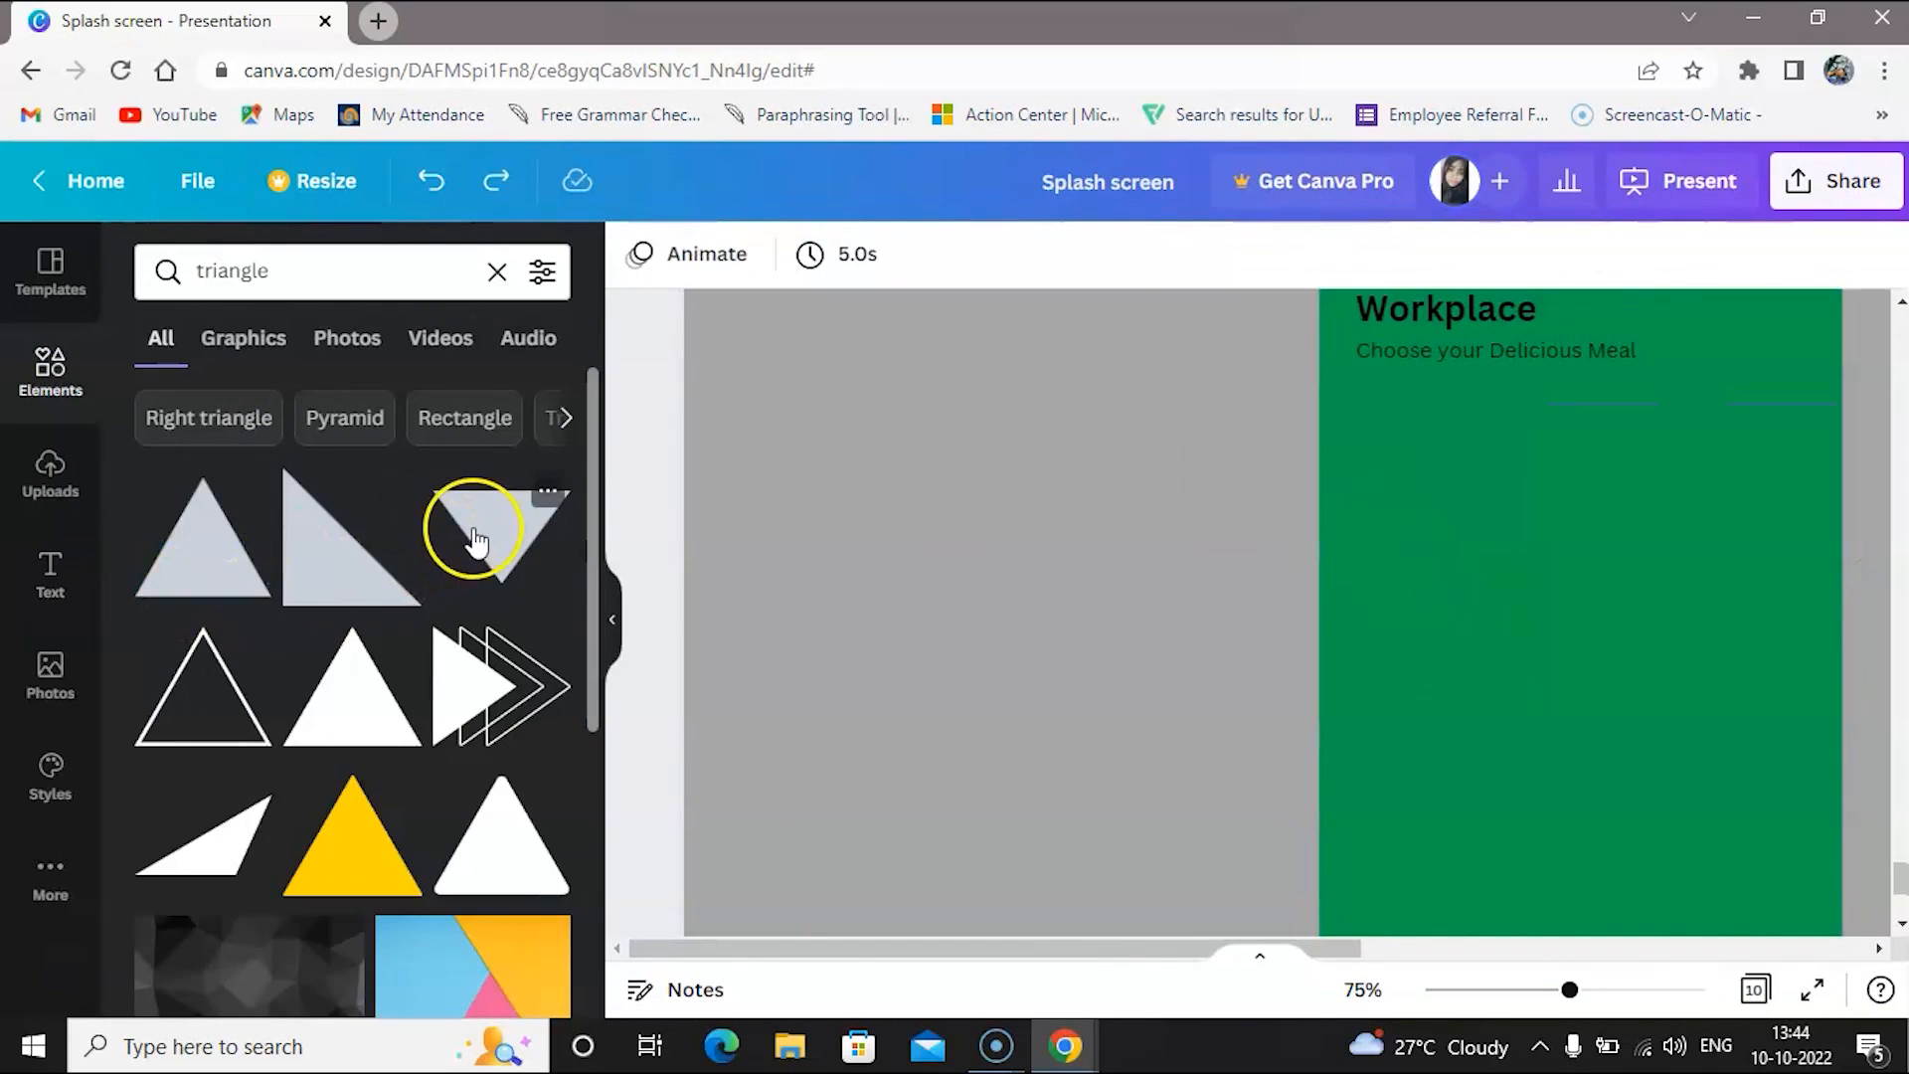
left_click(475, 531)
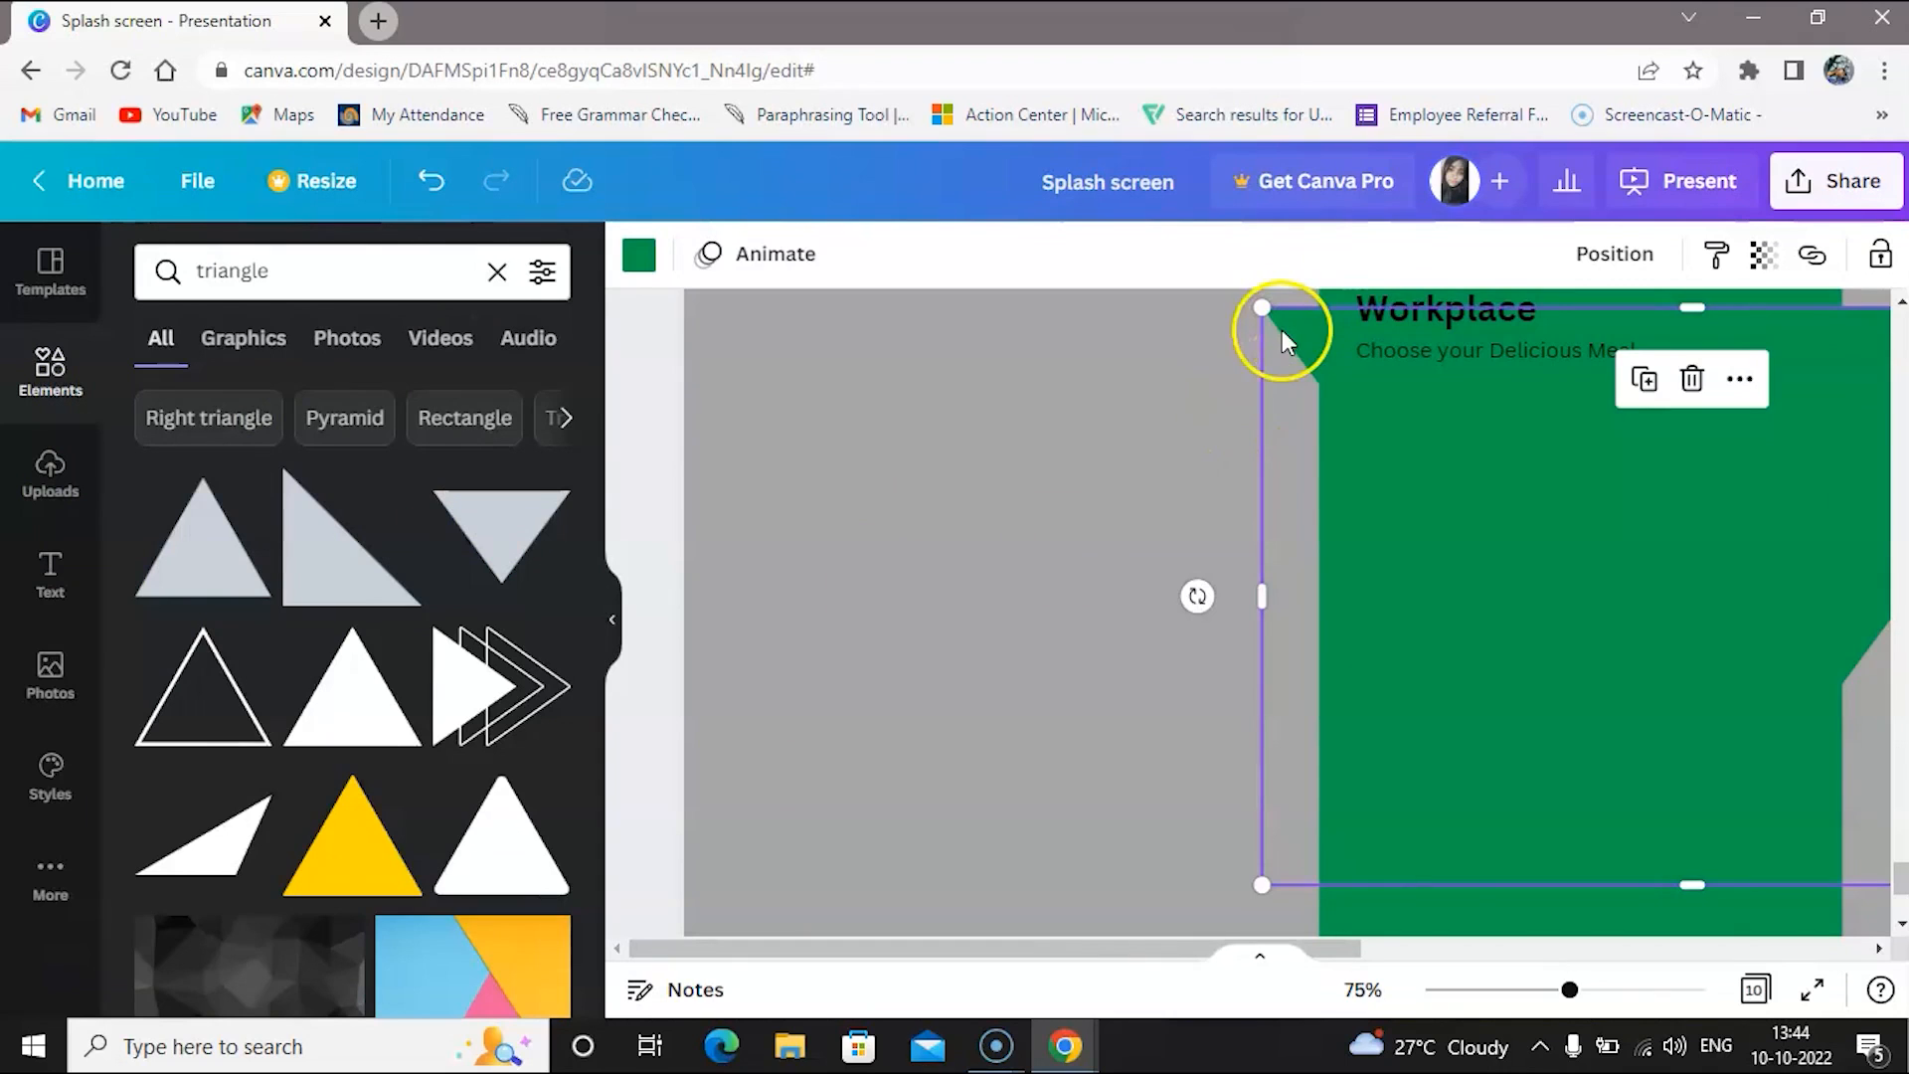
Shrink the triangle to a tiny arrow and park it in the grey area beside the green rectangle
left_click_drag(1288, 328, 706, 359)
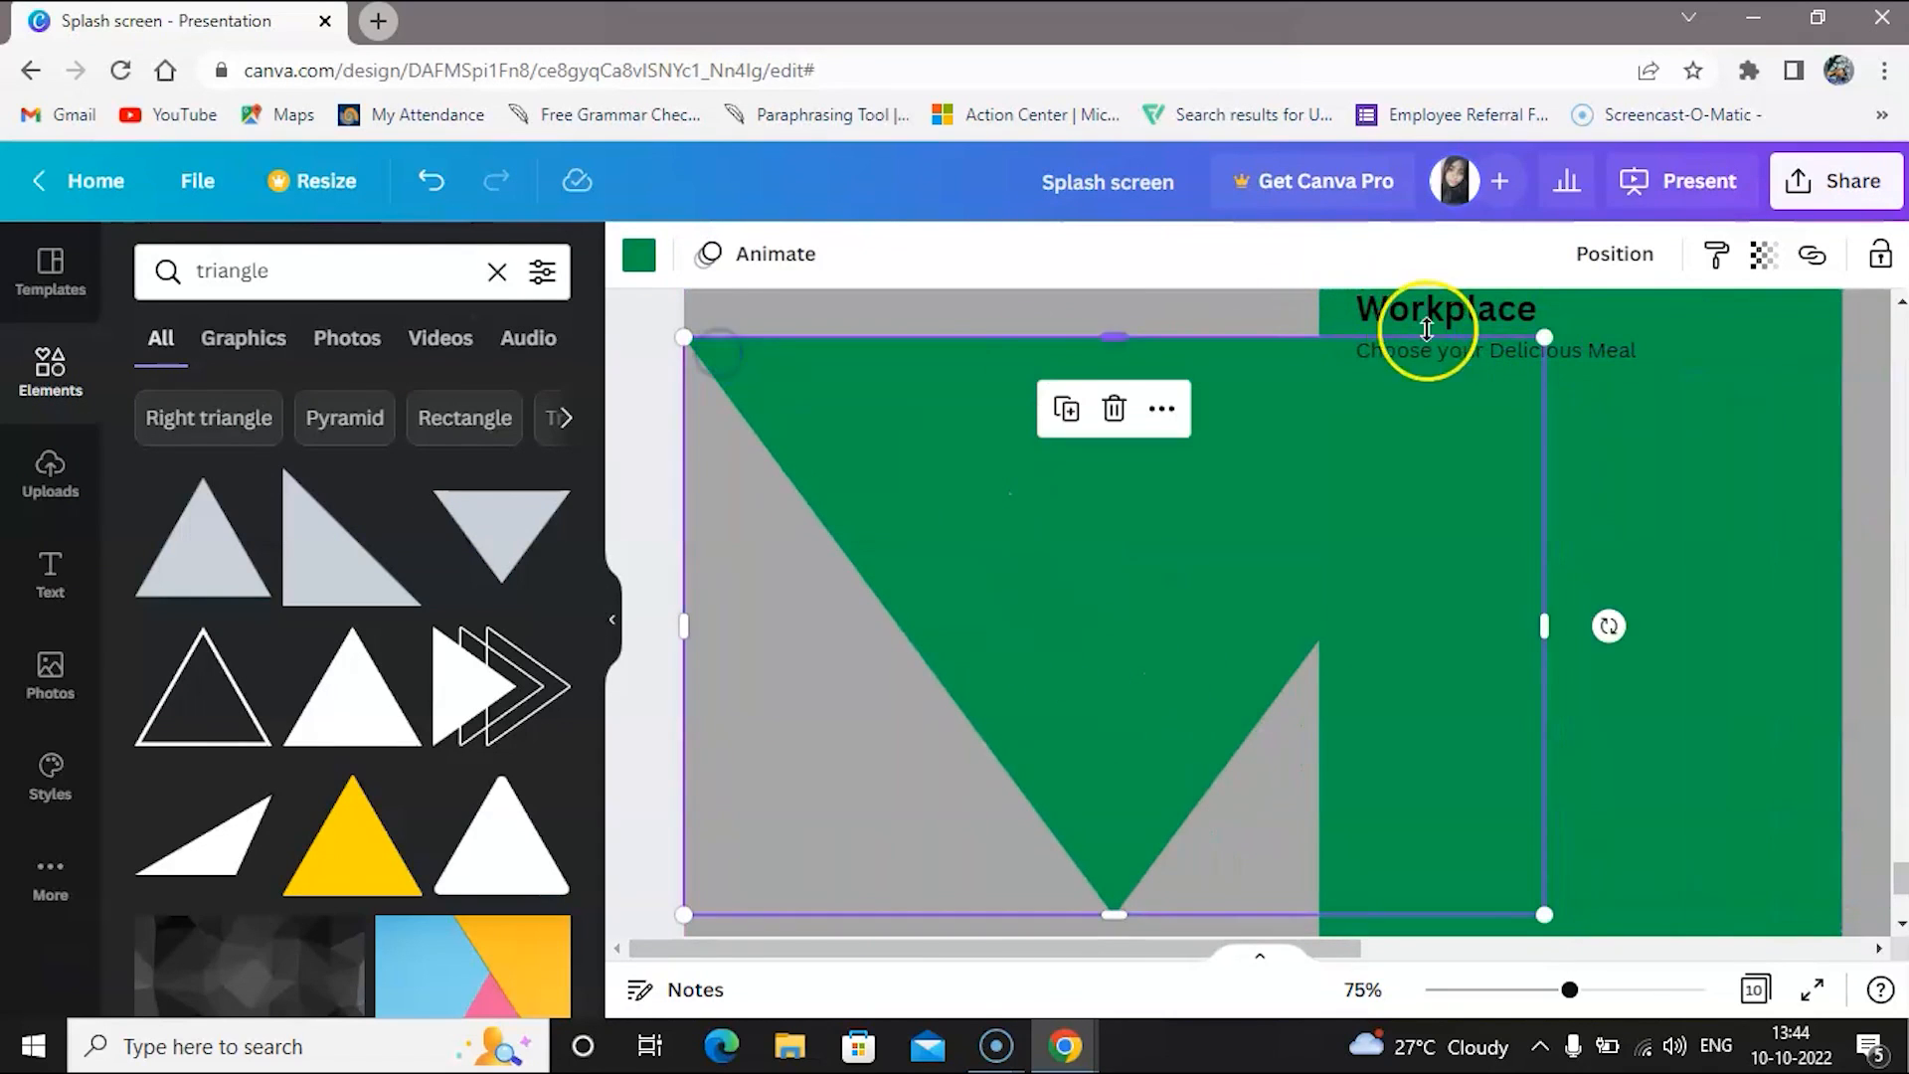
left_click_drag(1545, 337, 903, 767)
left_click_drag(771, 841, 1098, 475)
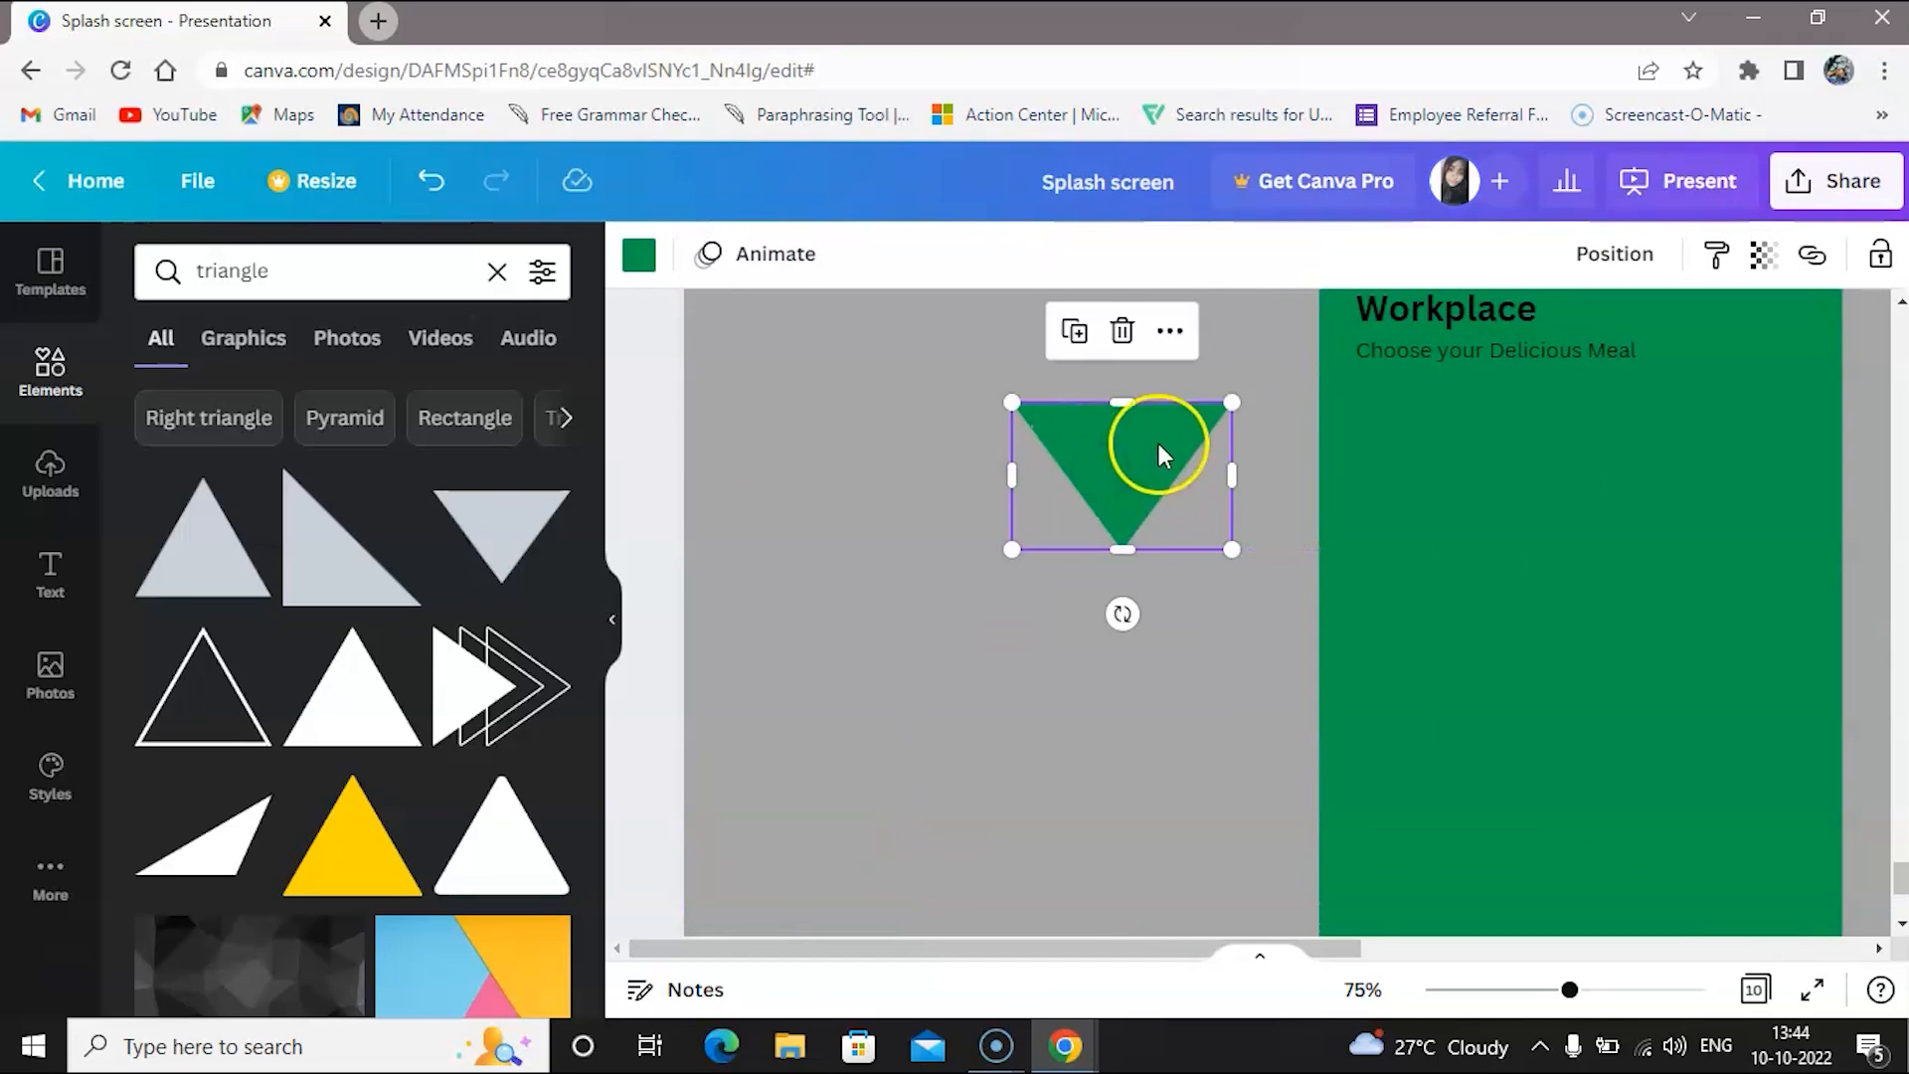
left_click_drag(1232, 402, 1046, 503)
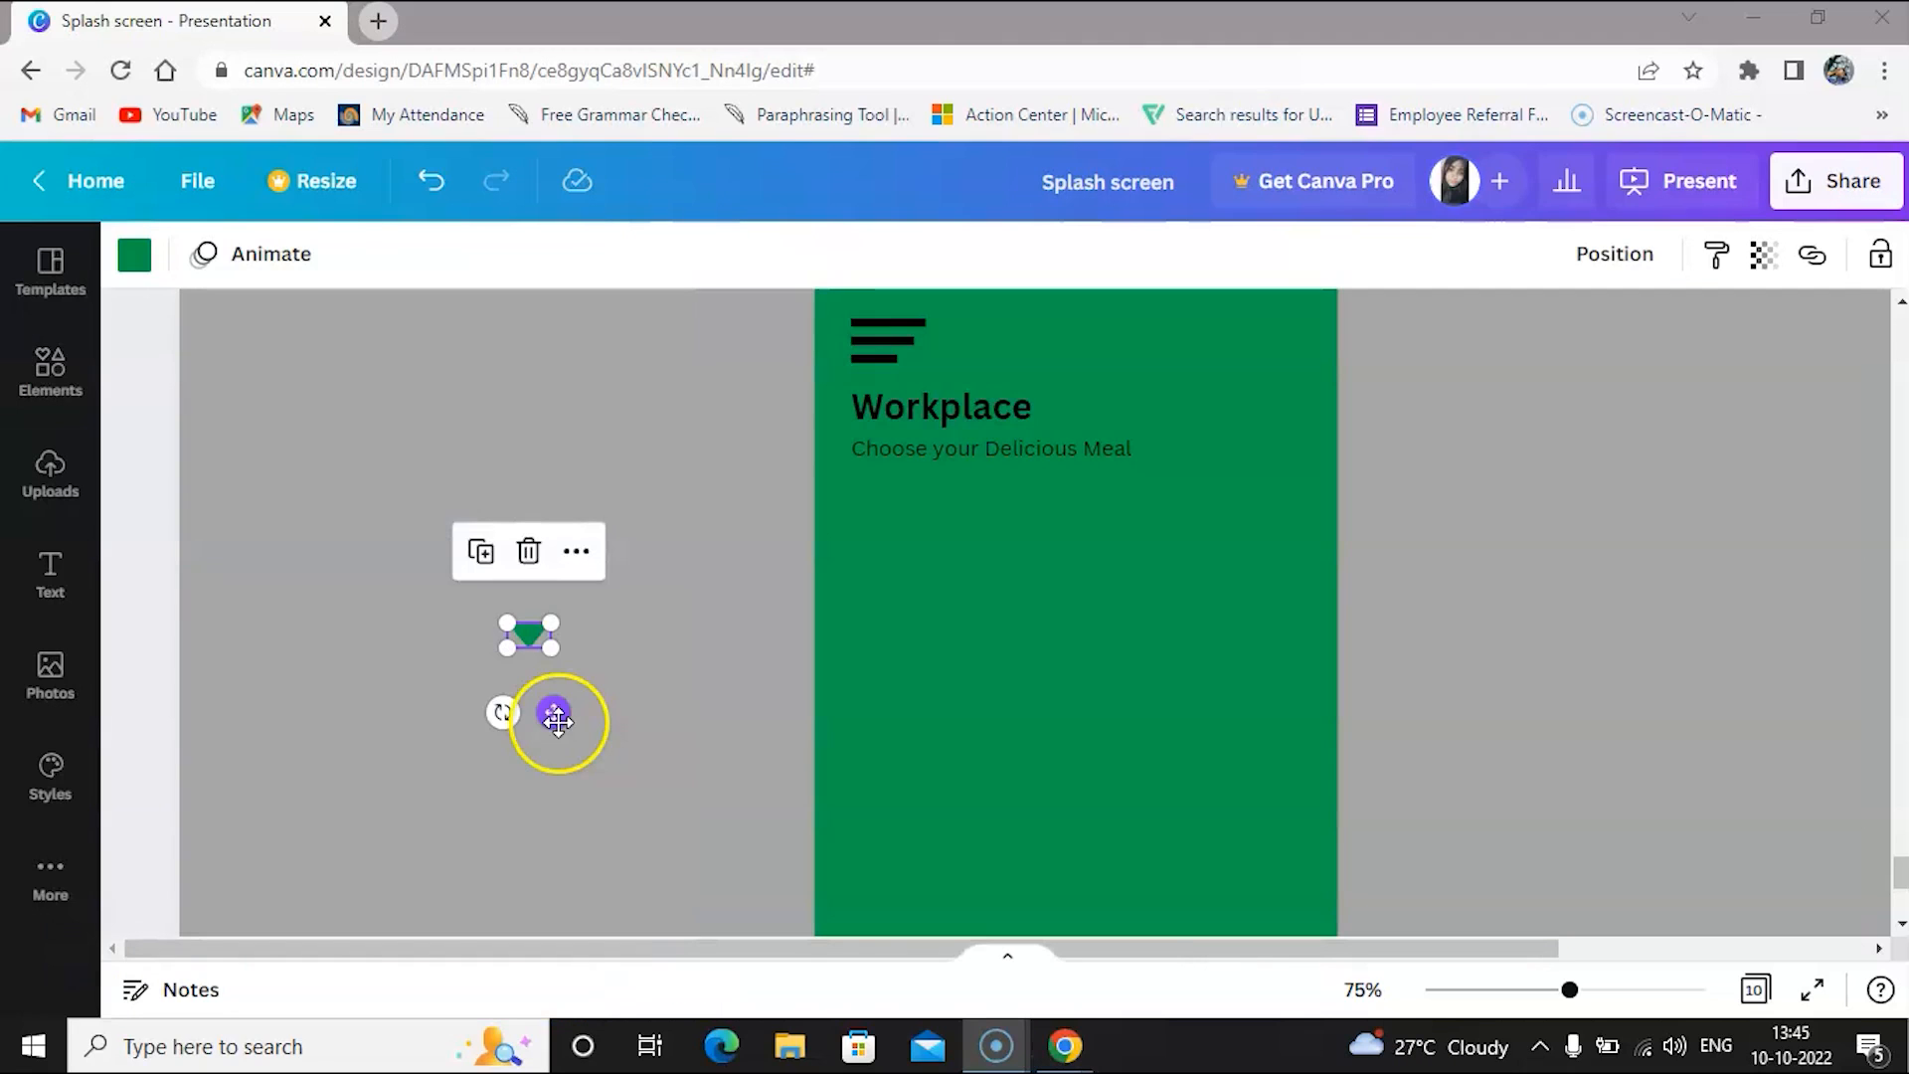
left_click(554, 713)
left_click_drag(554, 714, 611, 665)
left_click(584, 584)
Recolour the small triangle off-white and move it to the end of the Workplace heading
left_click(135, 255)
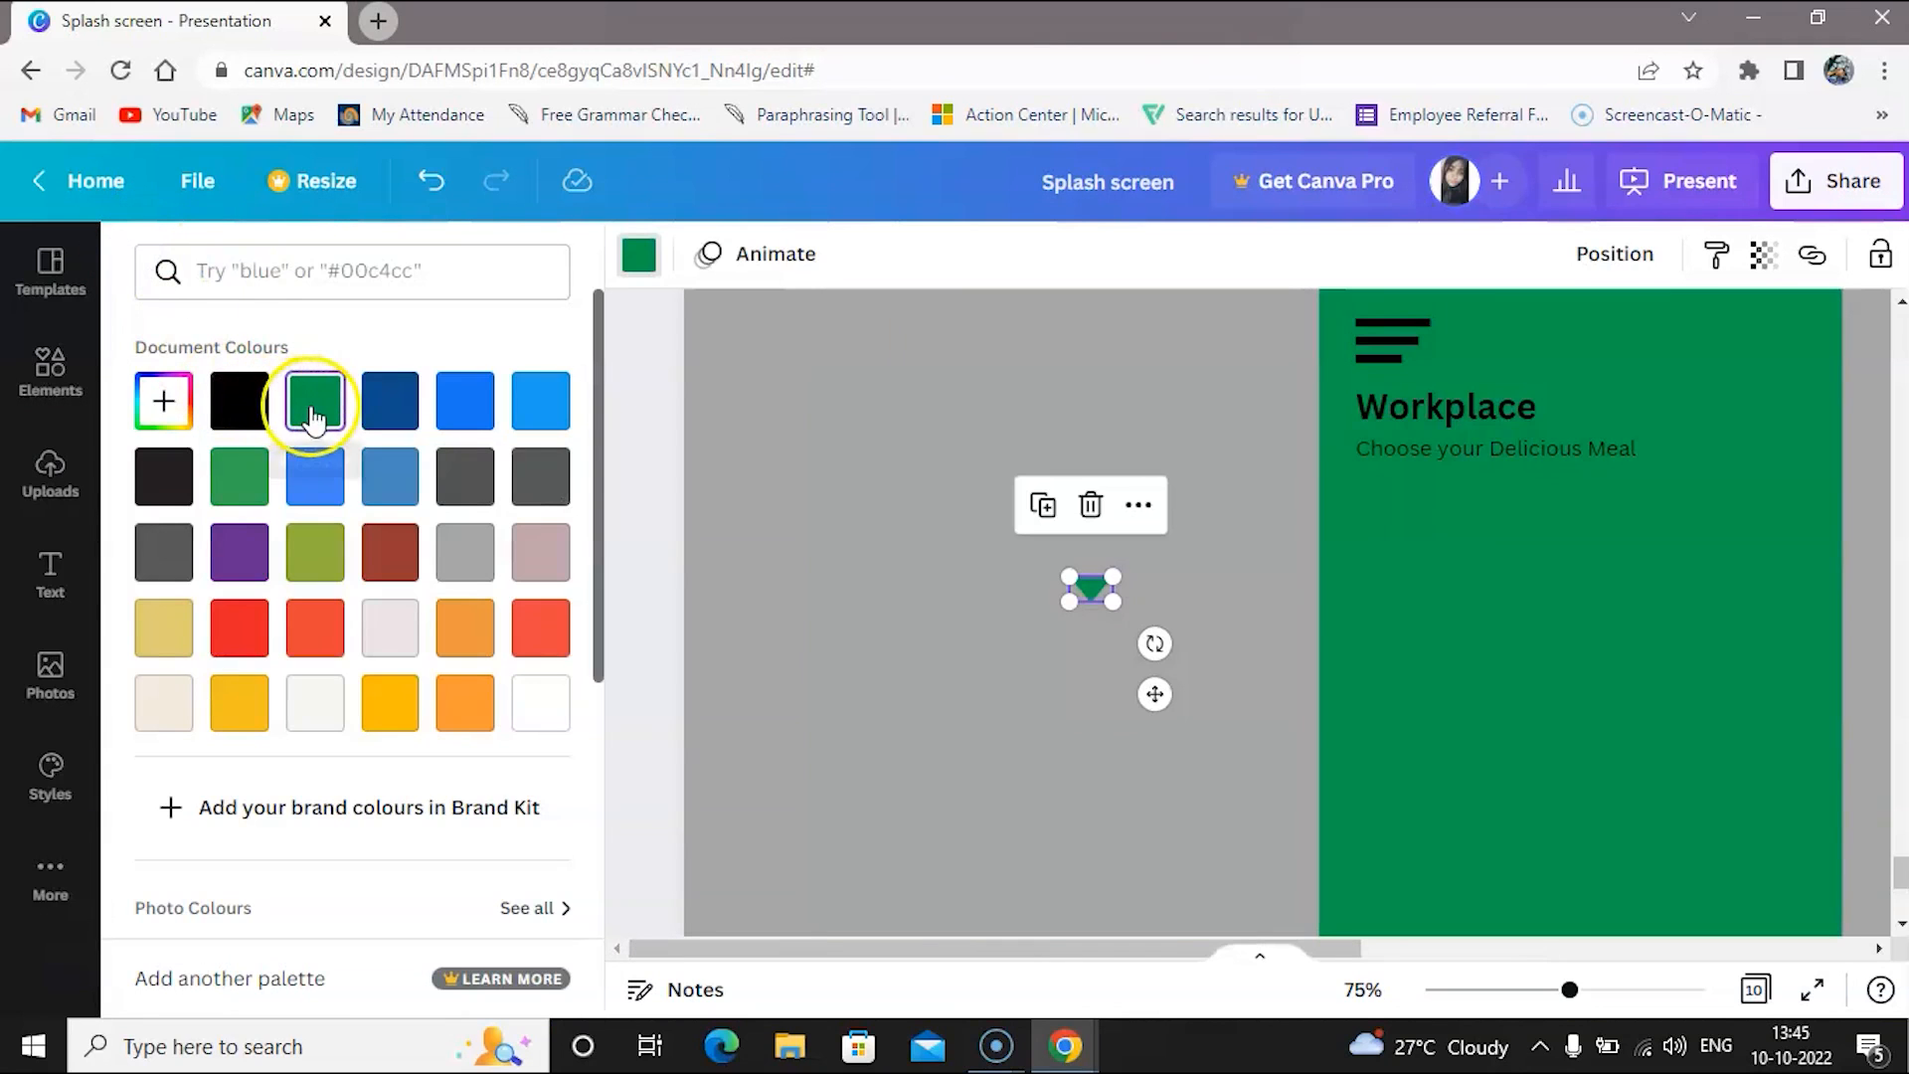
left_click(327, 708)
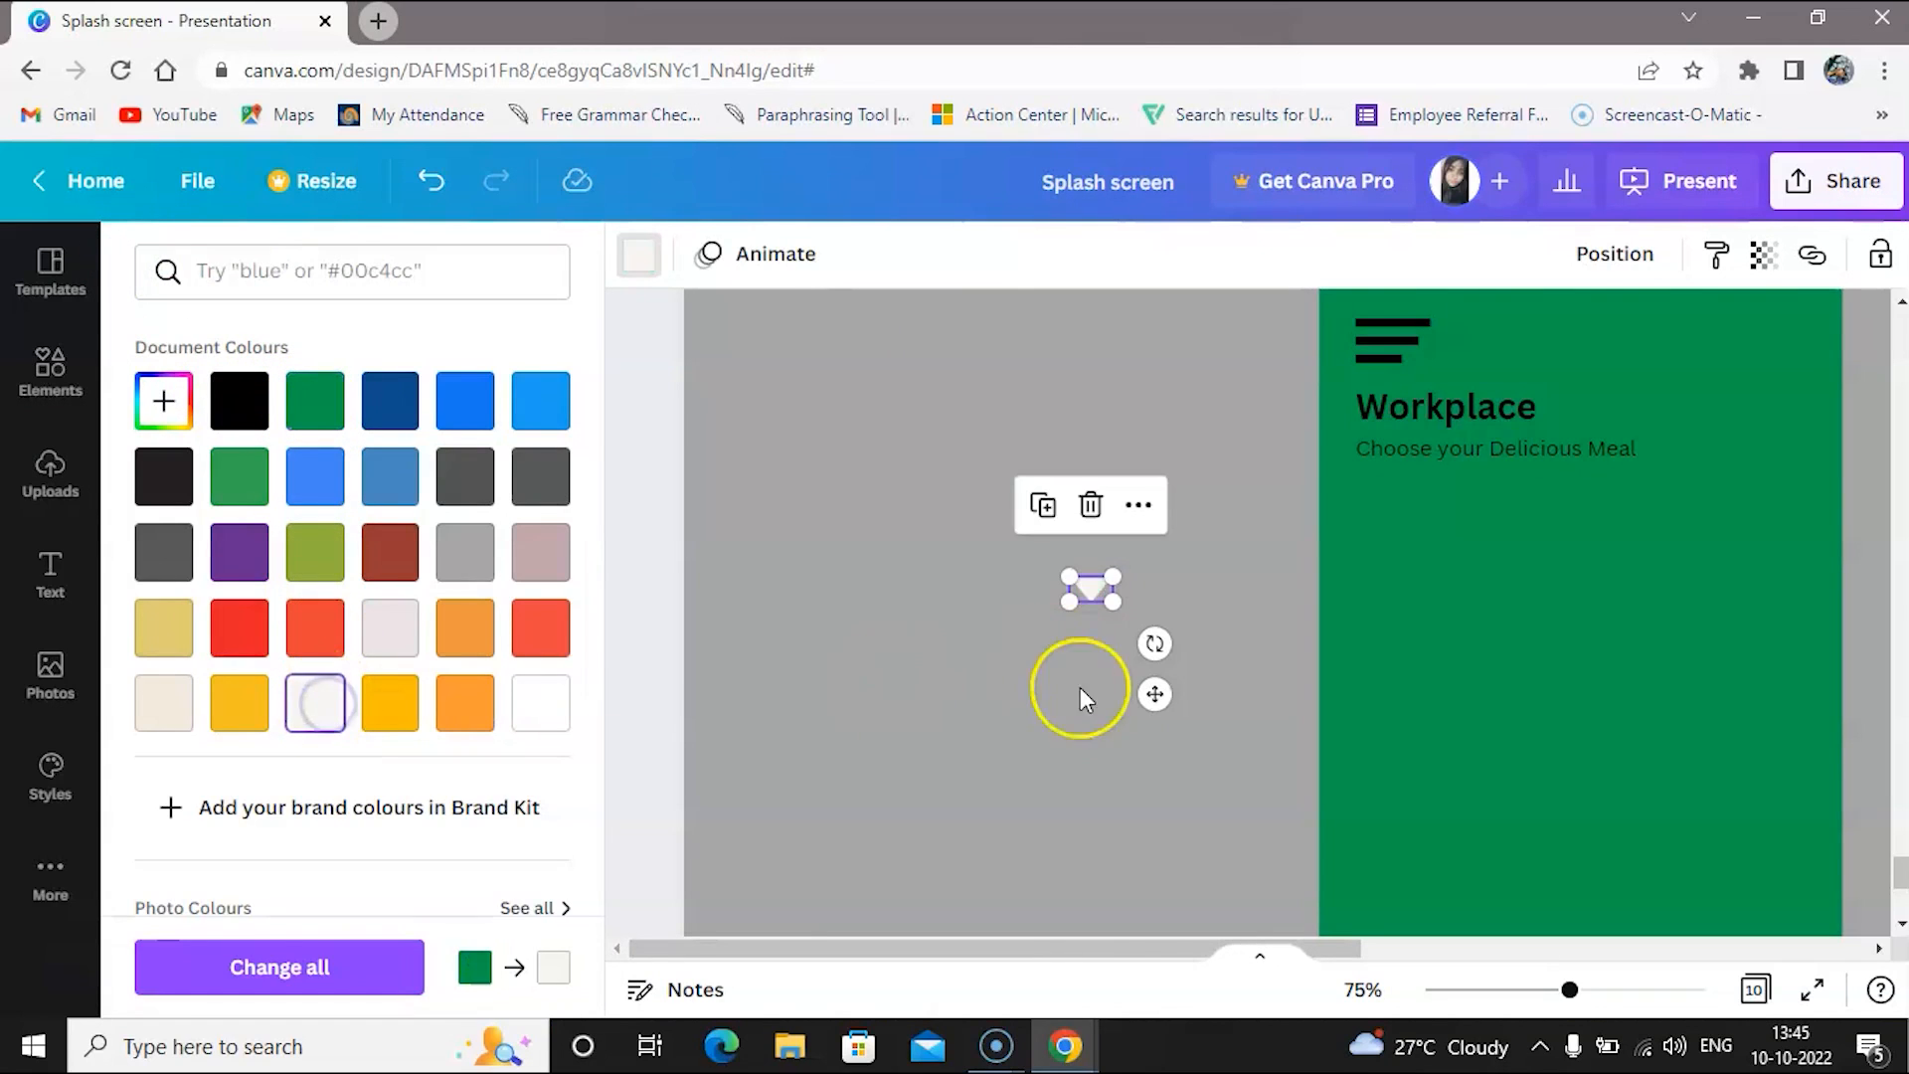
left_click_drag(1154, 695, 1576, 519)
scroll(1013, 616, "down", 3)
scroll(1012, 616, "up", 2)
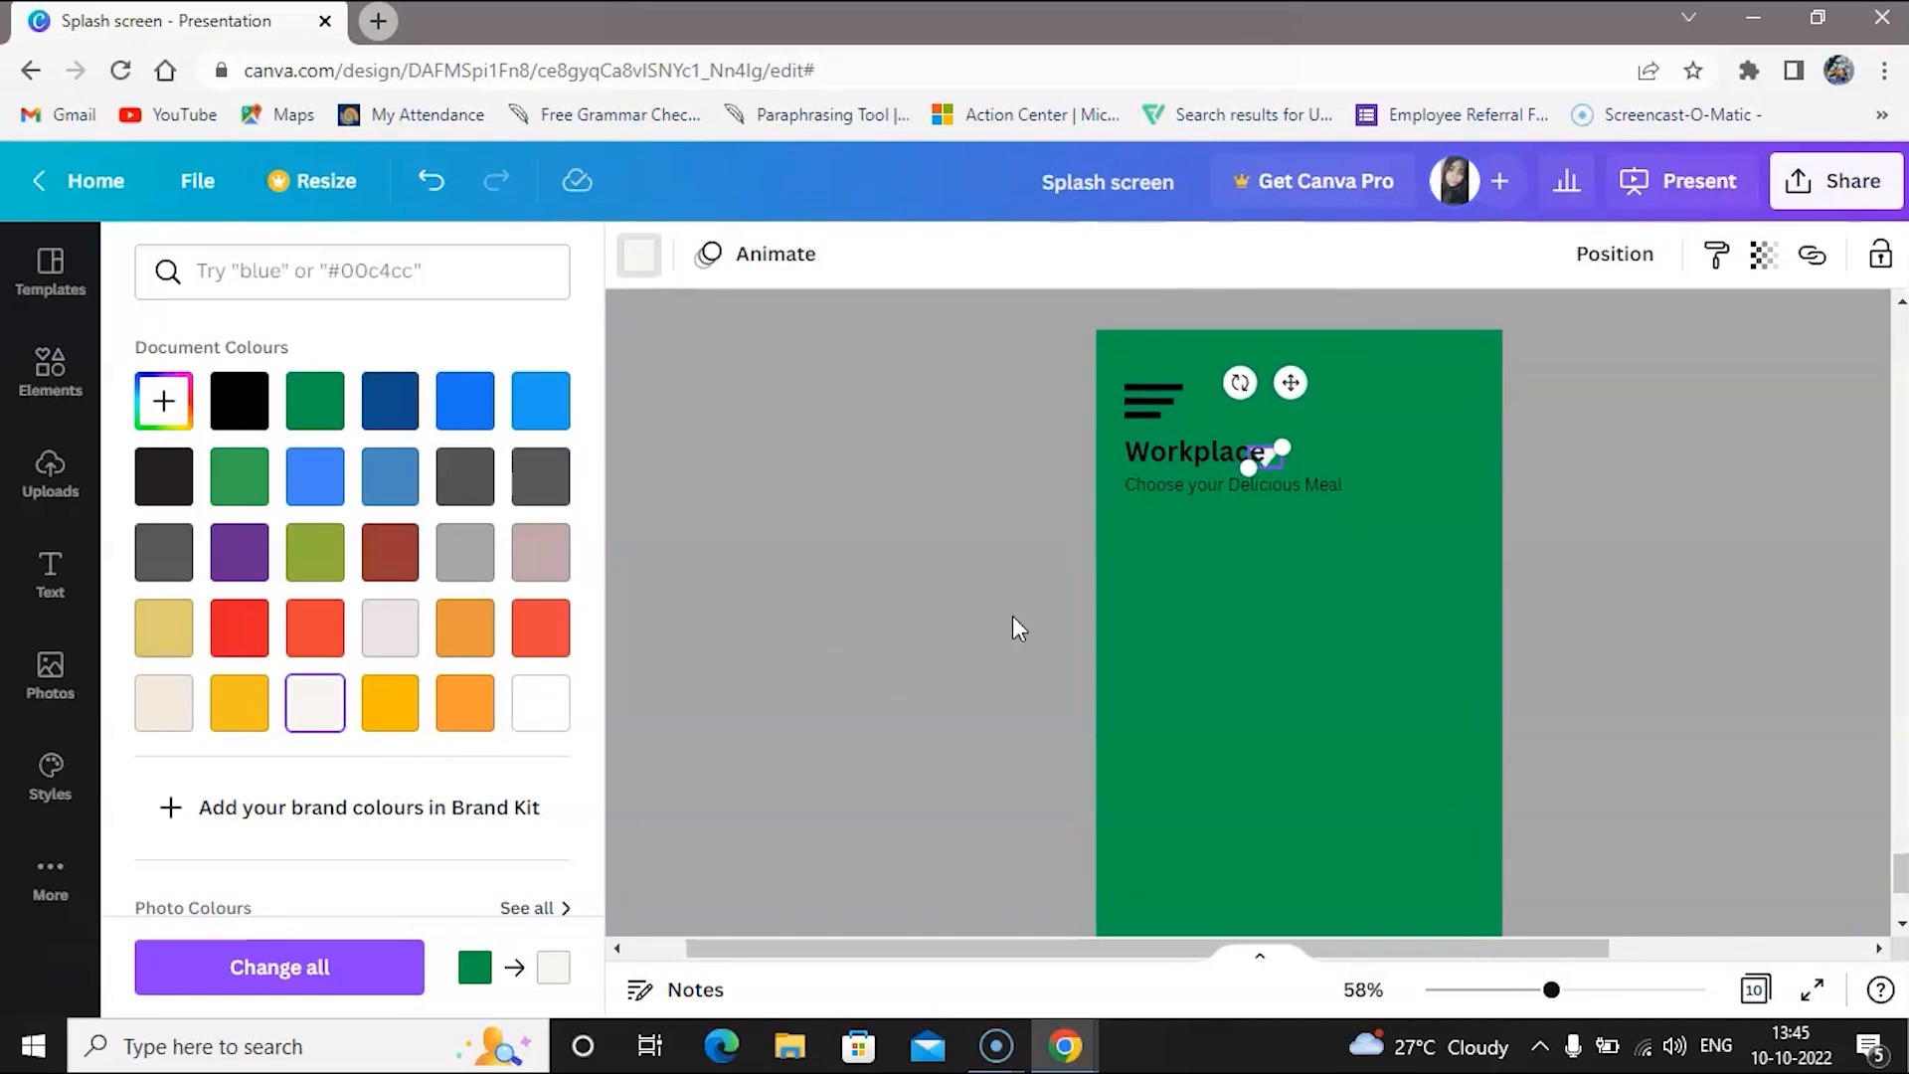
left_click(788, 576)
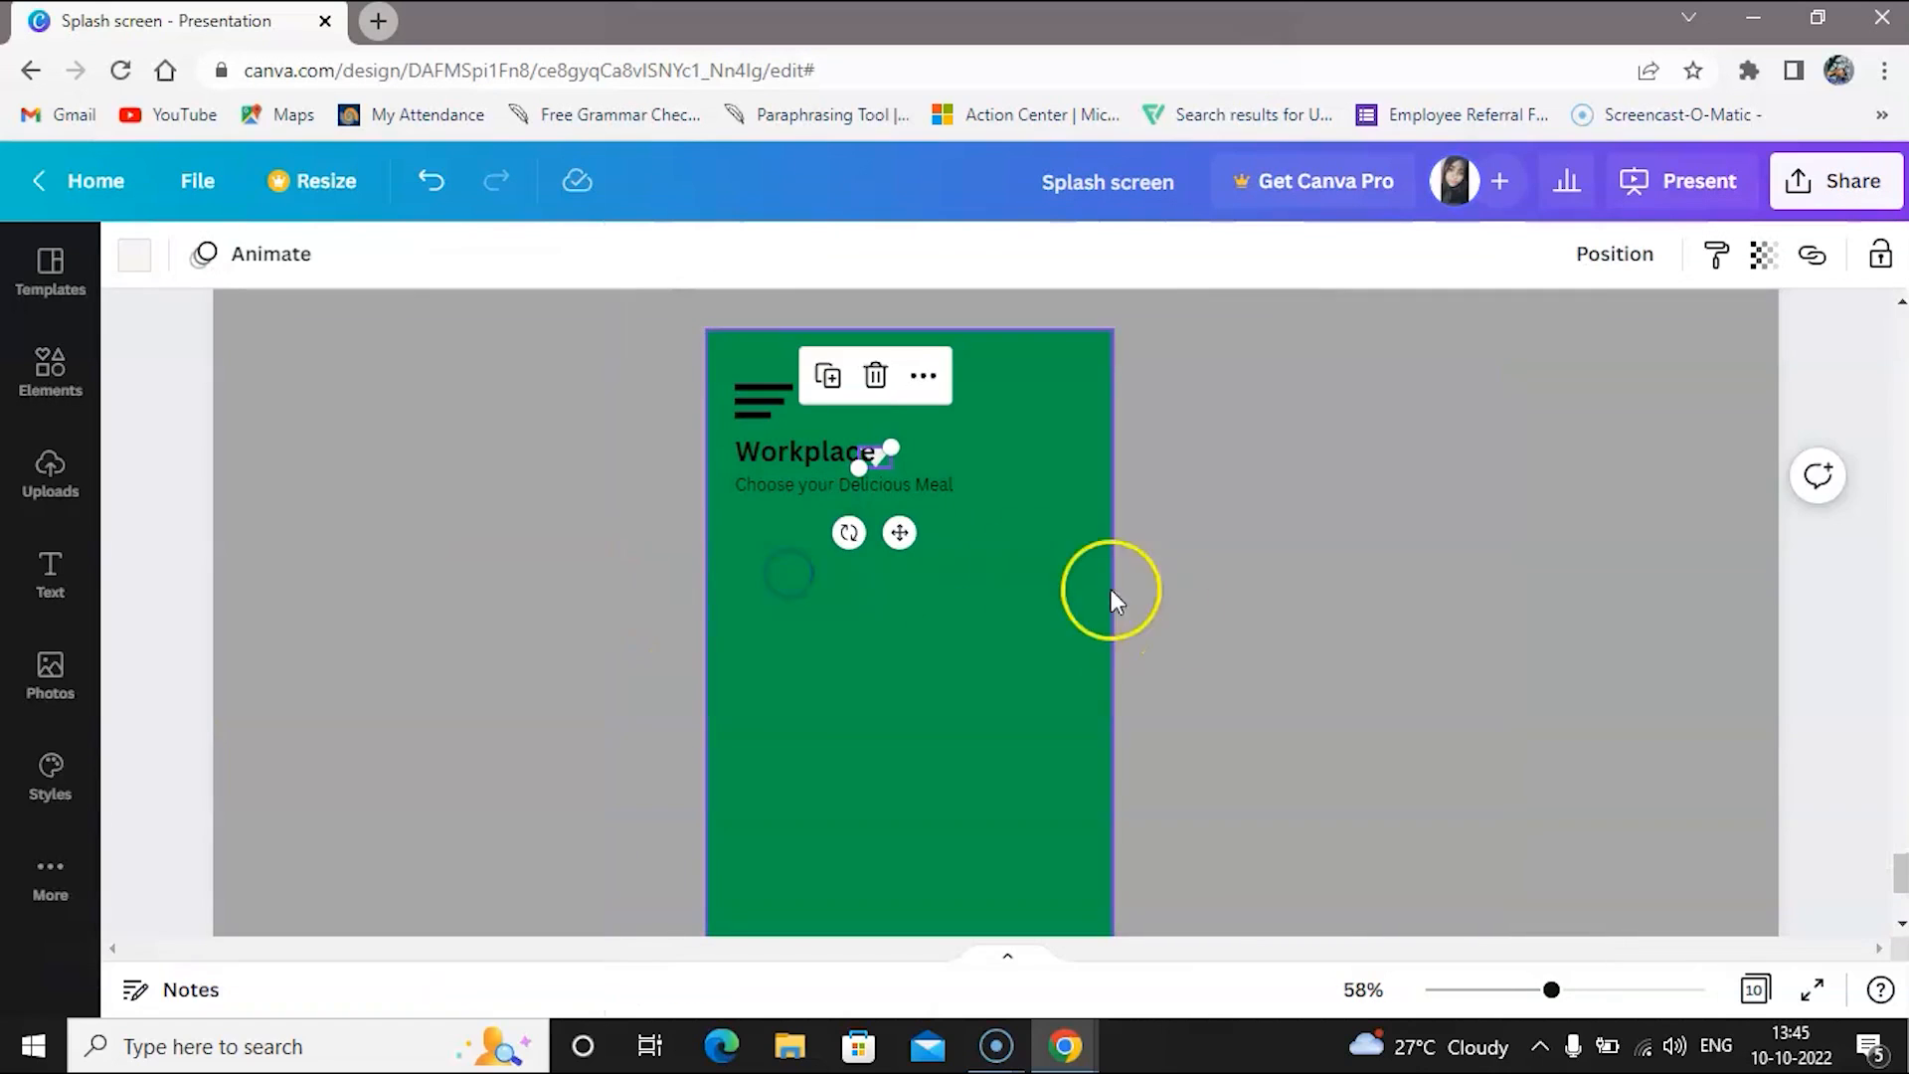
left_click_drag(903, 532, 921, 530)
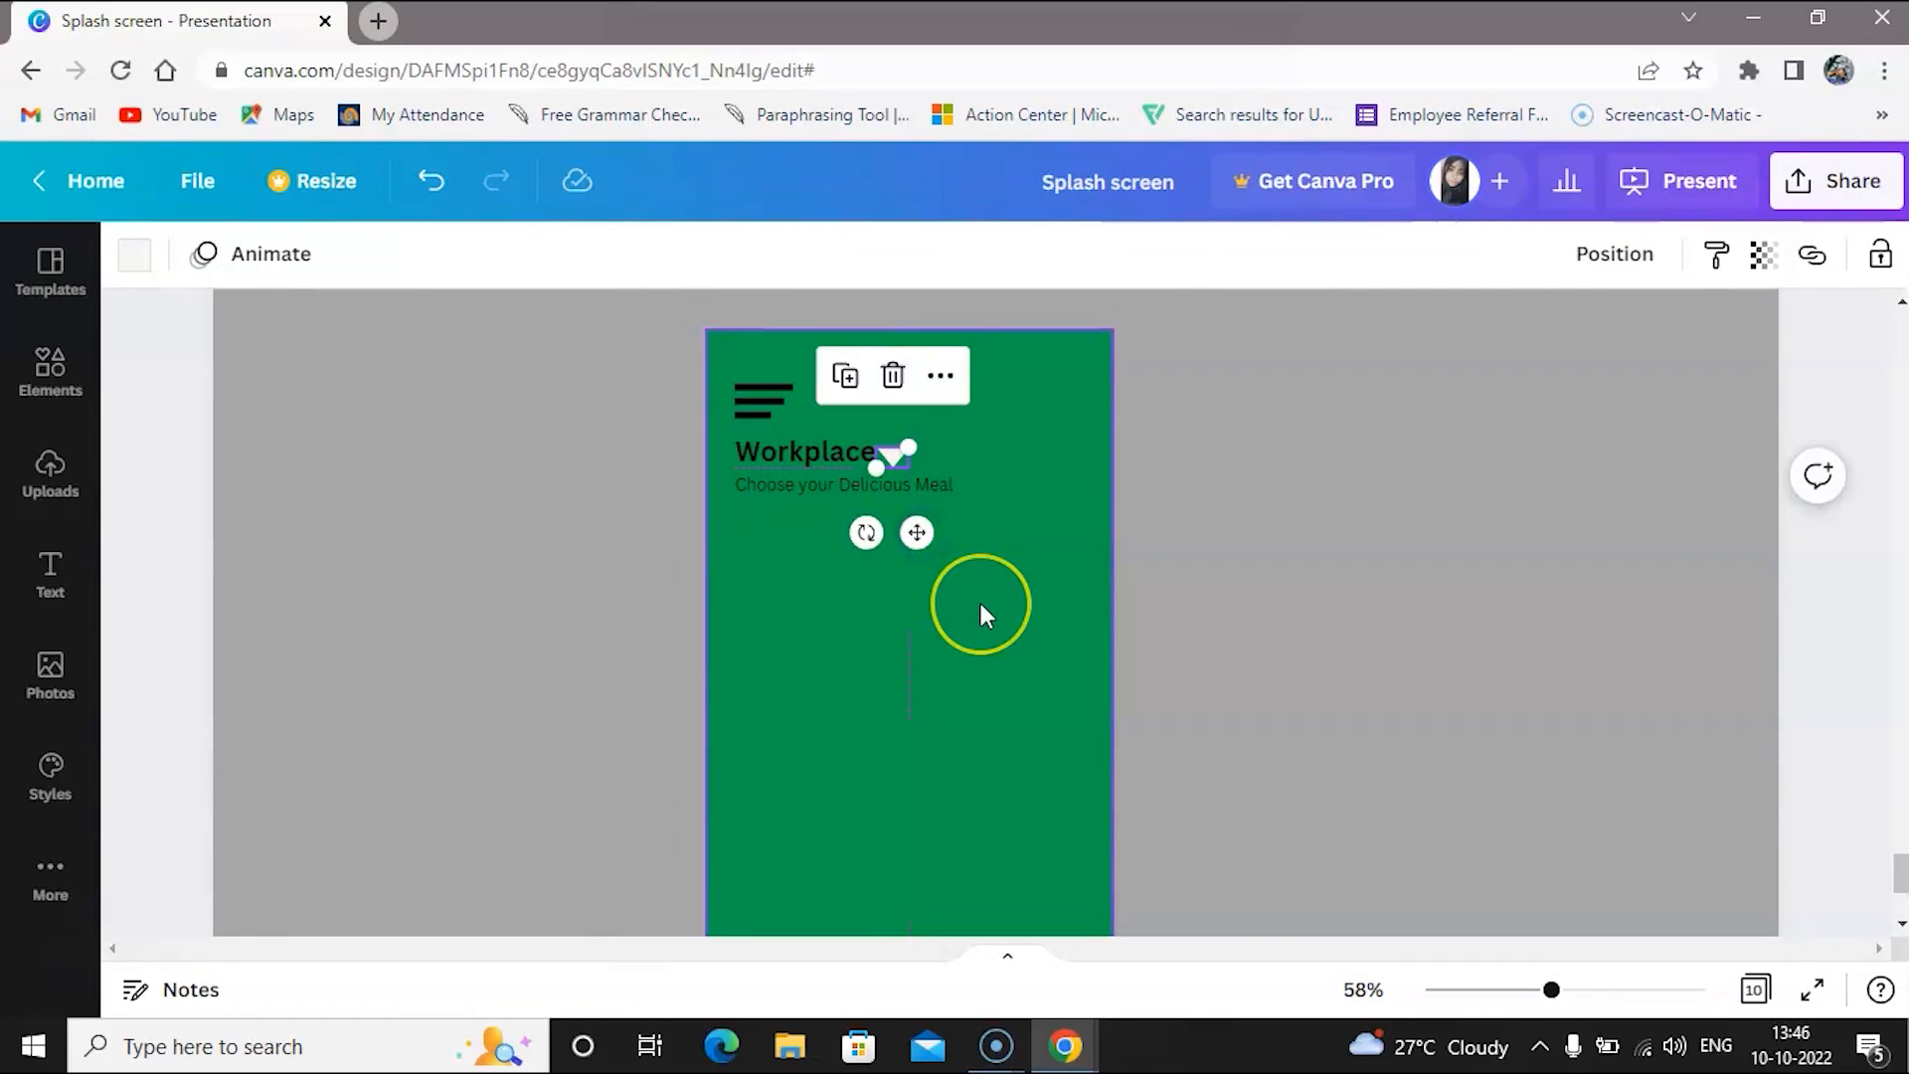
Shrink the triangle slightly and leave a small gap between it and the Workplace heading
scroll(979, 599, "up", 3)
scroll(993, 438, "up", 3)
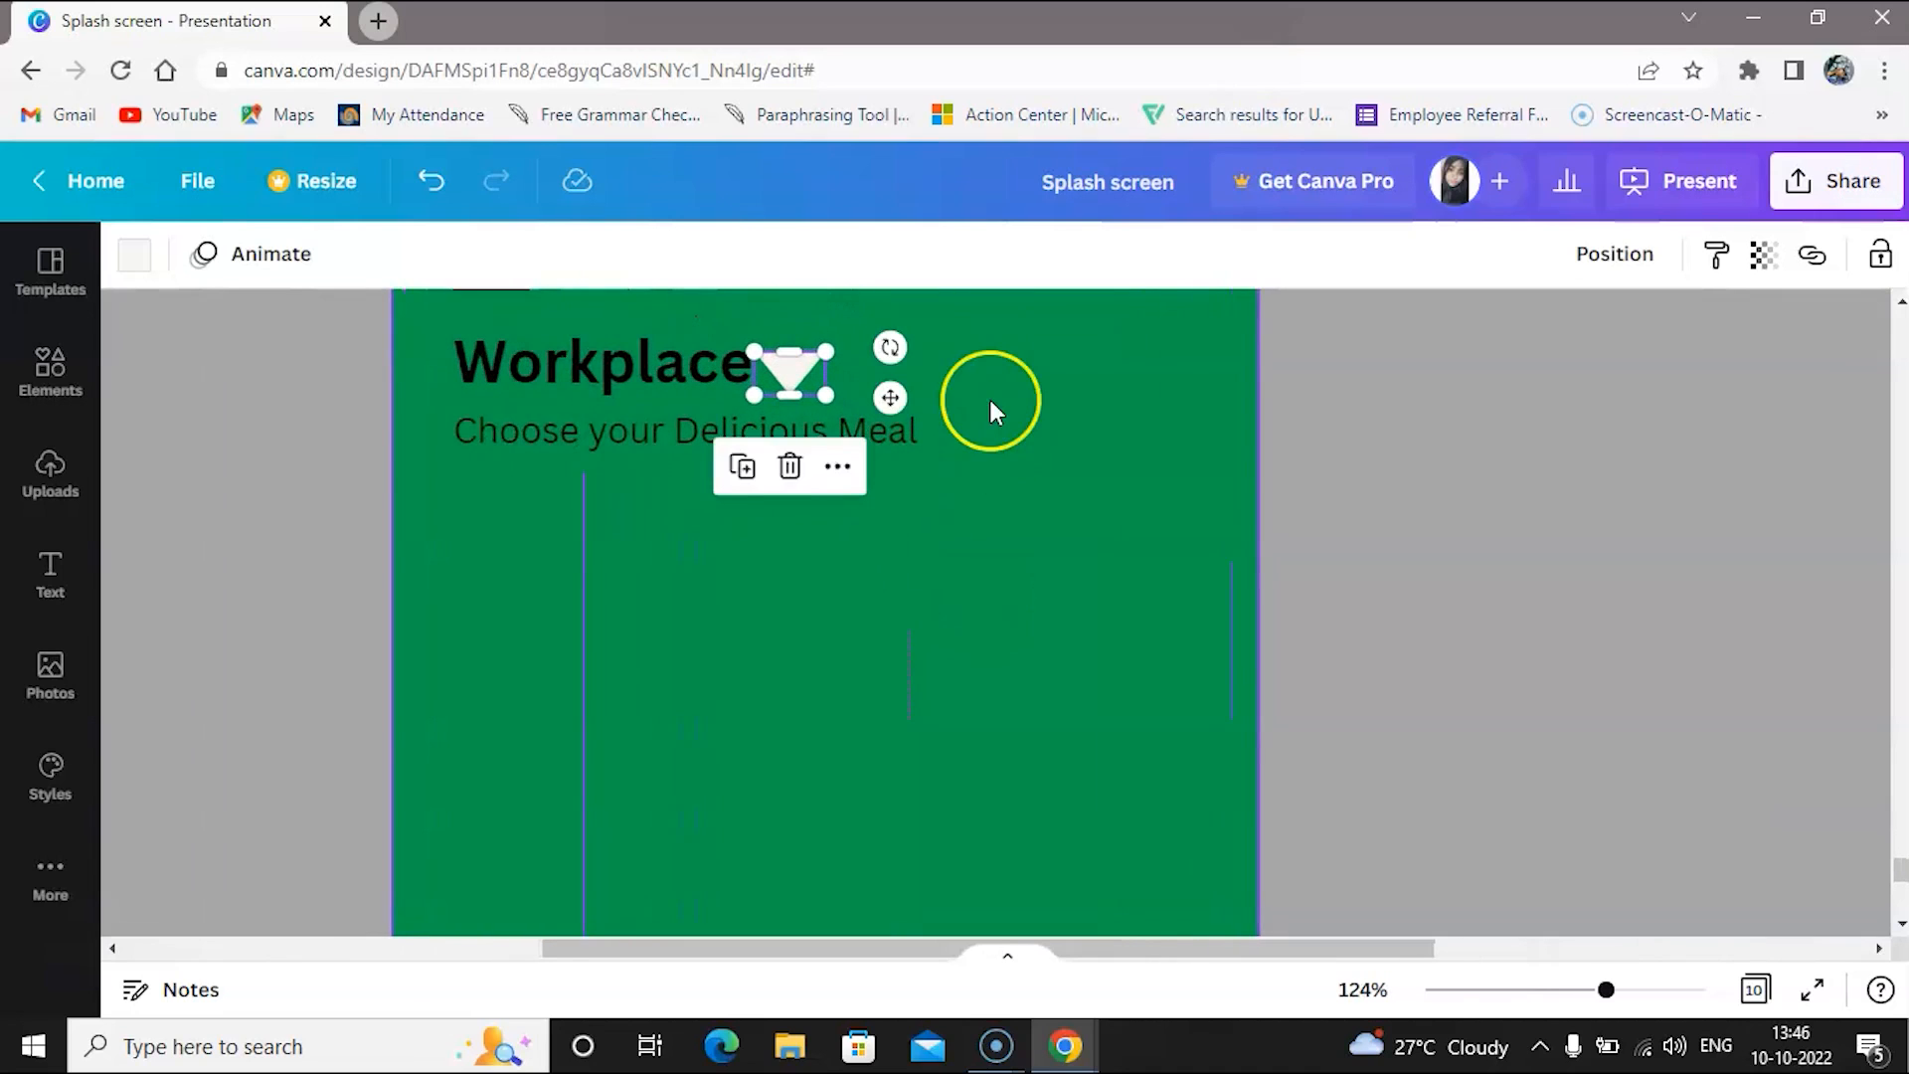
scroll(990, 400, "up", 2)
mouse_move(795, 524)
left_mouse_down()
mouse_move(843, 505)
mouse_move(826, 507)
left_mouse_up()
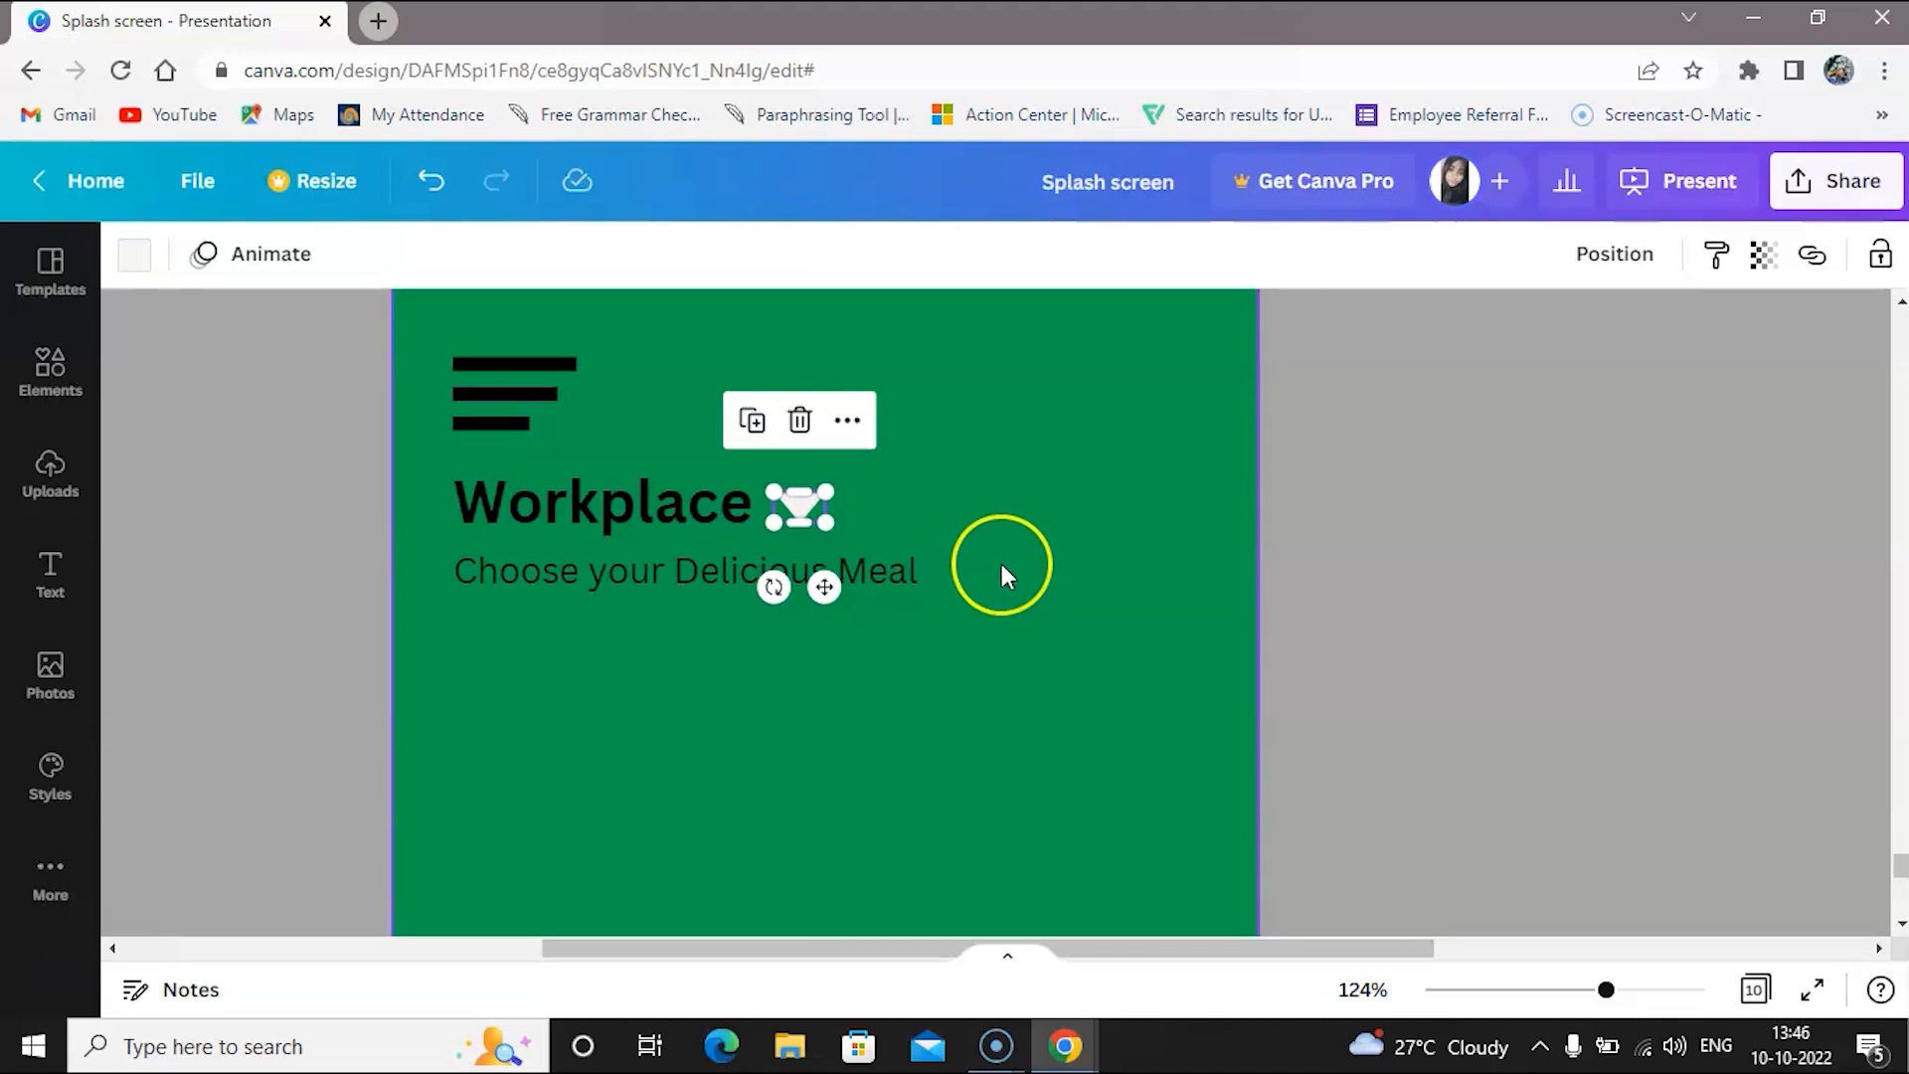
Search the elements for "search" and add the thick-rimmed magnifying glass icon to the page
left_click(48, 368)
left_click(299, 274)
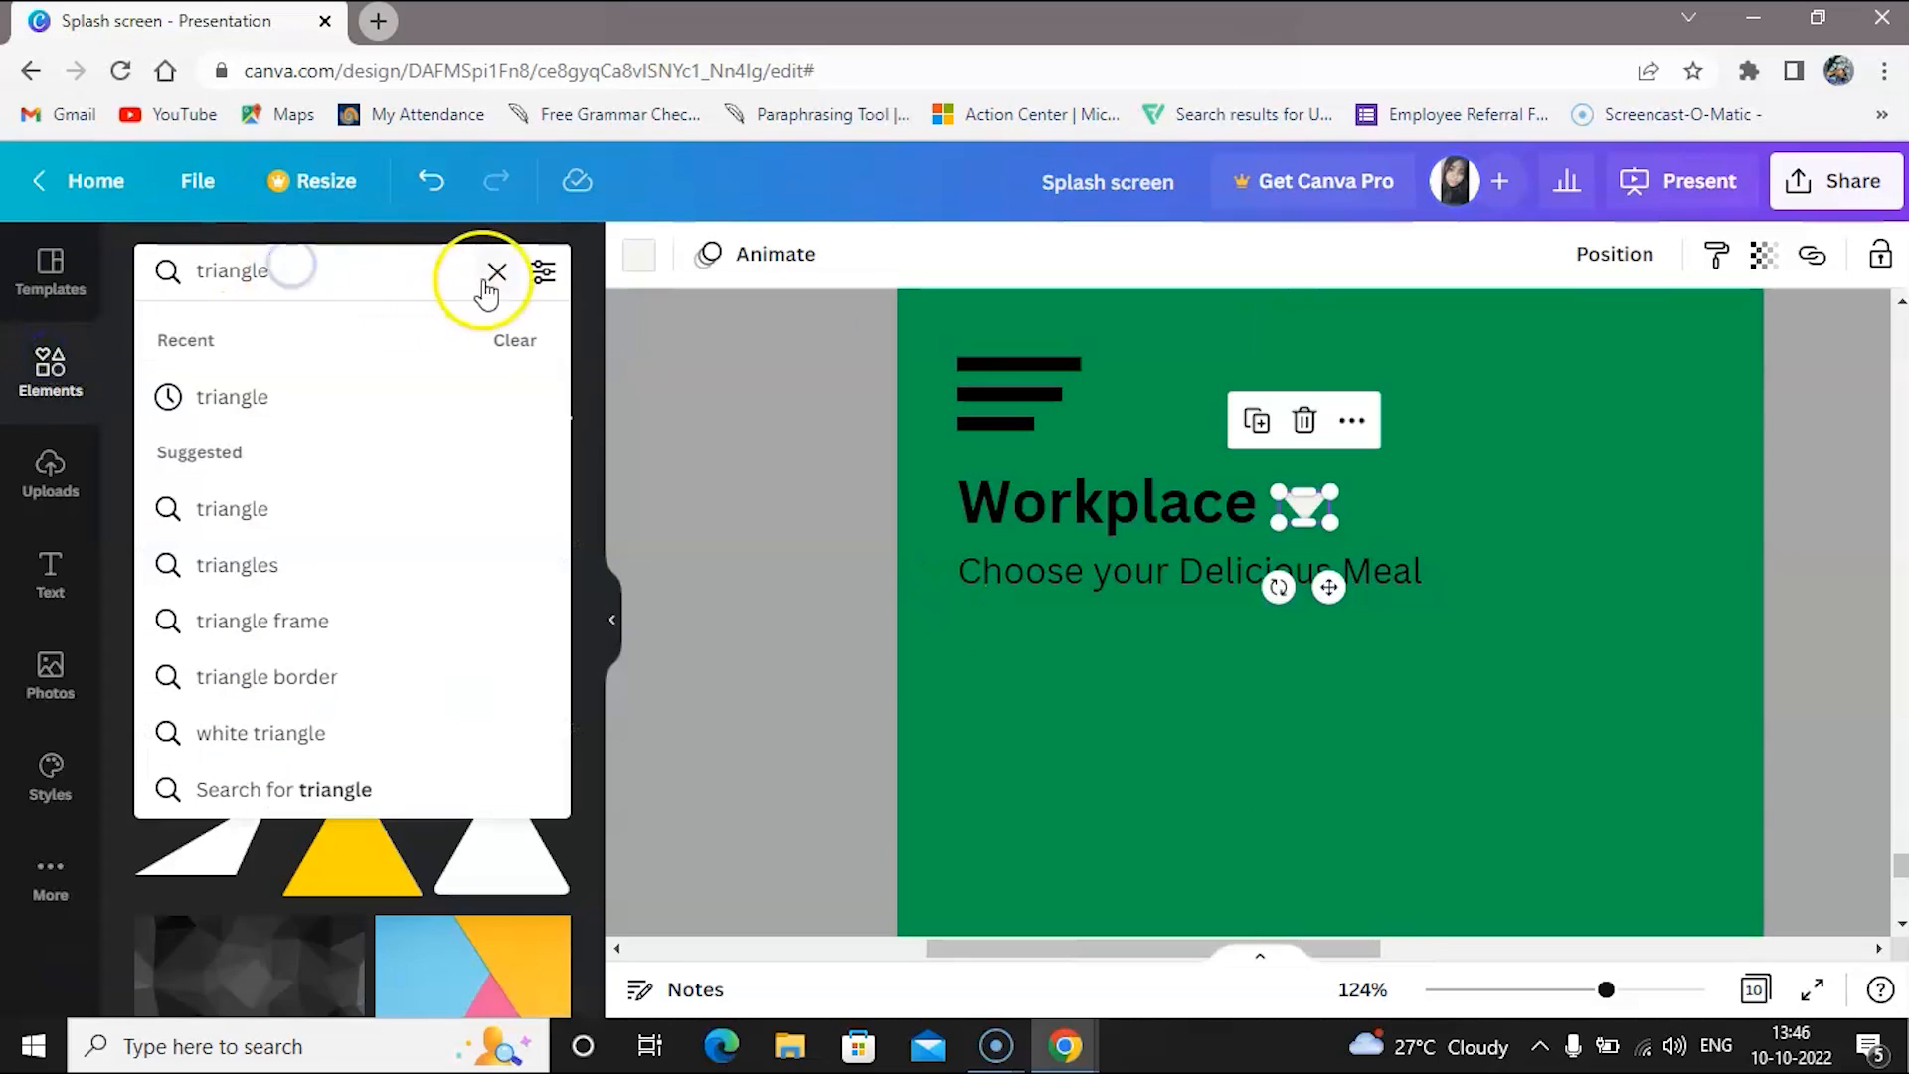
left_click(497, 272)
type("sear")
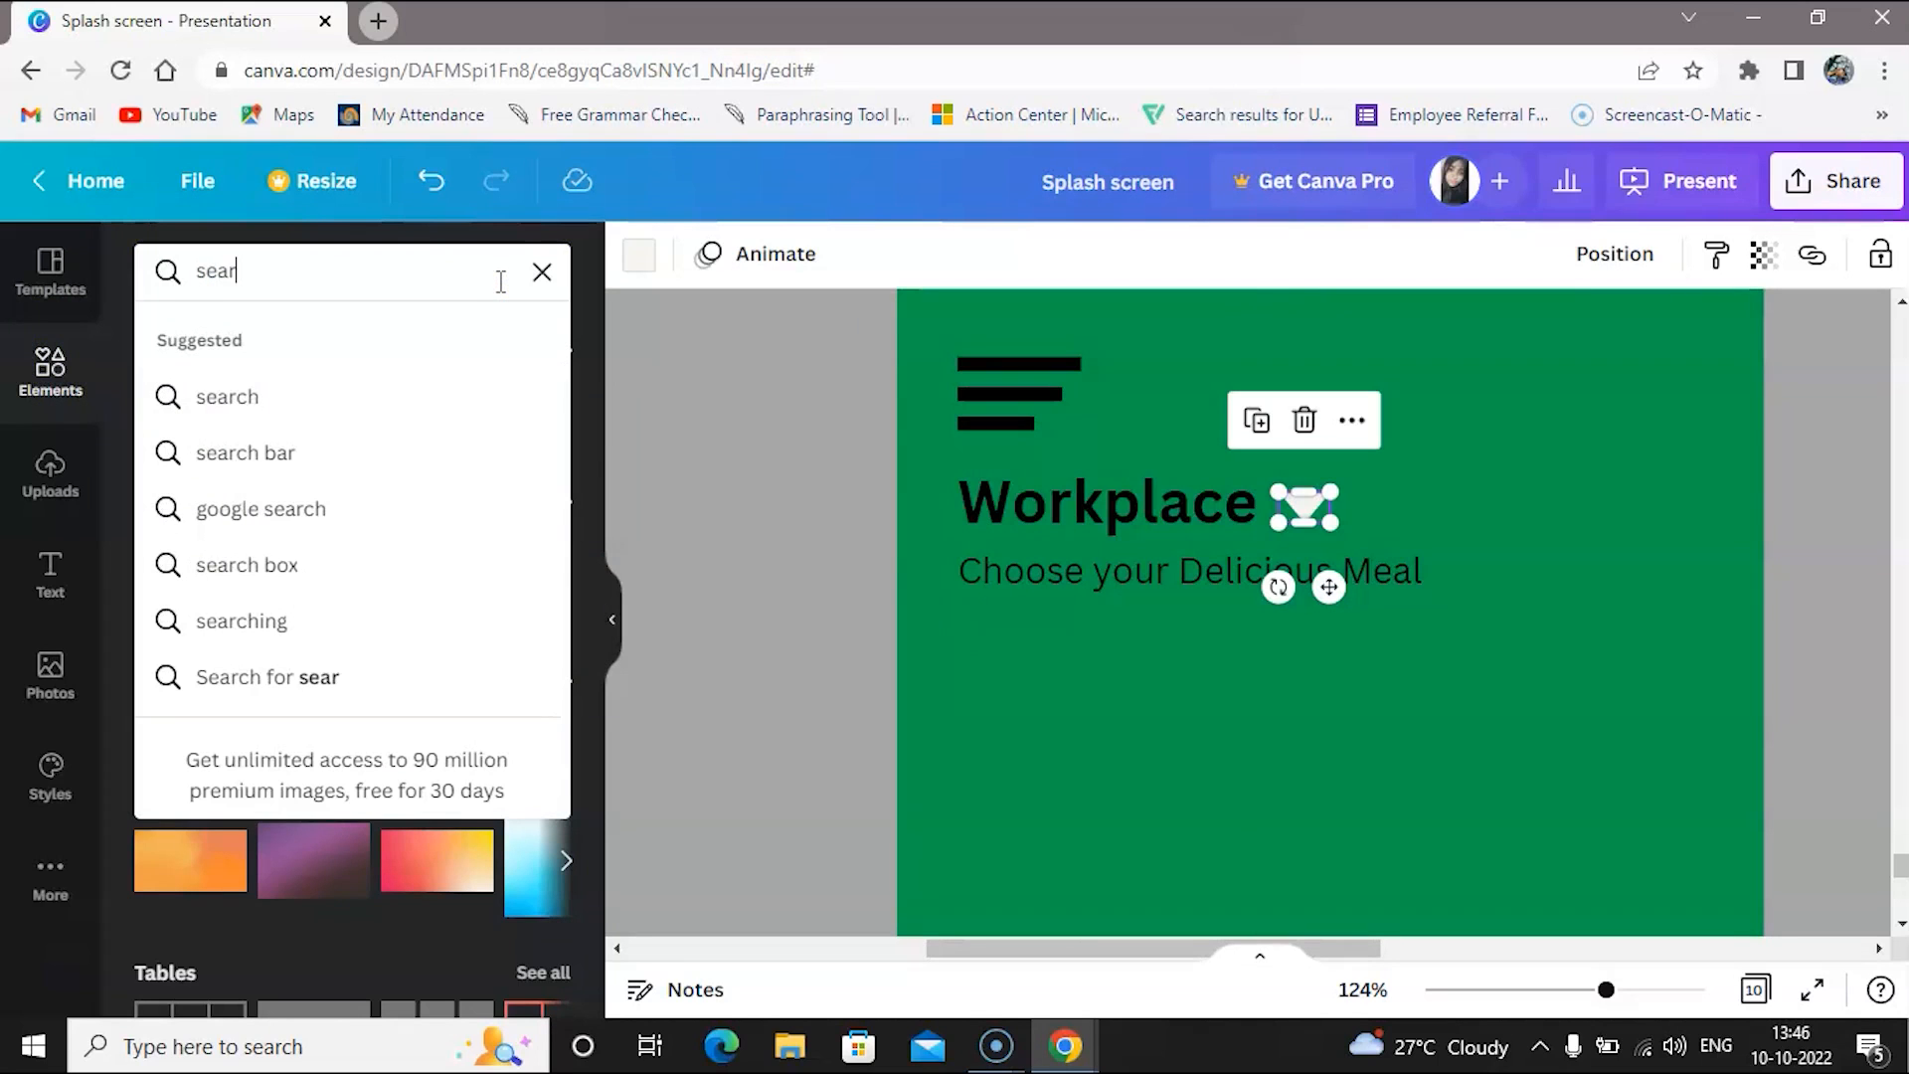
type("ch")
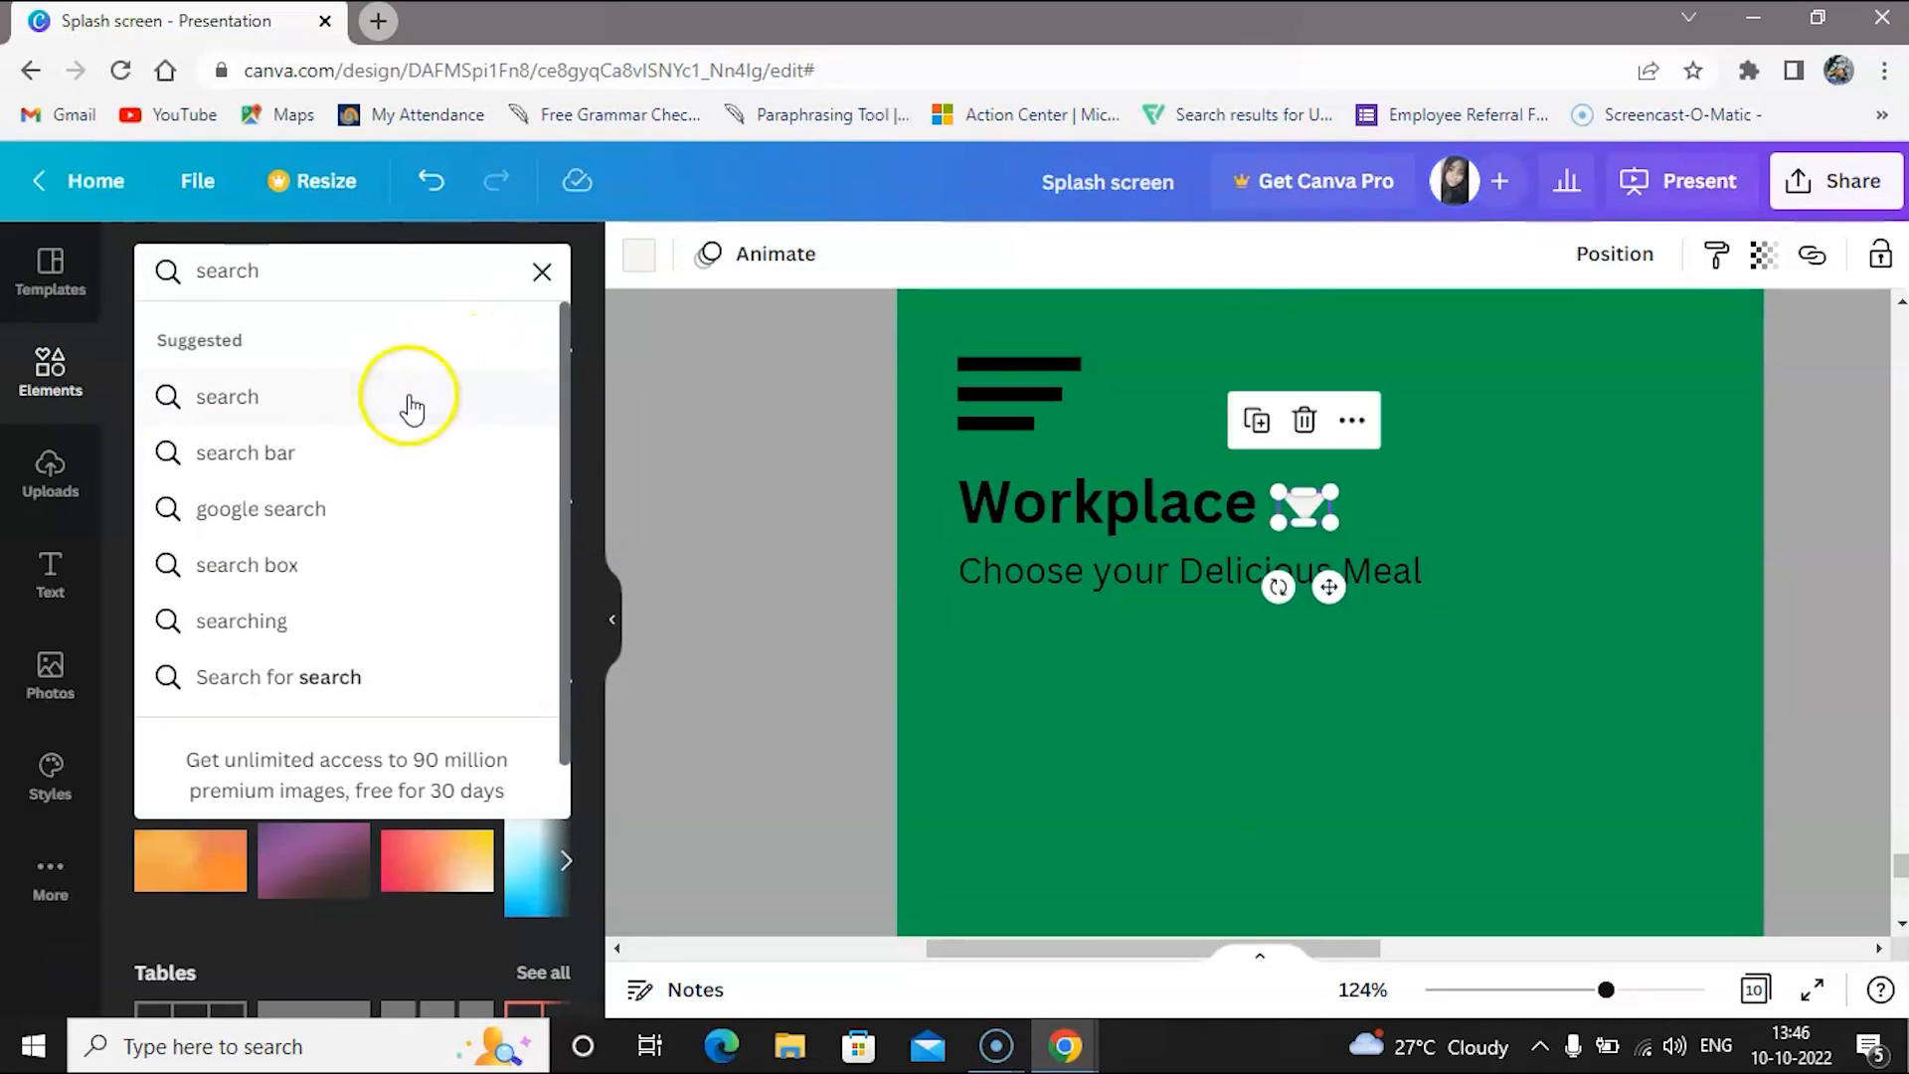
left_click(264, 402)
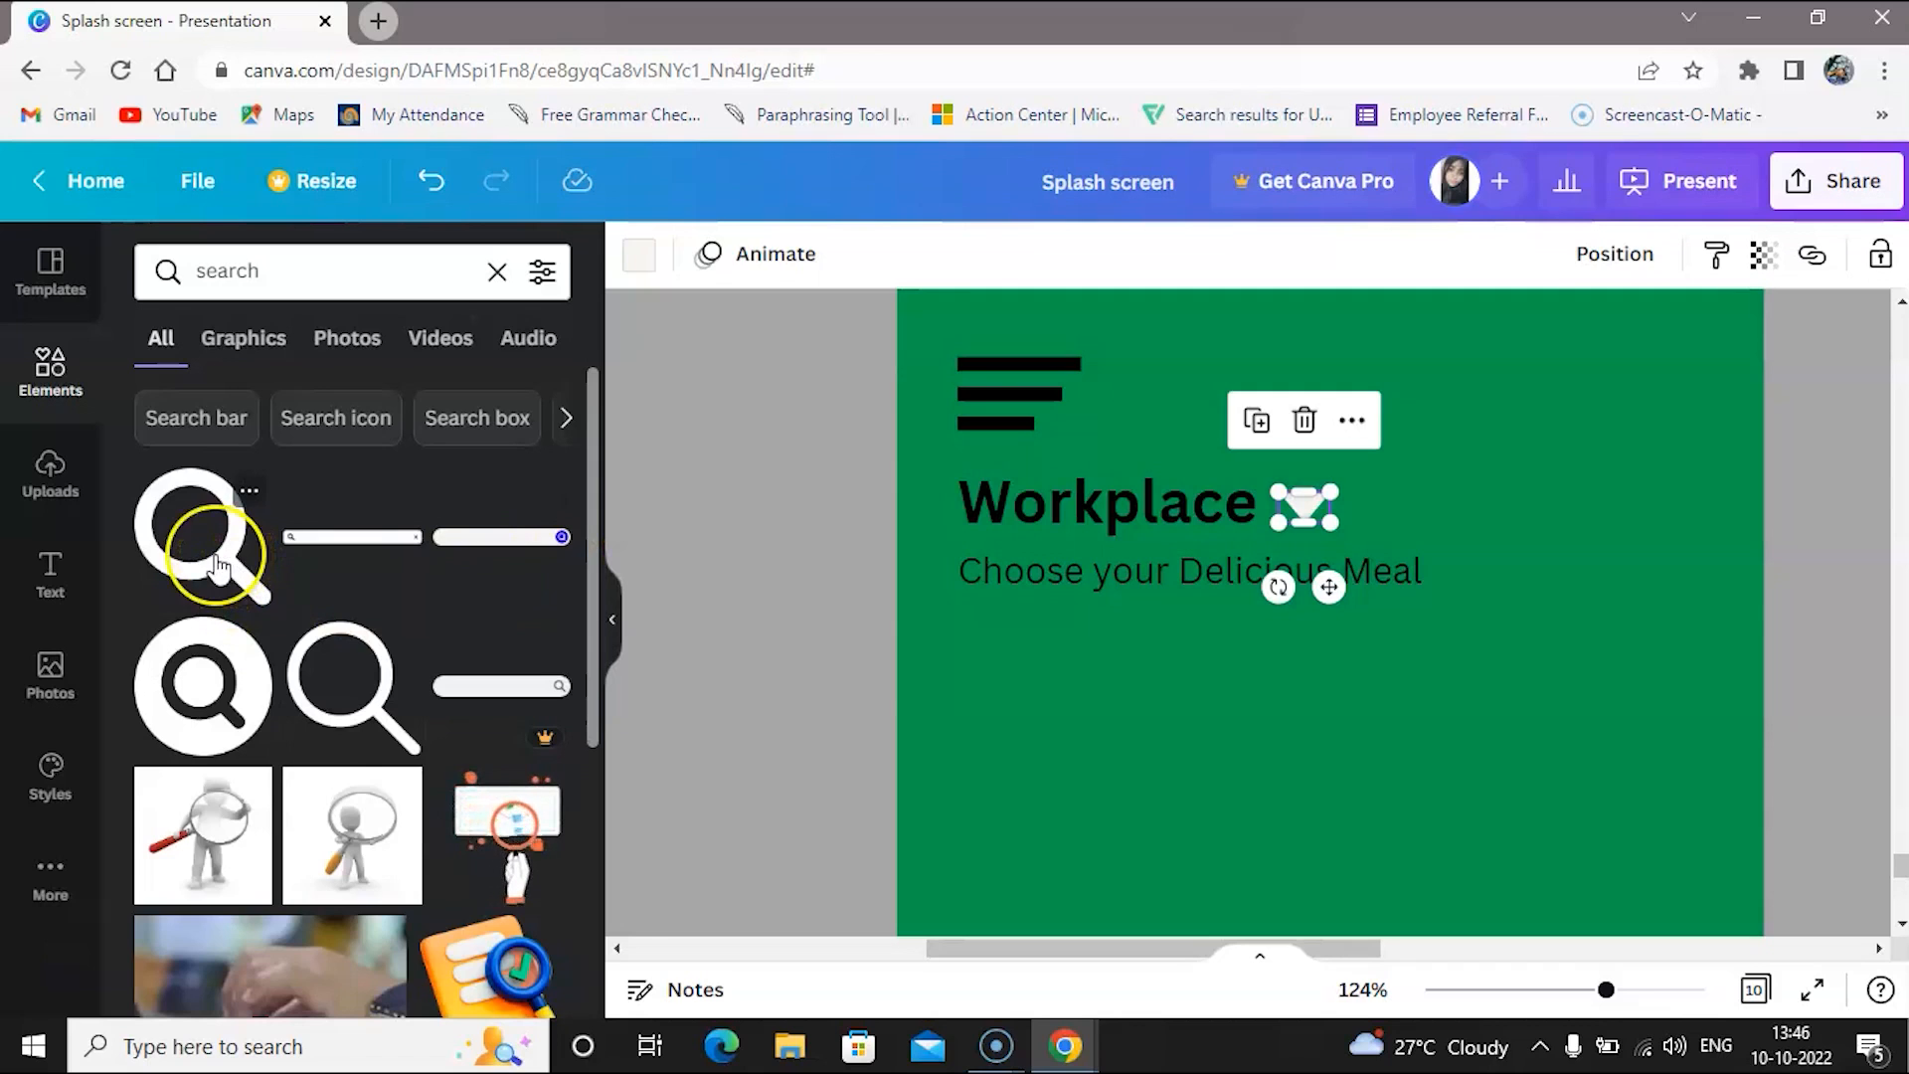
left_click(219, 567)
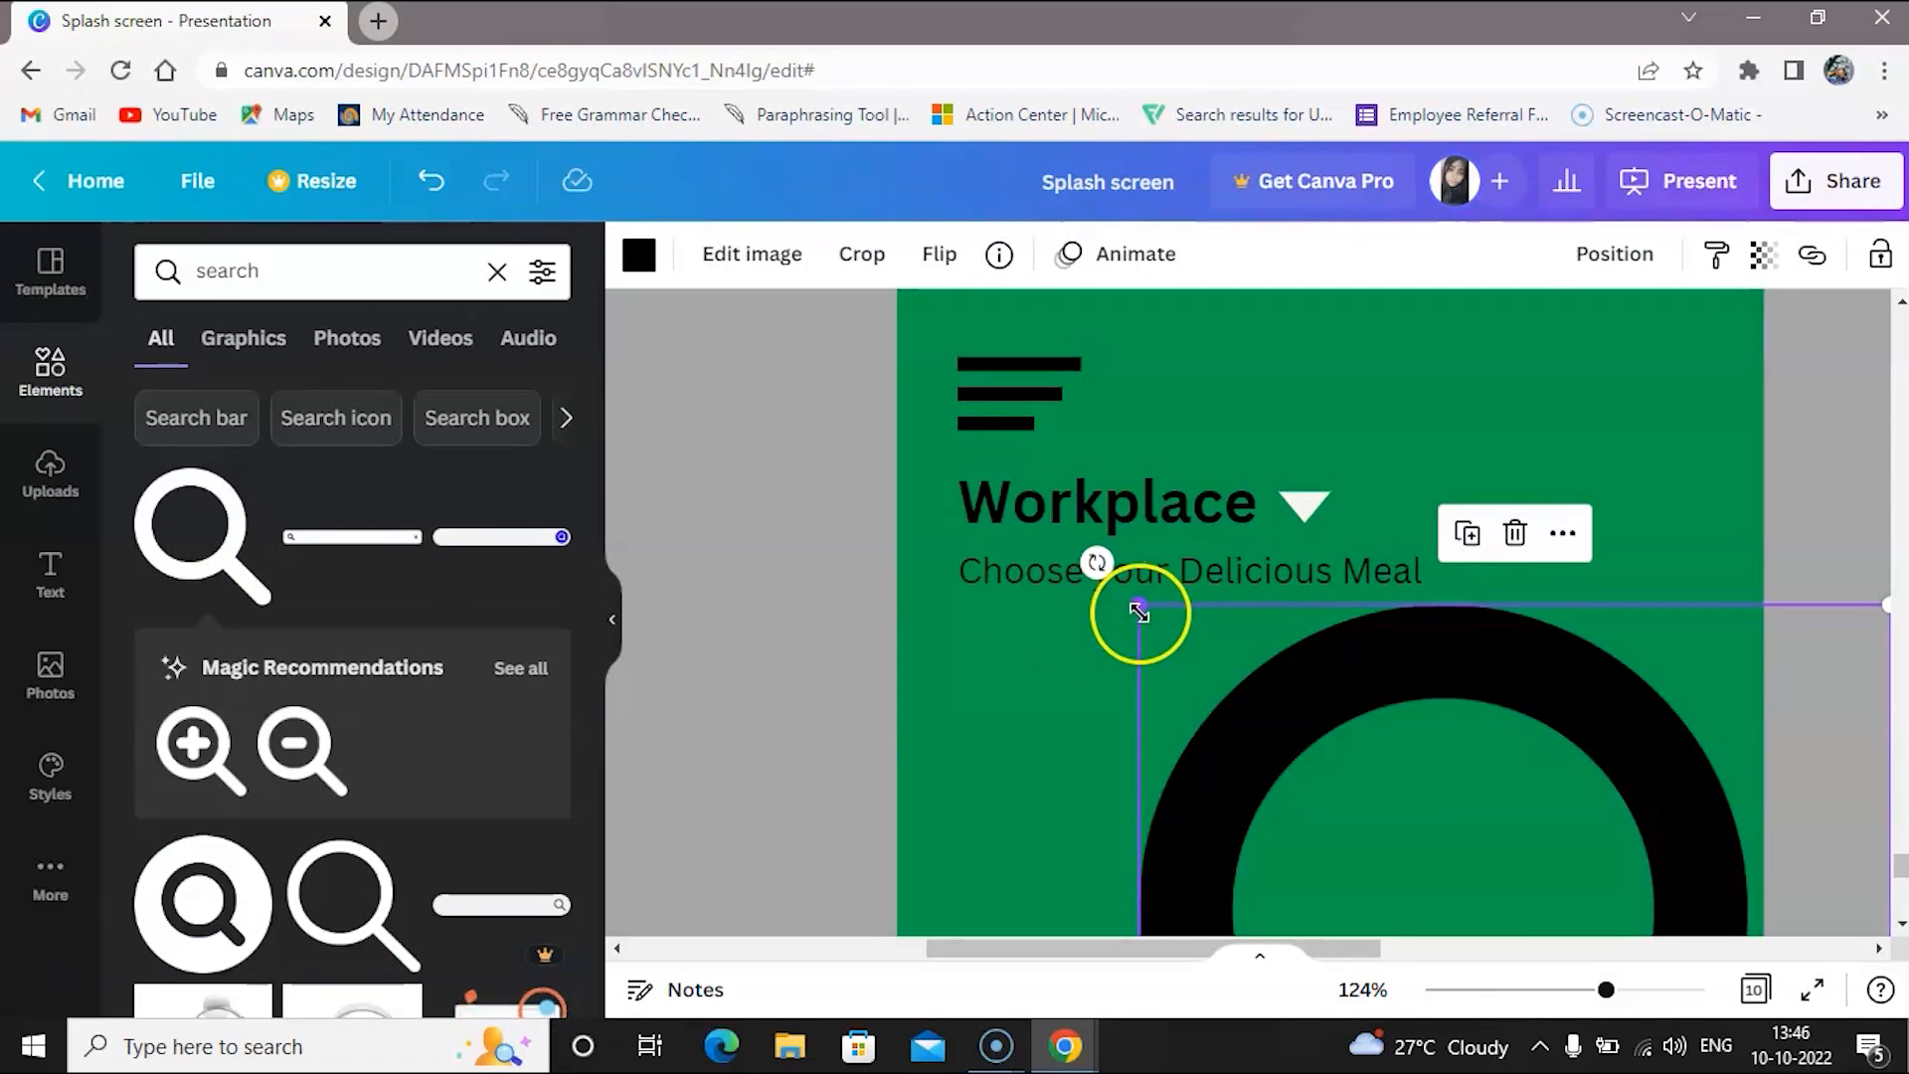
Shrink the magnifying glass to a small icon and place it in the green screen's upper right corner, level with the menu icon
left_click_drag(1139, 611, 1304, 770)
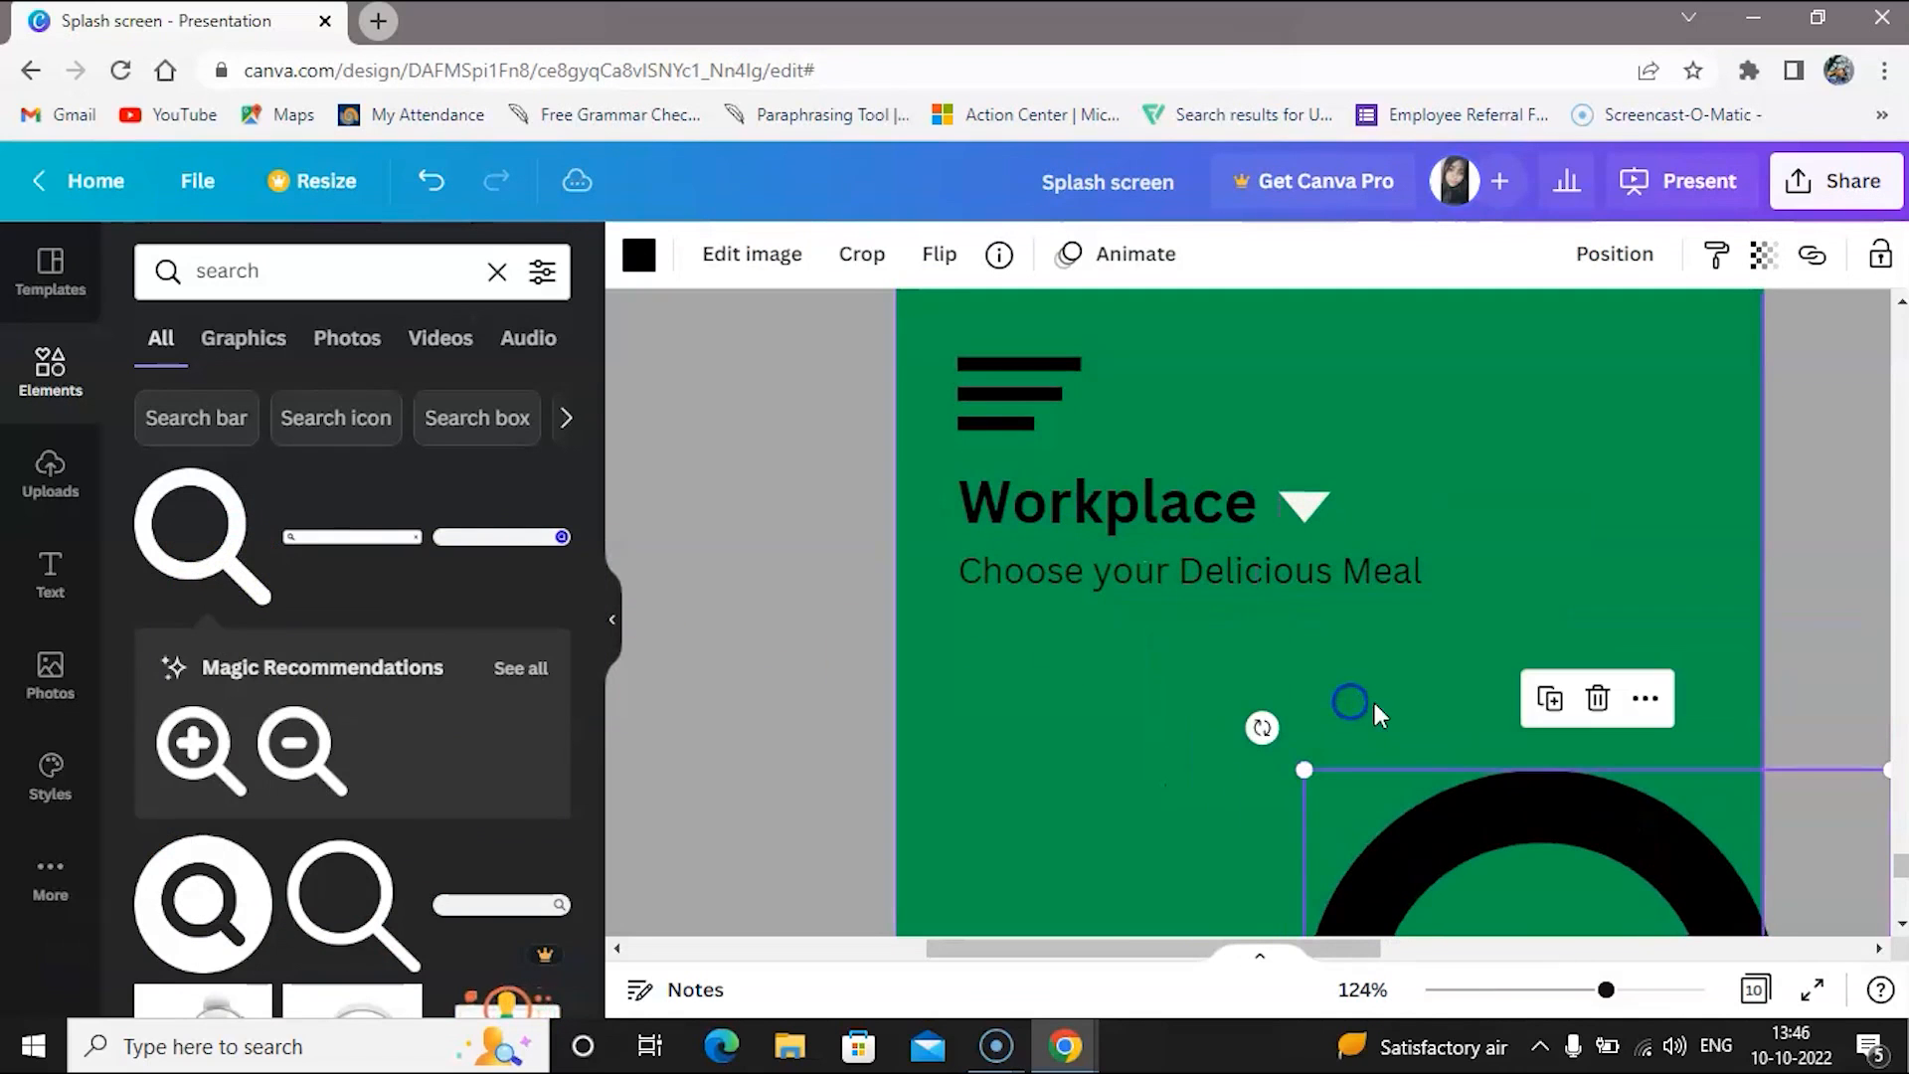
left_click(621, 632)
left_click_drag(1041, 802, 1000, 376)
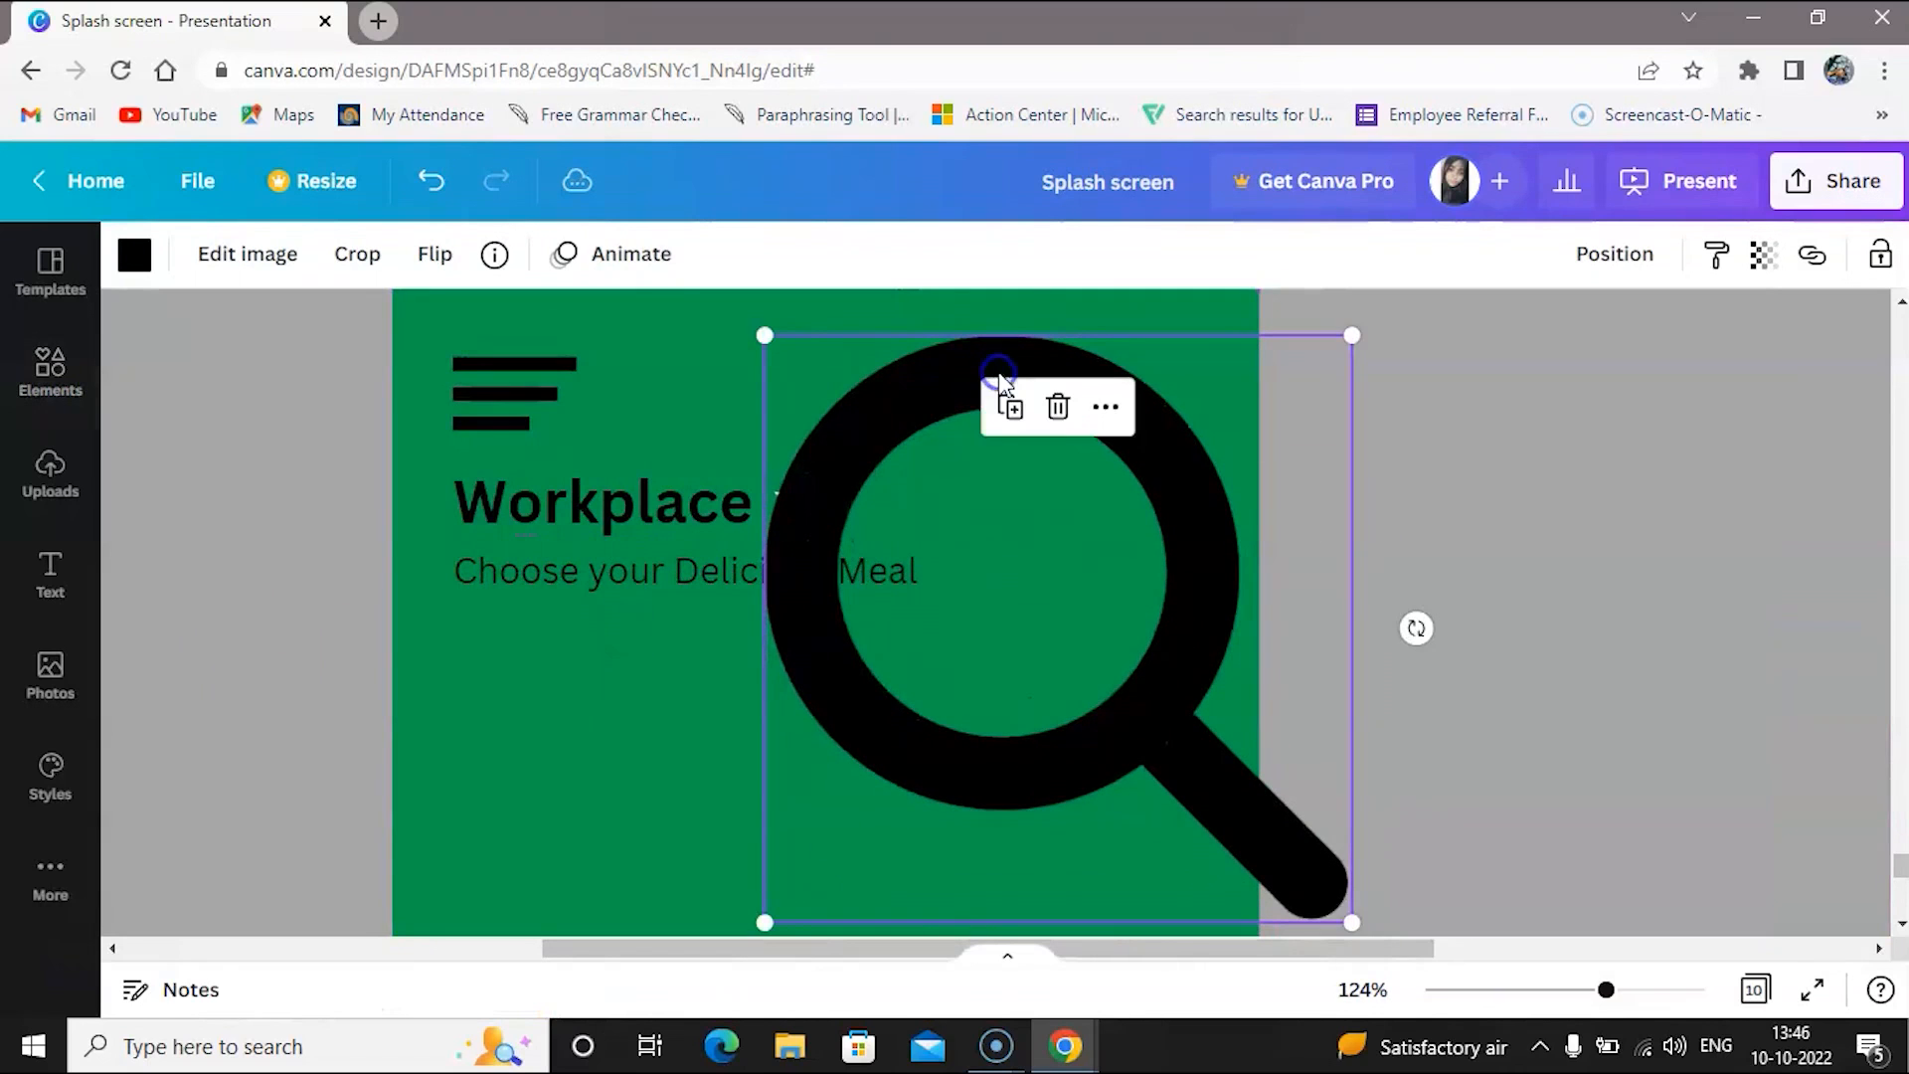
left_click_drag(1349, 915, 818, 401)
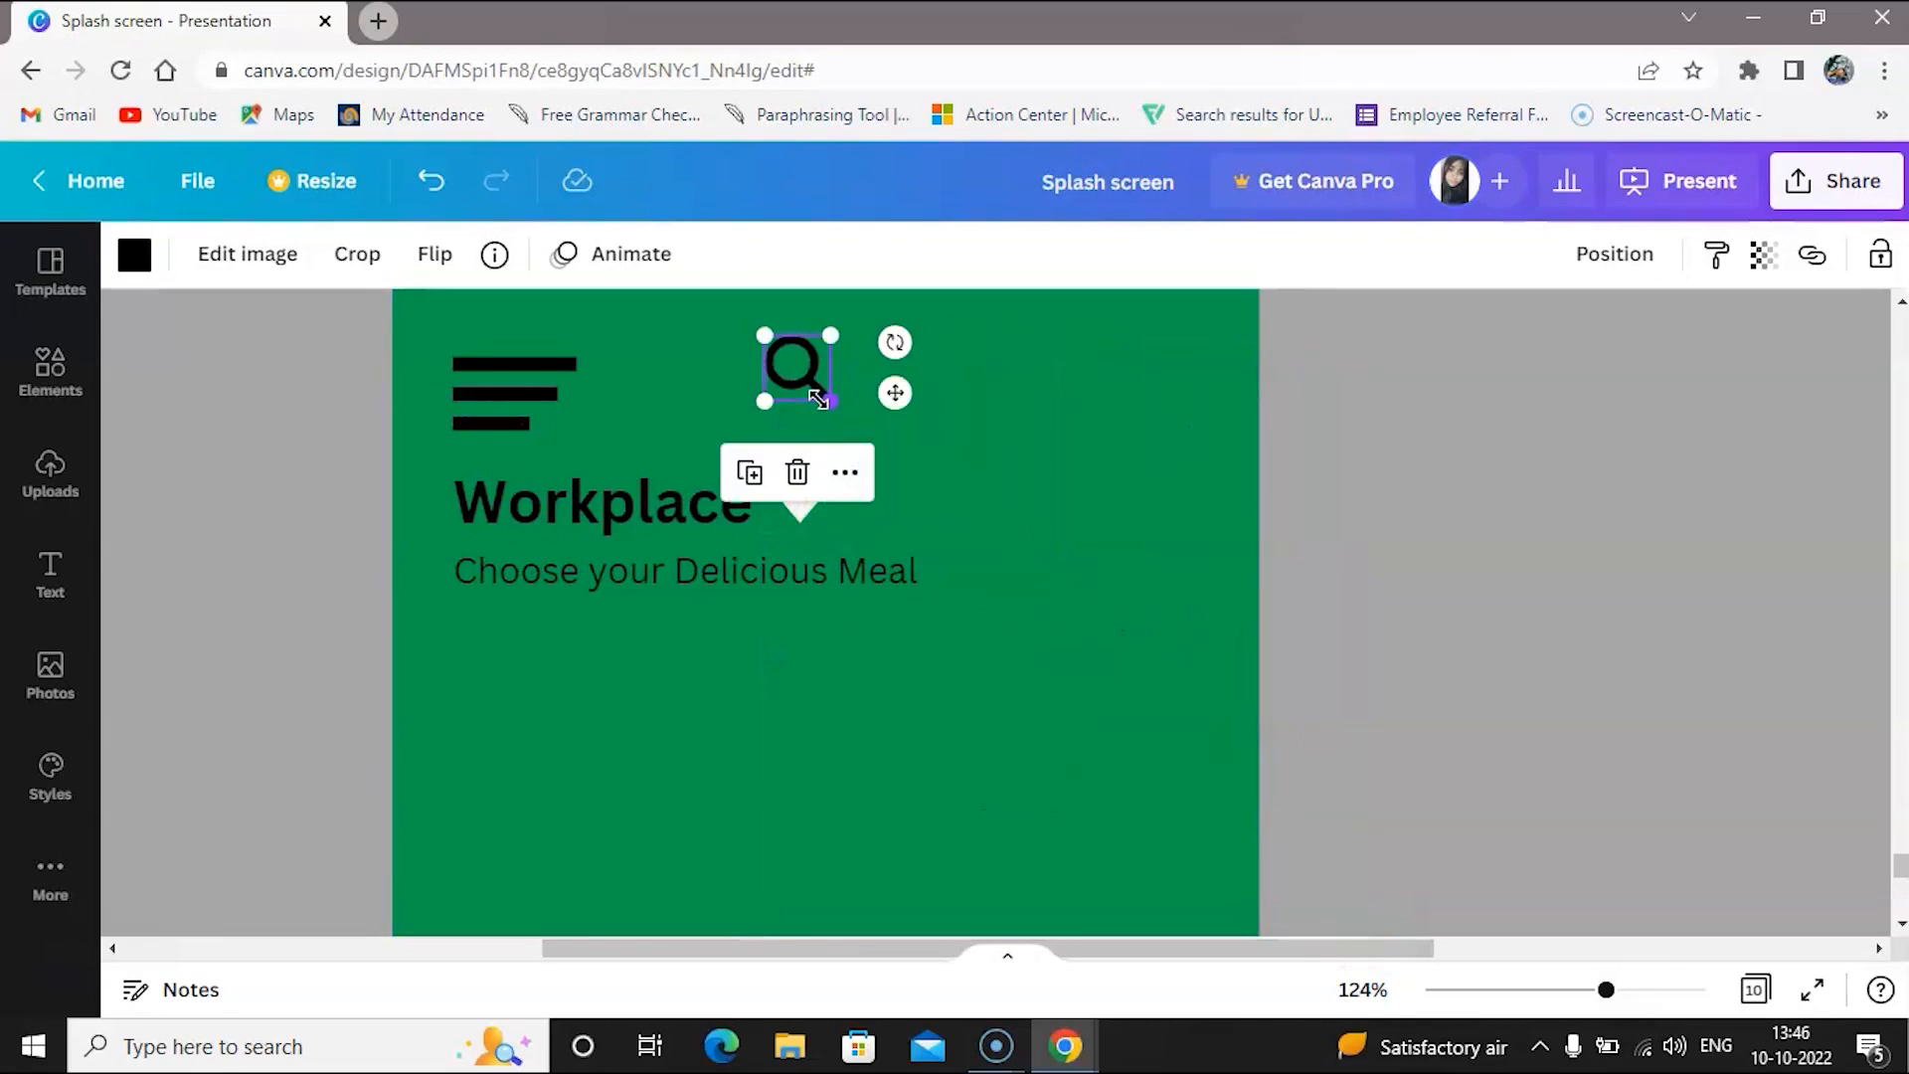
left_click_drag(798, 366, 1153, 389)
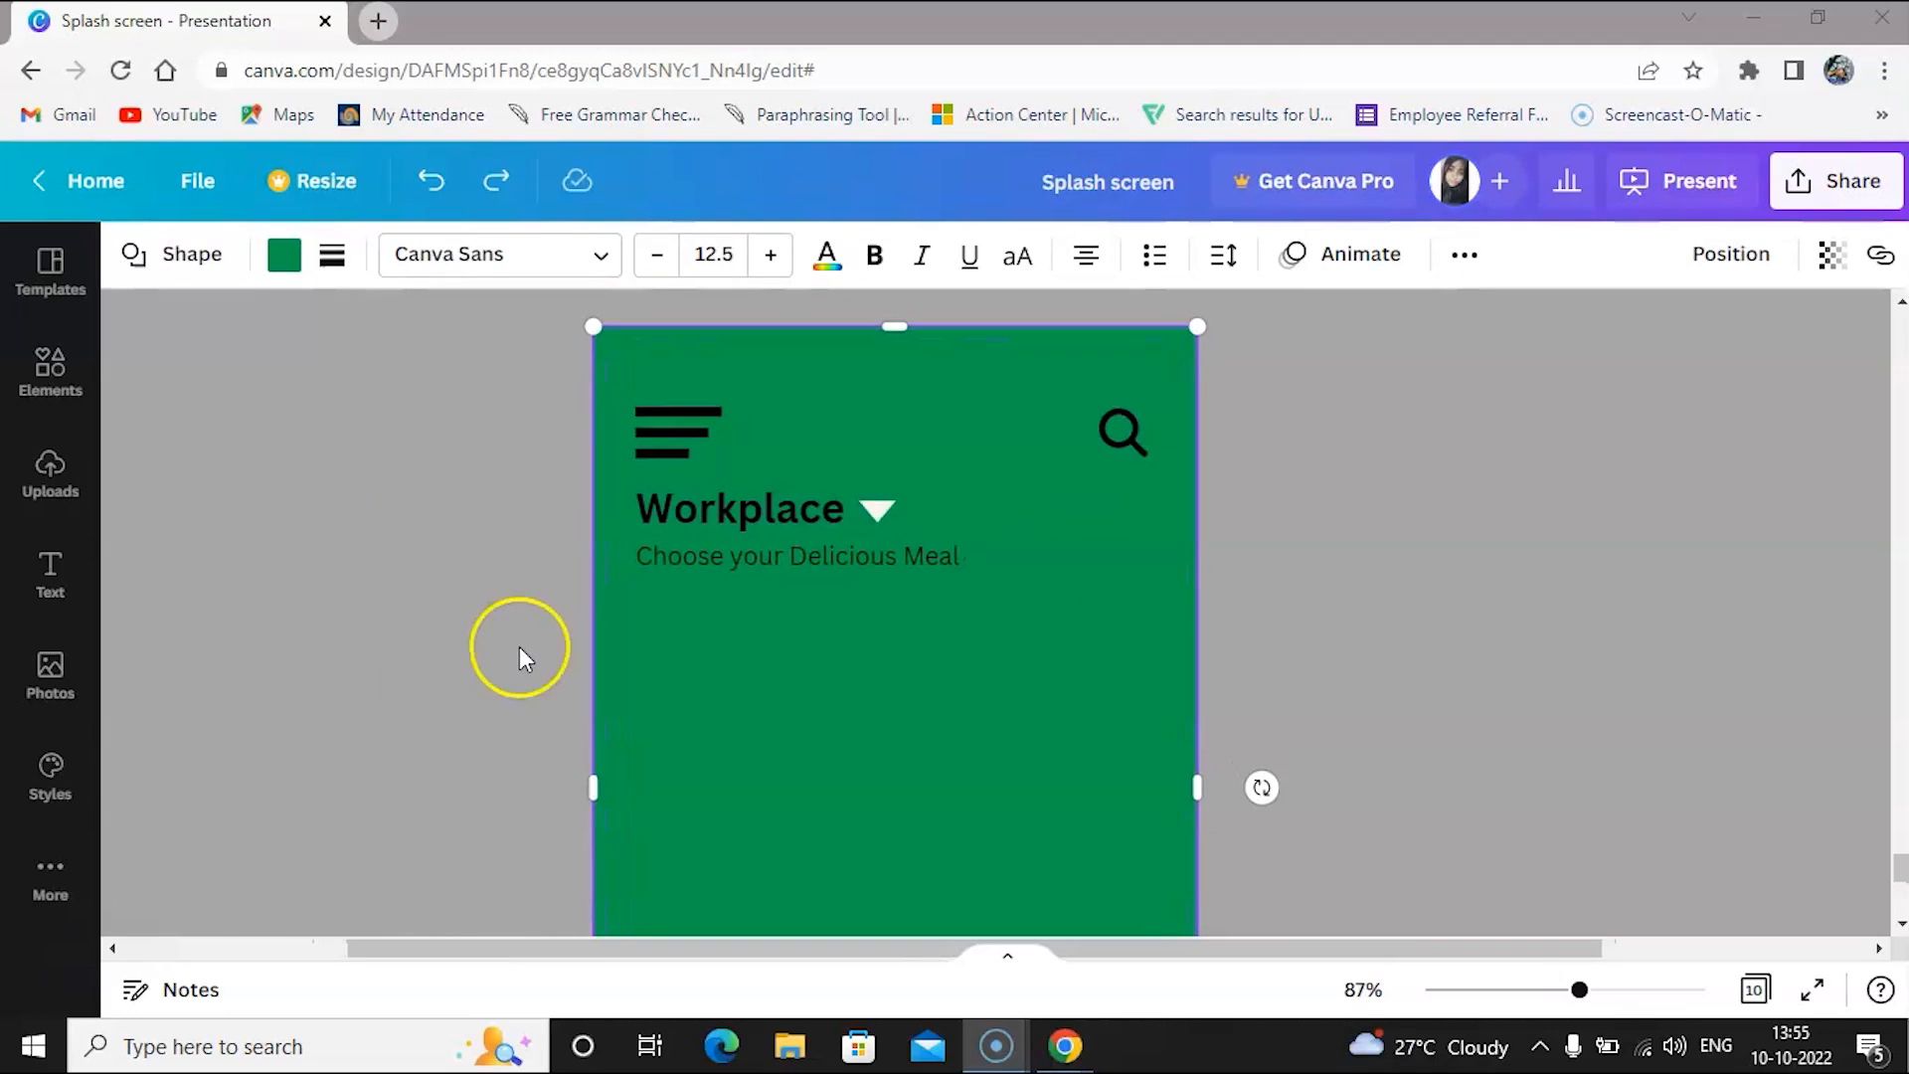
Change the green background rectangle's fill to the pale pinkish-grey document colour
left_click(672, 652)
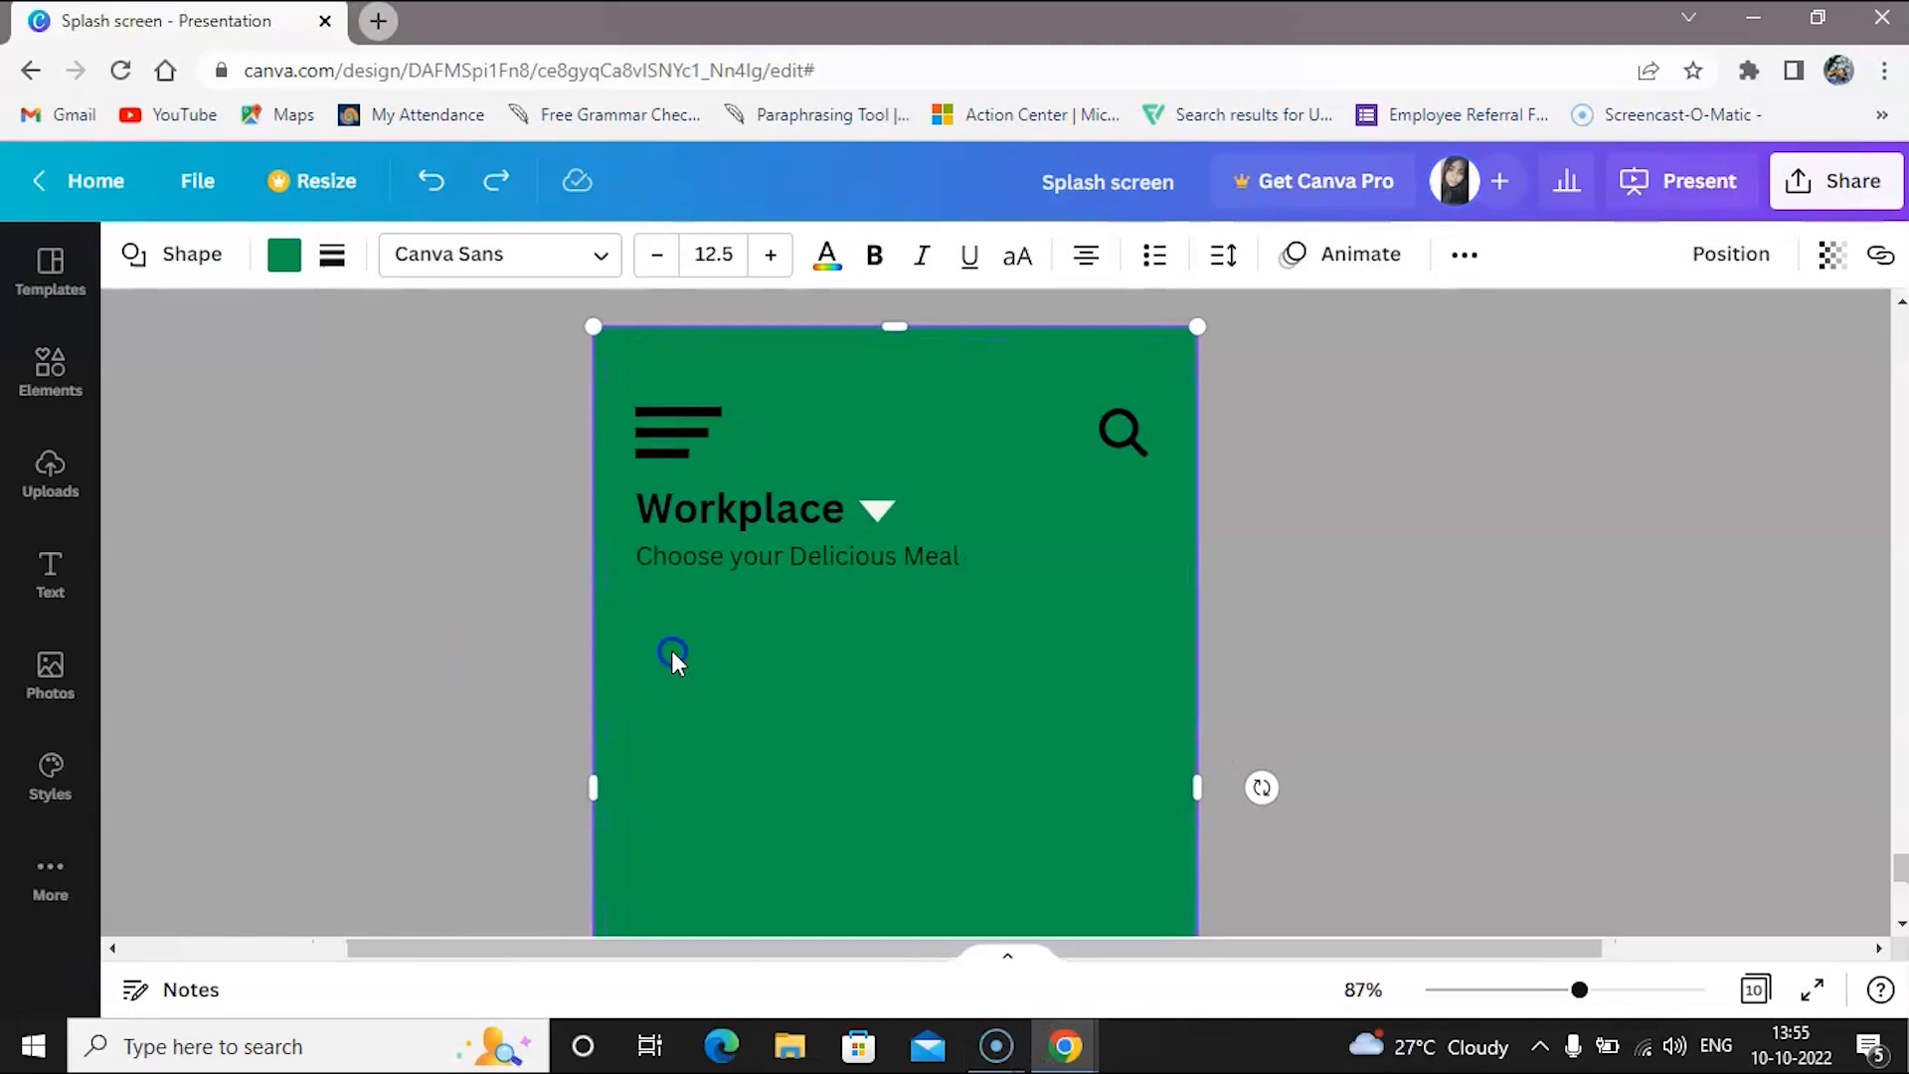
left_click(283, 267)
left_click(440, 642)
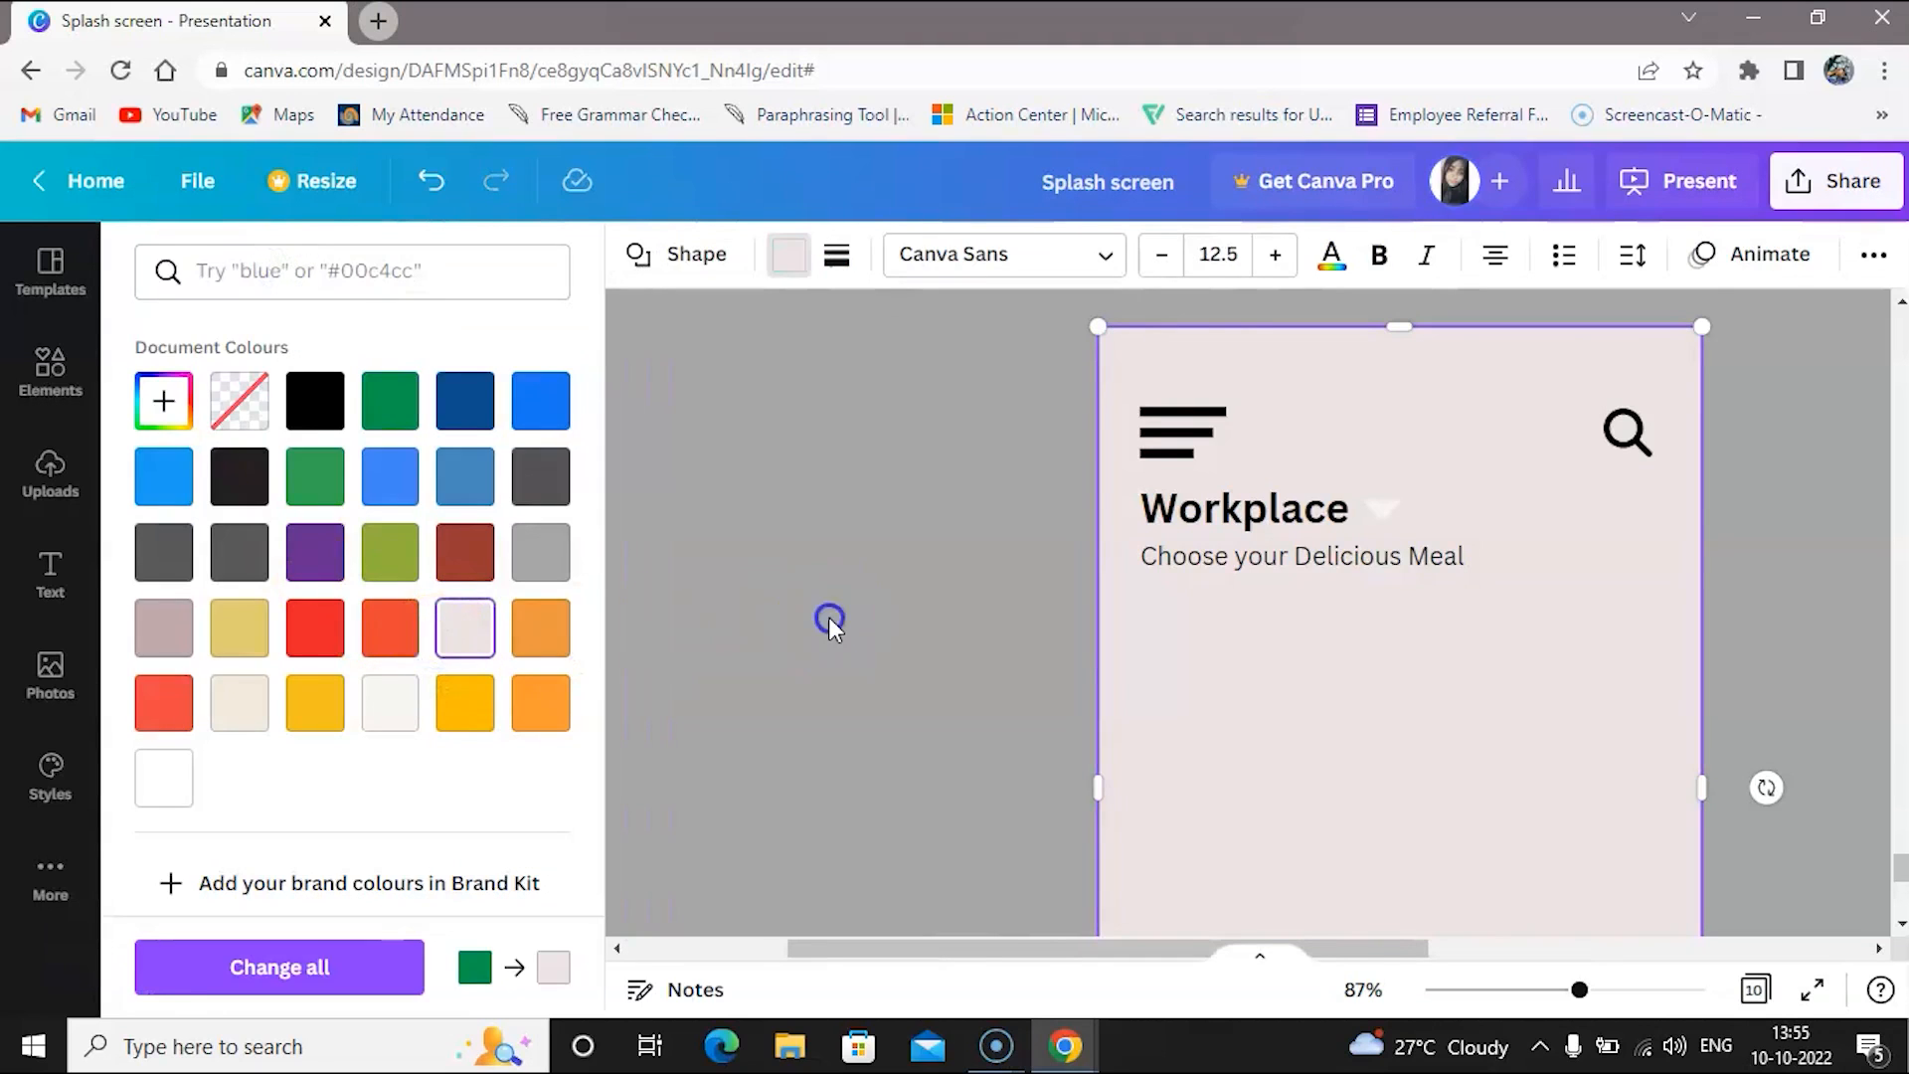
left_click(827, 617)
left_click(844, 712)
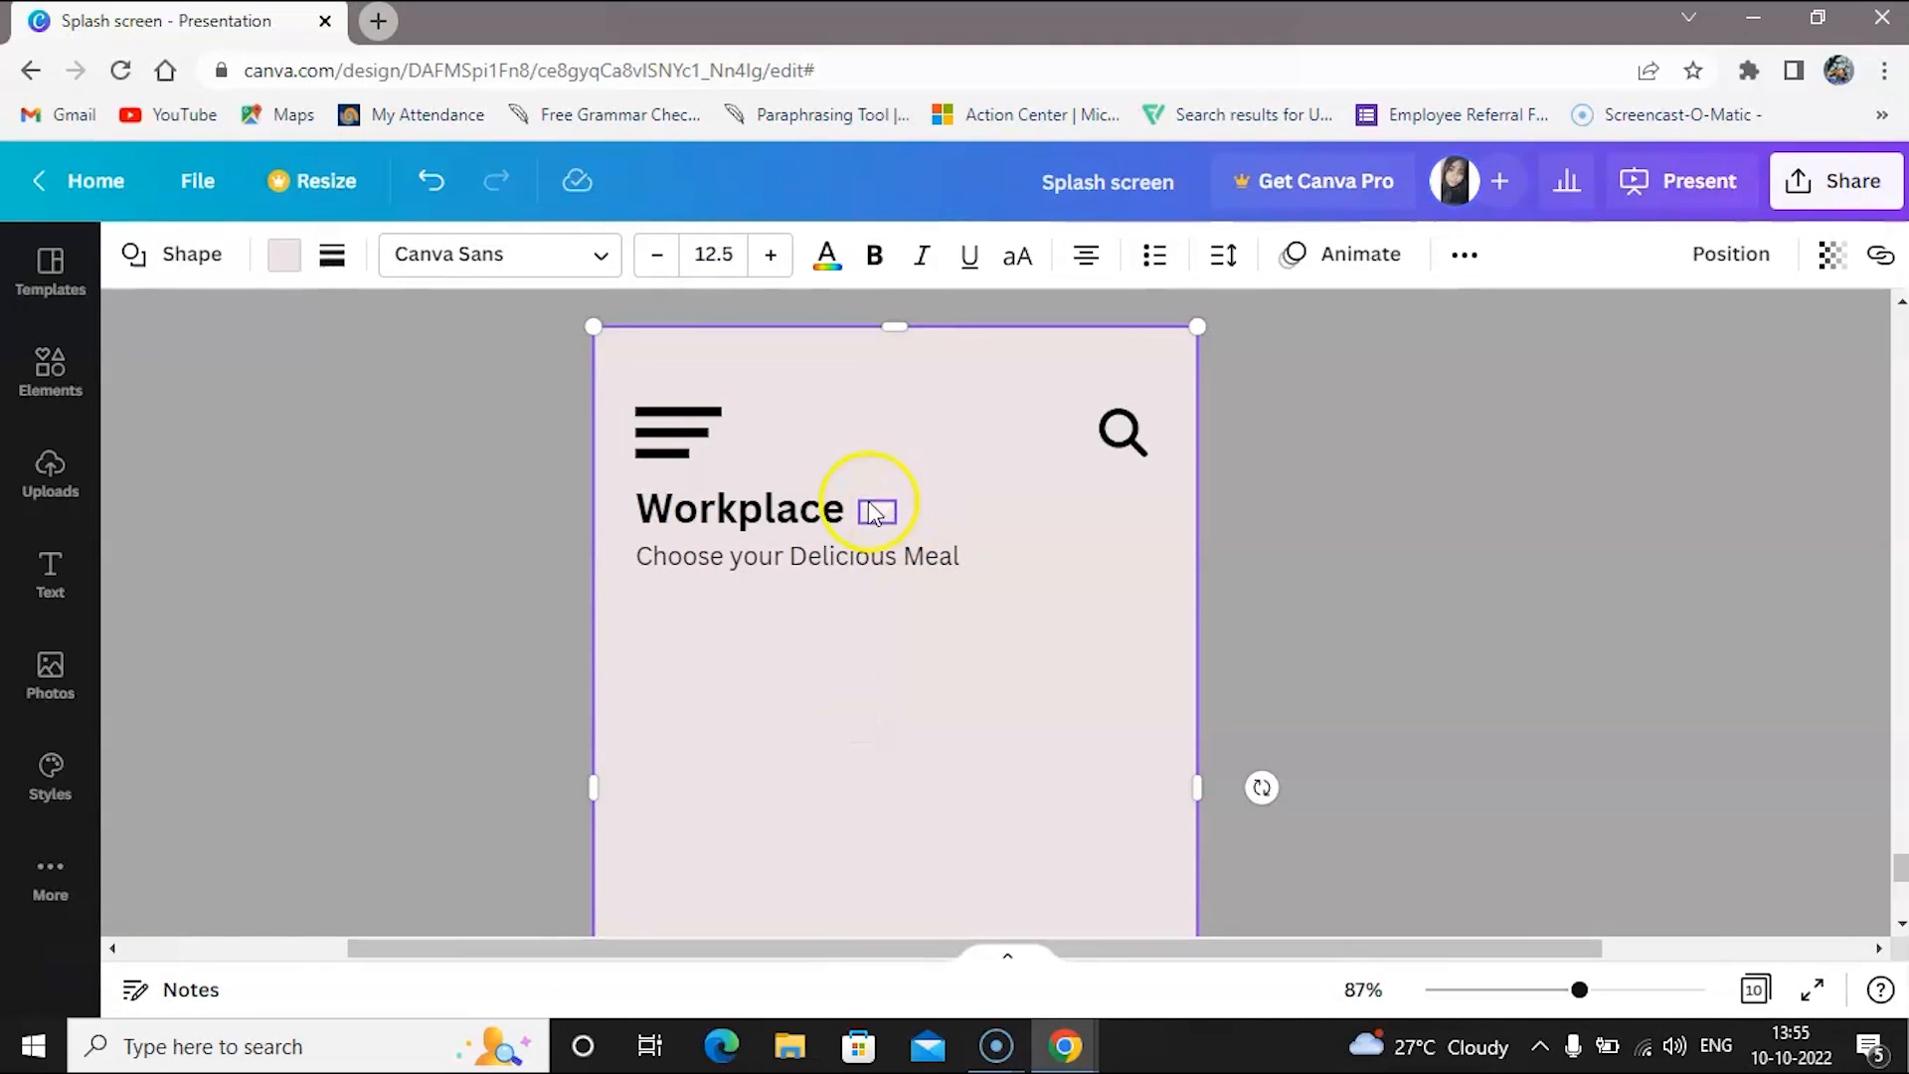
Add another downward-pointing triangle from the recently used elements, shrink it to a small marker and park it outside the pale screen
left_click(873, 509)
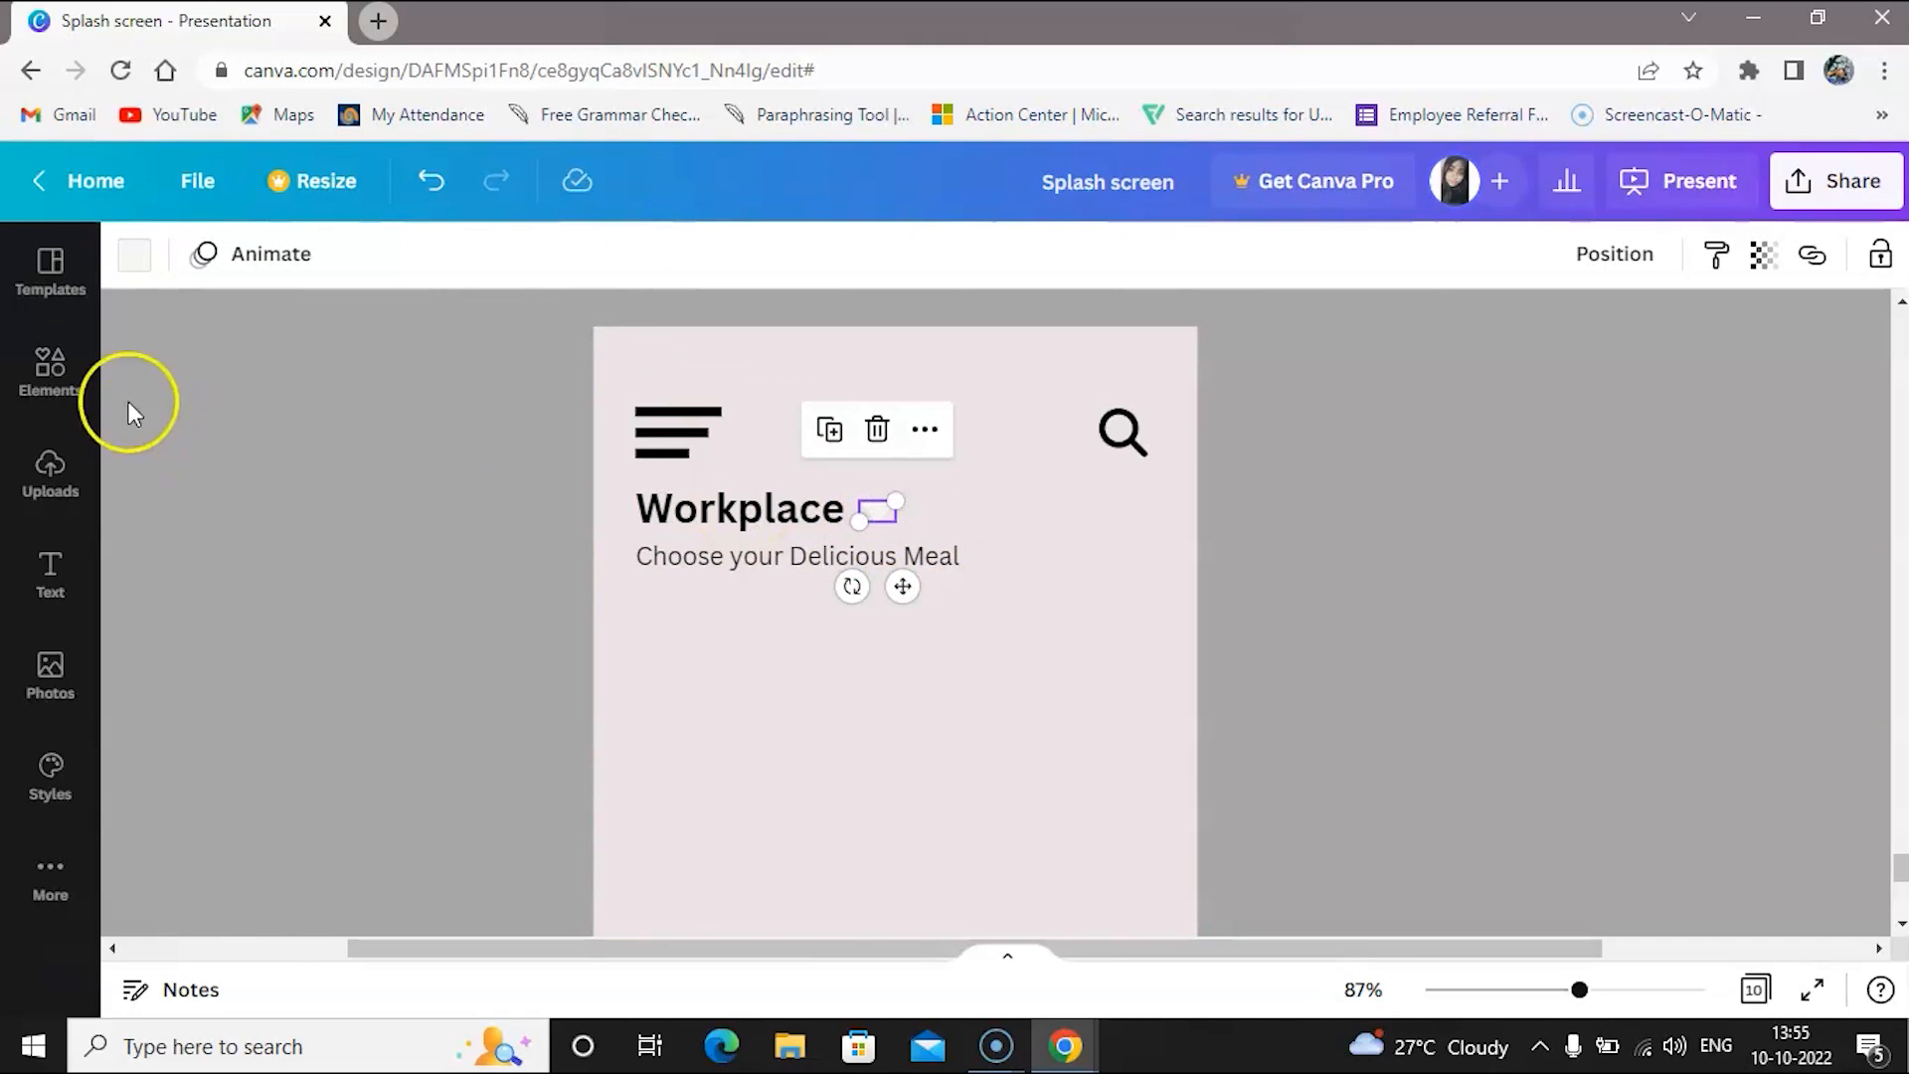
left_click(39, 376)
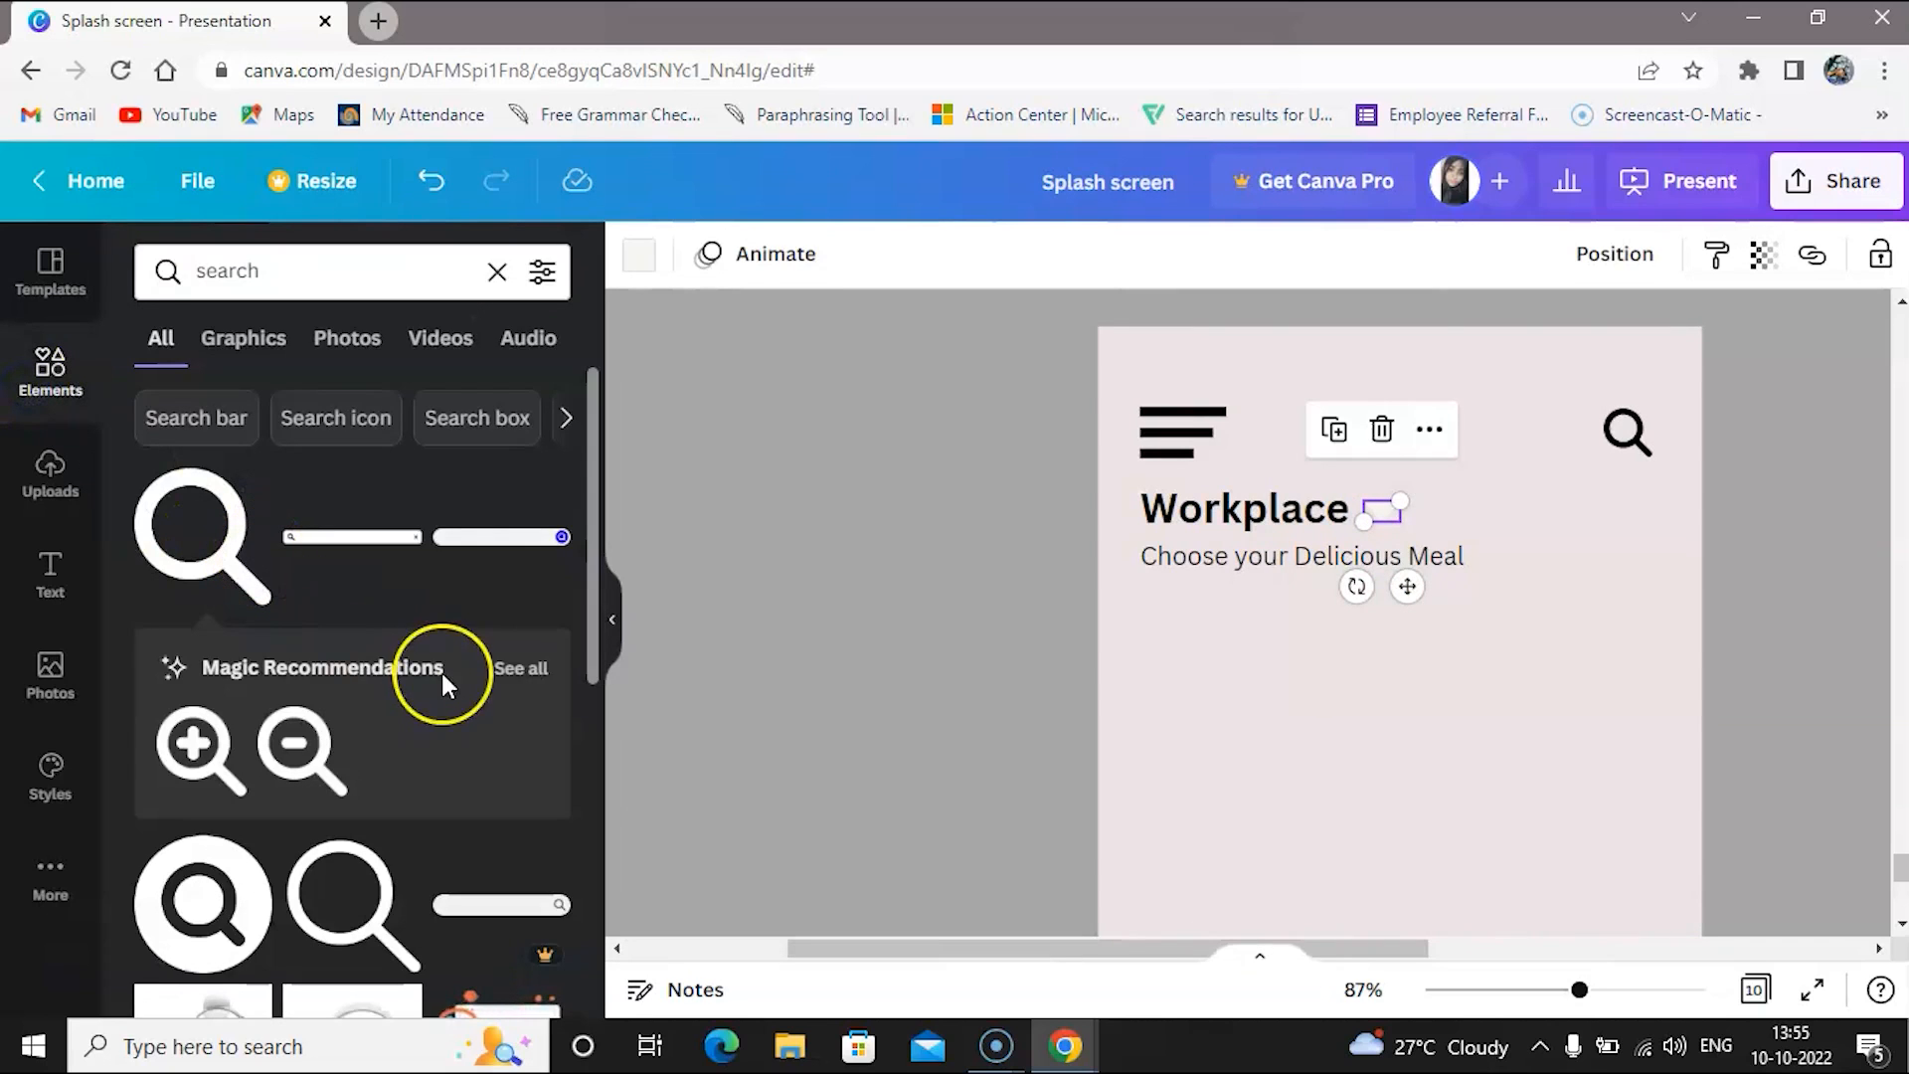
left_click(496, 272)
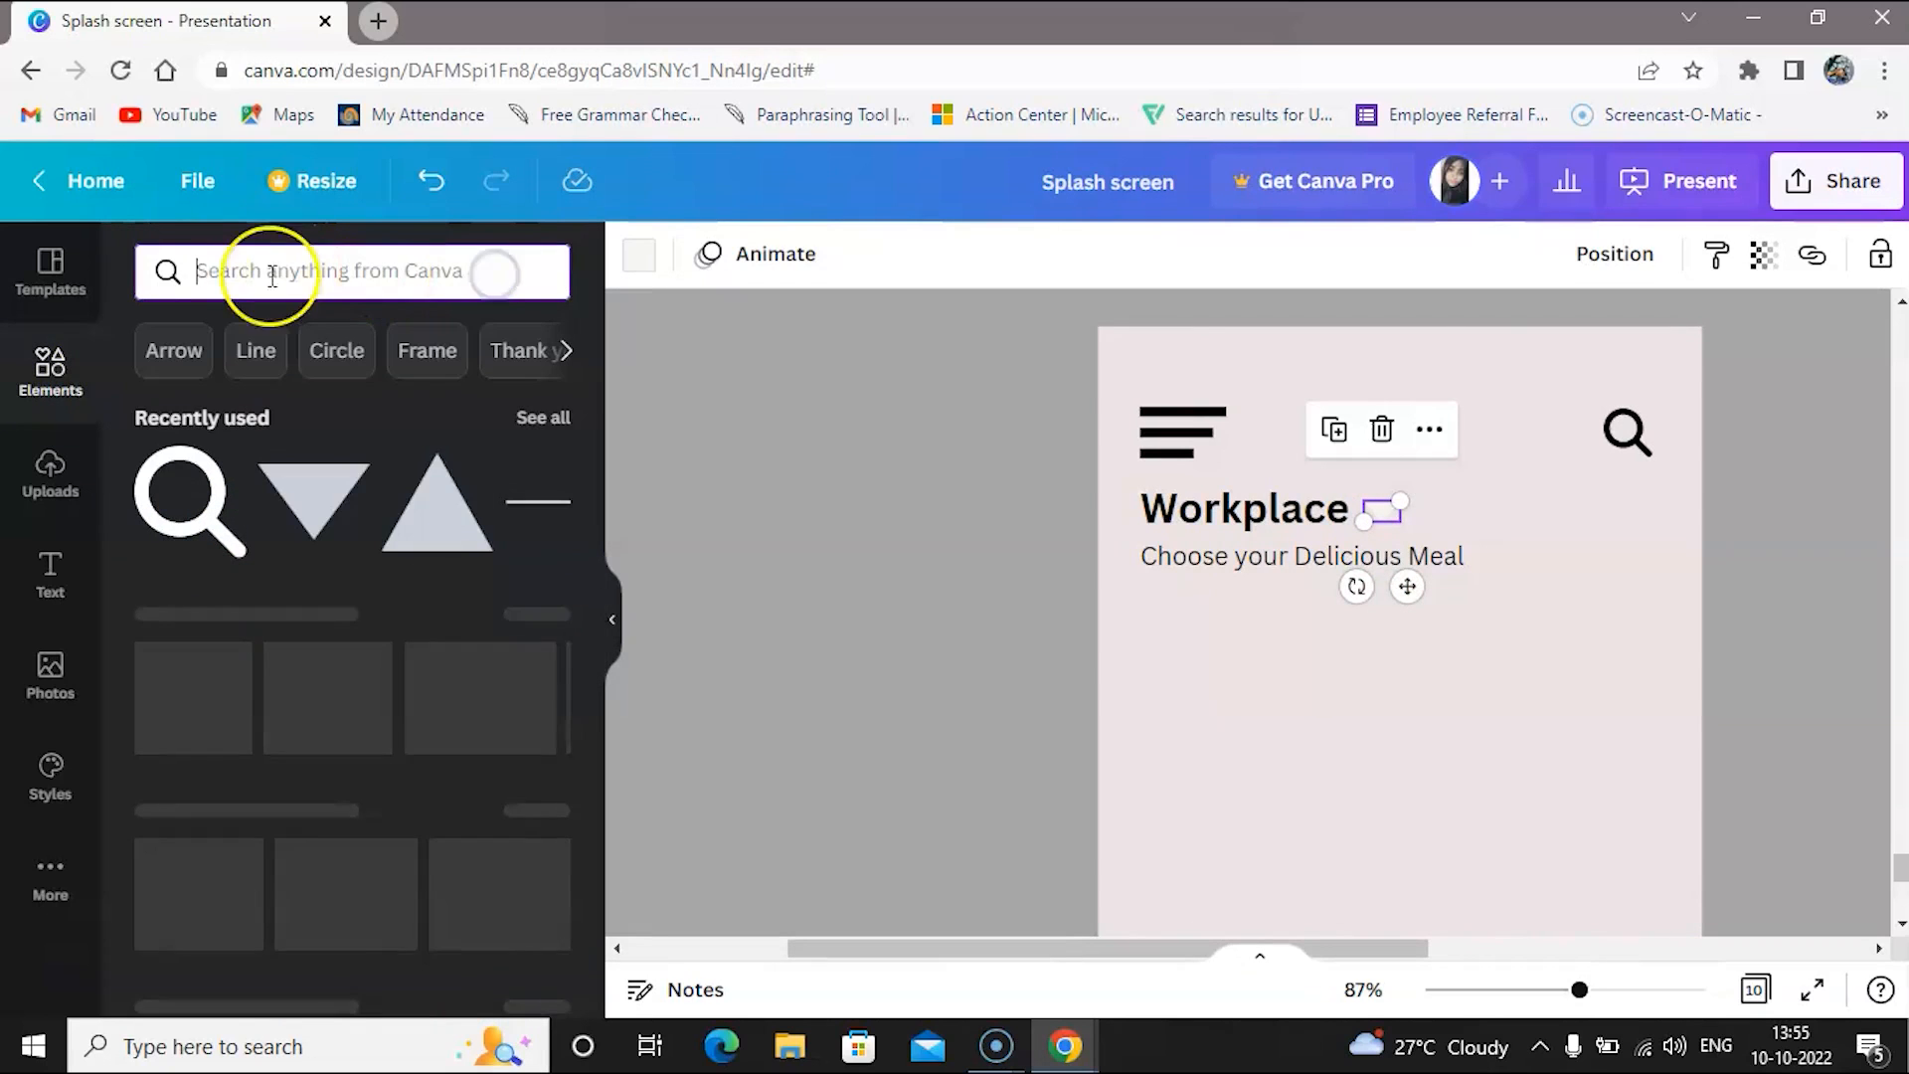
left_click(310, 497)
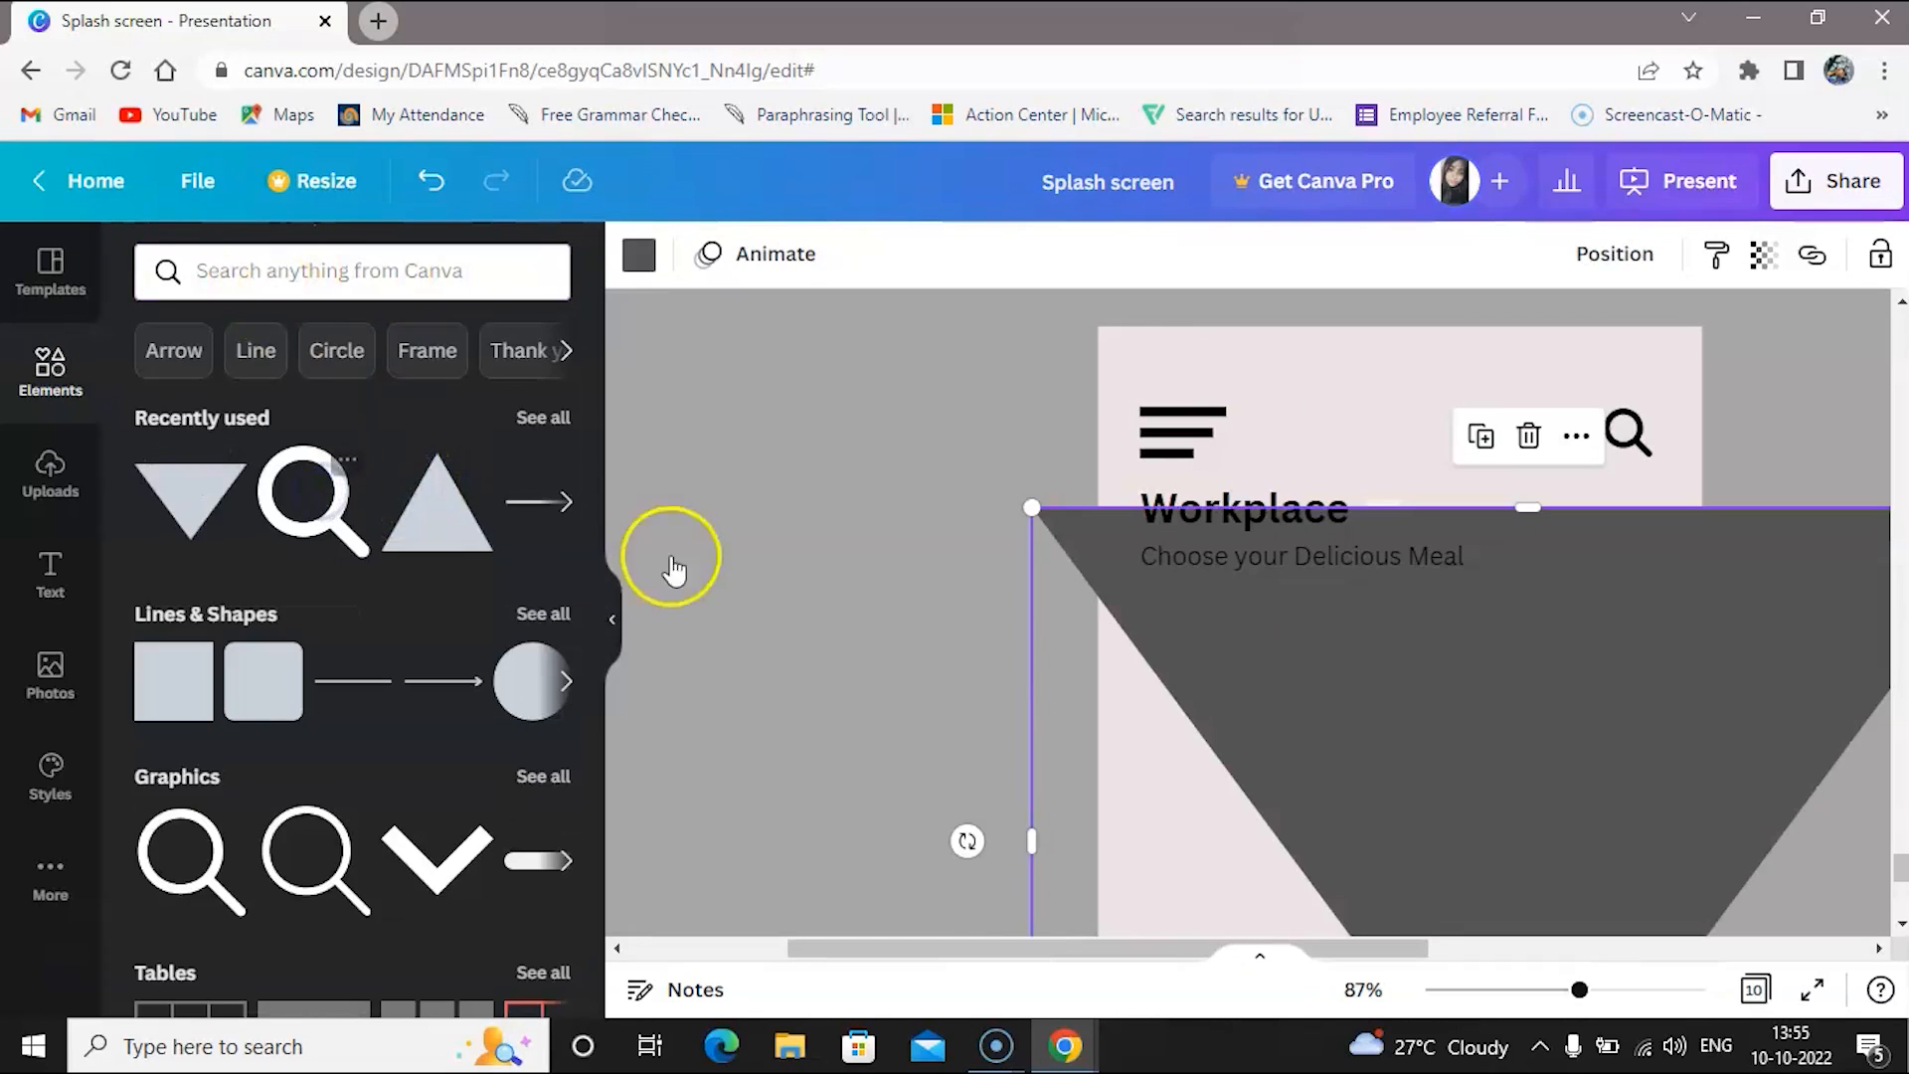
left_click_drag(1392, 731, 1060, 605)
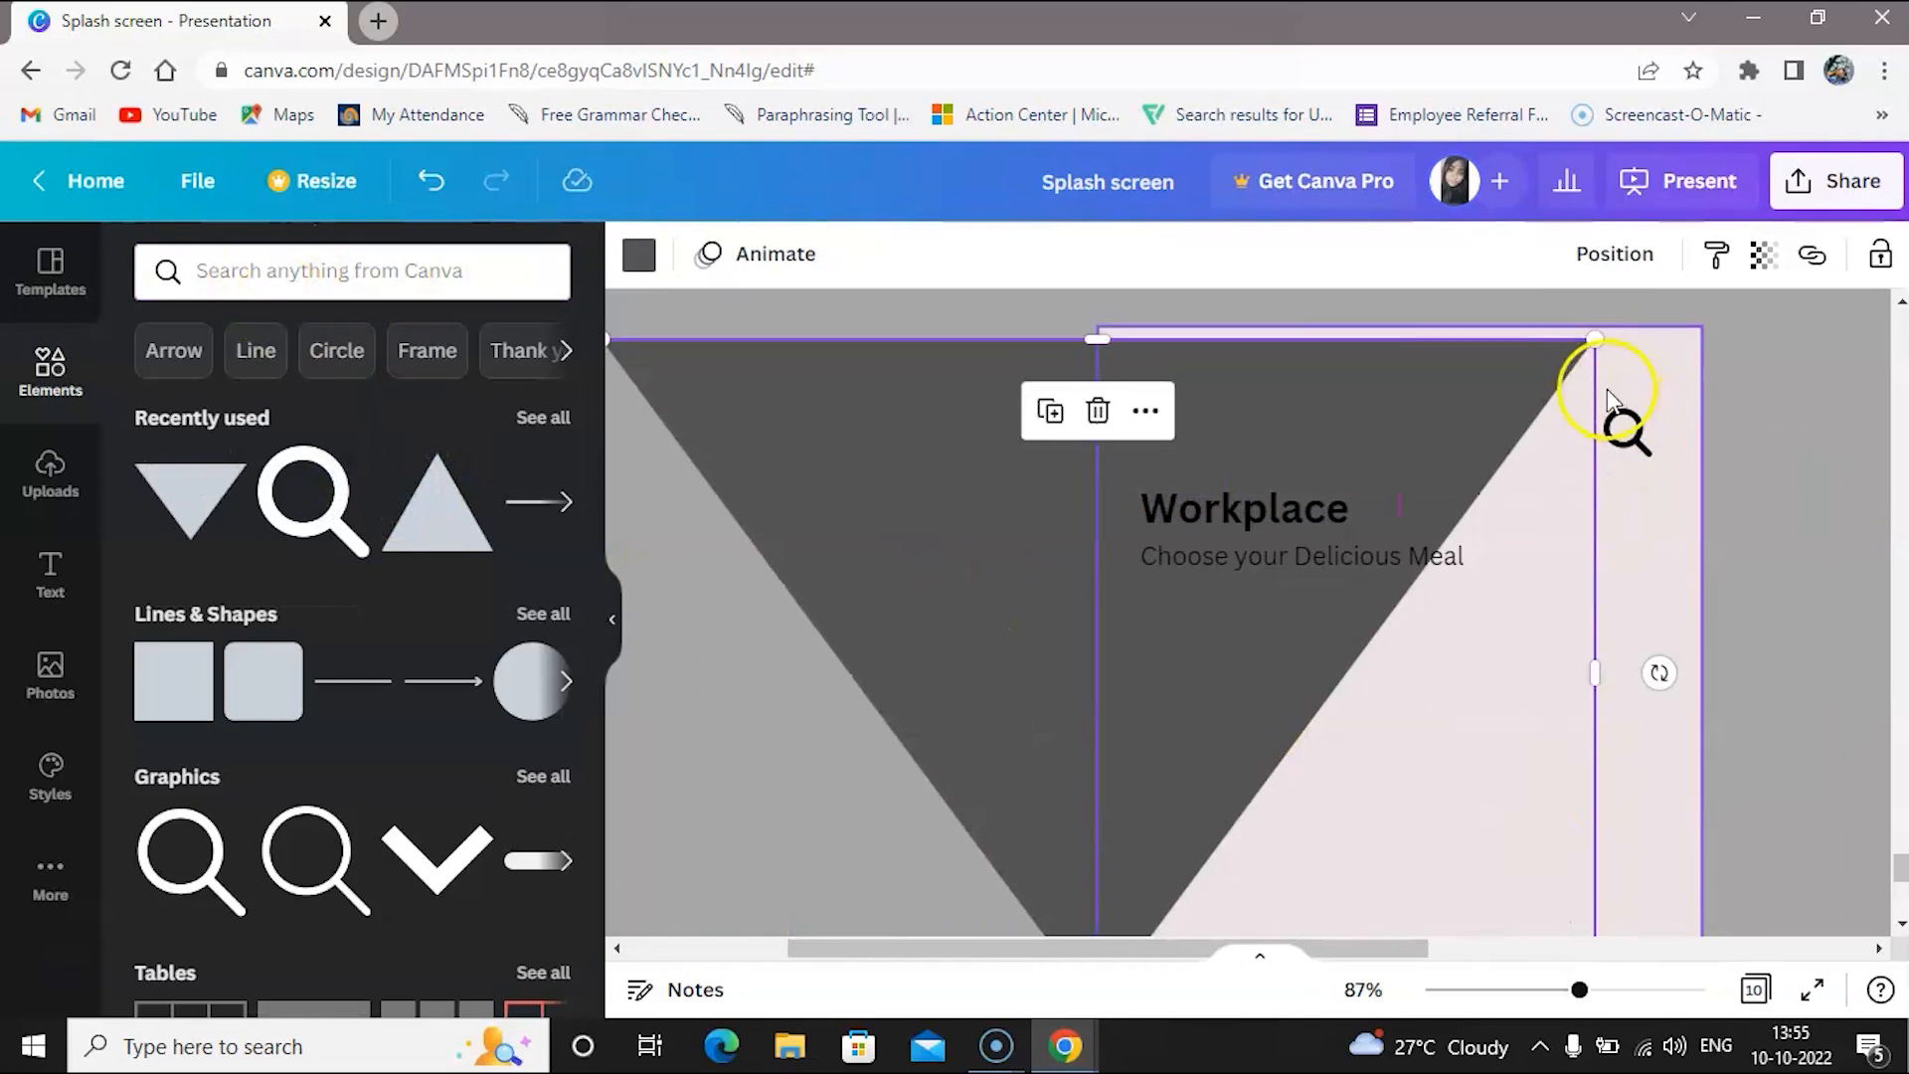
left_click_drag(1596, 340, 1086, 682)
left_click_drag(958, 807, 1118, 592)
left_click_drag(1239, 450, 830, 777)
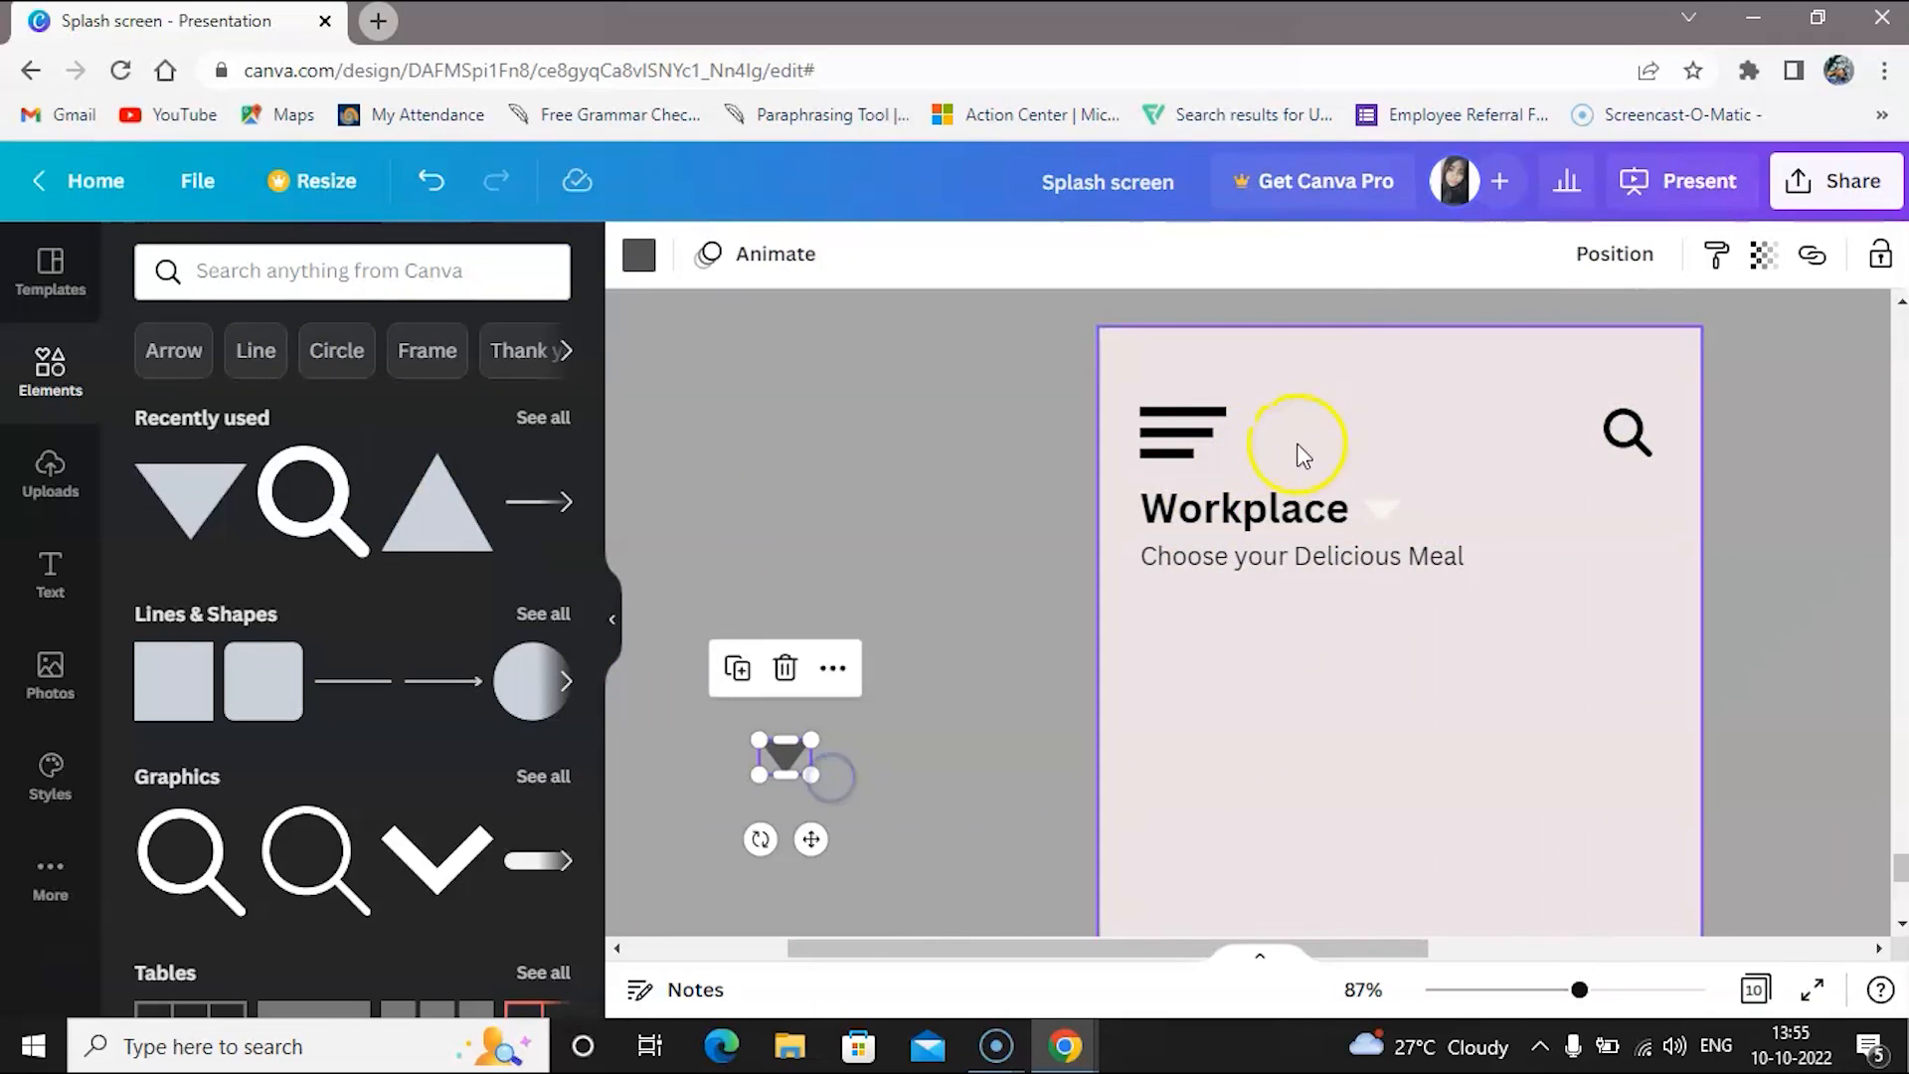
Delete the pale triangle beside the Workplace heading and put the small dark grey triangle in its place
left_click(1381, 510)
key("Delete")
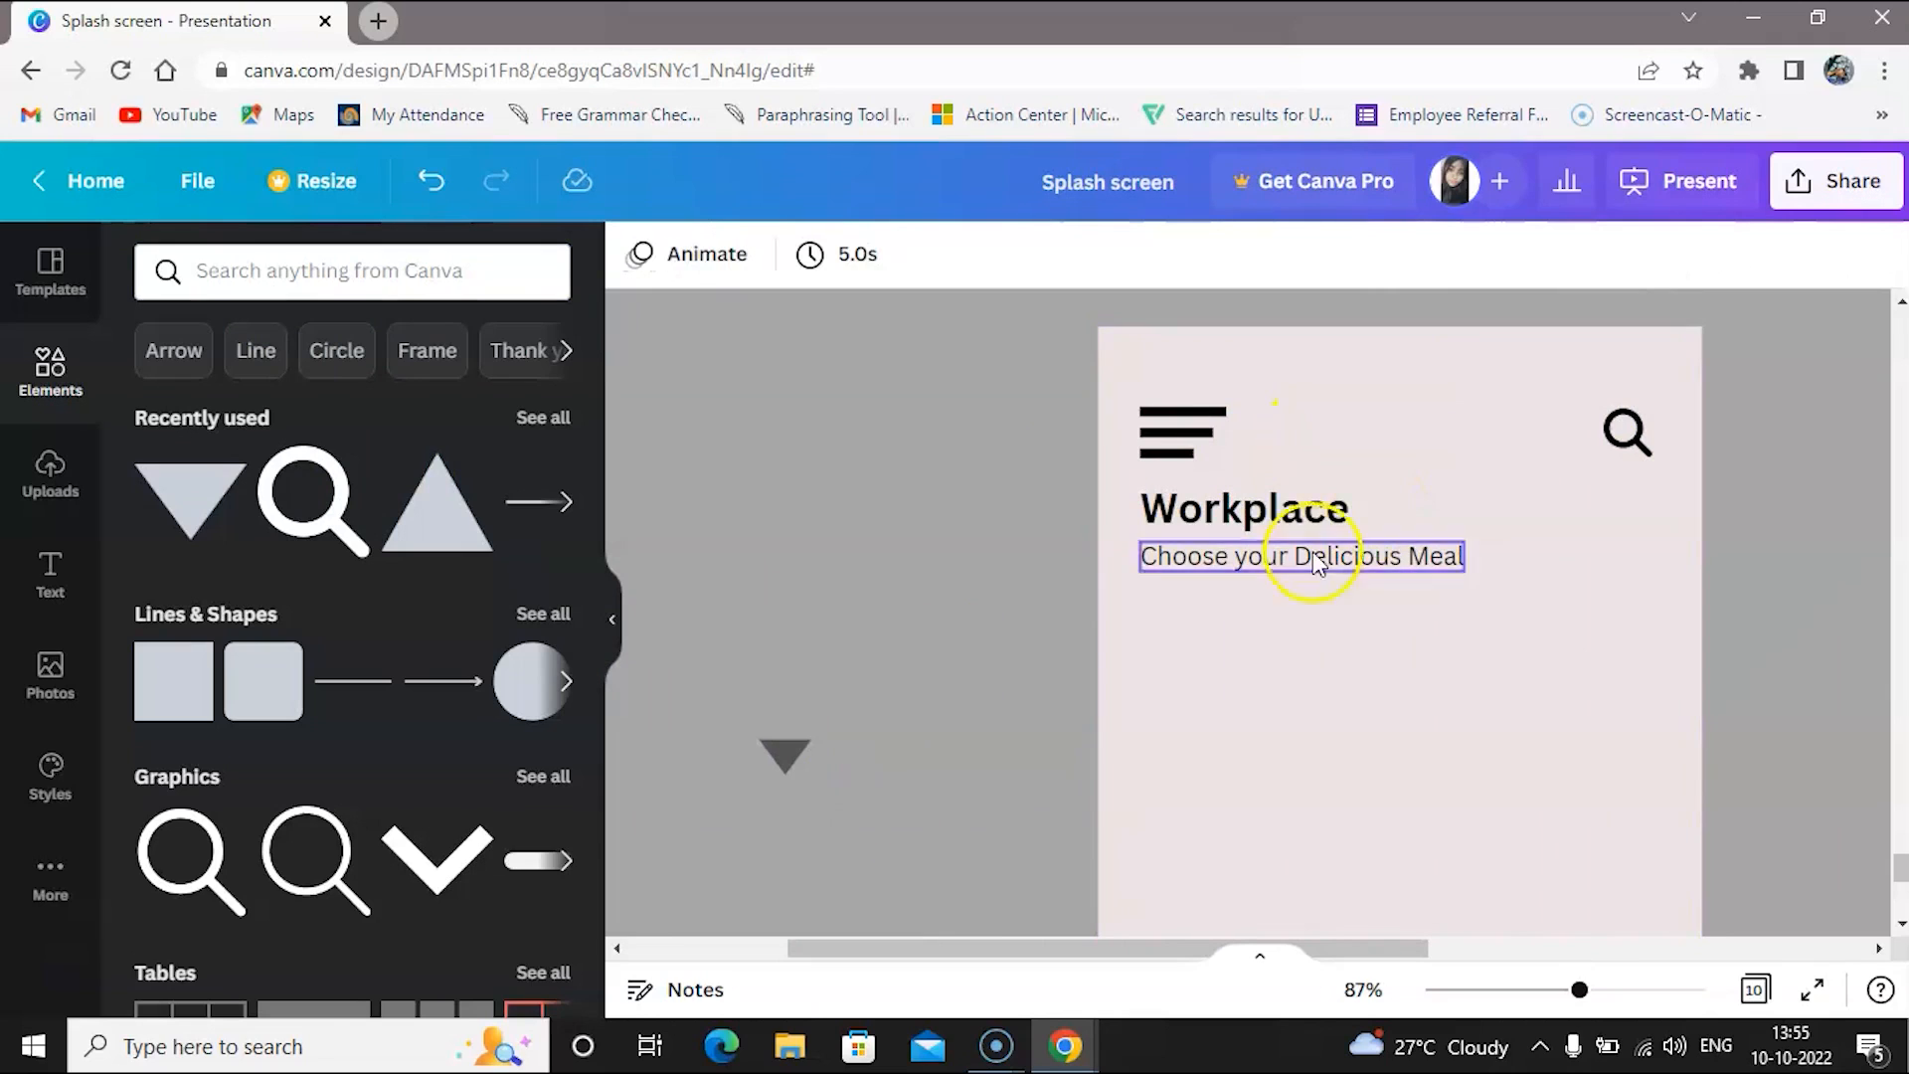
left_click_drag(781, 761, 1398, 520)
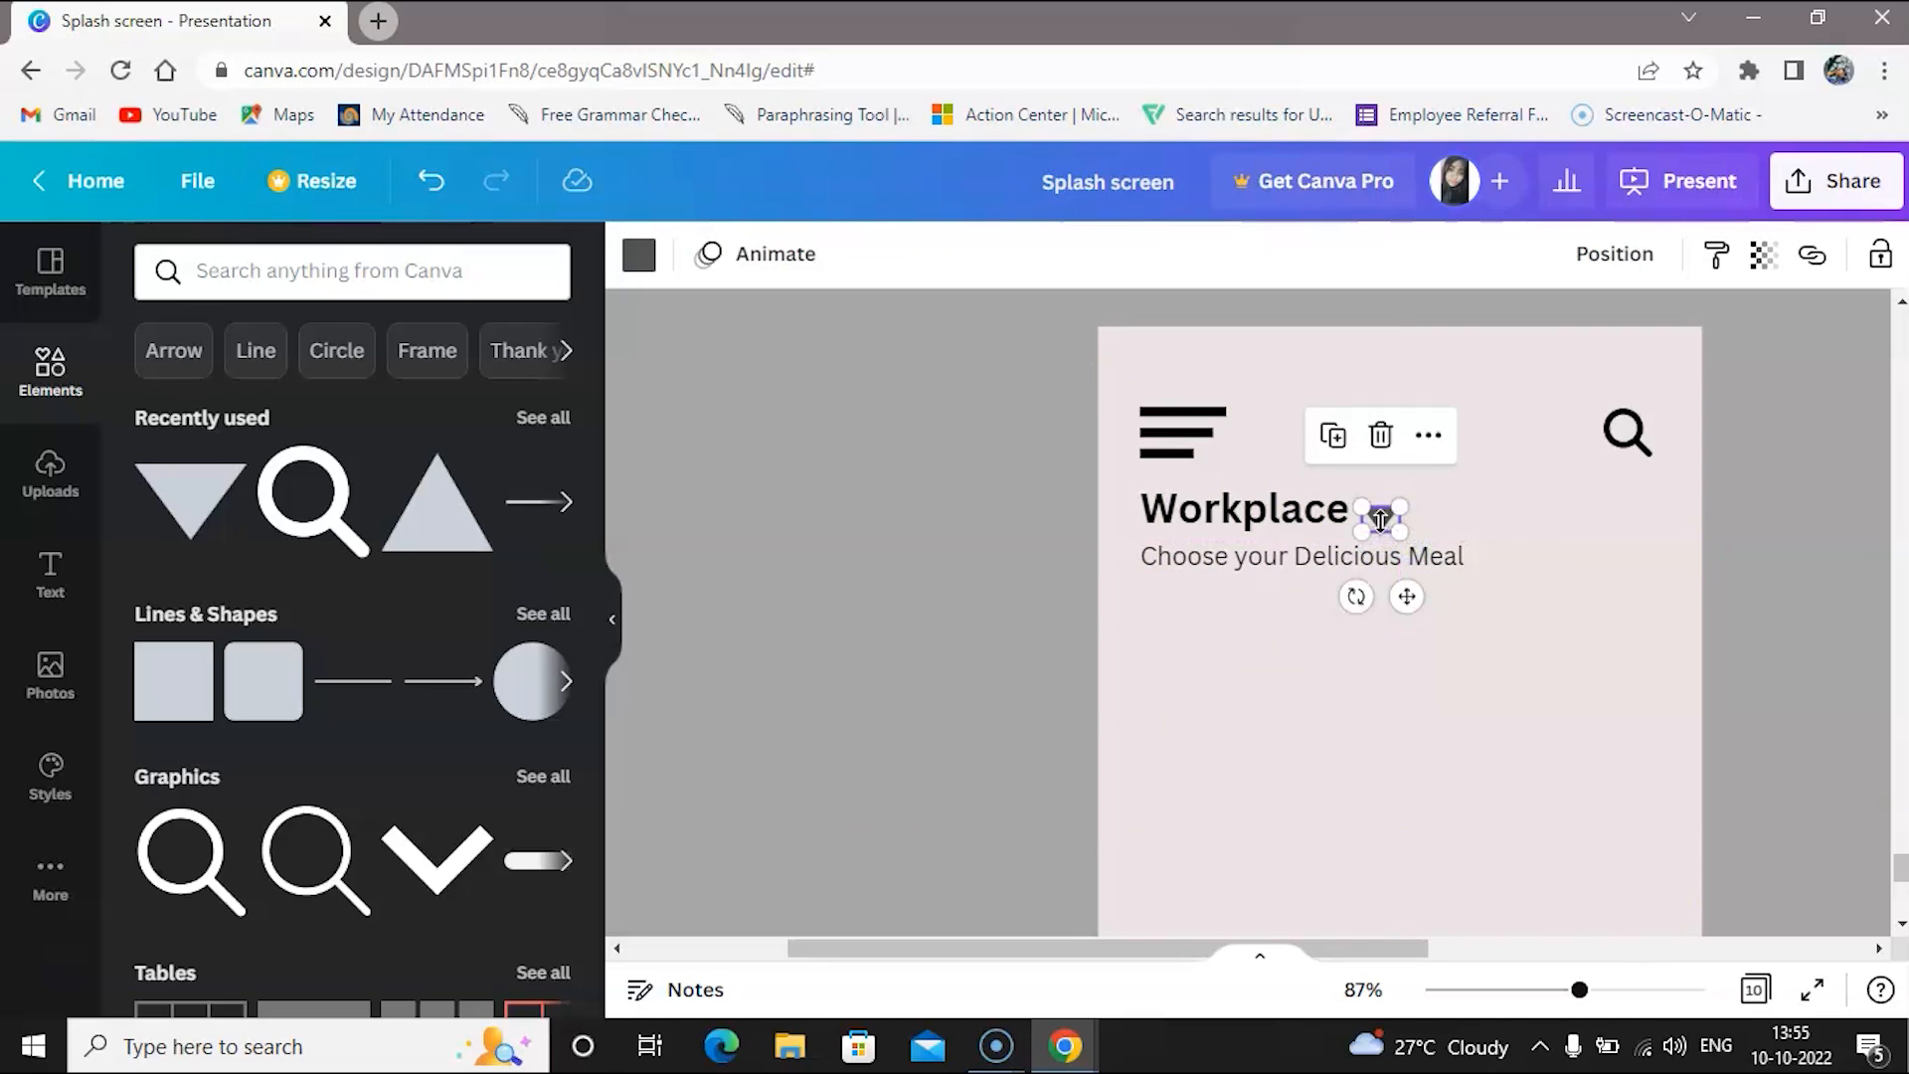
Nudge the dark grey triangle up slightly so it sits level with the Workplace heading
left_click_drag(1405, 591, 1406, 588)
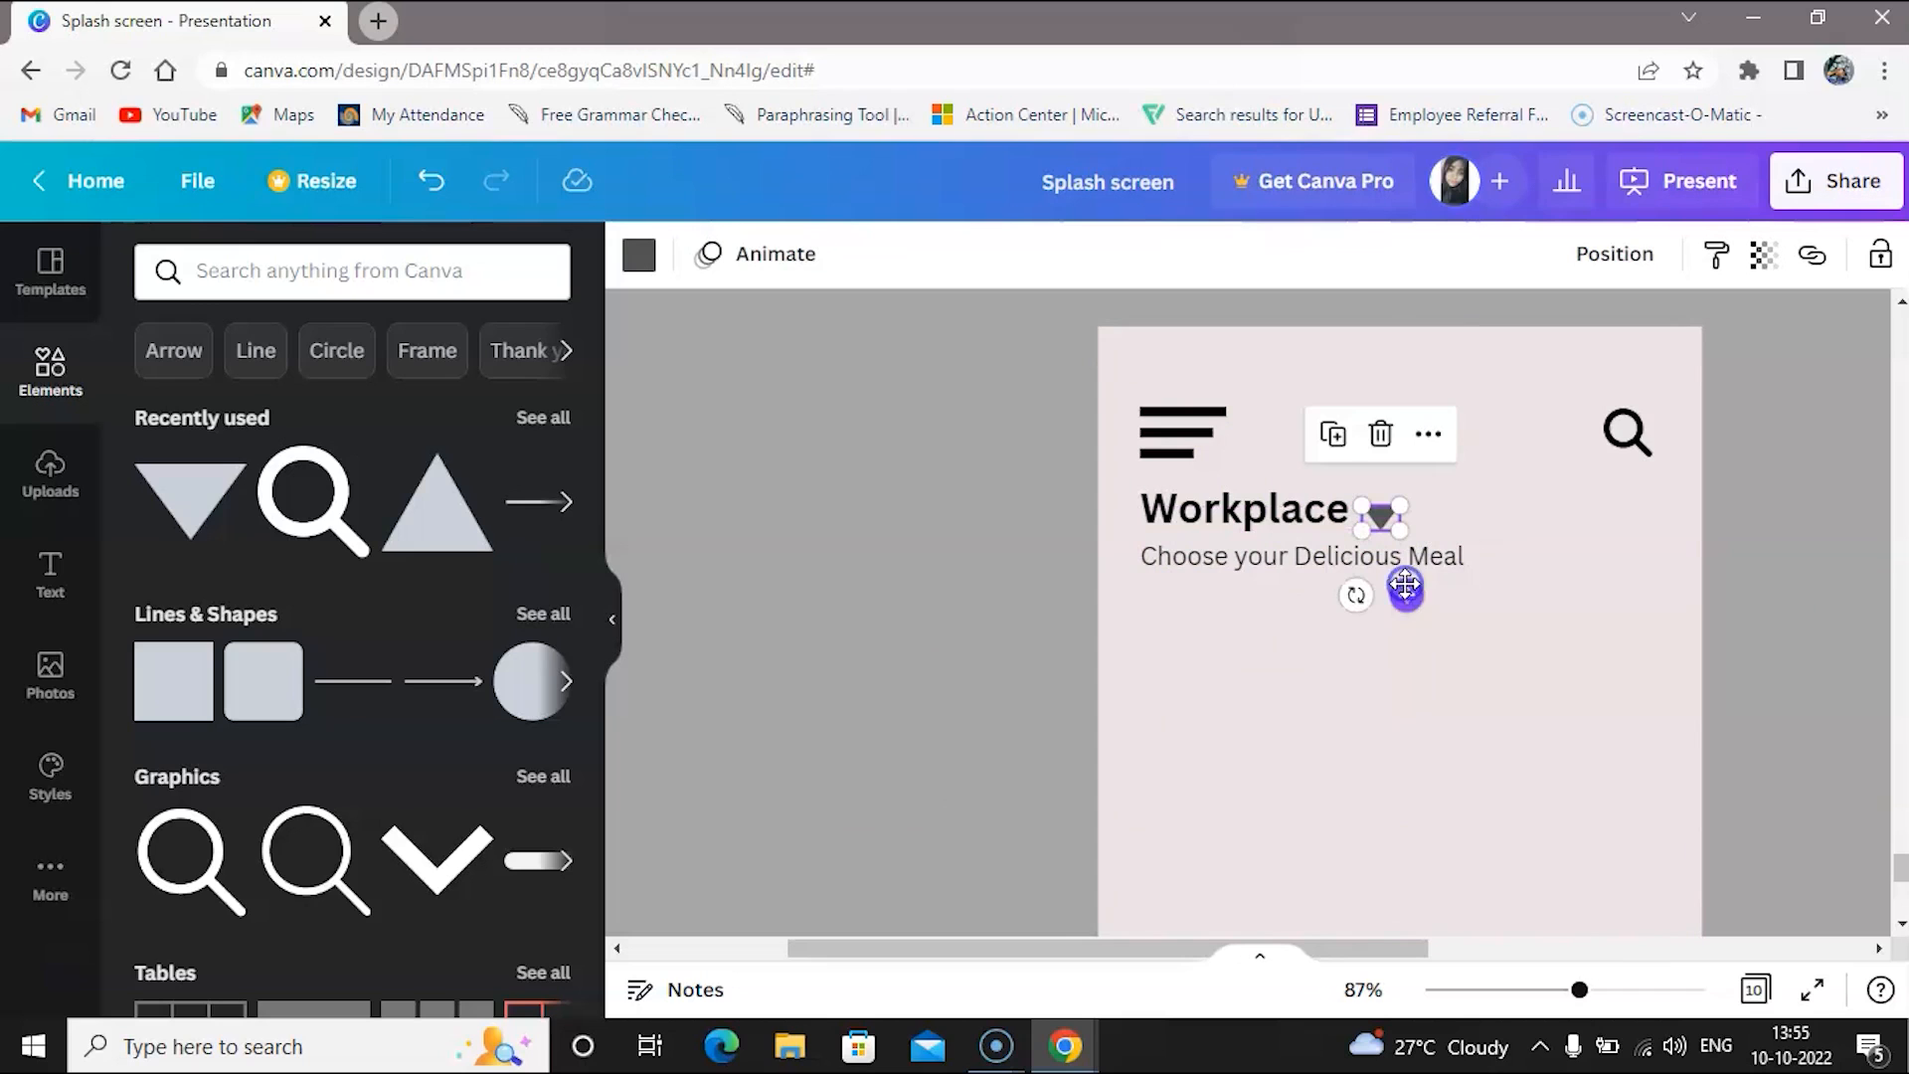
left_click(615, 631)
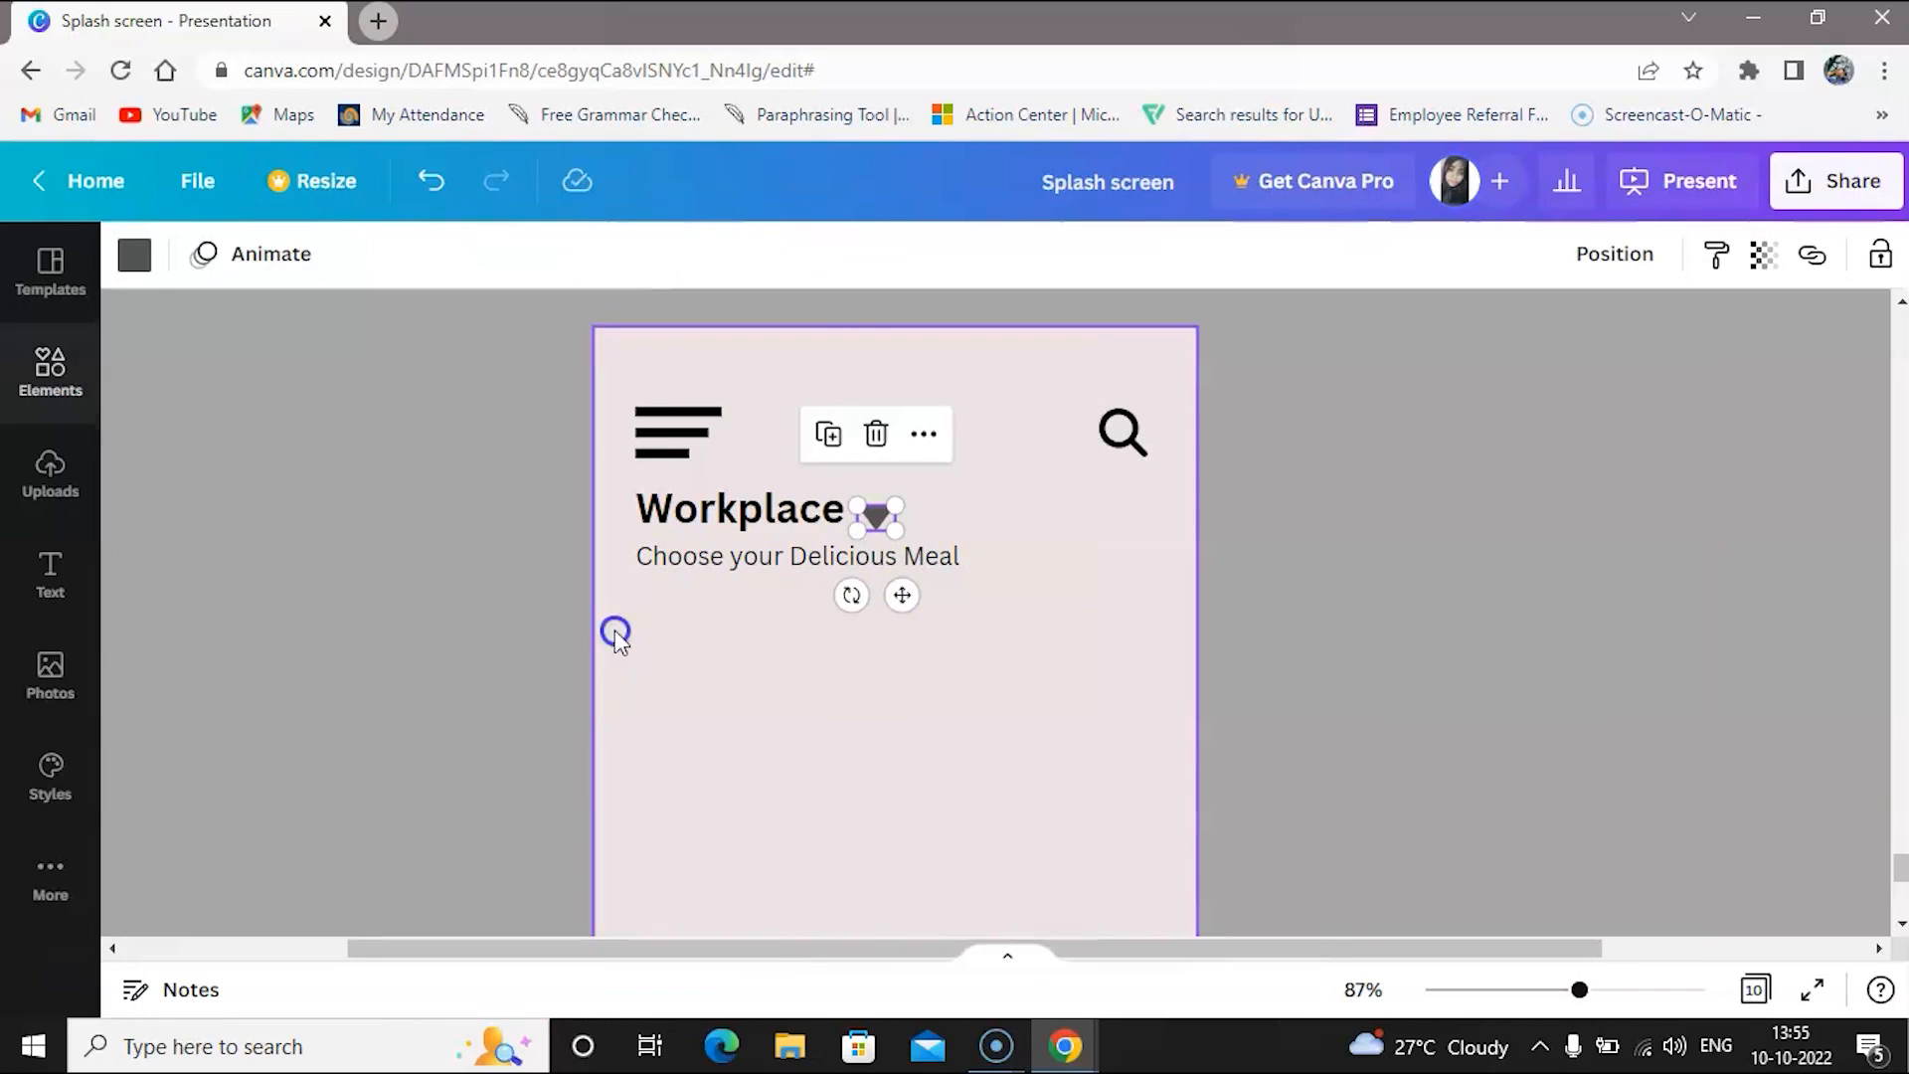
left_click(999, 698)
scroll(944, 529, "up", 3)
left_click_drag(837, 503, 834, 495)
left_click(984, 544)
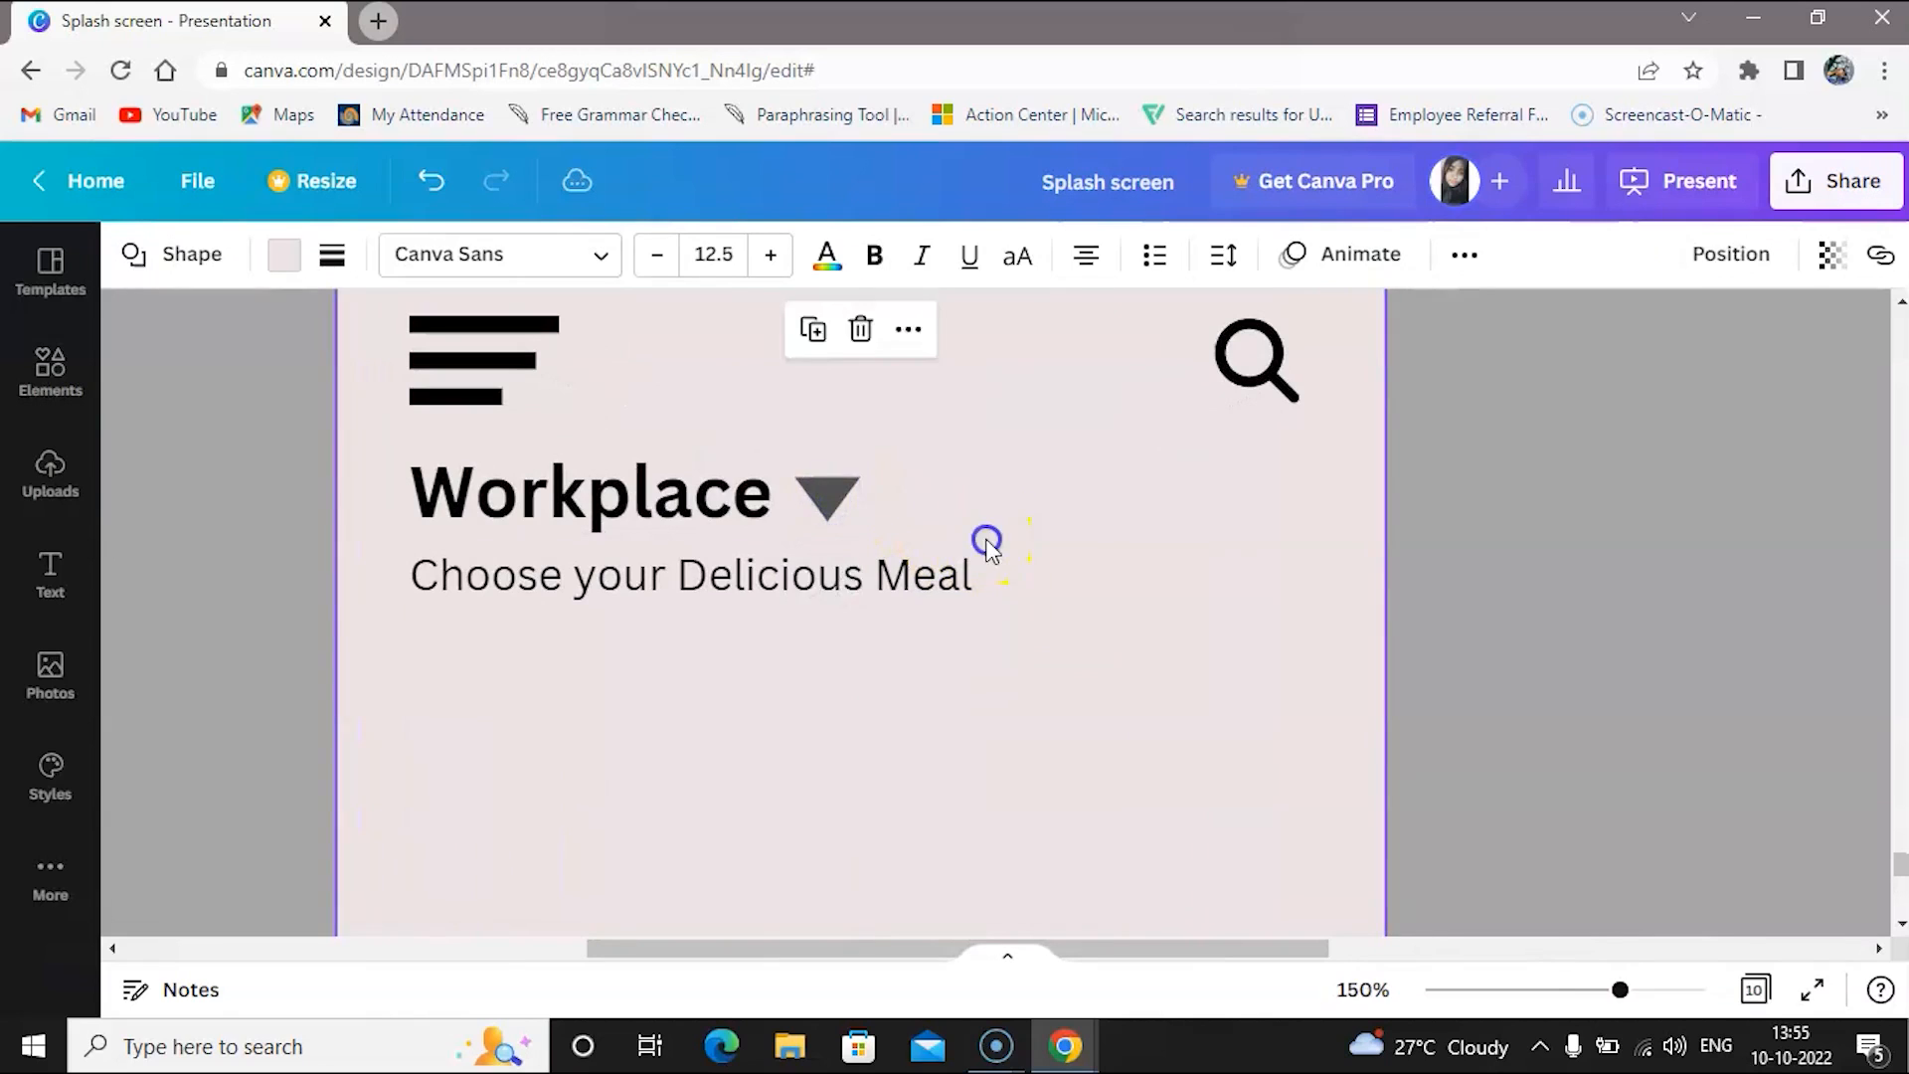
Add a square shape, shrink it to a small tile and place it under the tagline, flush with the text's left edge
scroll(878, 593, "down", 3)
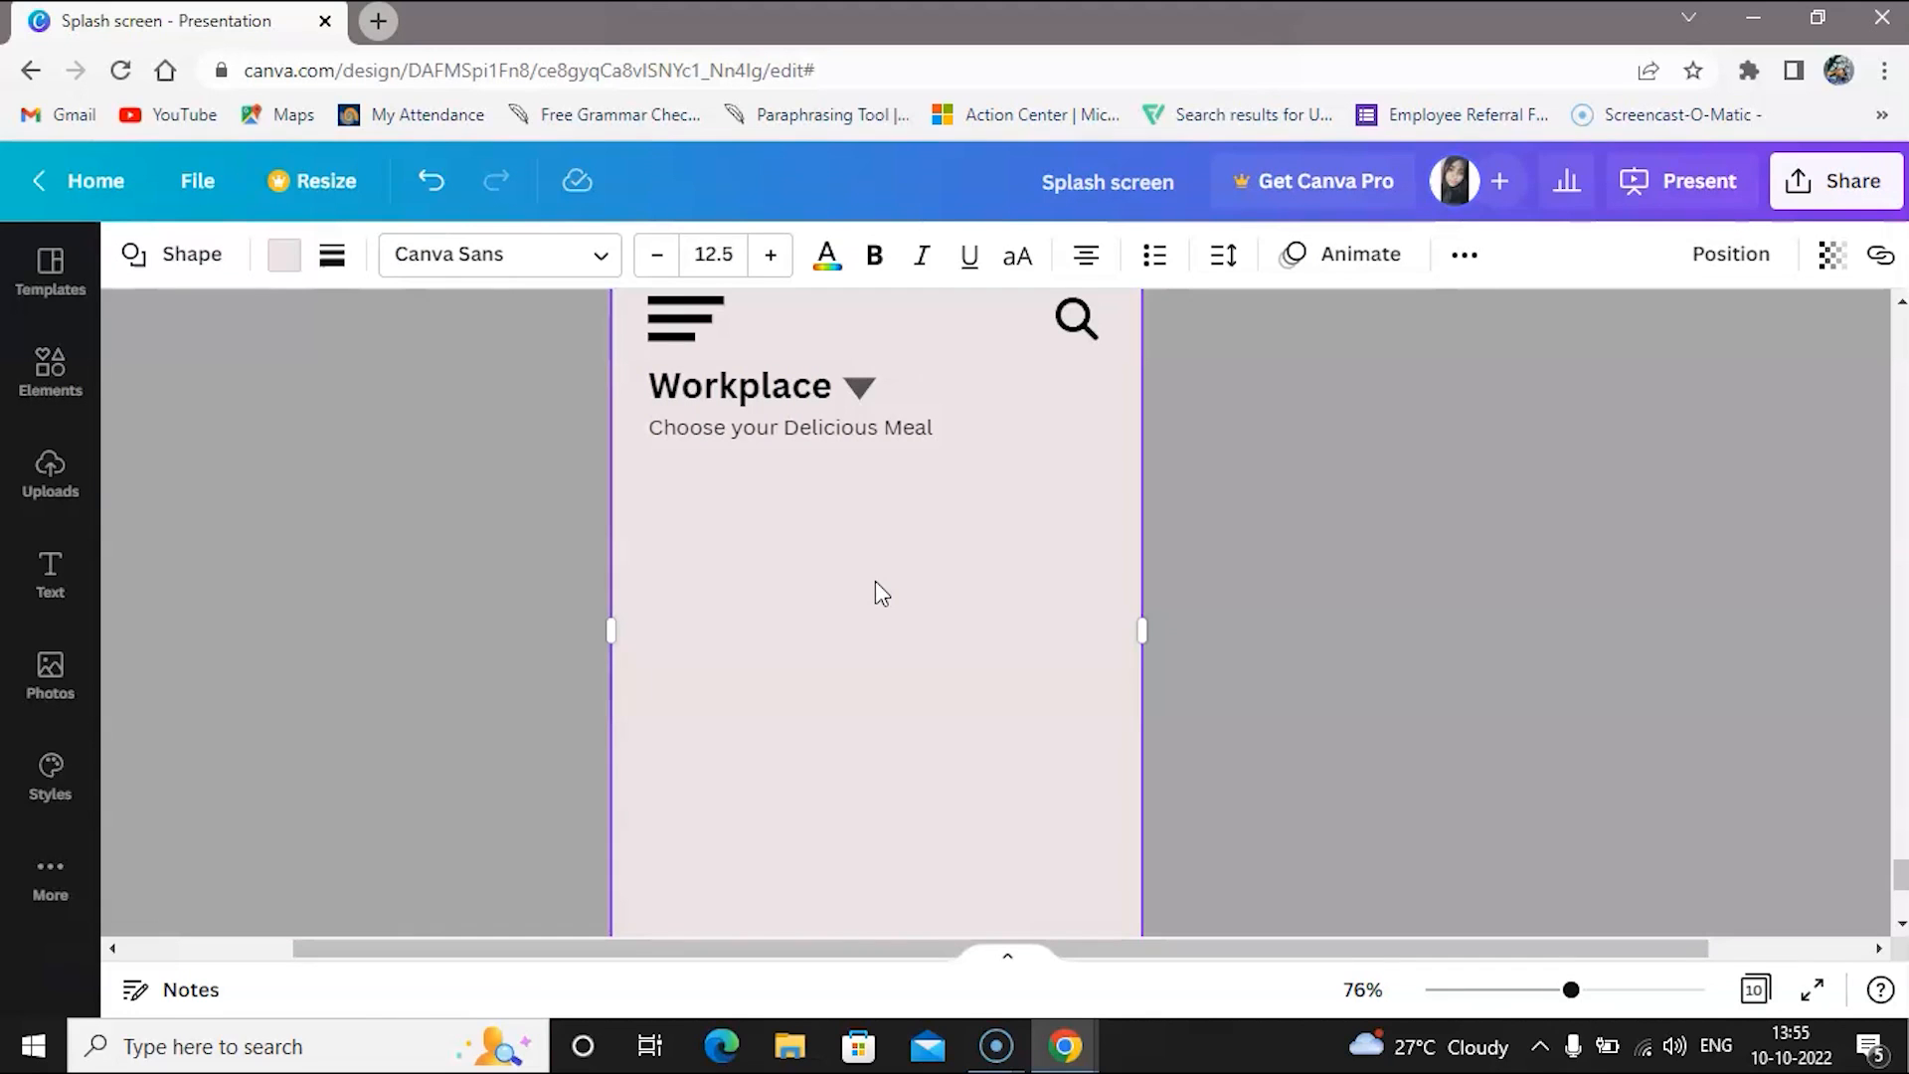
left_click_drag(605, 639, 608, 644)
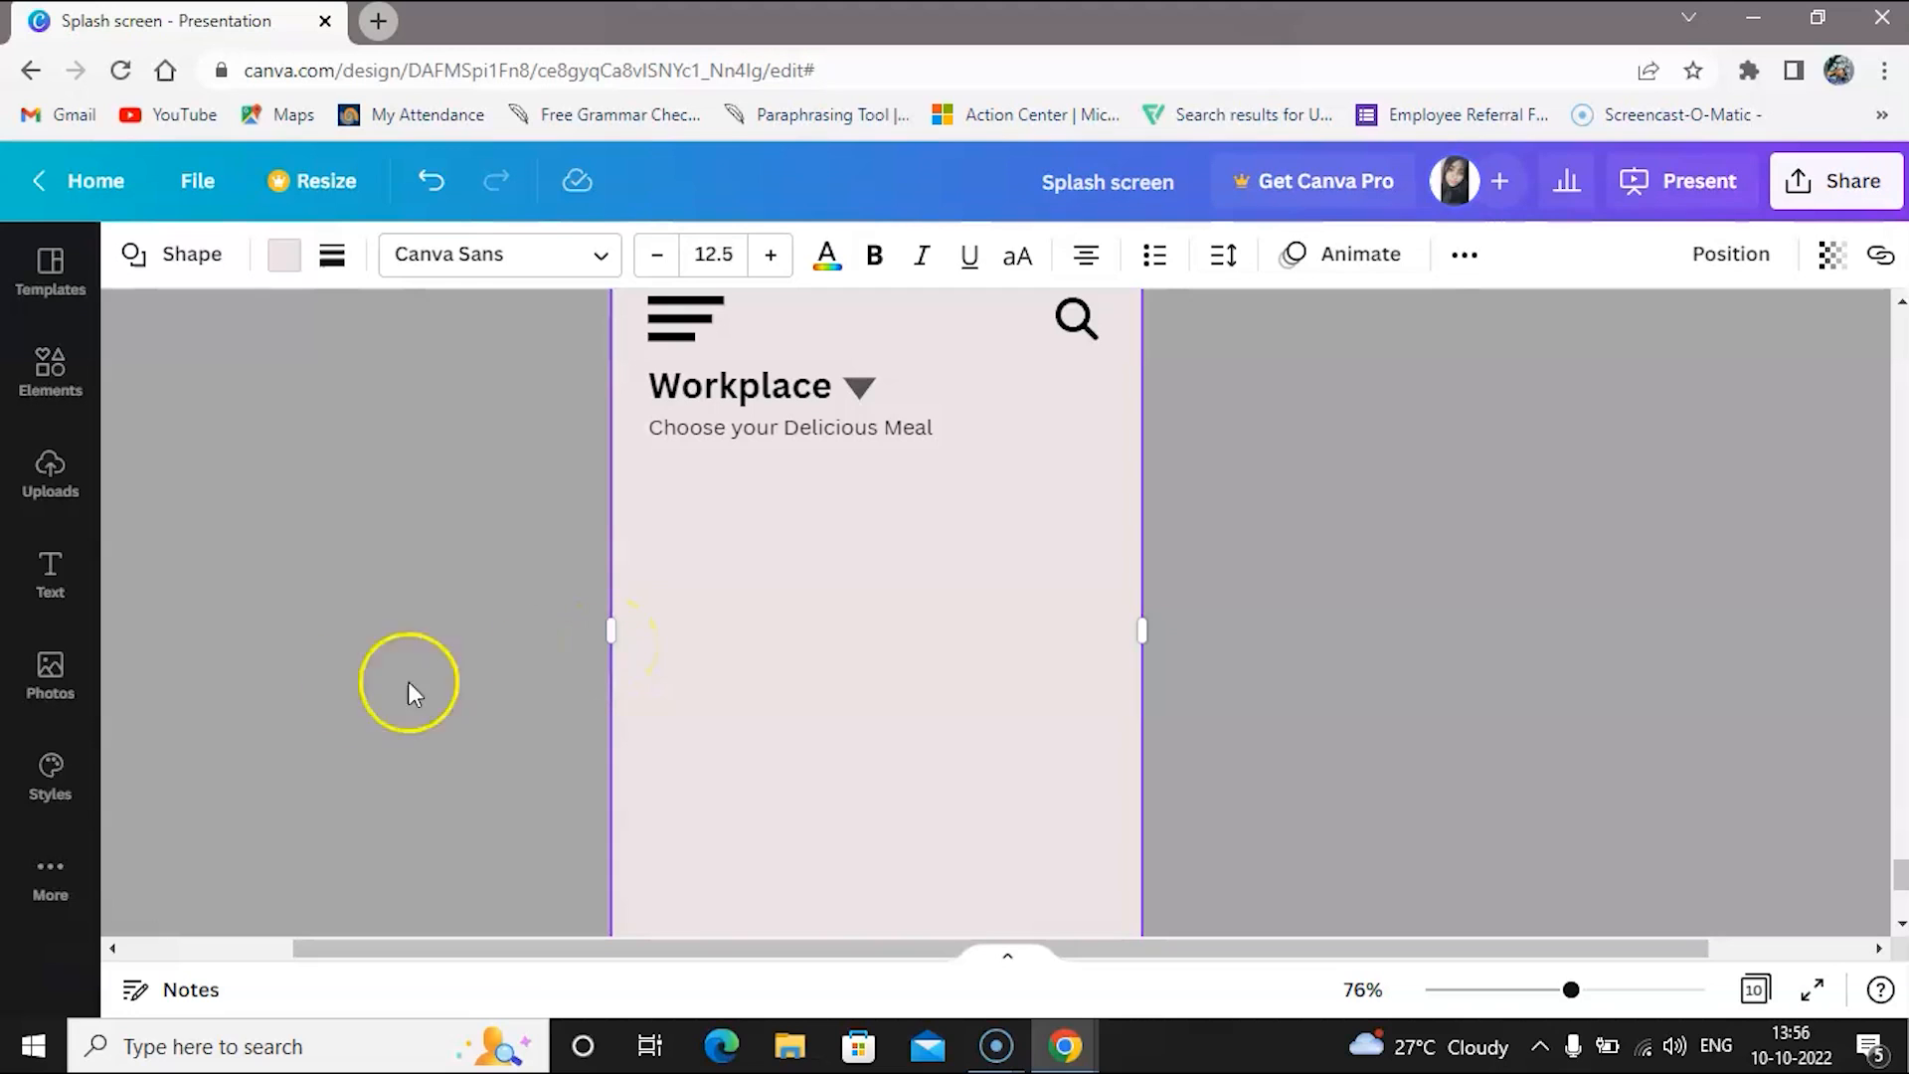
left_click(42, 381)
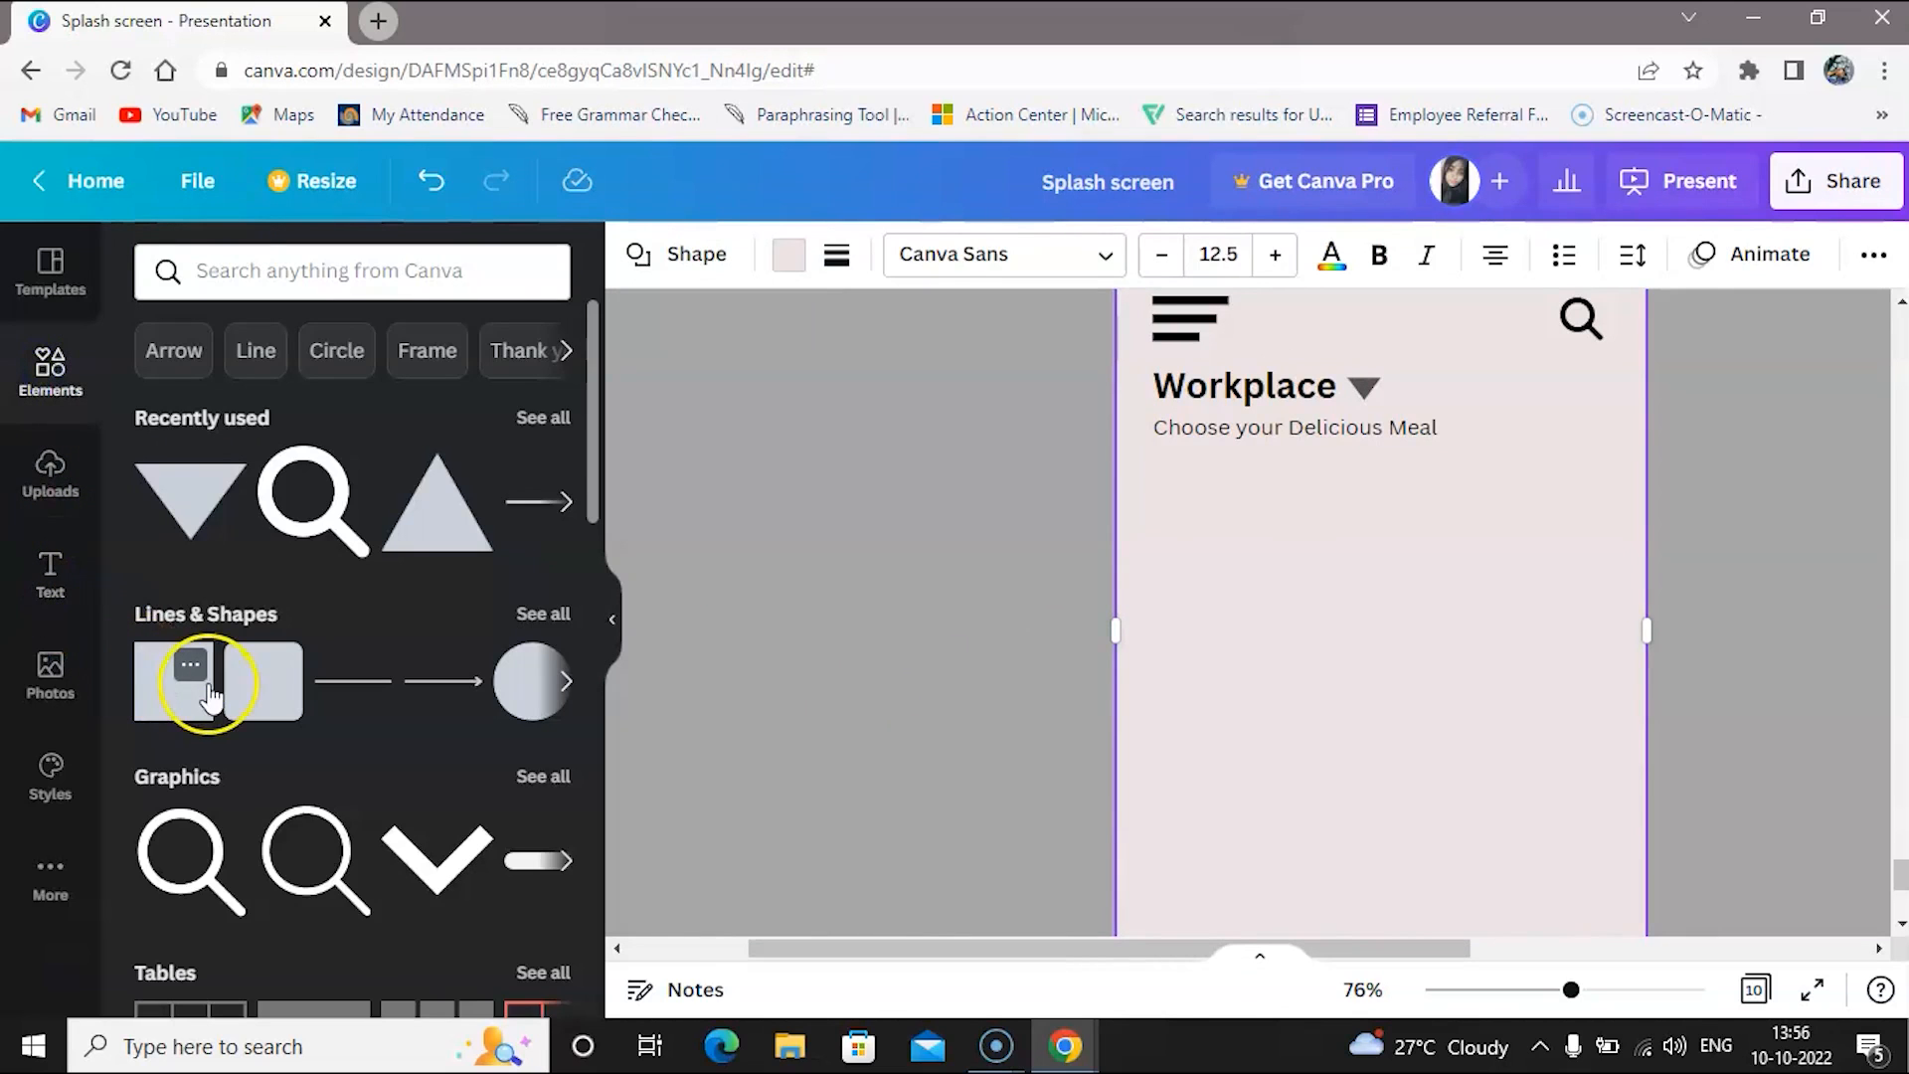
left_click(179, 706)
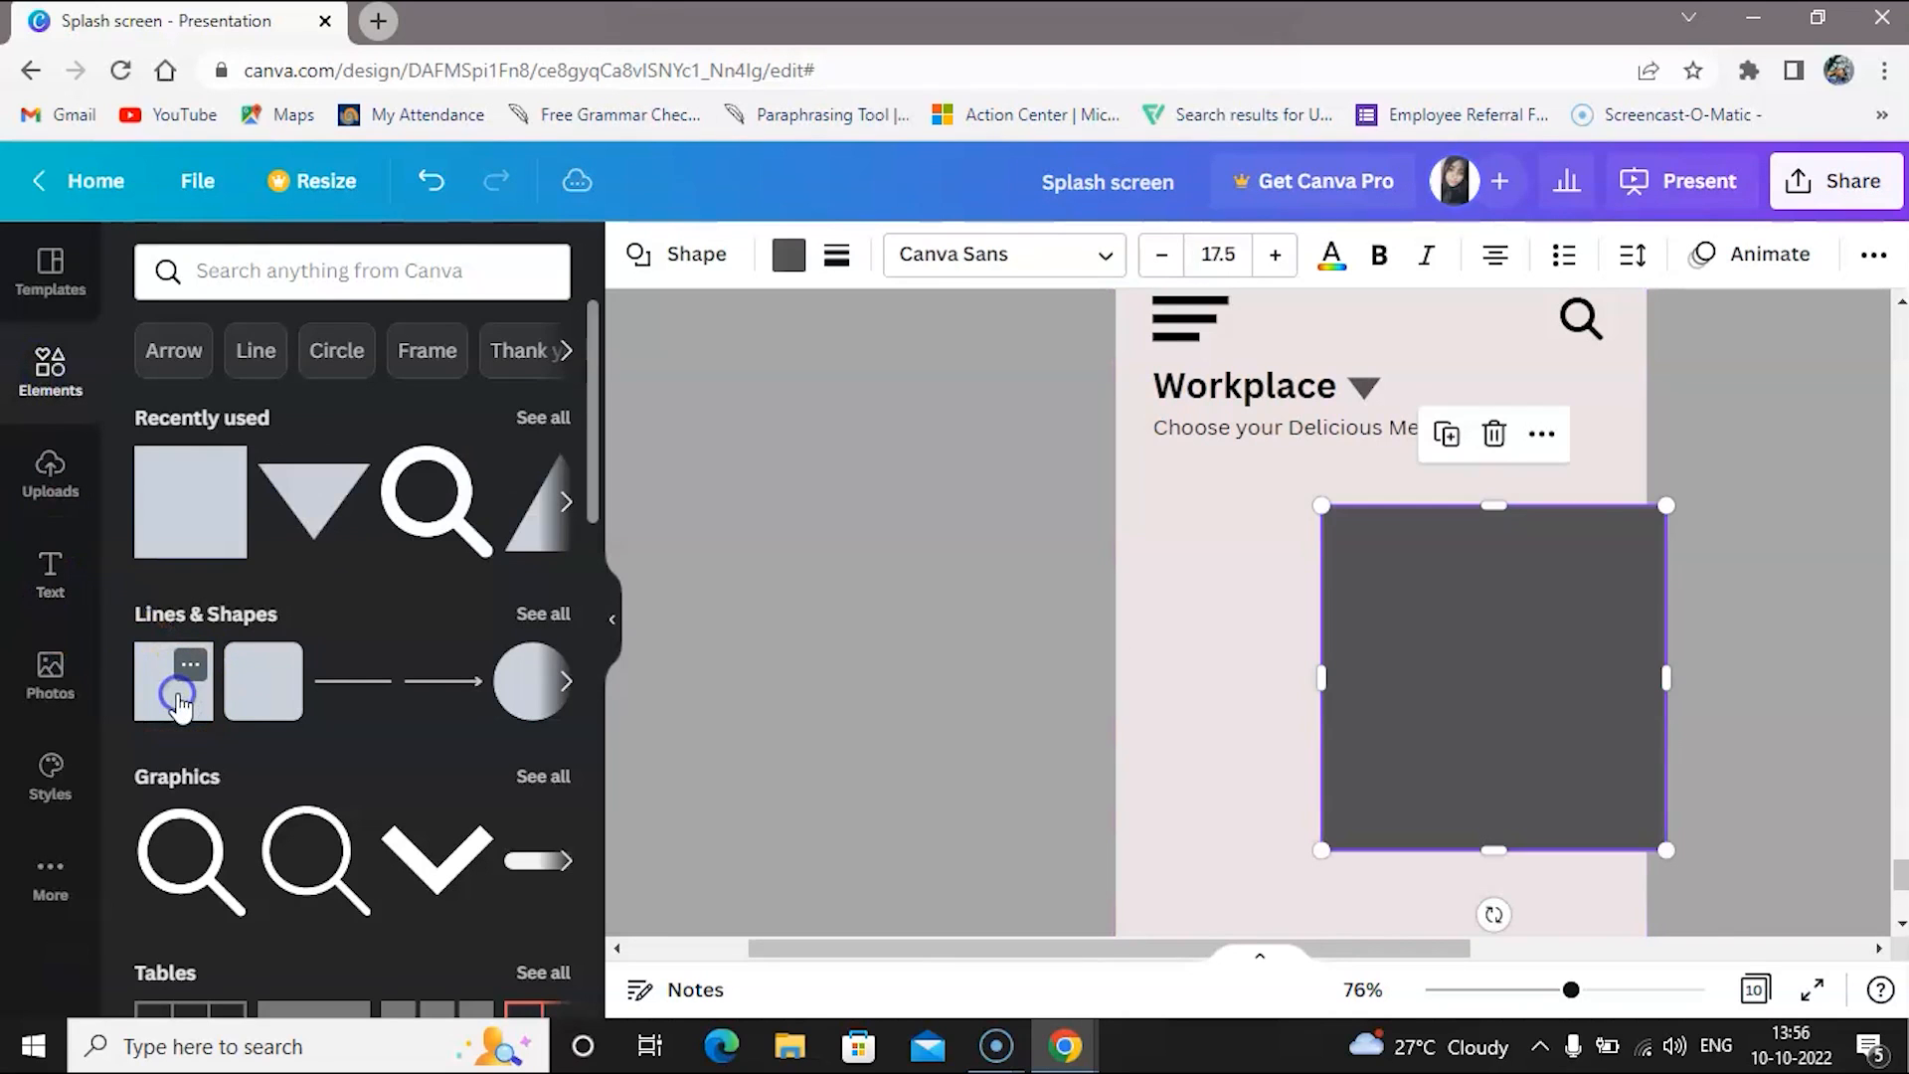
left_click_drag(1667, 847, 1413, 589)
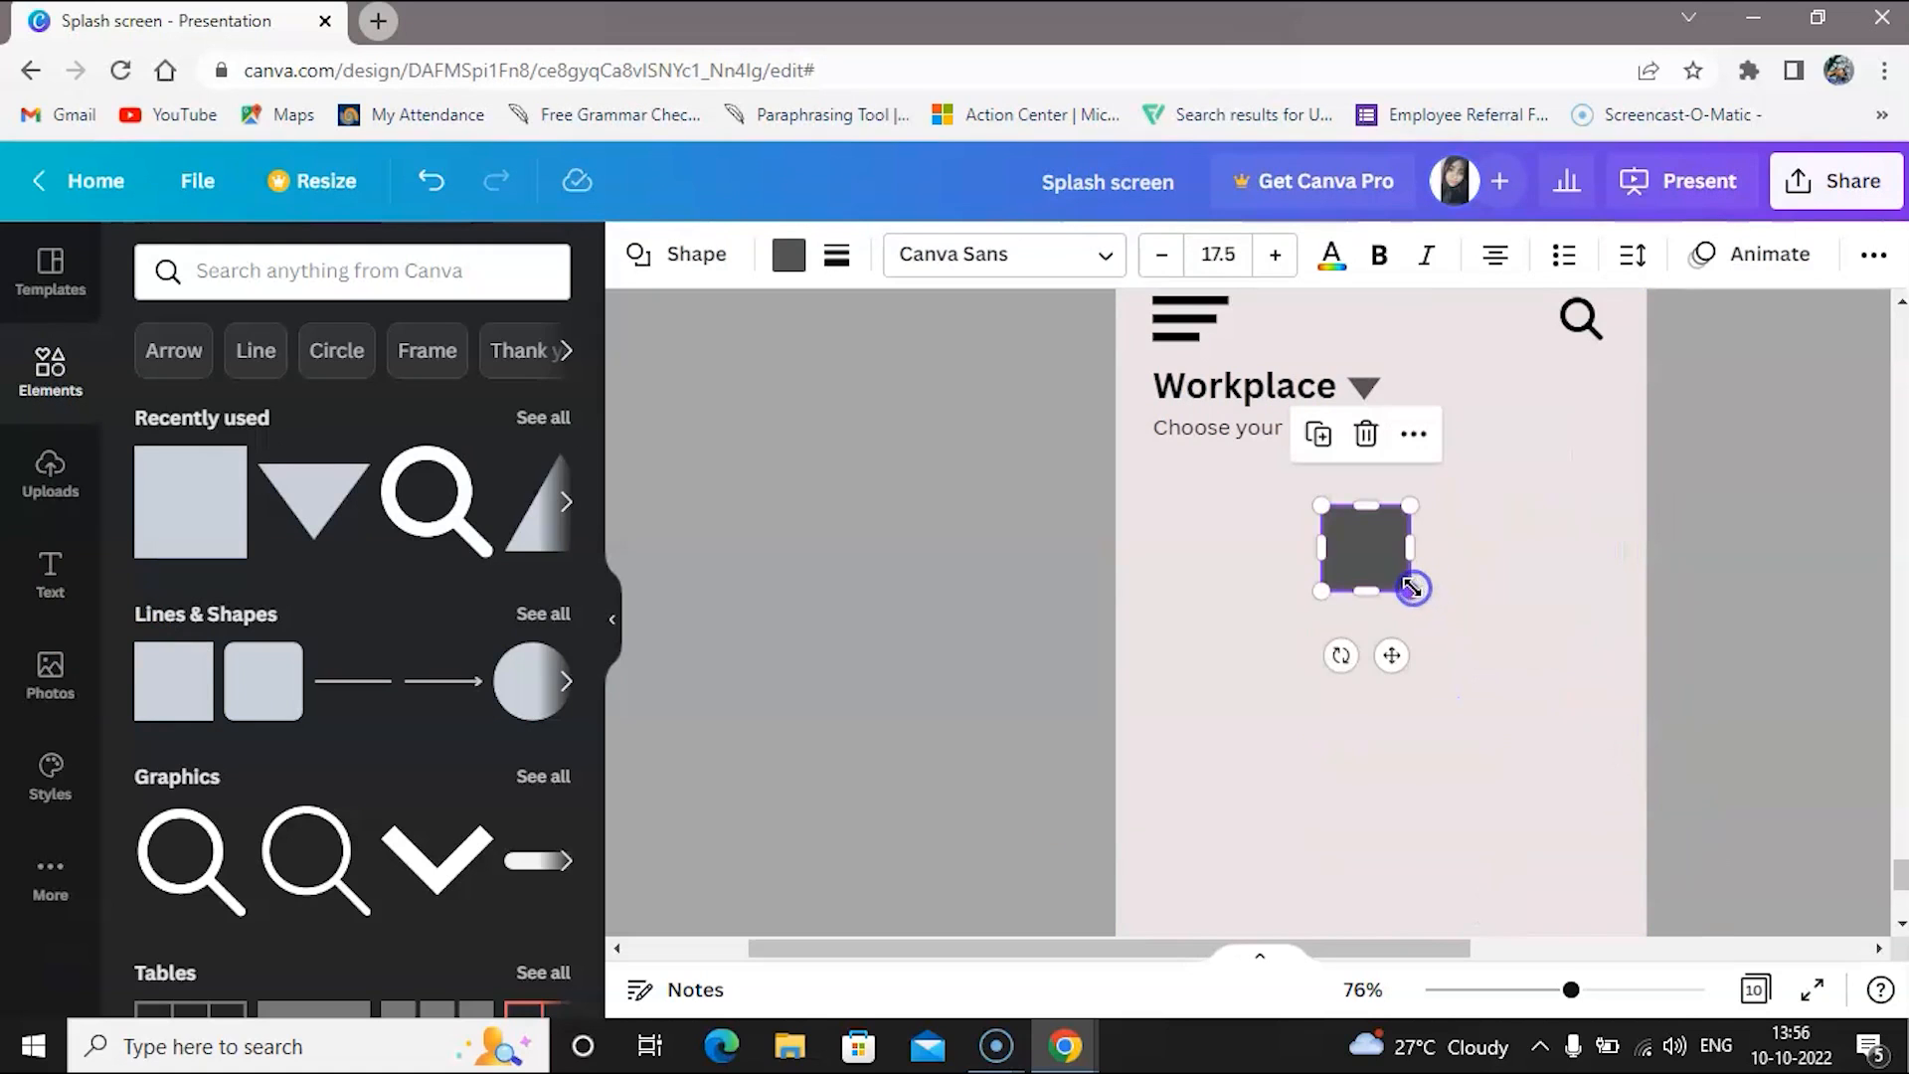
left_click_drag(1392, 655, 1226, 633)
left_click_drag(1226, 633, 1225, 628)
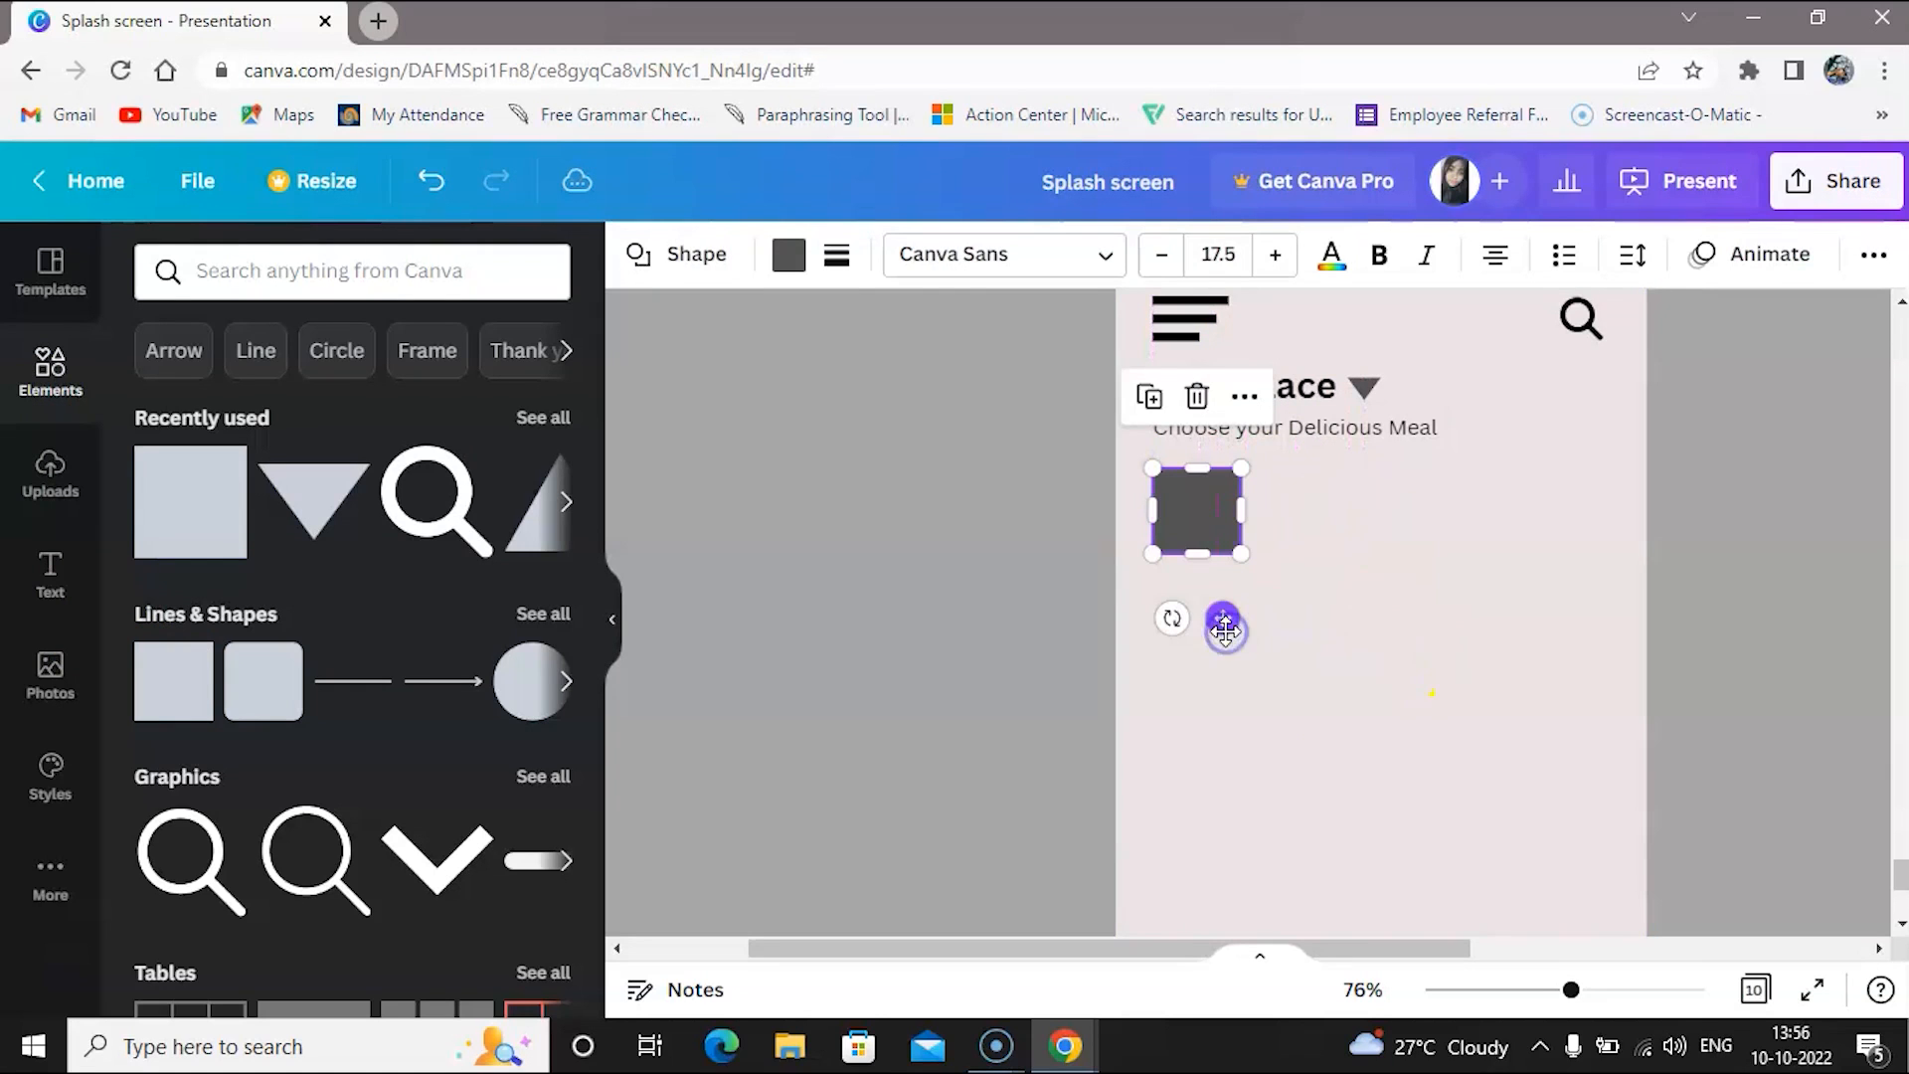
Fill the small square with the light grey document colour and make it very slightly smaller
left_click(789, 255)
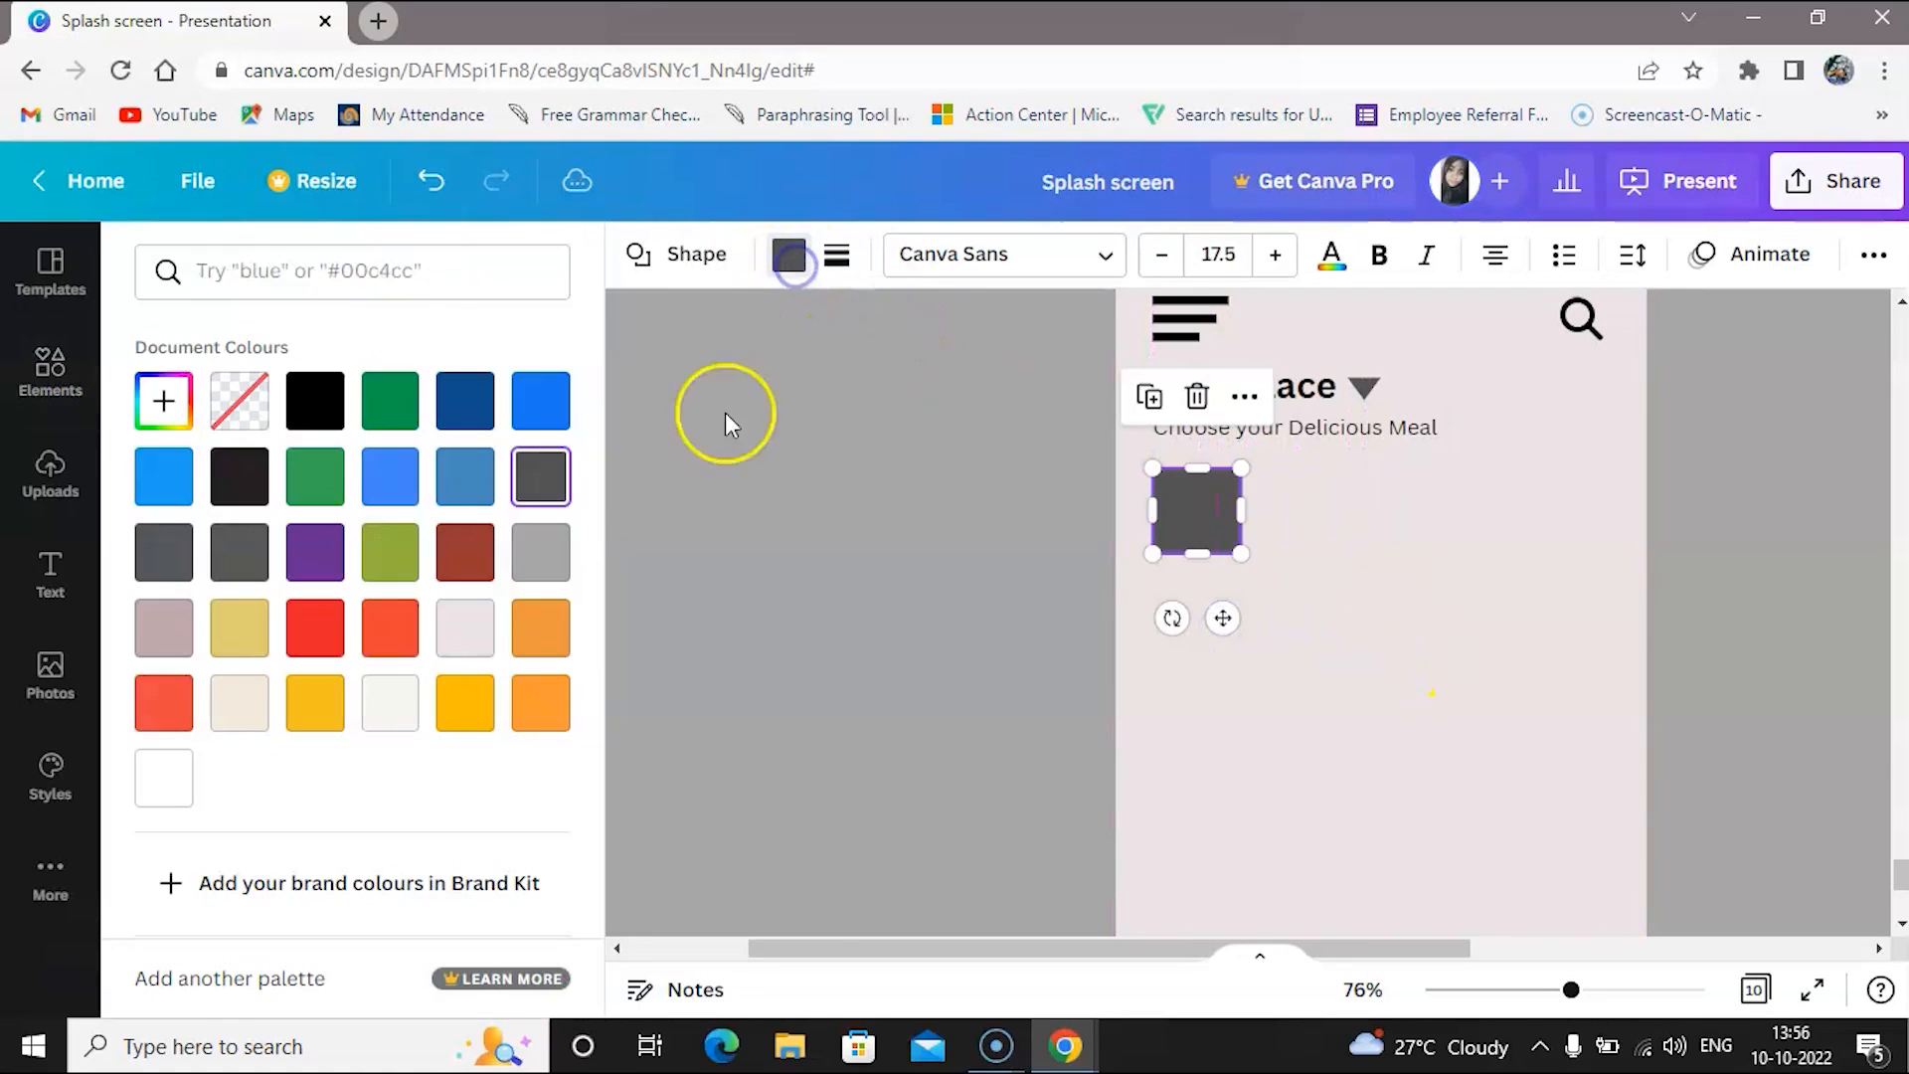
left_click(527, 573)
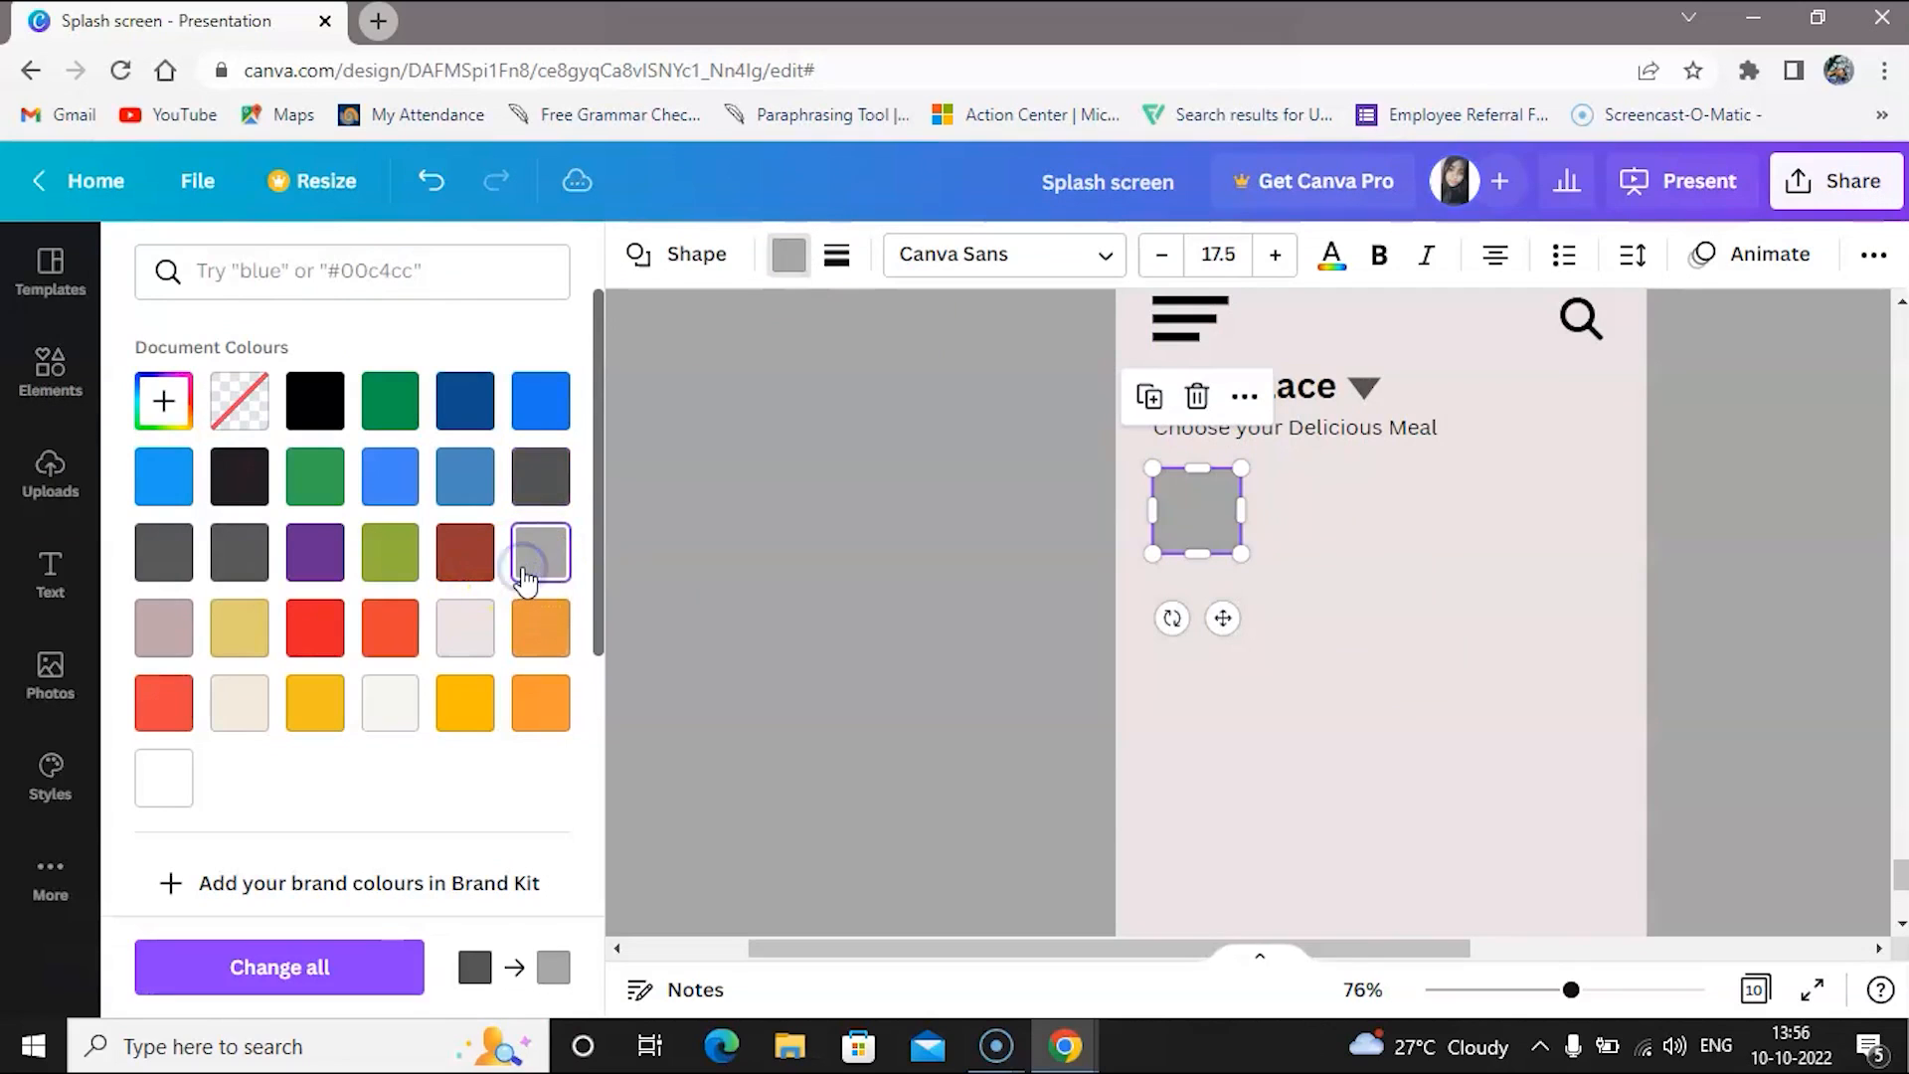
left_click(464, 622)
left_click(1321, 634)
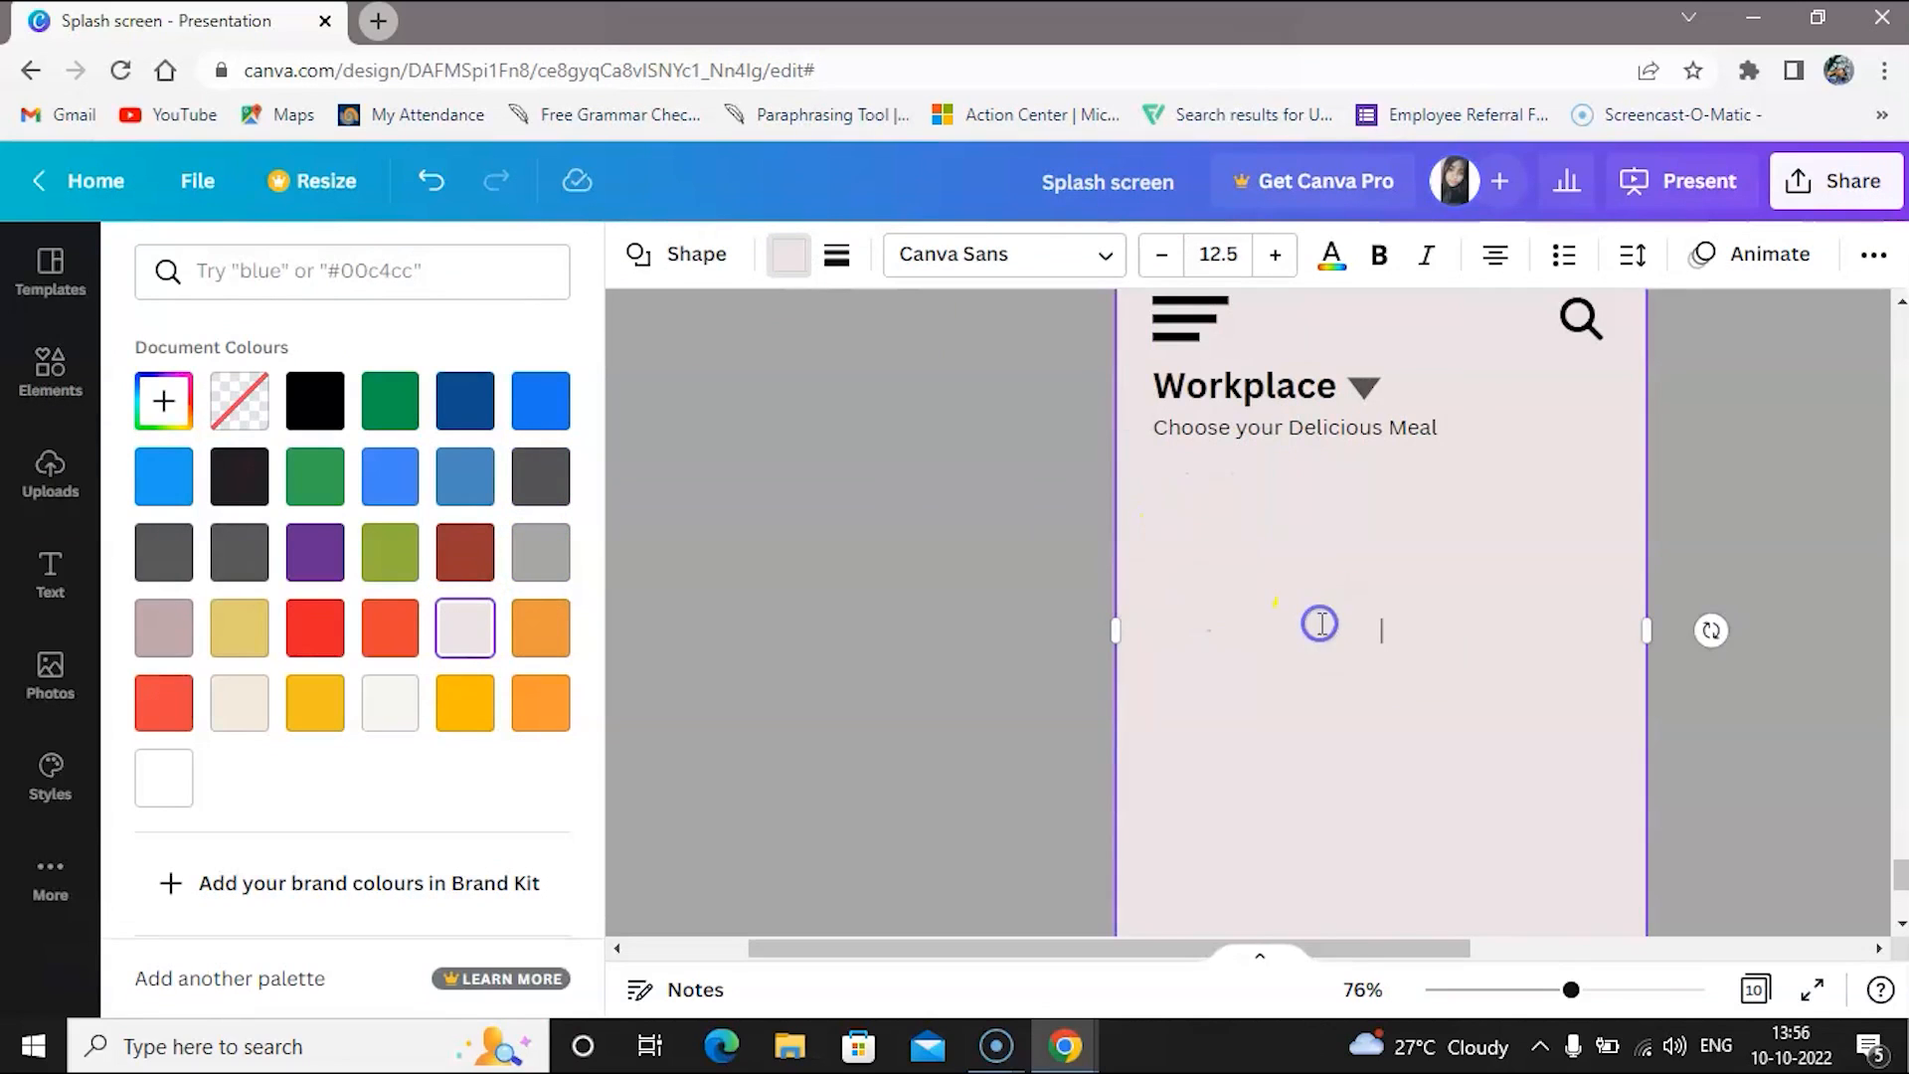
left_click(1196, 509)
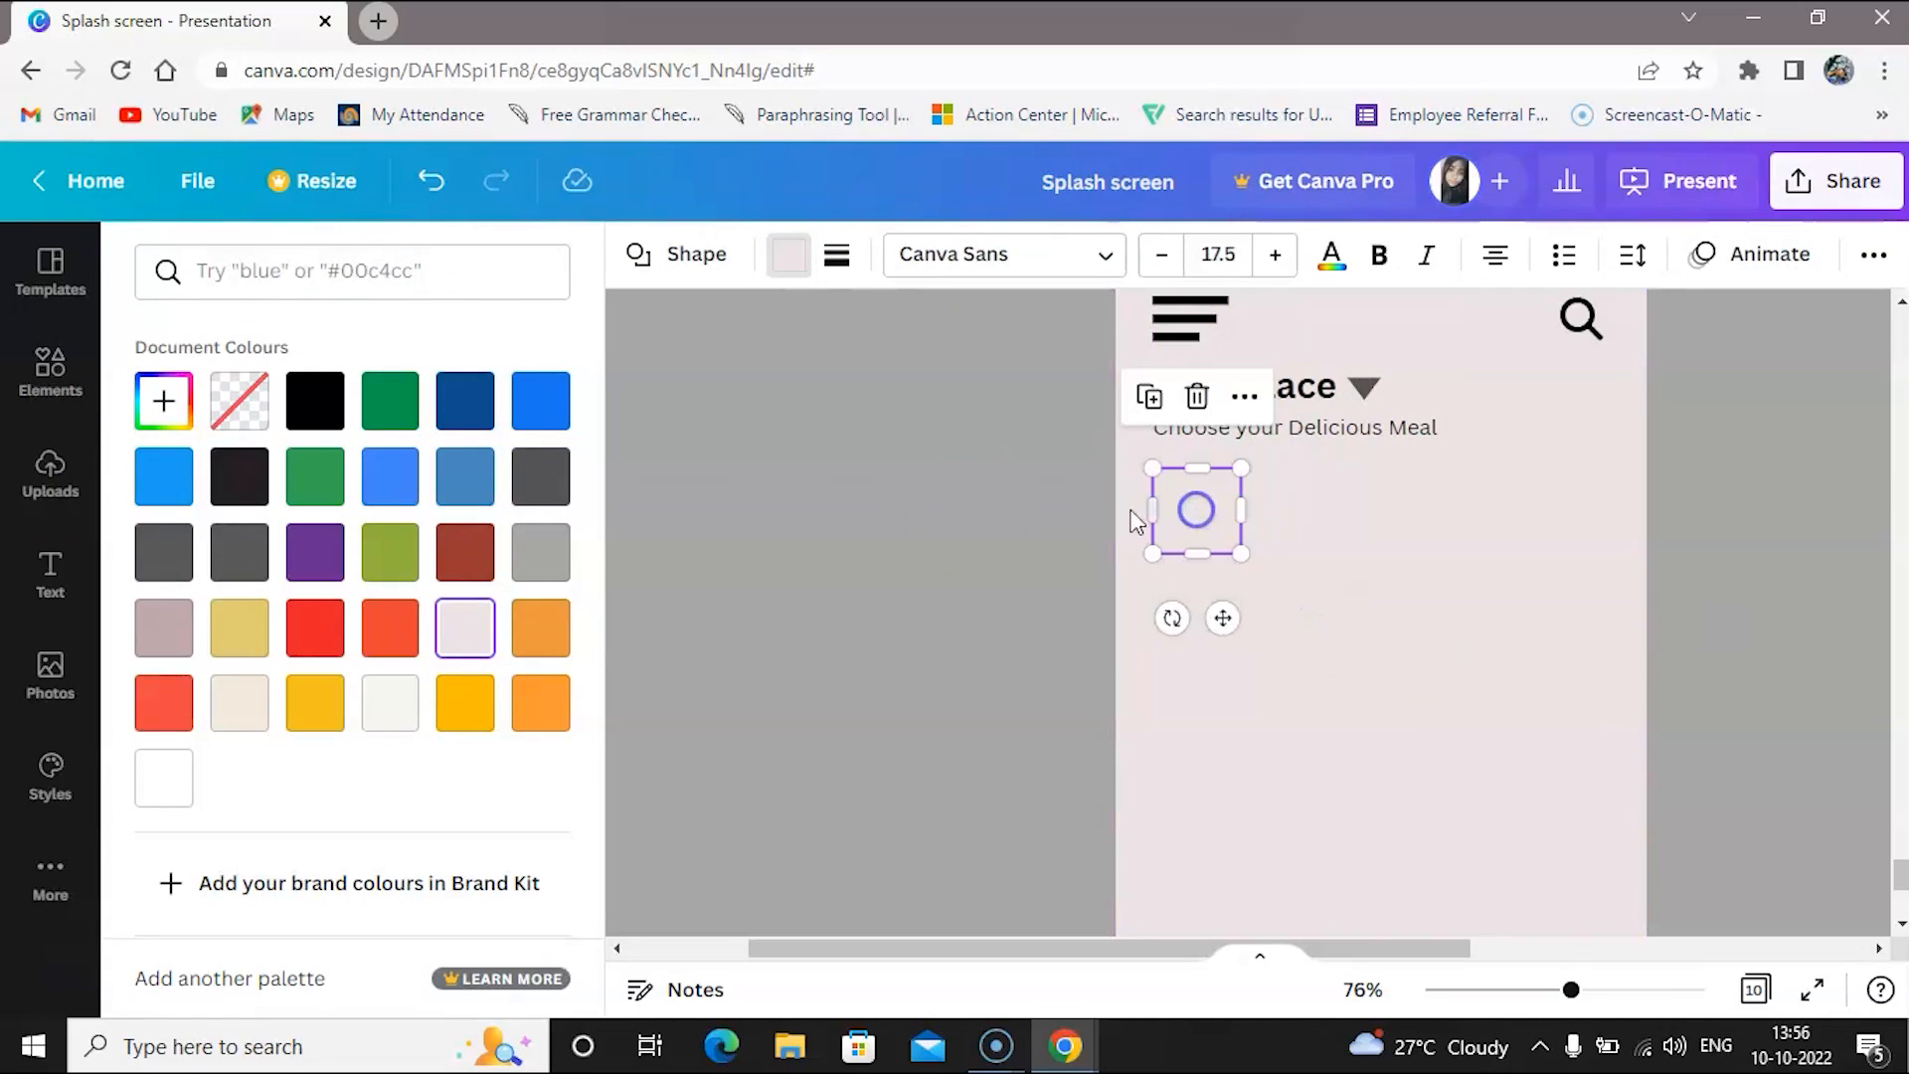
left_click(529, 555)
left_click(1466, 589)
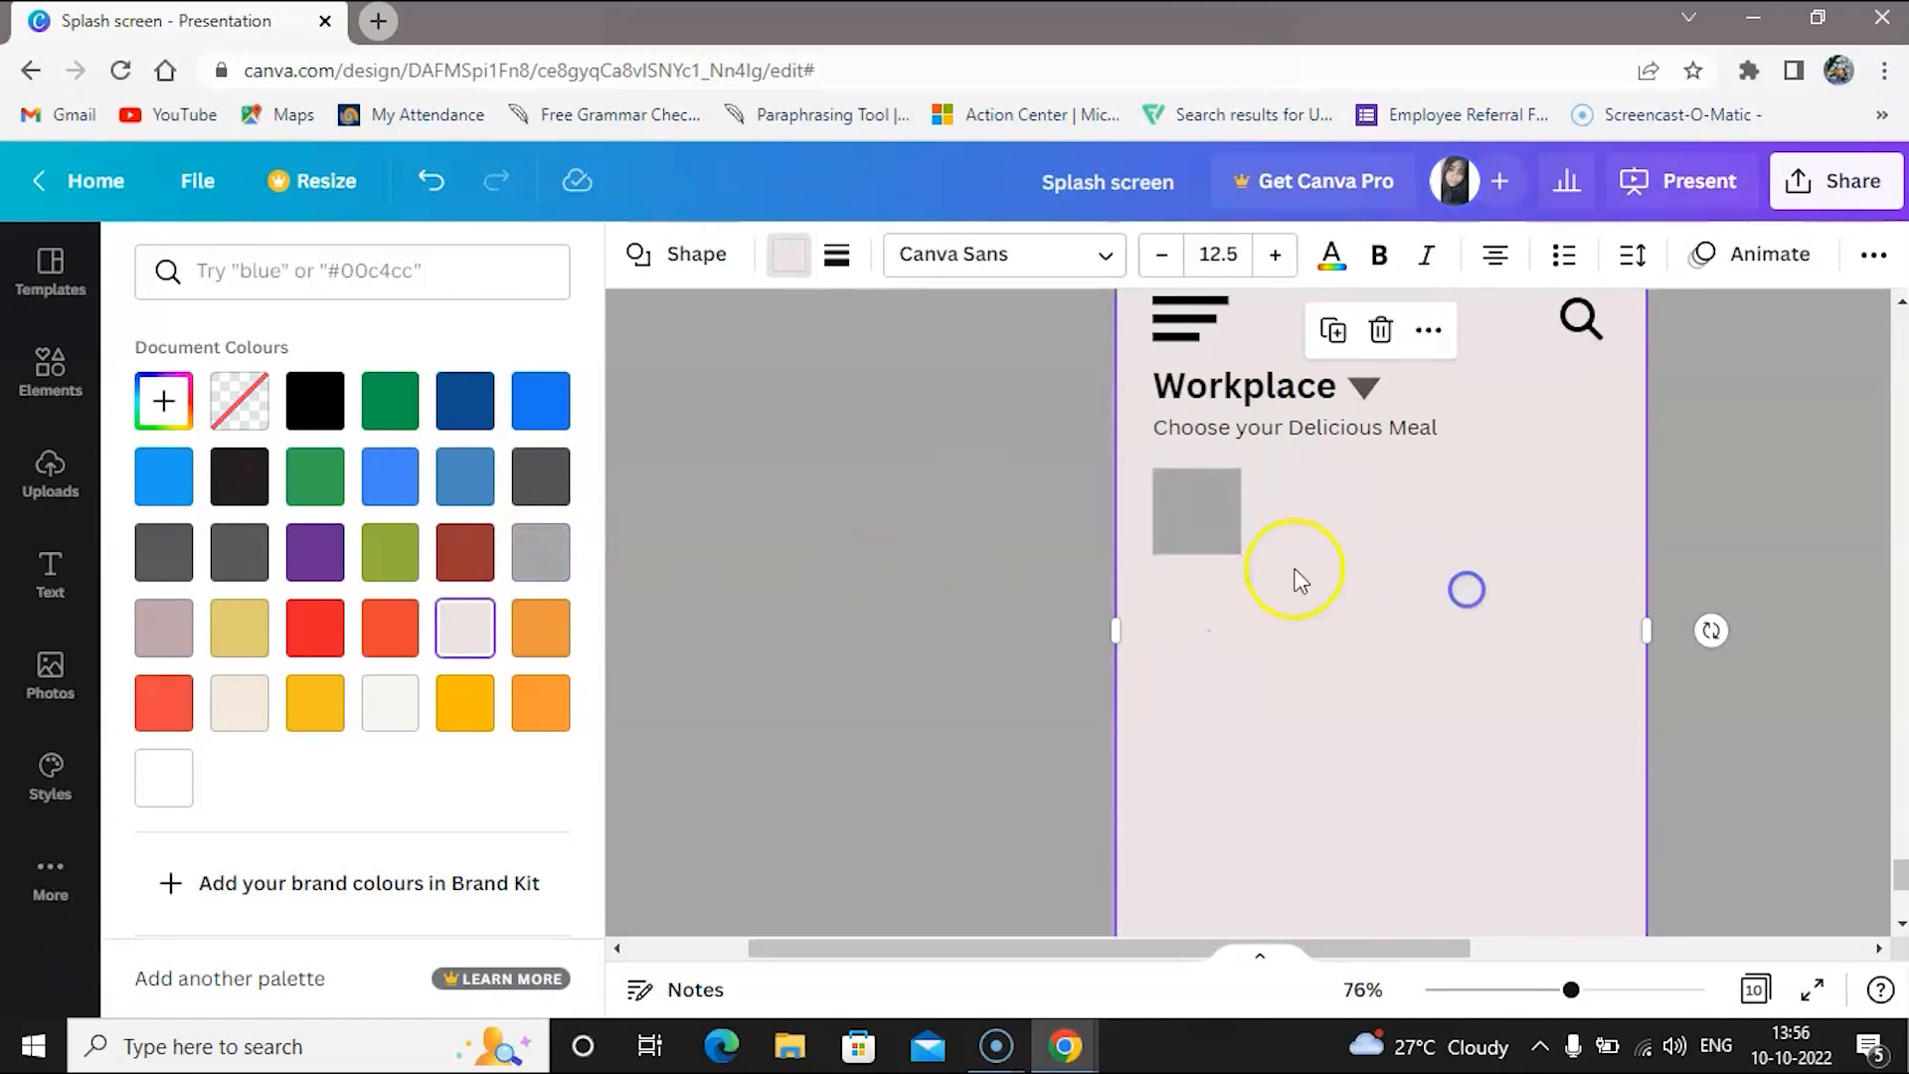
left_click(1203, 531)
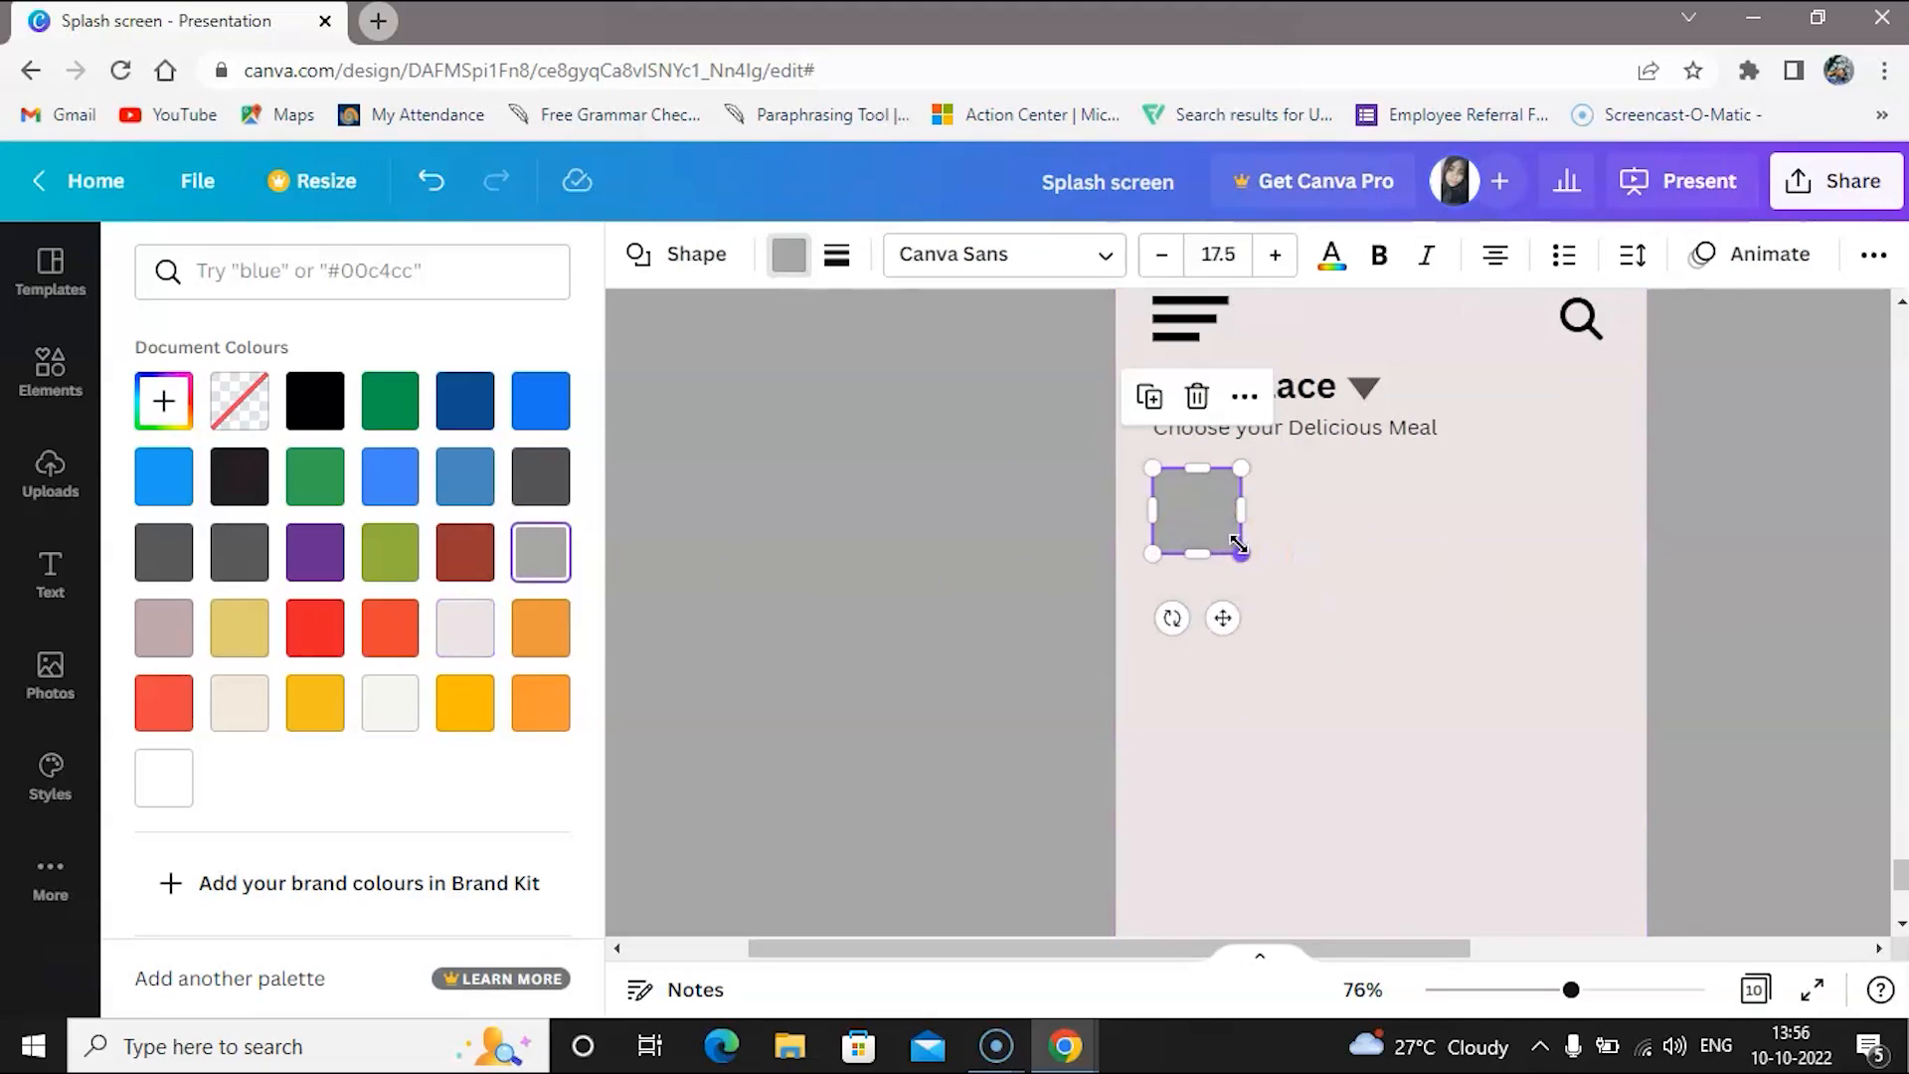
left_click_drag(1238, 552, 1233, 547)
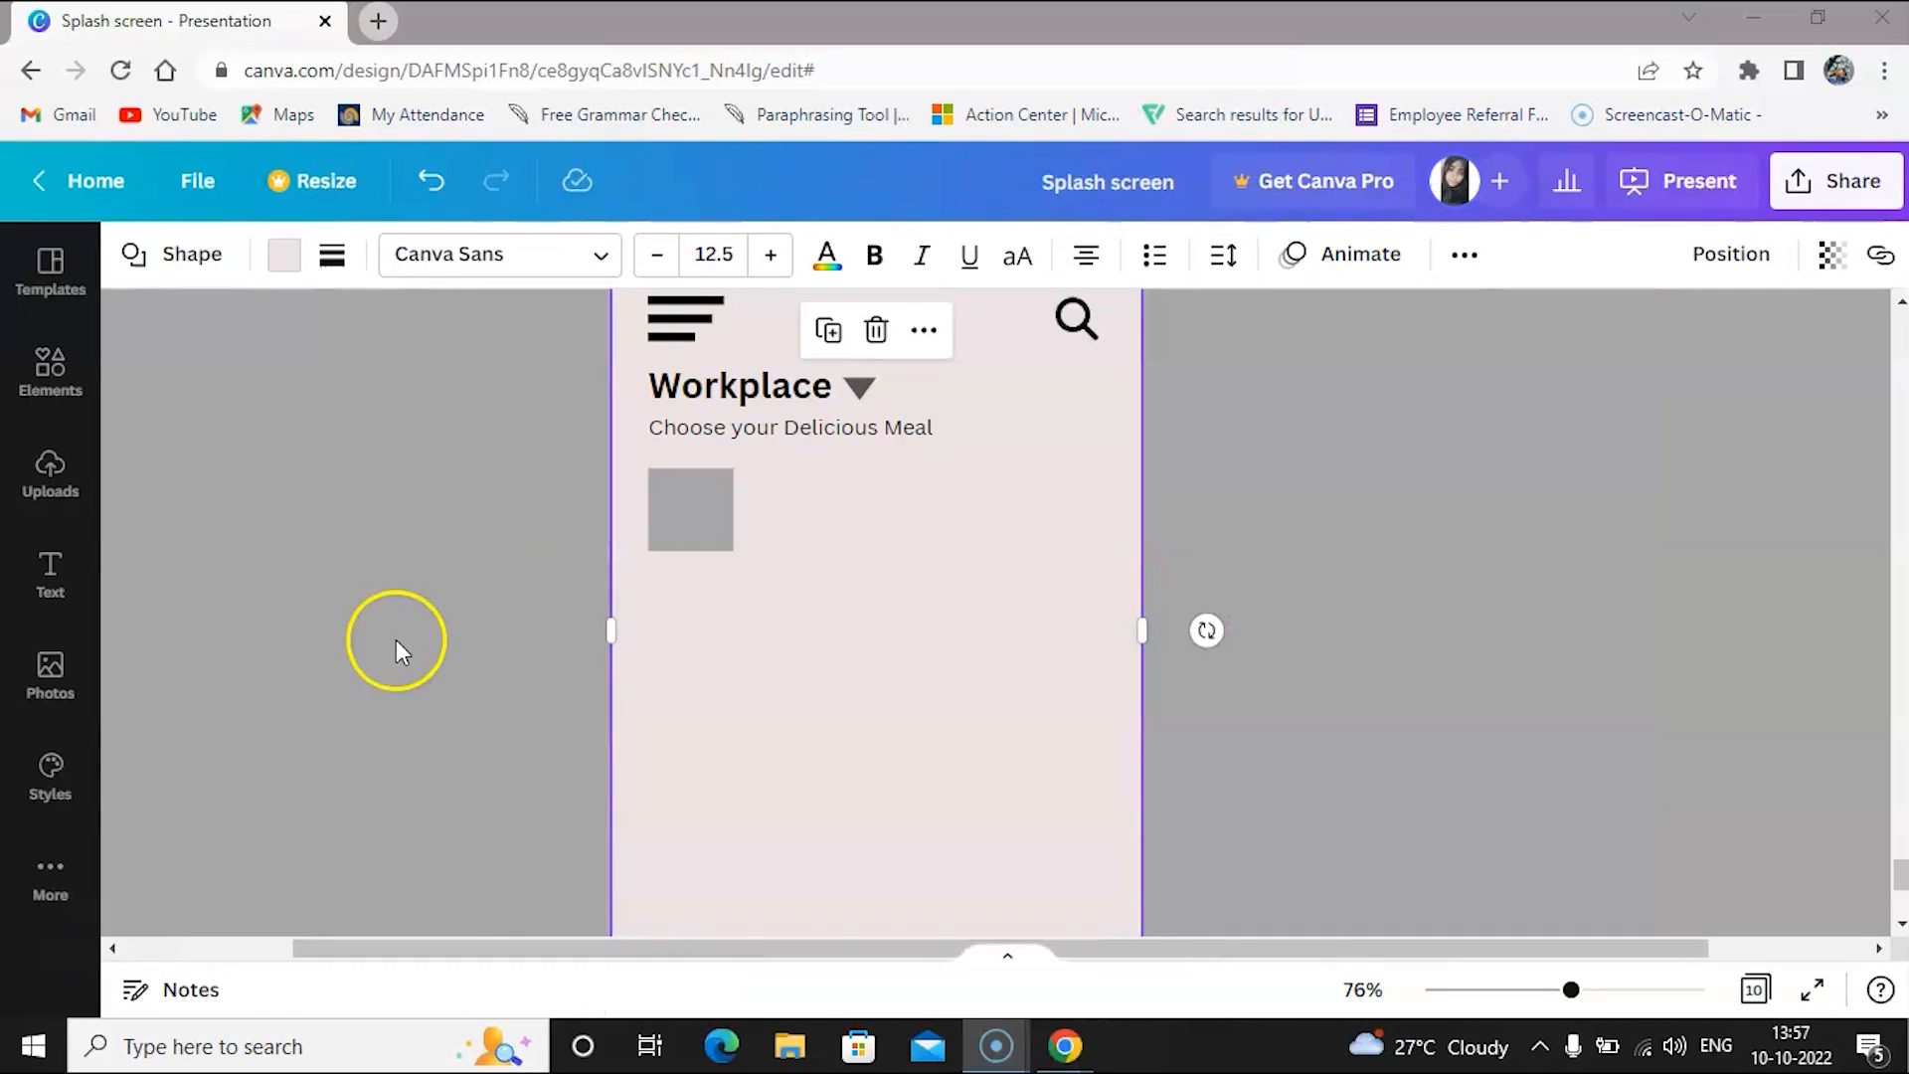
Search the elements for "home icon" and add the plain solid house icon to the page
left_click(396, 641)
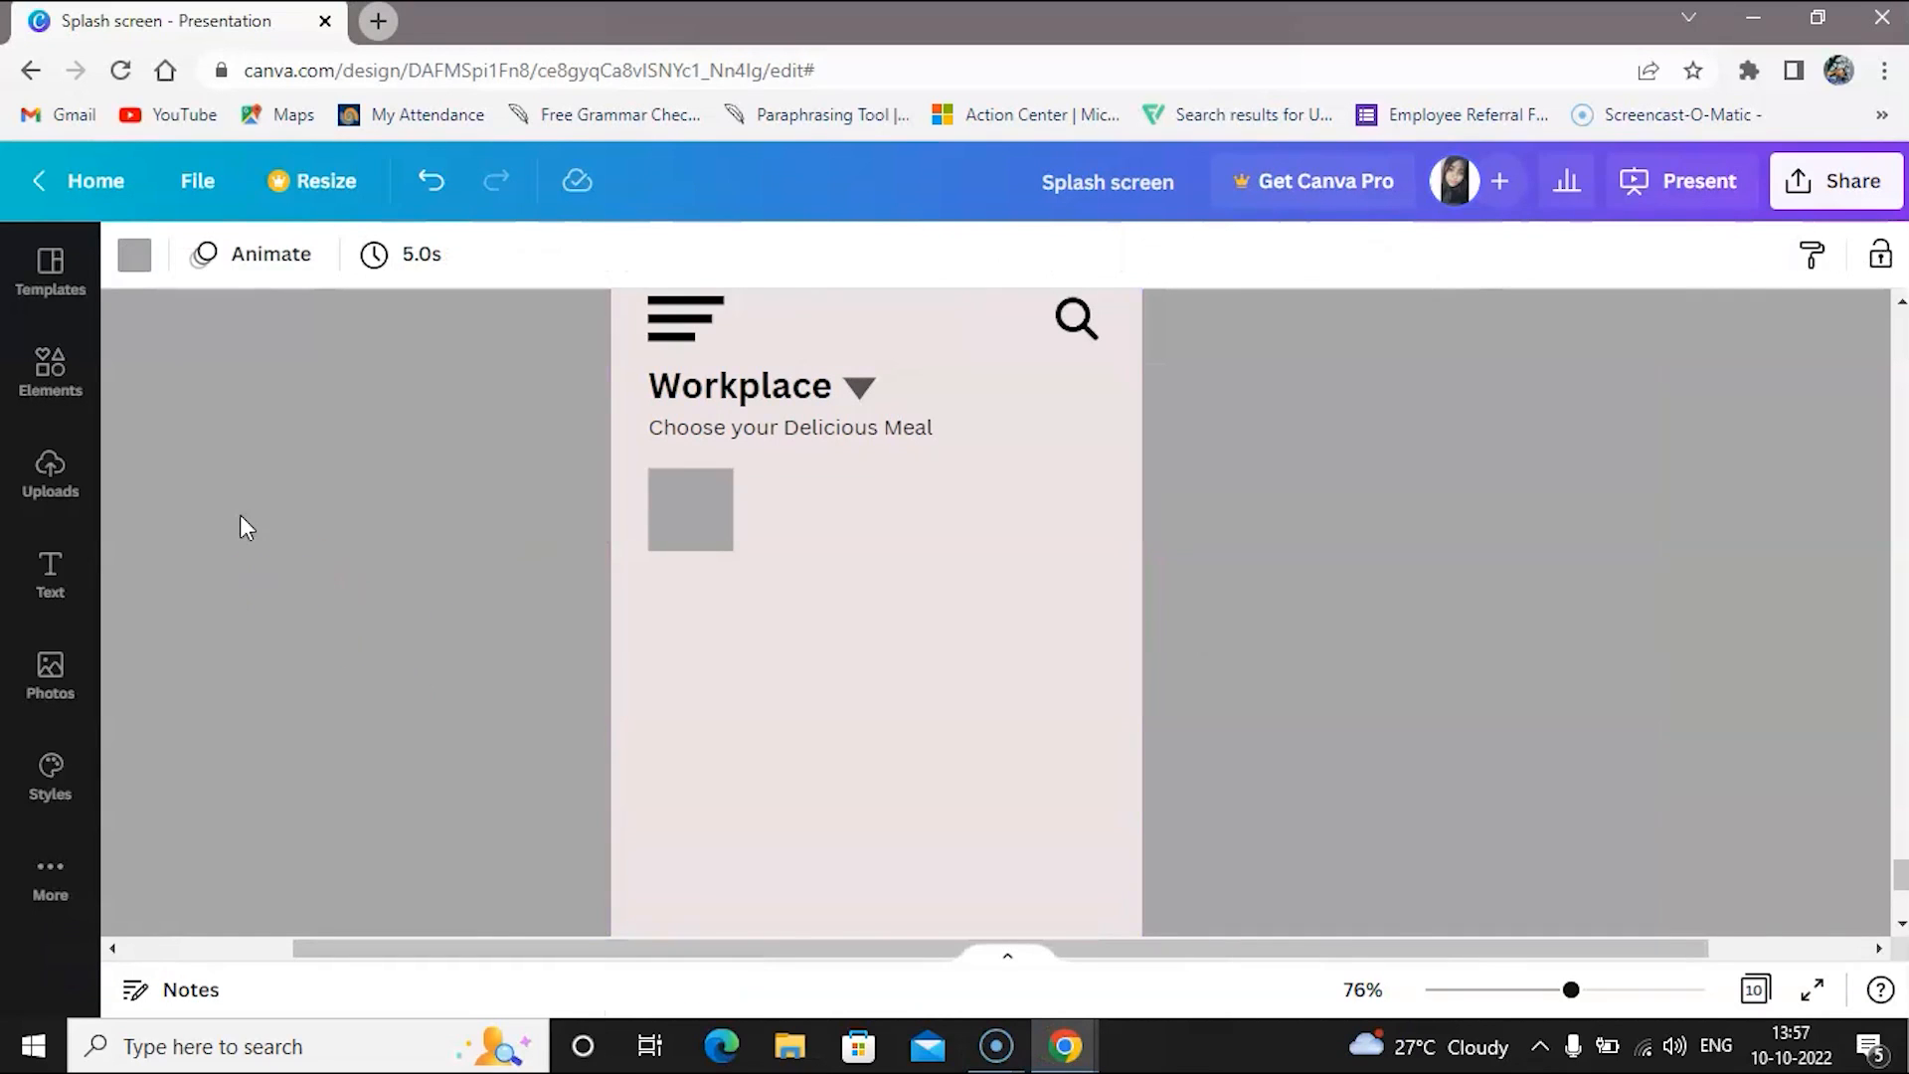
left_click(77, 368)
left_click(189, 270)
type("home")
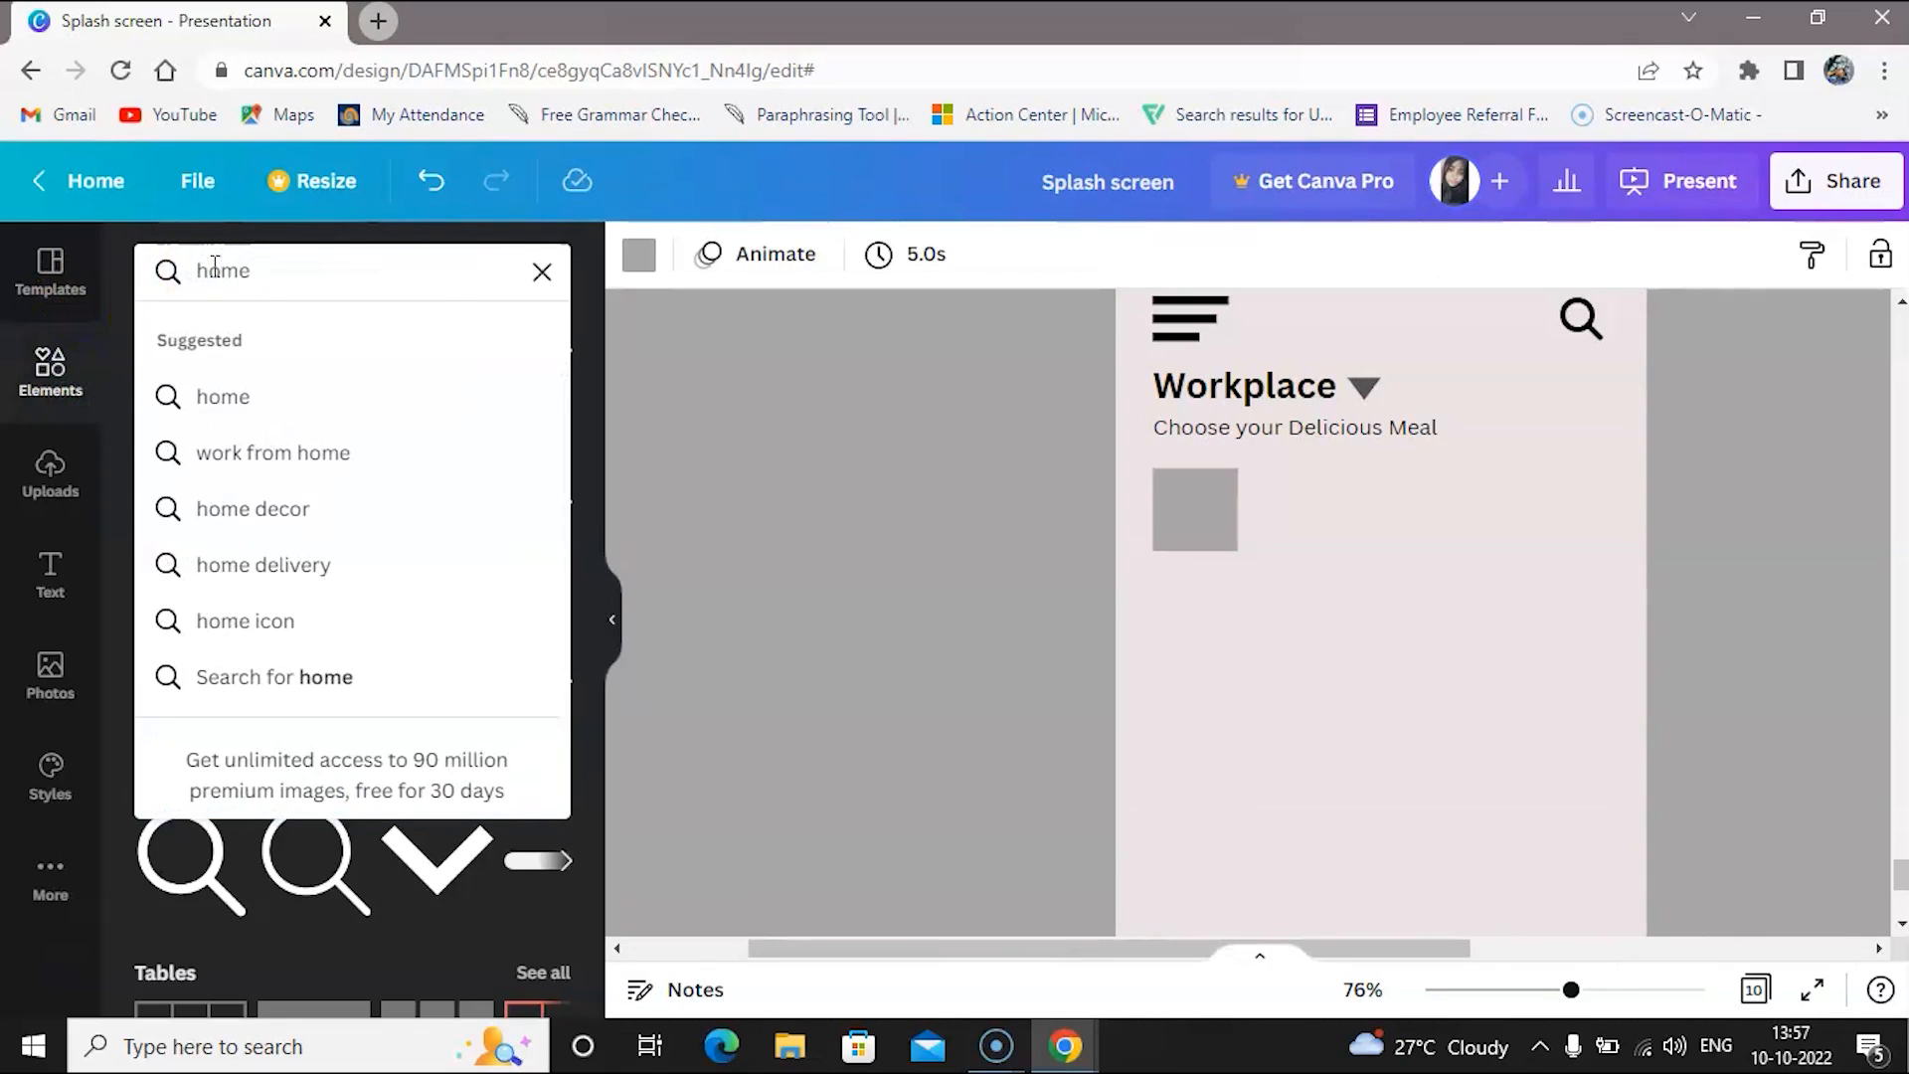
left_click(244, 616)
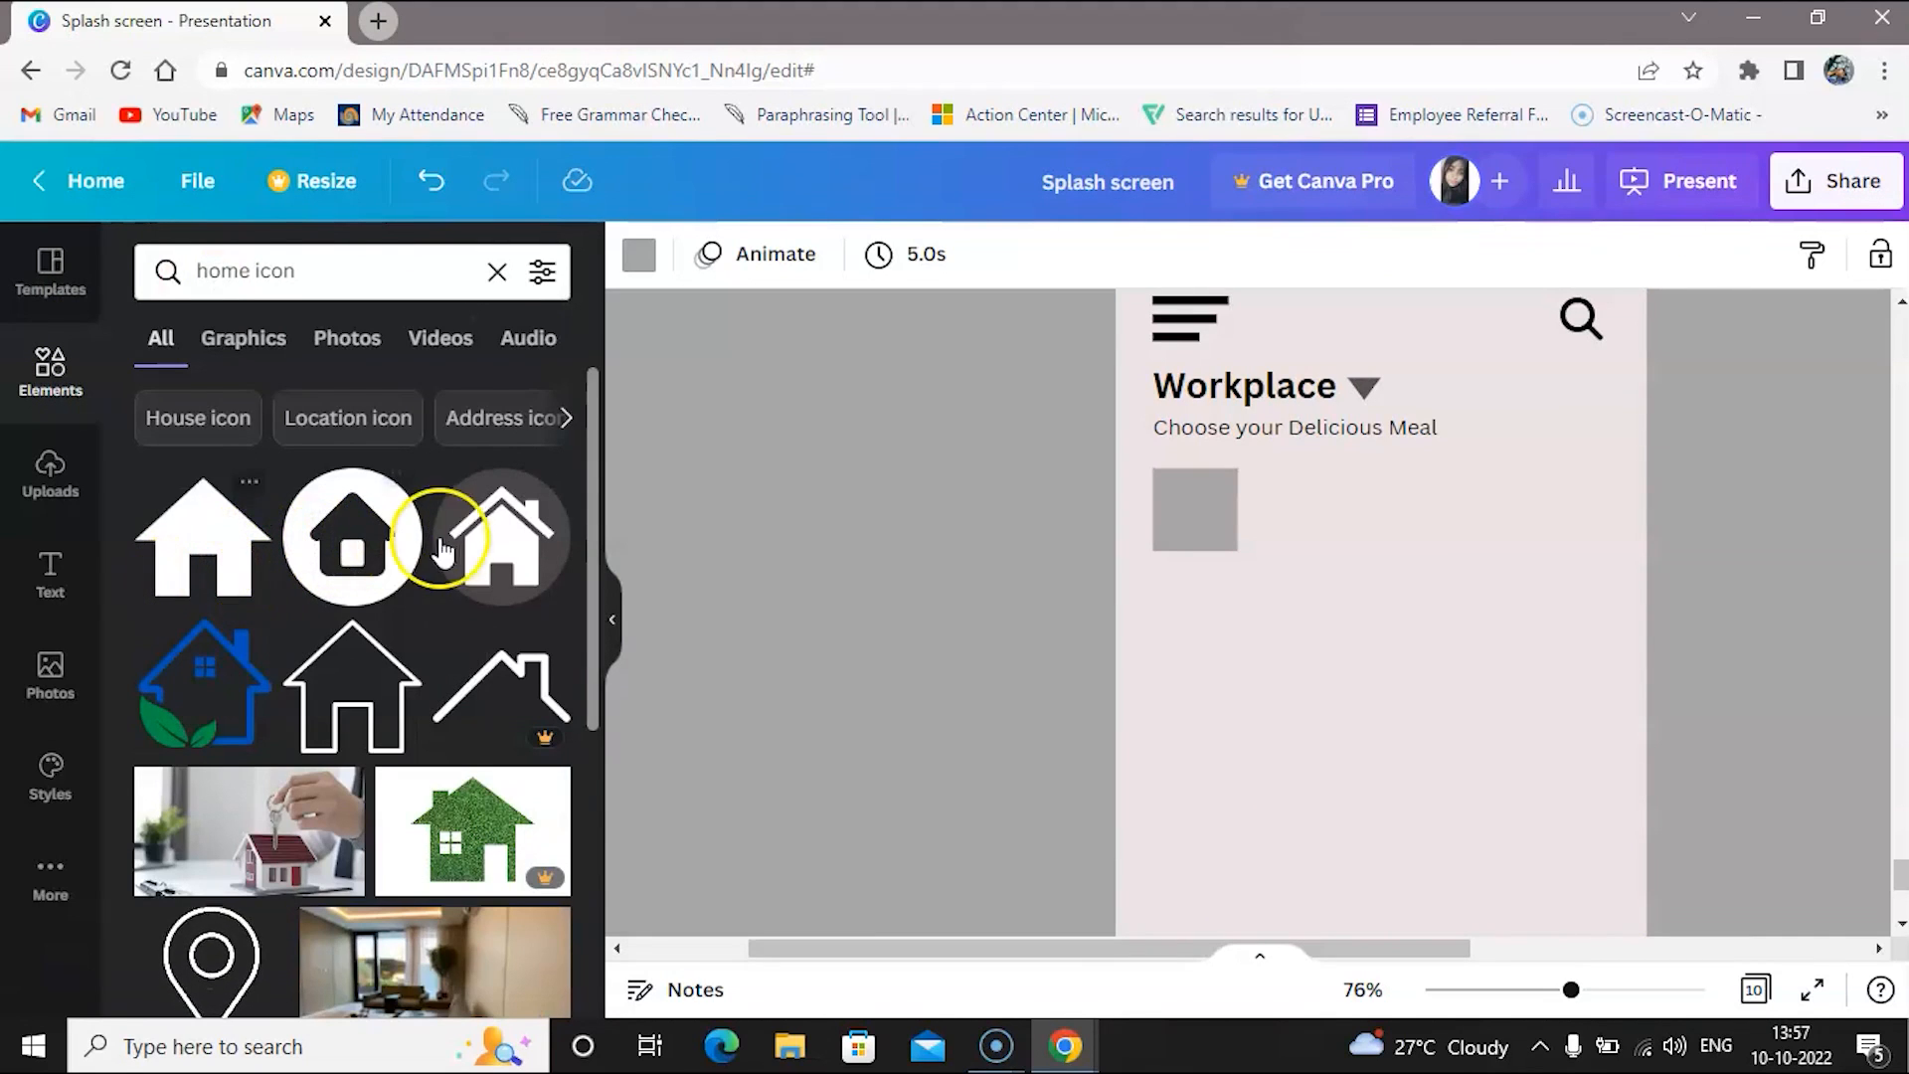
left_click(246, 572)
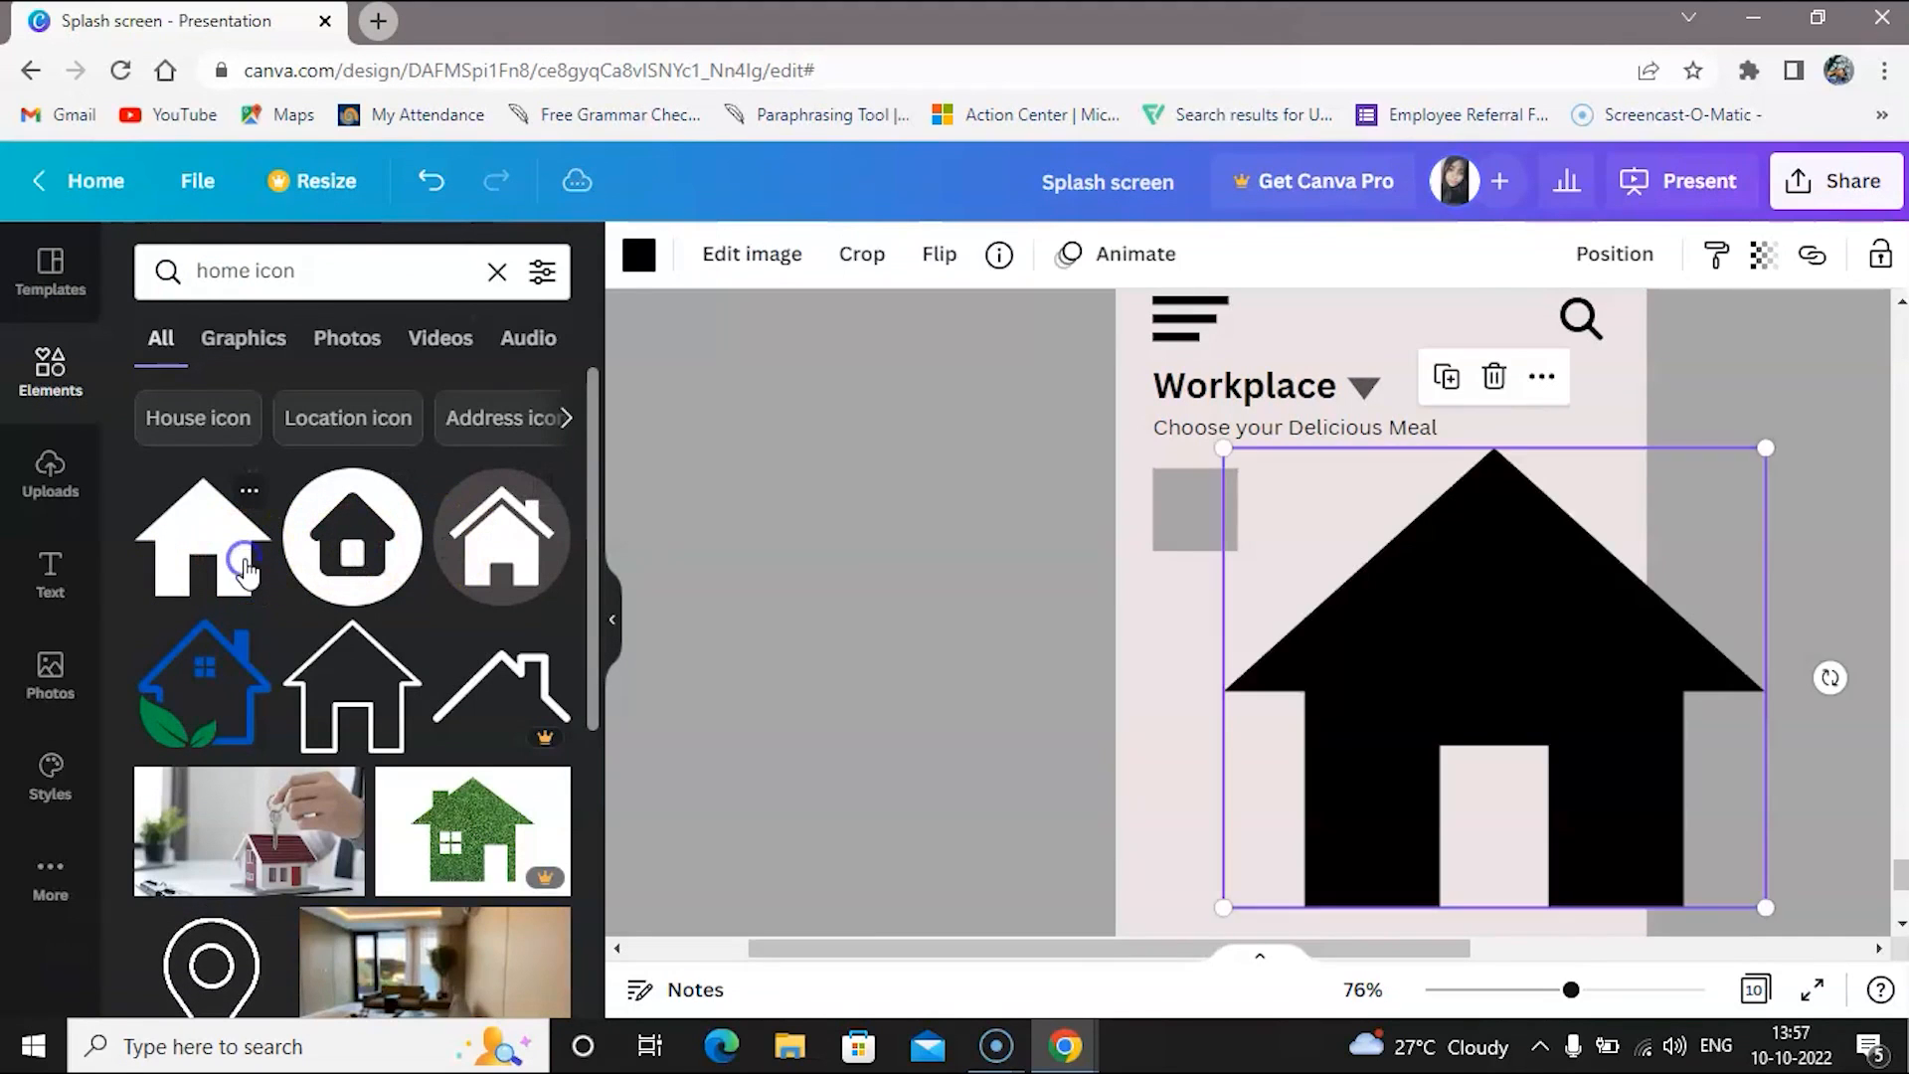
Shrink the house icon to fit inside the grey square and centre it there
left_click_drag(1577, 801, 1375, 648)
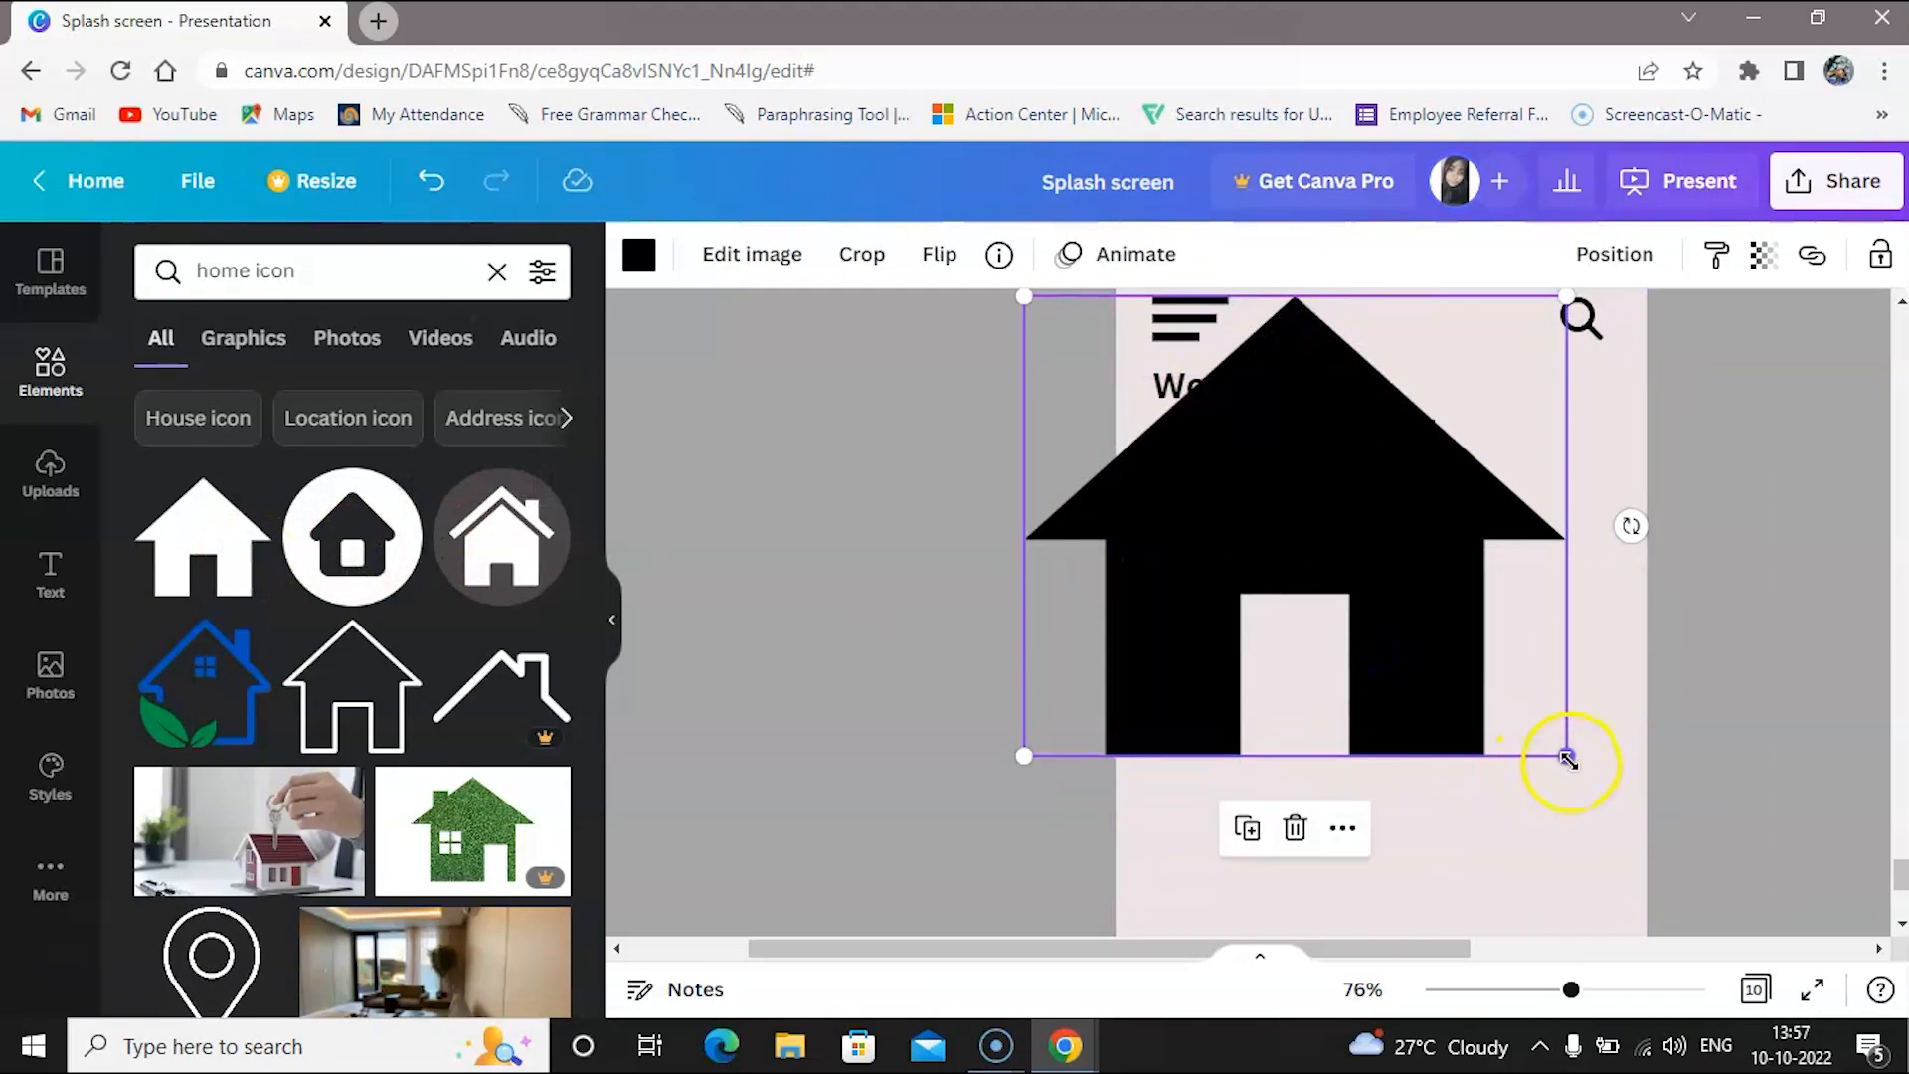
left_click_drag(1569, 759, 1066, 400)
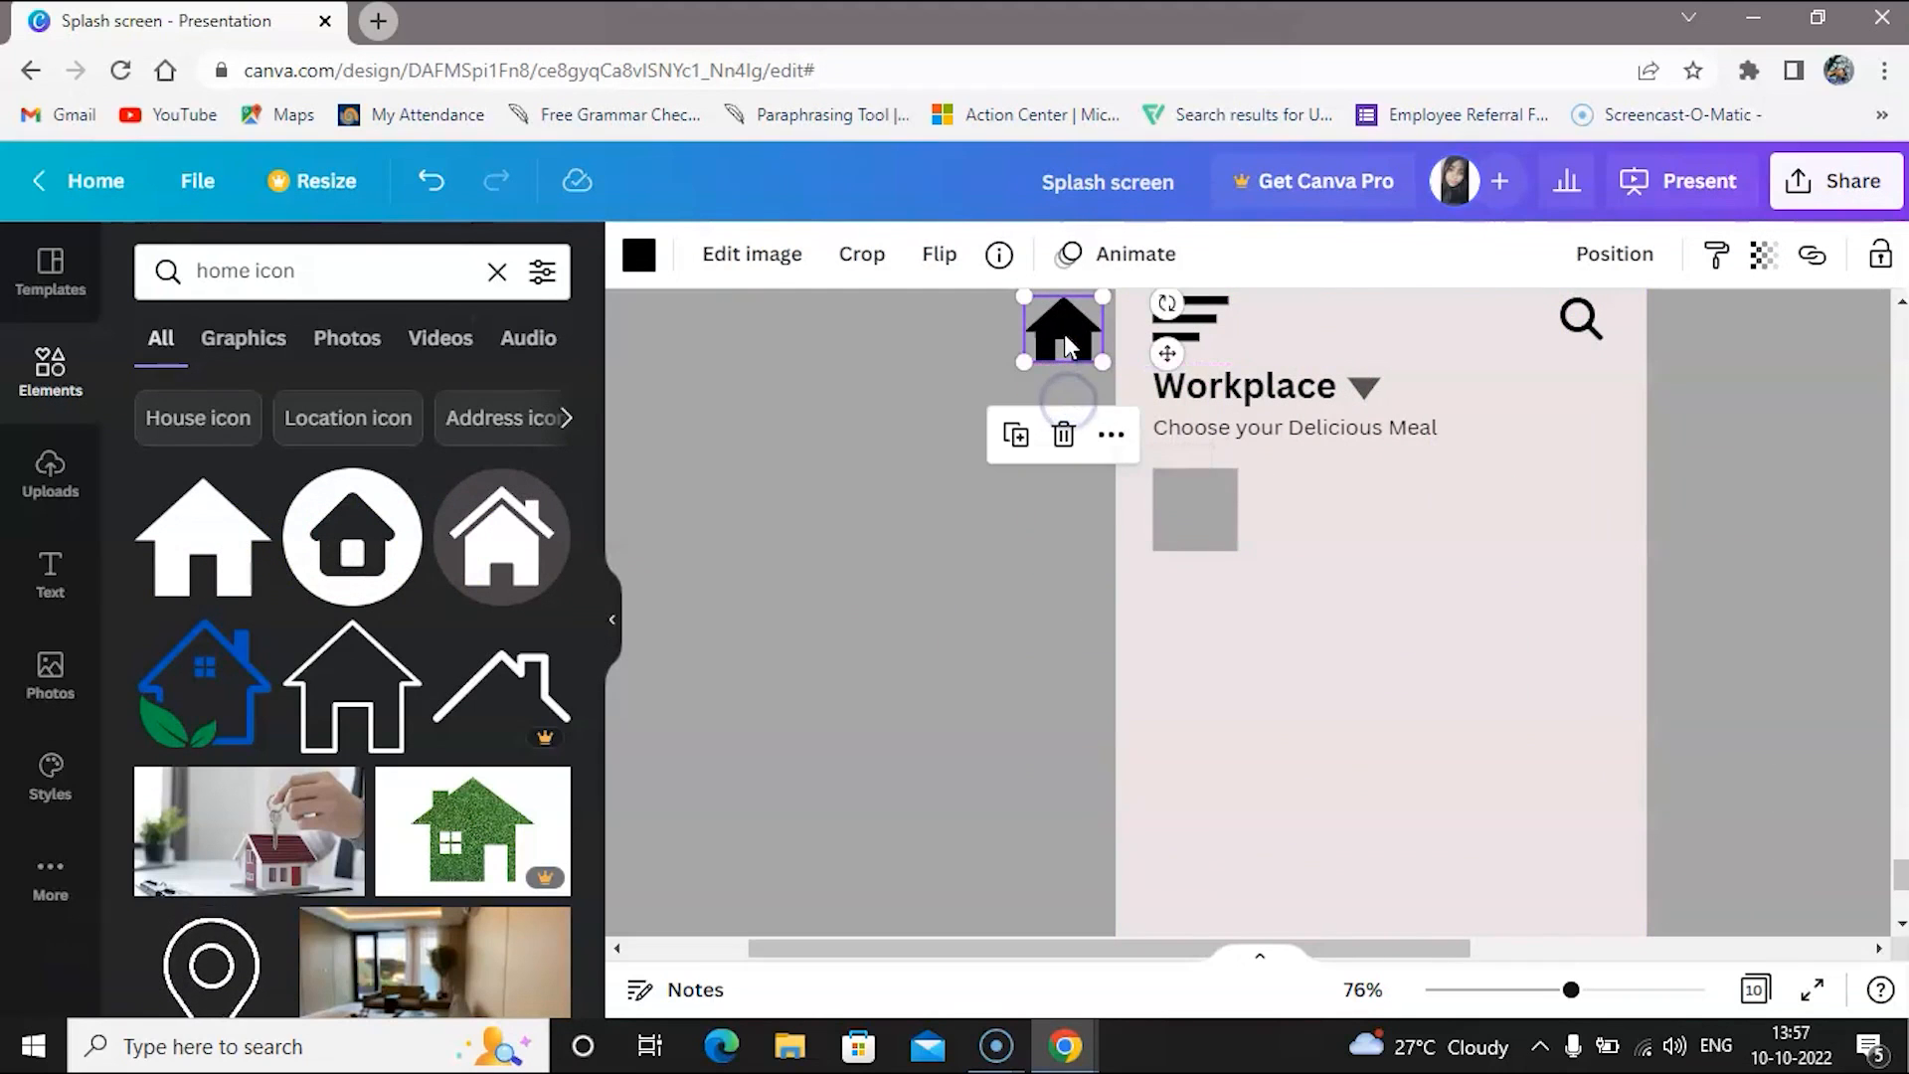
left_click_drag(1064, 332, 1202, 515)
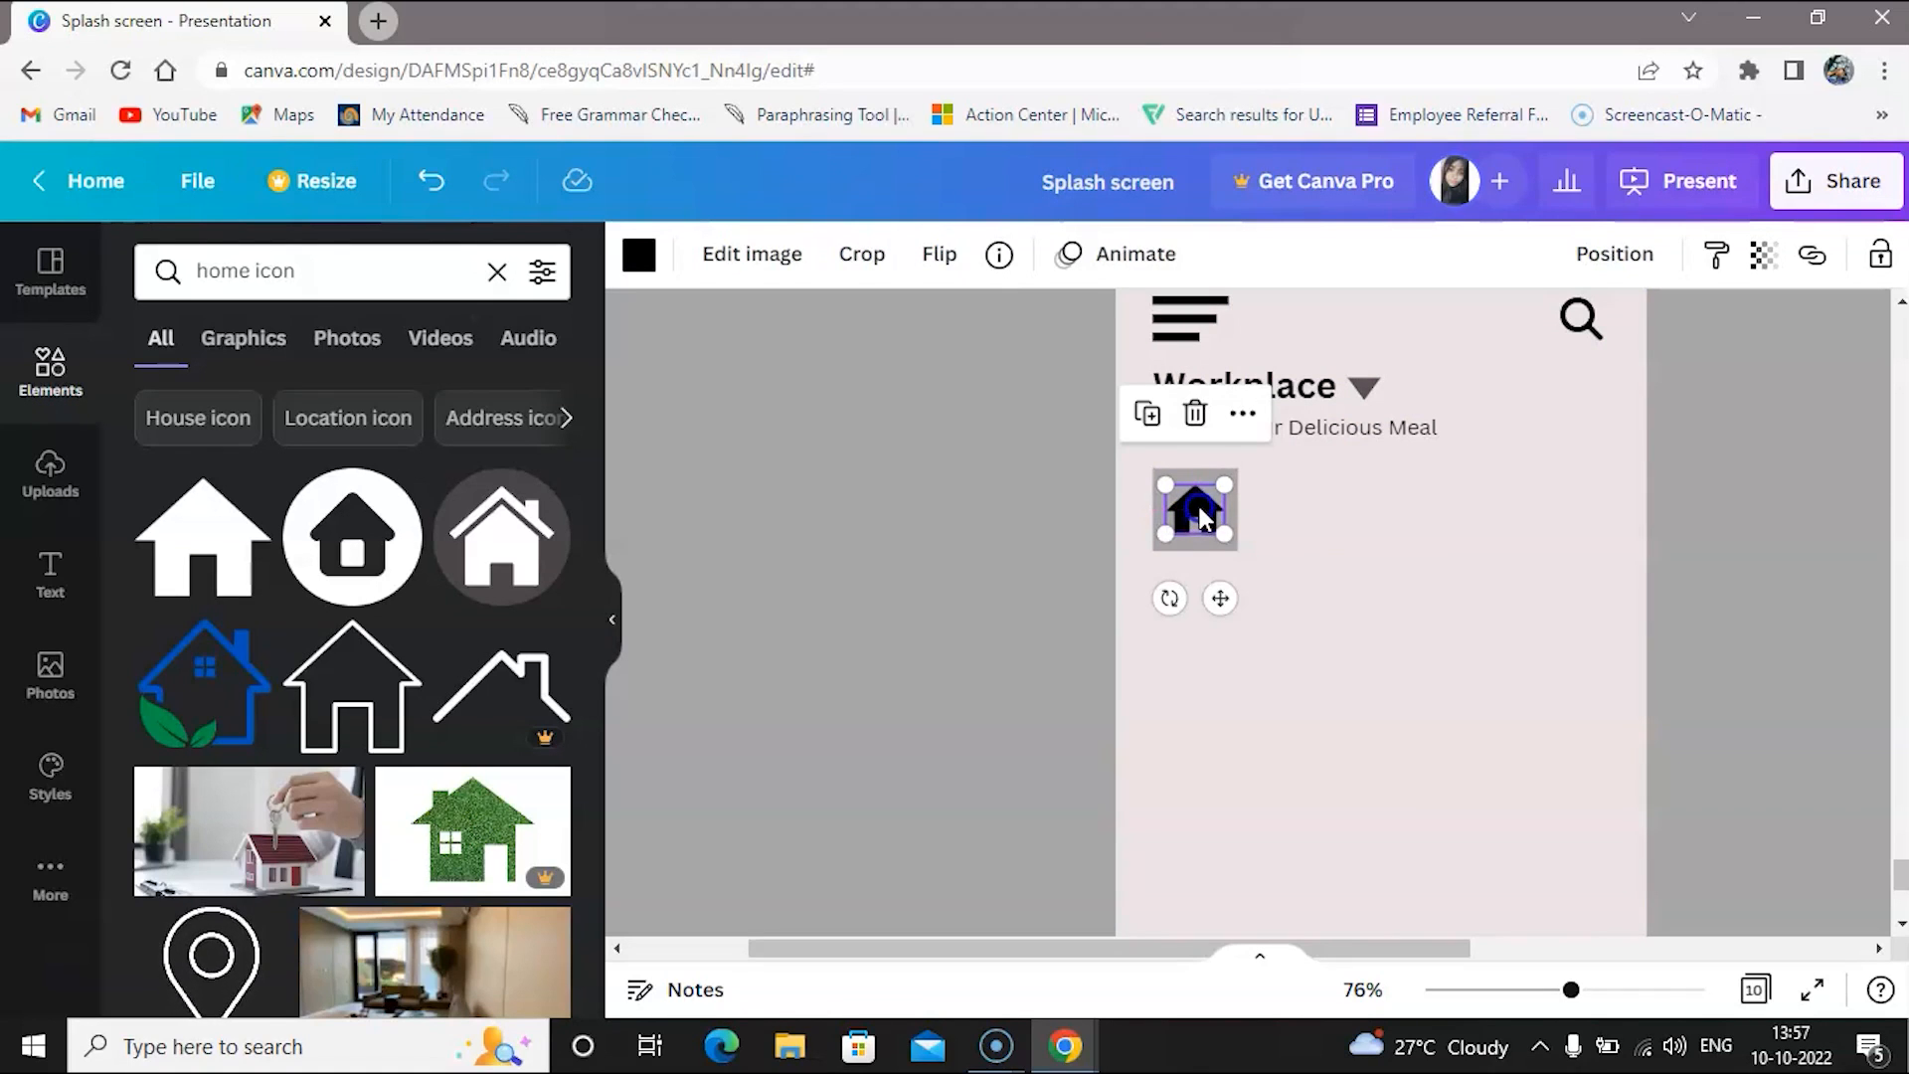
Recolour the house icon with the dark blue document colour
left_click(626, 273)
left_click(403, 406)
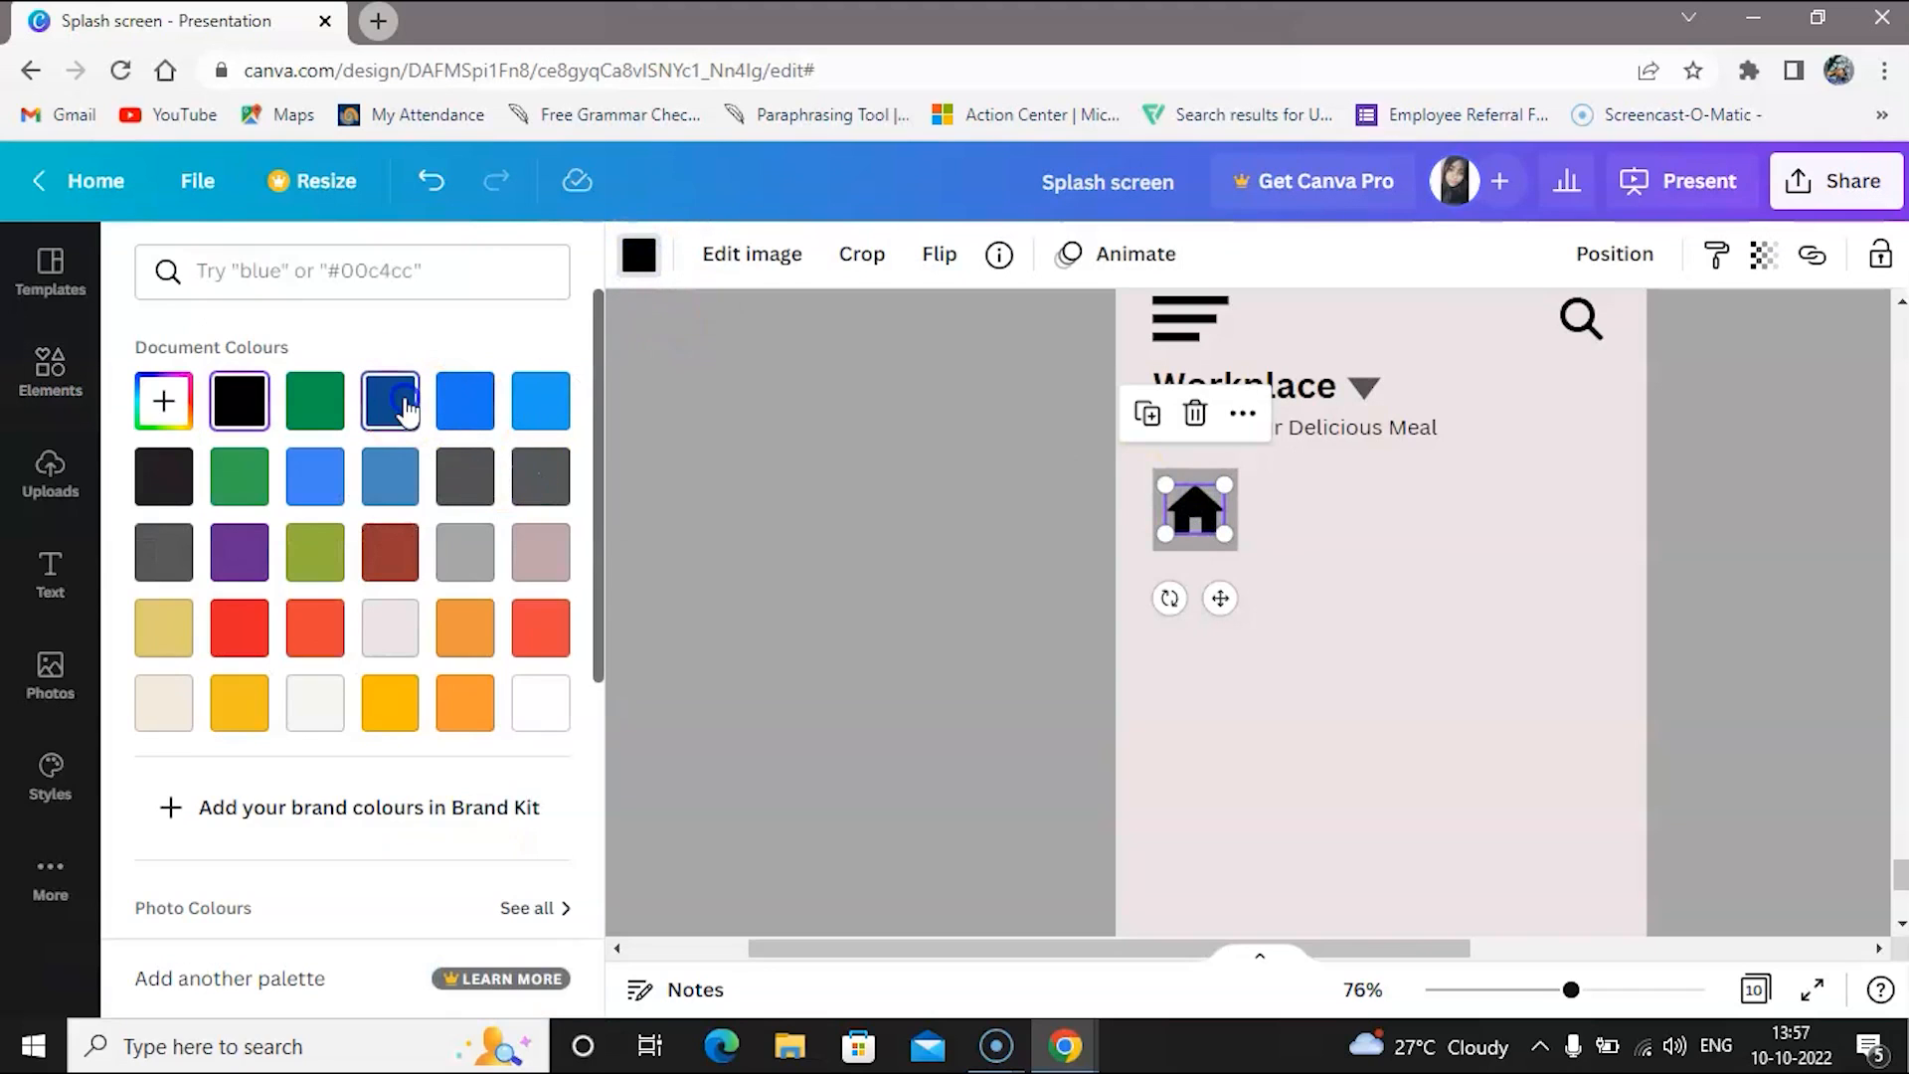
left_click(1389, 683)
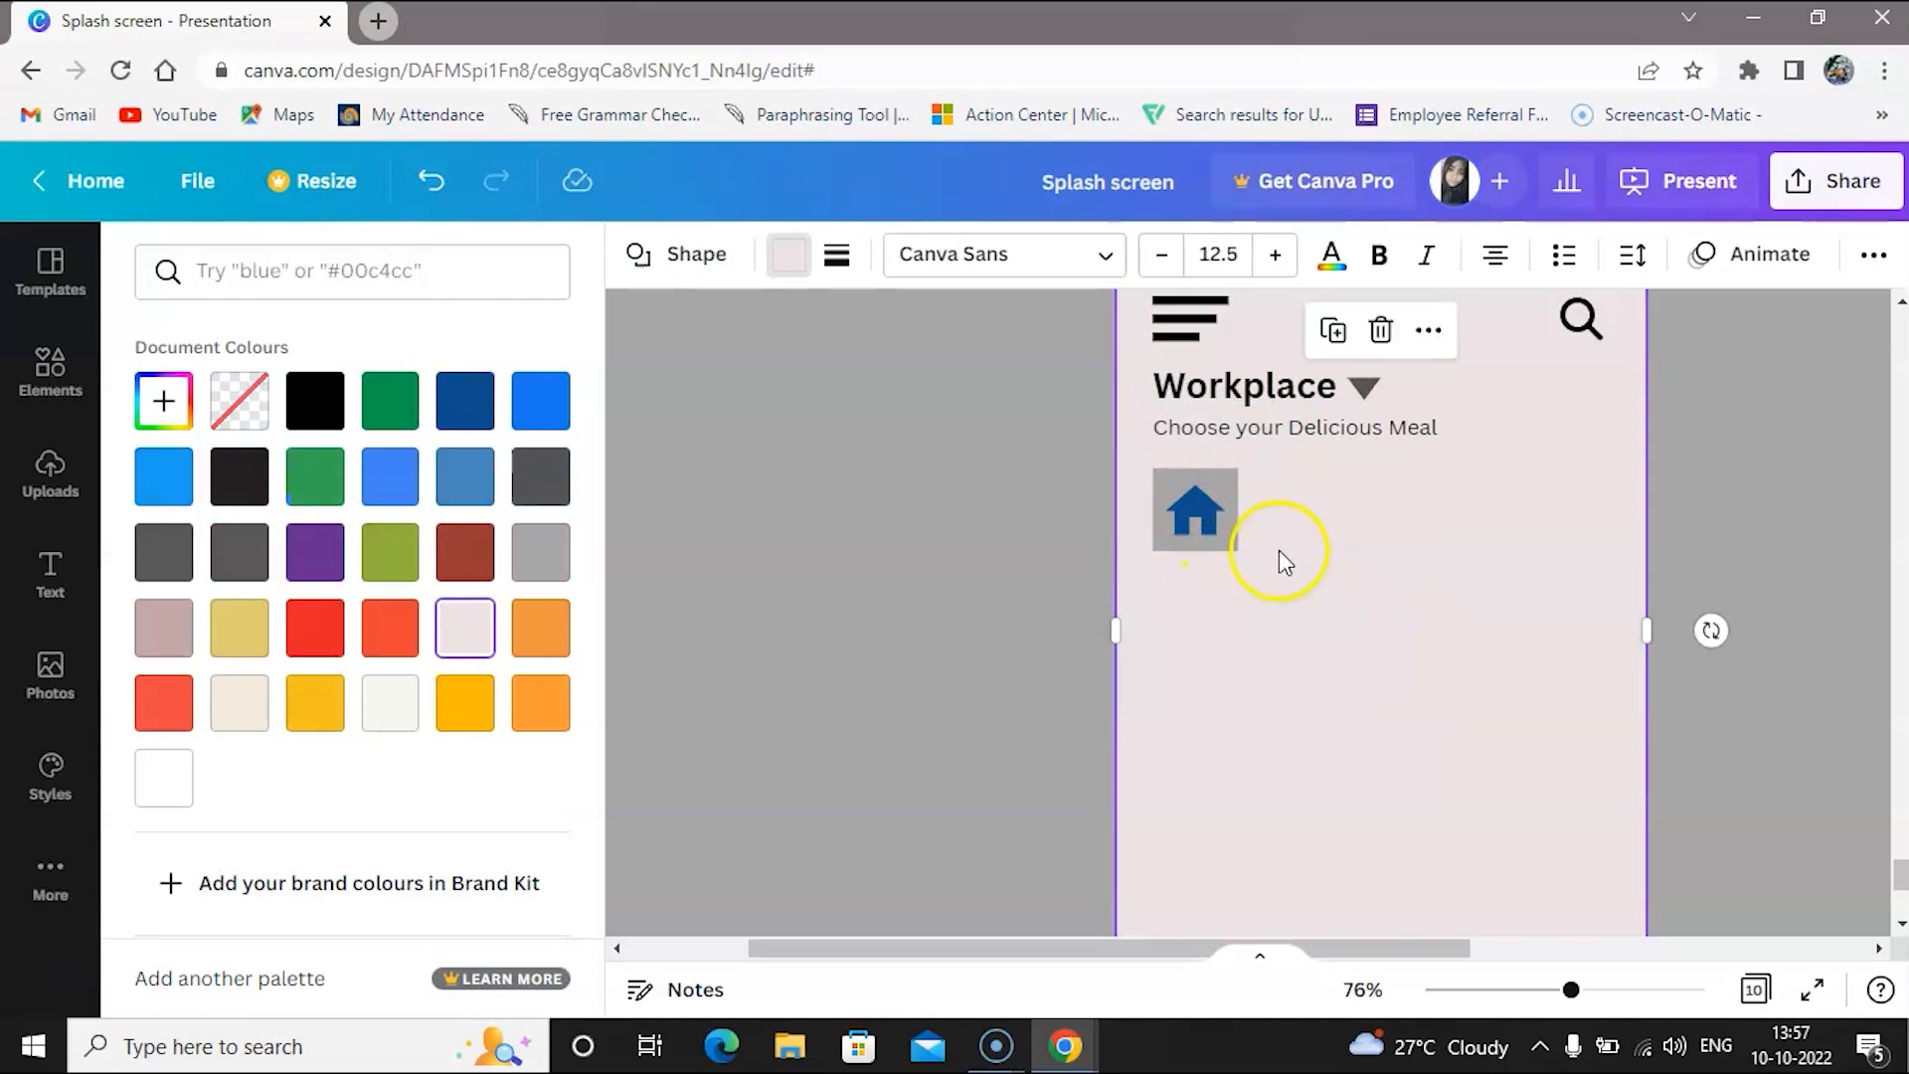
Make three copies of the grey square behind the house icon
left_click(1231, 545)
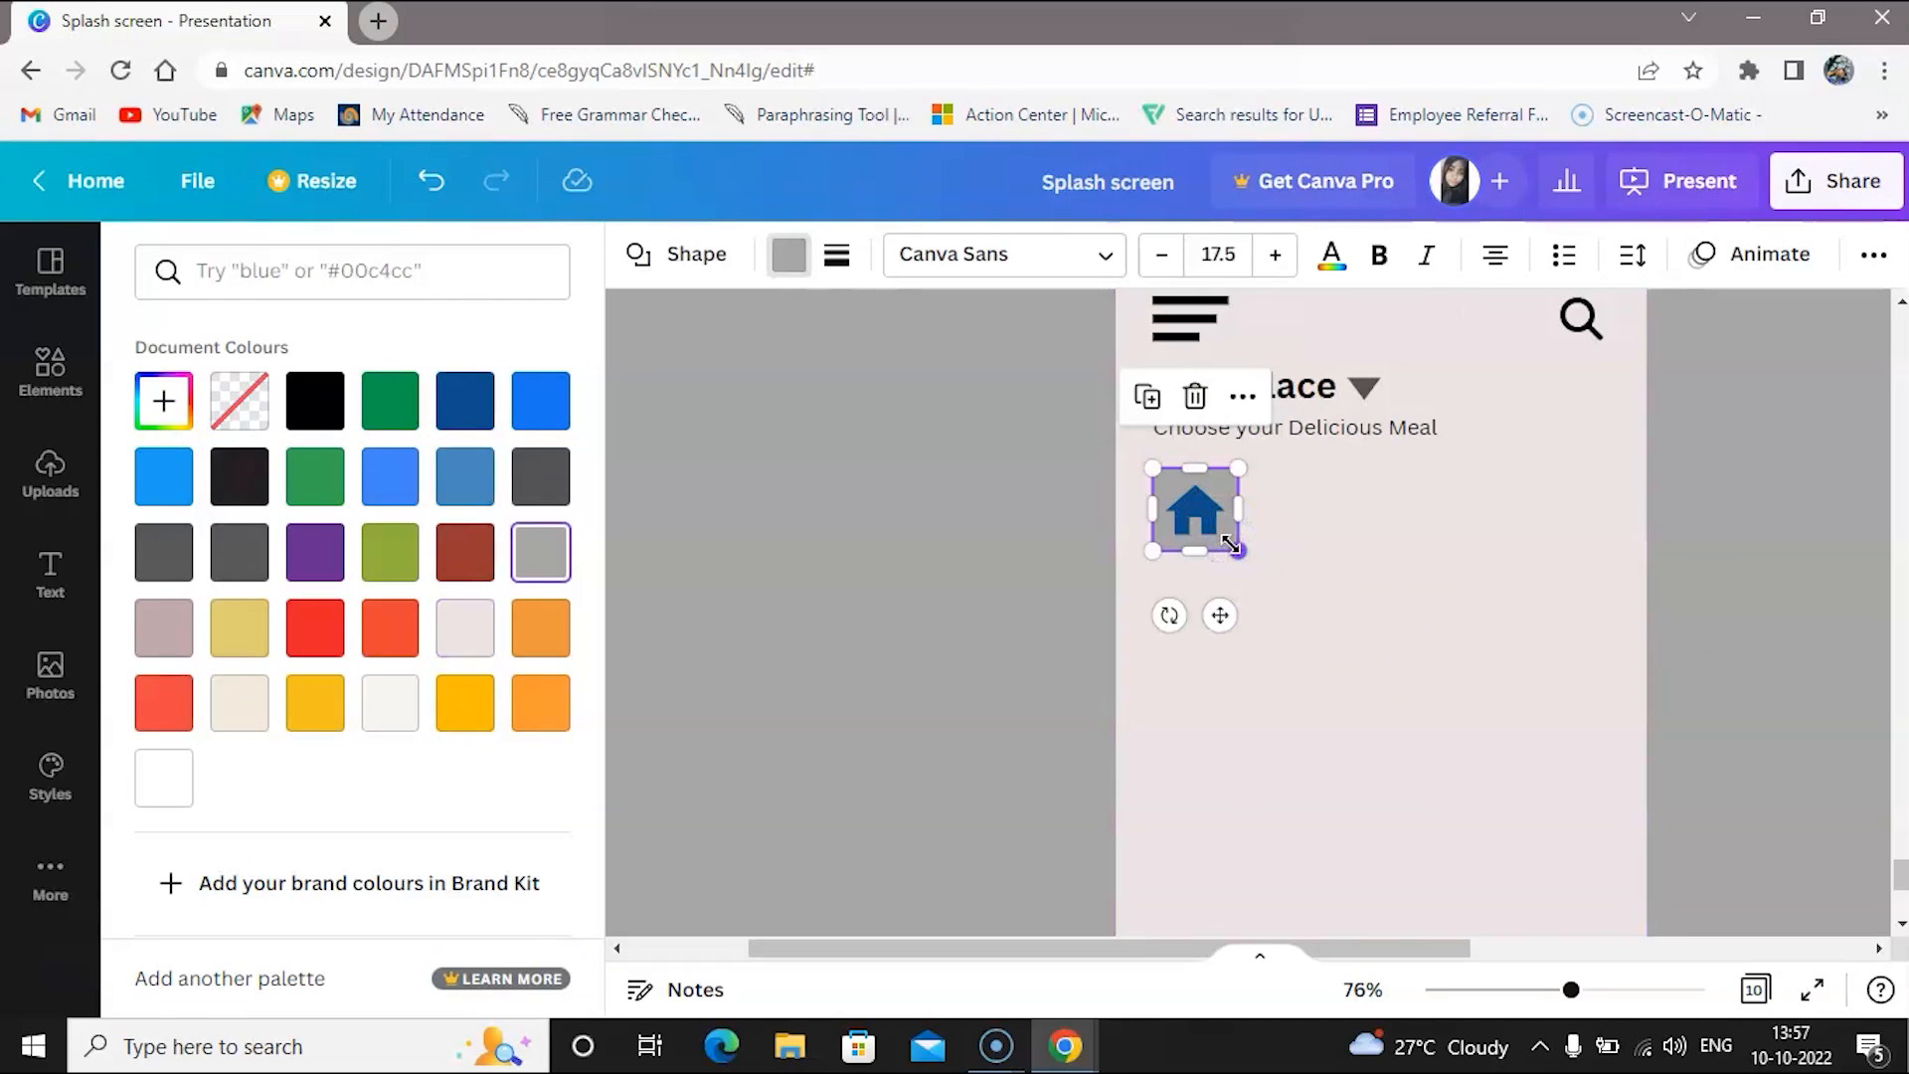
key("ctrl+v")
key("ctrl+v")
key("ctrl+v")
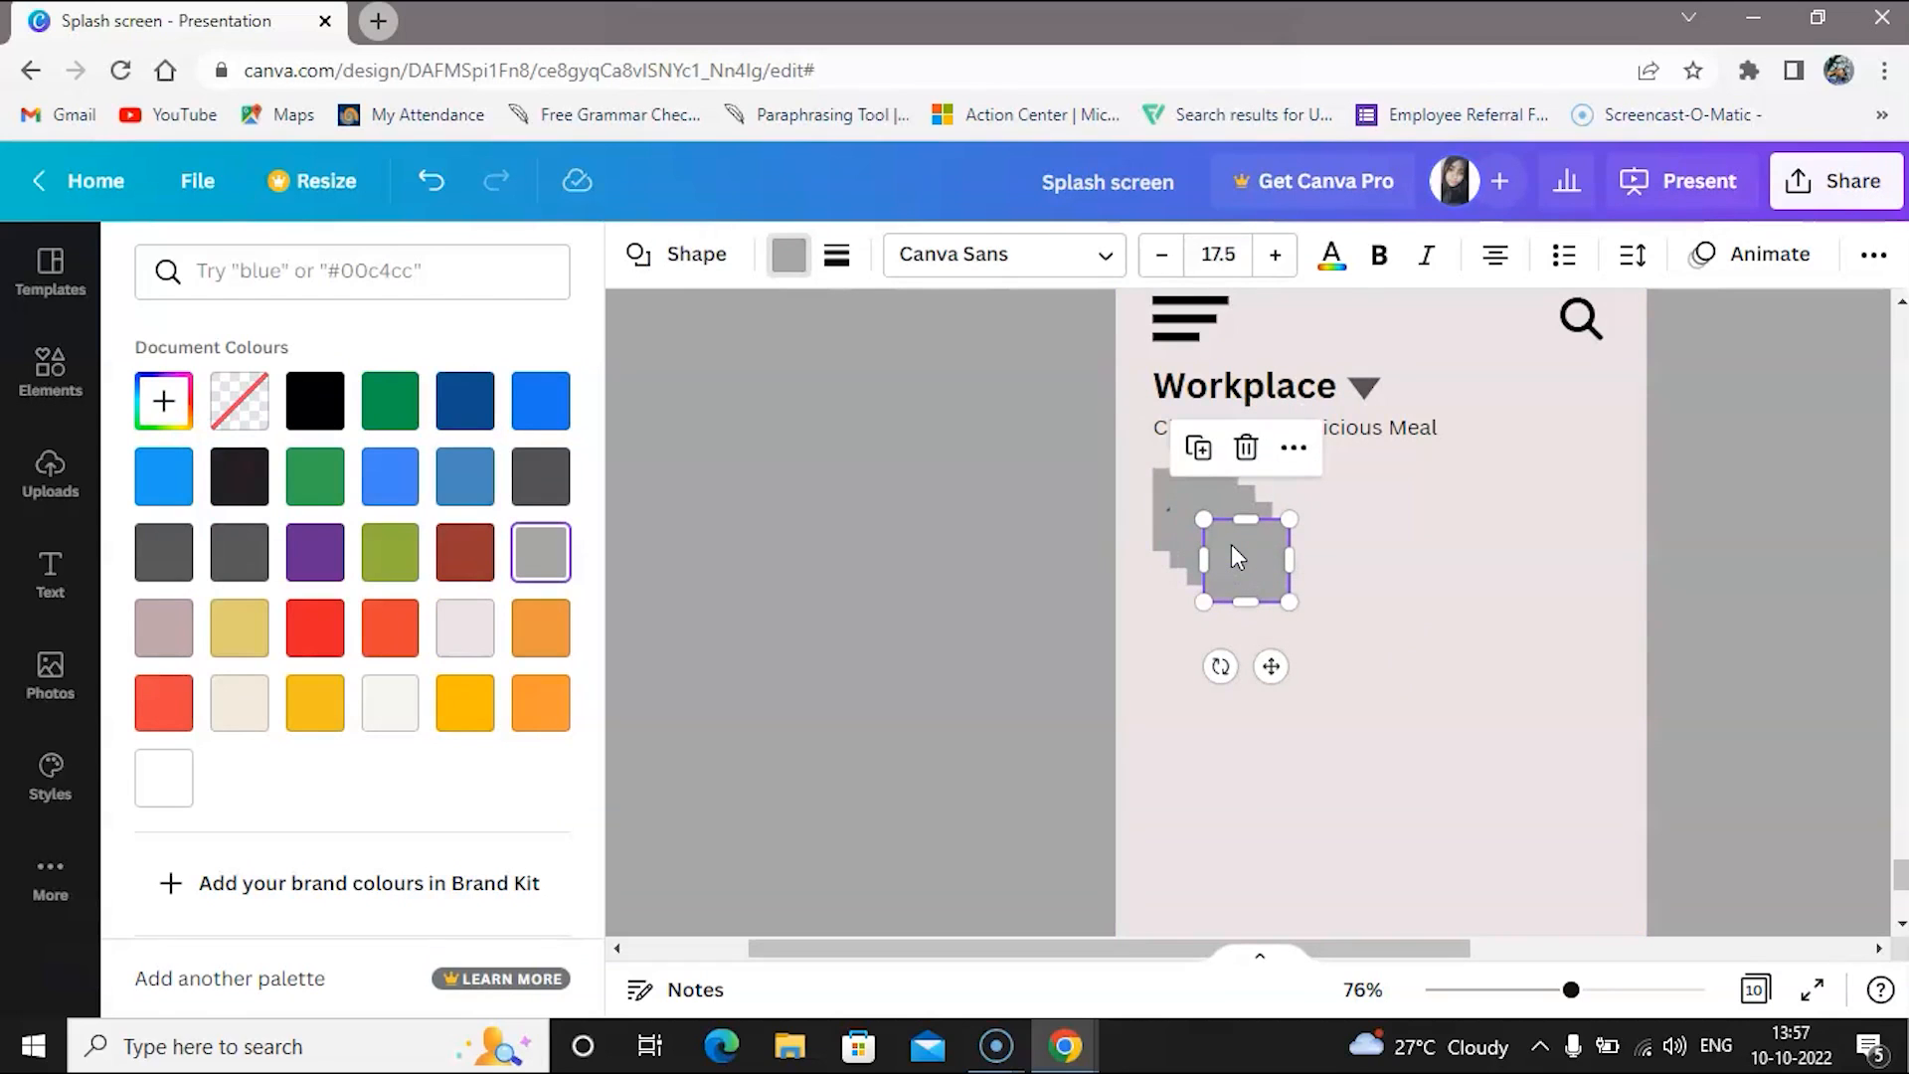
Arrange the three grey square copies in an evenly spaced row beside the house icon tile
left_click_drag(1232, 546, 1553, 502)
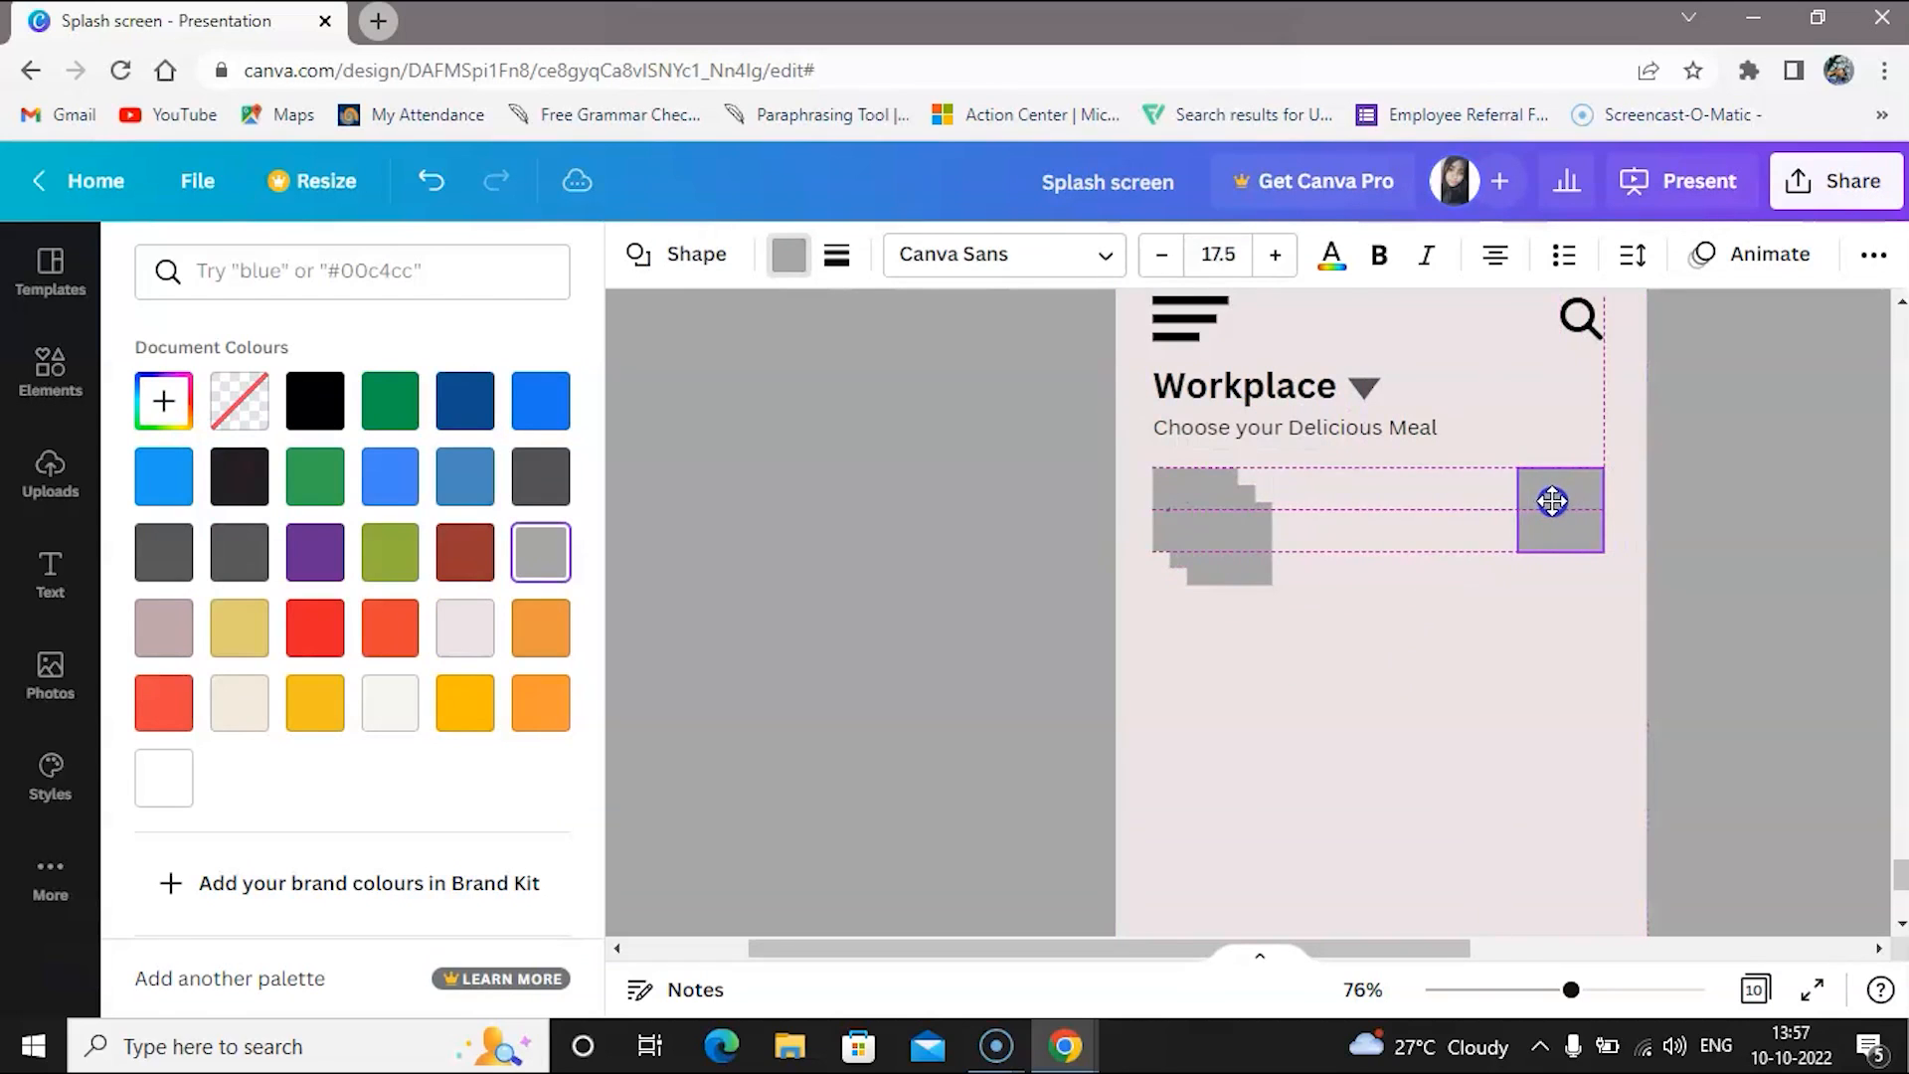
left_click_drag(1241, 543, 1320, 509)
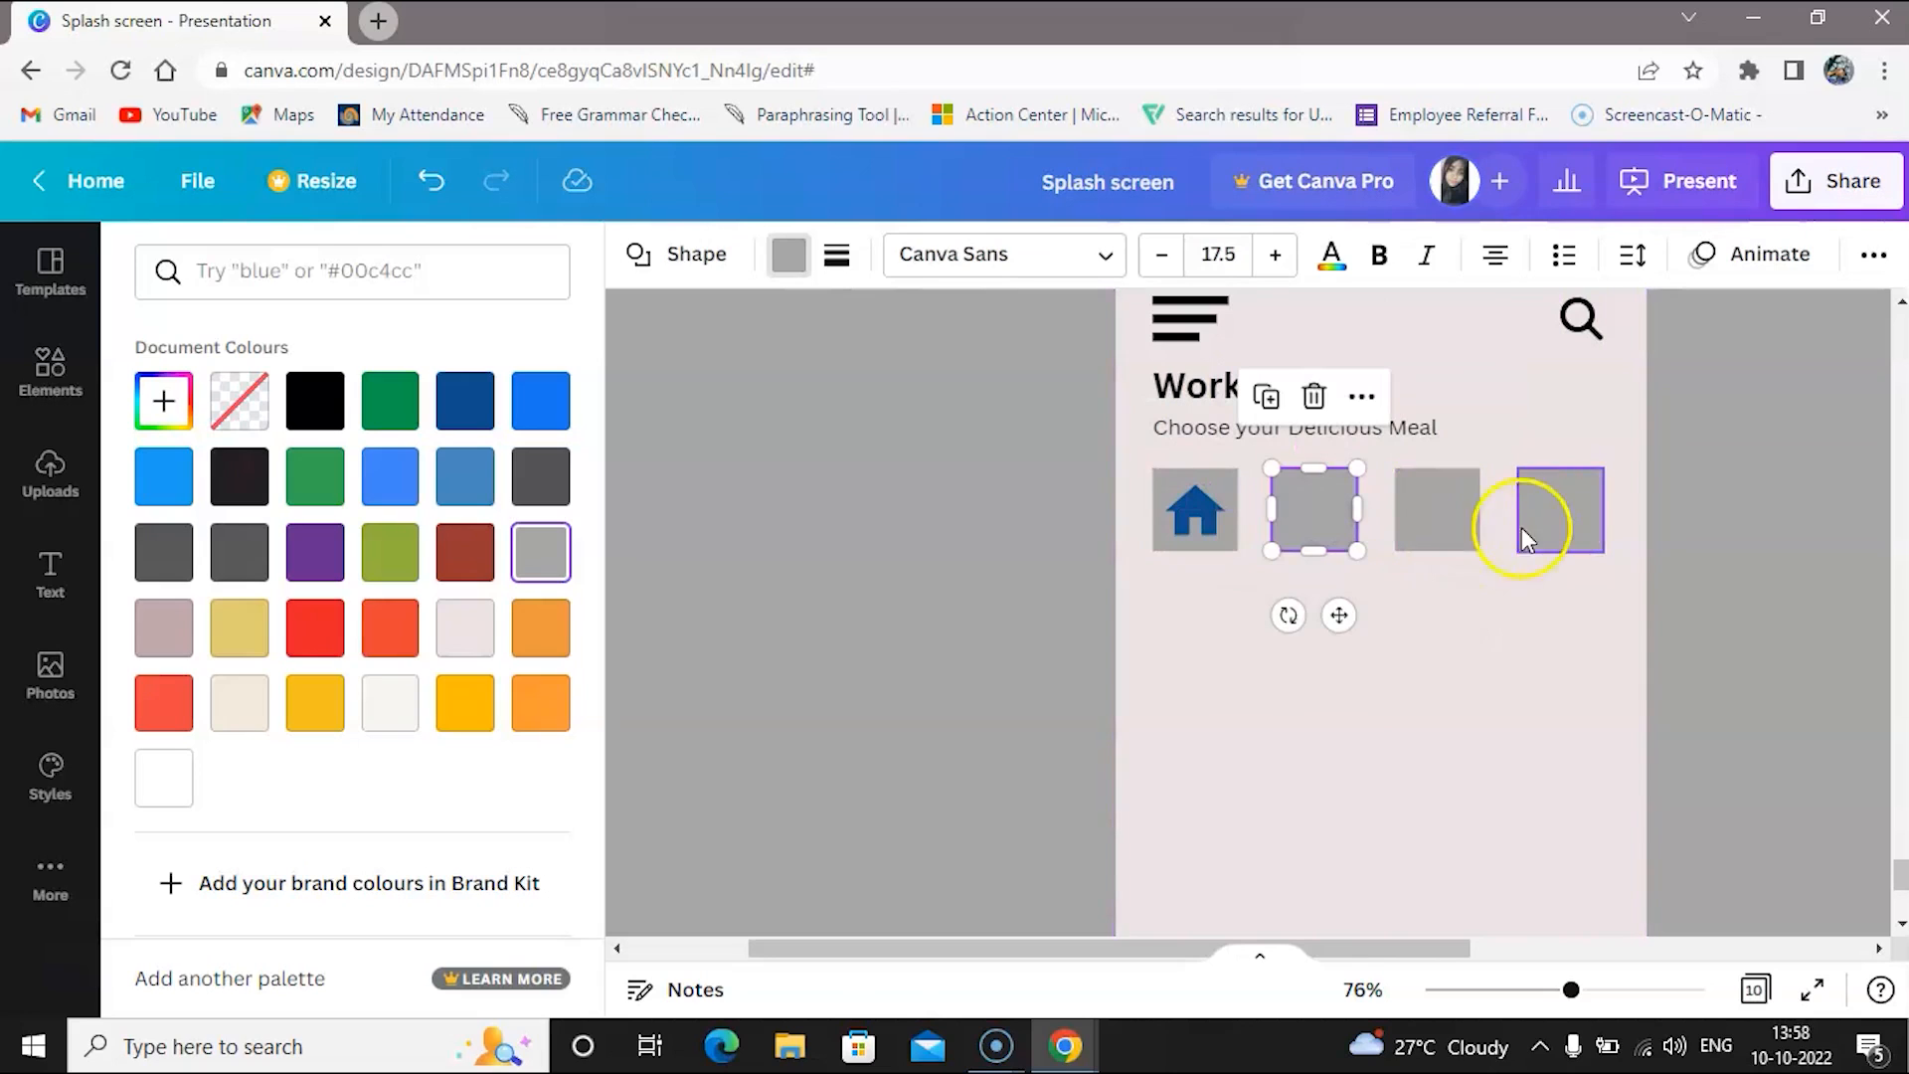
left_click(1553, 527)
left_click_drag(1551, 532, 1545, 522)
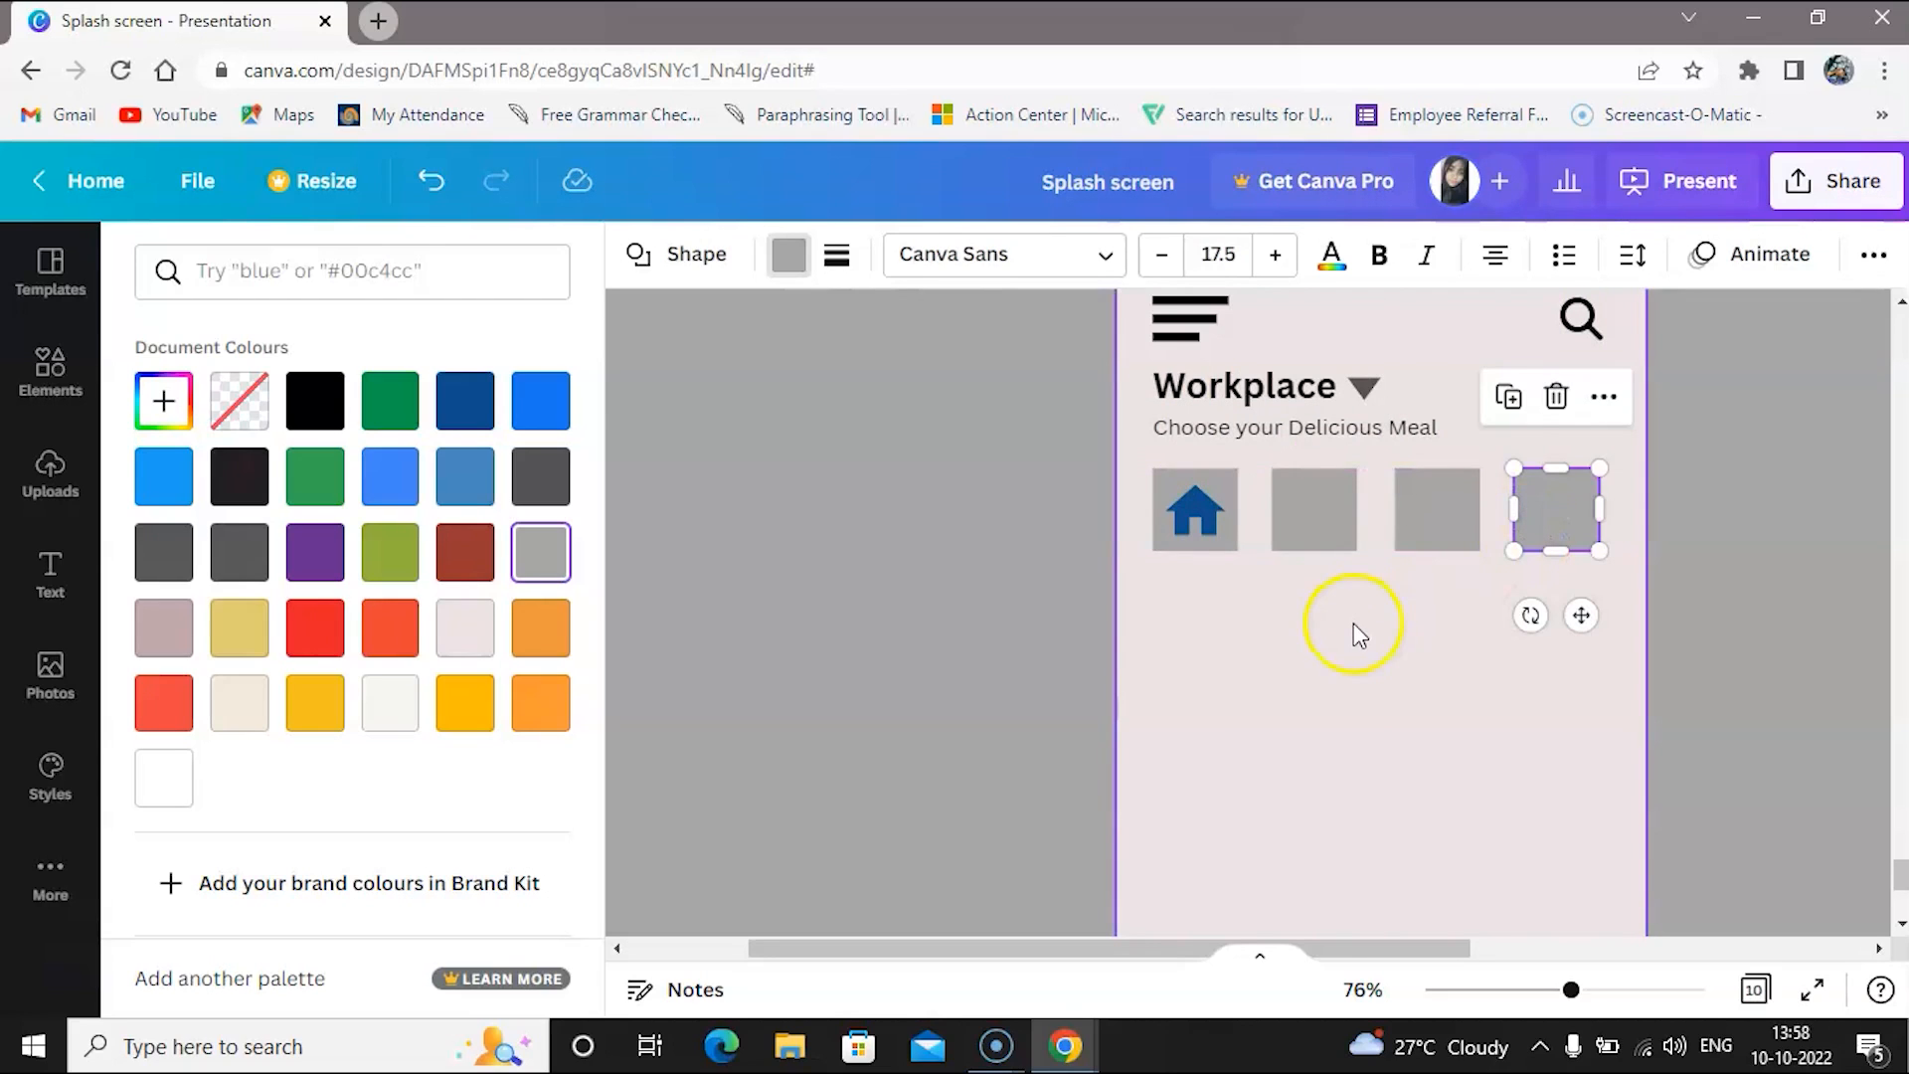
left_click(1292, 659)
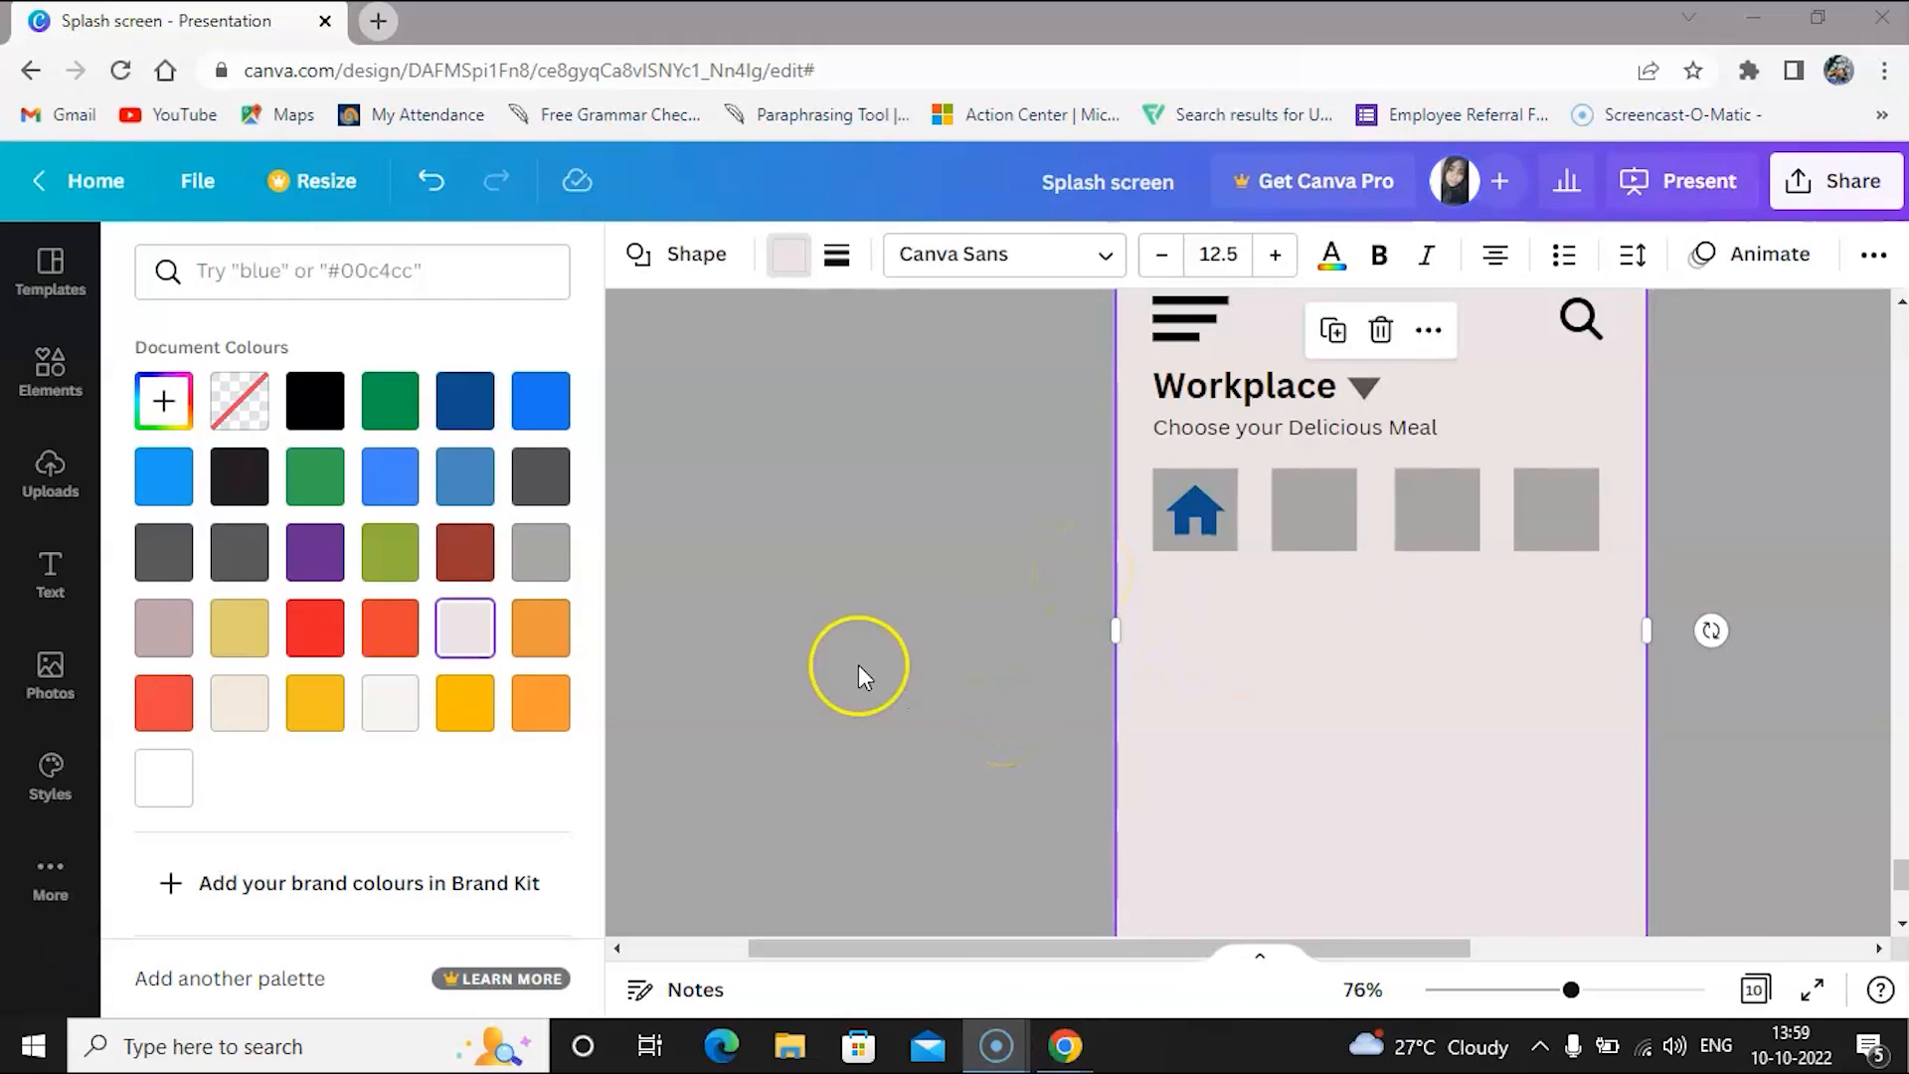
left_click(1341, 511)
left_click(1418, 515)
left_click(1530, 527)
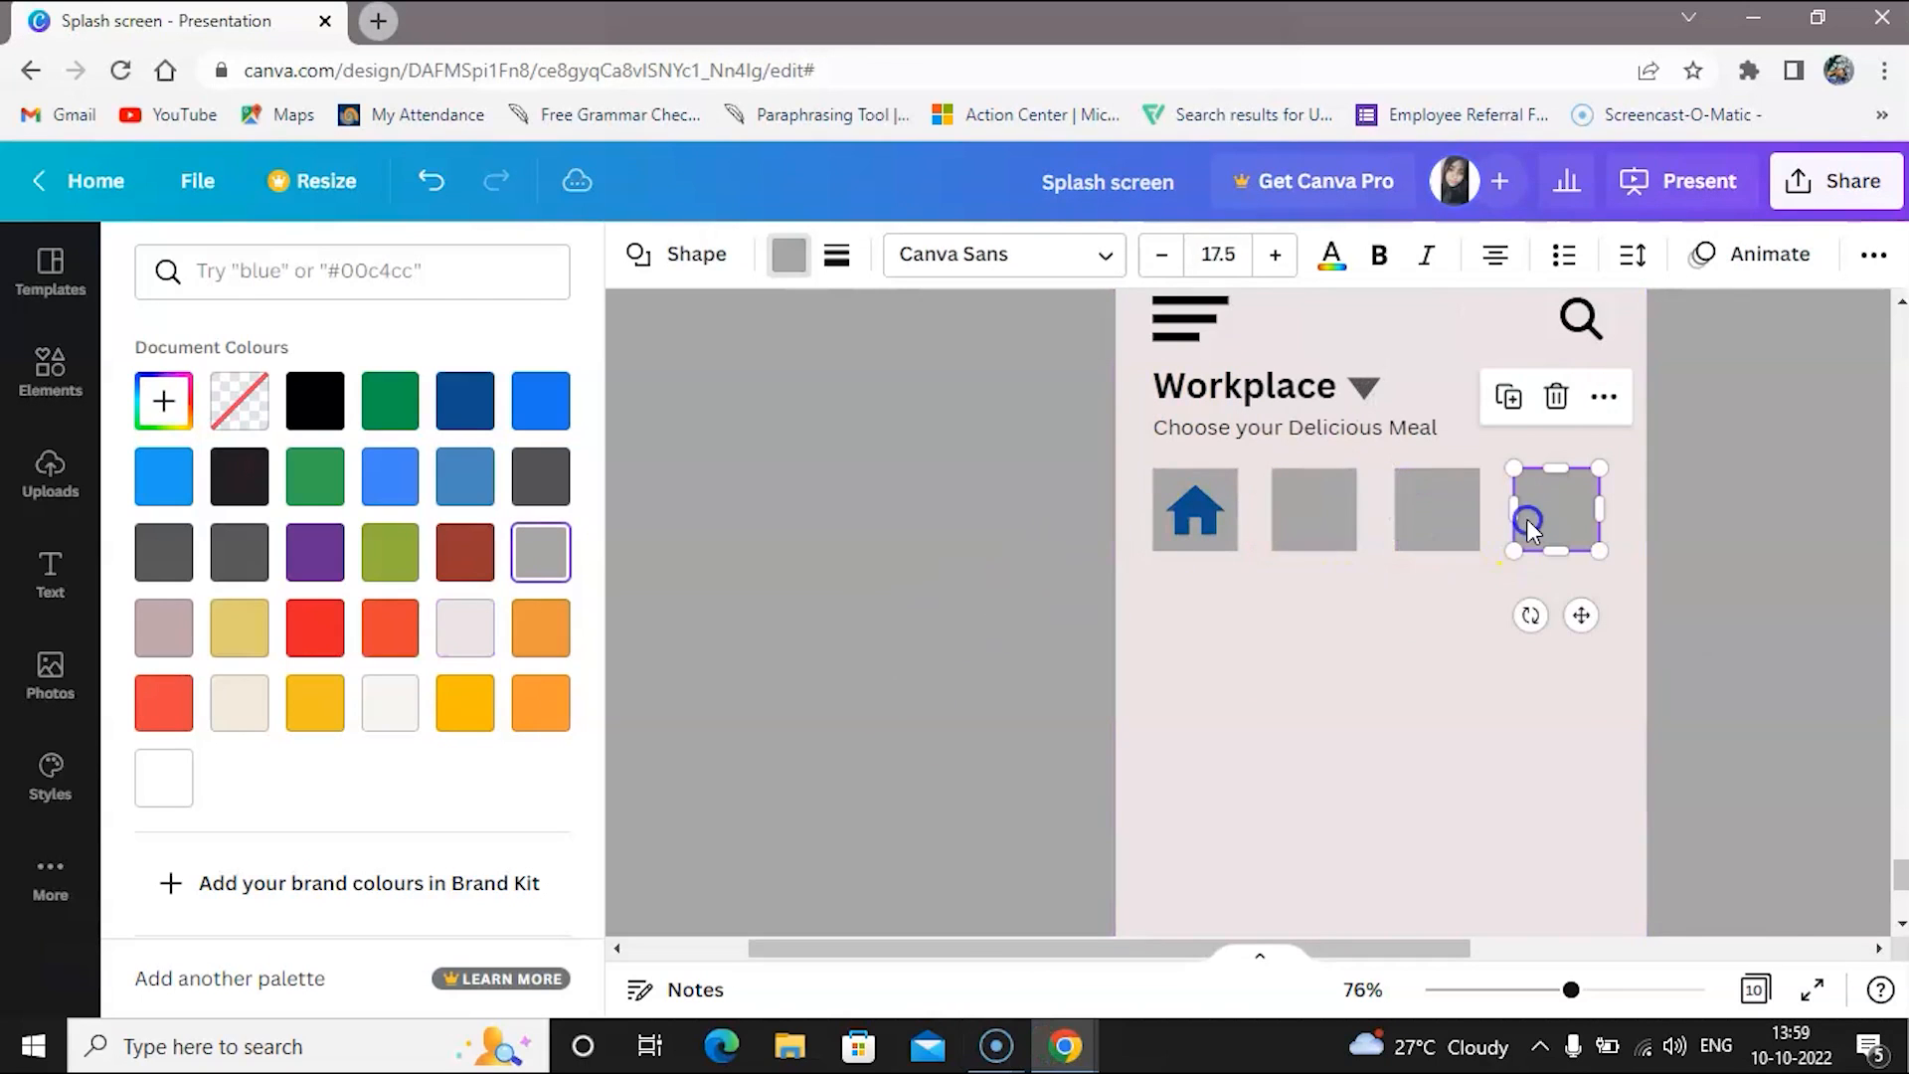
left_click(244, 274)
type("heart")
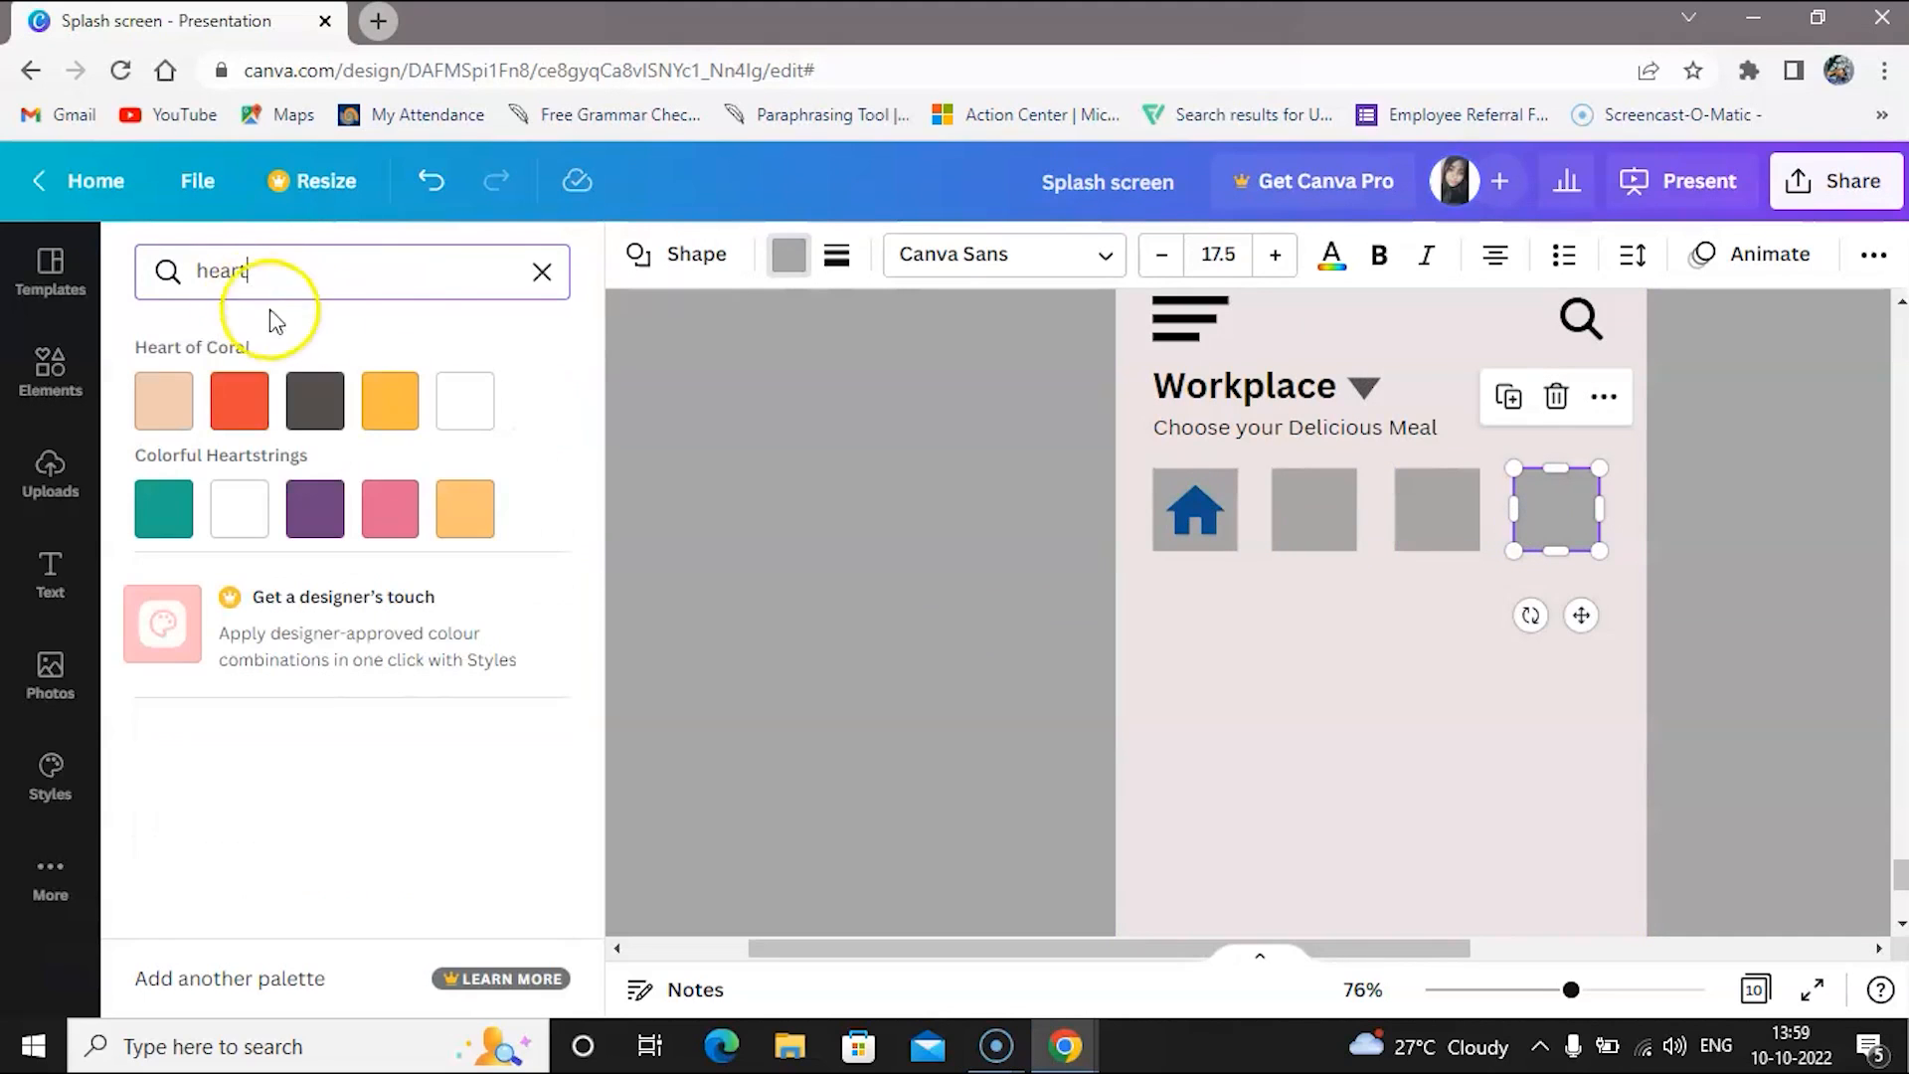
left_click(541, 272)
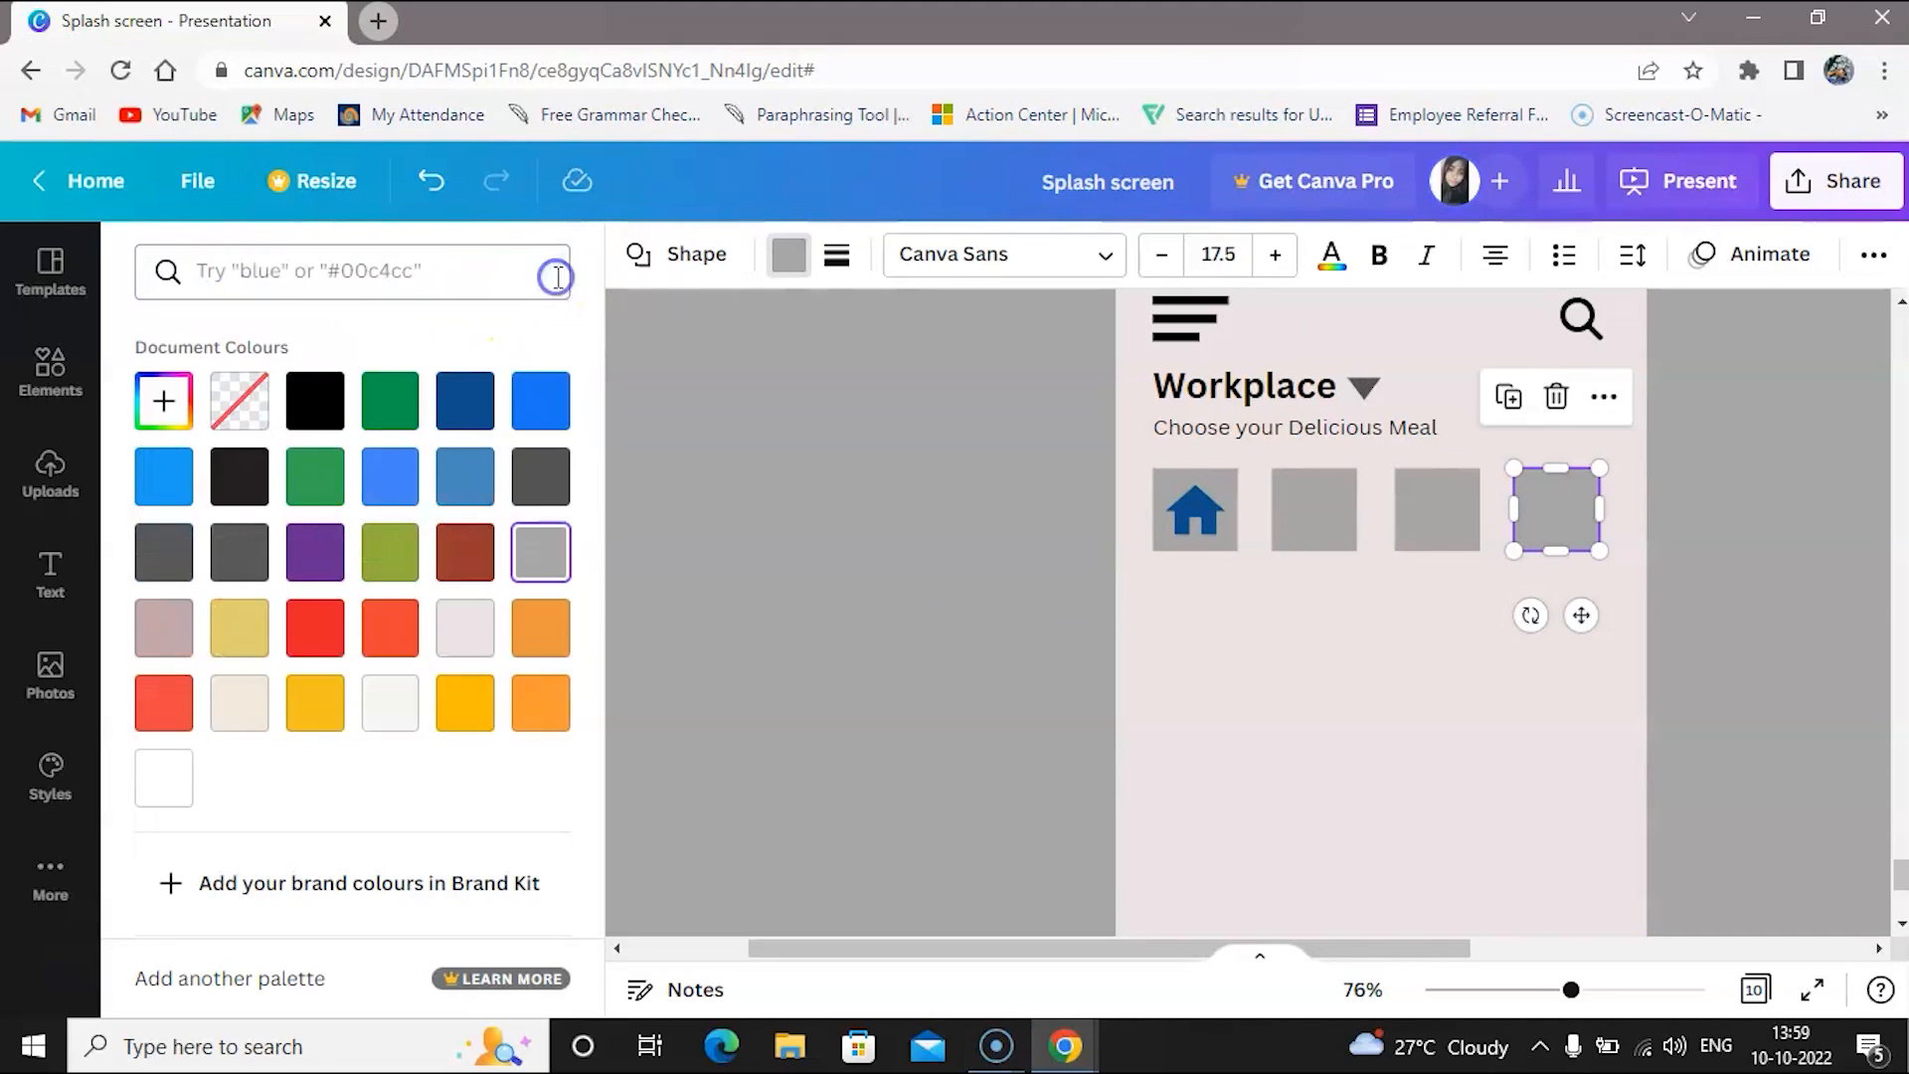
Search the elements for "heart icon" and add the free solid white heart to the page
left_click(51, 371)
left_click(237, 285)
type("hearet")
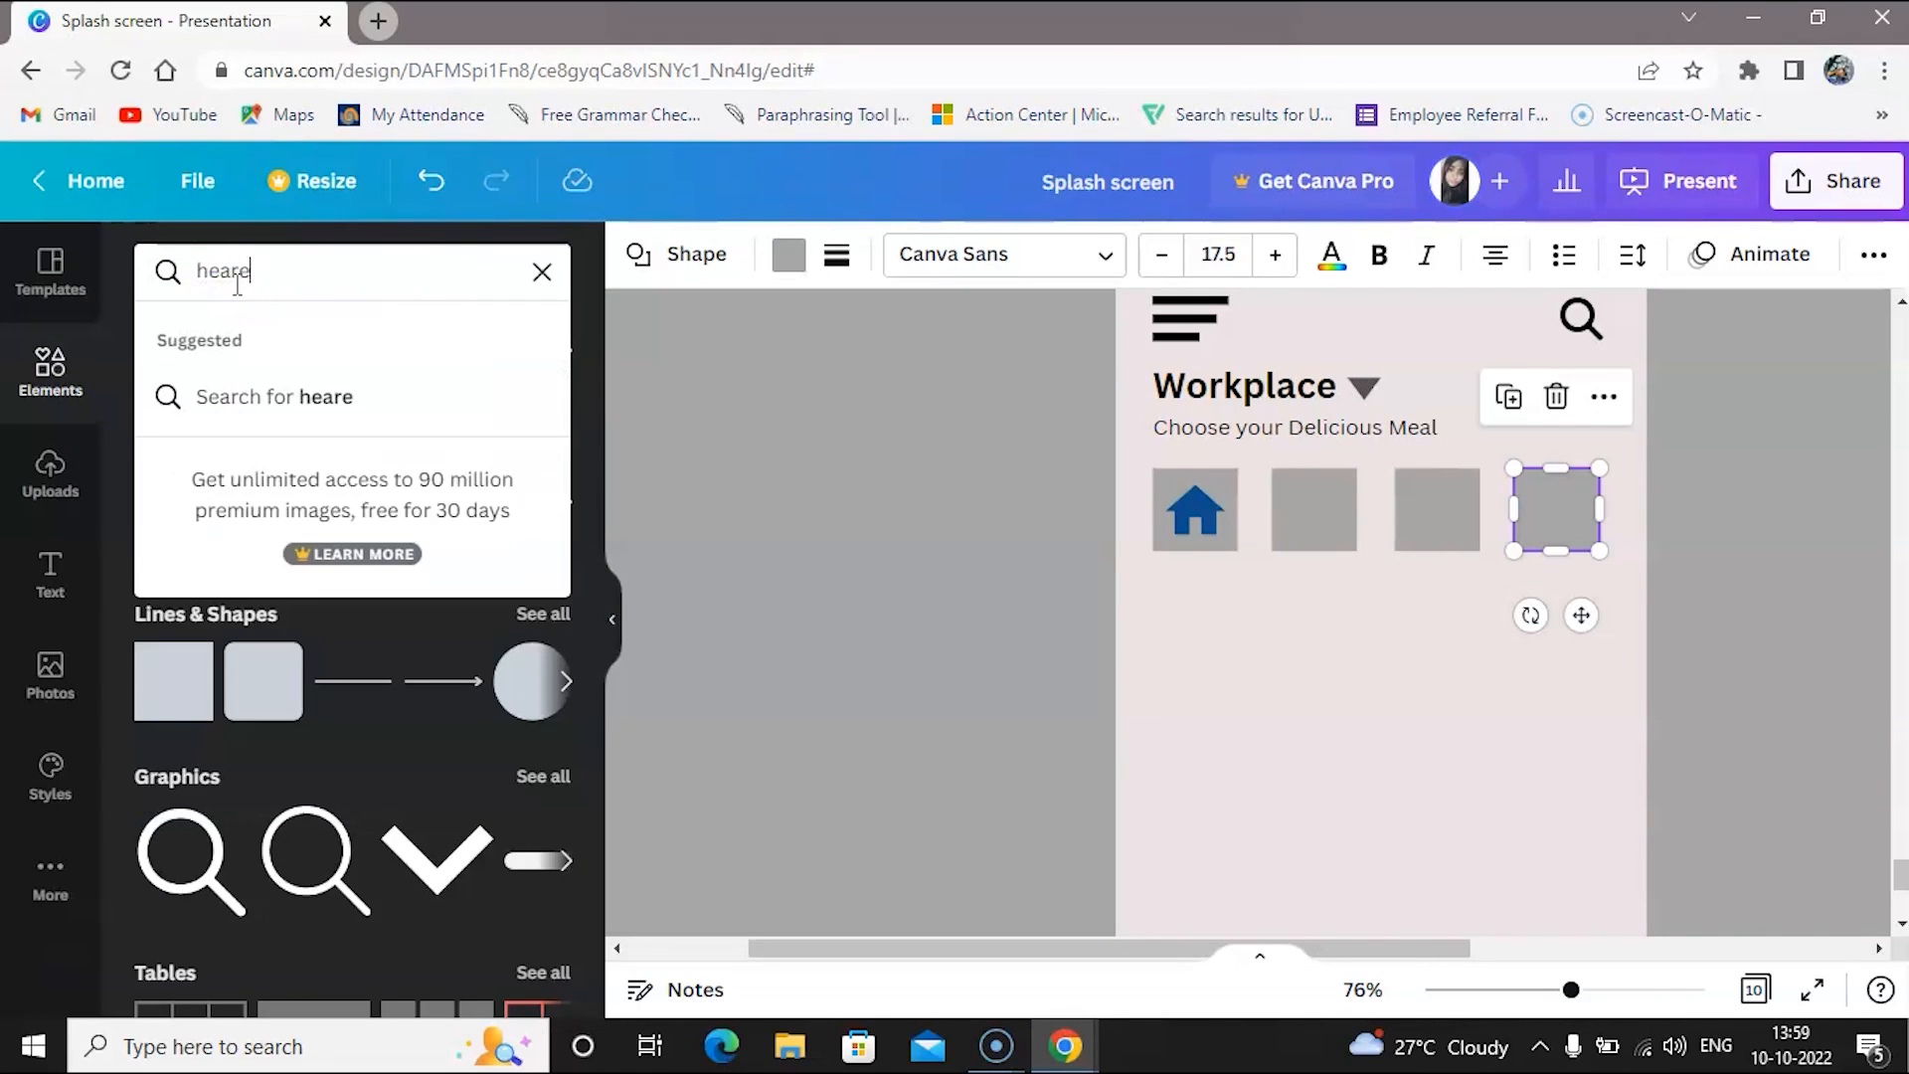
key("BackSpace")
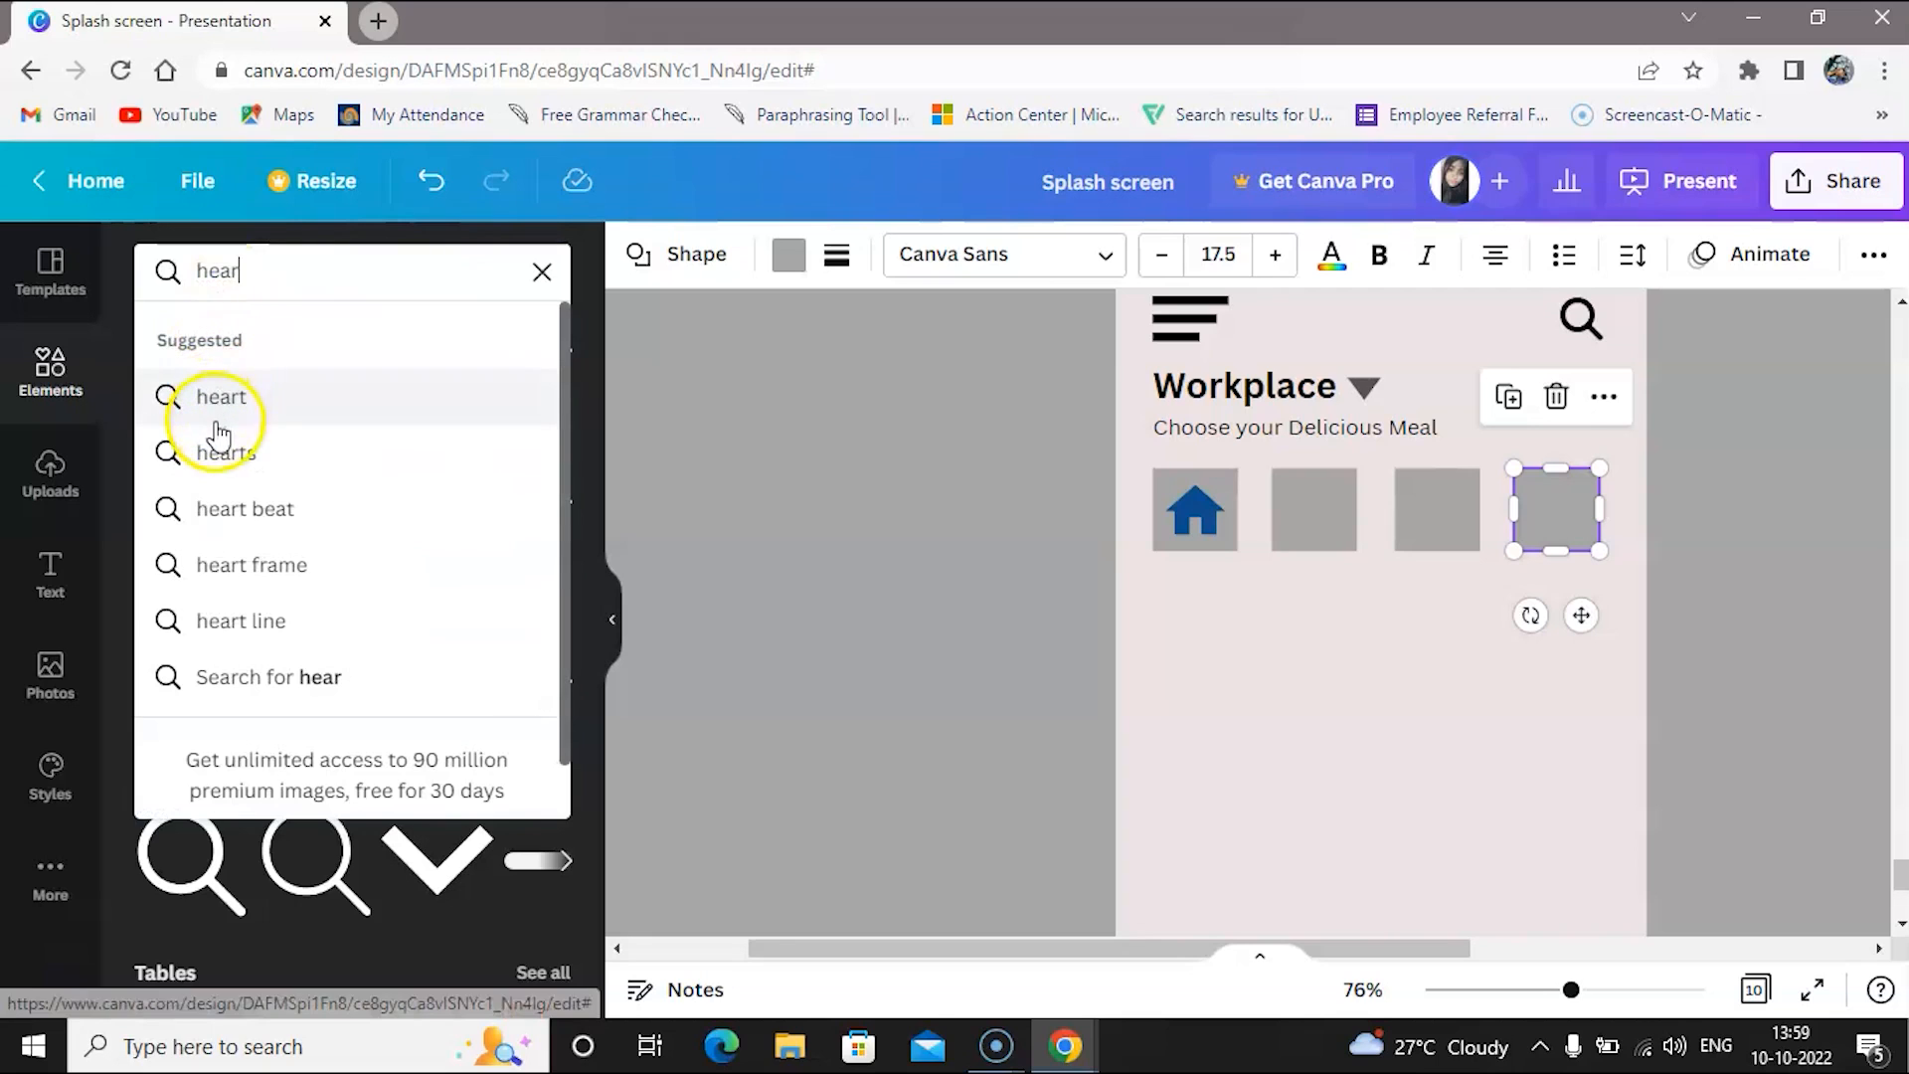
type("t icon")
key("Return")
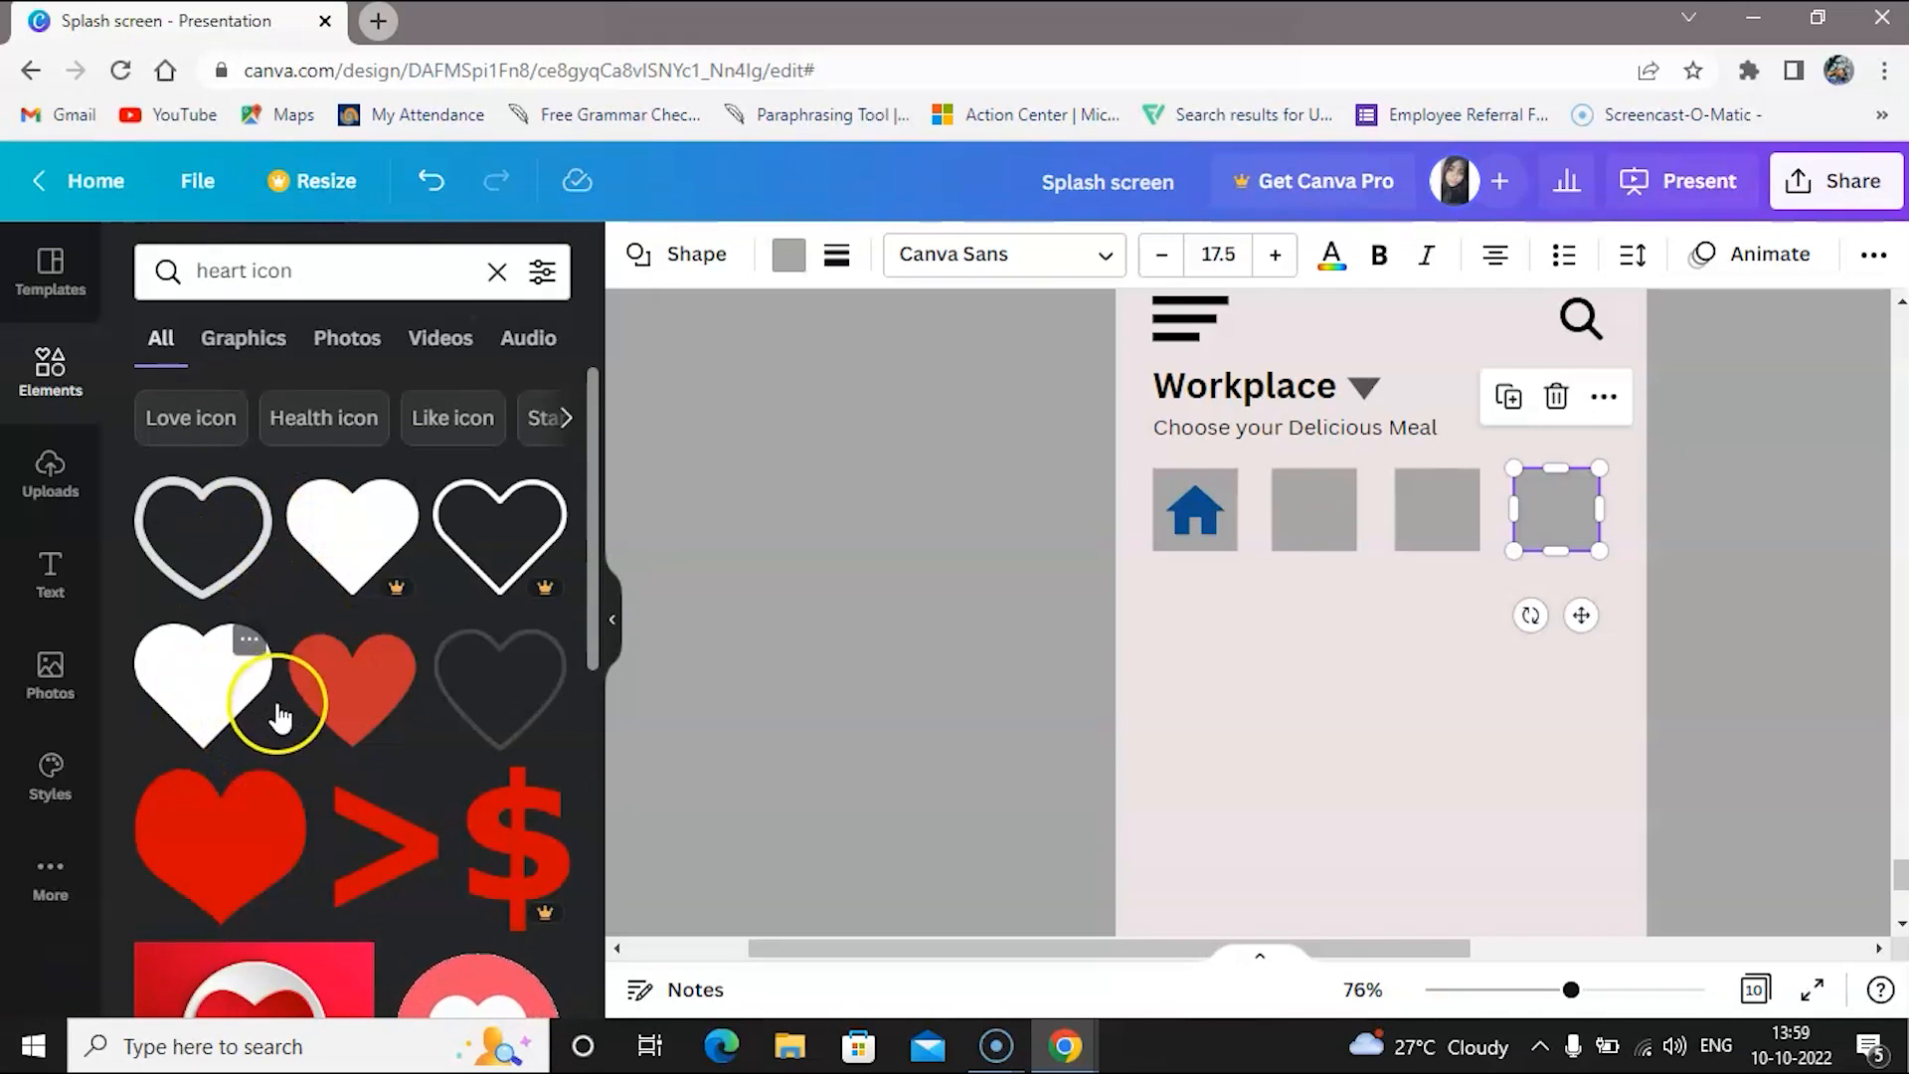
left_click(217, 678)
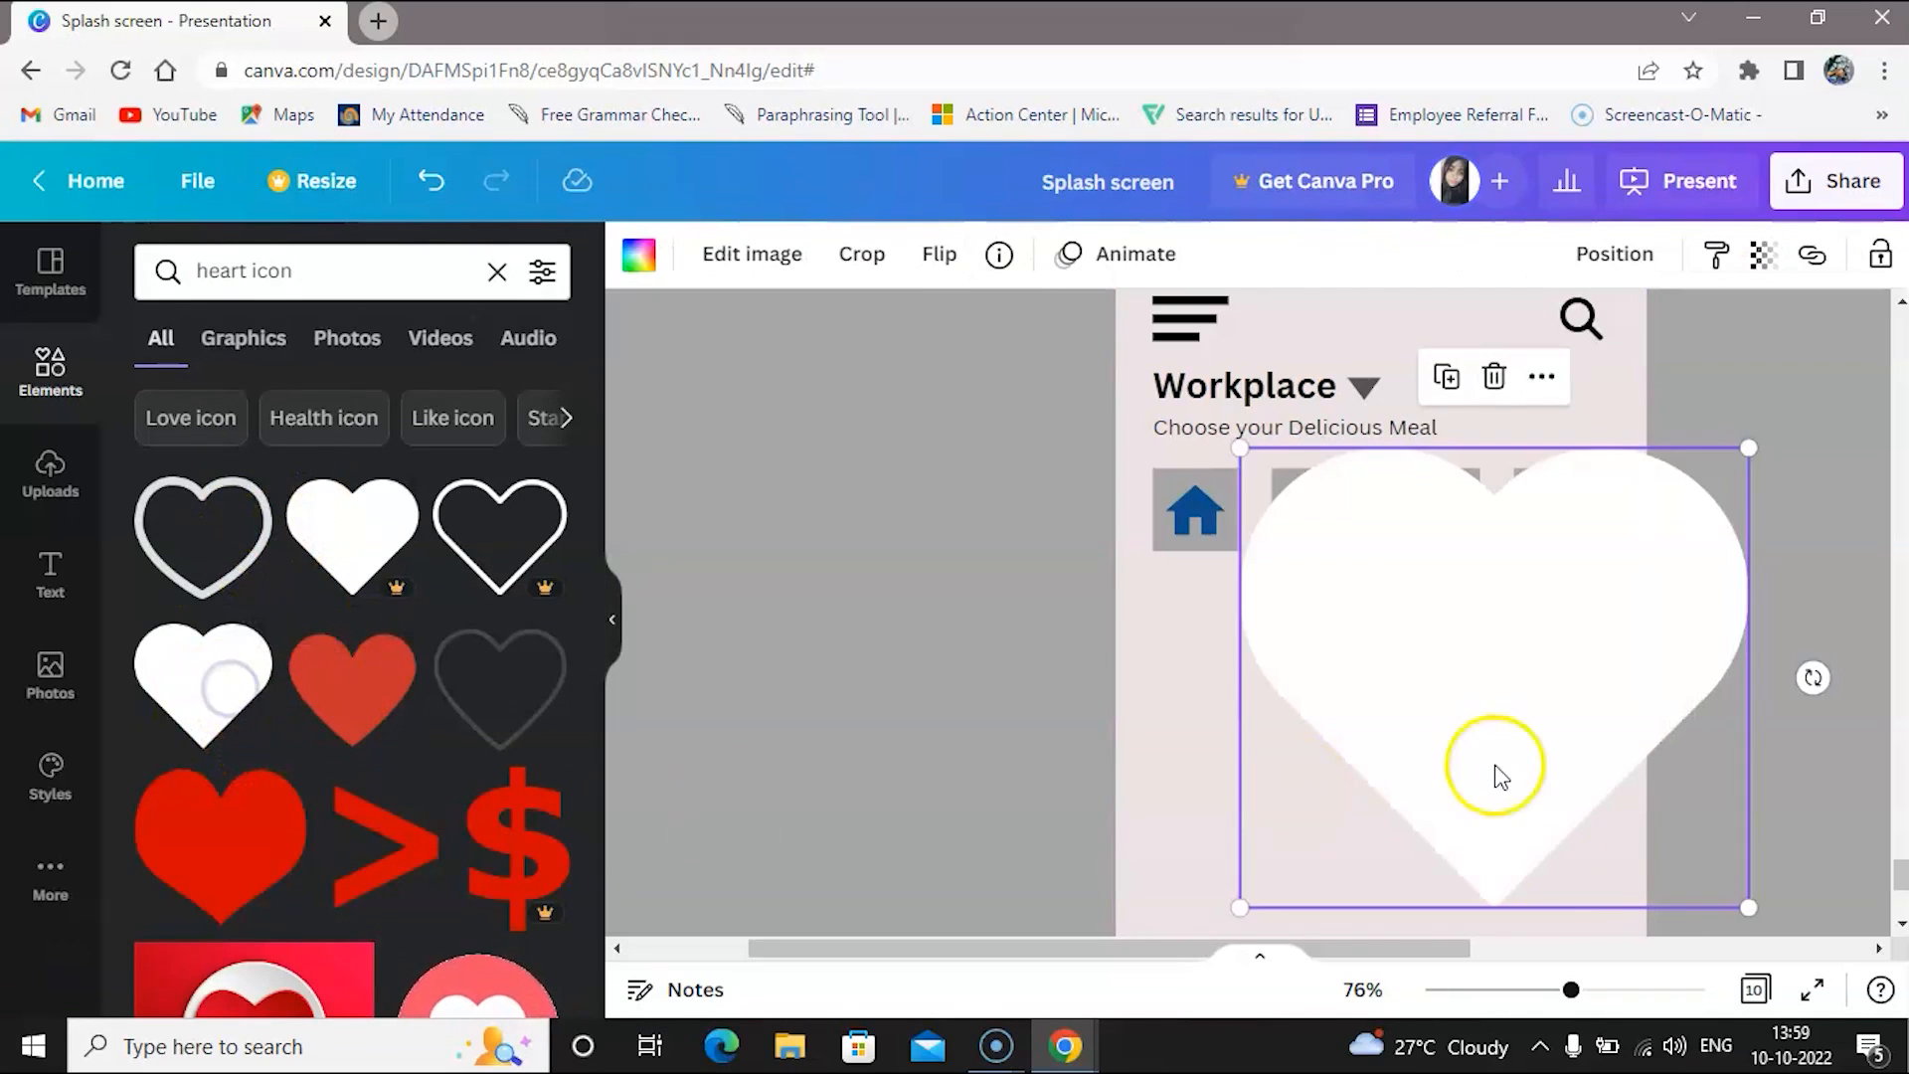
Place the solid white heart, added once more from the results, at a small size inside the second grey square
left_click_drag(1746, 912, 1305, 509)
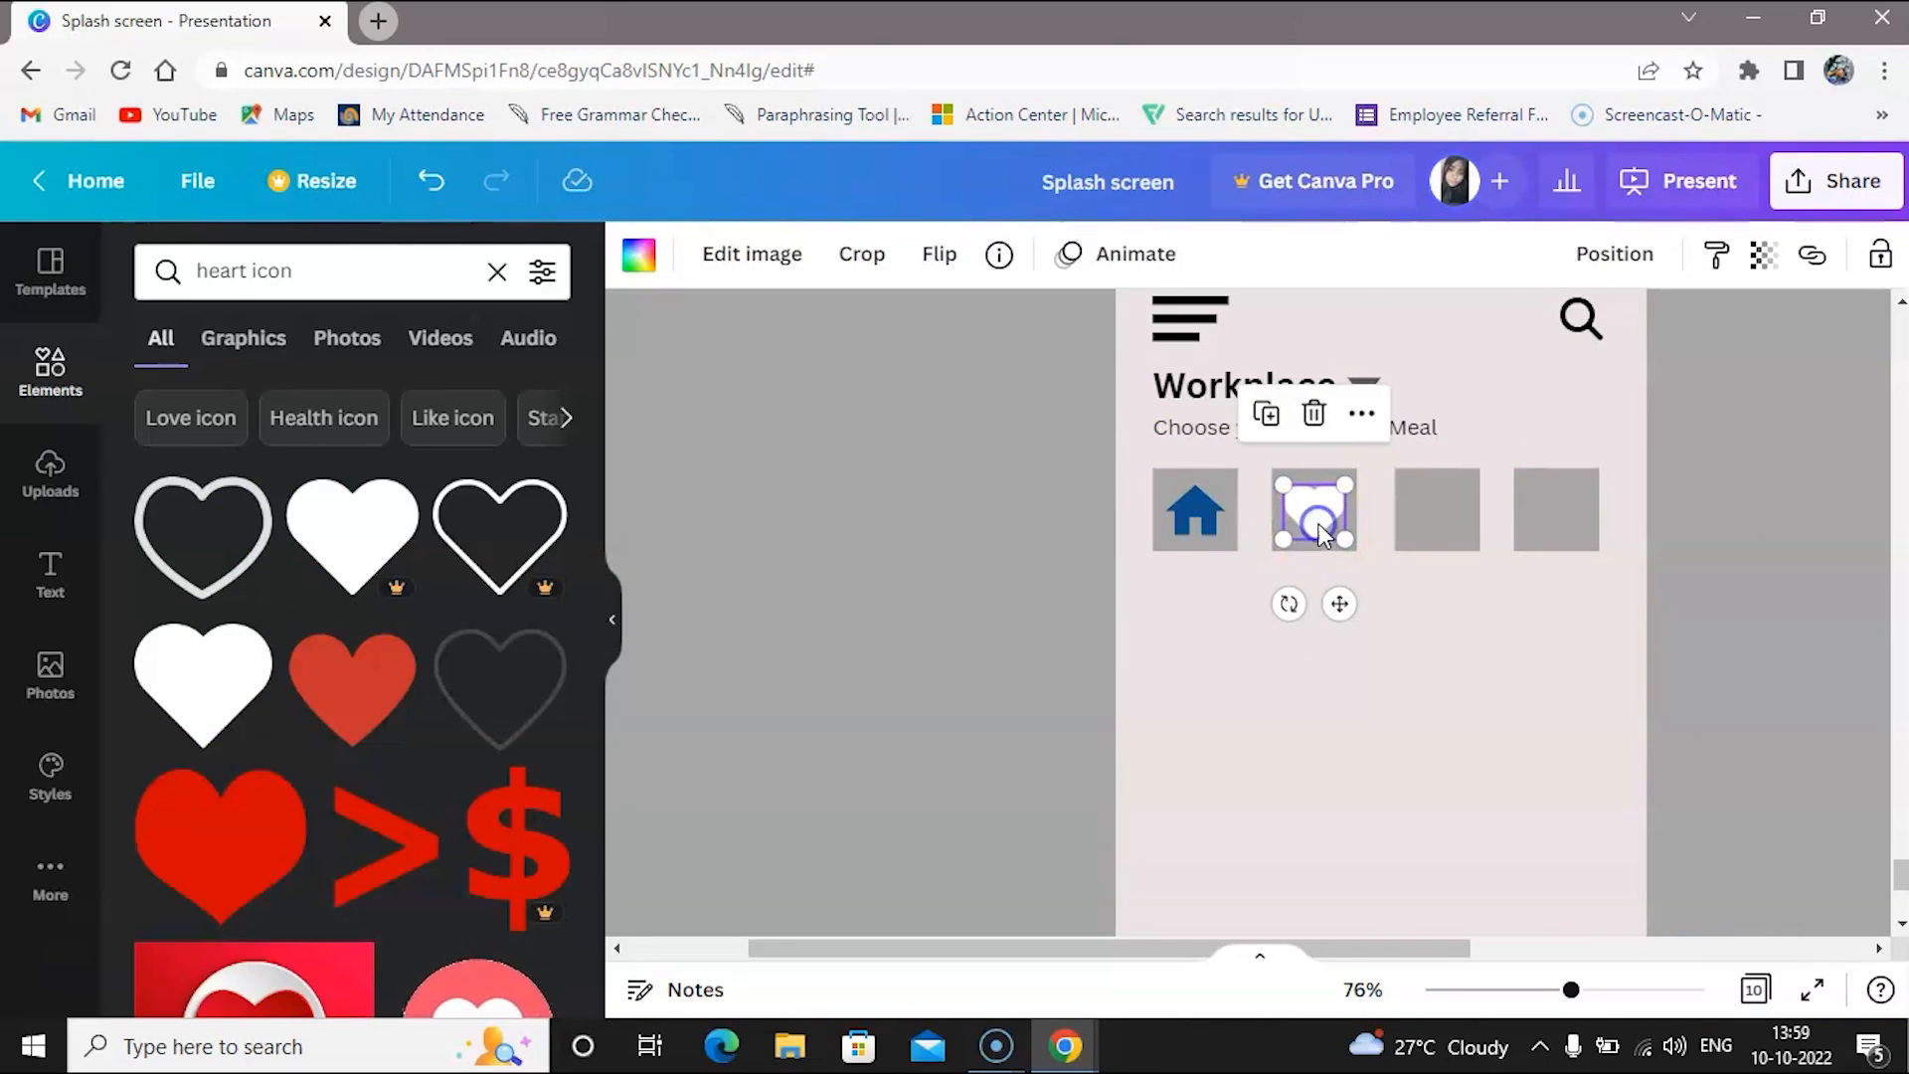
left_click(189, 664)
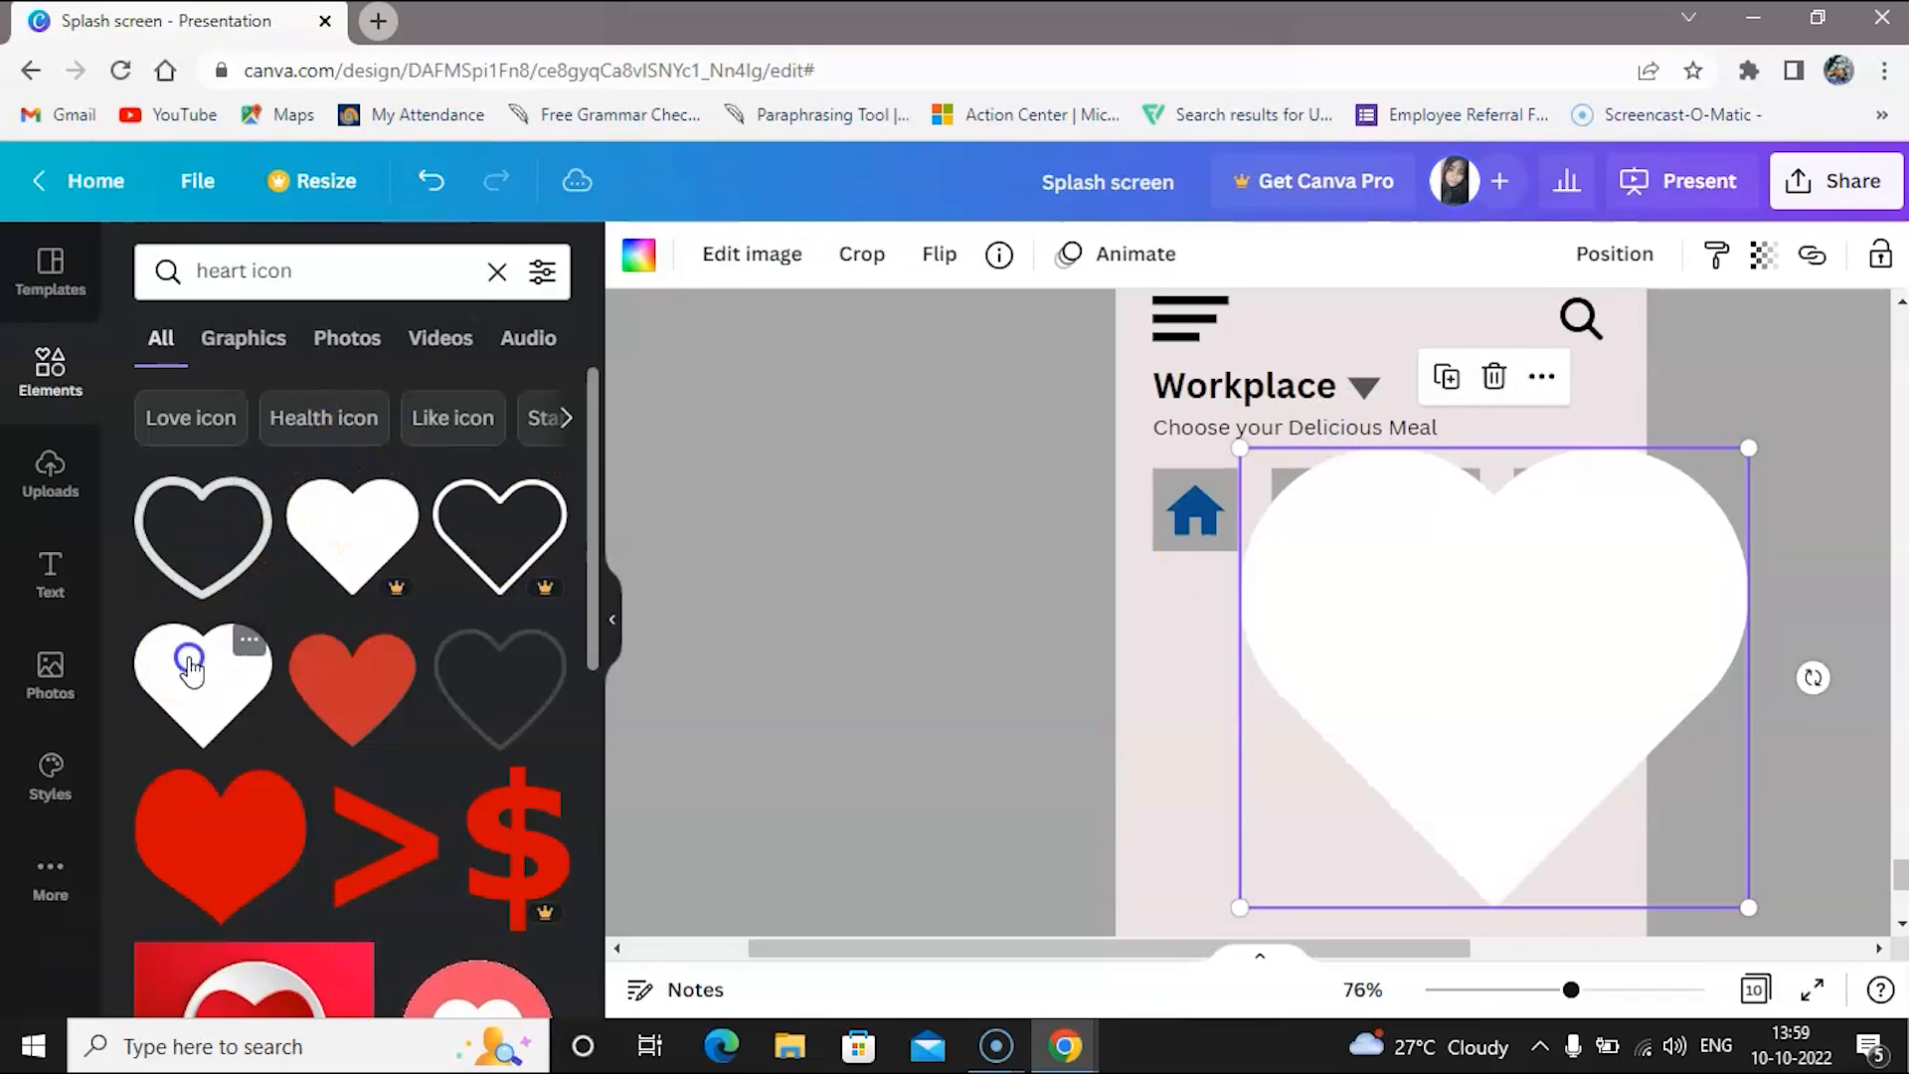
left_click_drag(1750, 907, 1338, 540)
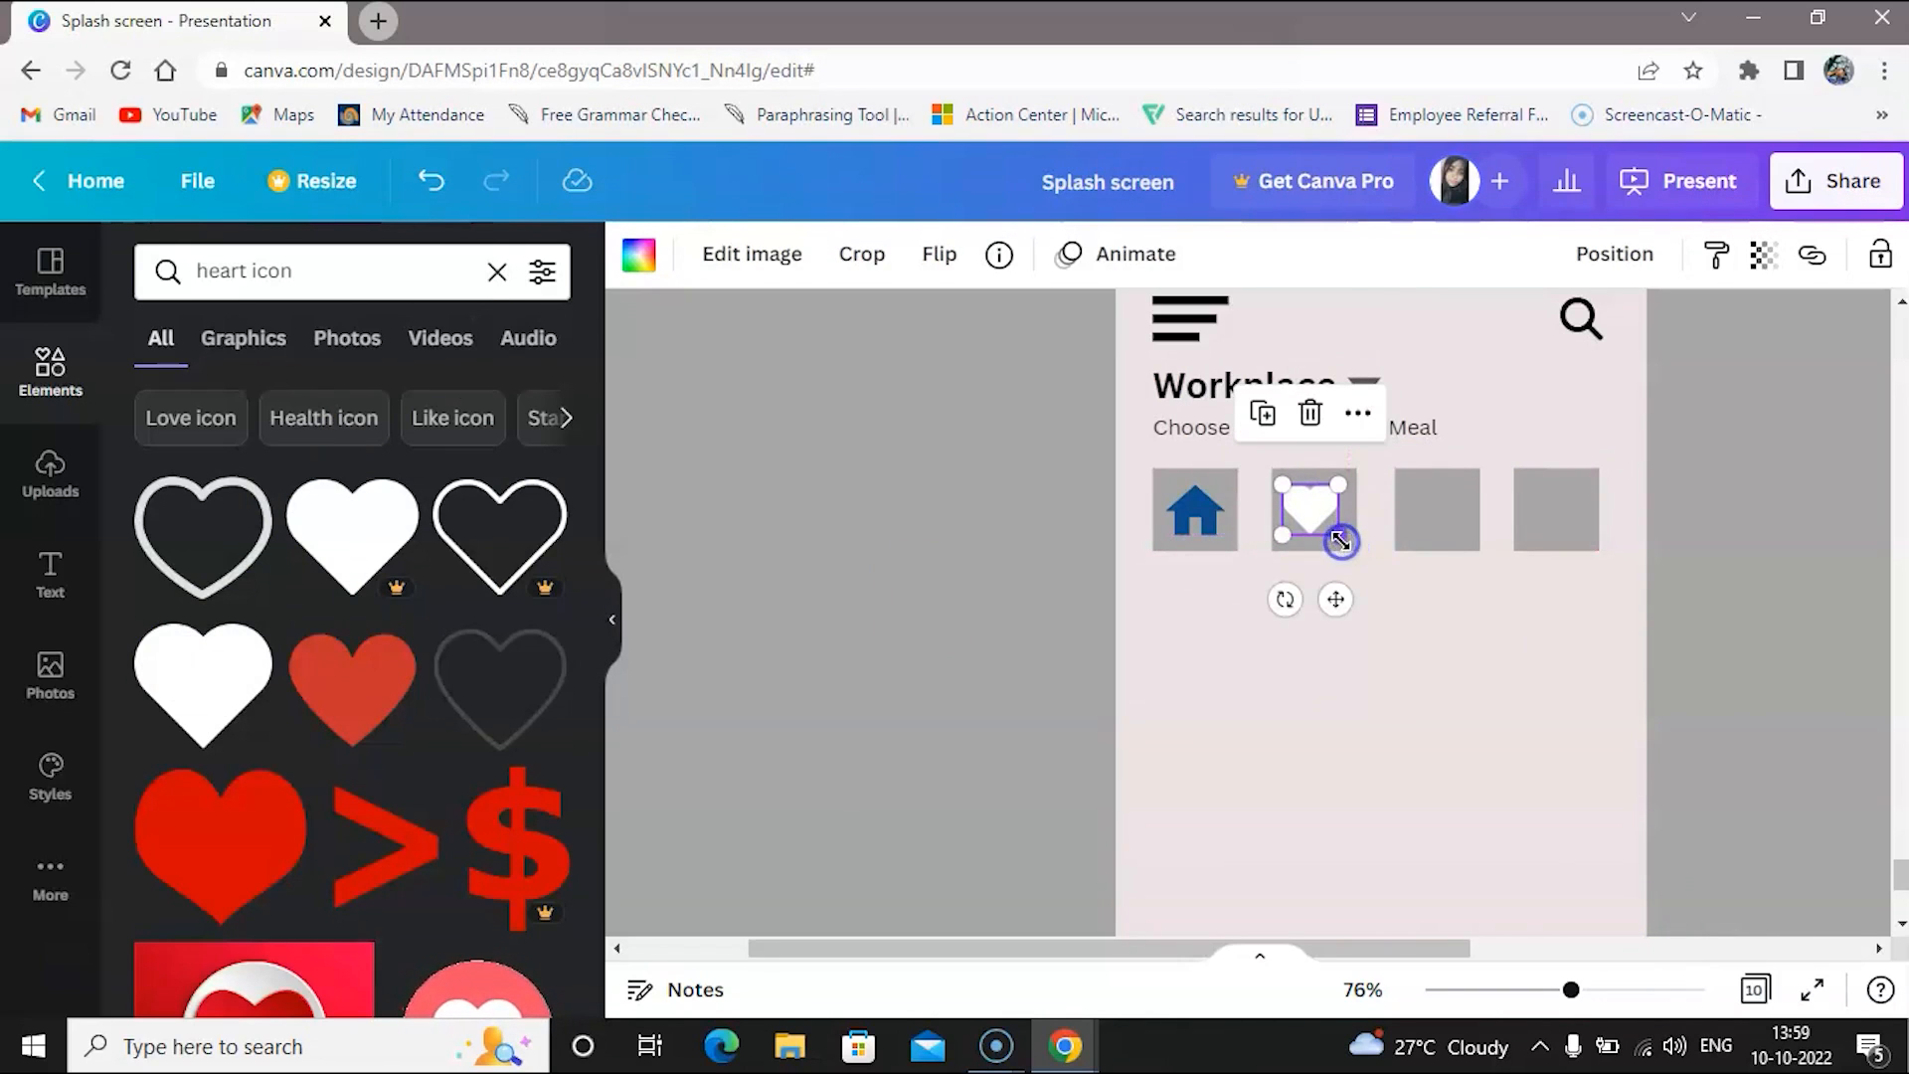
Search the elements for "filter icon" and place the outlined funnel, shrunk to fit, inside the third grey square
left_click(497, 274)
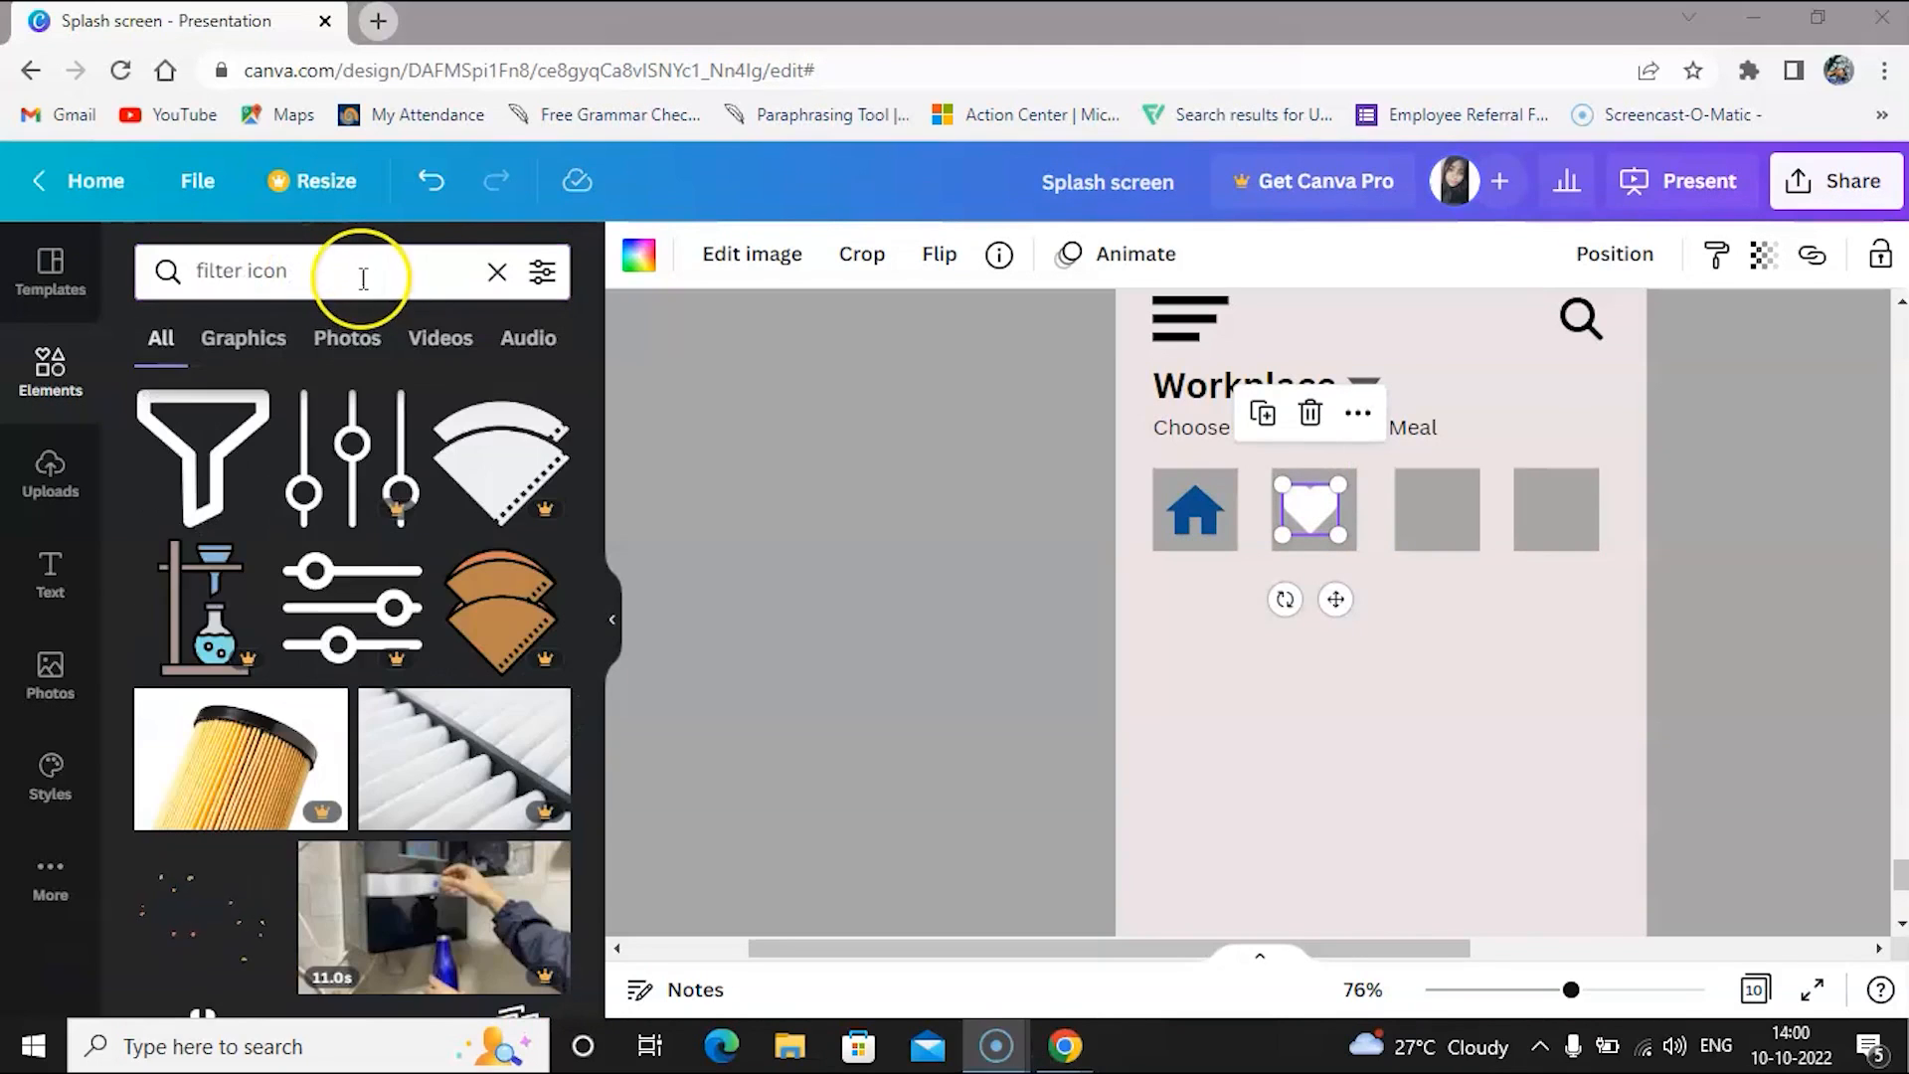
left_click(363, 277)
key("Return")
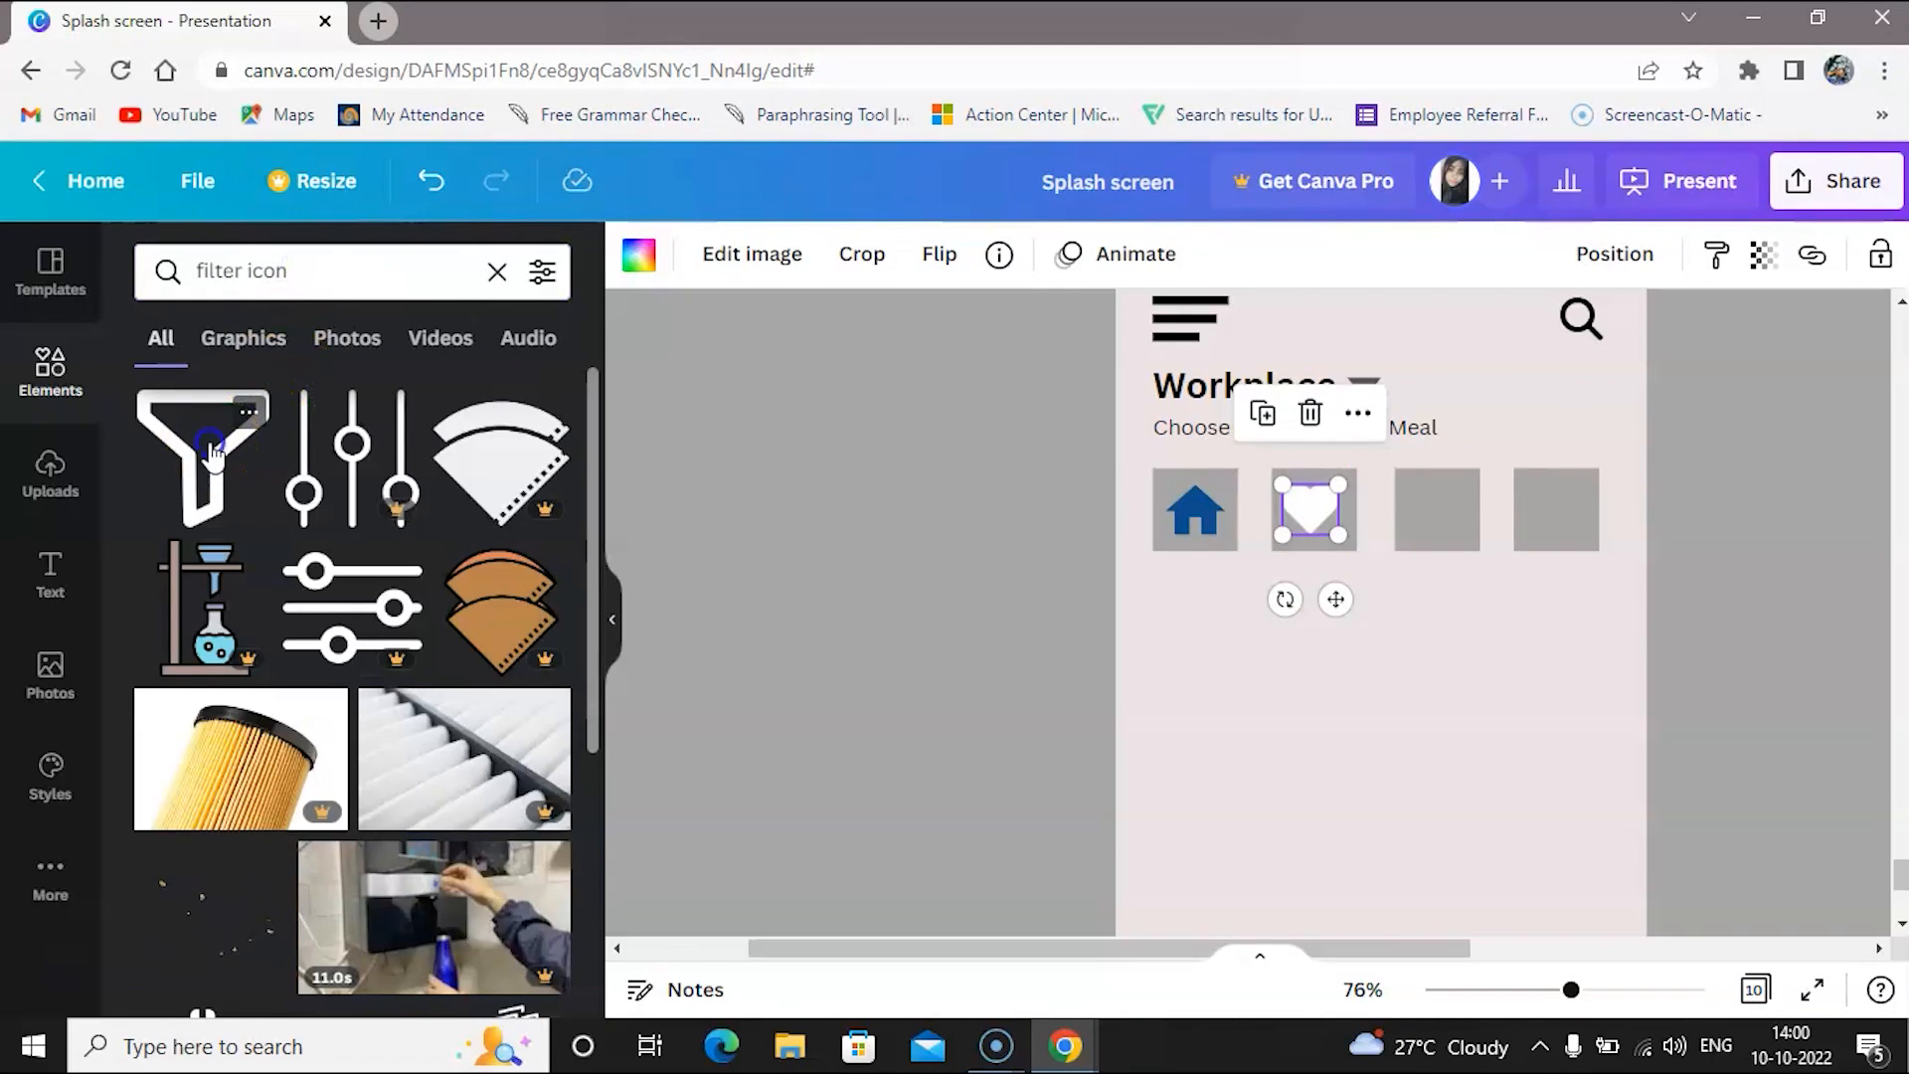
left_click(212, 450)
left_click_drag(1715, 906, 1441, 513)
Search the elements for "kart icon" and place the yellow shopping cart, shrunk to fit, inside the fourth grey square
left_click(492, 284)
left_click(271, 270)
type("kart")
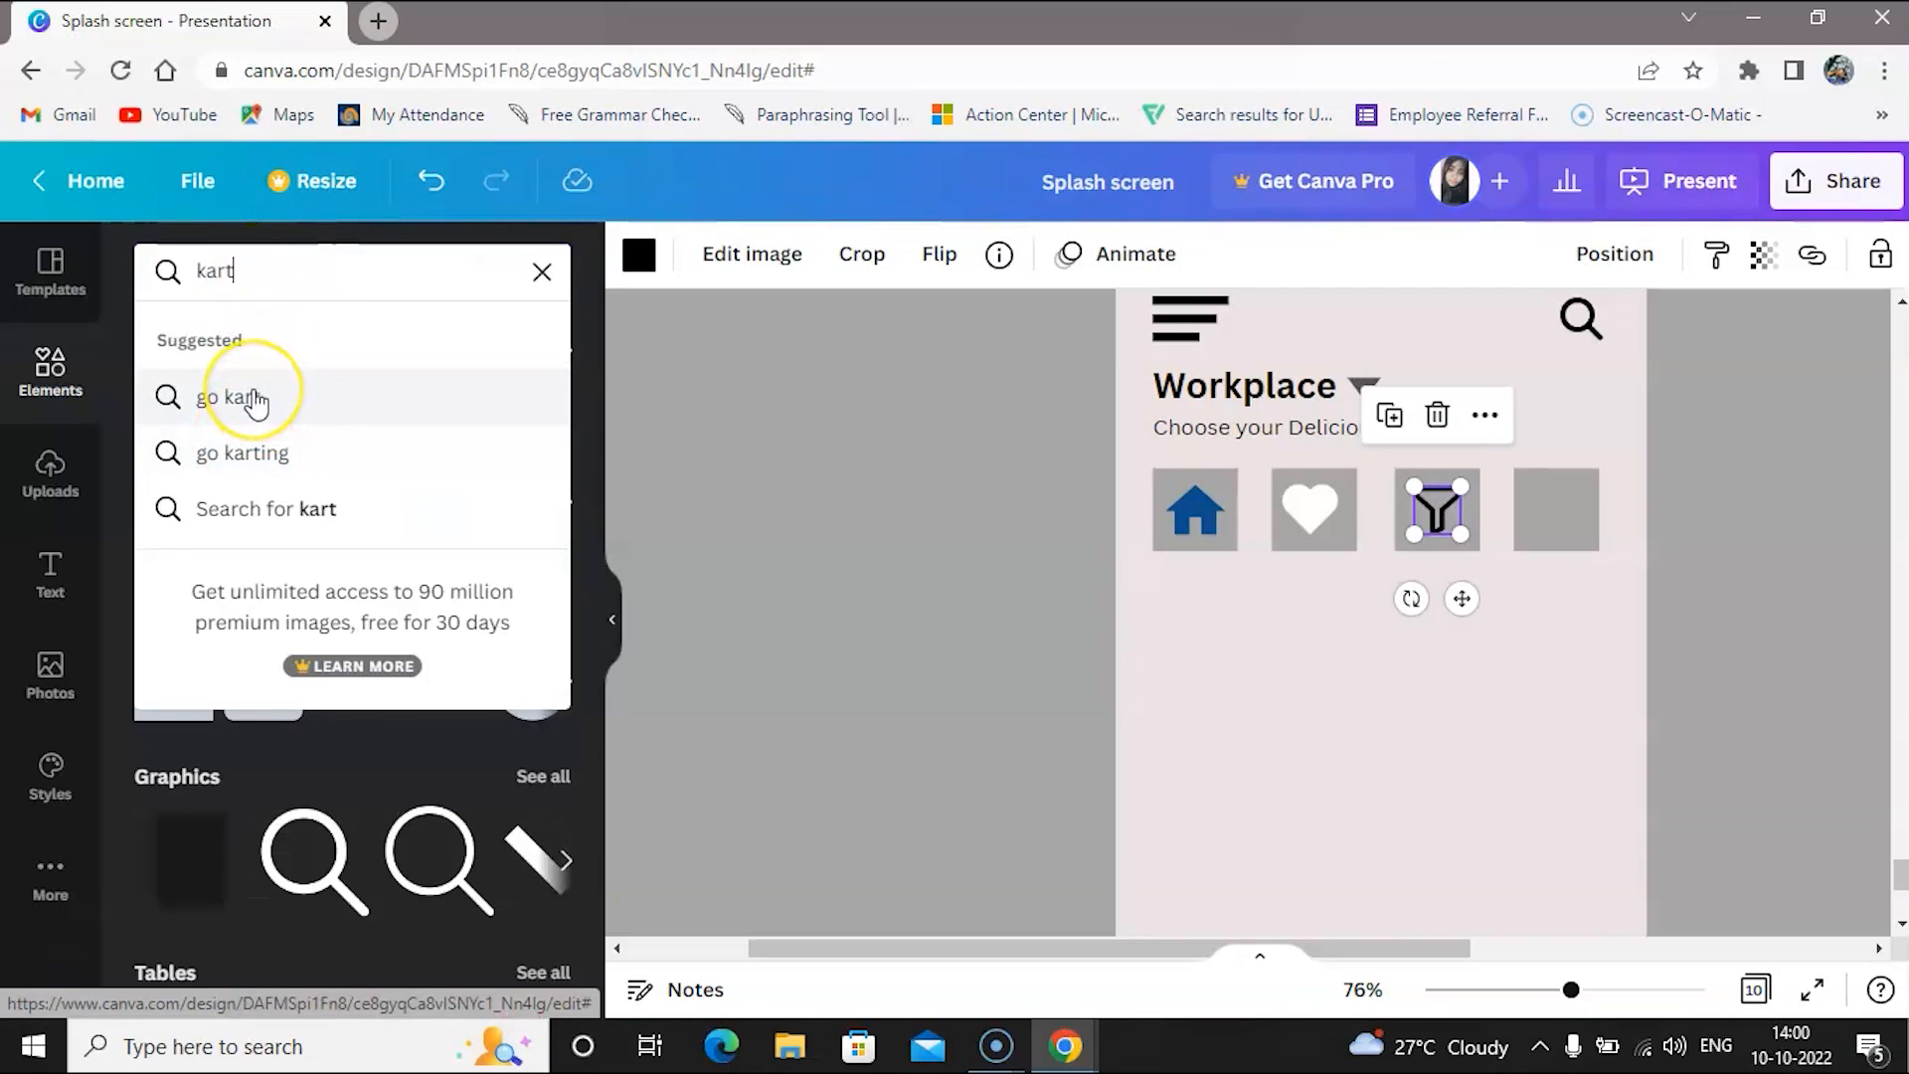
type(" icon")
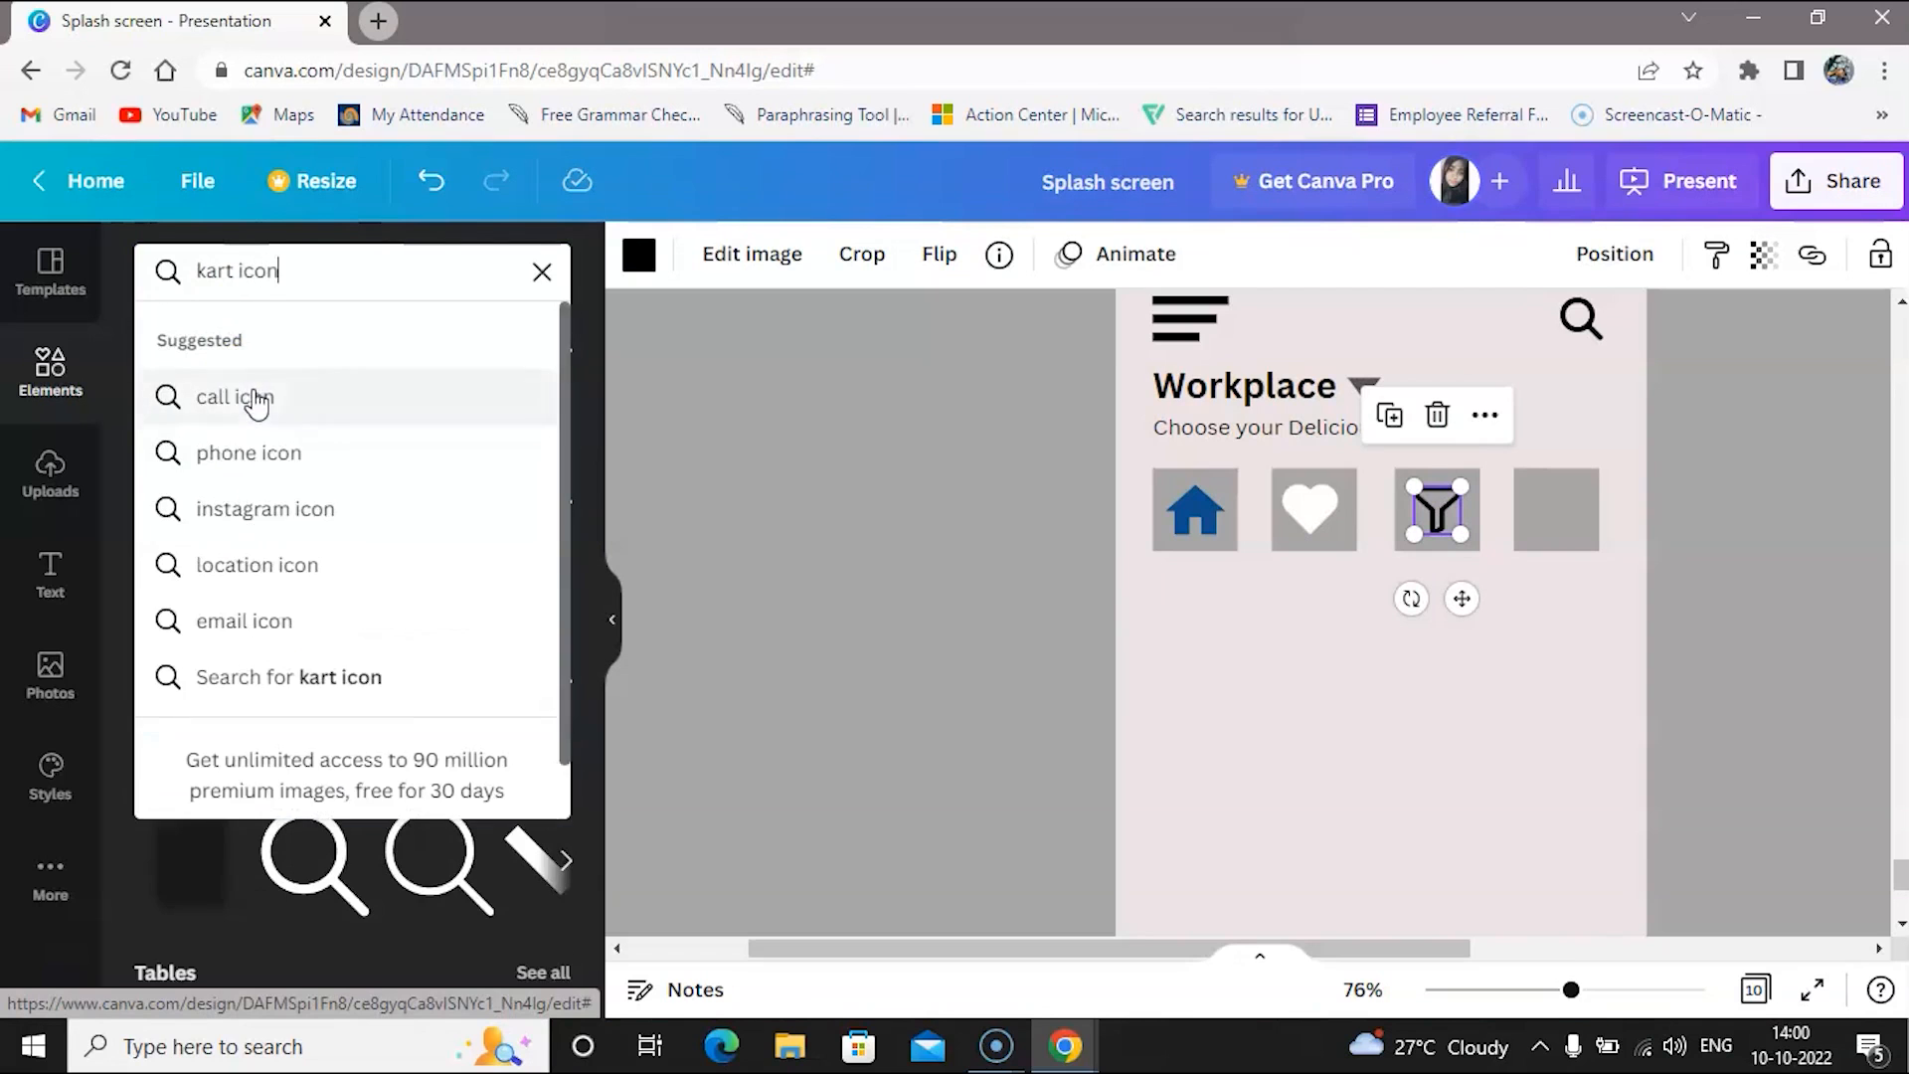
key("Return")
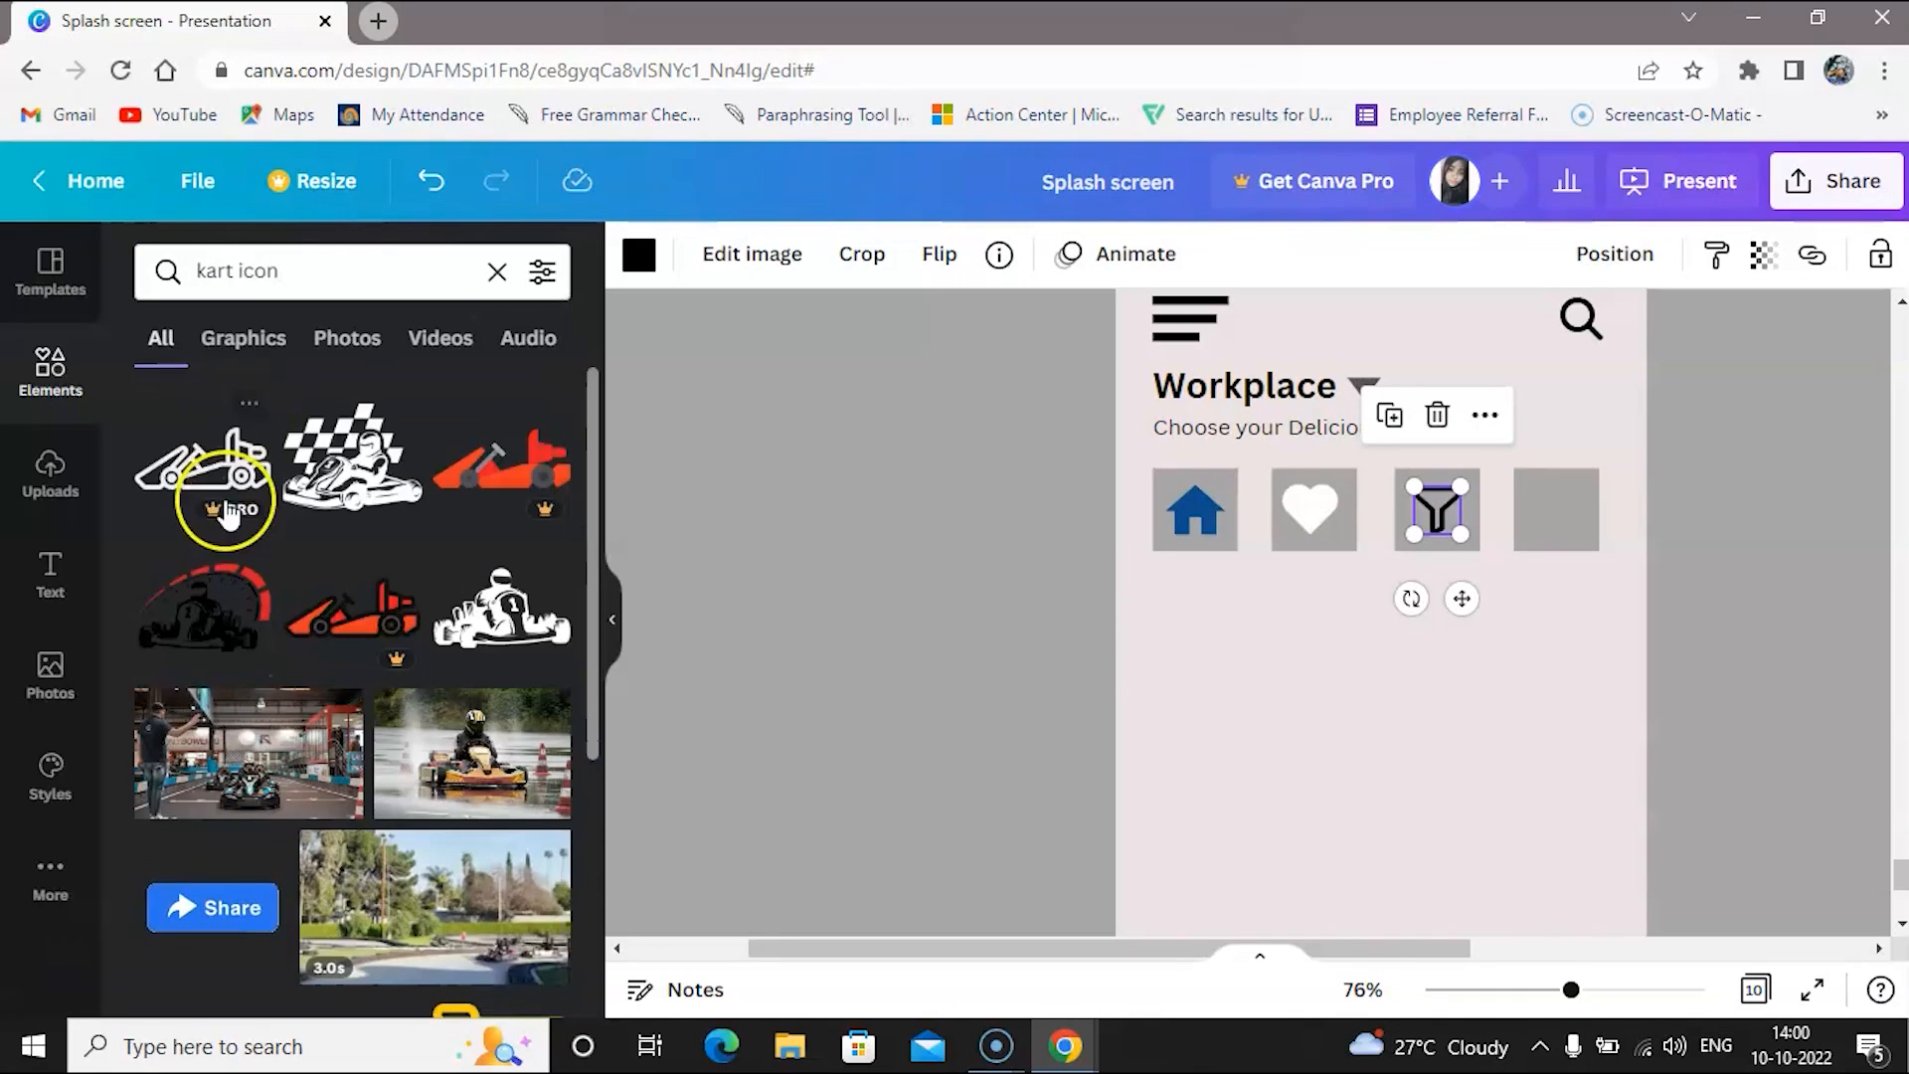
scroll(358, 597, "down", 3)
scroll(358, 597, "down", 2)
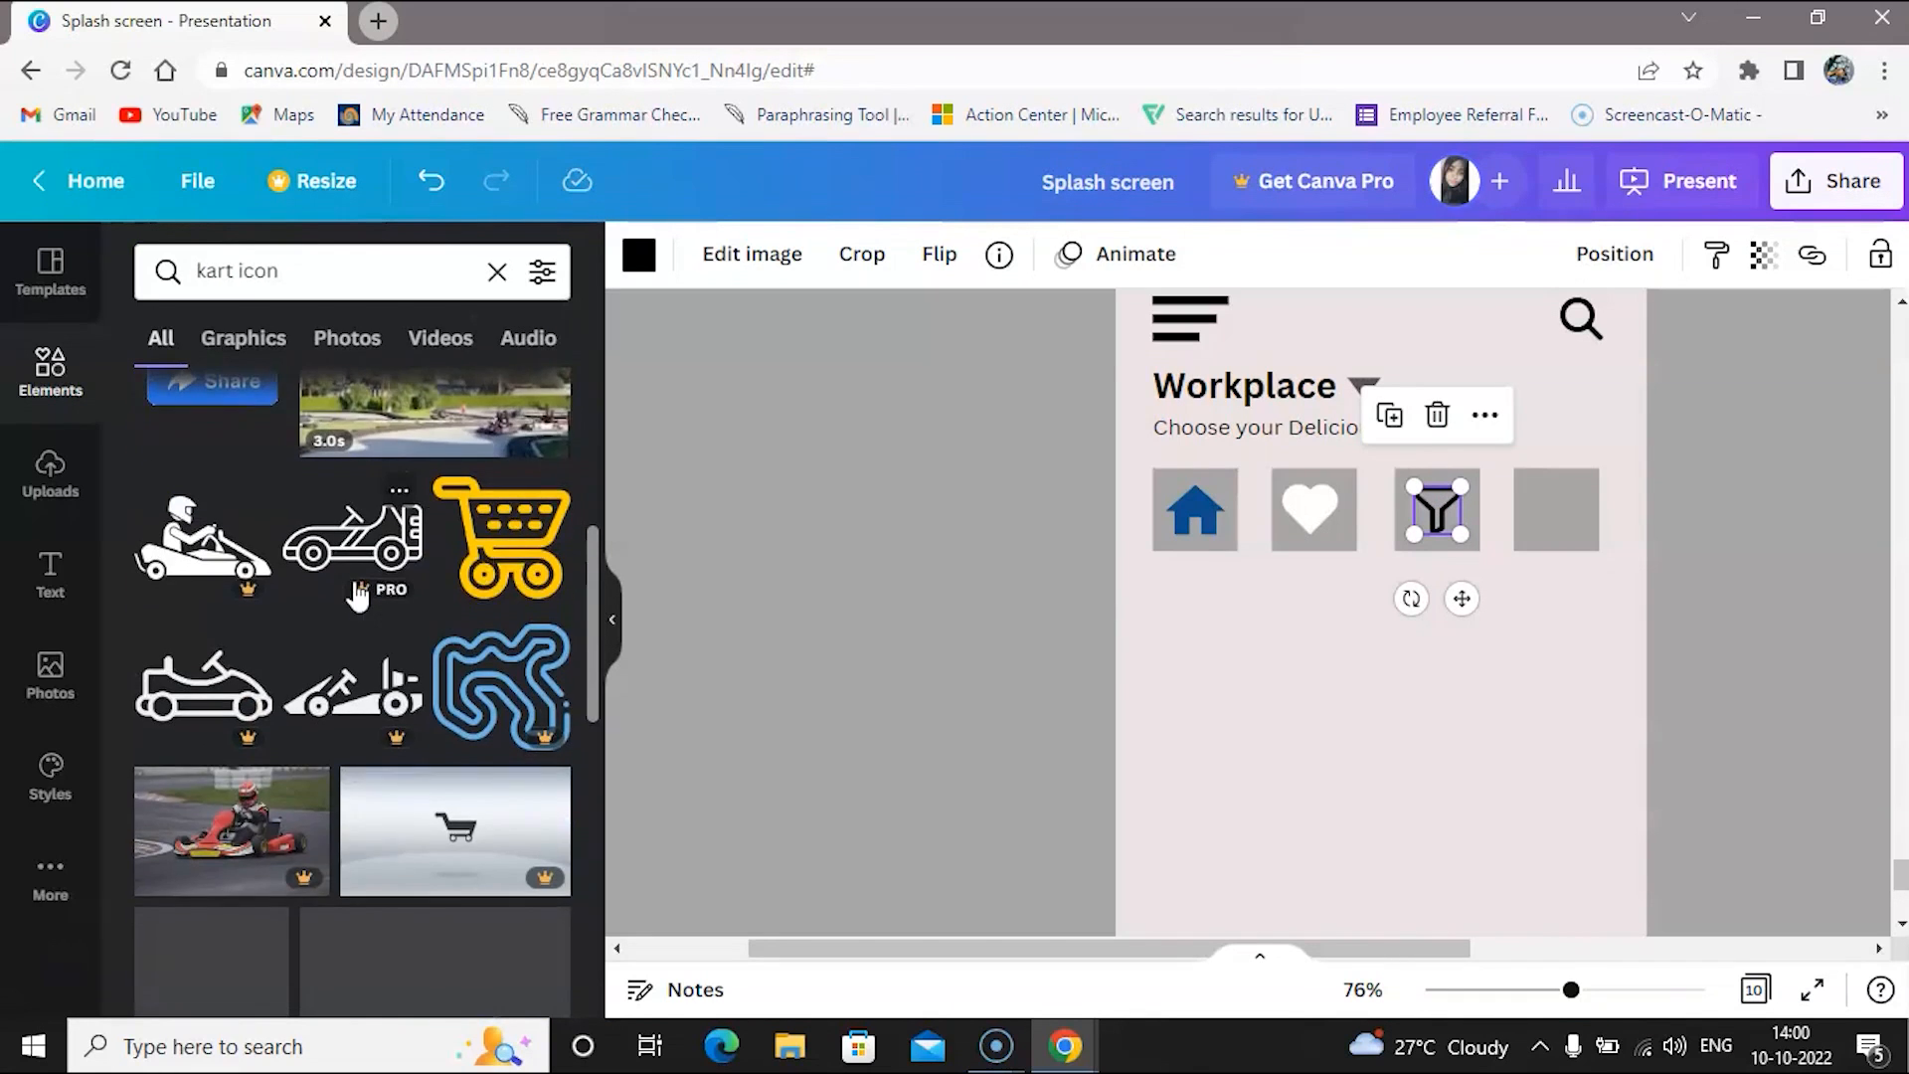
left_click(477, 567)
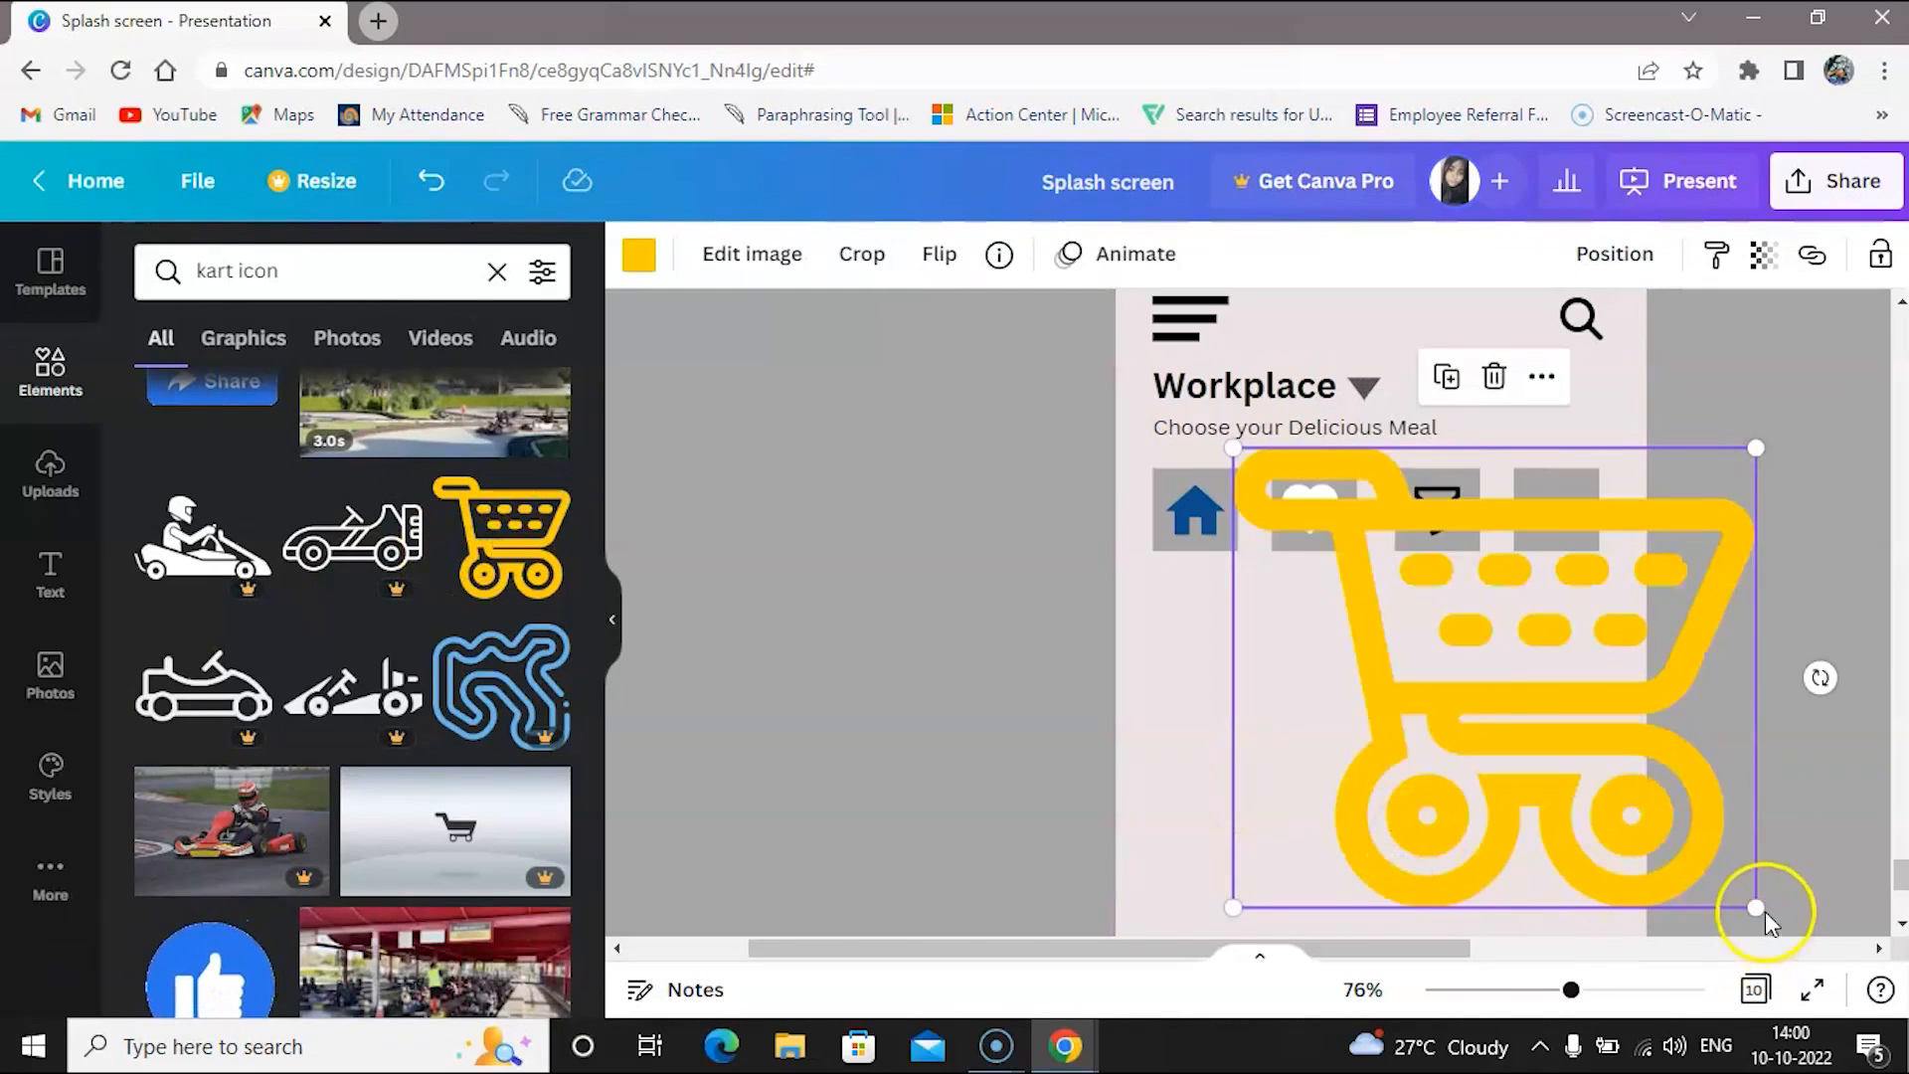
left_click_drag(1756, 907, 1583, 535)
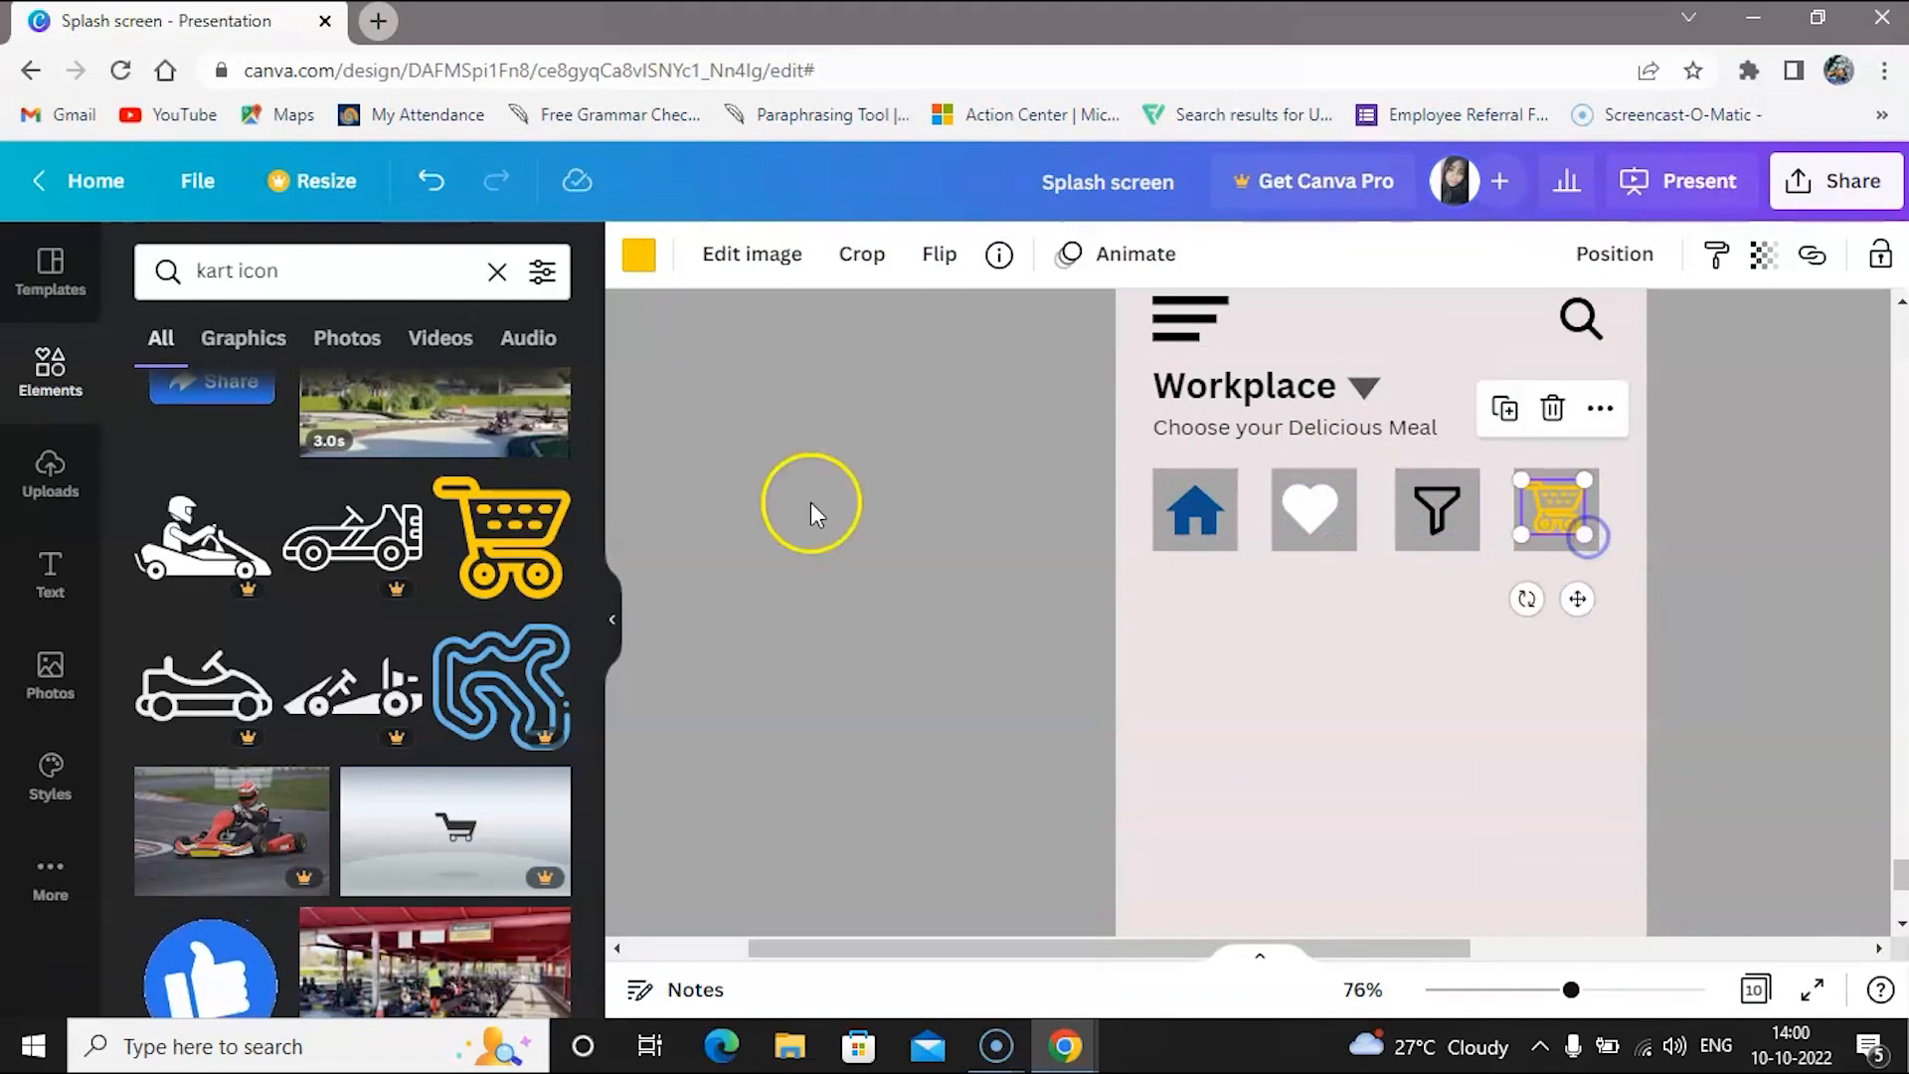
Recolour the square behind the house icon with the lighter green document colour
left_click(610, 615)
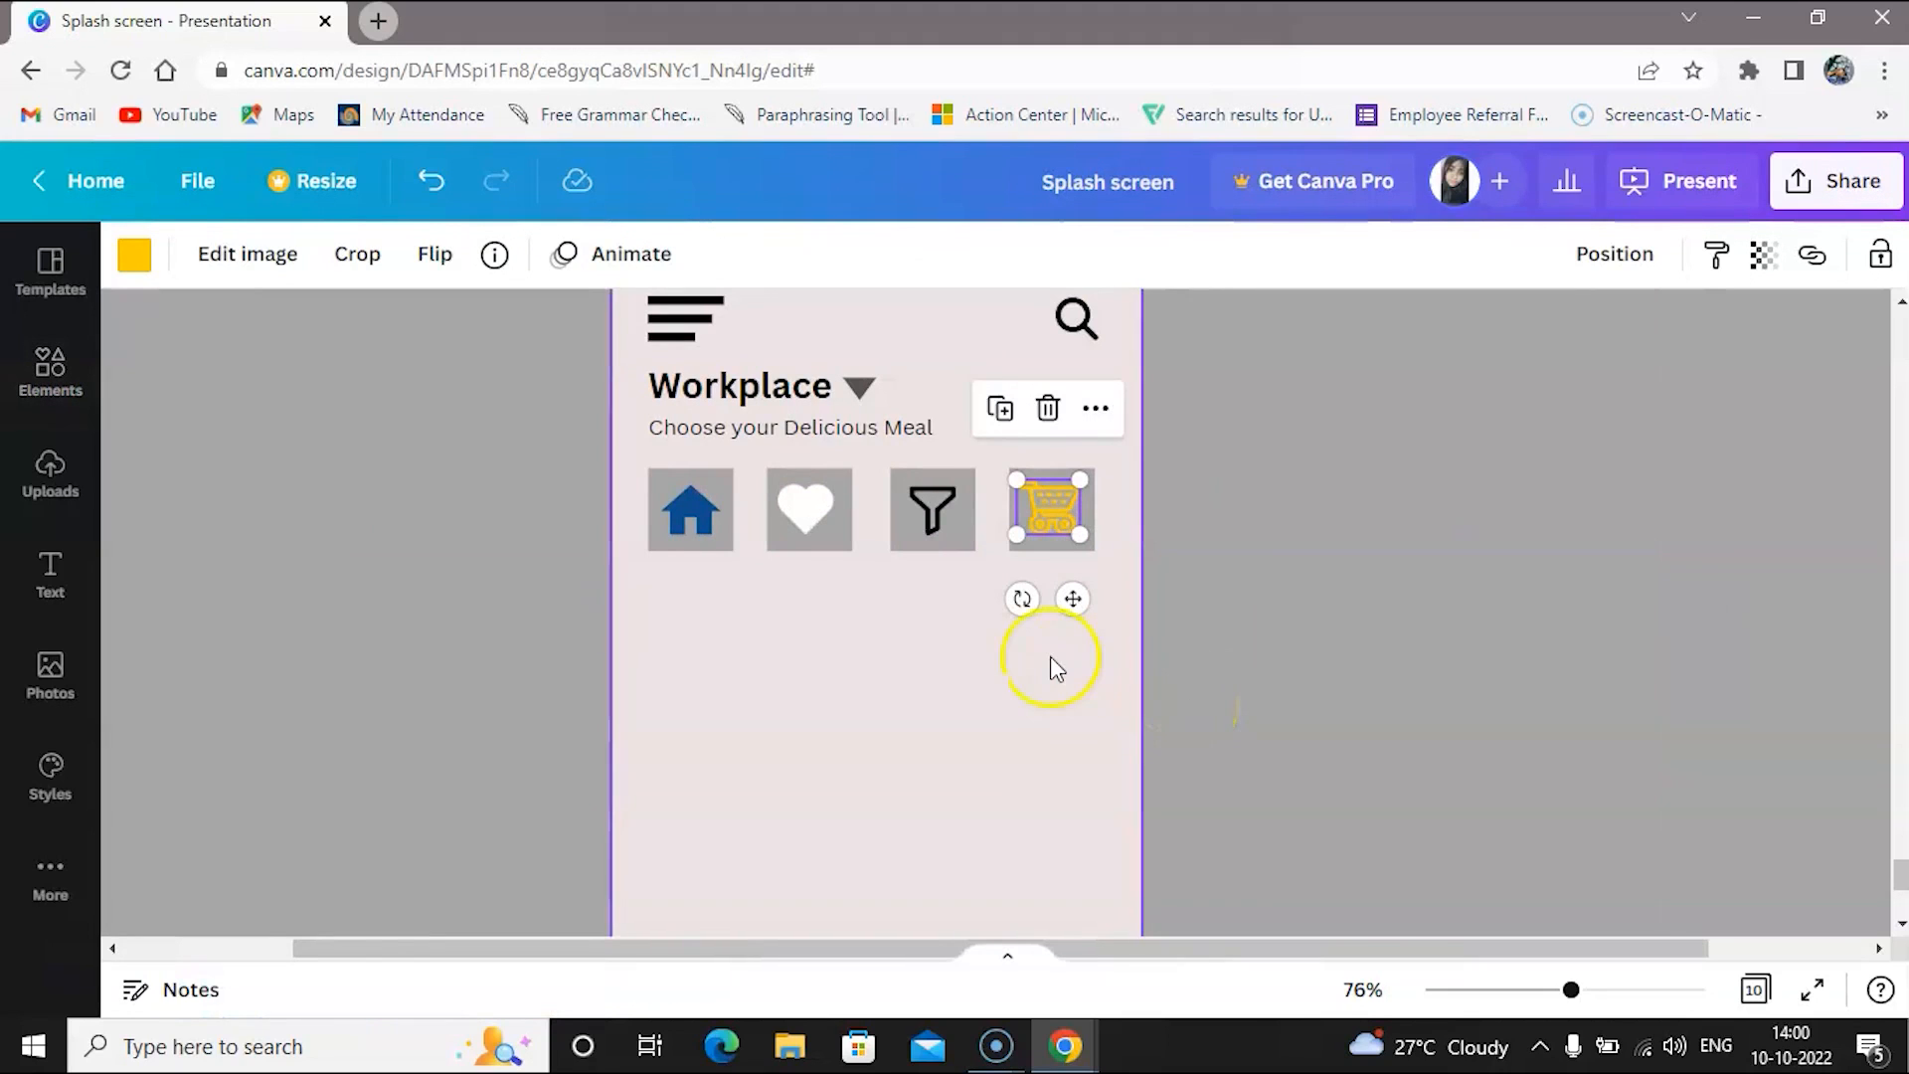
scroll(1050, 656, "up", 3)
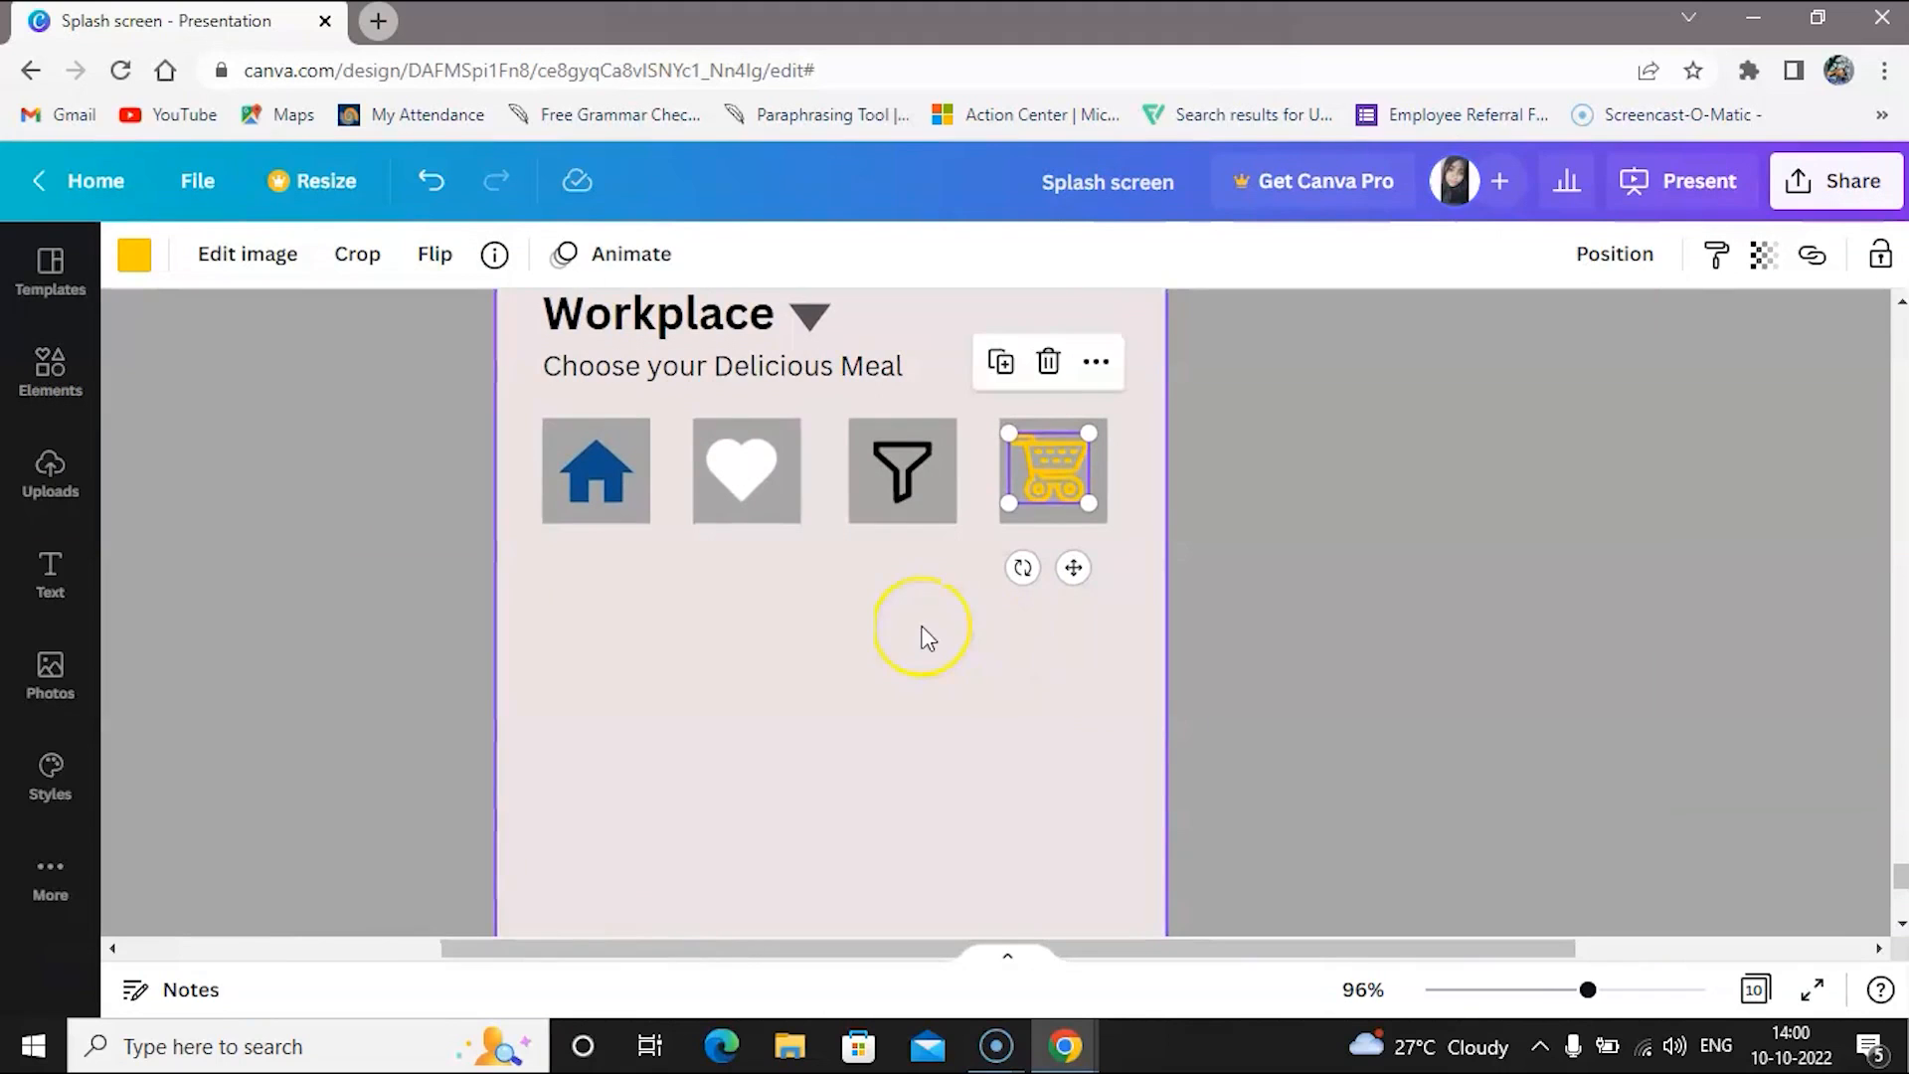
scroll(922, 627, "left", 1)
scroll(922, 628, "up", 1)
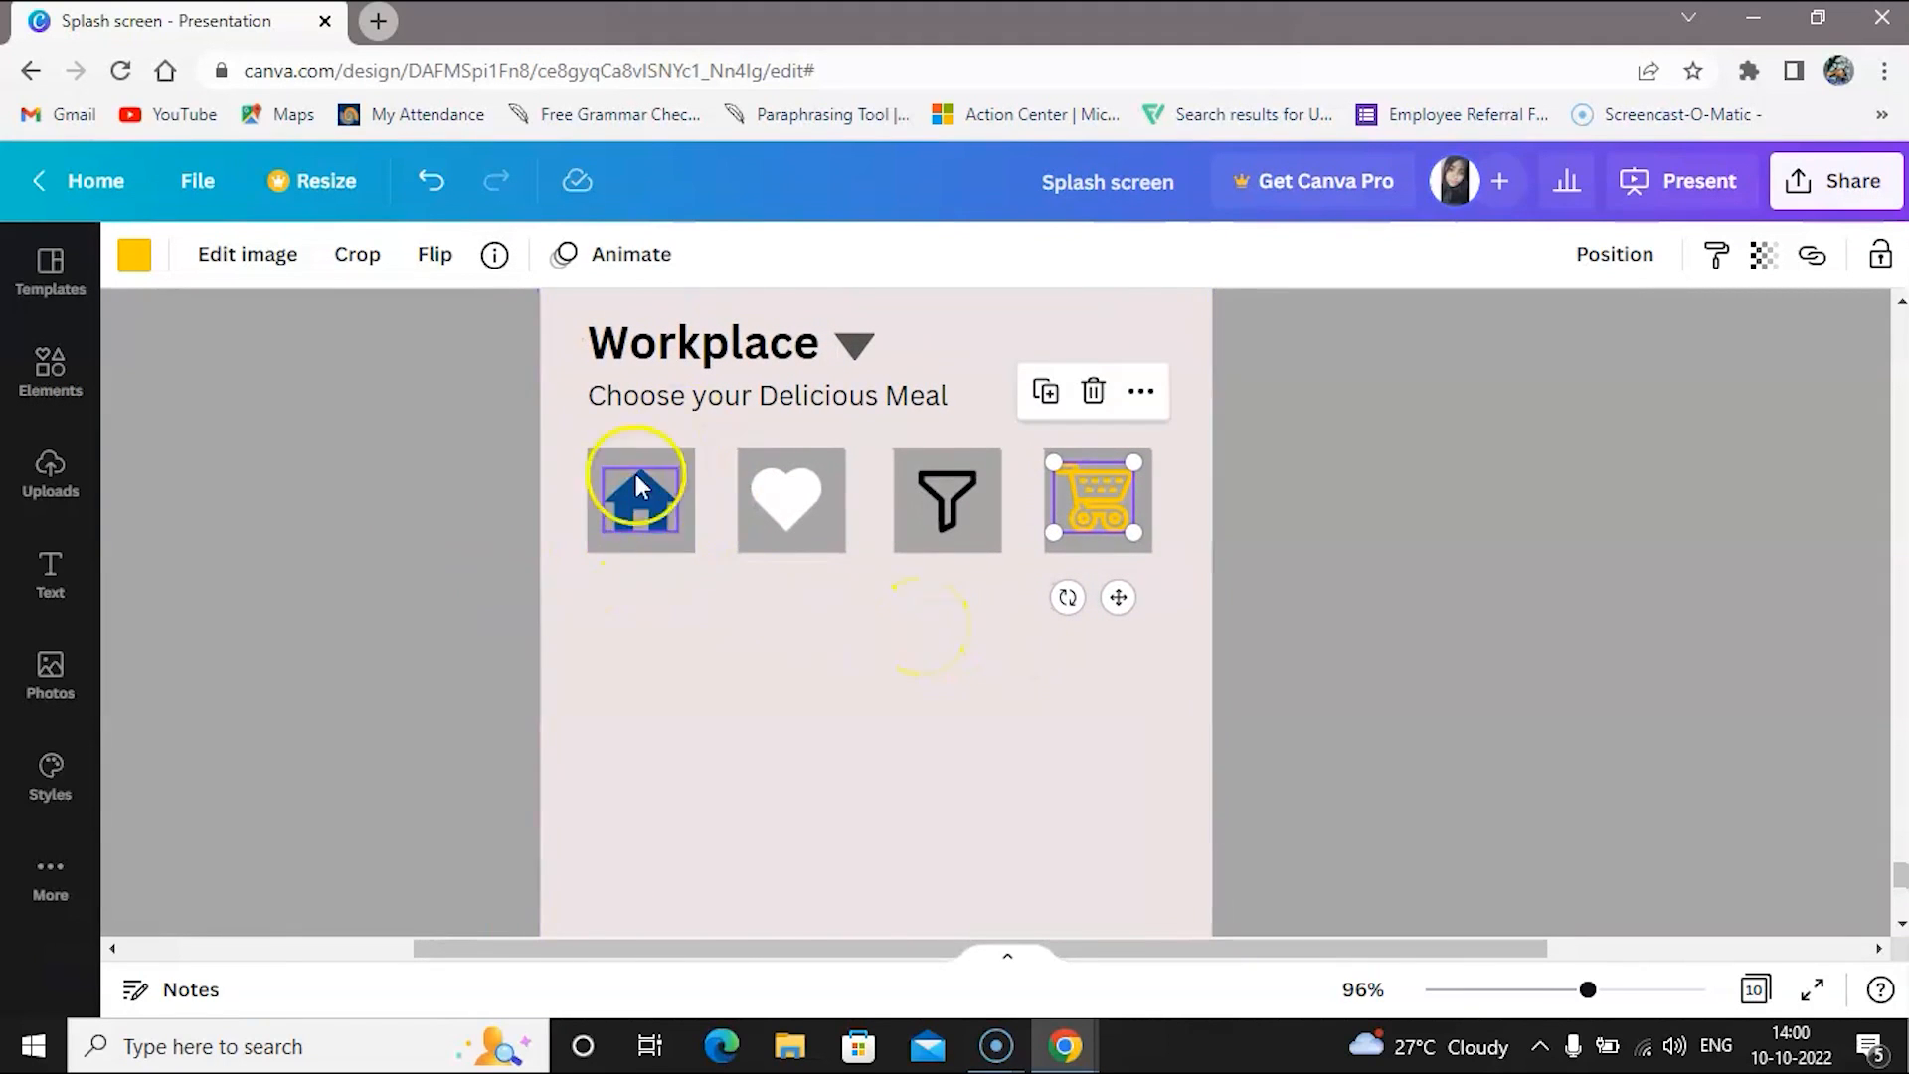
left_click(634, 515)
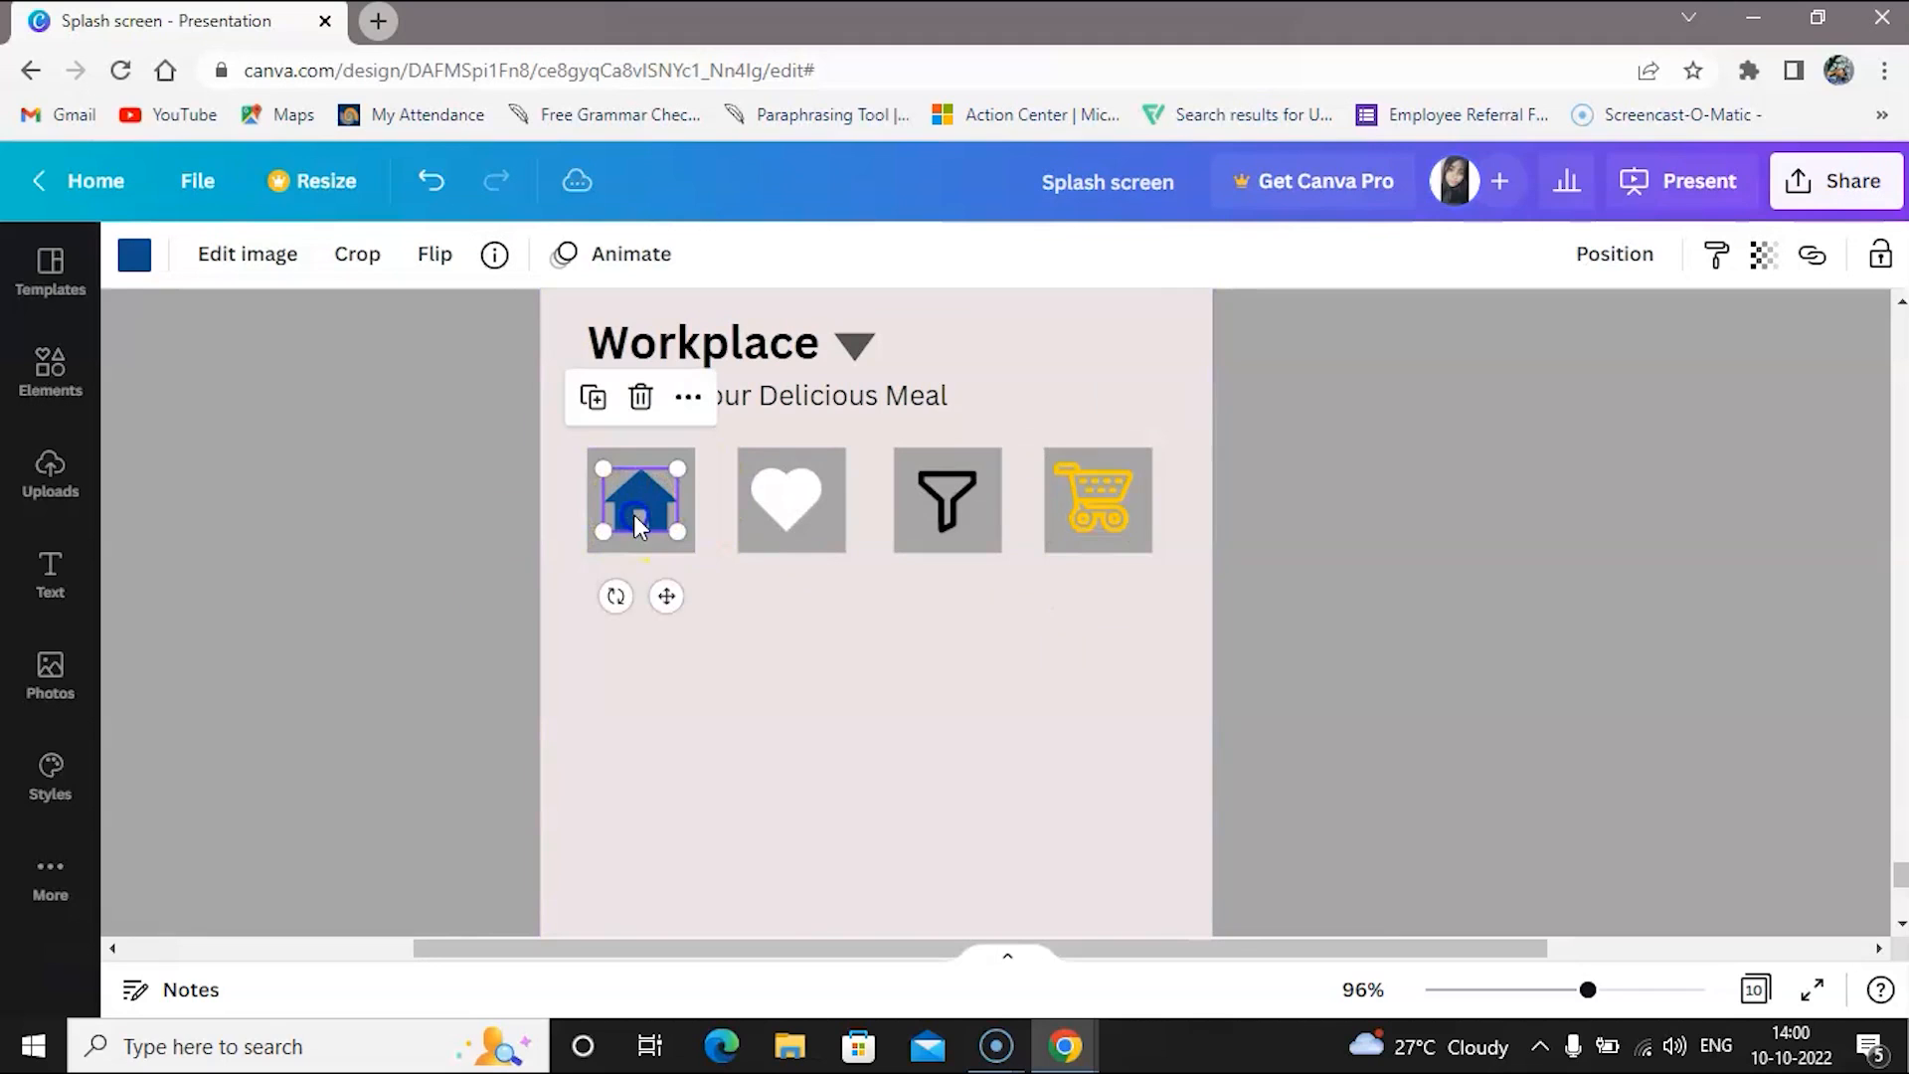
left_click(695, 500)
left_click(285, 250)
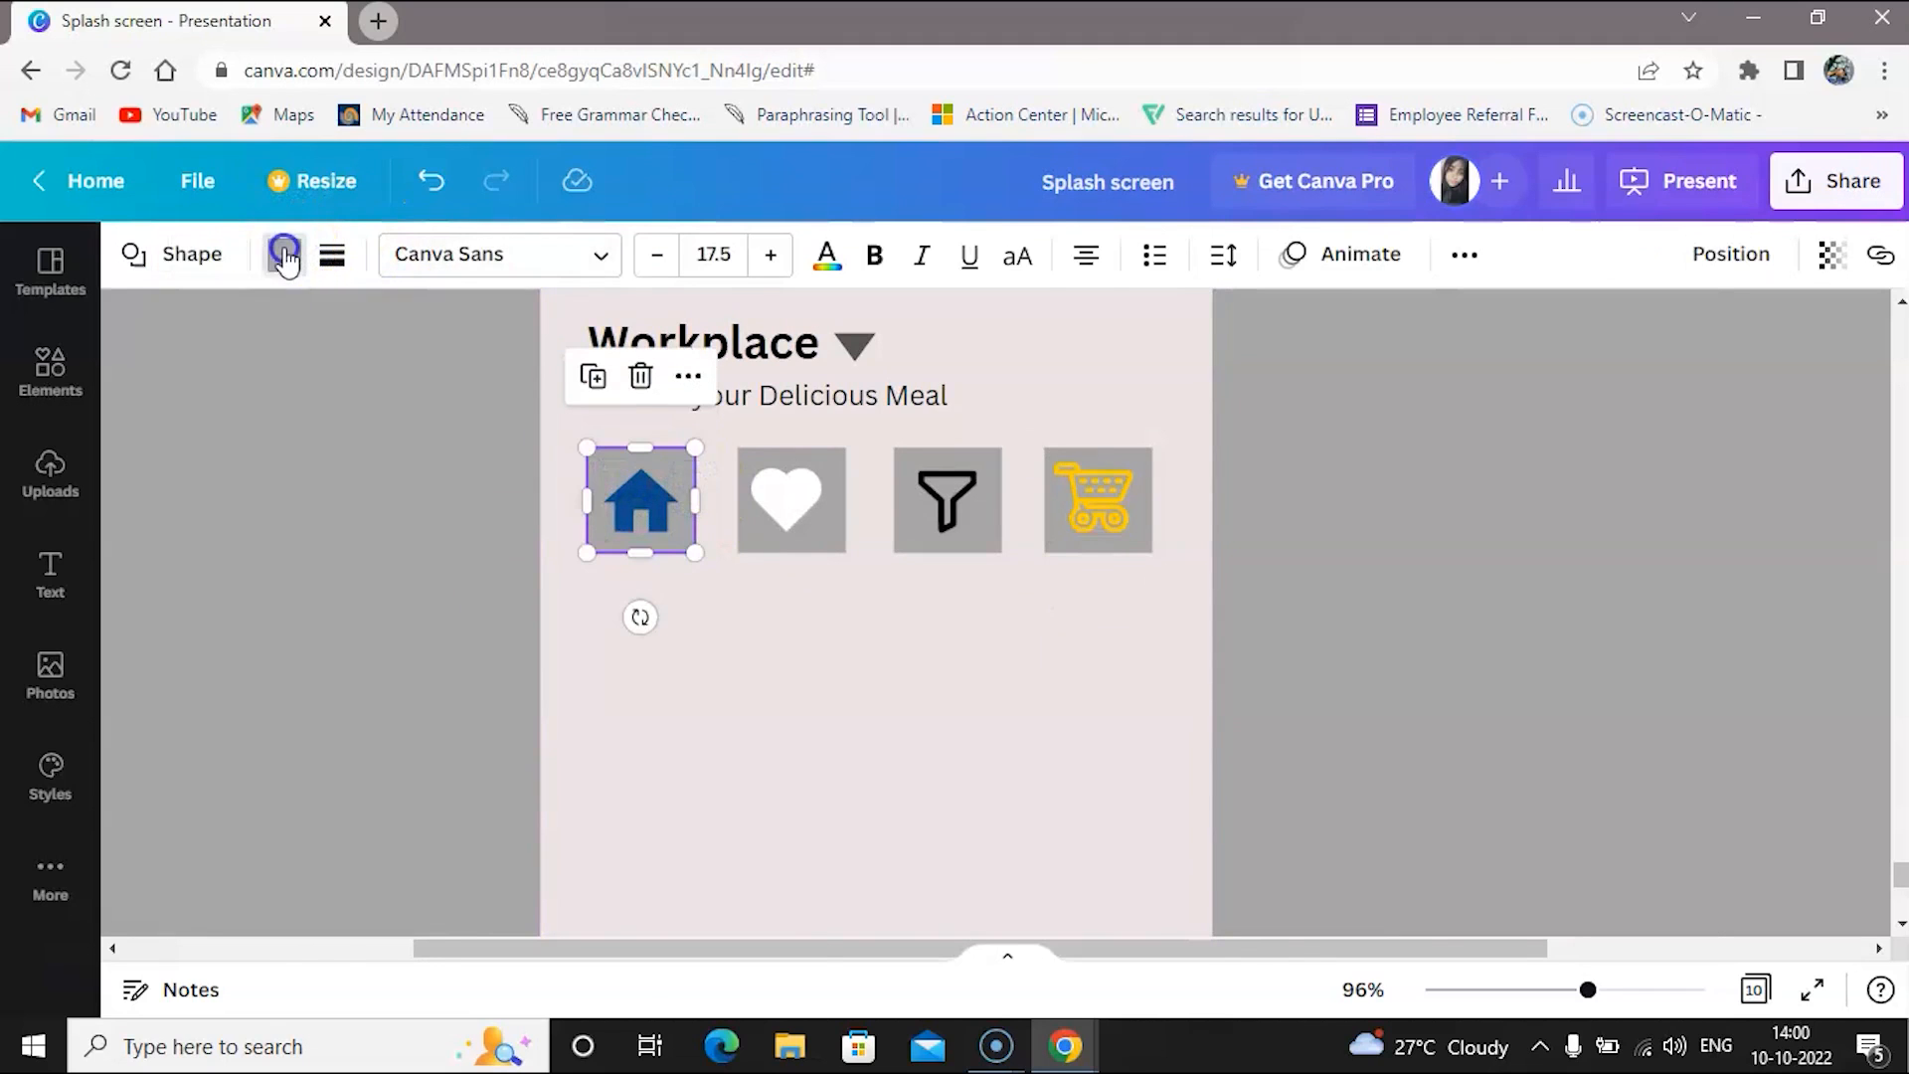
left_click(331, 480)
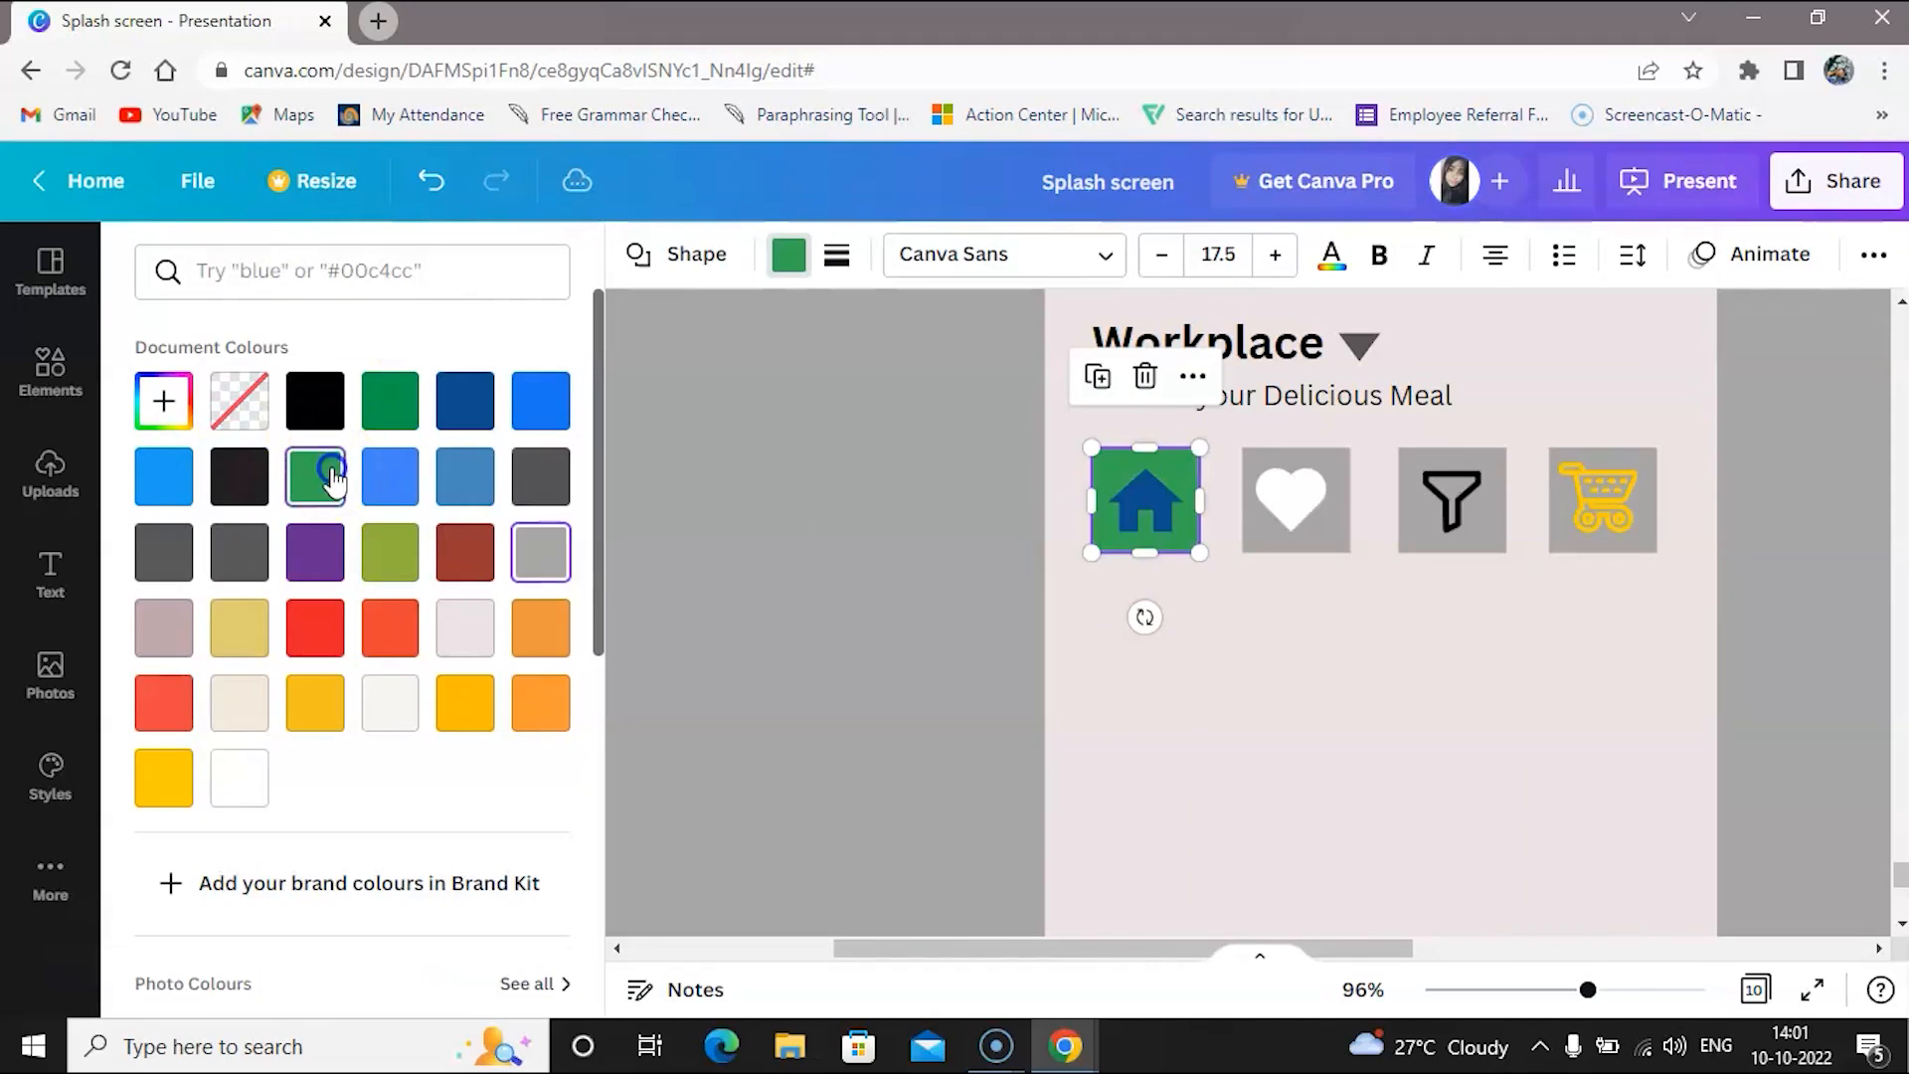
Centre the heart icon in its grey square and recolour it with the pale pink document colour that matches the page
left_click(1313, 503)
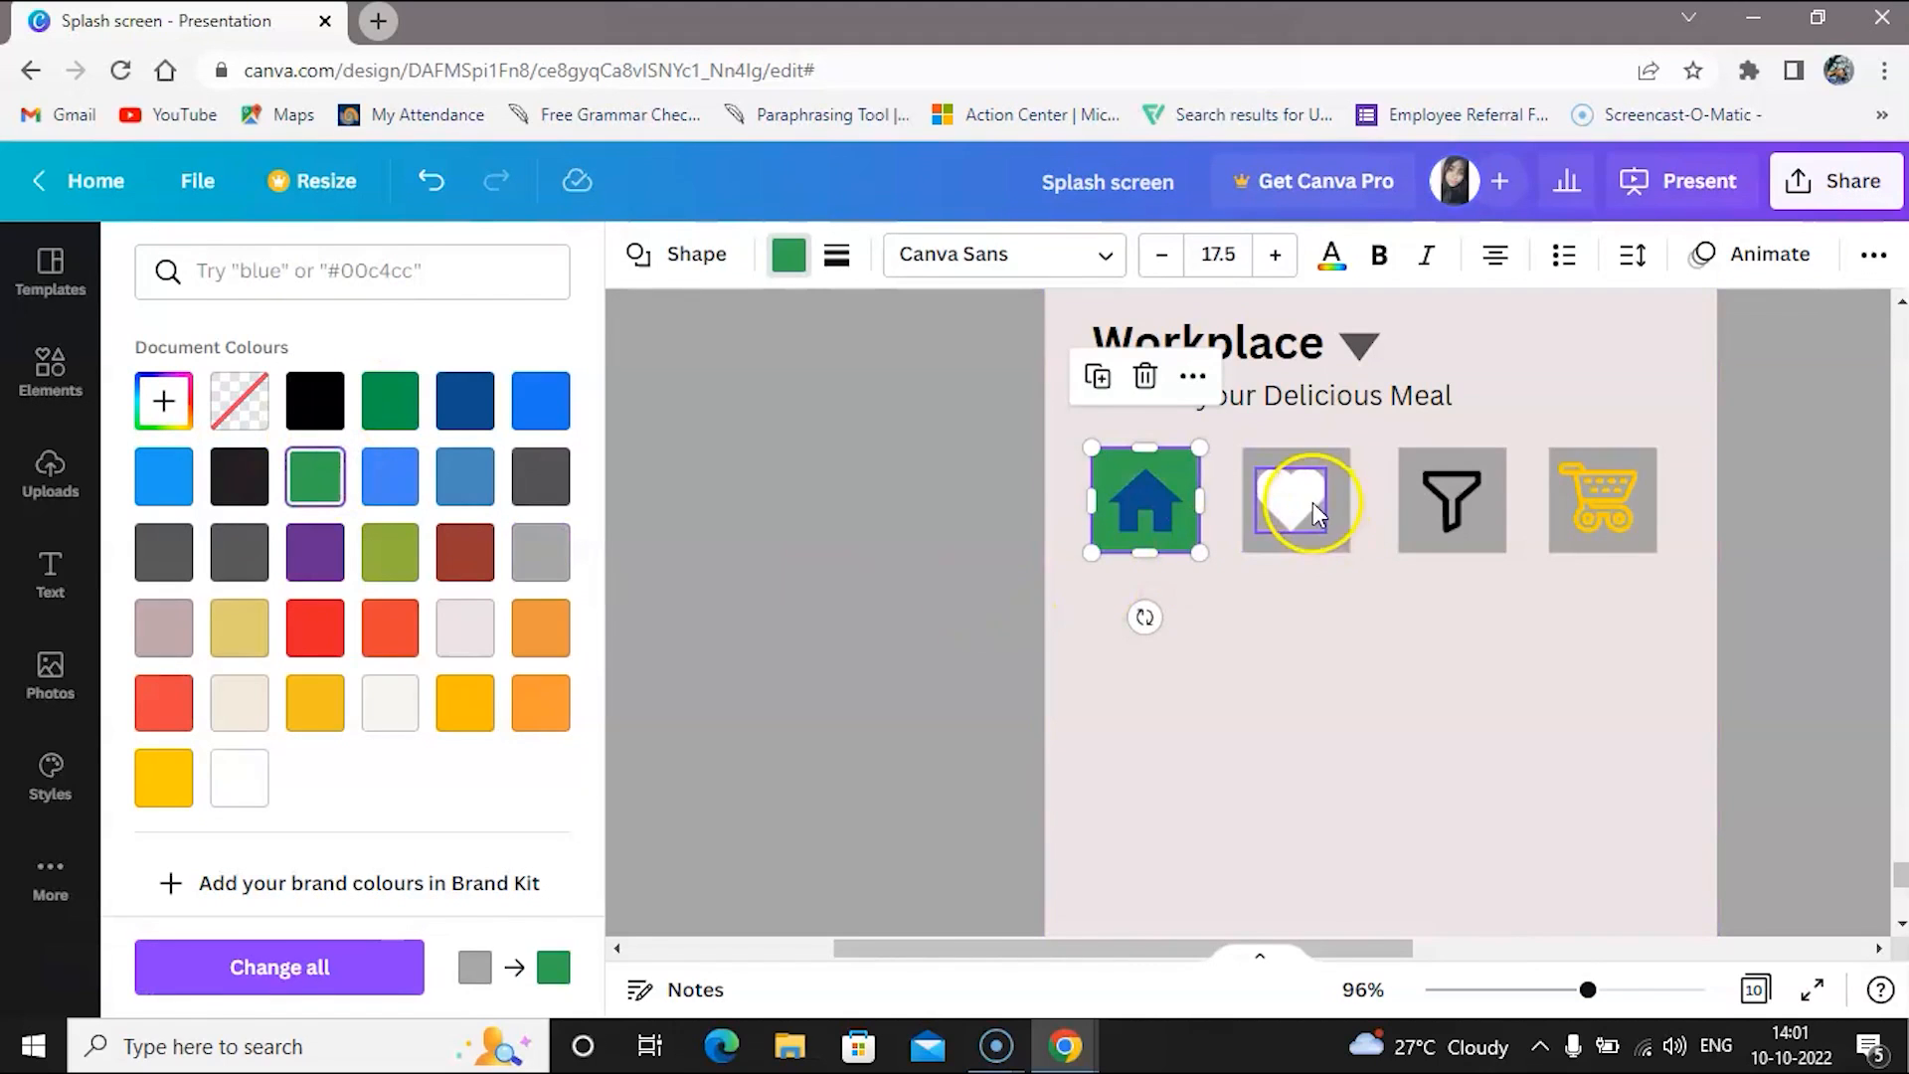
left_click_drag(1316, 499, 1321, 500)
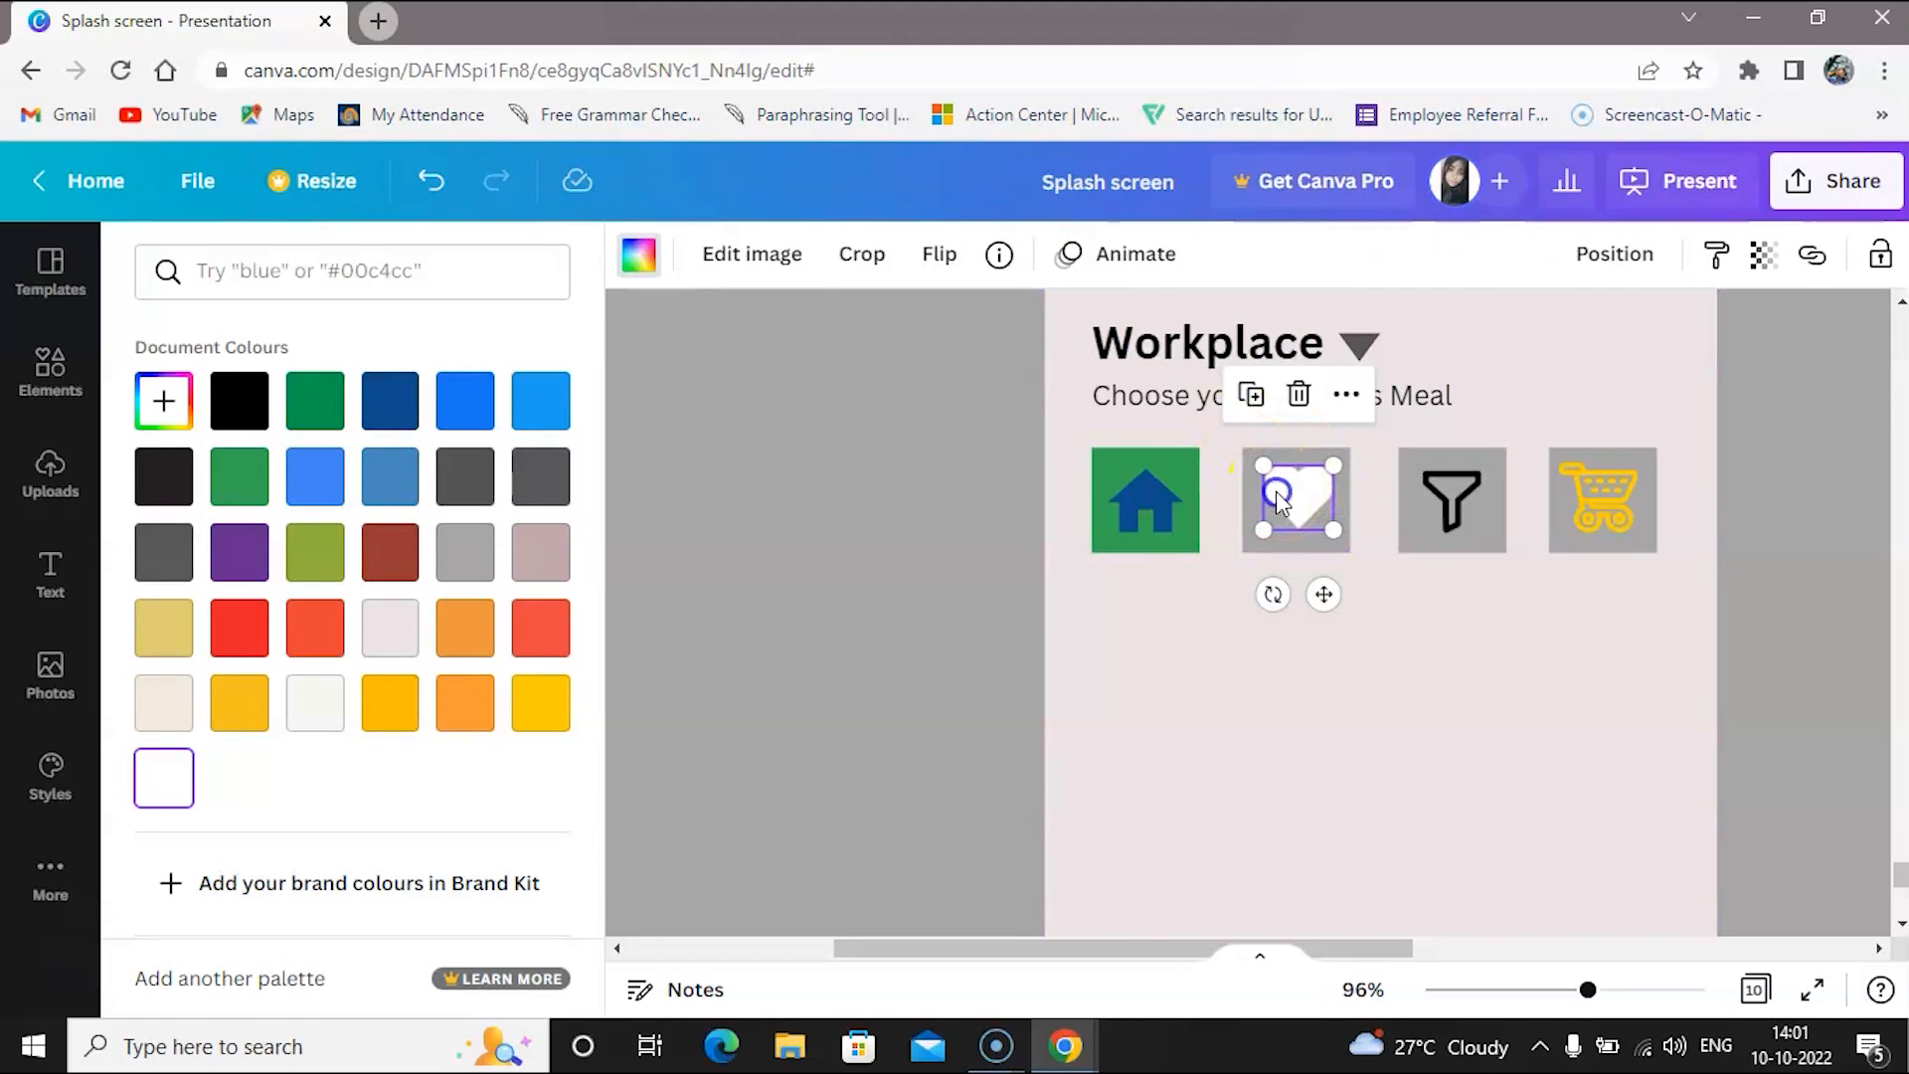
left_click(633, 258)
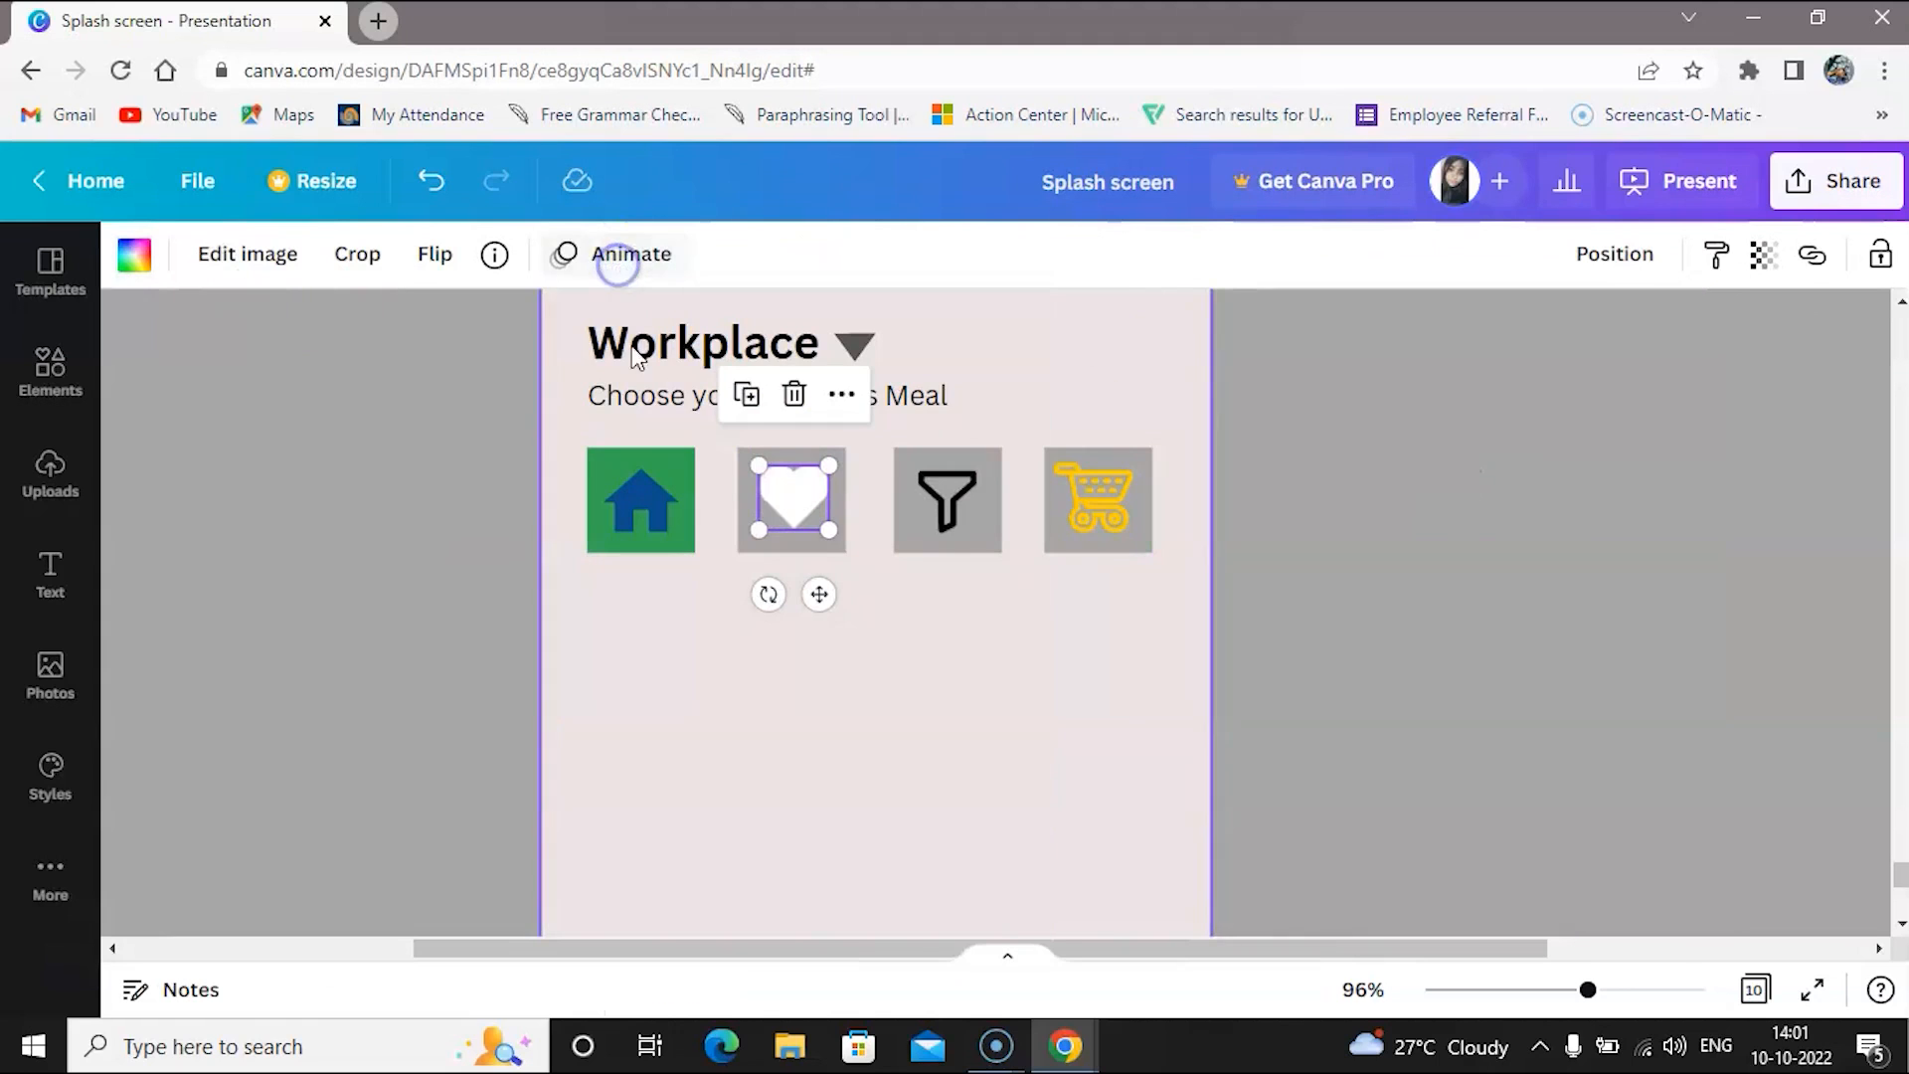
left_click(793, 497)
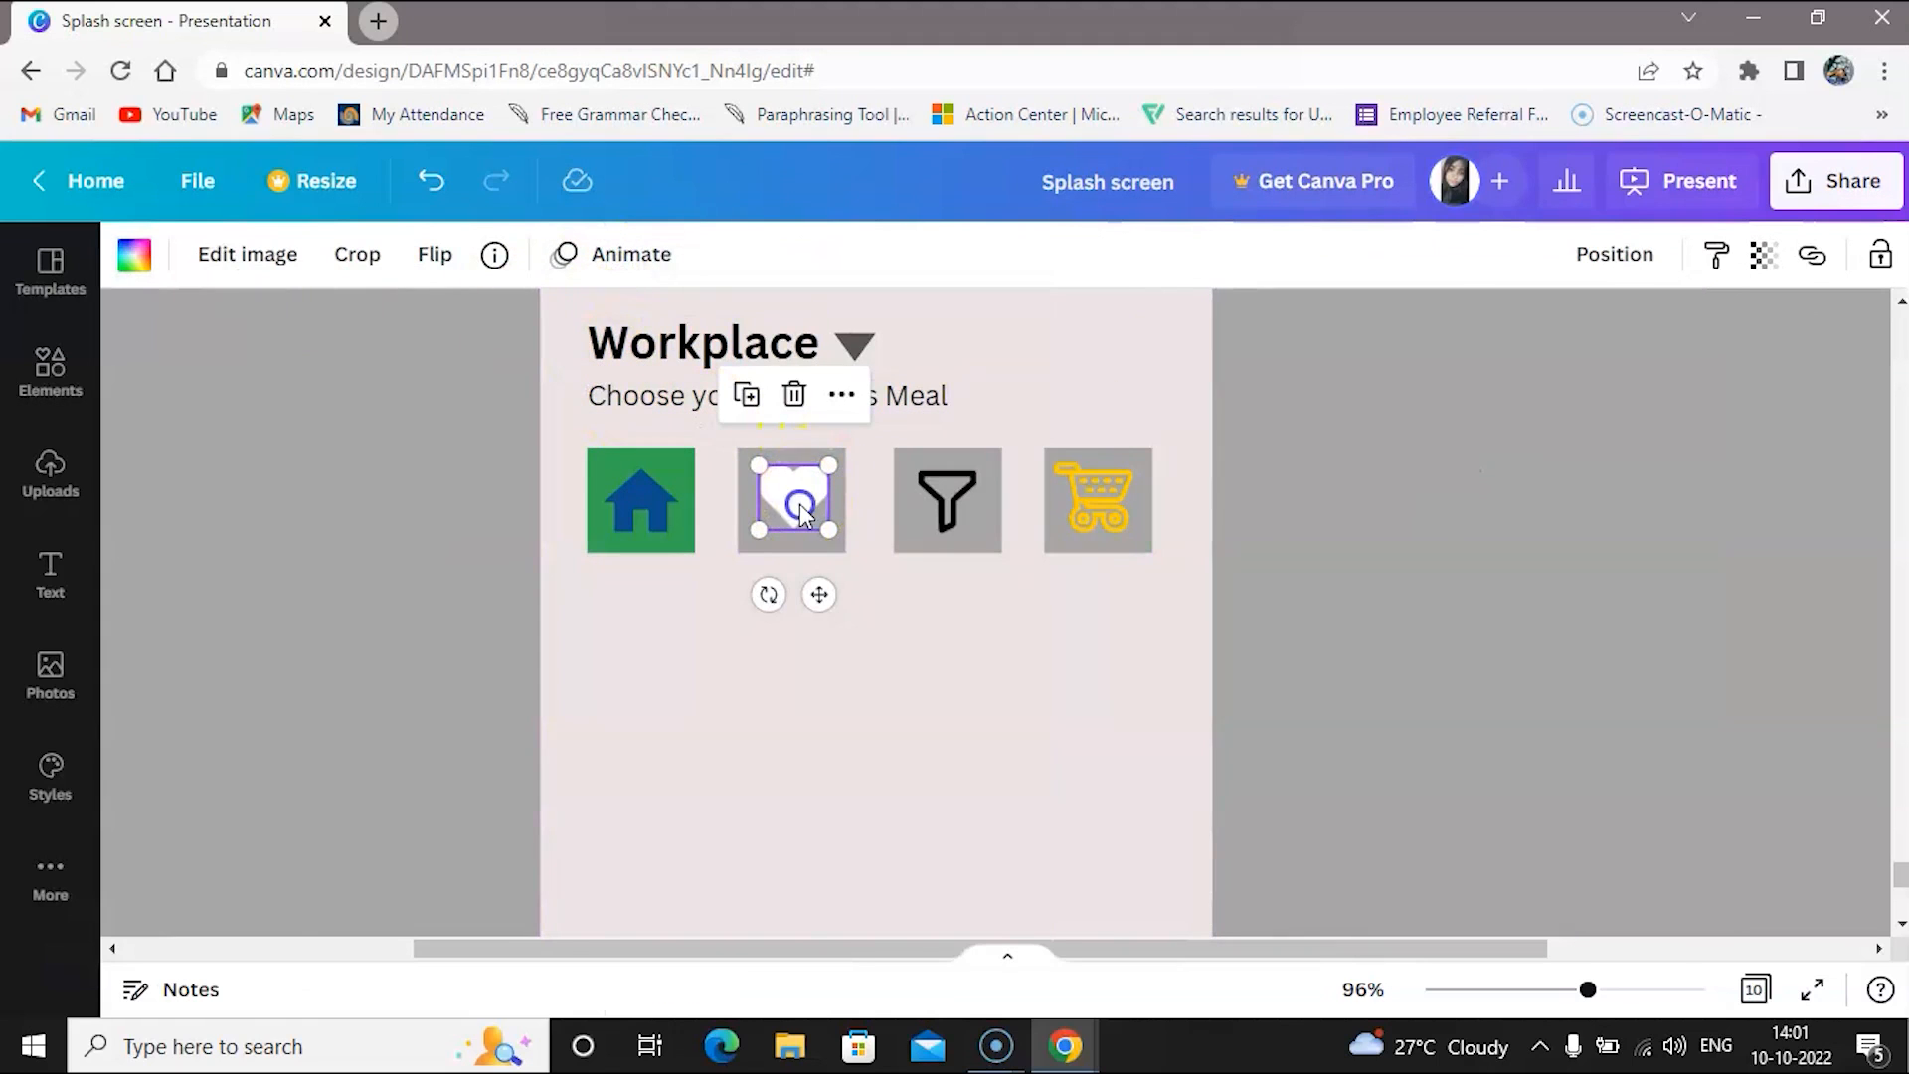
left_click(133, 257)
left_click(214, 418)
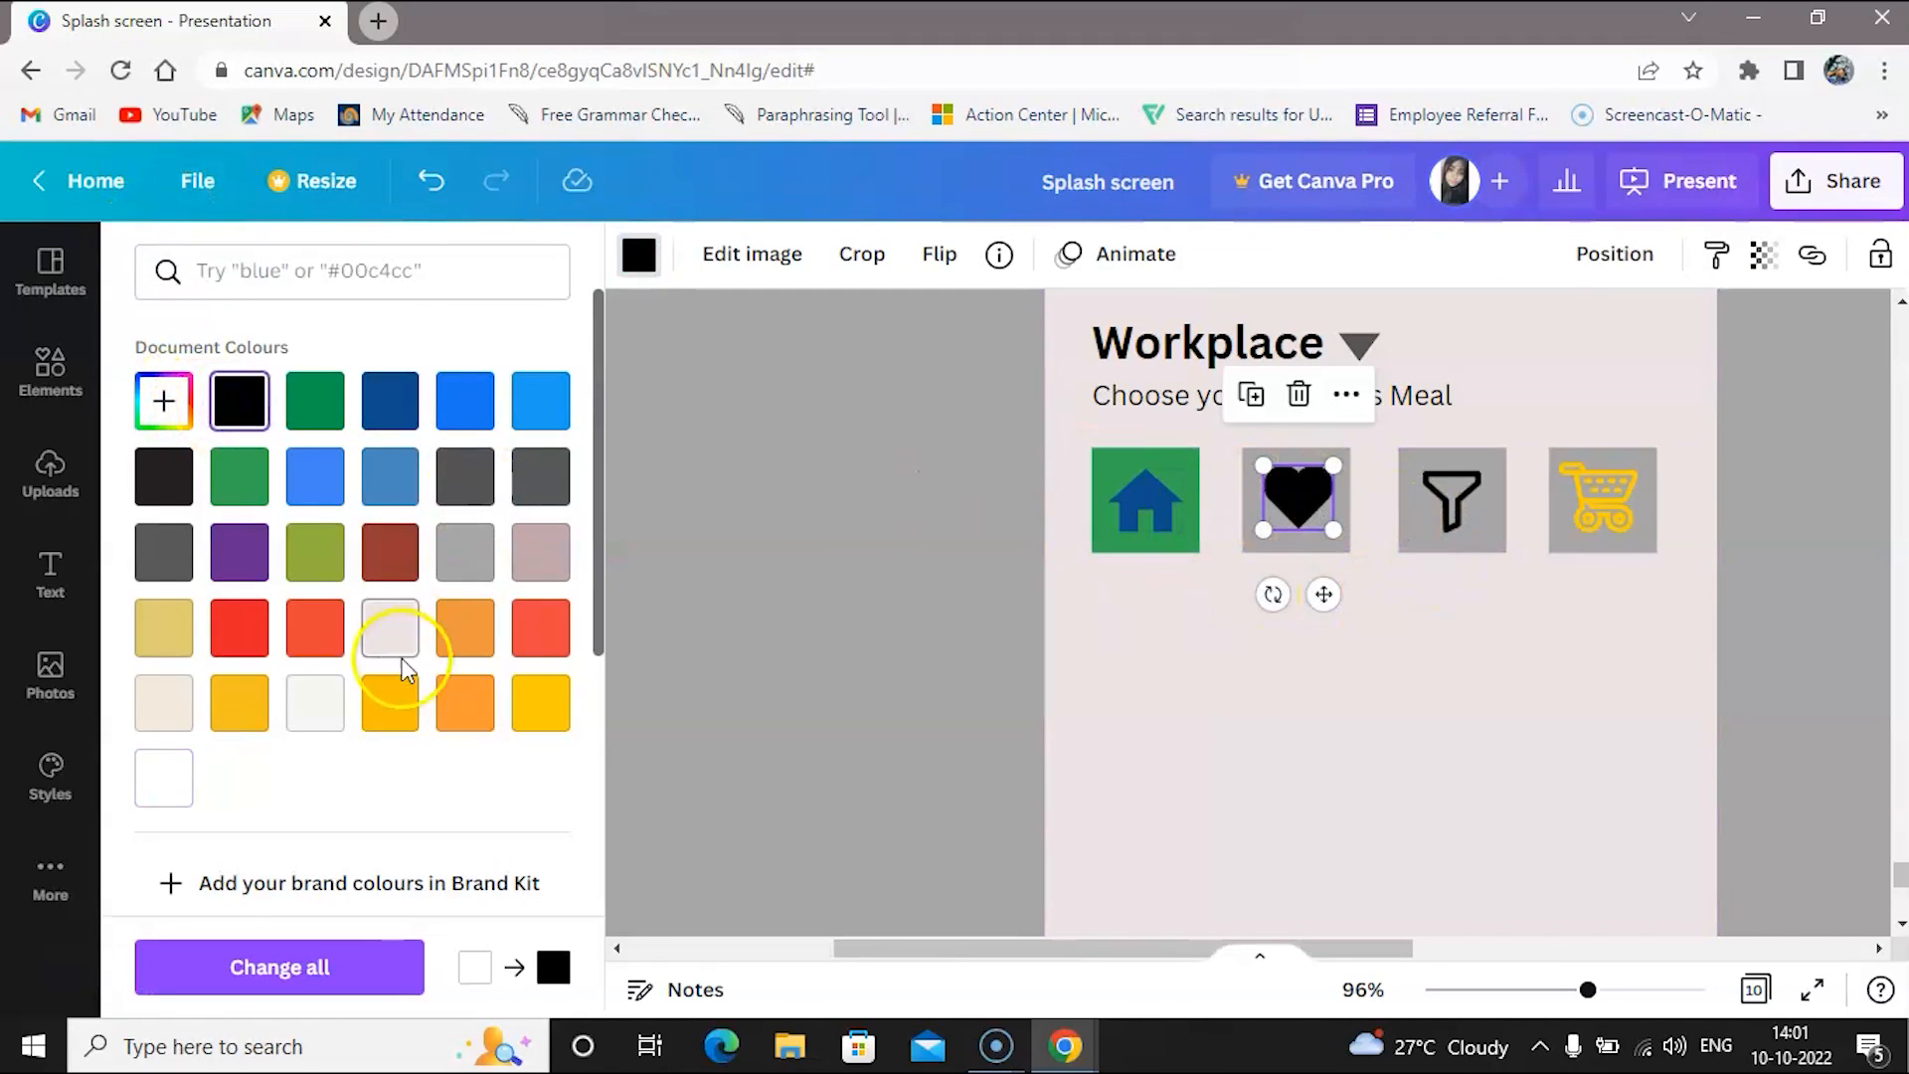
left_click(390, 626)
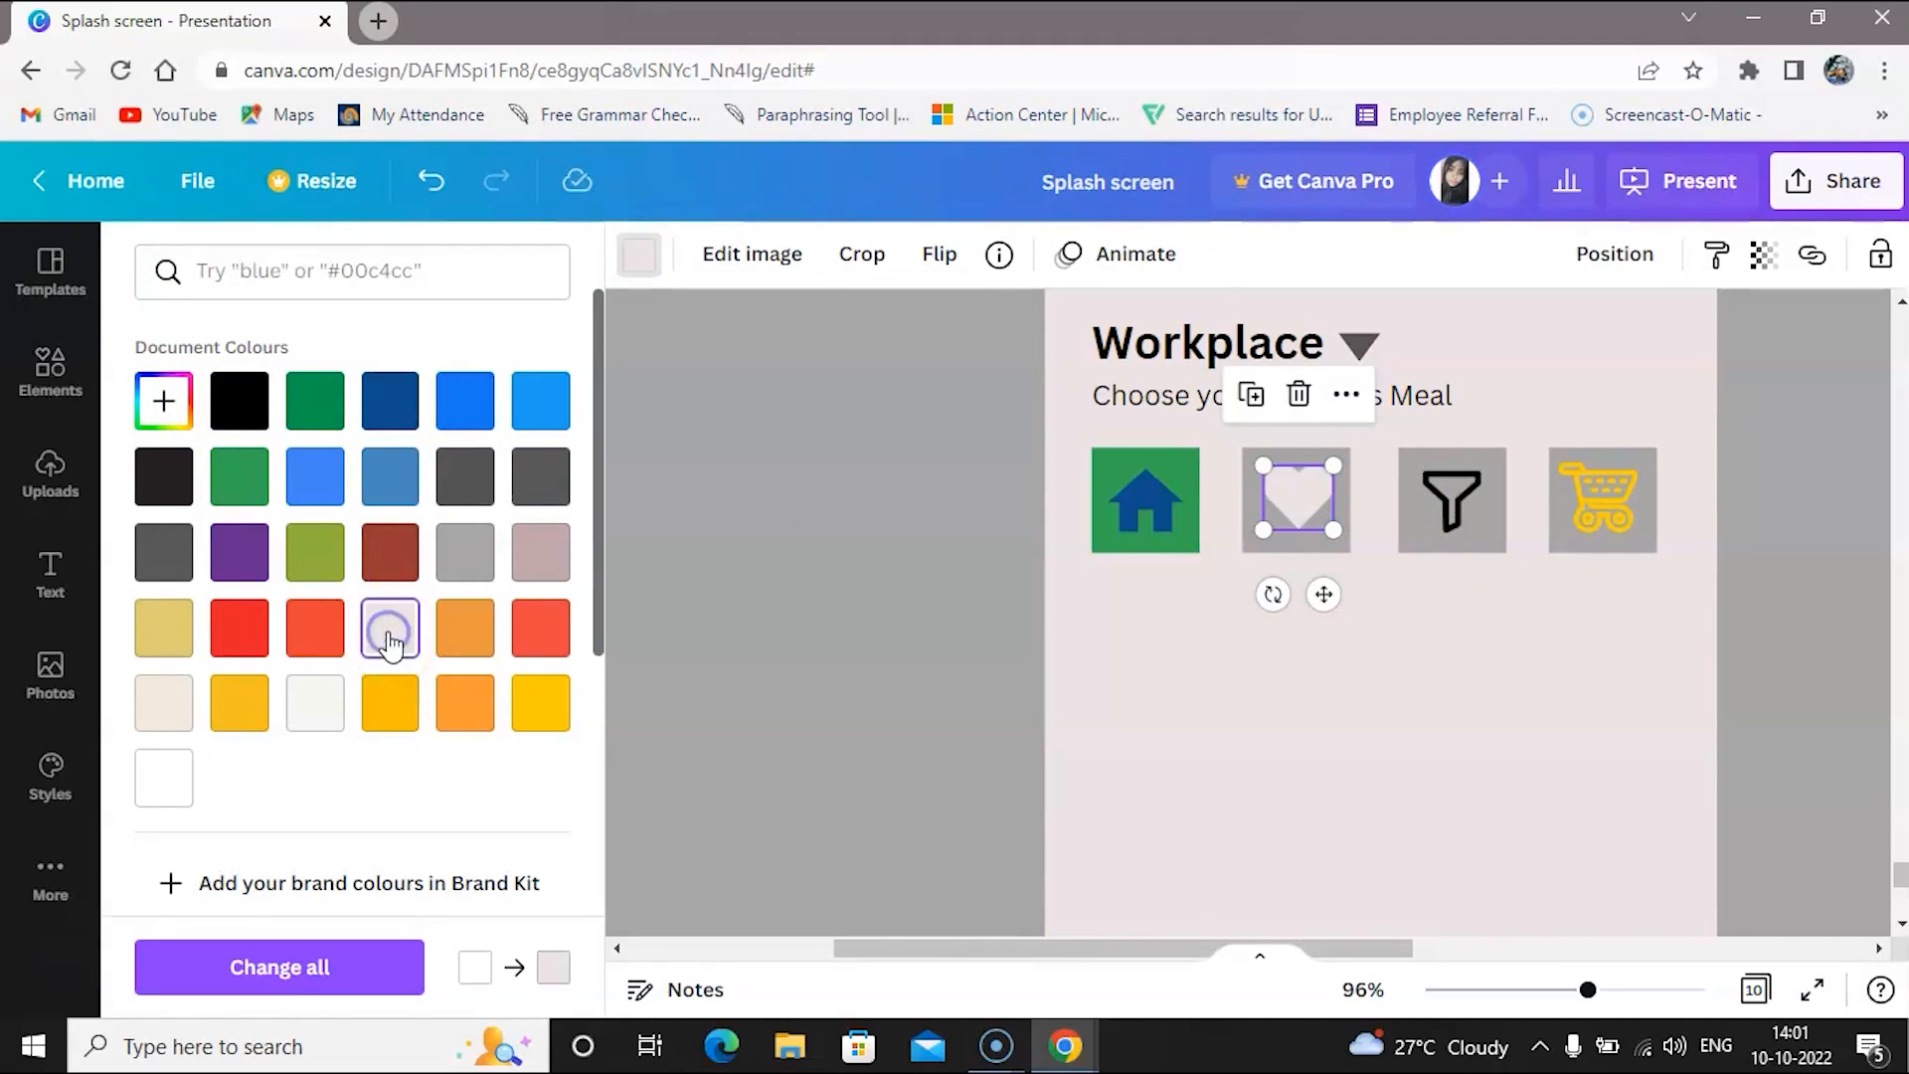
Recolour the funnel and shopping cart icons with the pale pink document colour used for the heart
left_click(1450, 506)
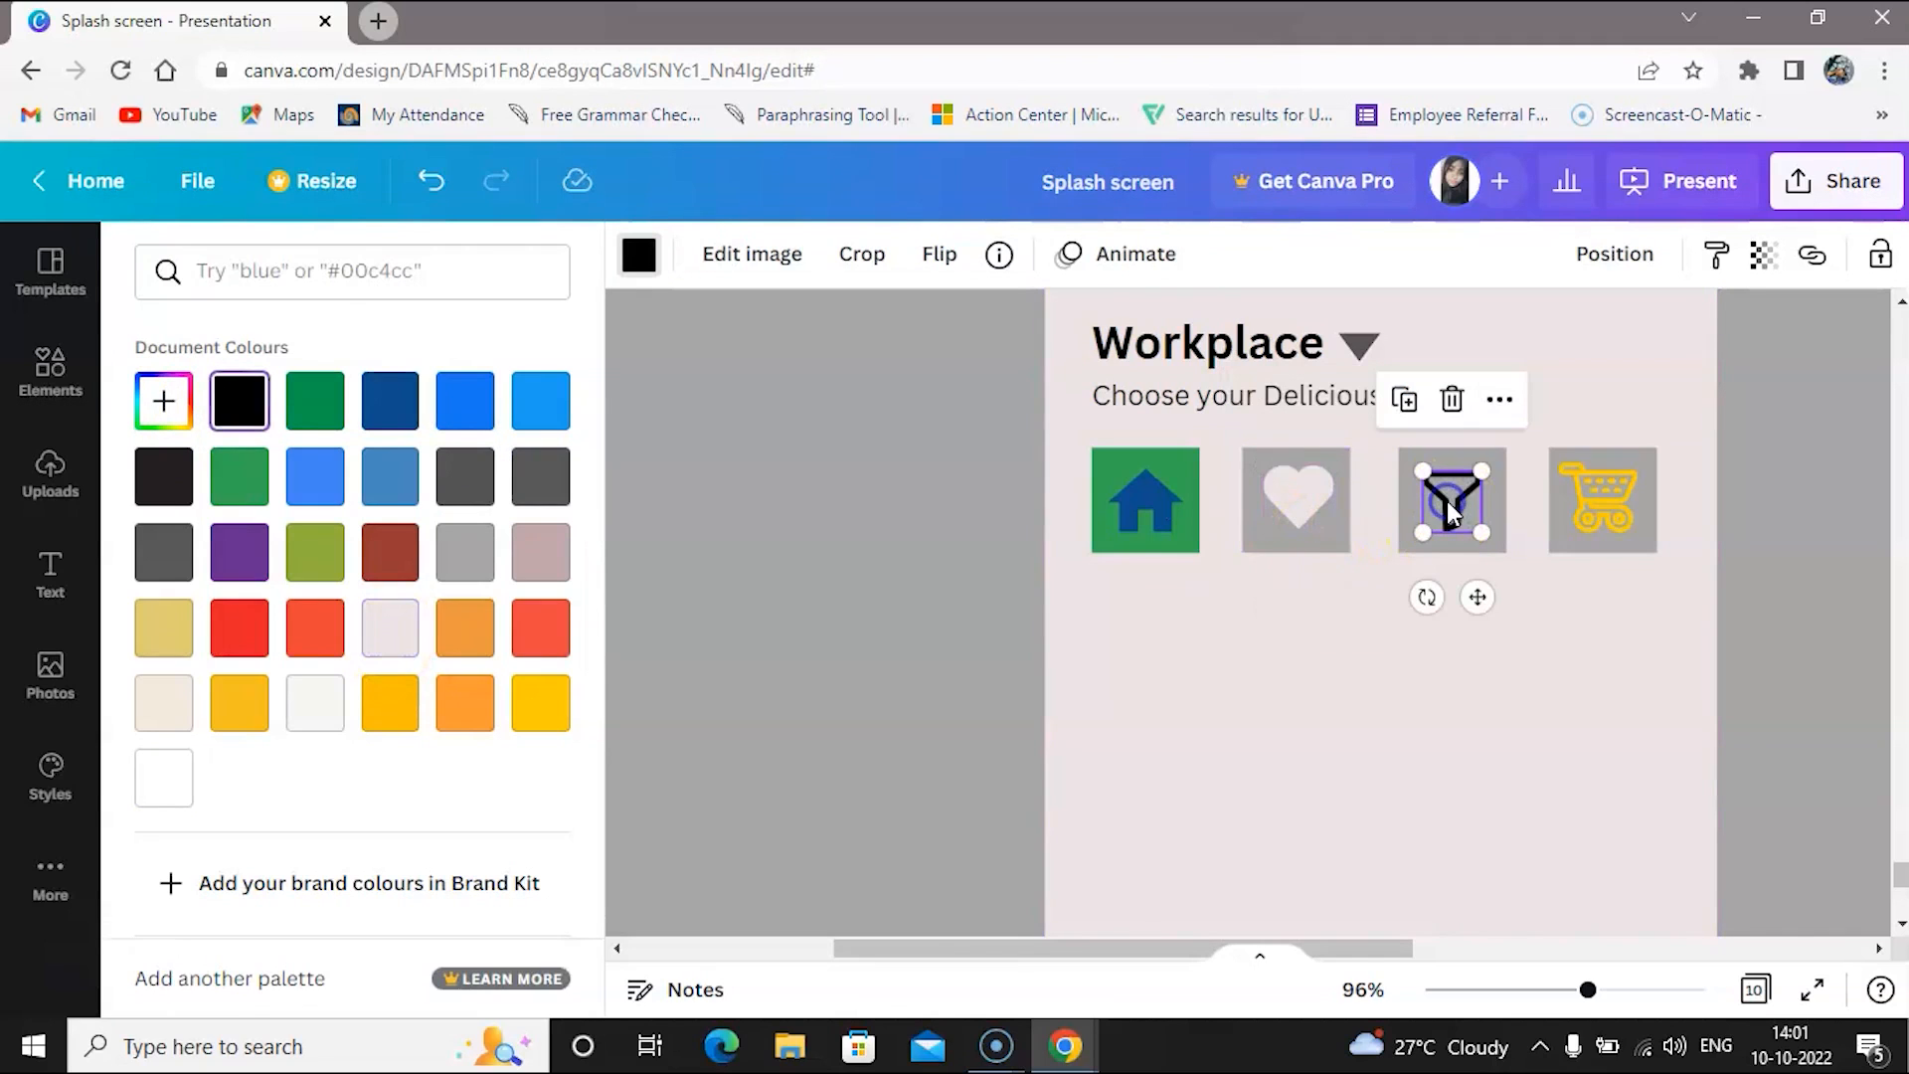
left_click(390, 626)
left_click(1610, 503)
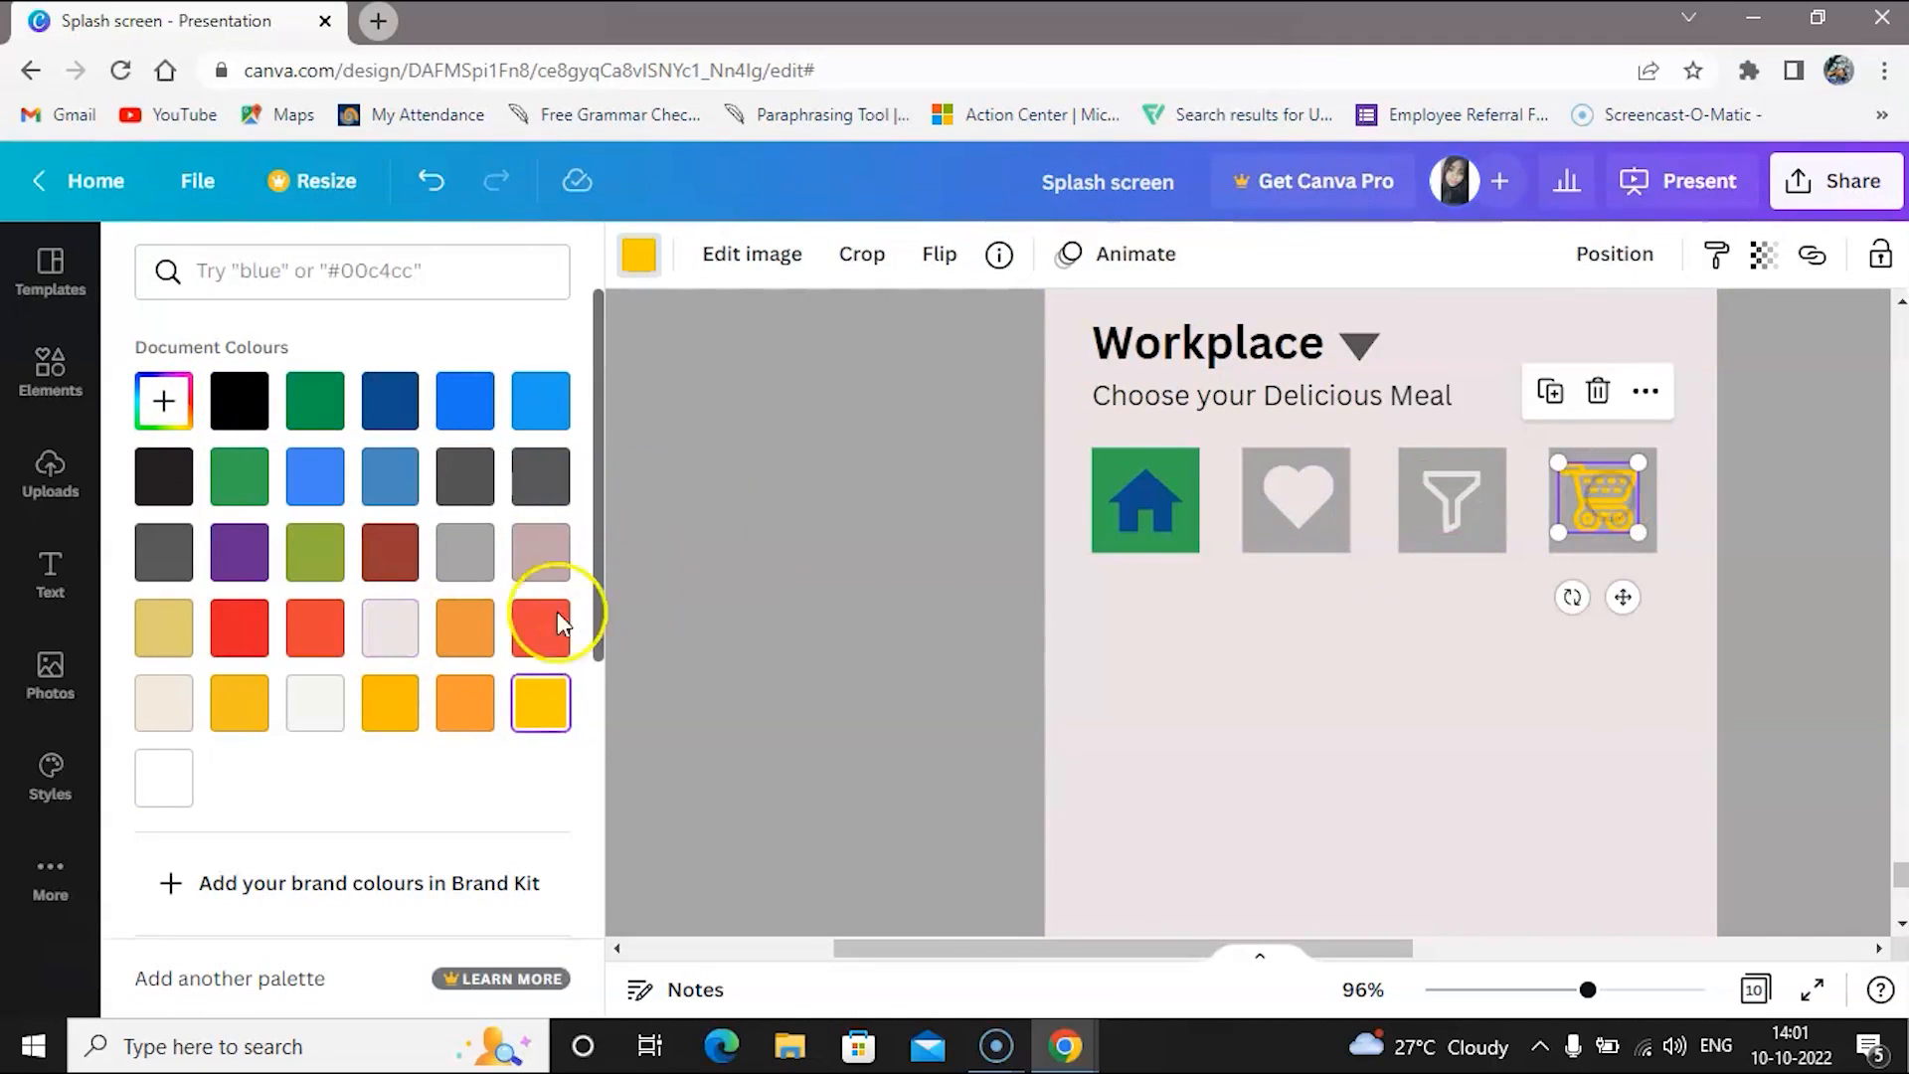
left_click(387, 629)
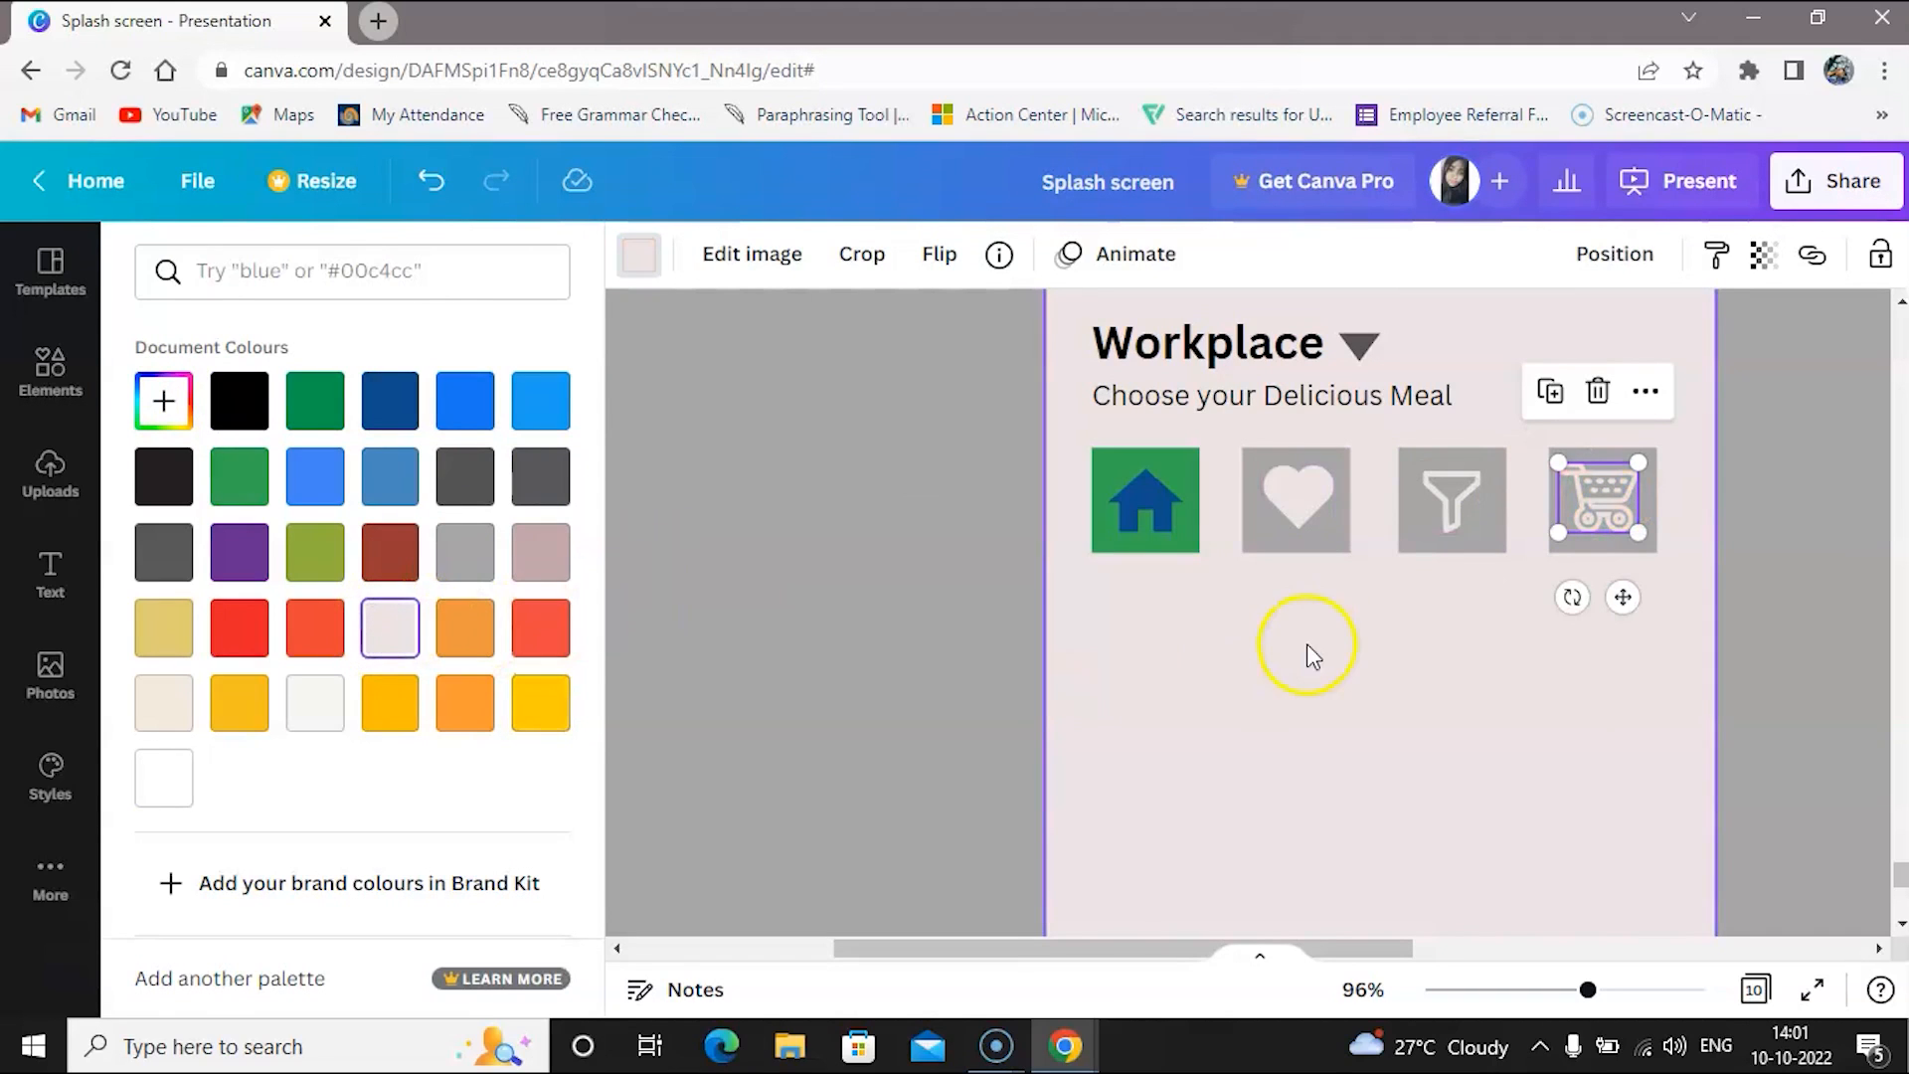
left_click(1183, 576)
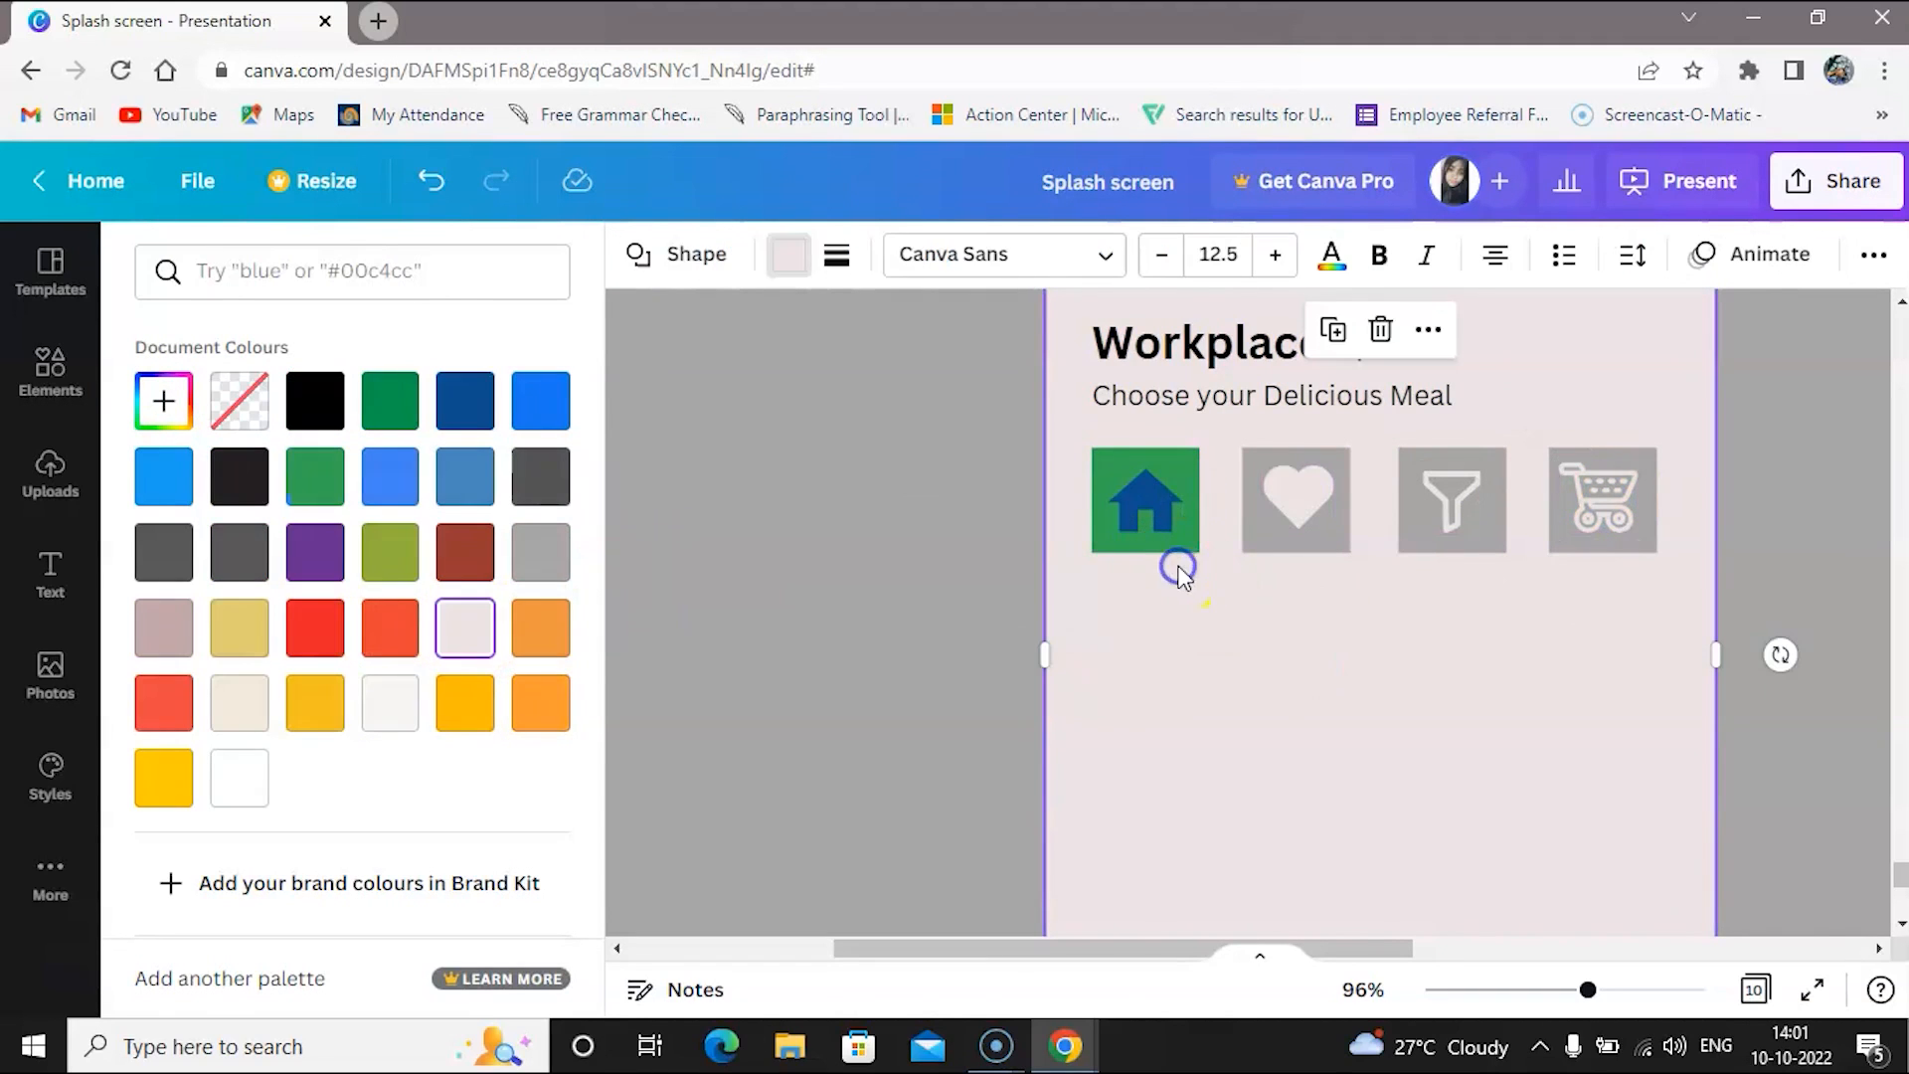
left_click(1386, 588)
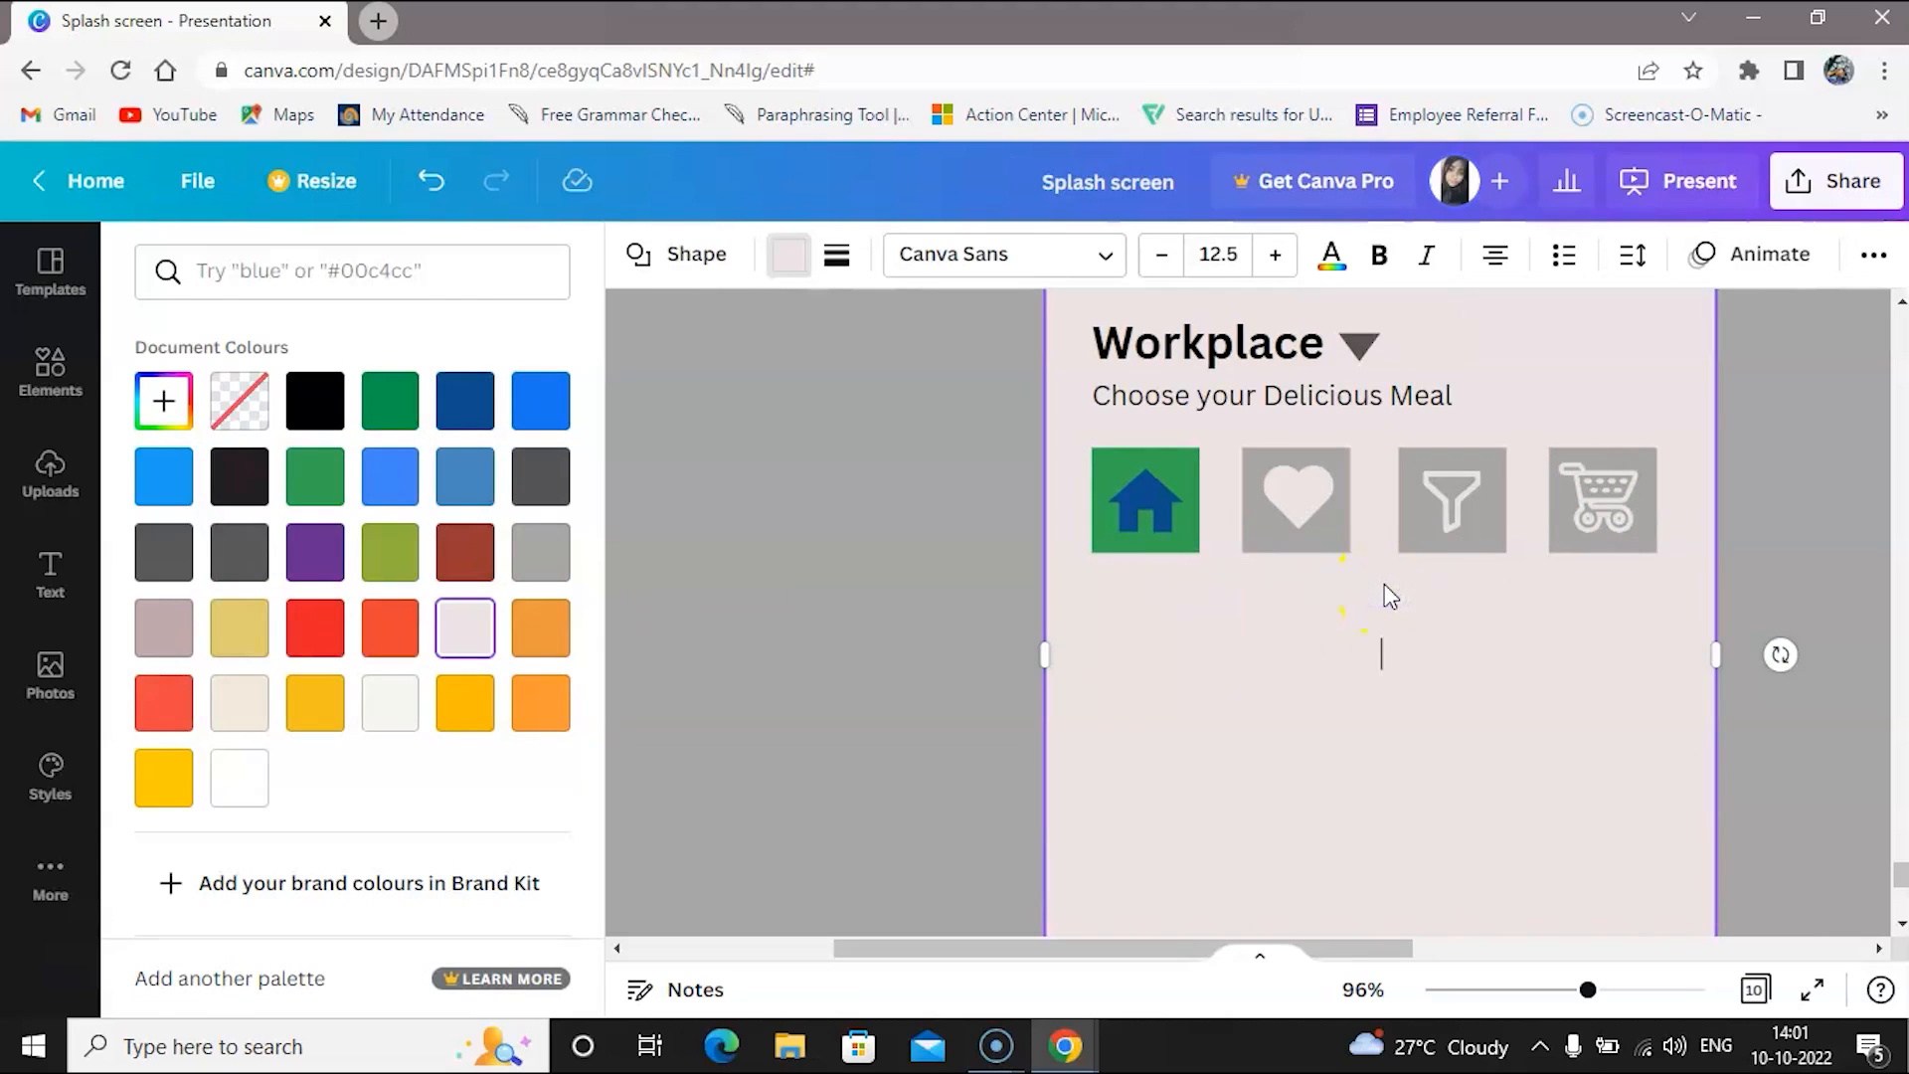
left_click(780, 659)
left_click(840, 661)
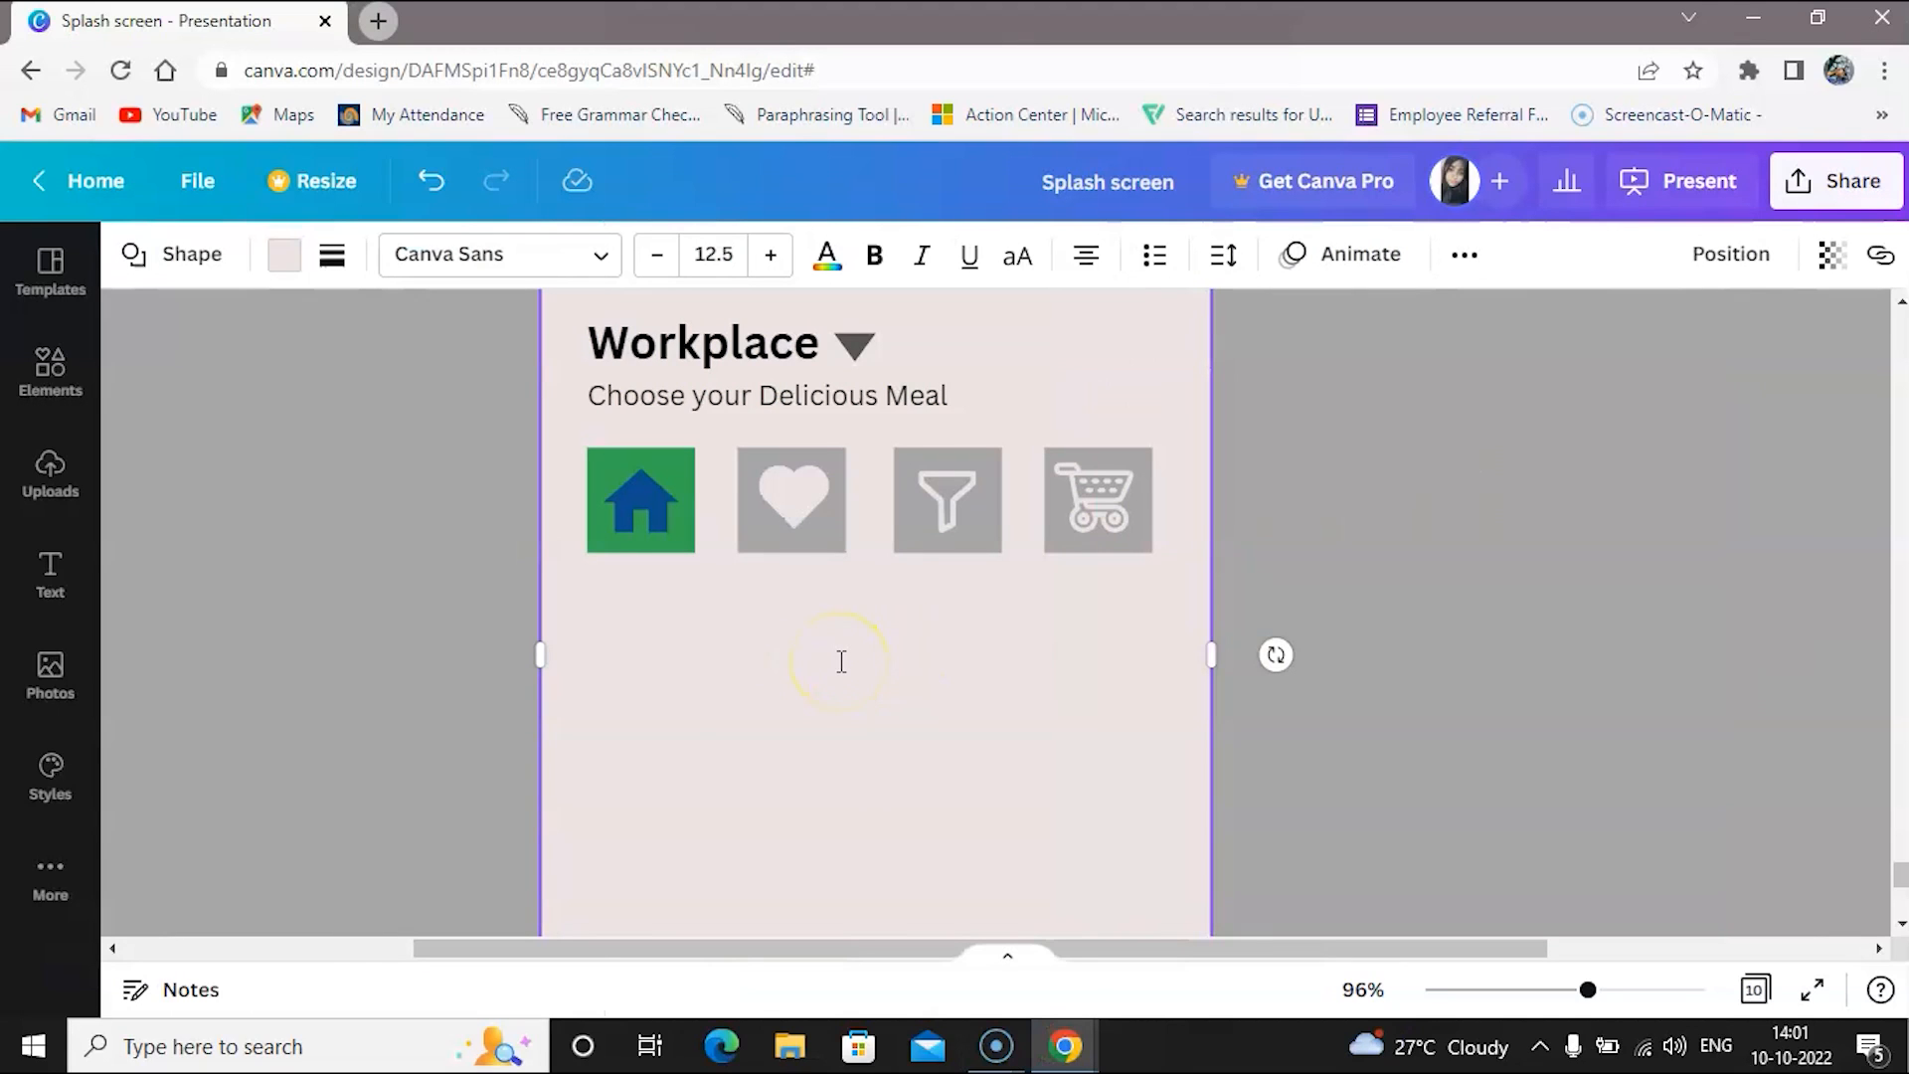
left_click(725, 733)
left_click(793, 497)
left_click(933, 482)
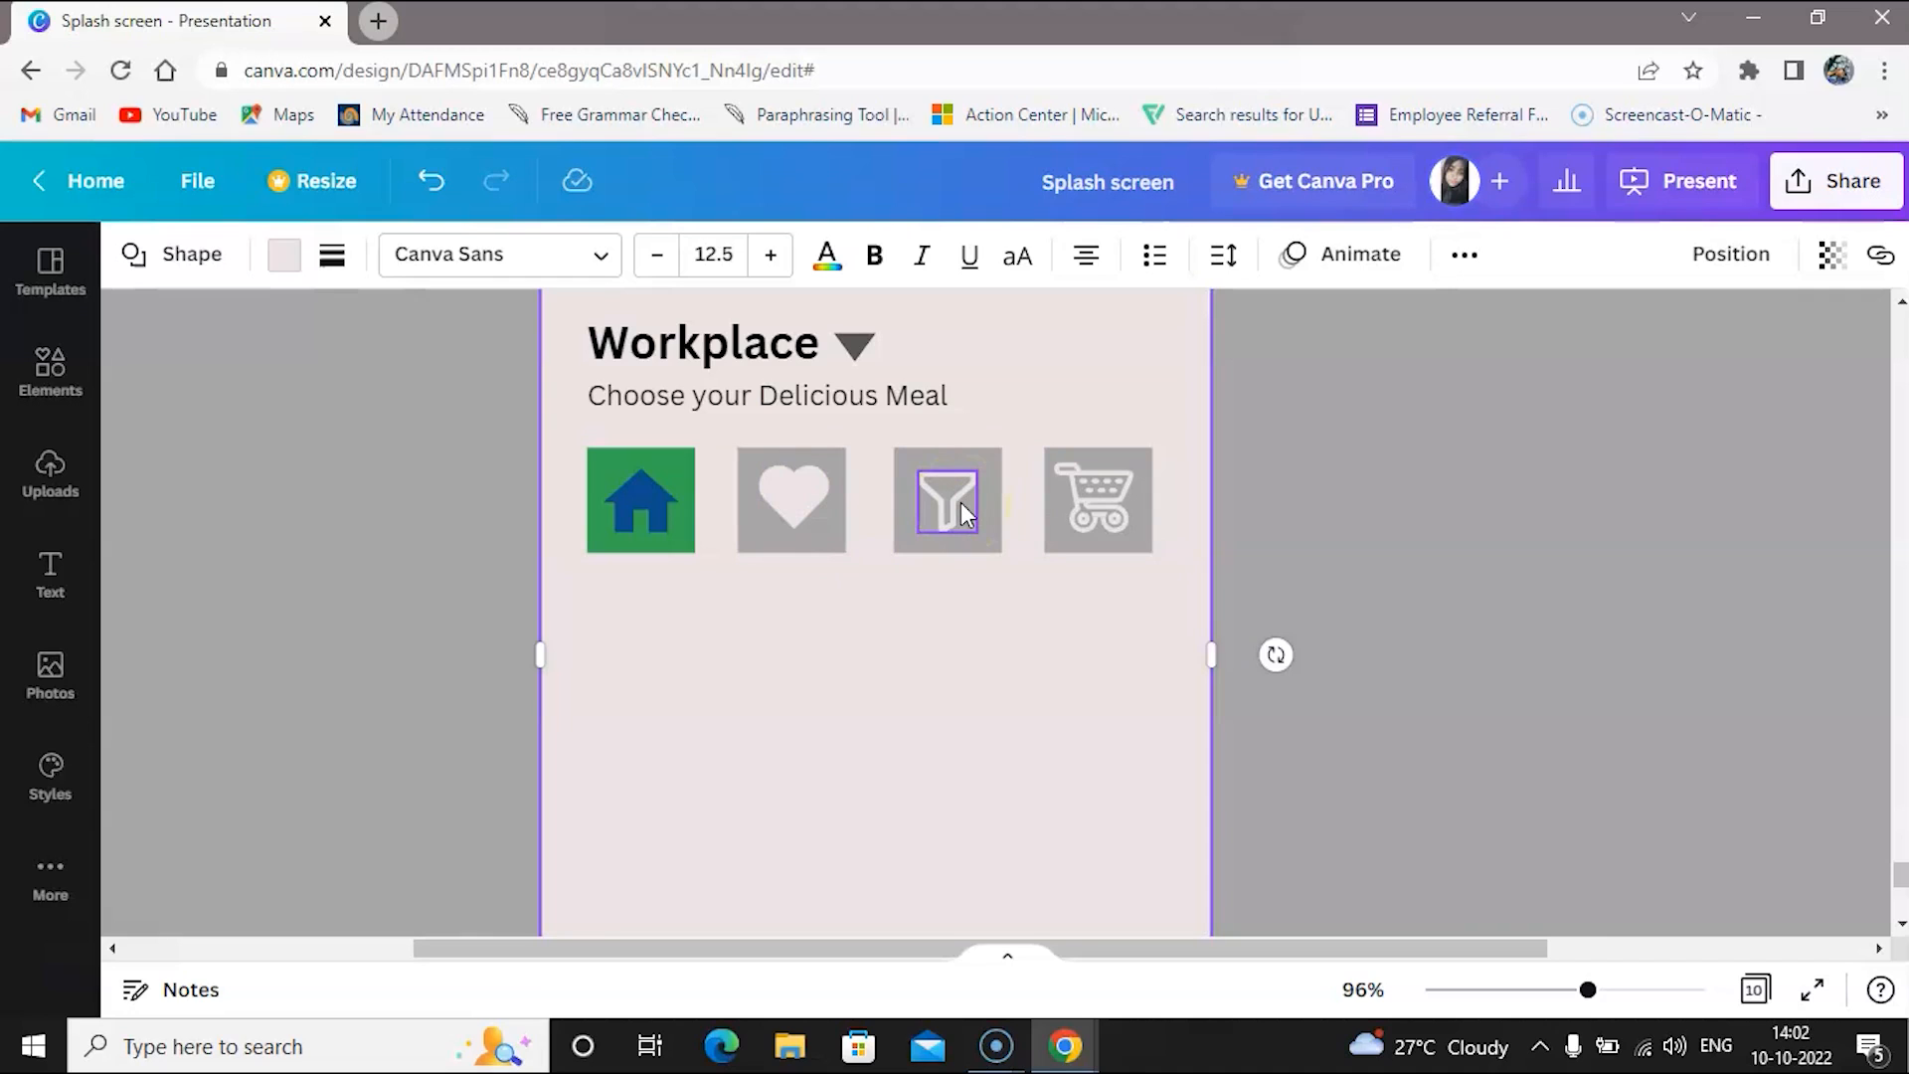
left_click(1112, 503)
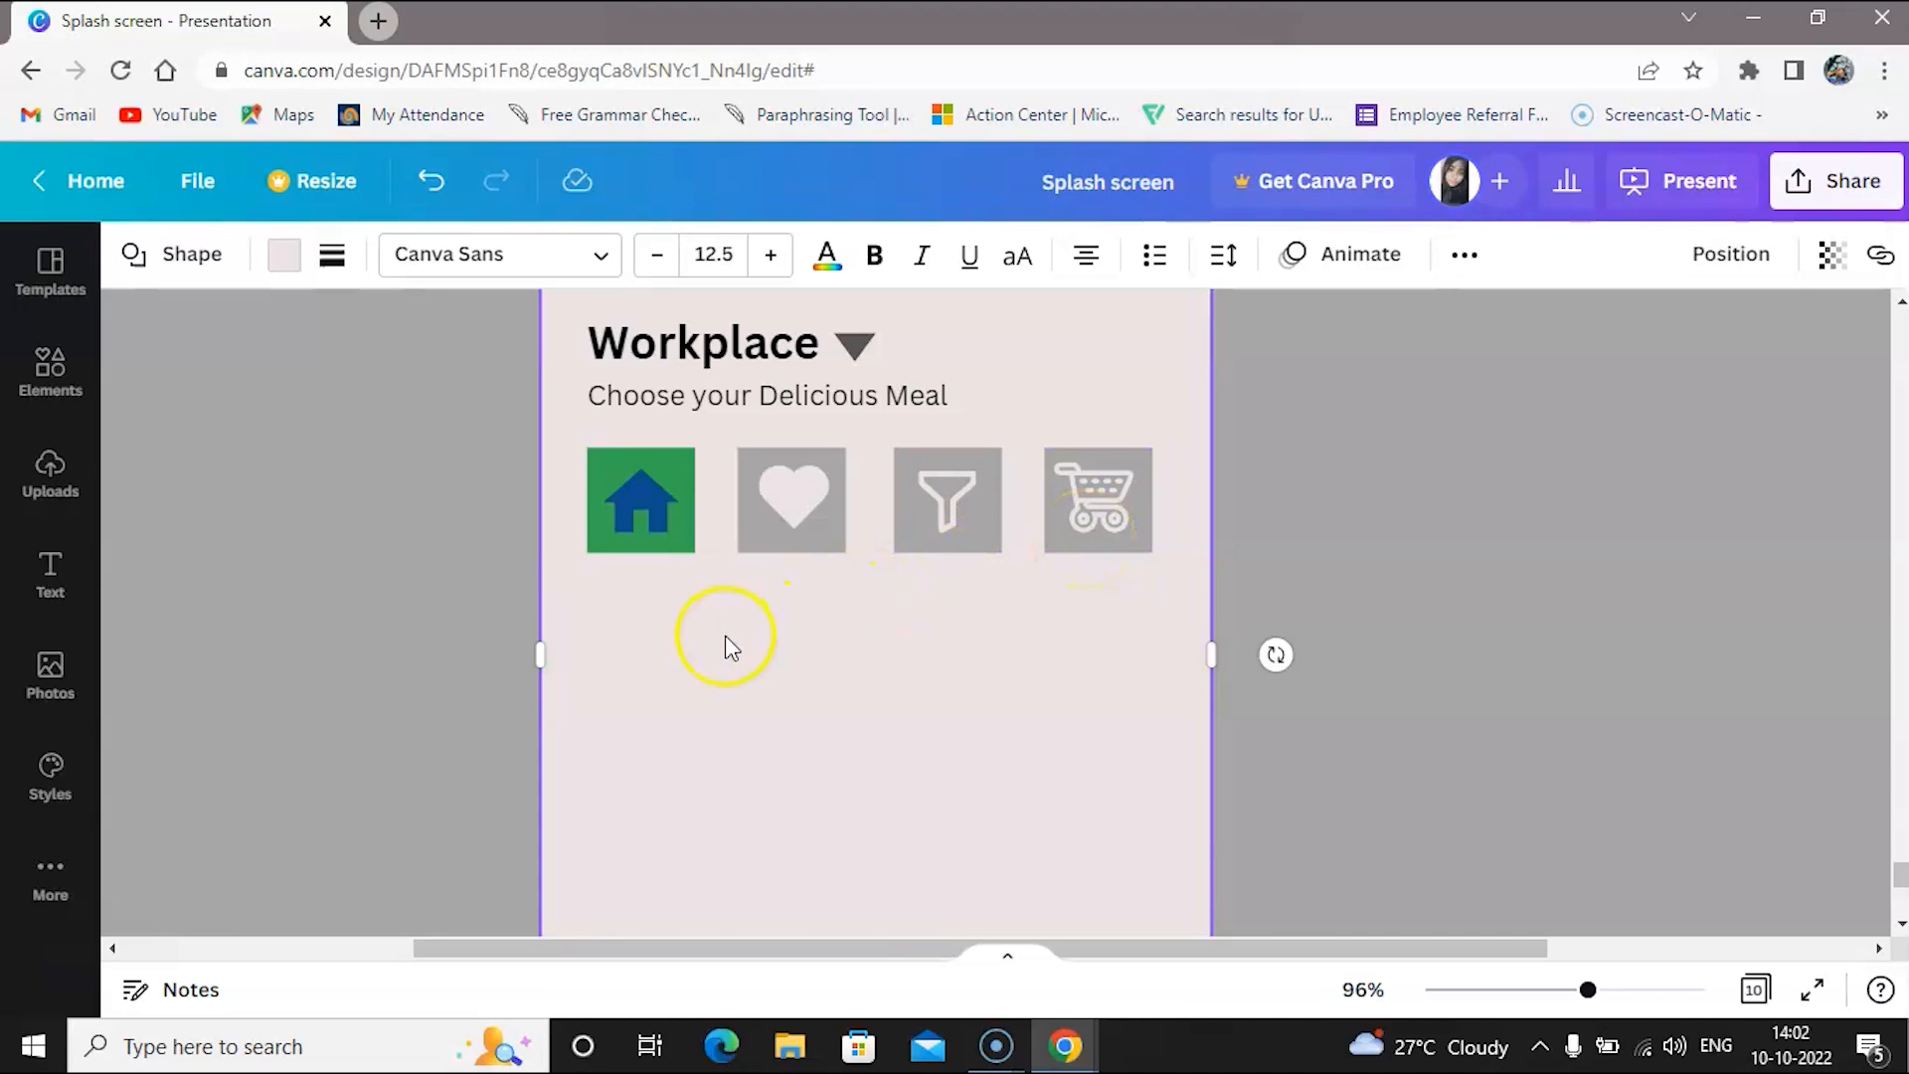
Add a square shape beneath the row of icon tiles and narrow it into an upright rectangle
scroll(725, 636, "down", 3)
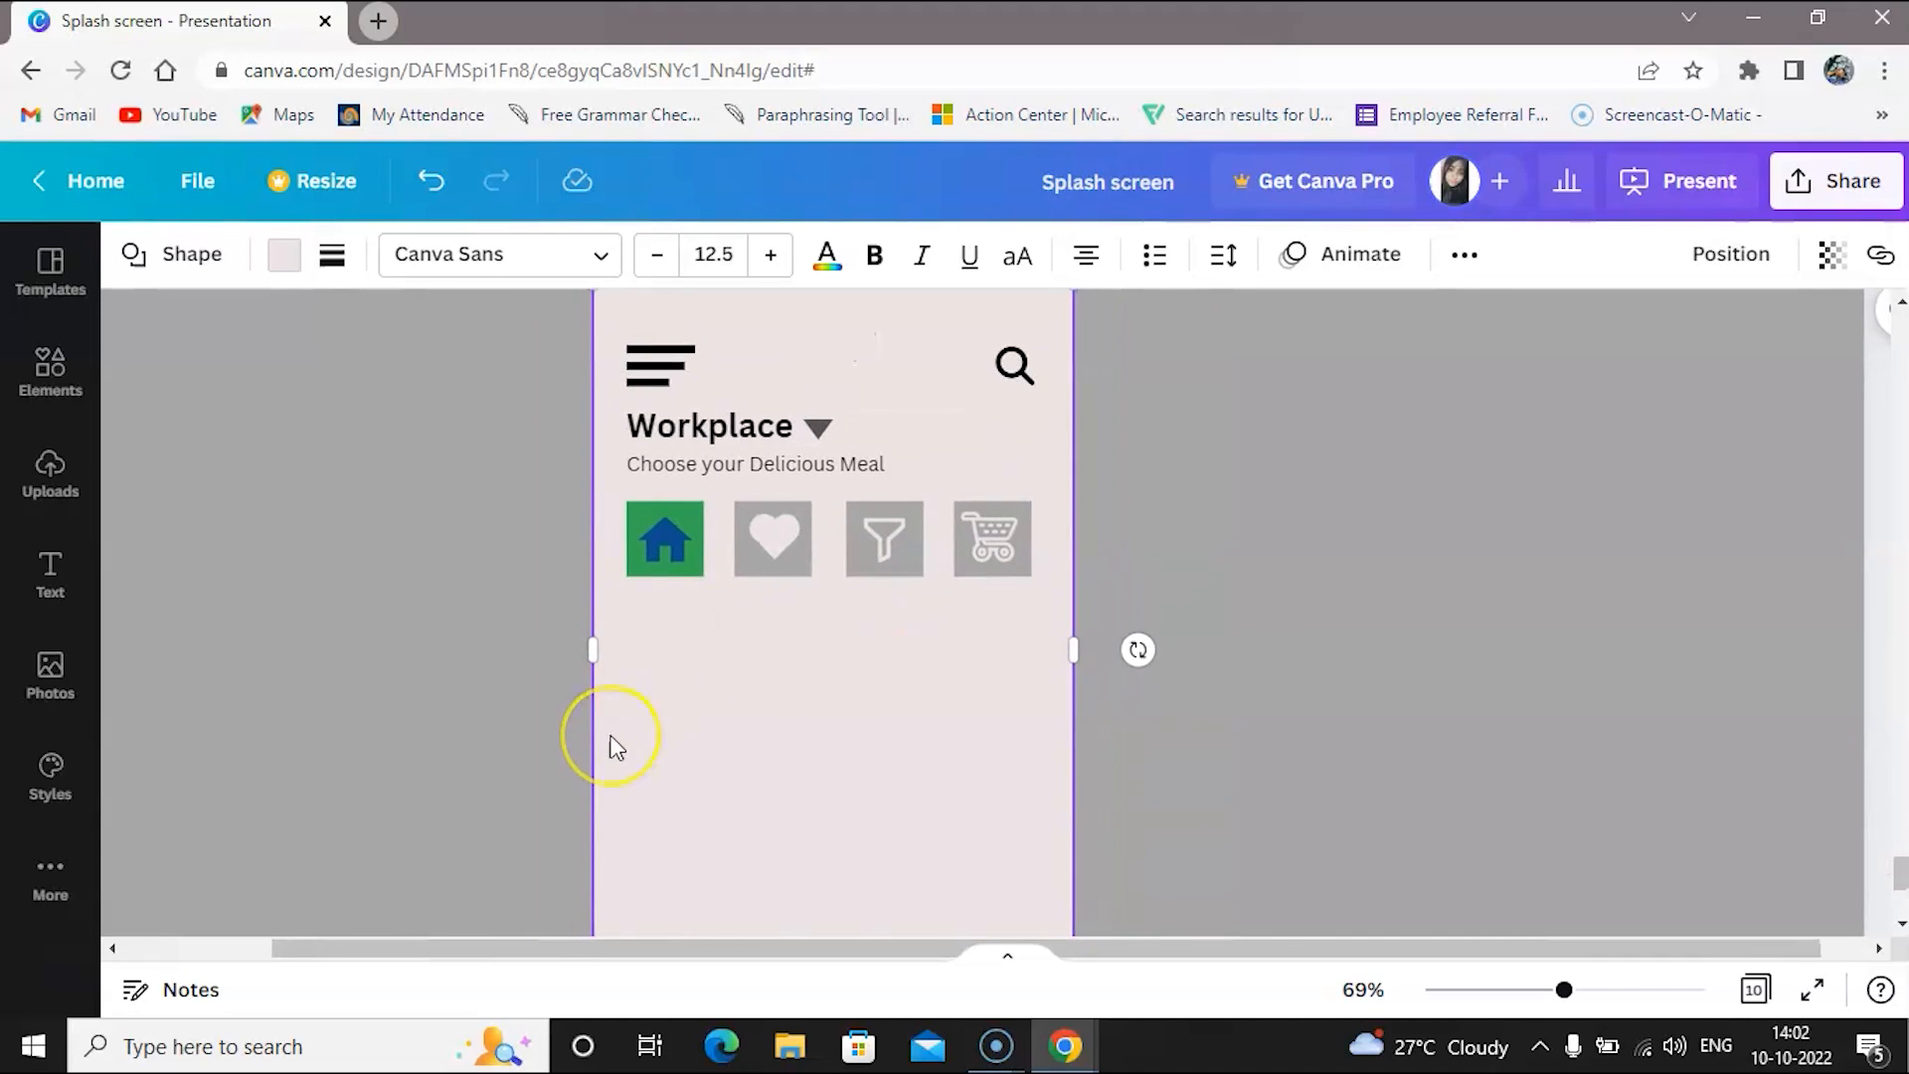
scroll(610, 736, "left", 1)
scroll(611, 735, "down", 1)
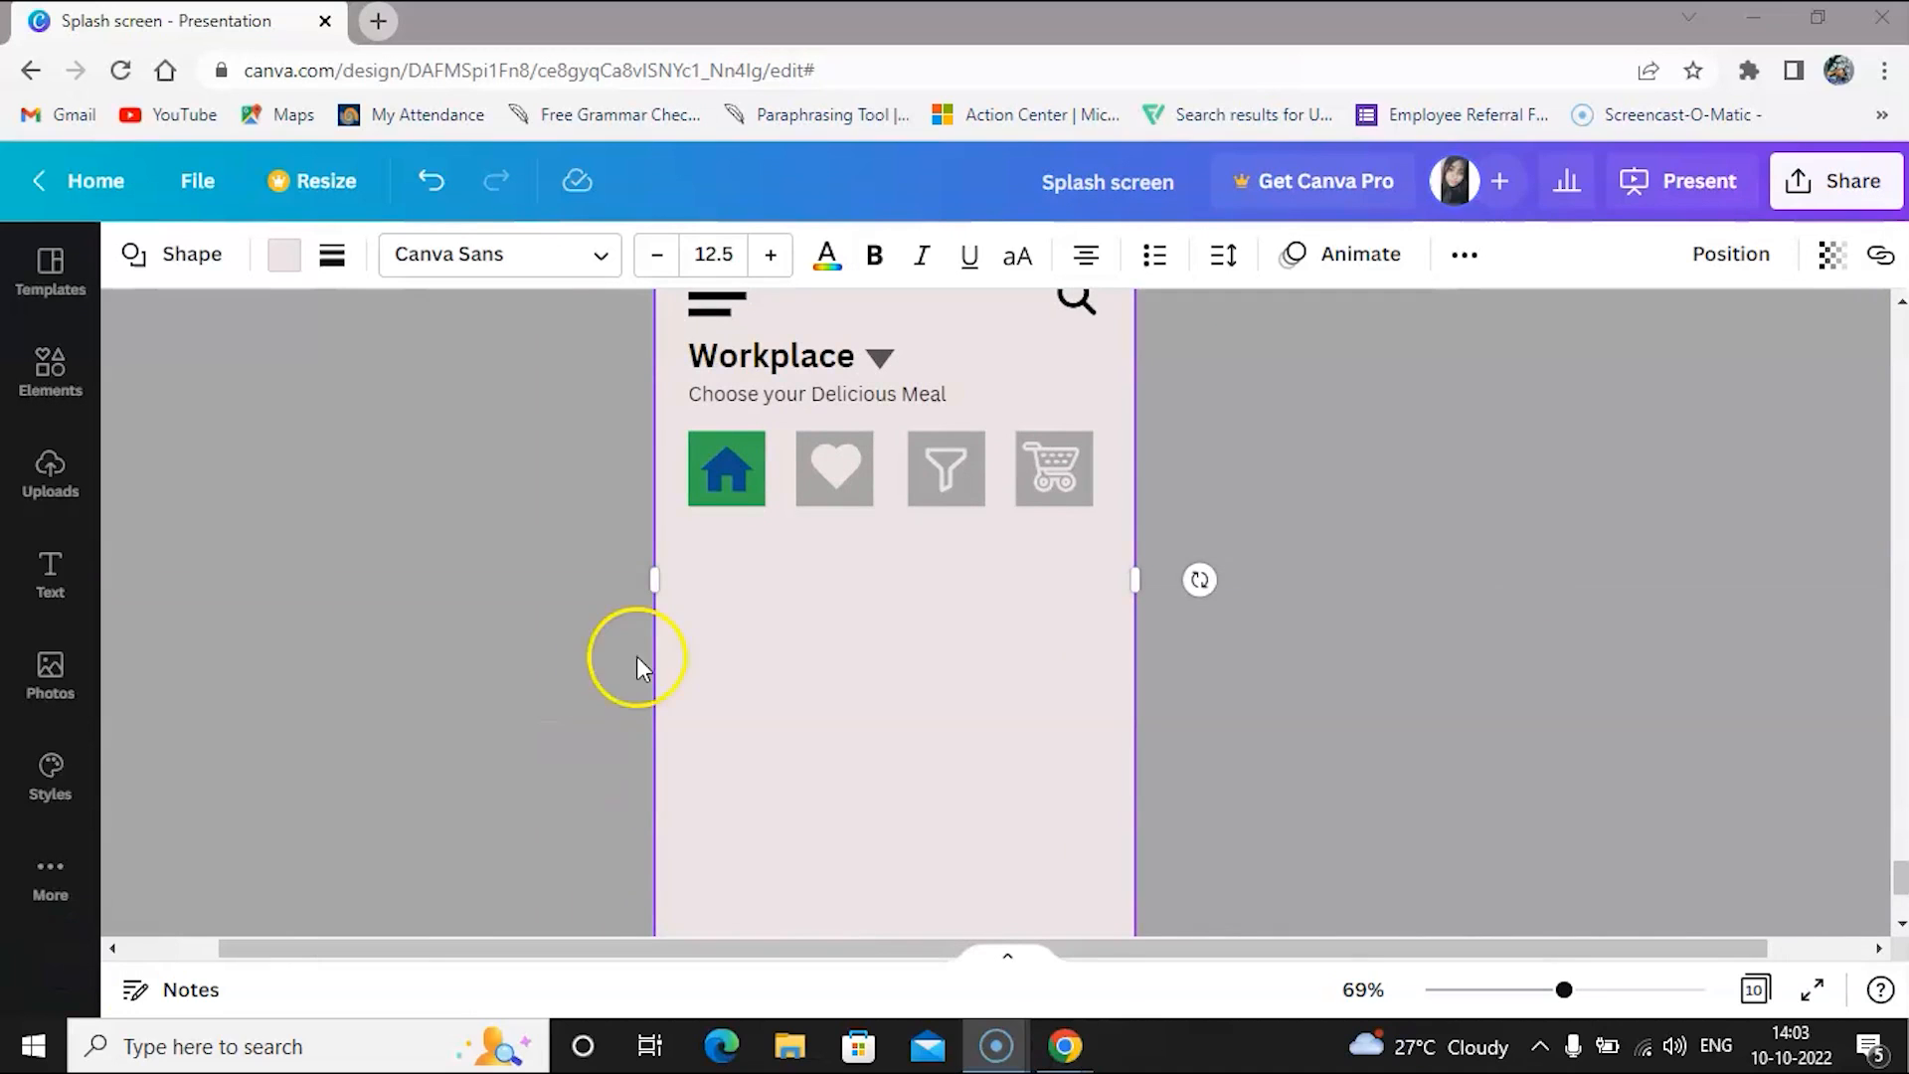
left_click(558, 669)
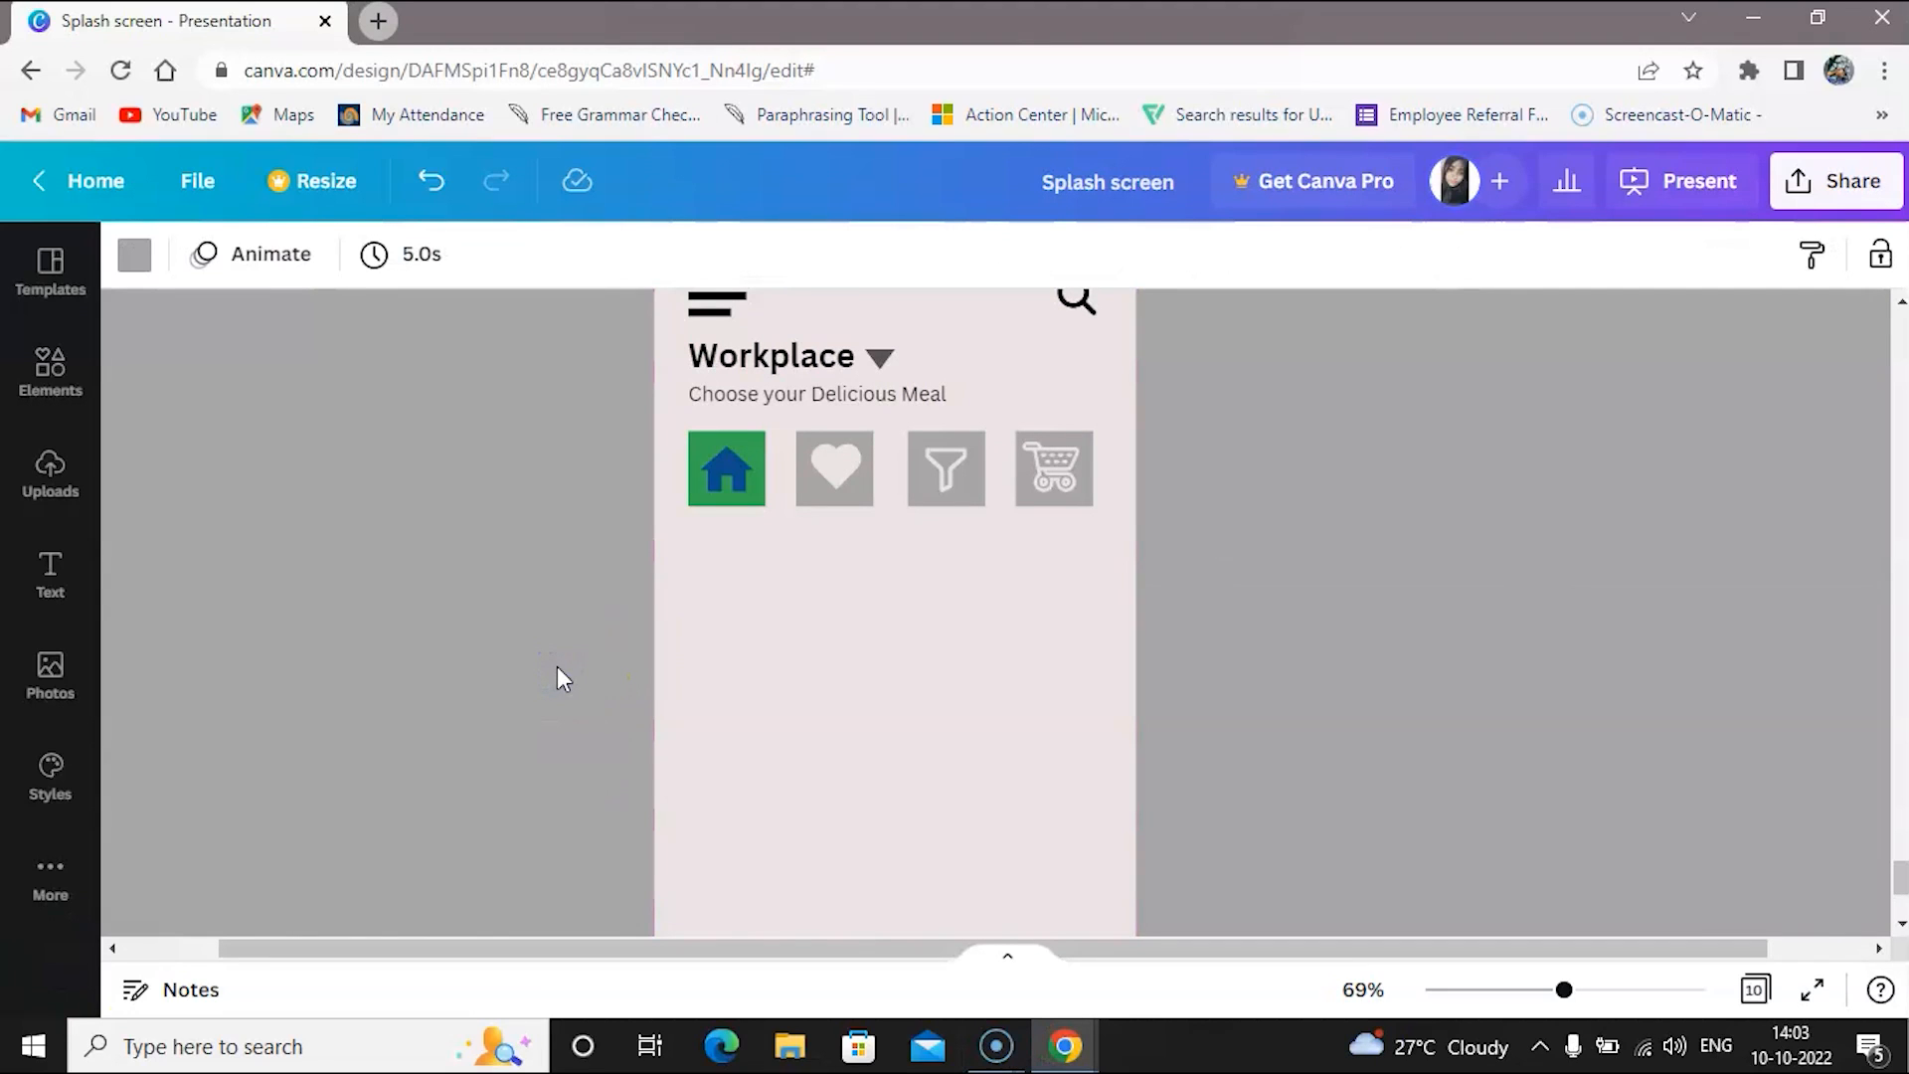
left_click(61, 378)
left_click(493, 270)
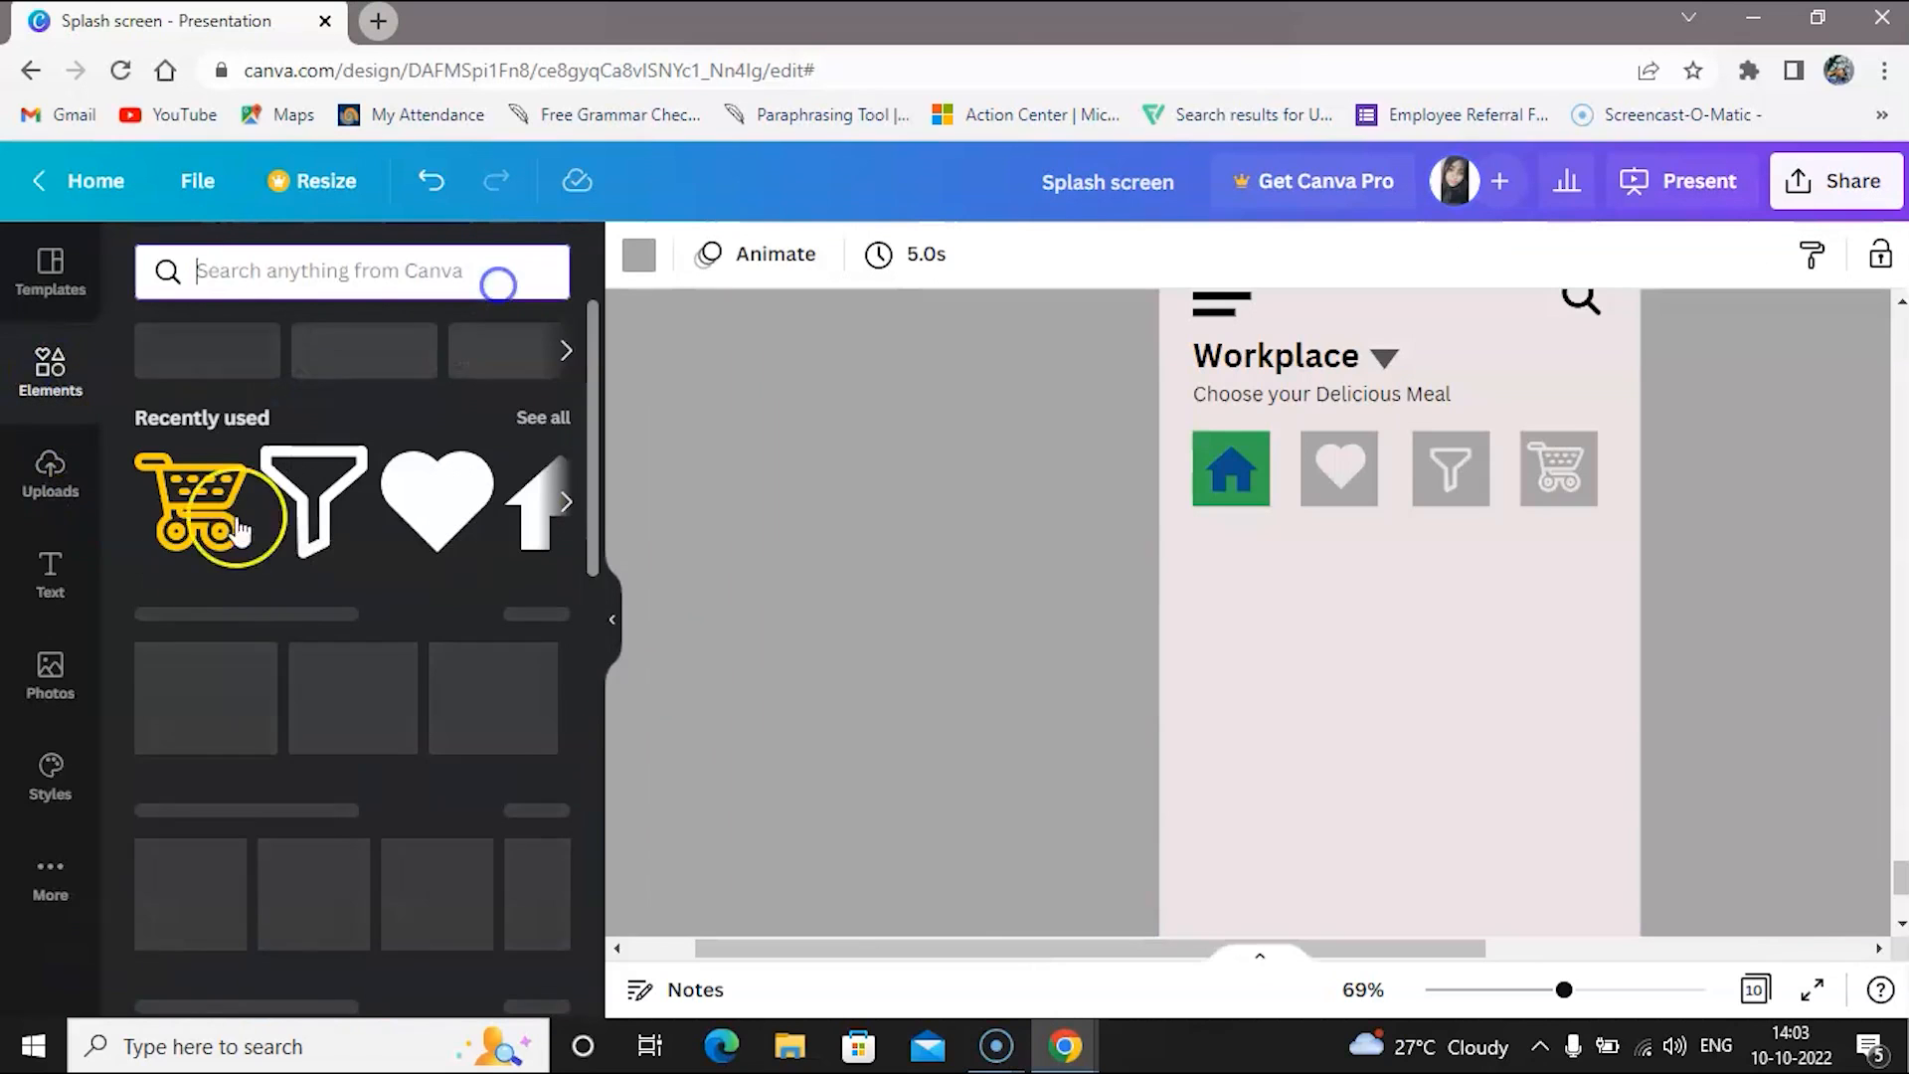
left_click(167, 696)
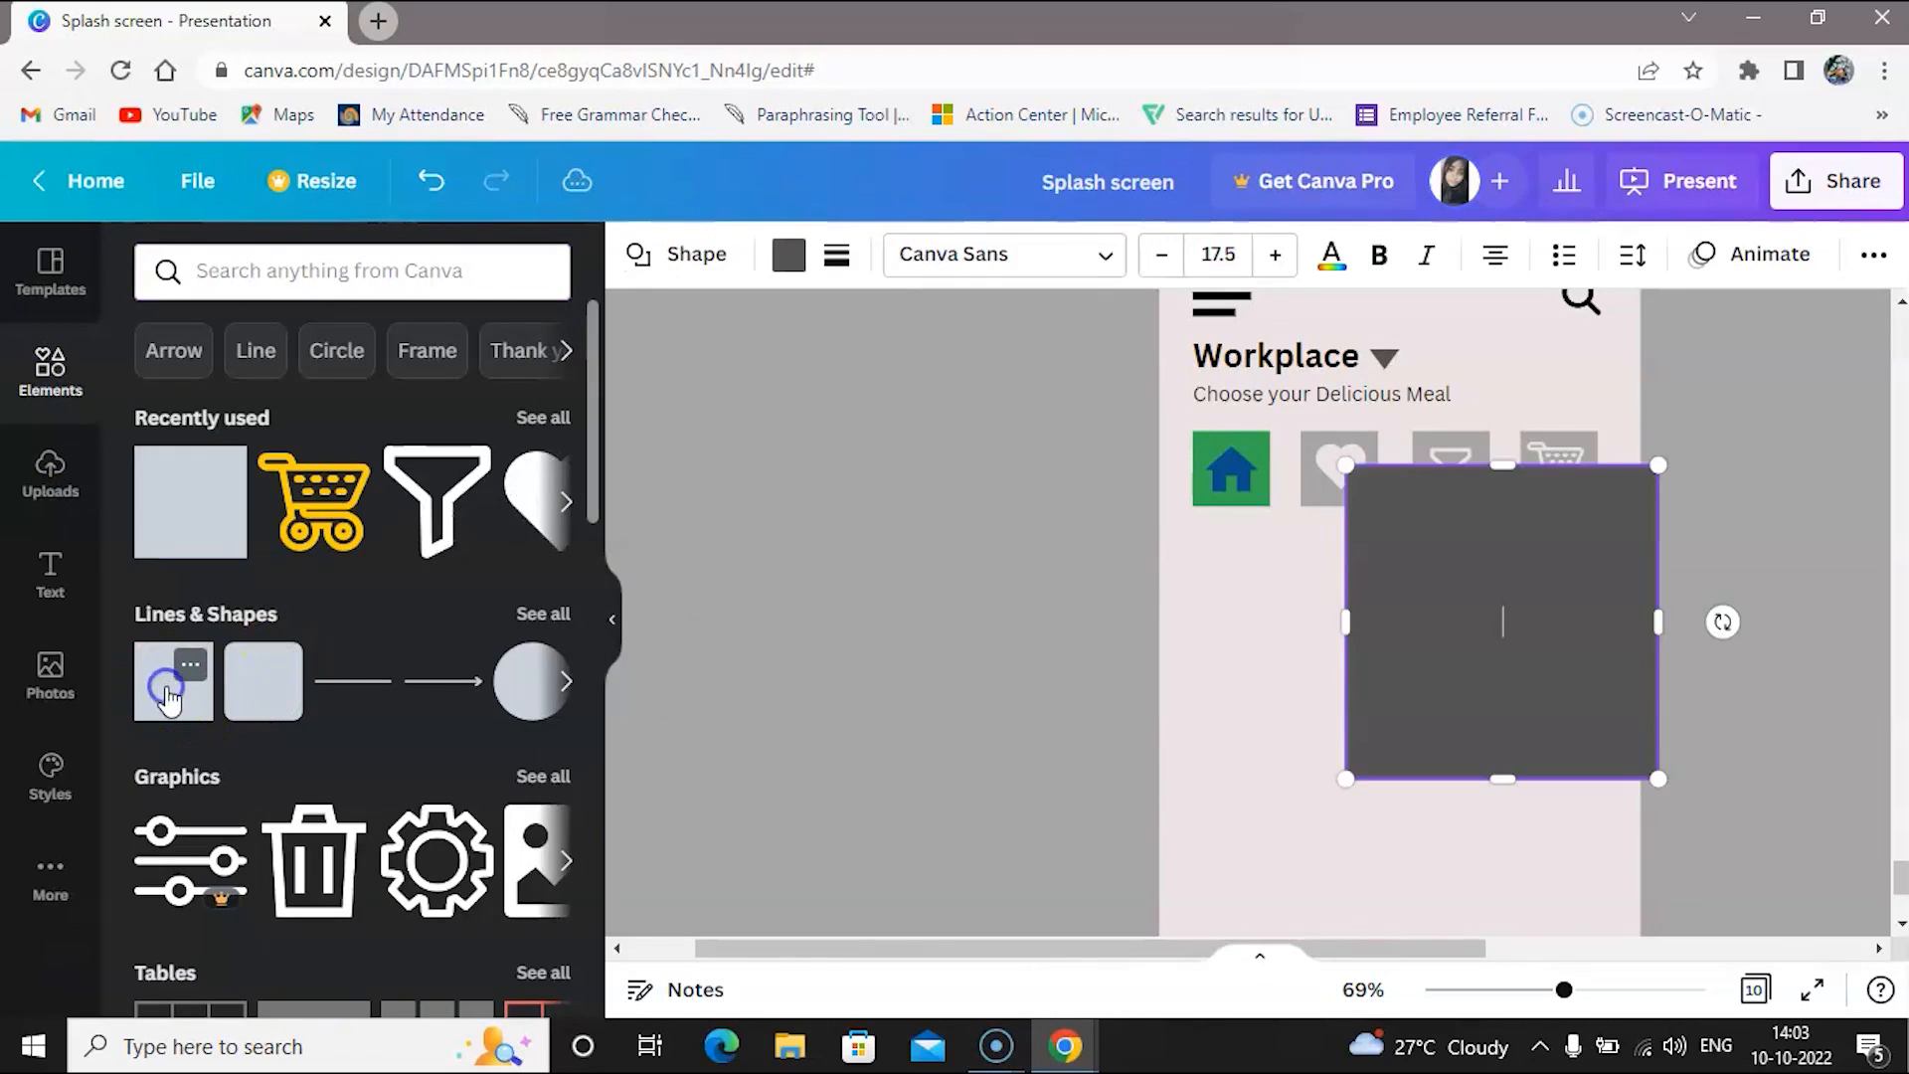
left_click_drag(1498, 661, 1356, 742)
left_click_drag(1516, 867, 1376, 796)
Shrink the dark rectangle into a small card and align its left edge with the green house tile
scroll(1377, 801, "down", 1)
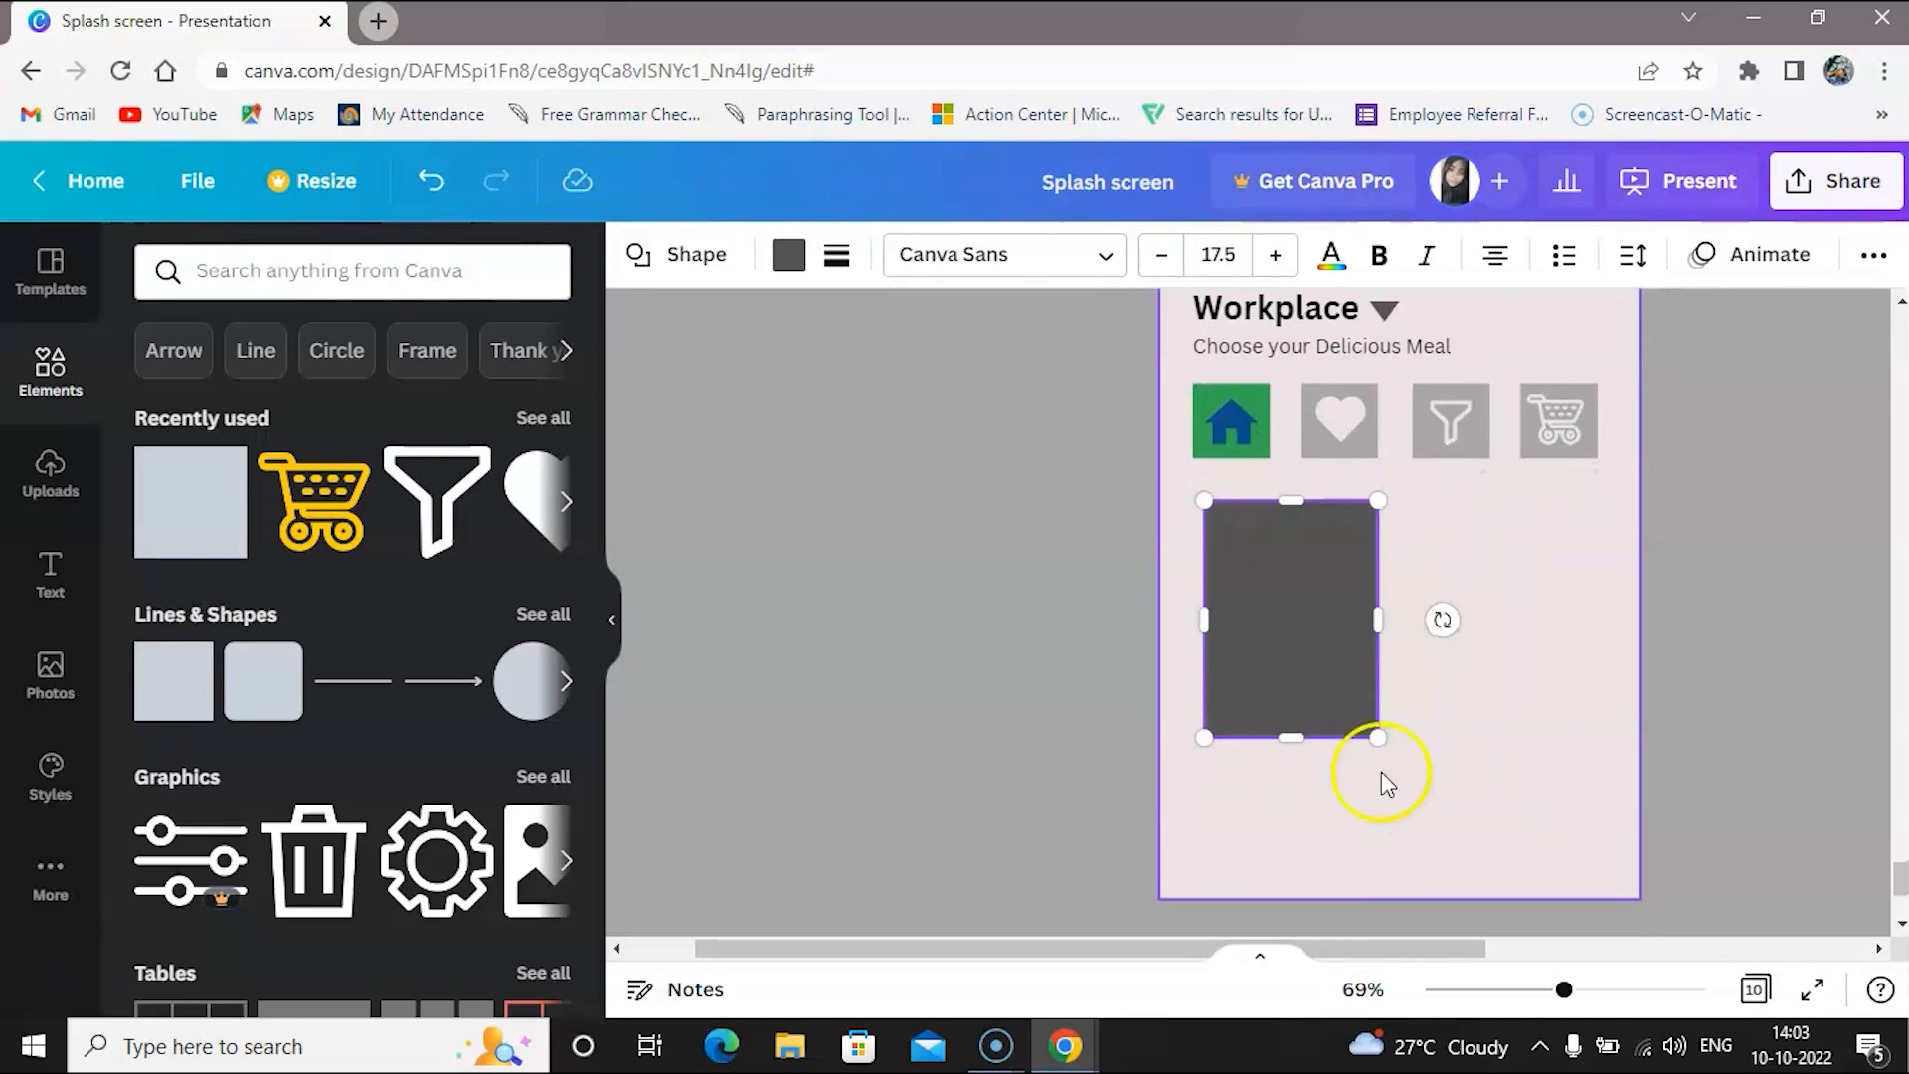
left_click_drag(1374, 741, 1358, 682)
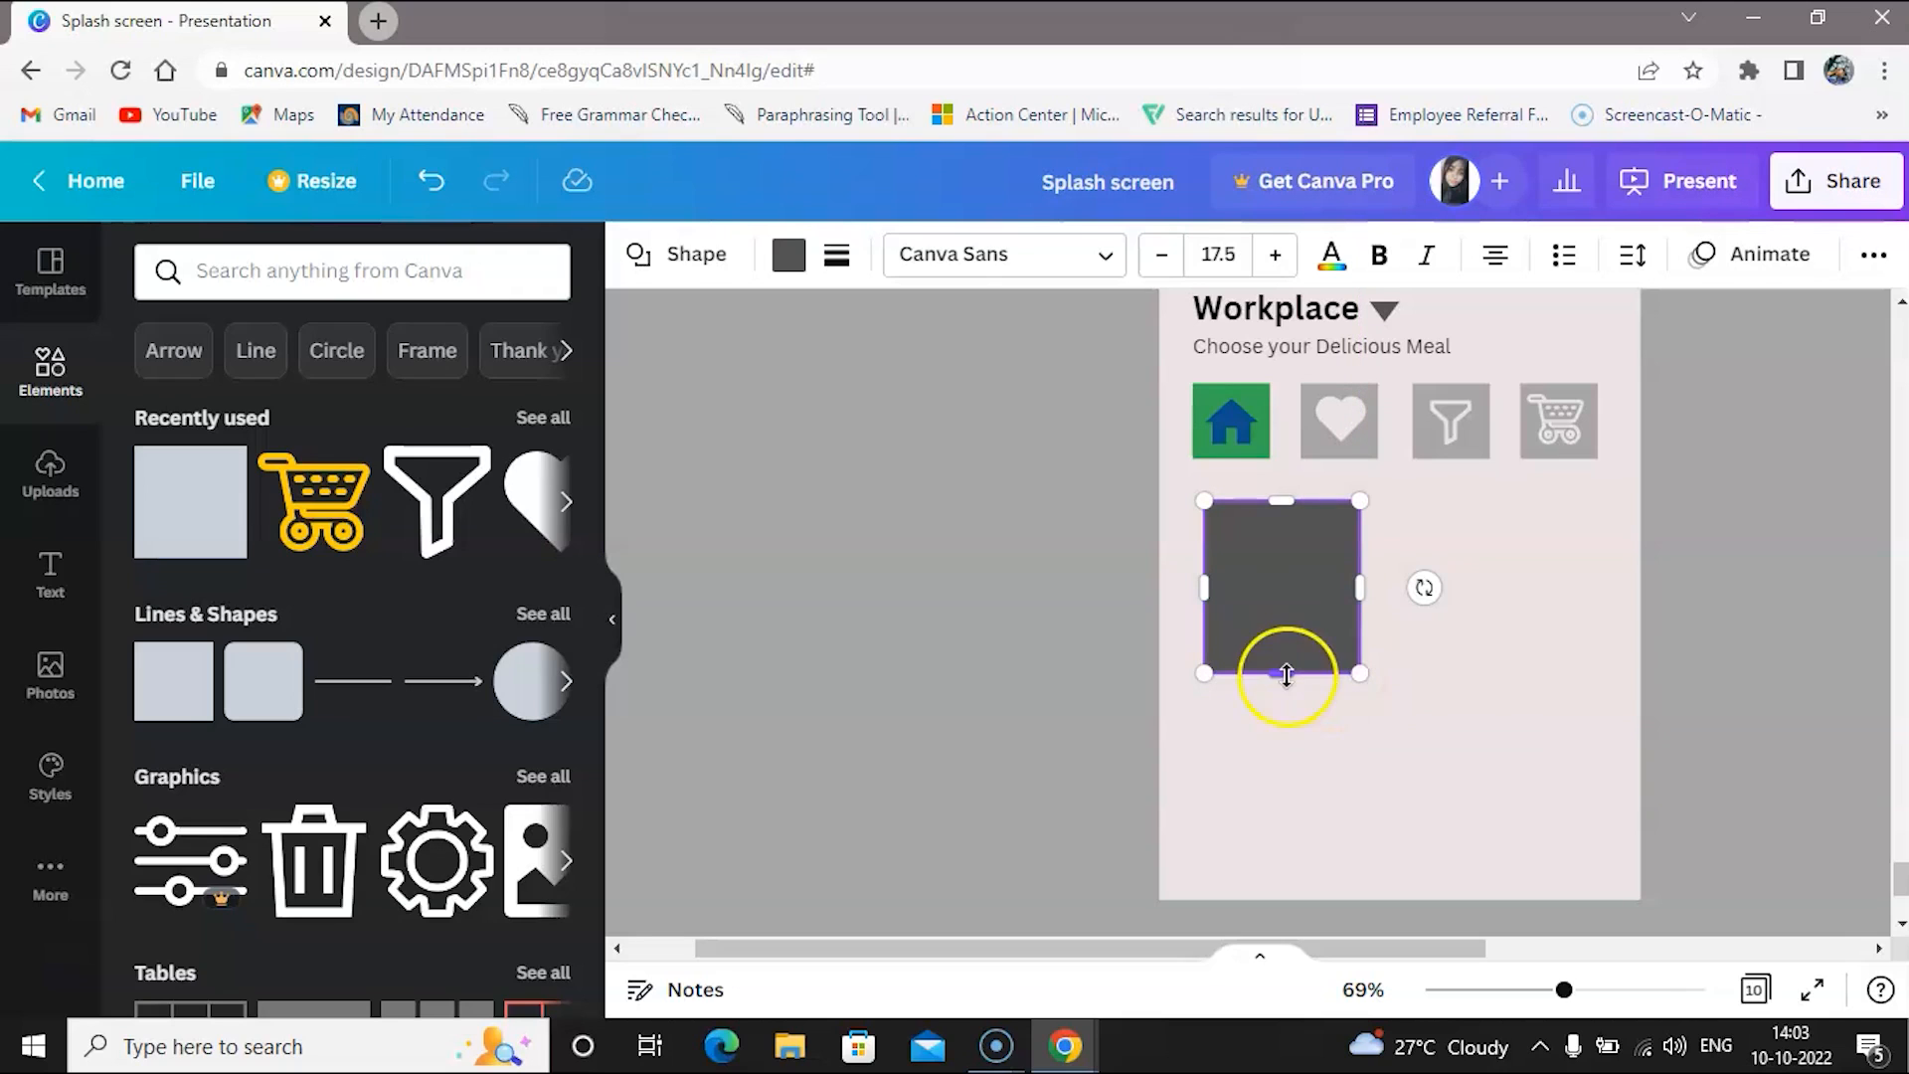
left_click(1235, 688)
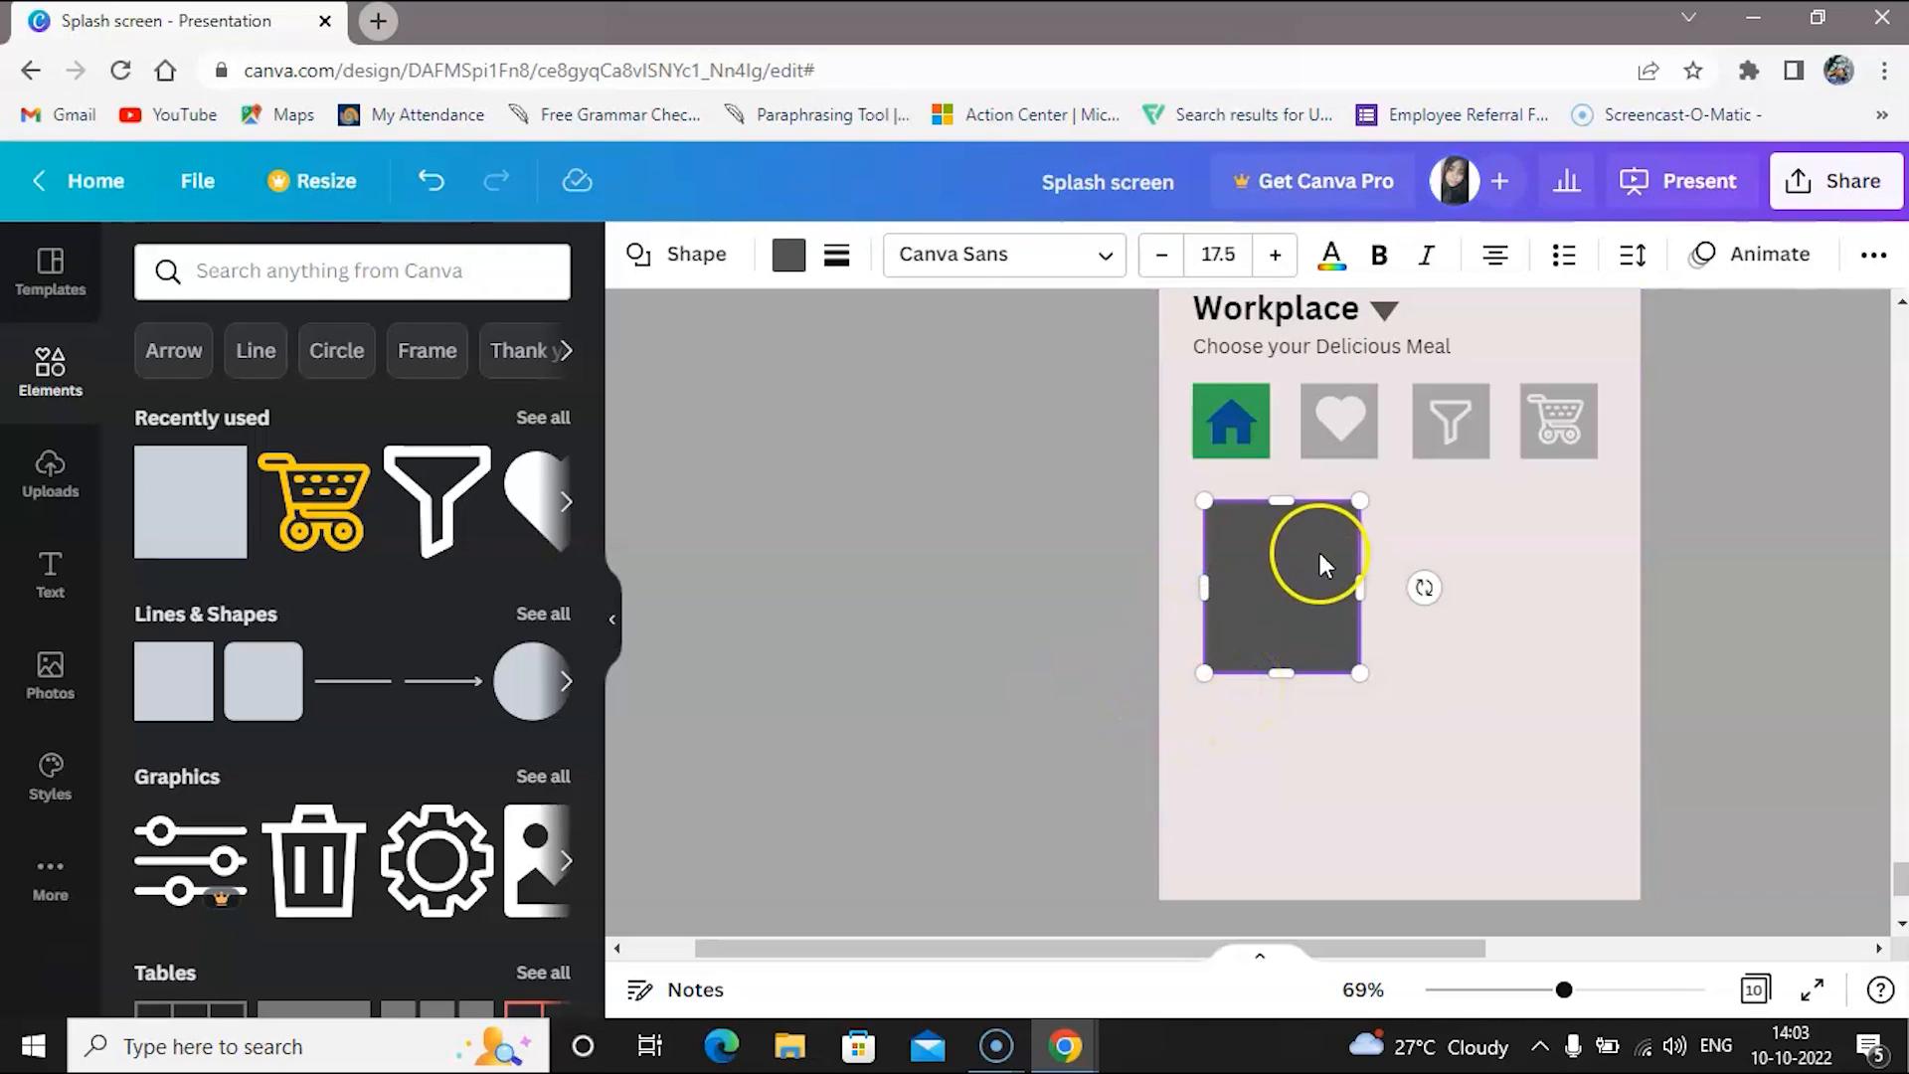
left_click_drag(1322, 553, 1311, 568)
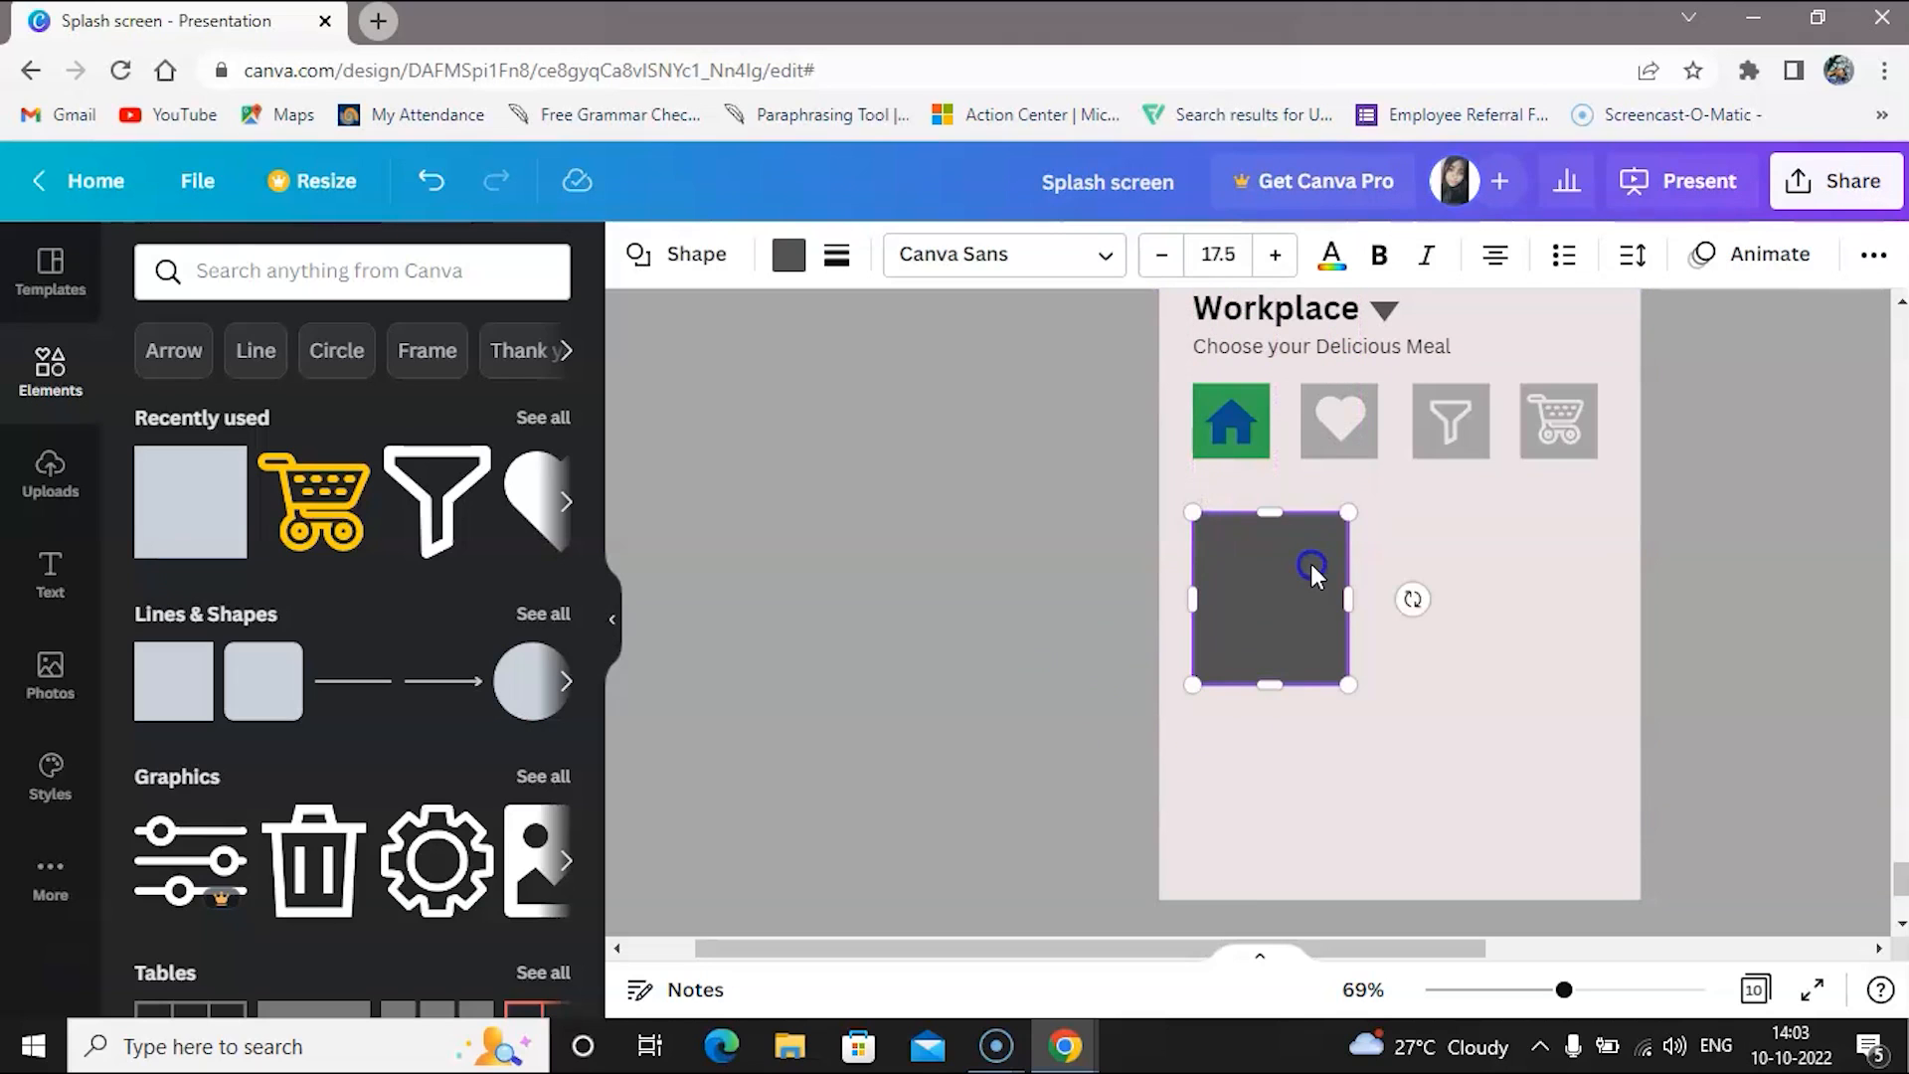
Recolour the card below the house tile with the light grey document colour of the other icon tiles
left_click(786, 253)
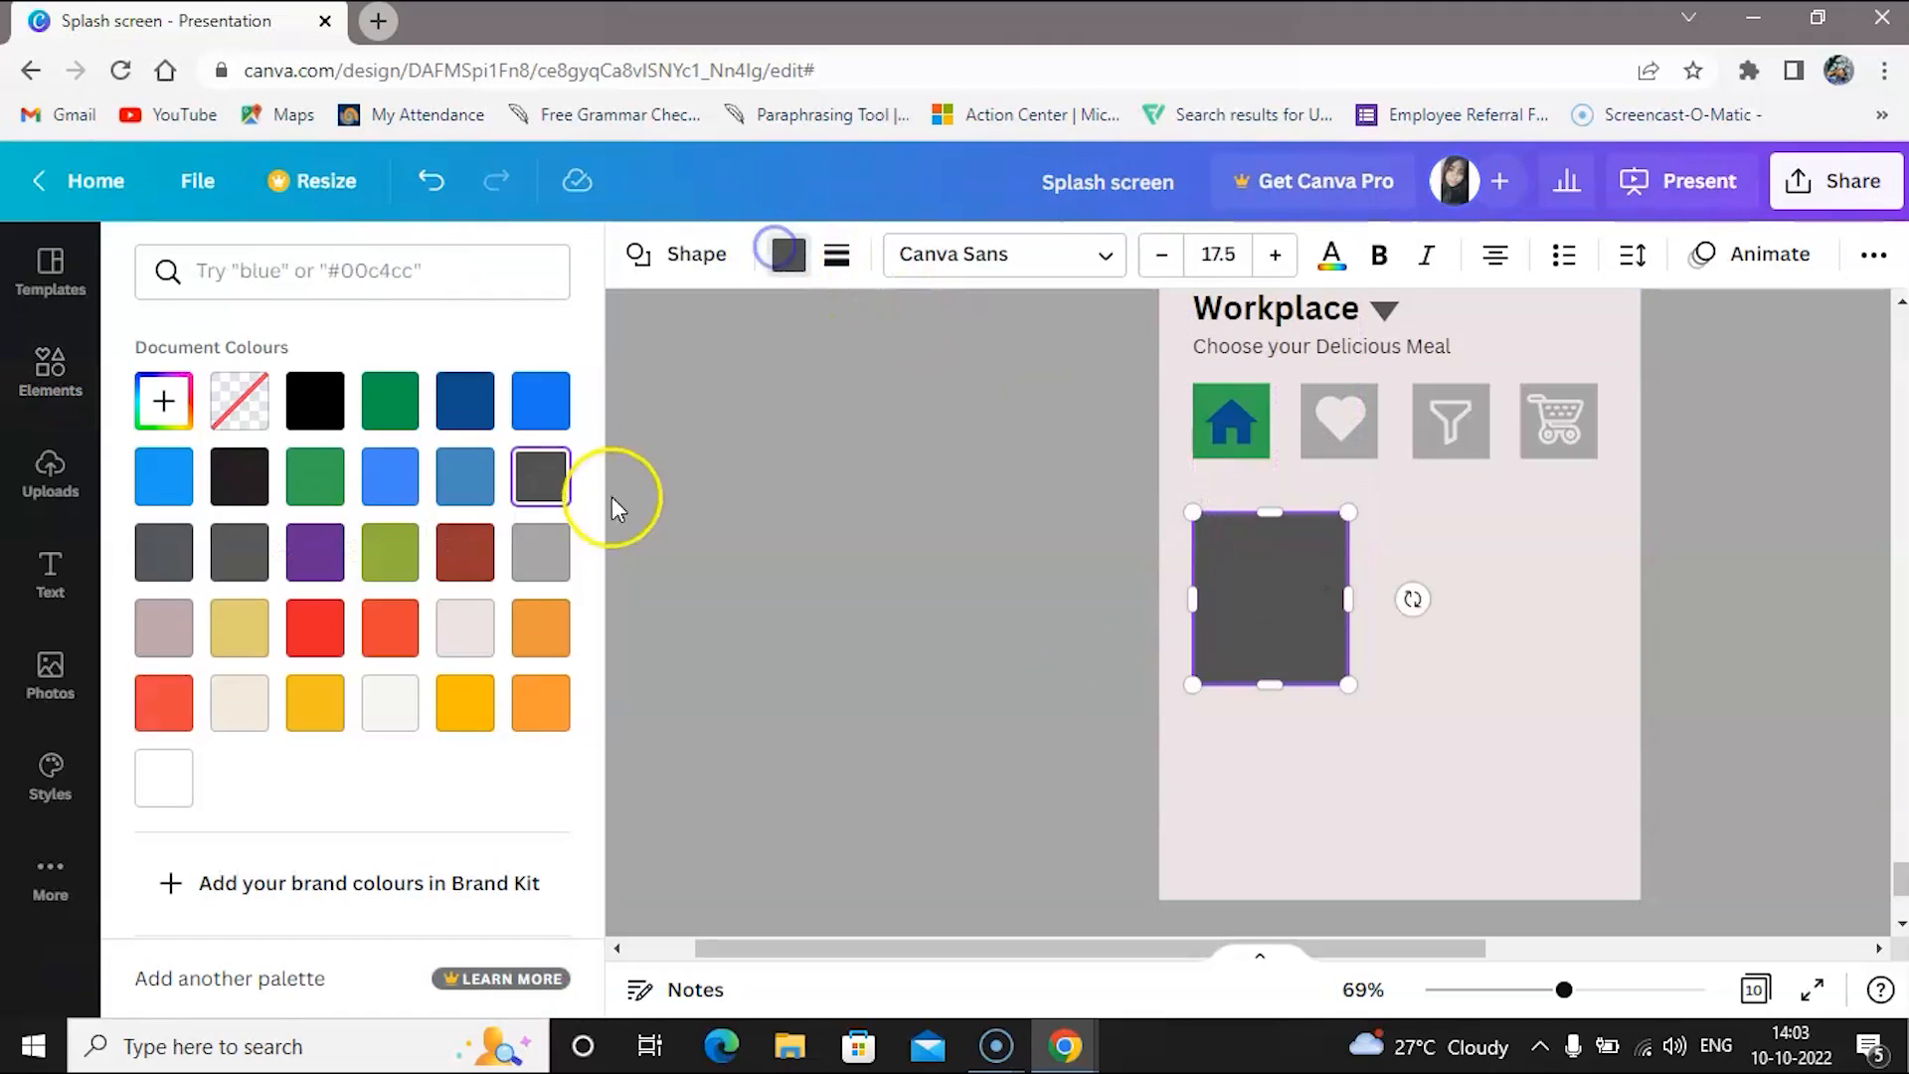
left_click(475, 641)
left_click(540, 550)
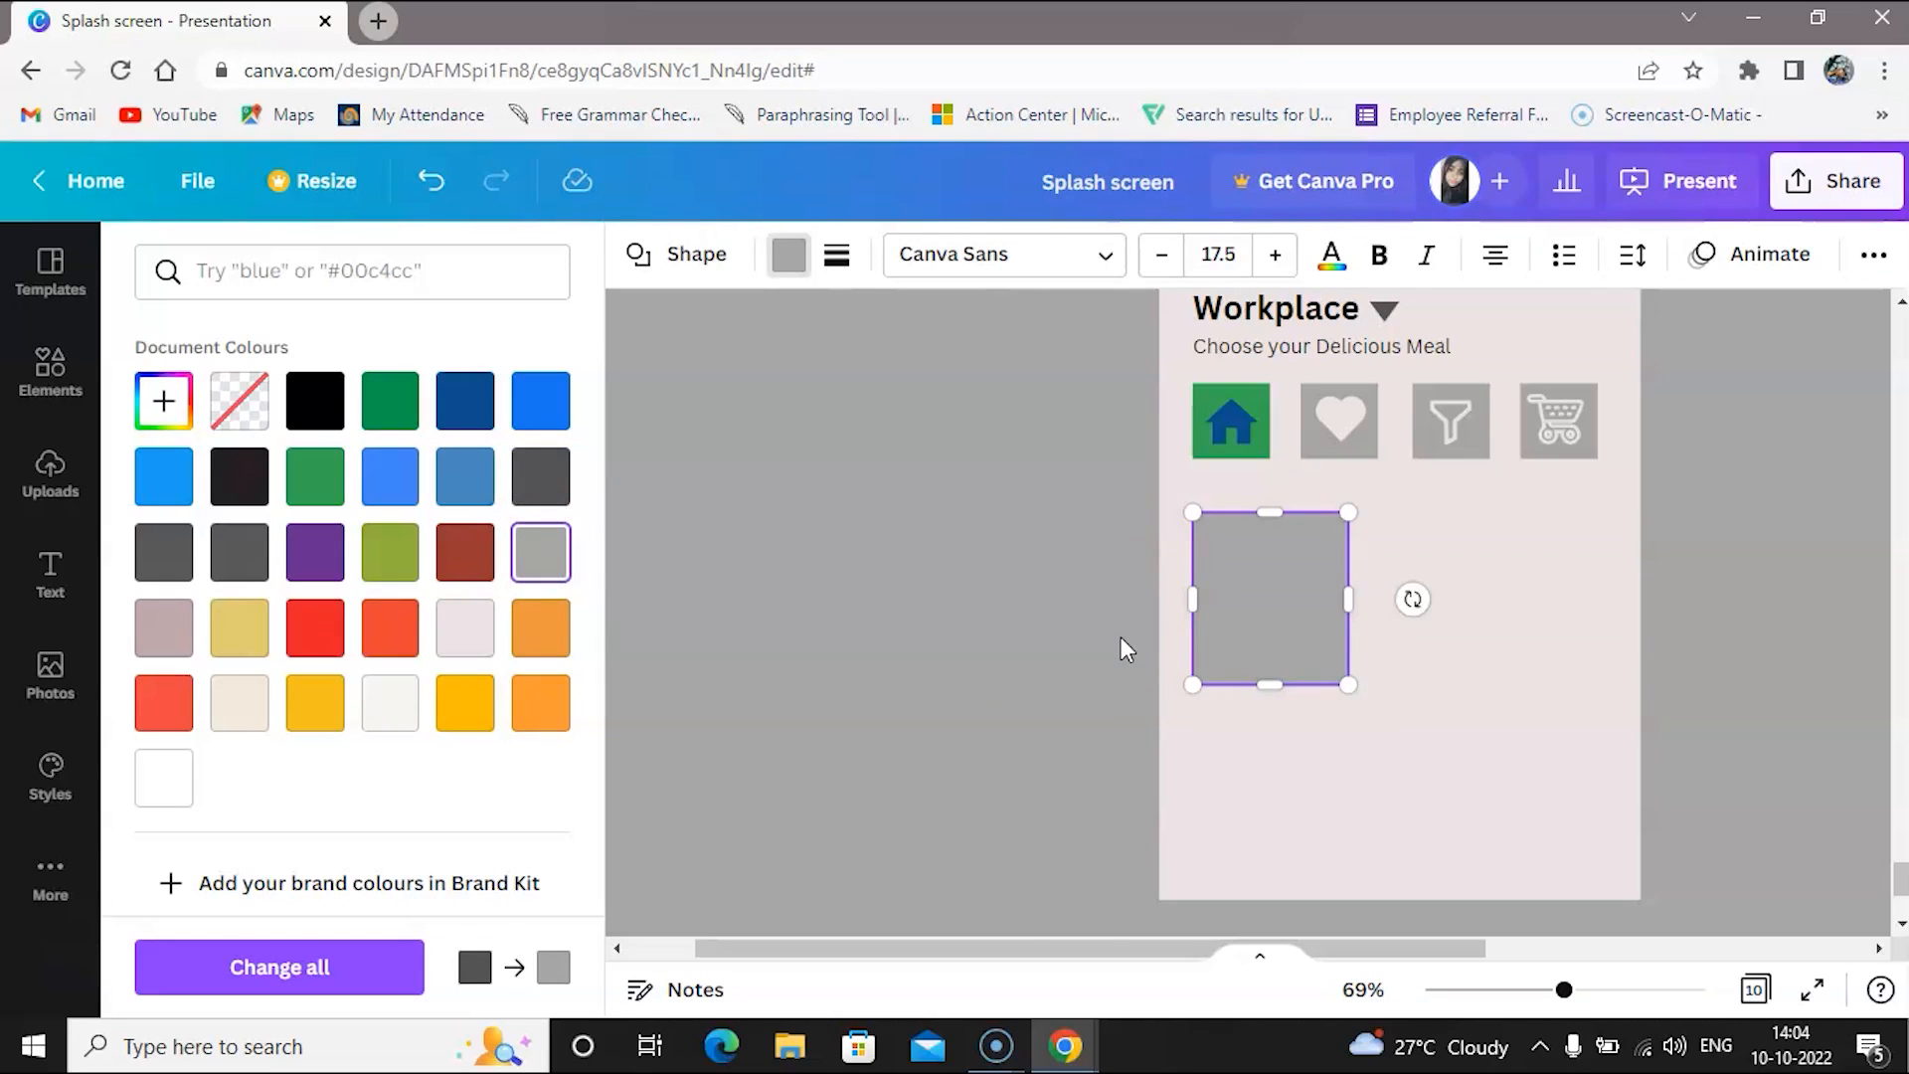
Add a circle shape, shrink it to fit and place it in the upper part of the grey card
left_click(52, 368)
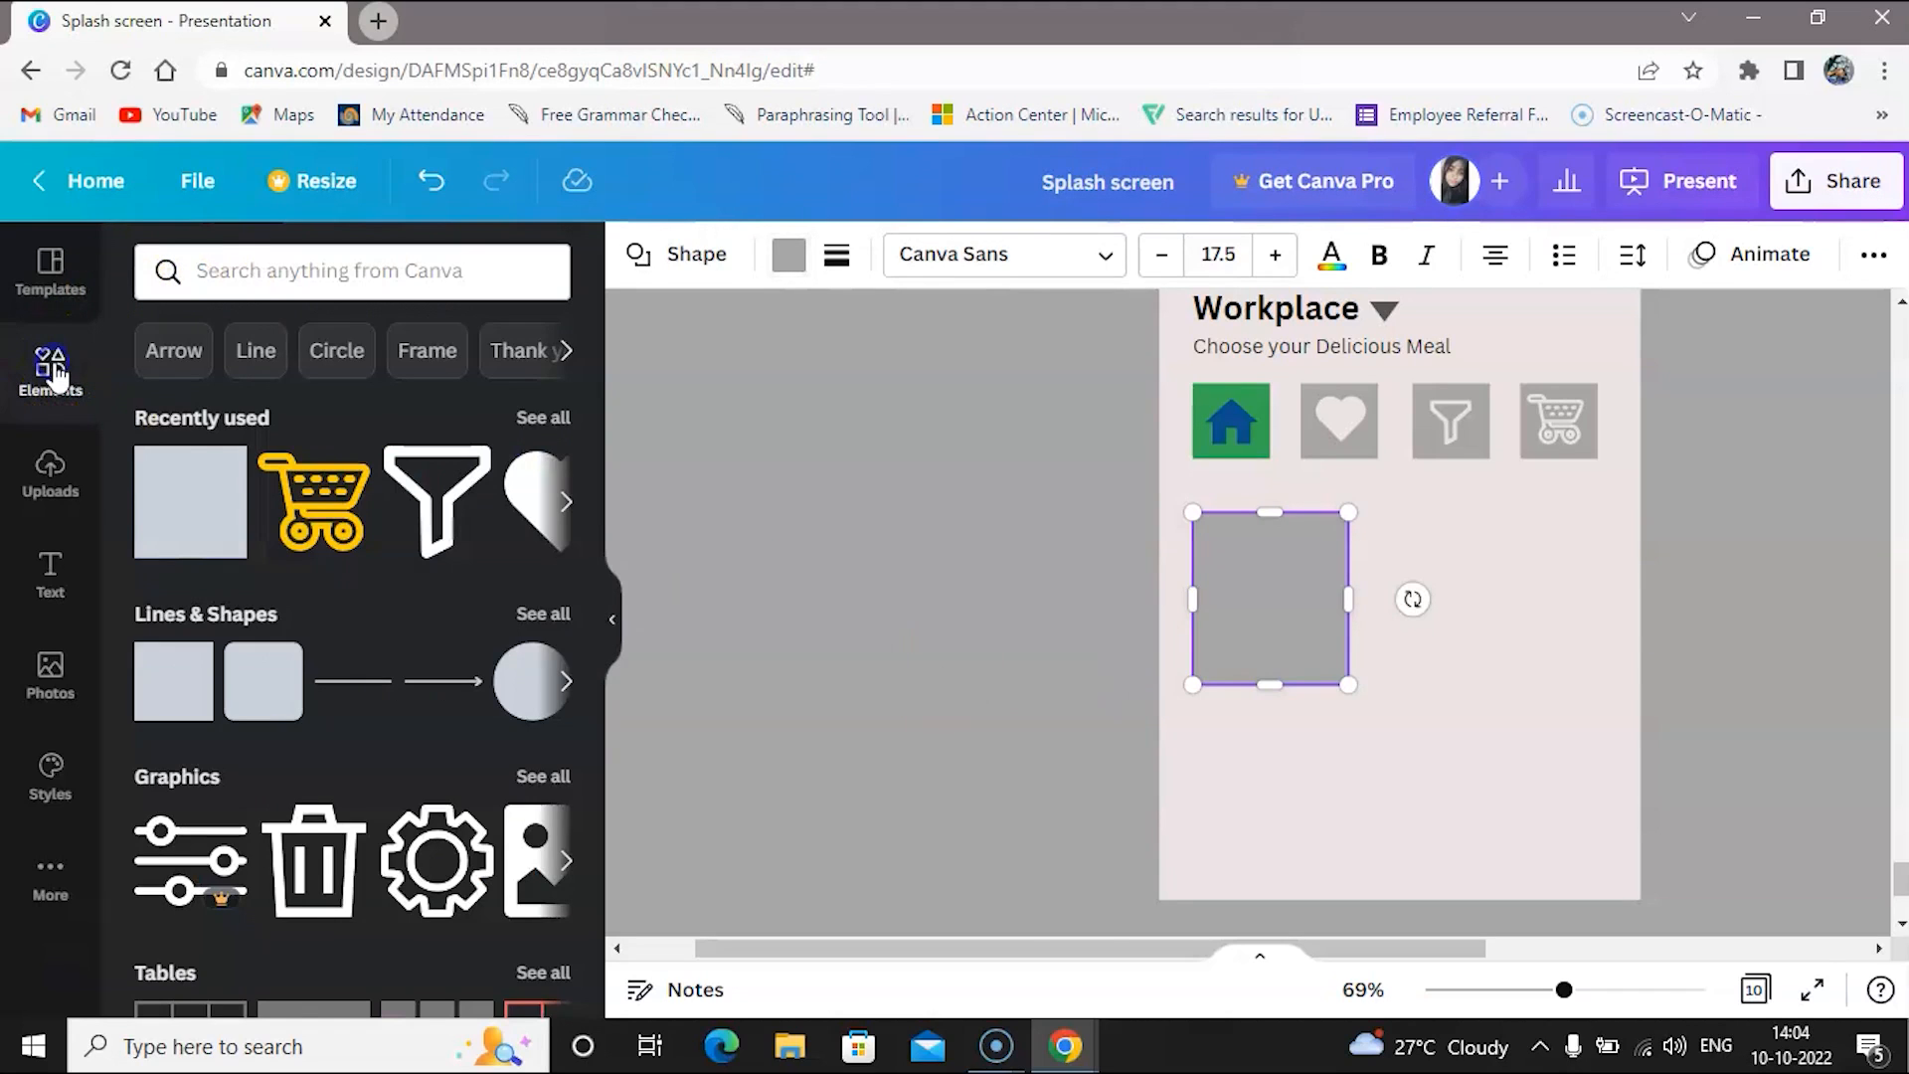
left_click(519, 691)
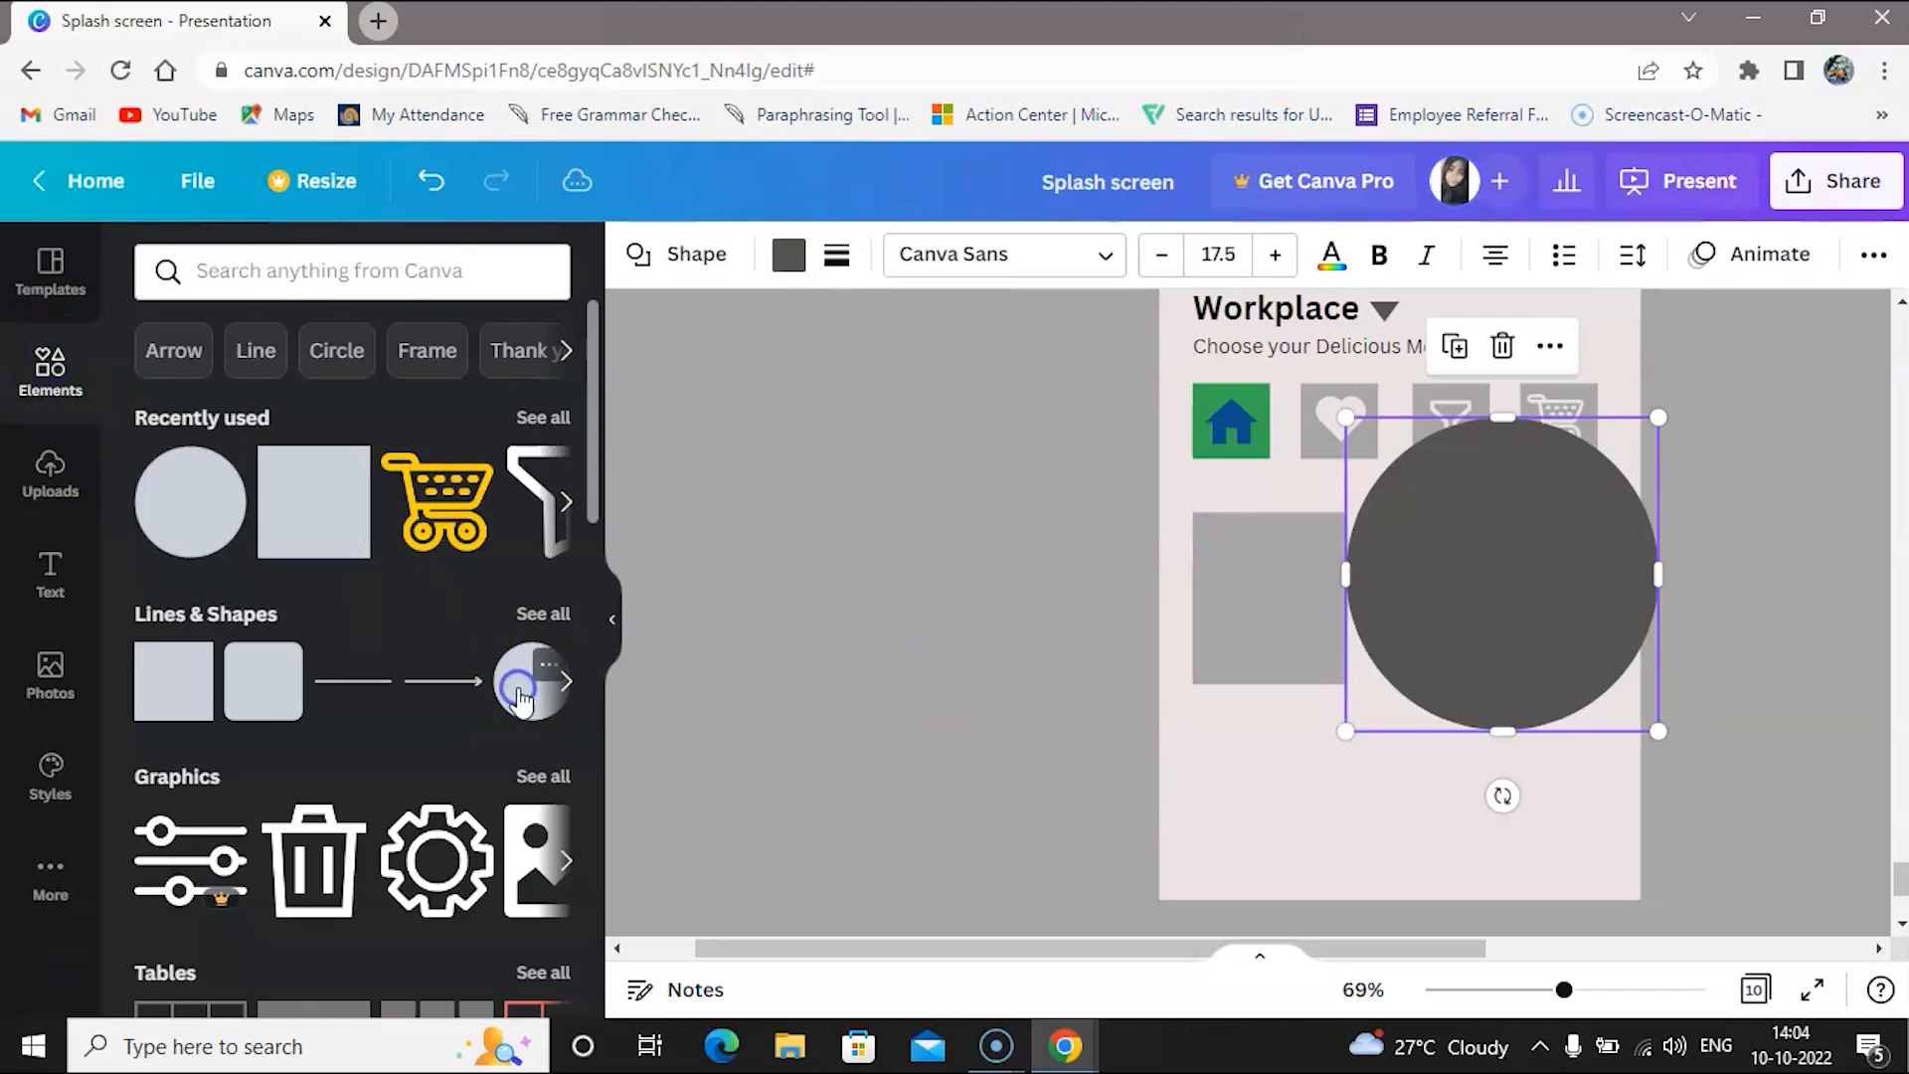
left_click_drag(1658, 731, 1270, 591)
scroll(1270, 591, "up", 5)
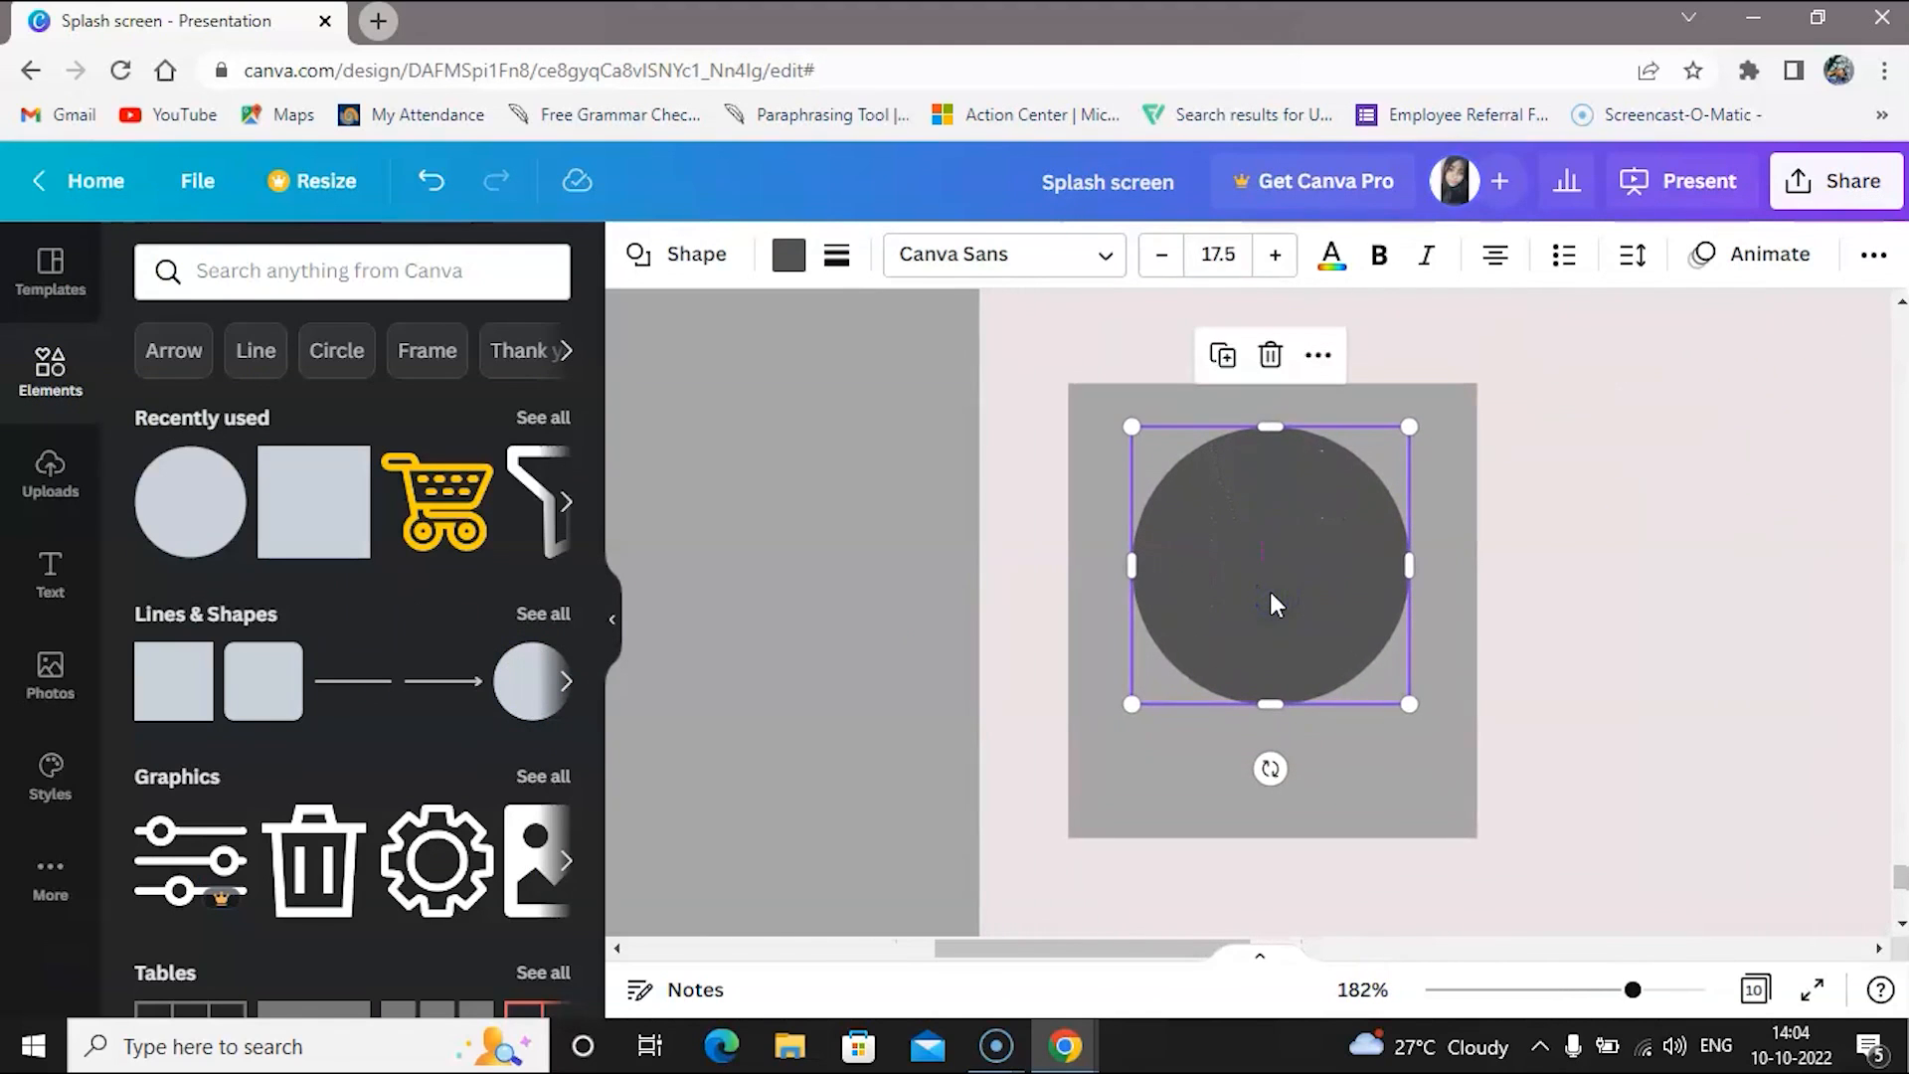
left_click_drag(1409, 702, 1396, 671)
left_click_drag(1279, 563, 1284, 579)
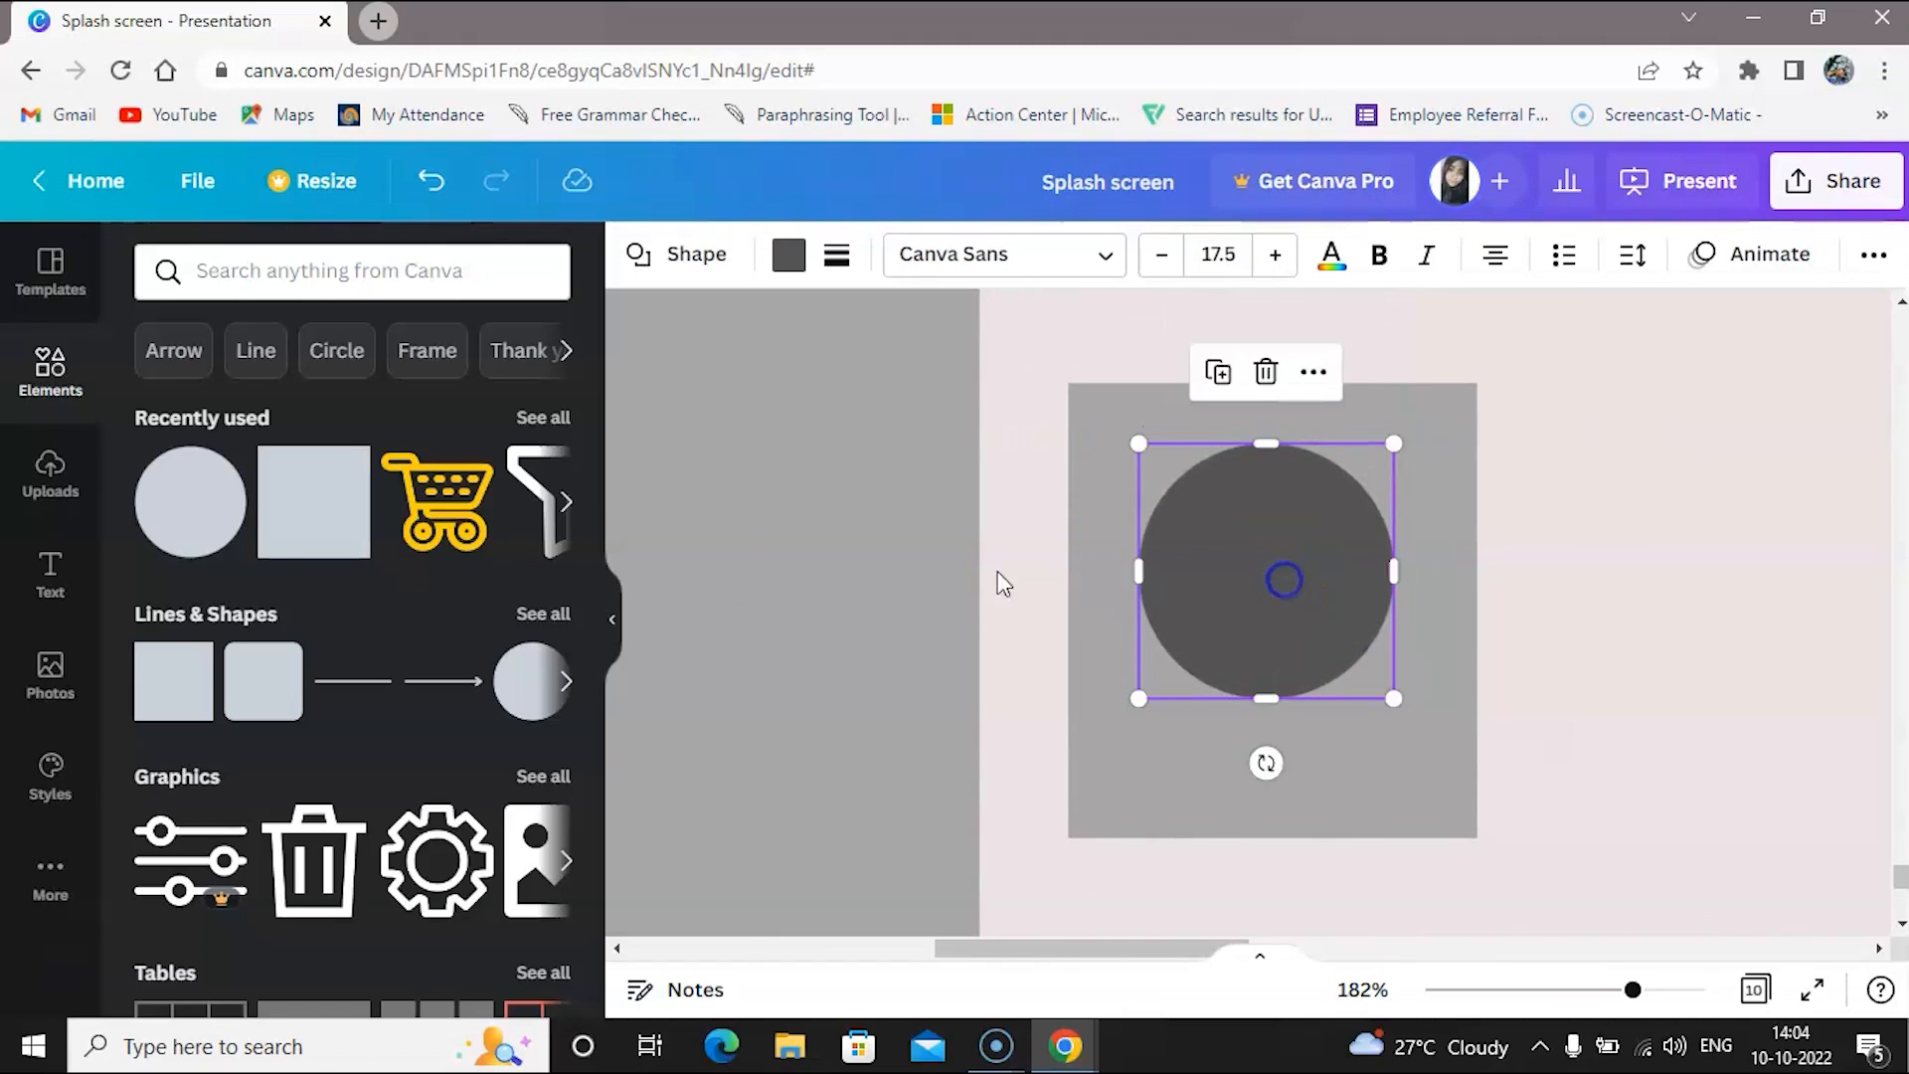
Recolour the circle inside the grey card with the pale pink document colour that matches the page
left_click(613, 613)
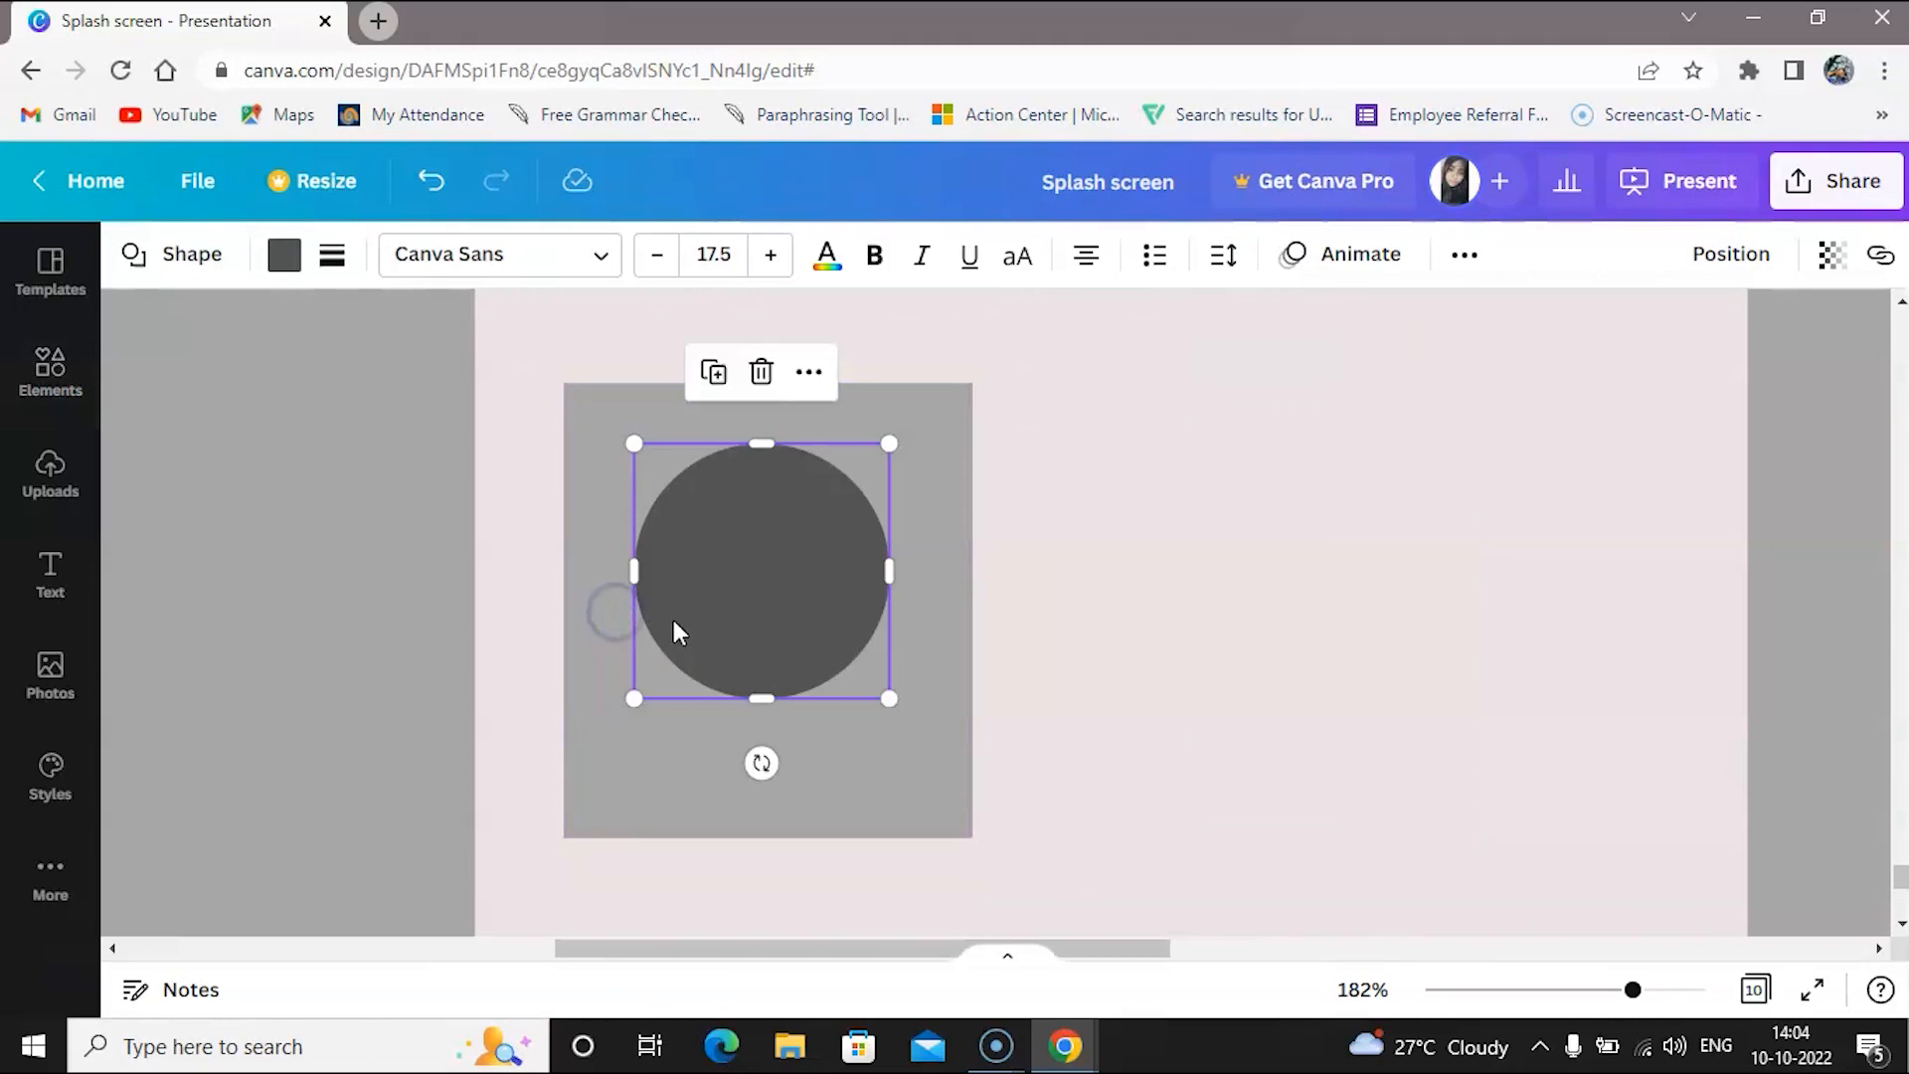
double_click(715, 566)
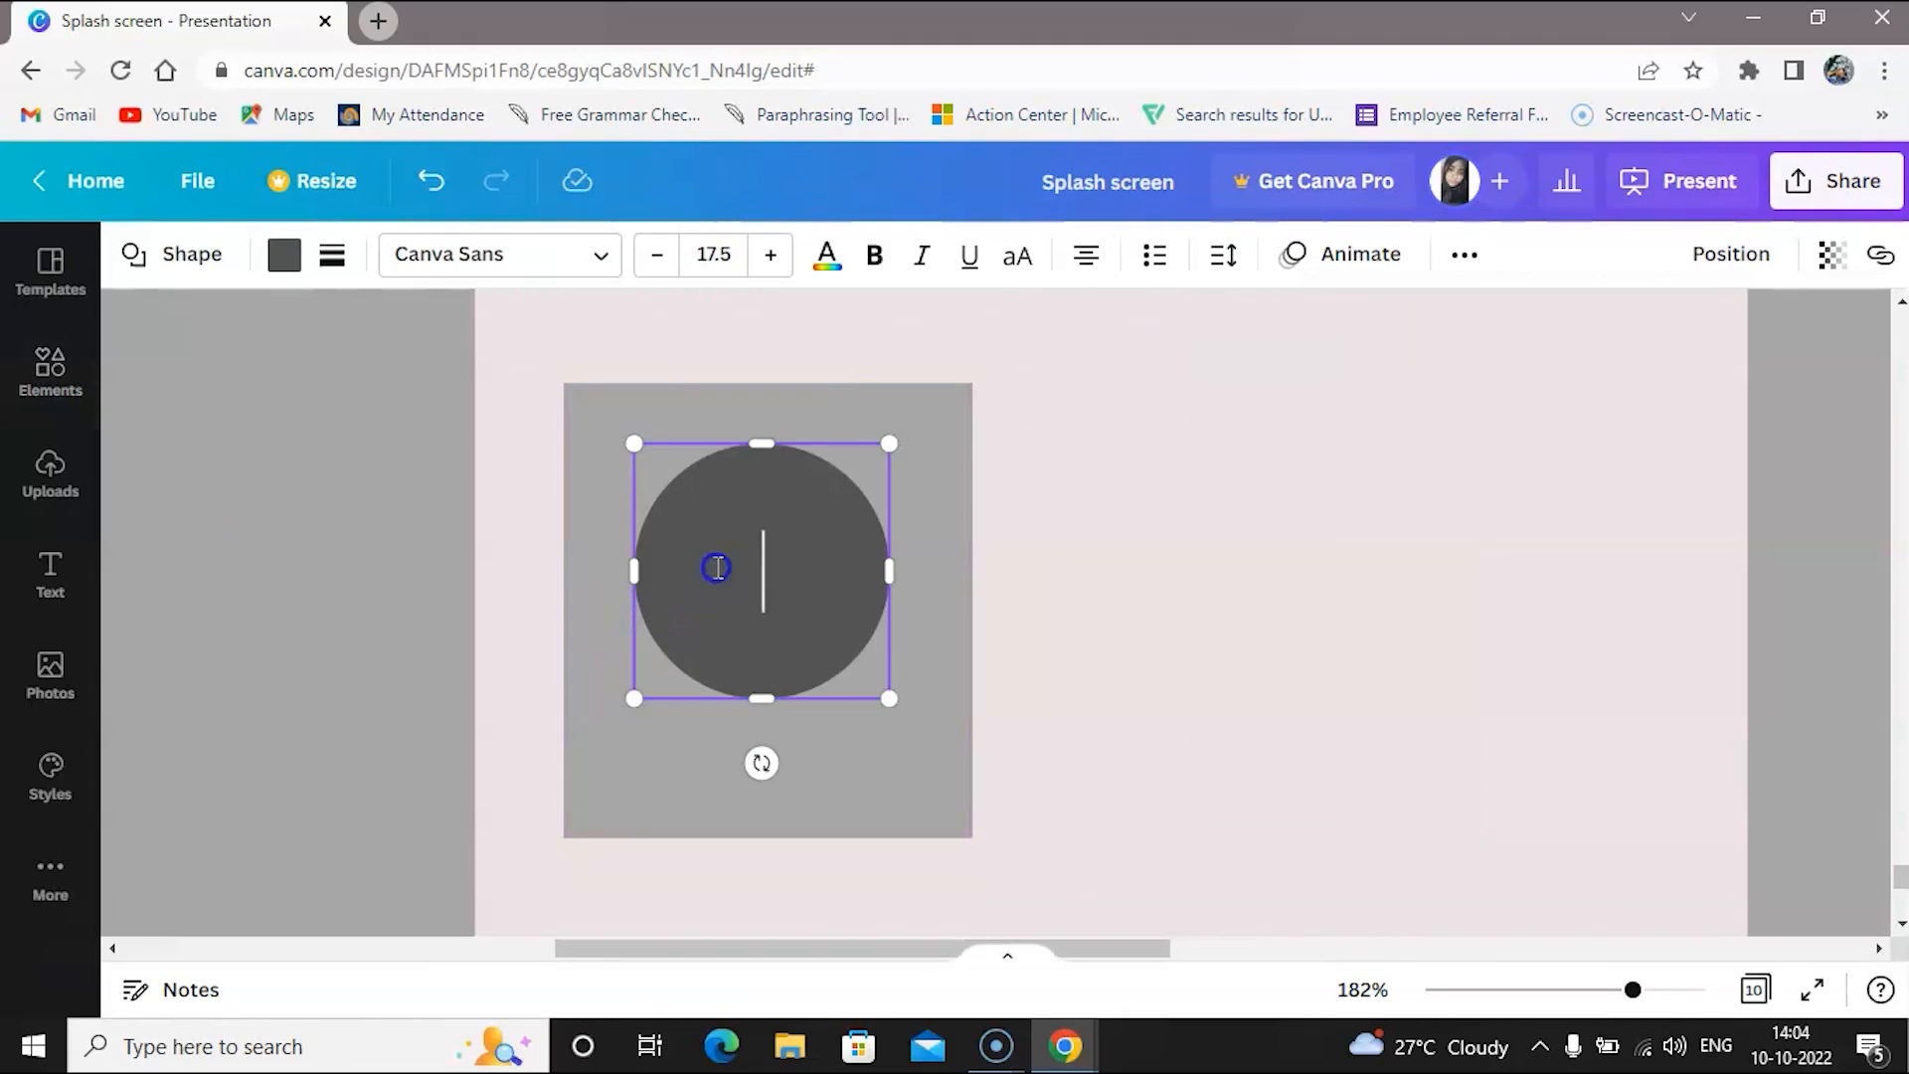
left_click(282, 257)
left_click(448, 629)
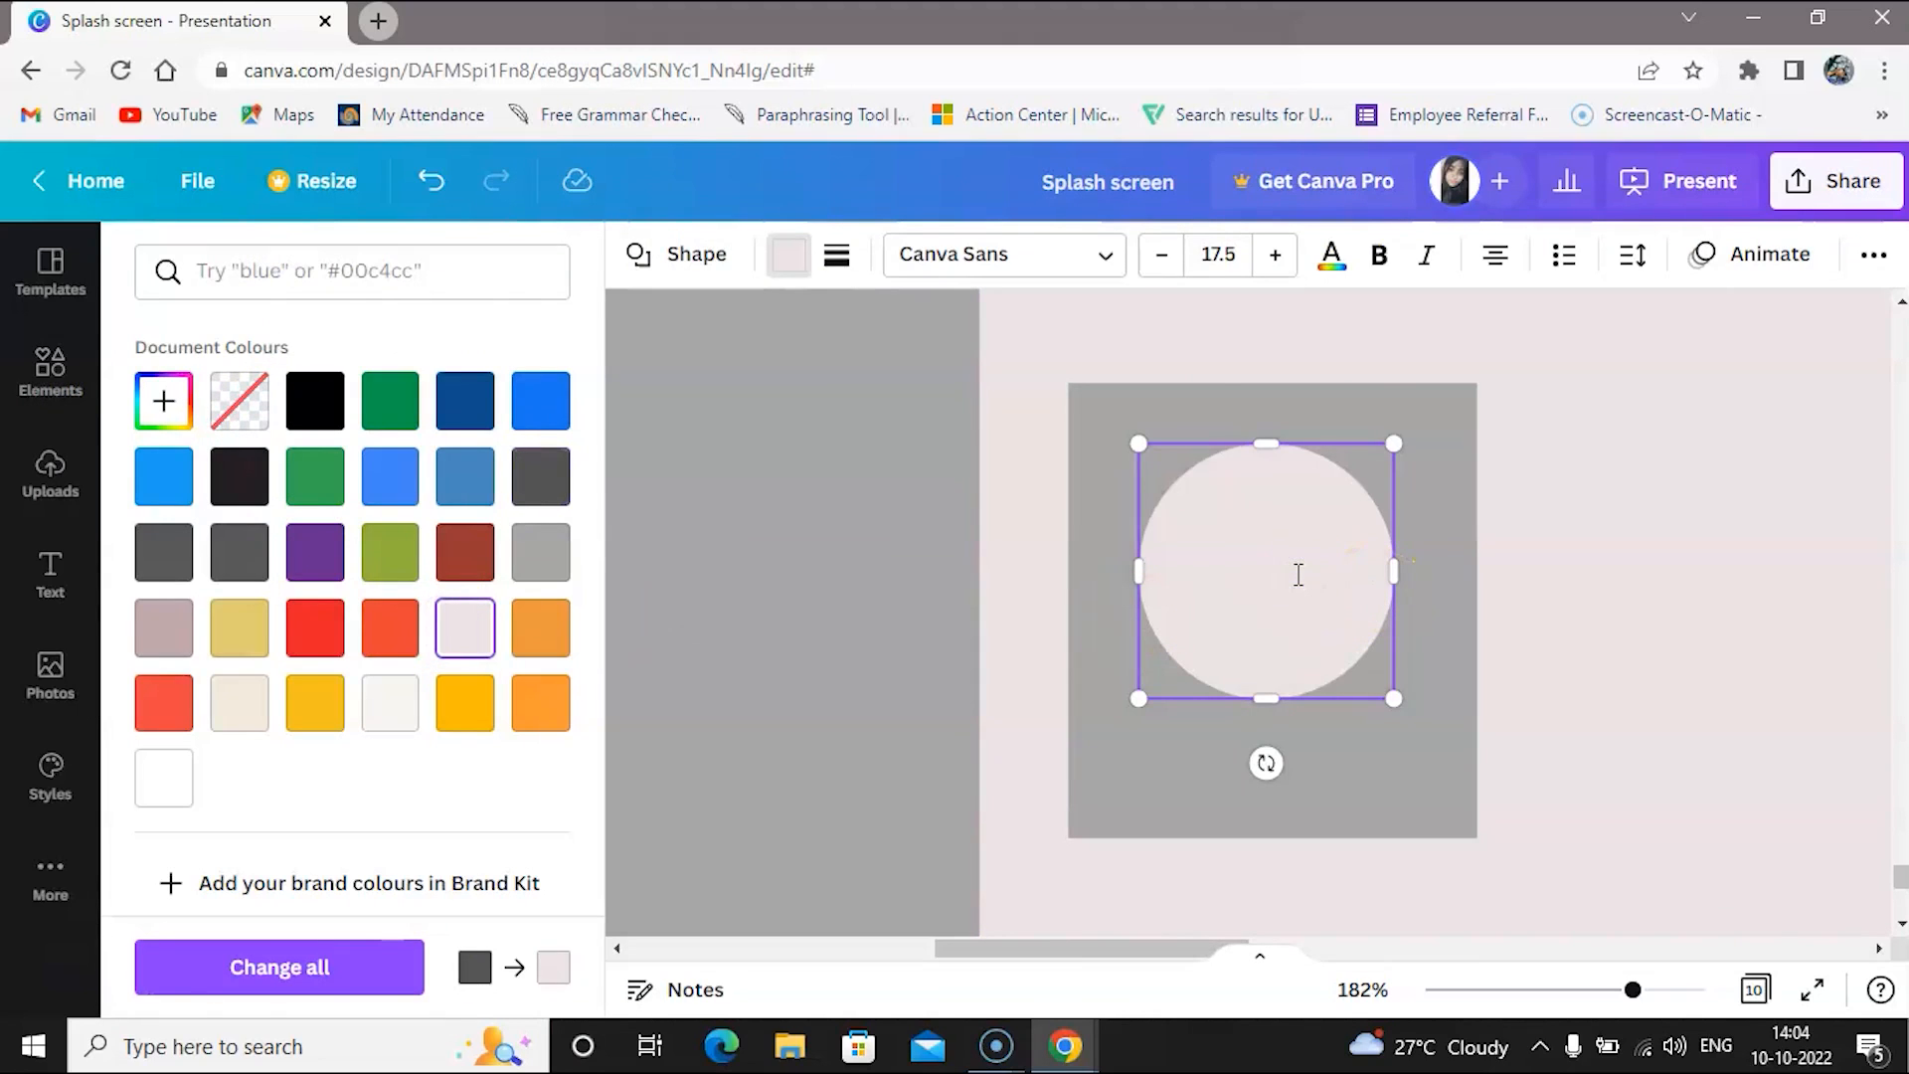
left_click(897, 505)
left_click(803, 479)
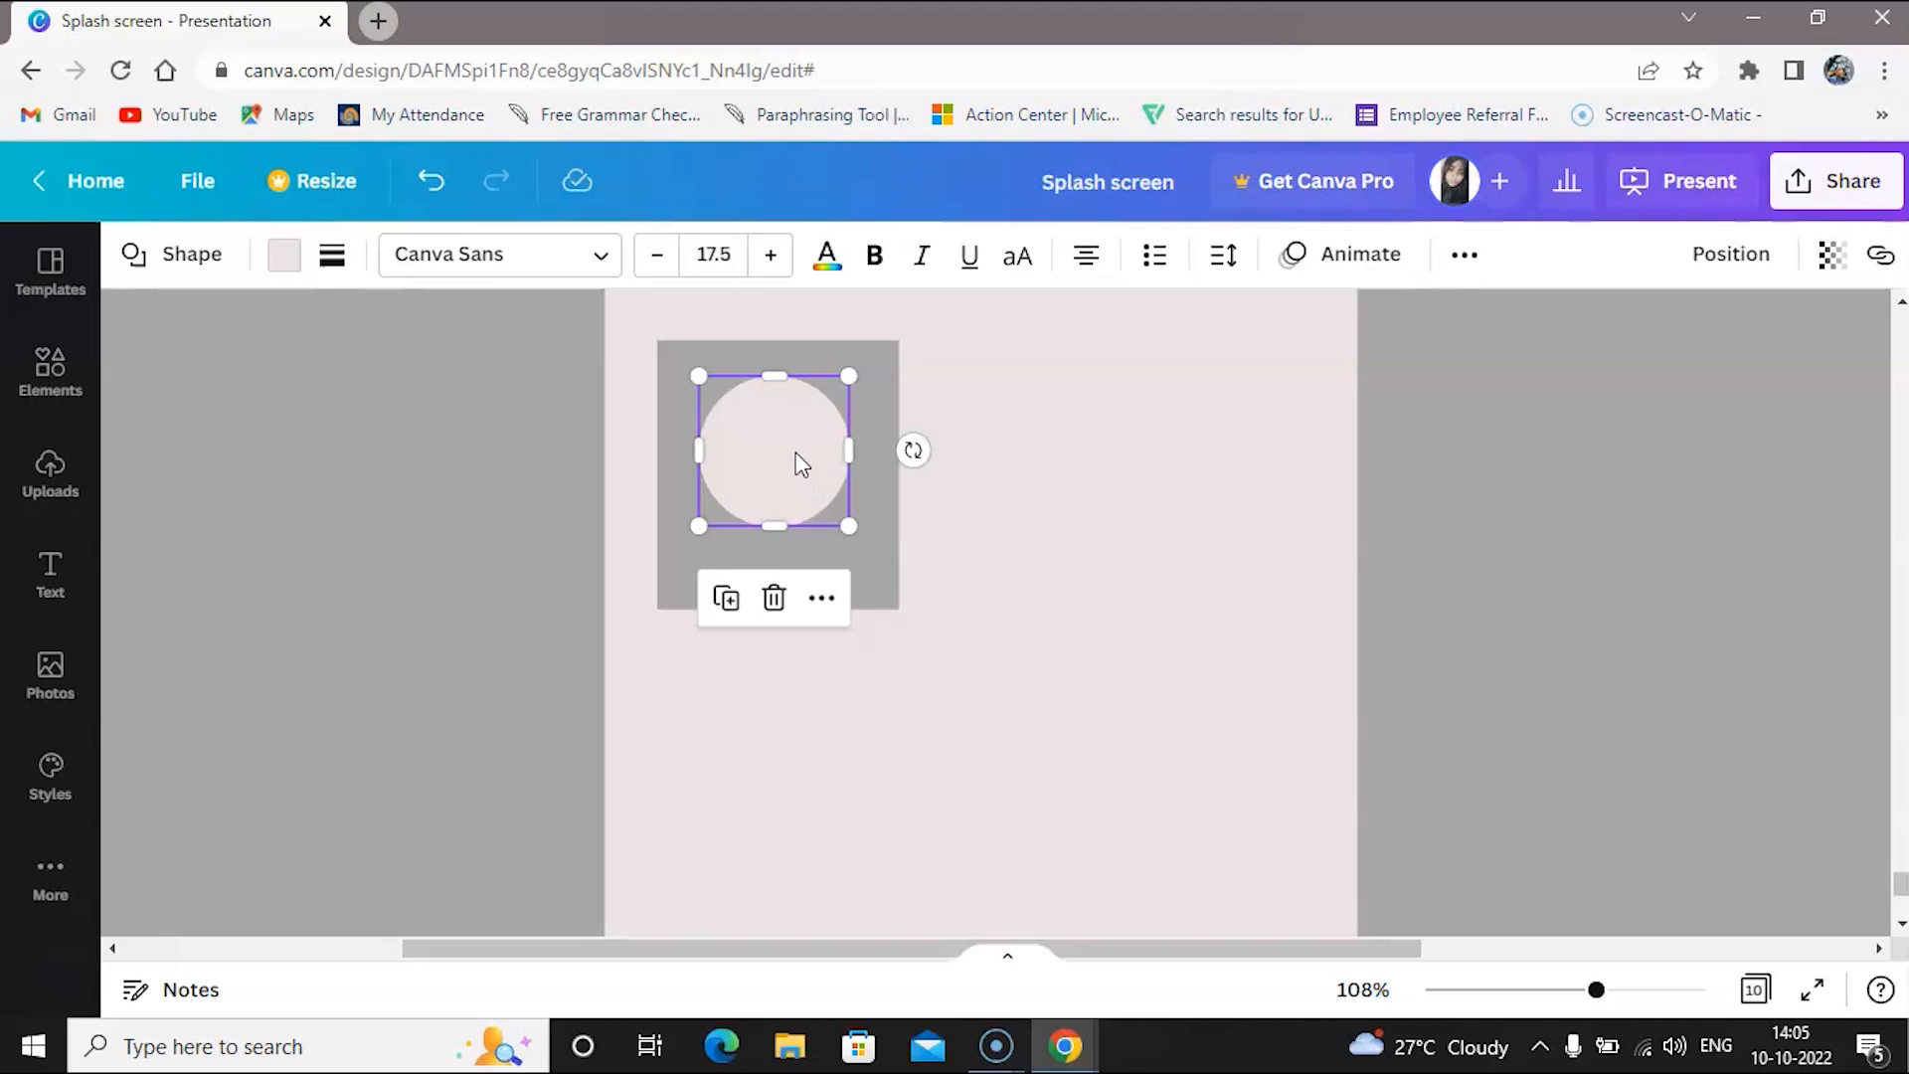
left_click(423, 587)
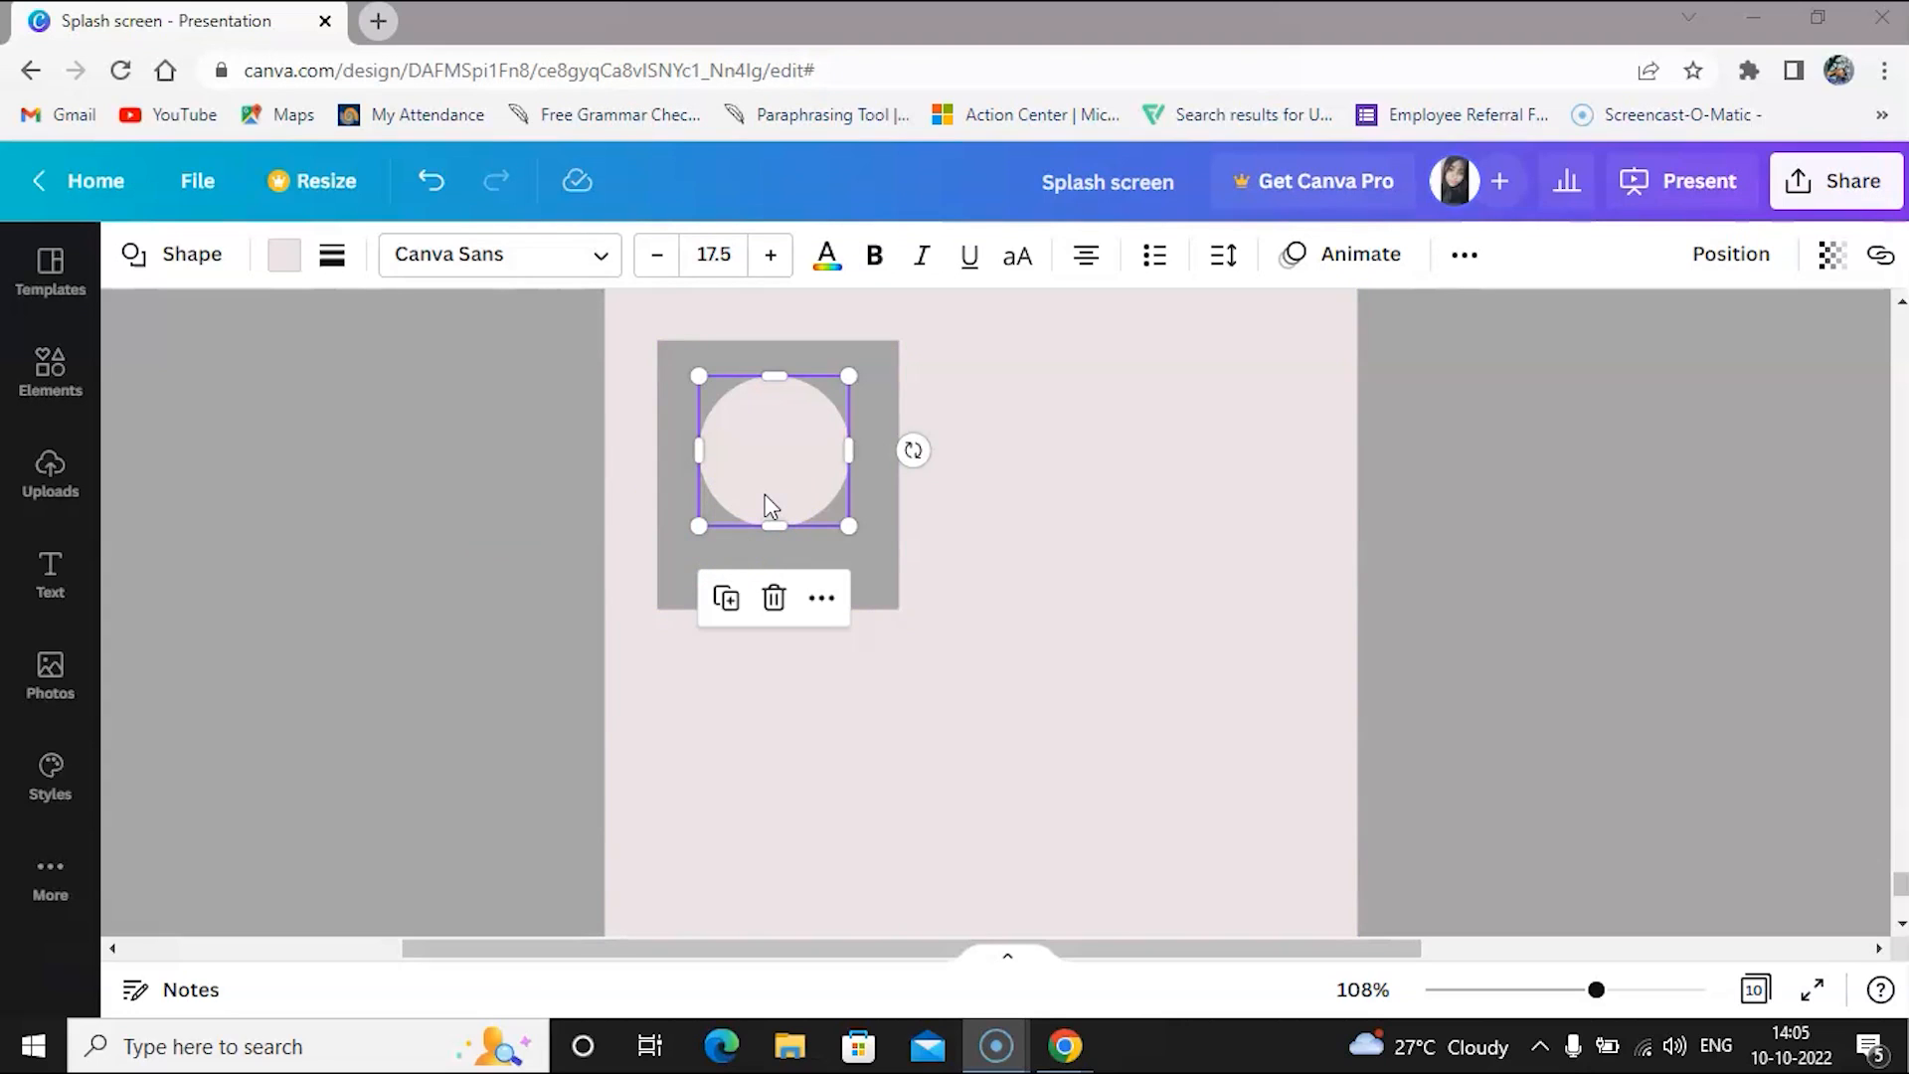
Paste the burger image and place it in the middle of the pale pink circle on the grey card
left_click(771, 714)
left_click(785, 479)
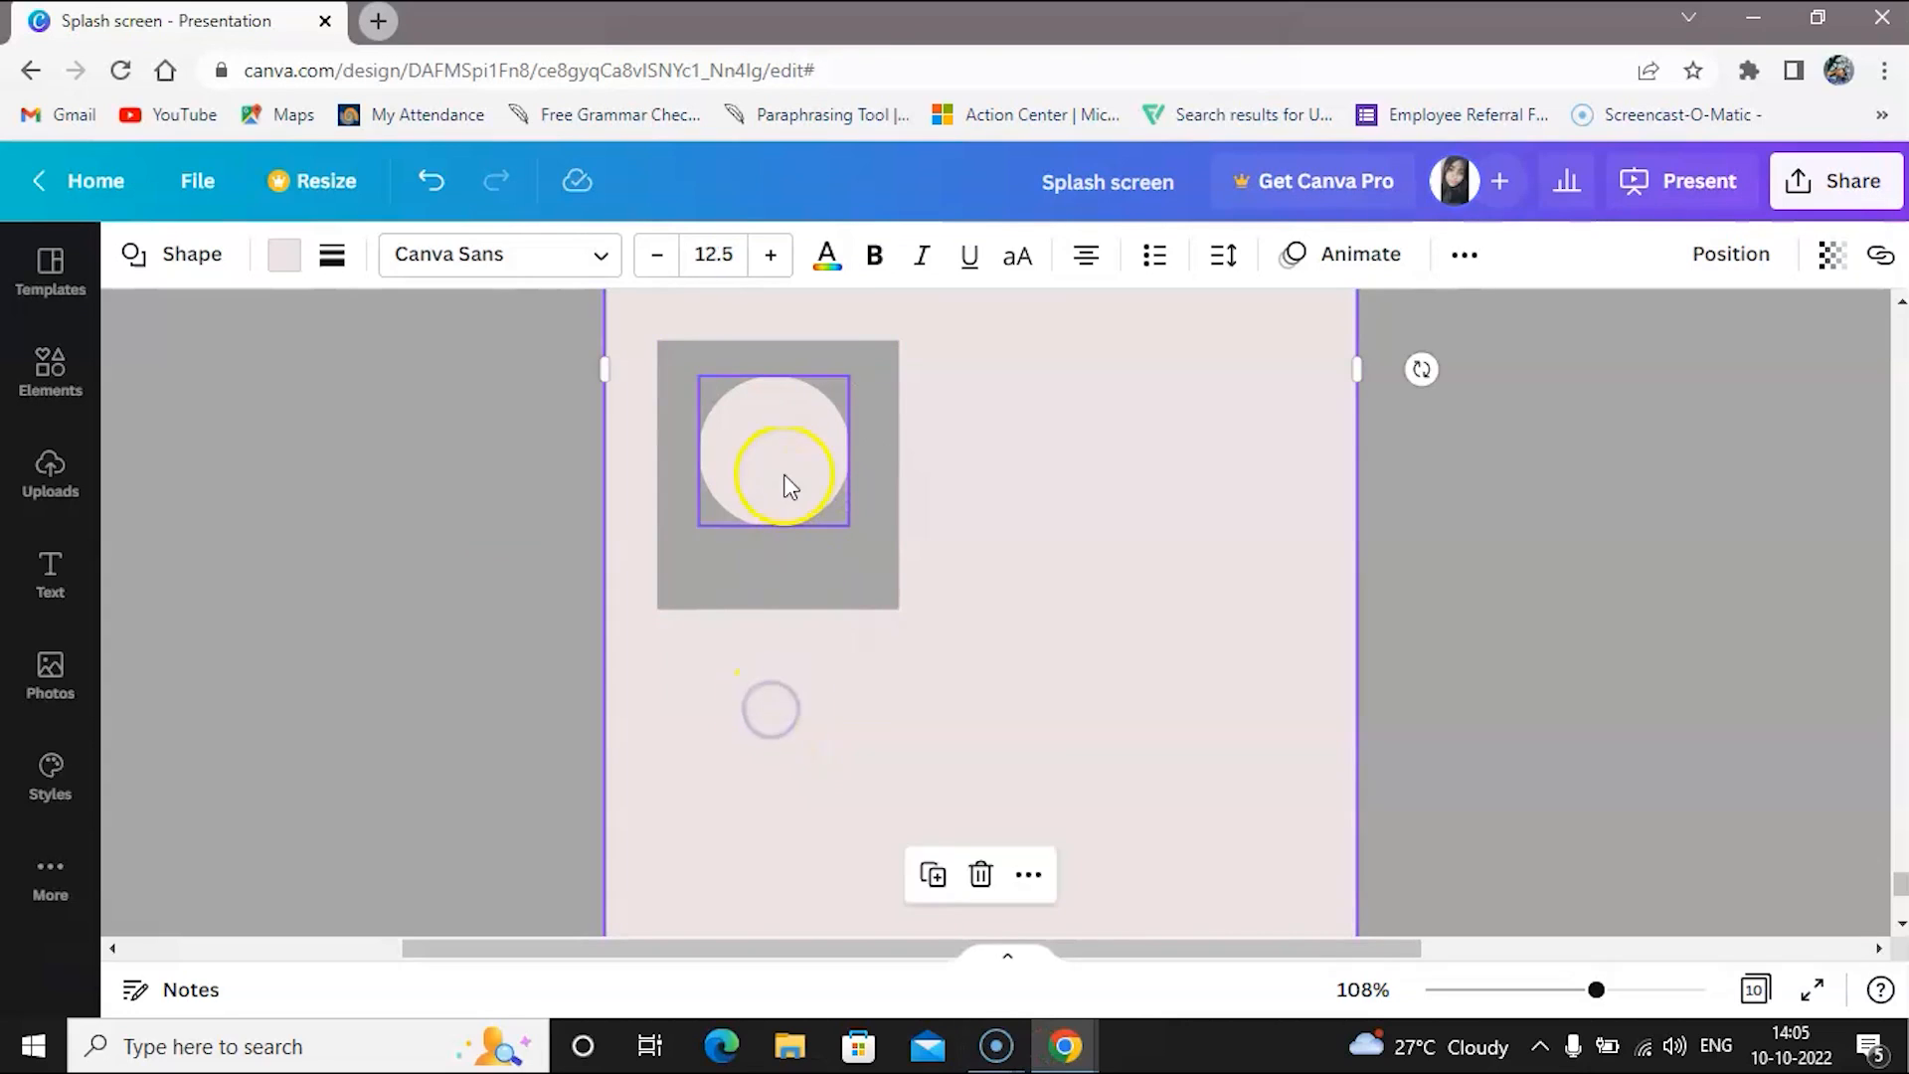
key("ctrl+v")
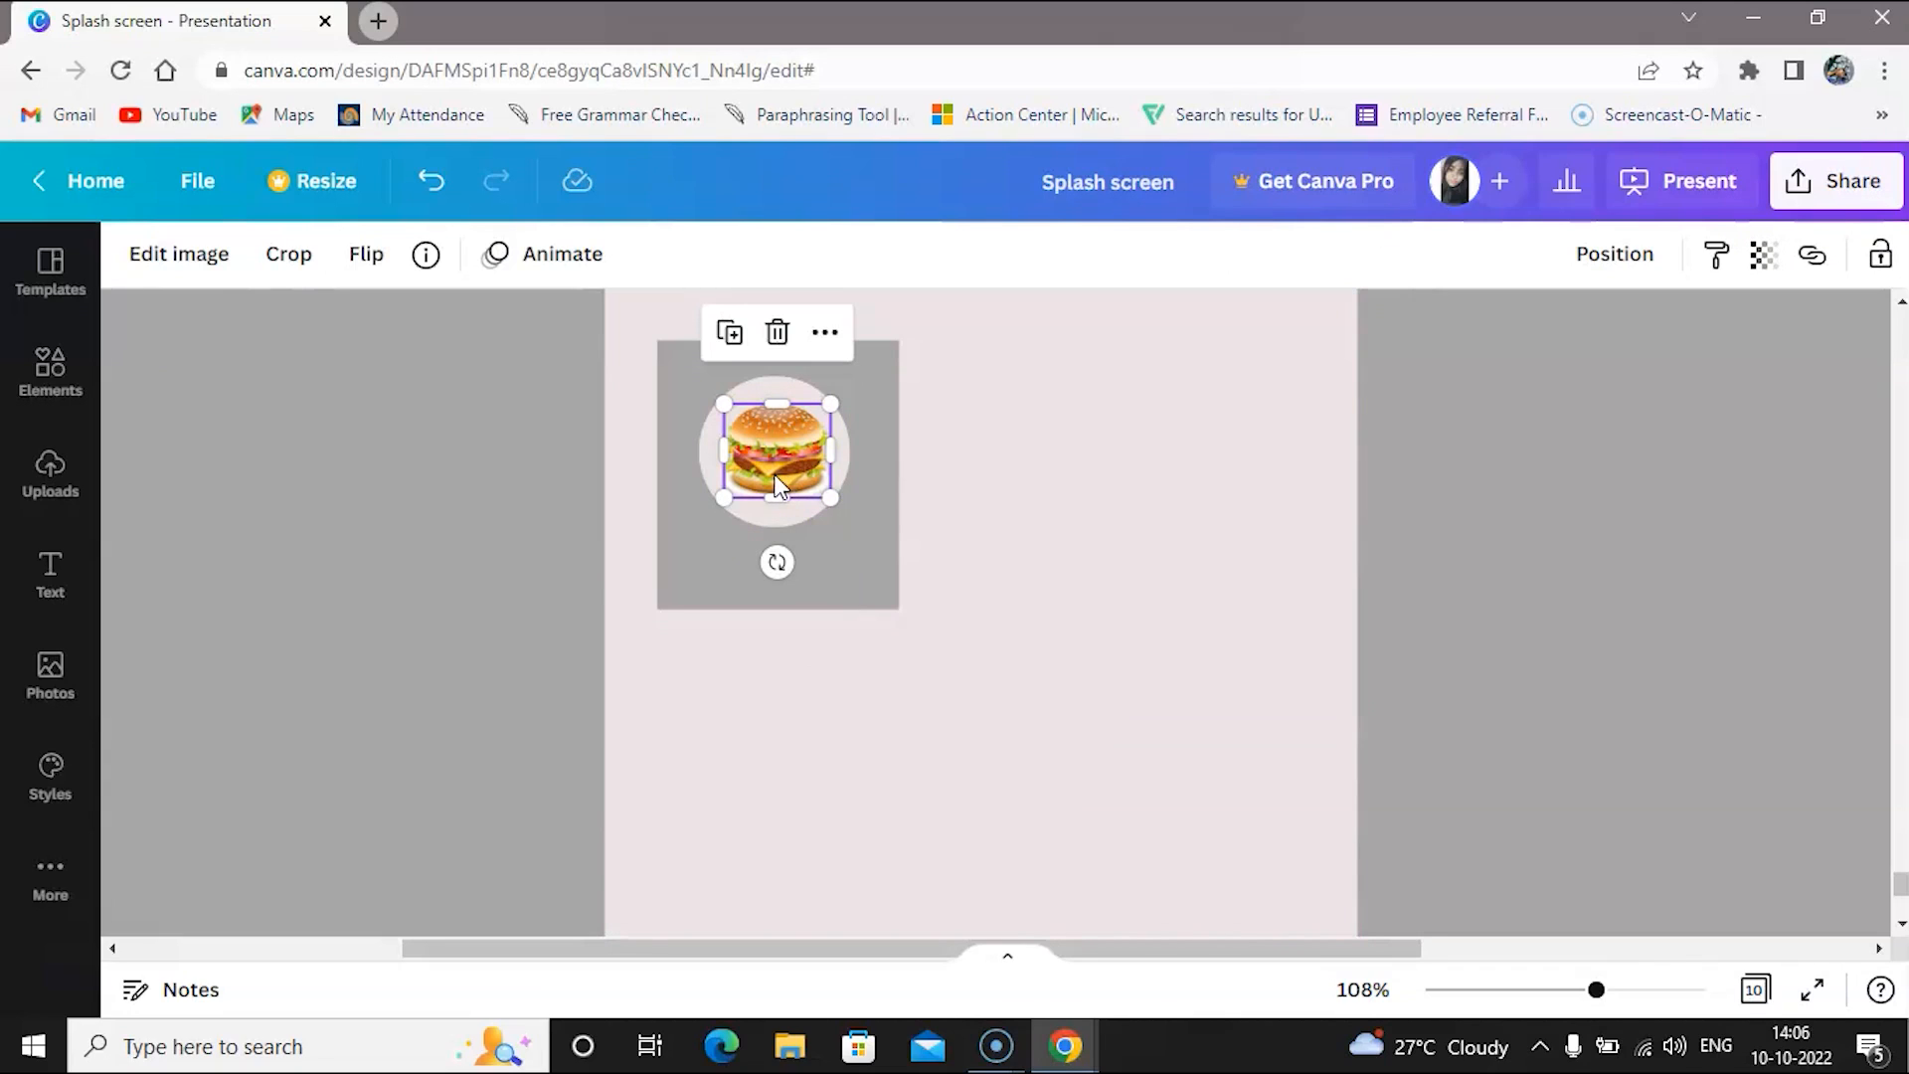
scroll(777, 486, "up", 1)
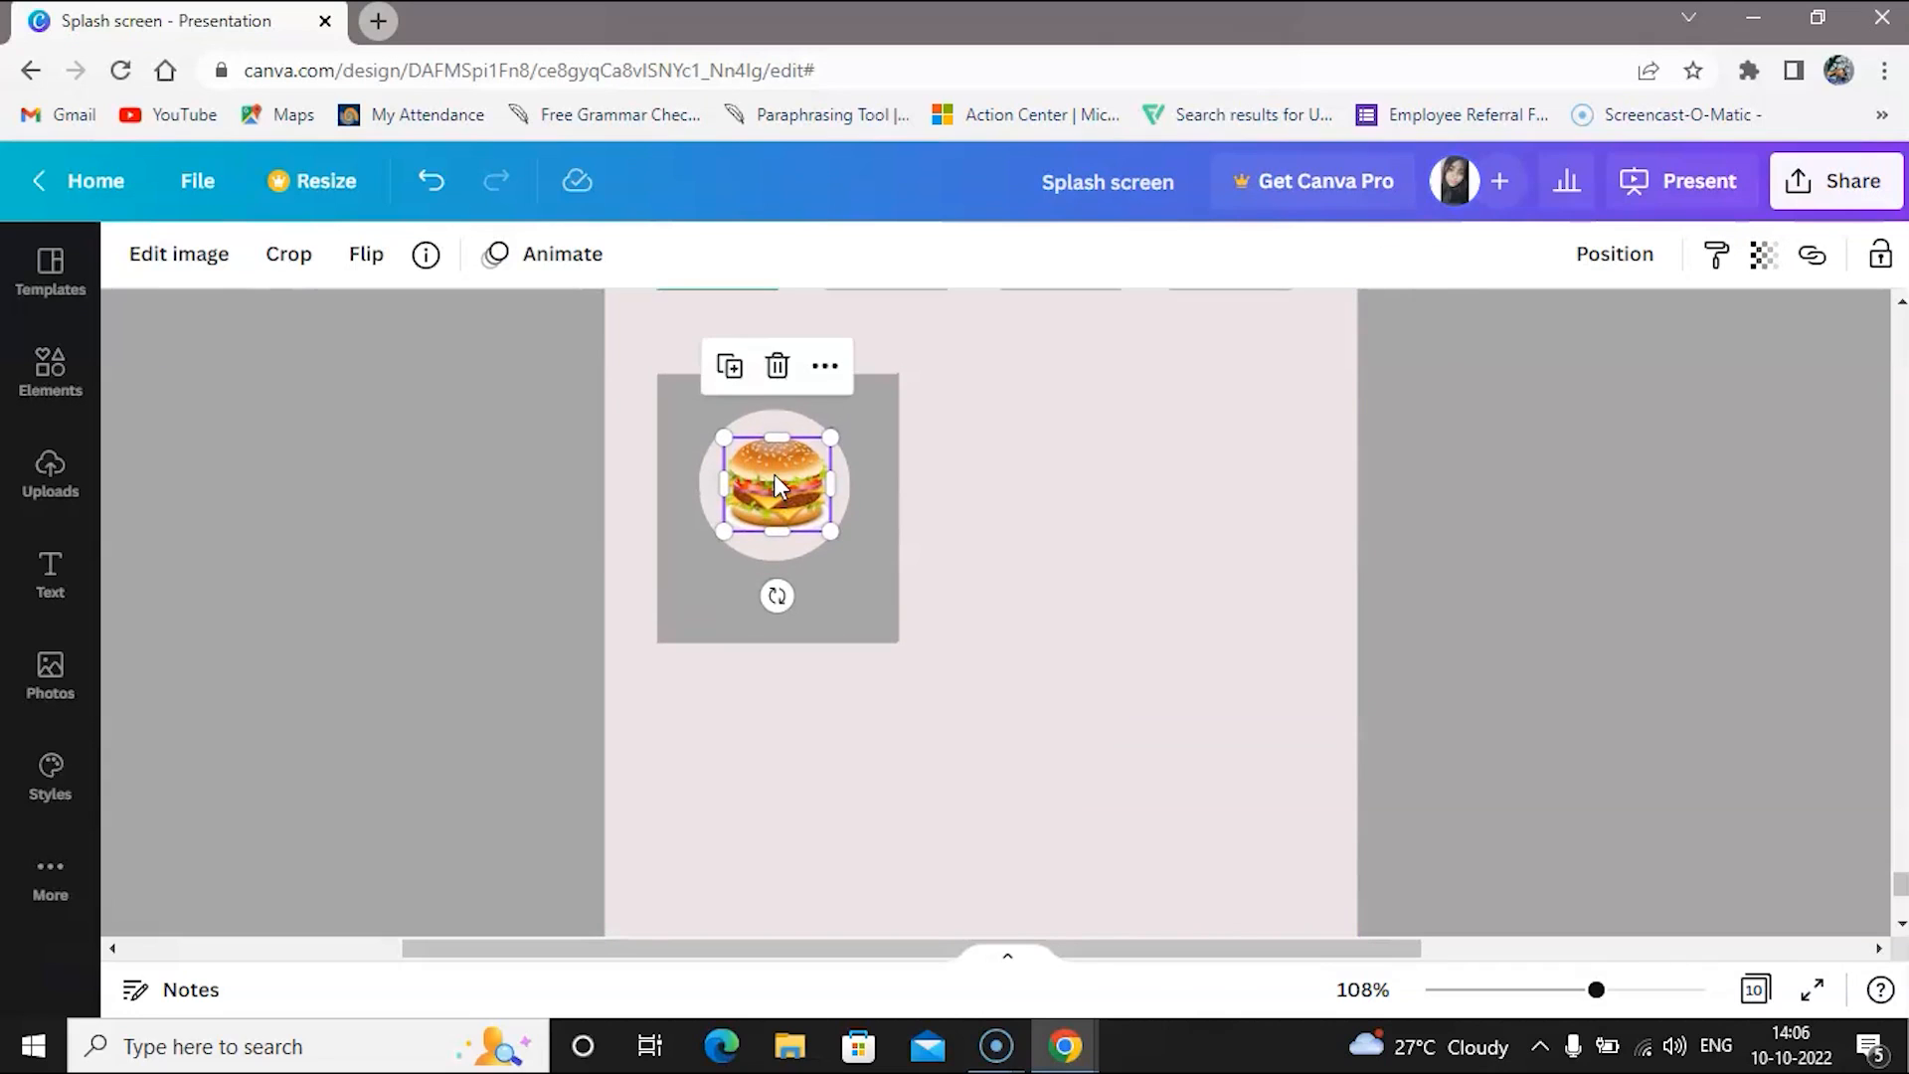
left_click_drag(775, 471, 770, 476)
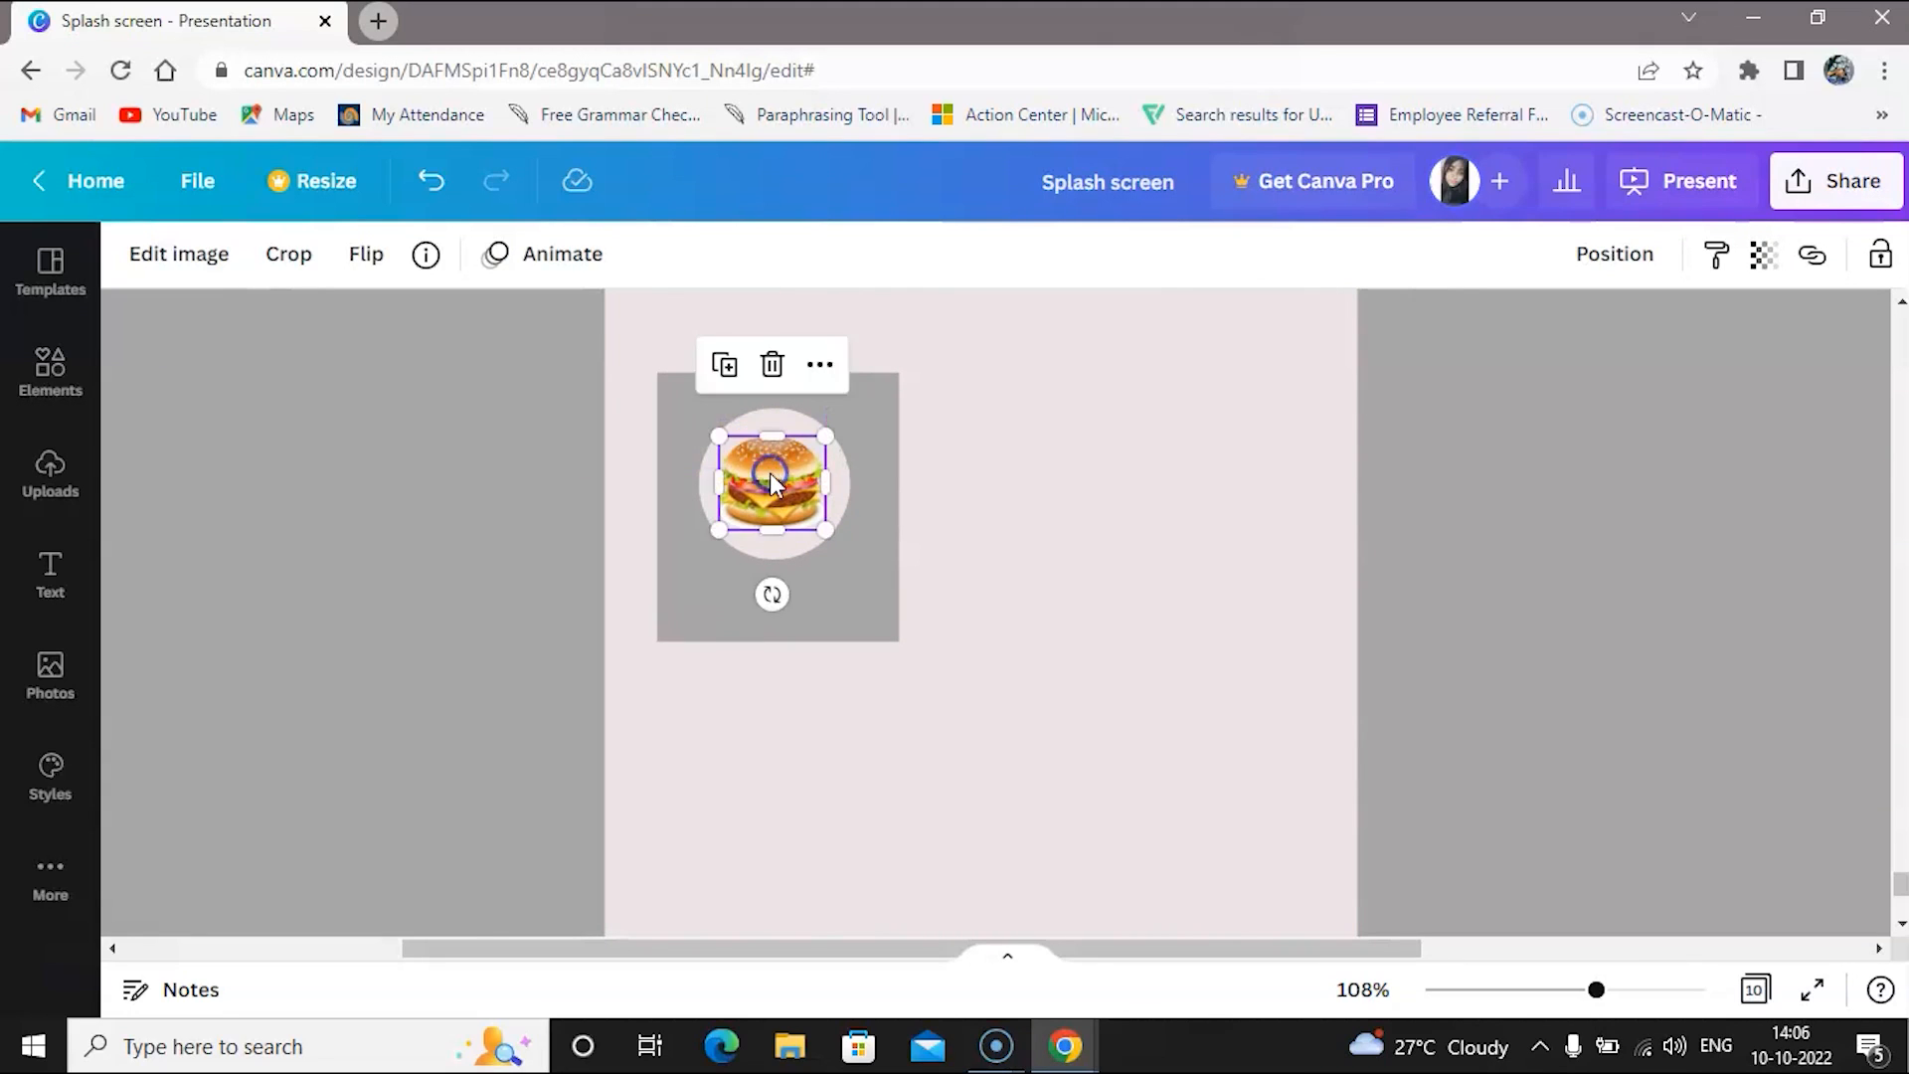
Add another circle shape and shrink it to a small dot
scroll(771, 478, "up", 5)
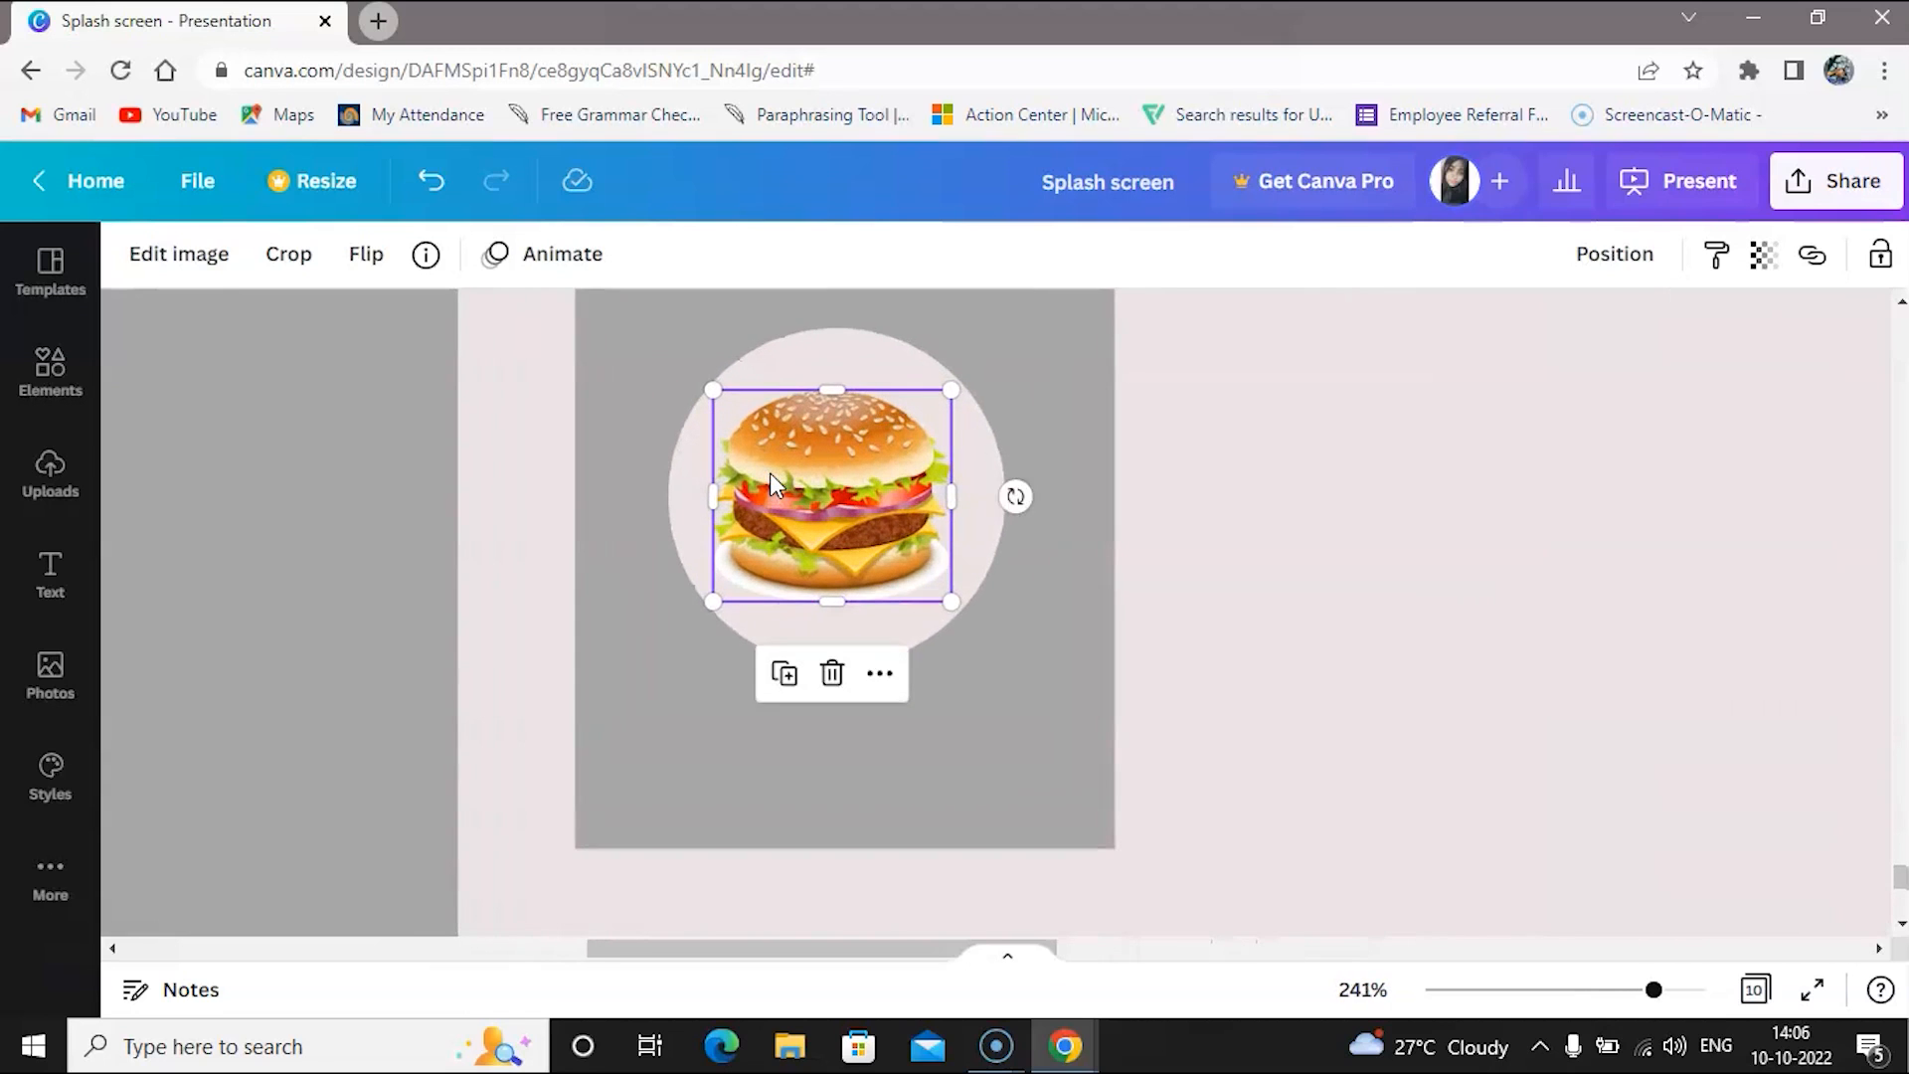
scroll(769, 474, "up", 3)
left_click(444, 542)
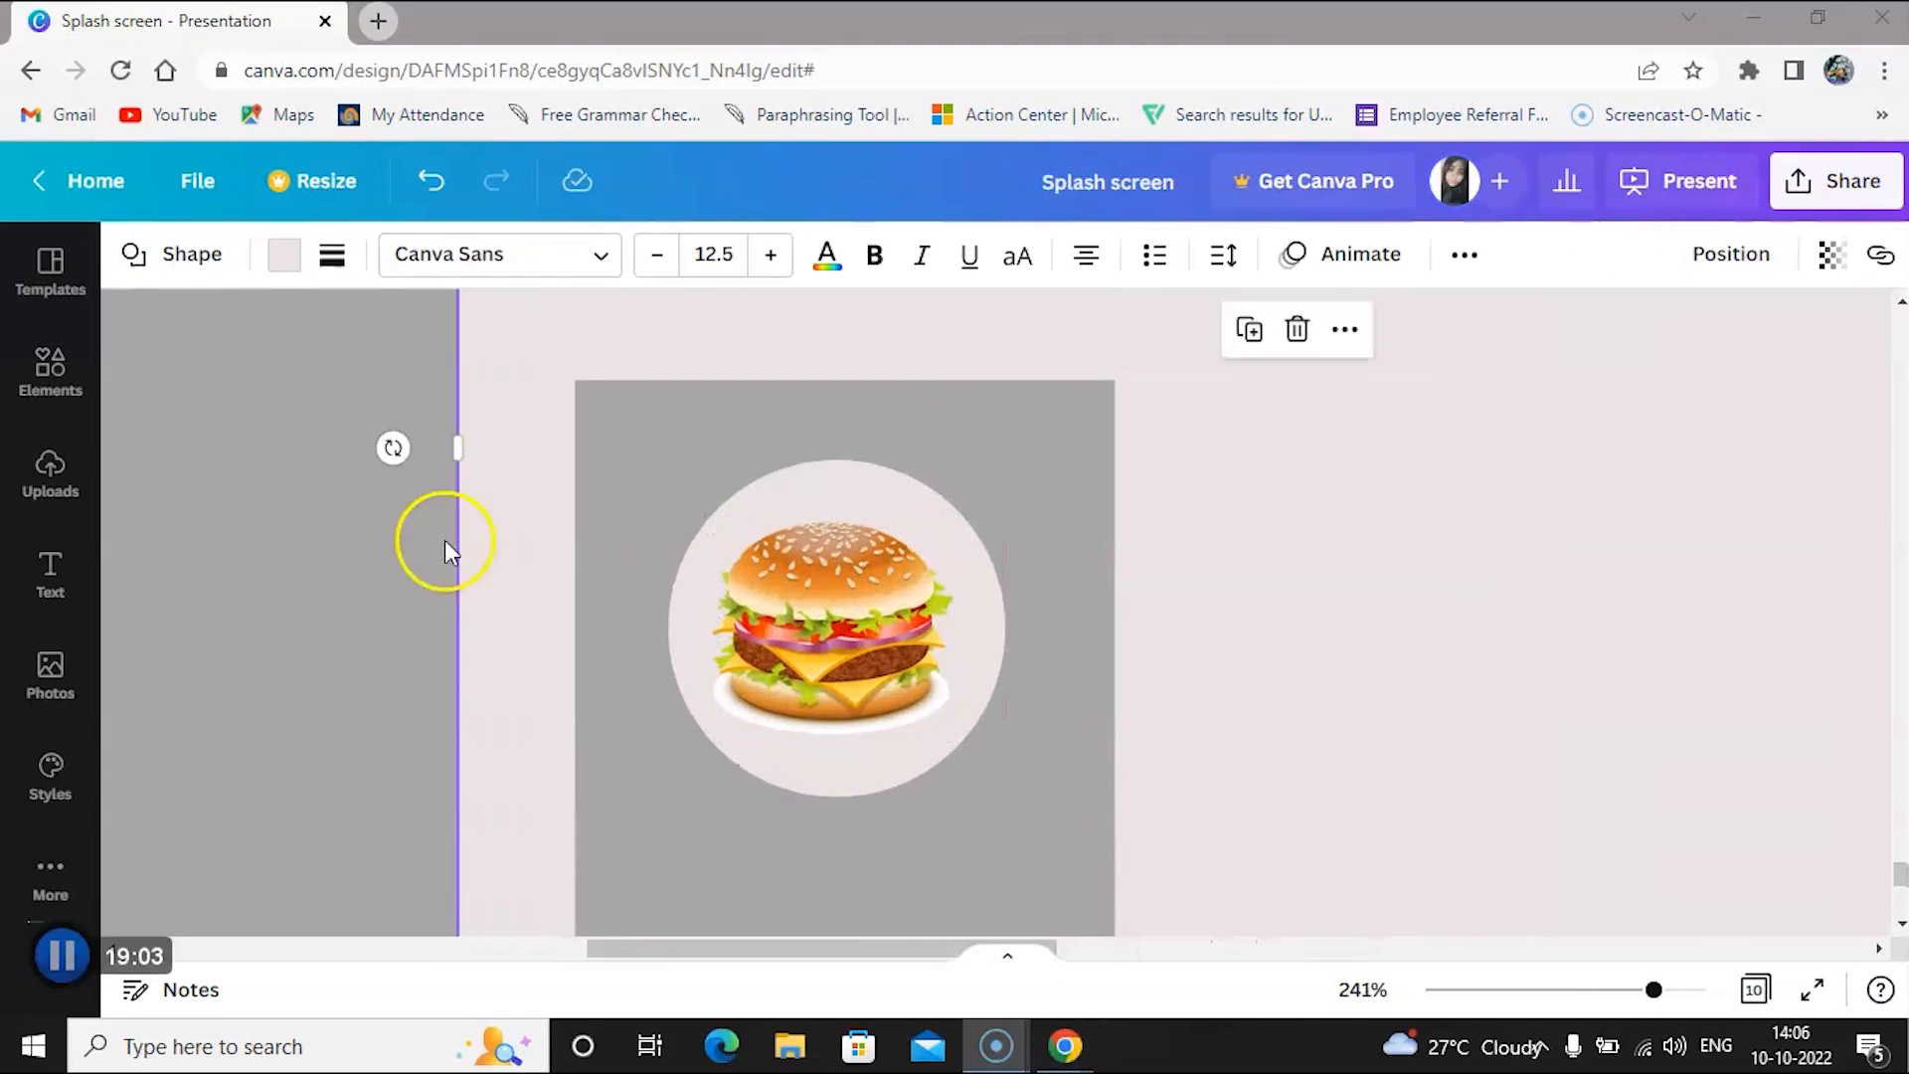
left_click(49, 370)
left_click(189, 500)
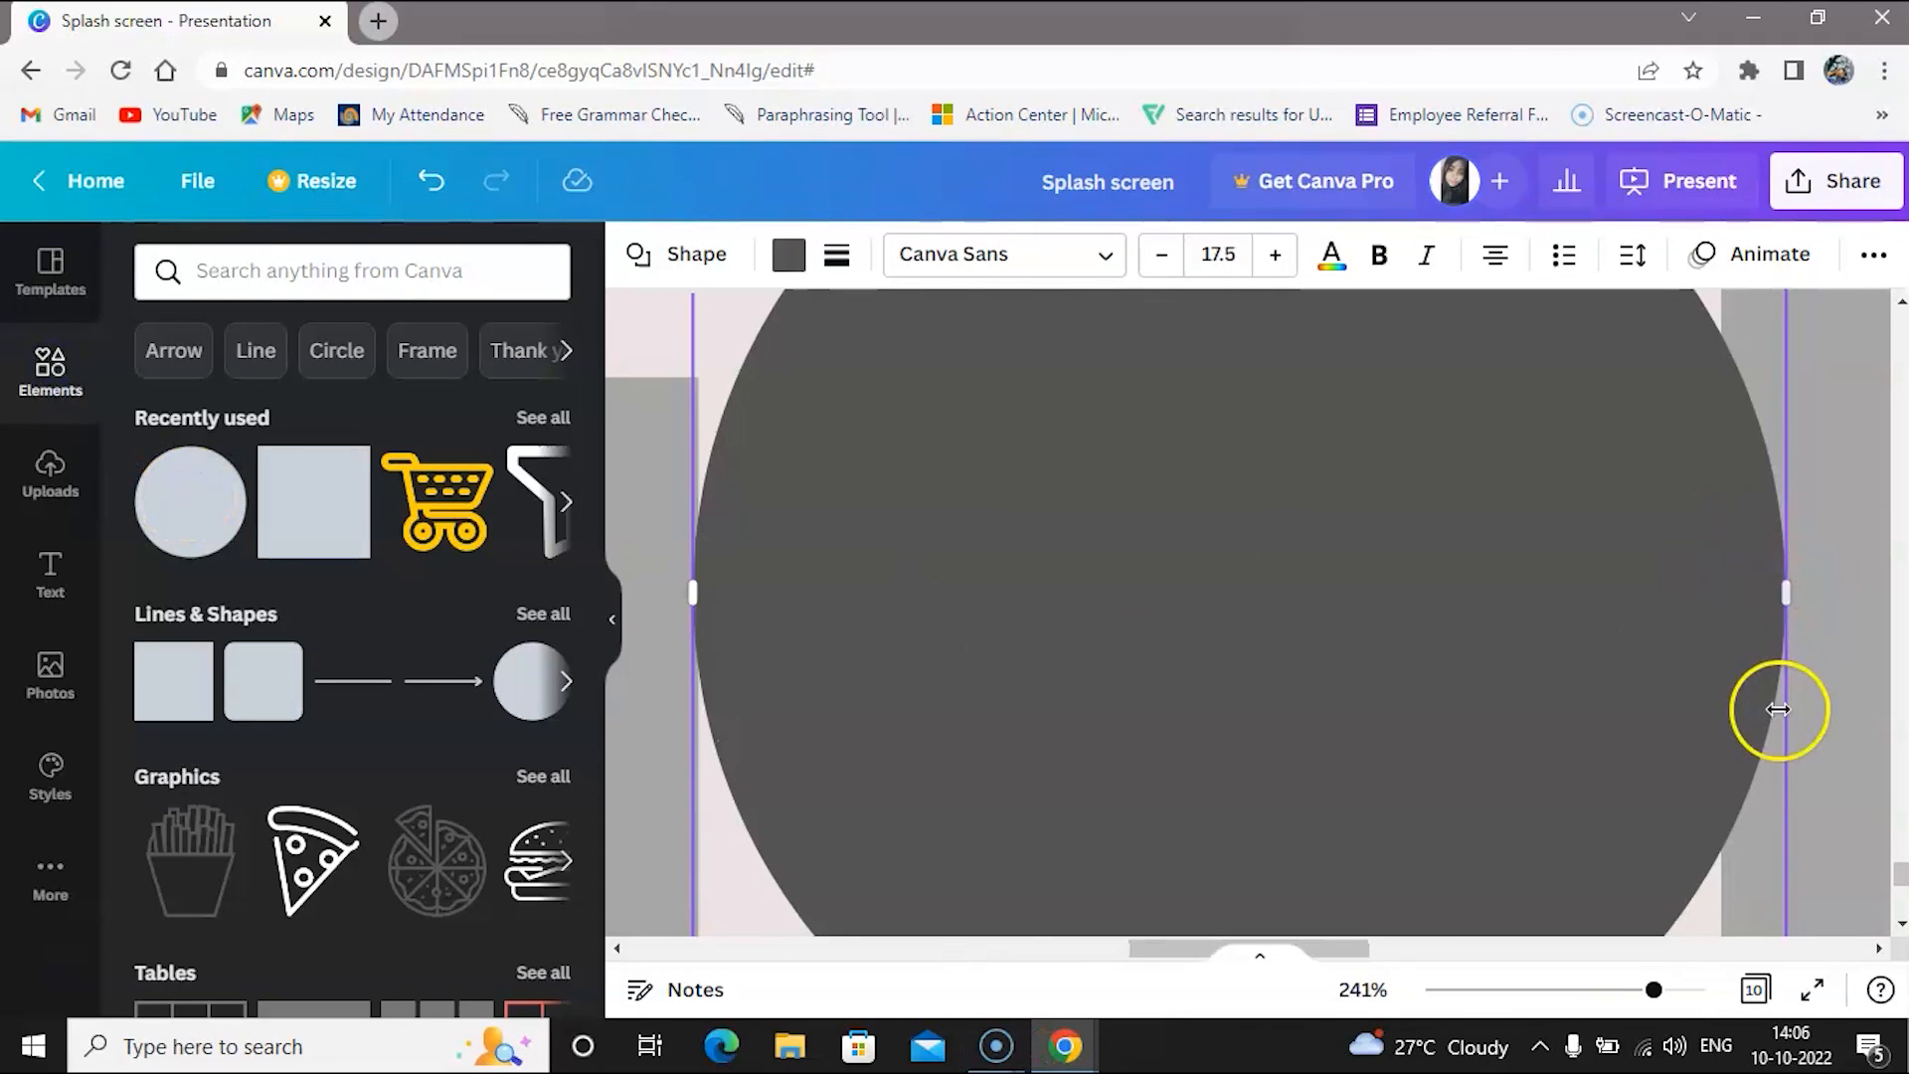
scroll(1778, 709, "down", 5)
left_click_drag(1783, 930, 1221, 474)
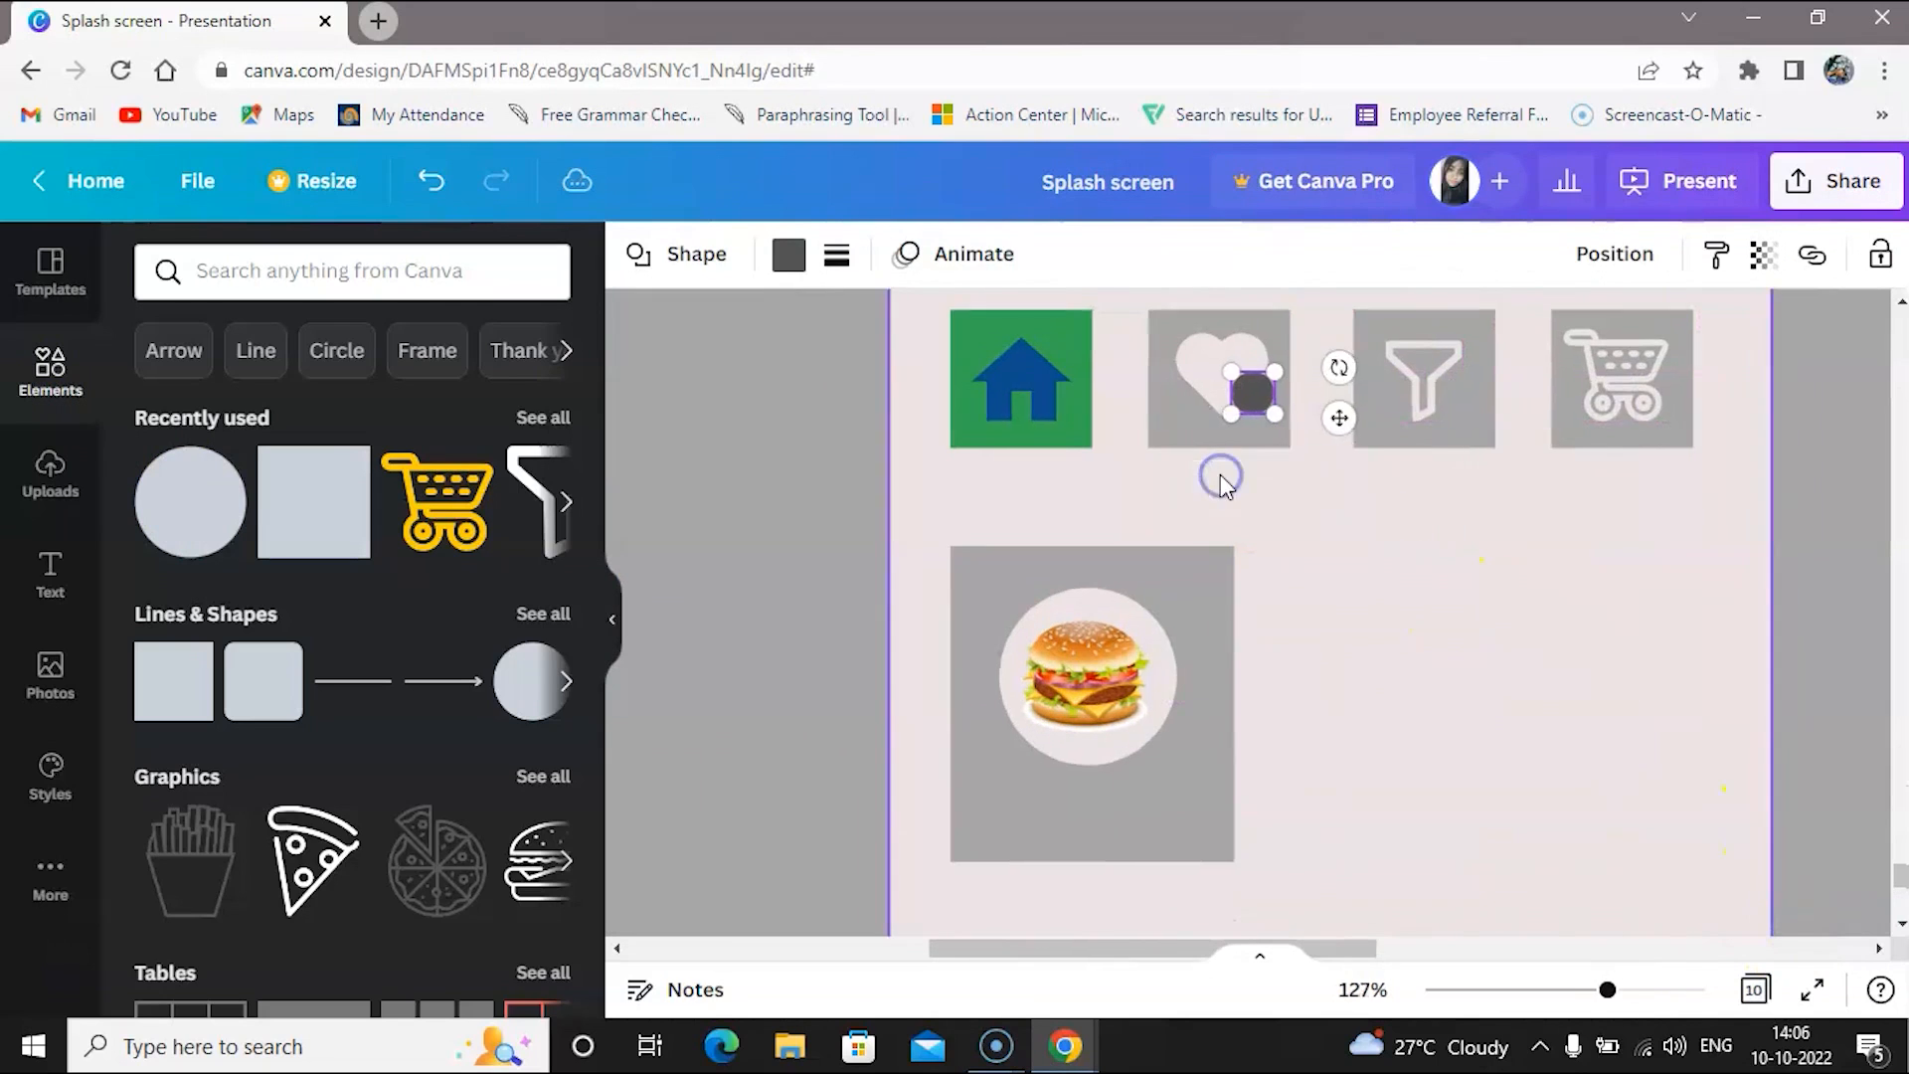
Move the small dark circle into the upper-left corner of the grey burger card and fine-tune its size and position
scroll(1220, 475, "up", 3)
left_click(1269, 366)
left_click_drag(1265, 369, 882, 607)
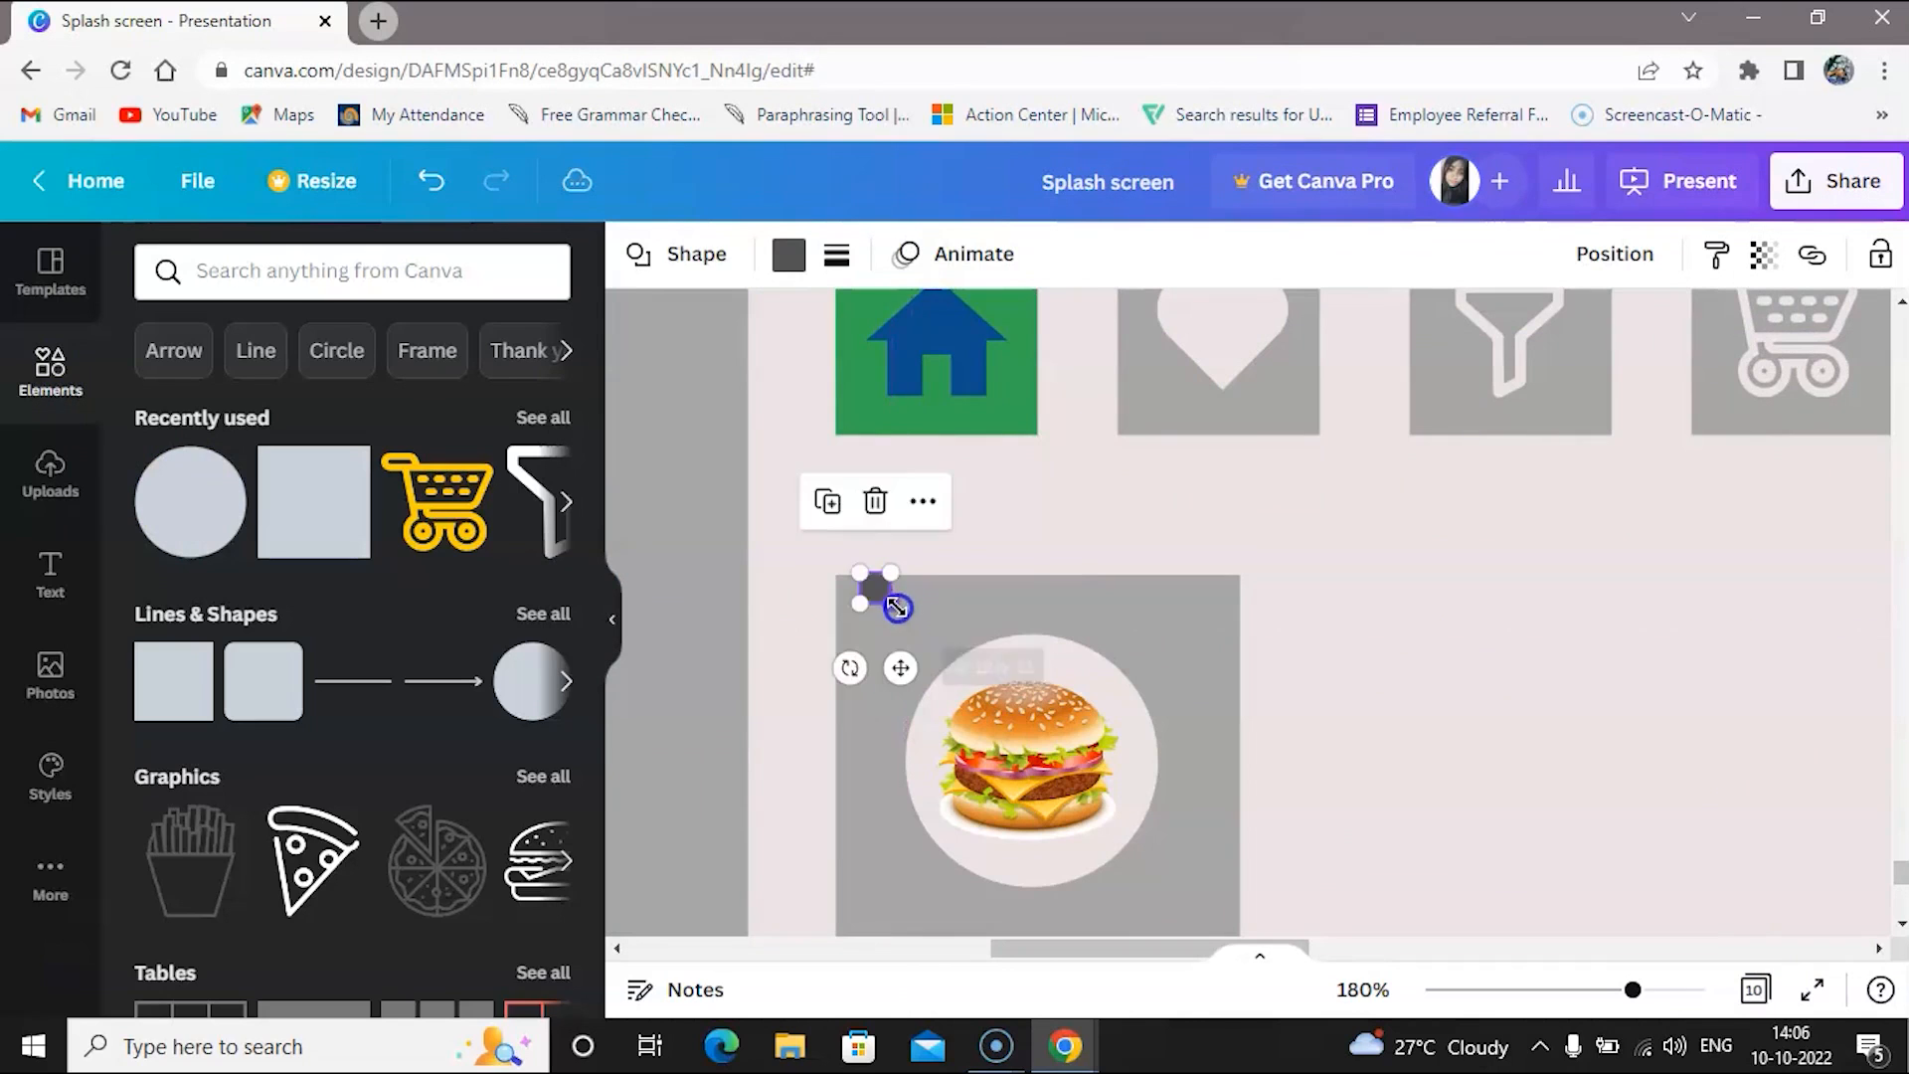
scroll(885, 599, "up", 5)
left_click_drag(865, 574, 851, 611)
left_click(881, 655)
left_click_drag(853, 645, 885, 638)
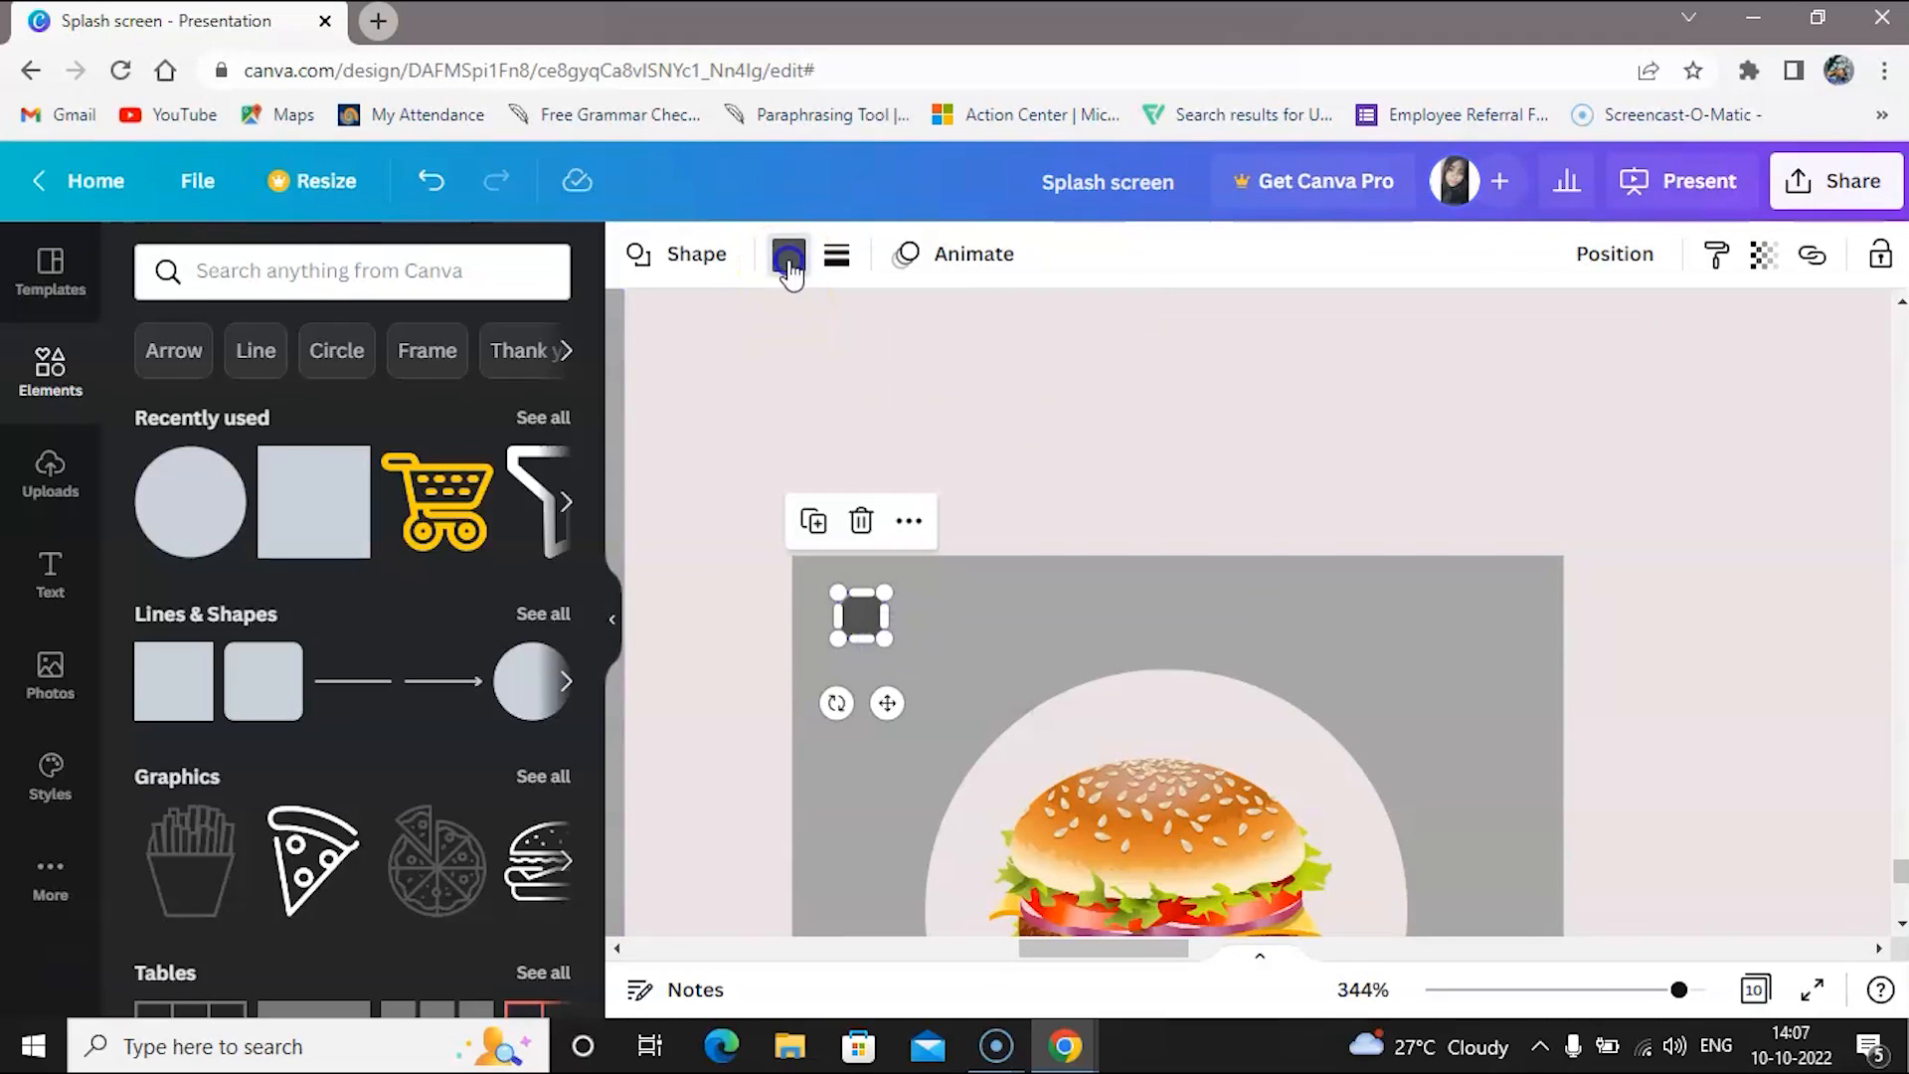
Recolour the small corner circle with the green document colour of the house tile
left_click(790, 261)
left_click(307, 488)
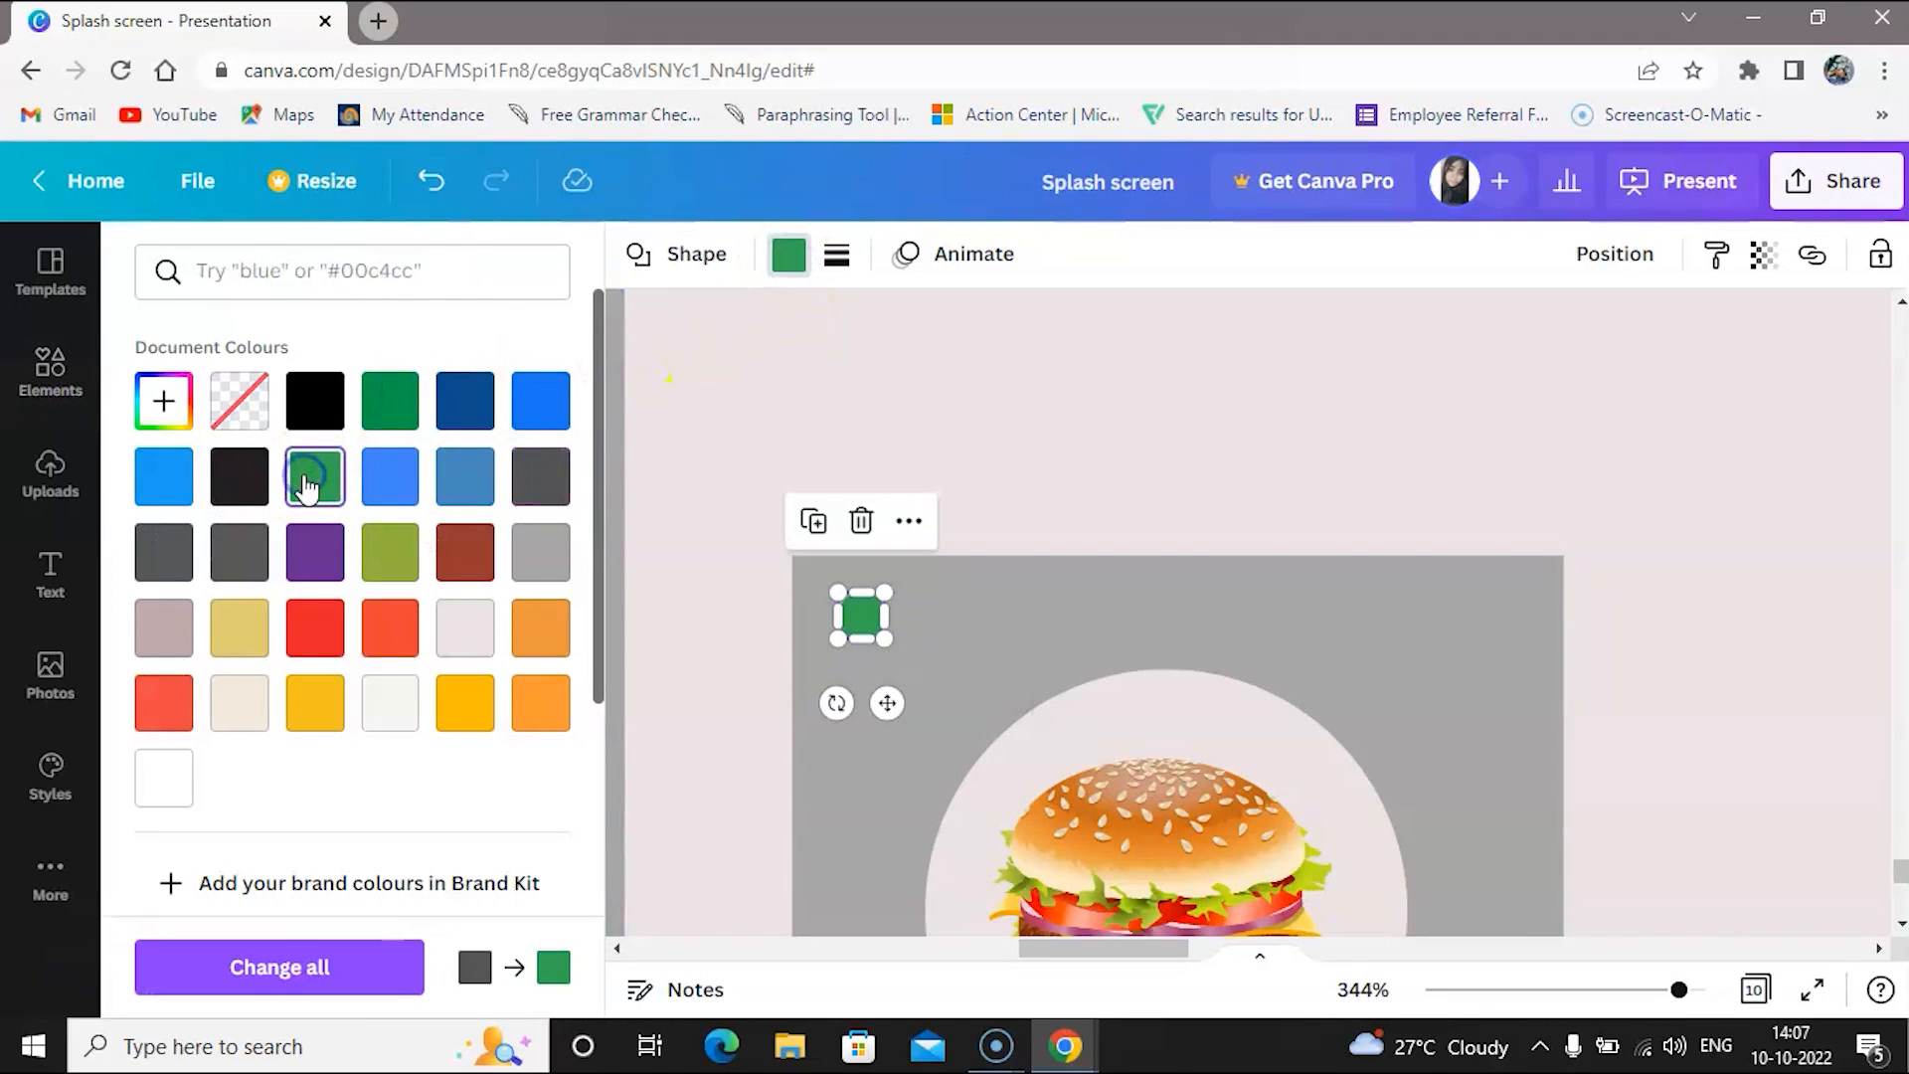
left_click(52, 398)
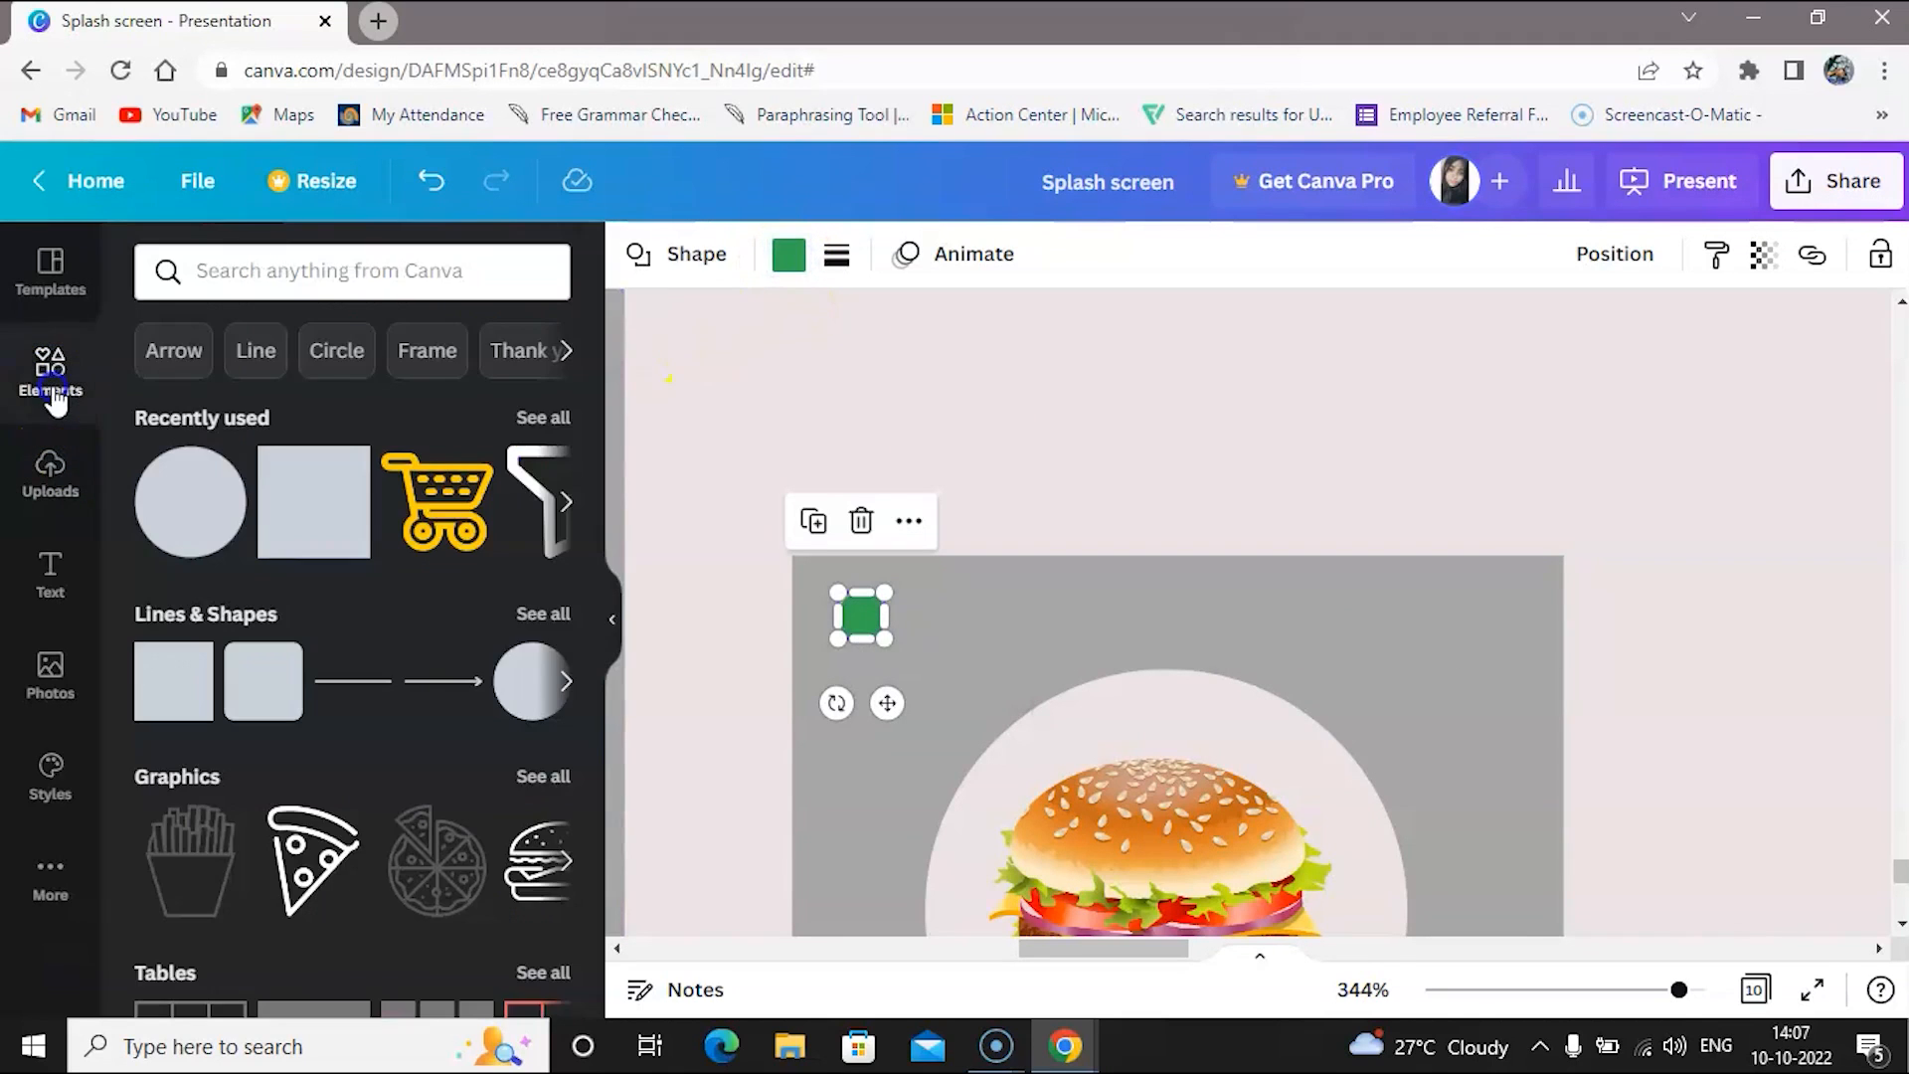
Duplicate the small green circle, set the copy just below it and recolour the copy with the darker green document colour
left_click(967, 661)
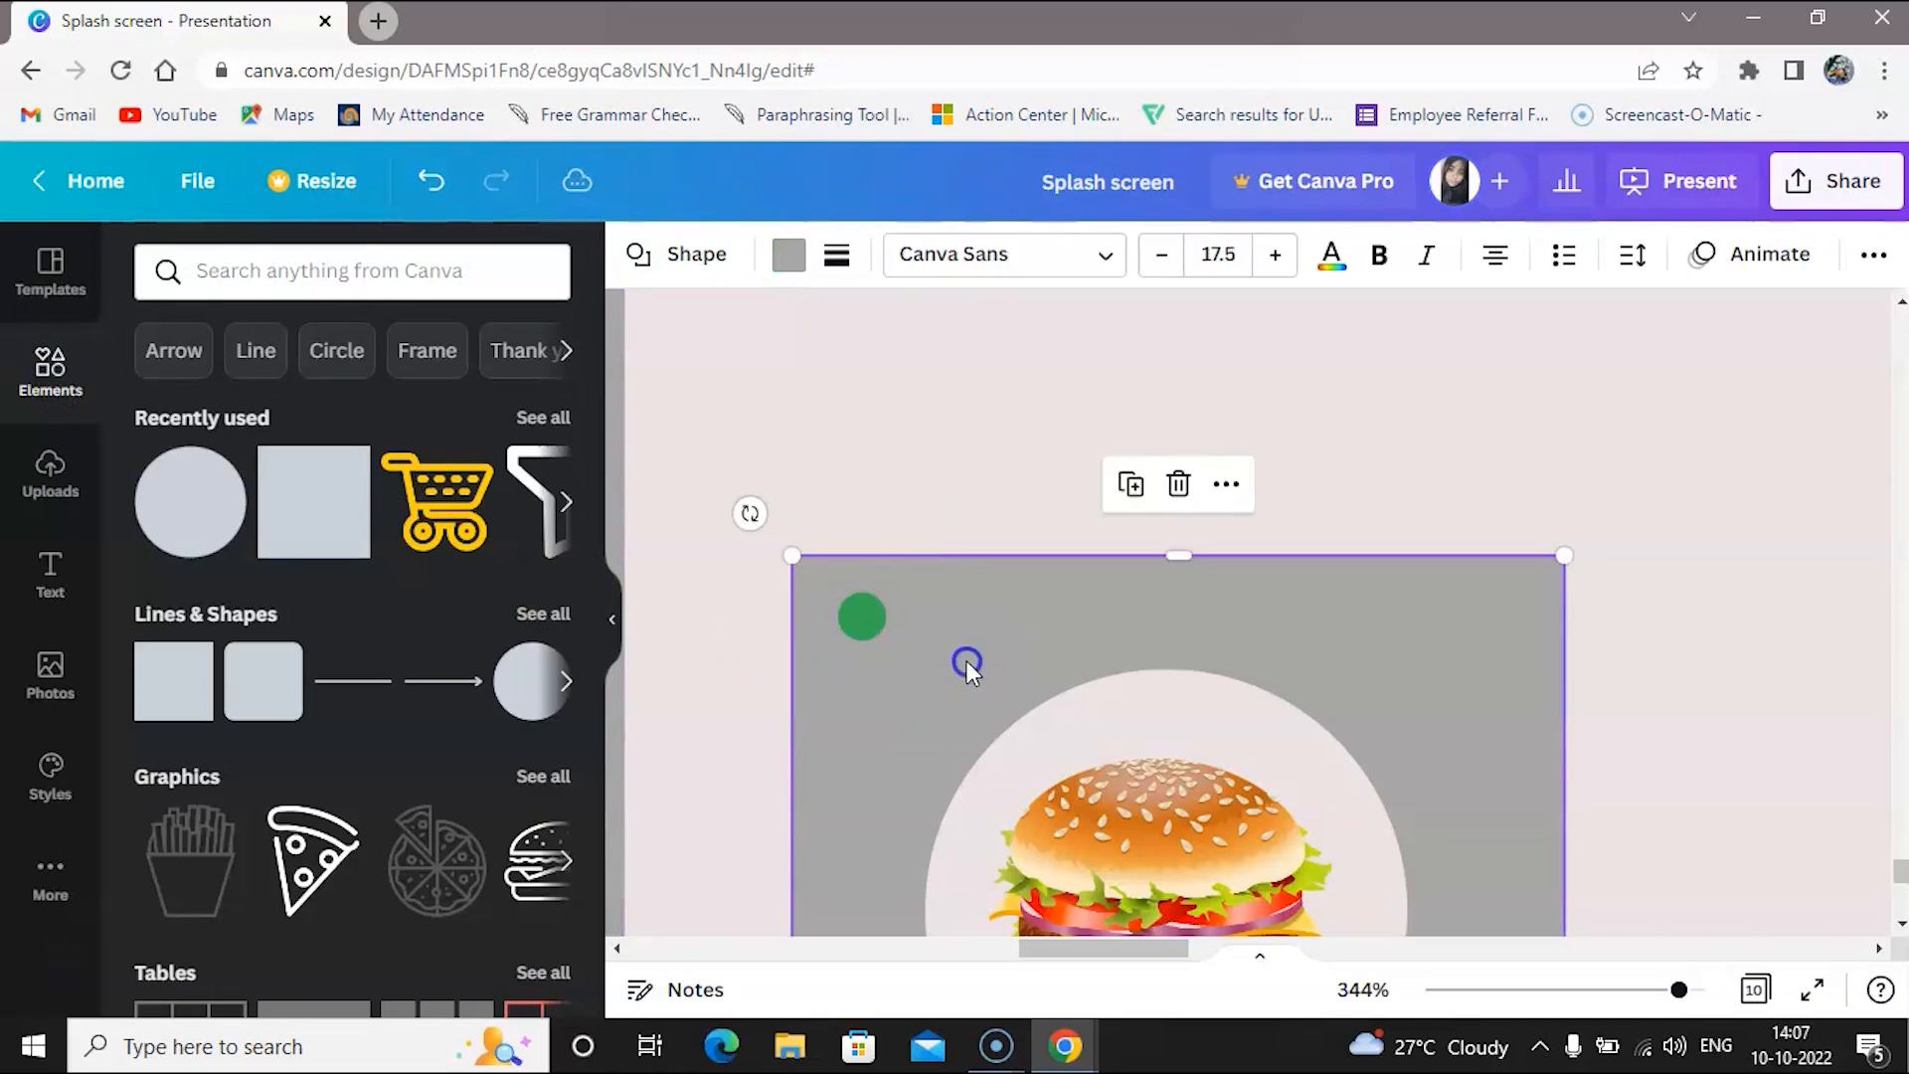
left_click(848, 608)
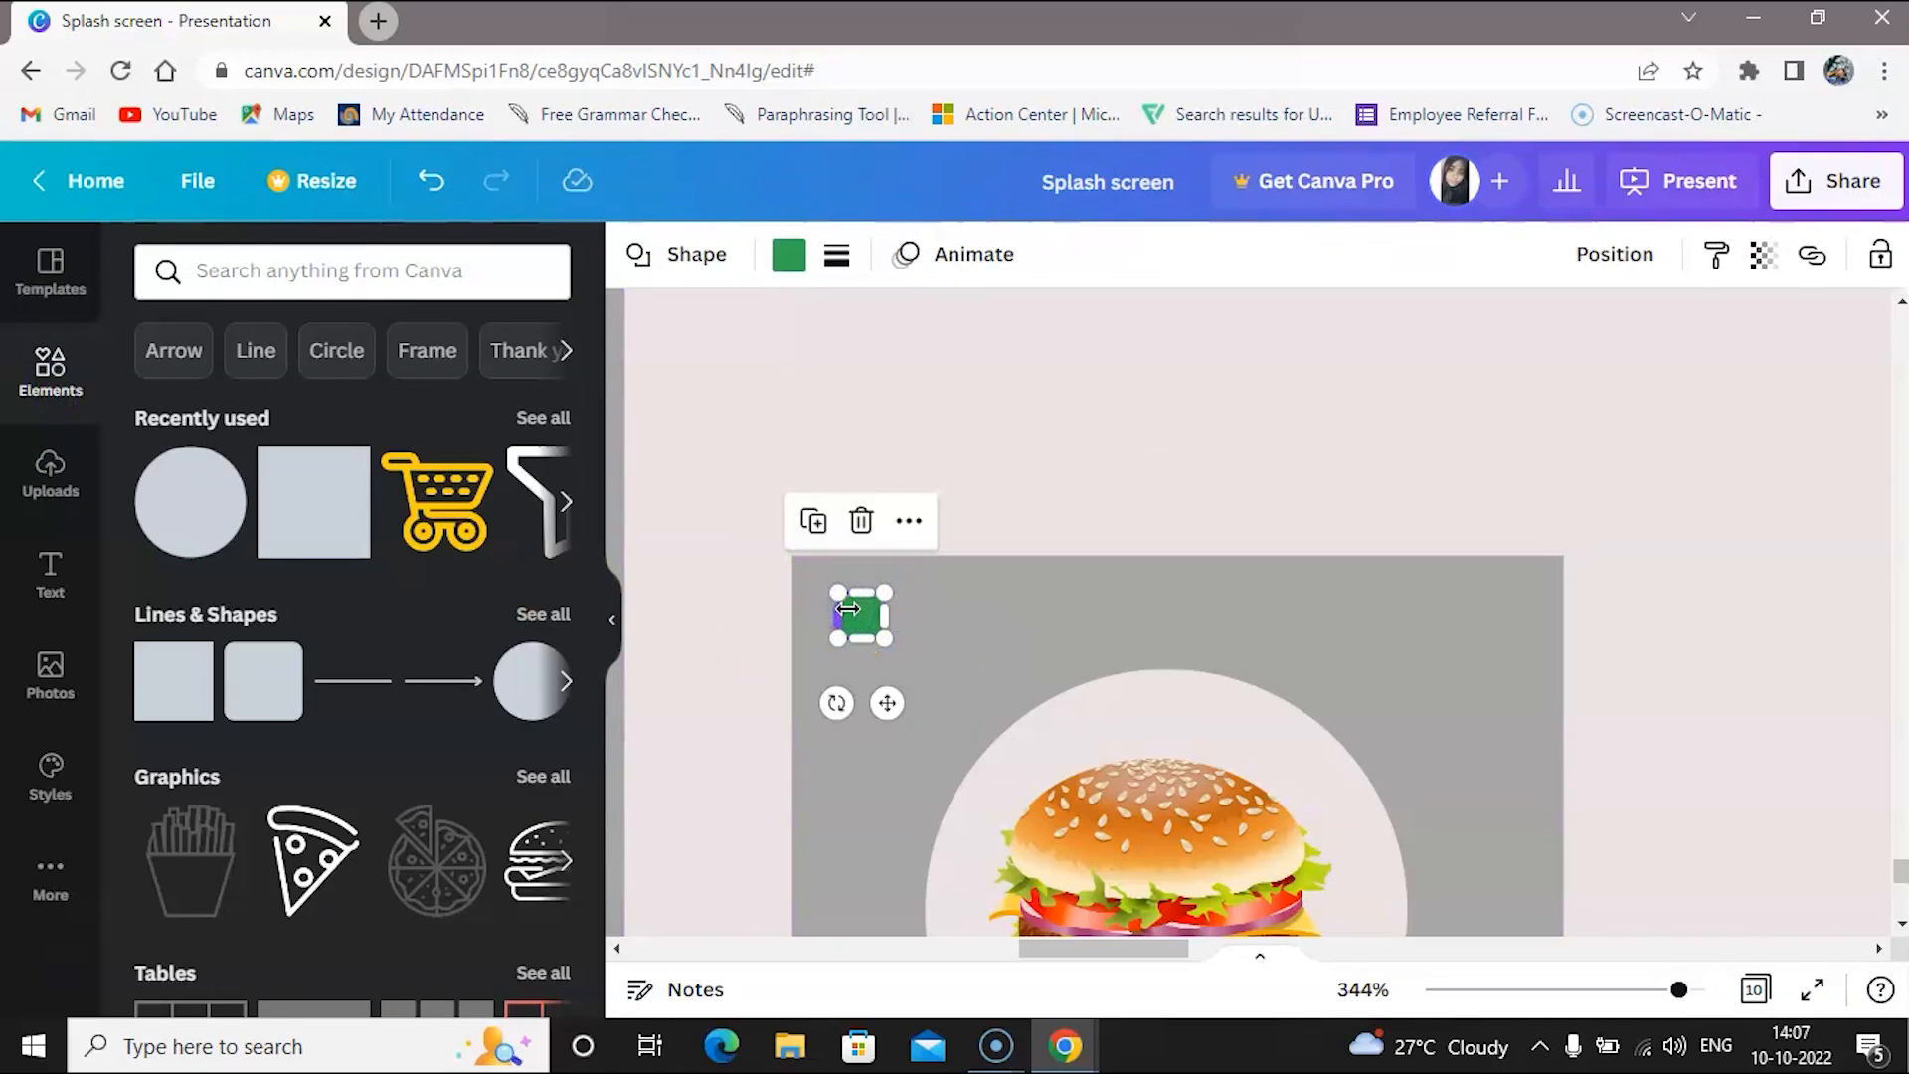
left_click_drag(849, 609, 926, 685)
left_click(613, 619)
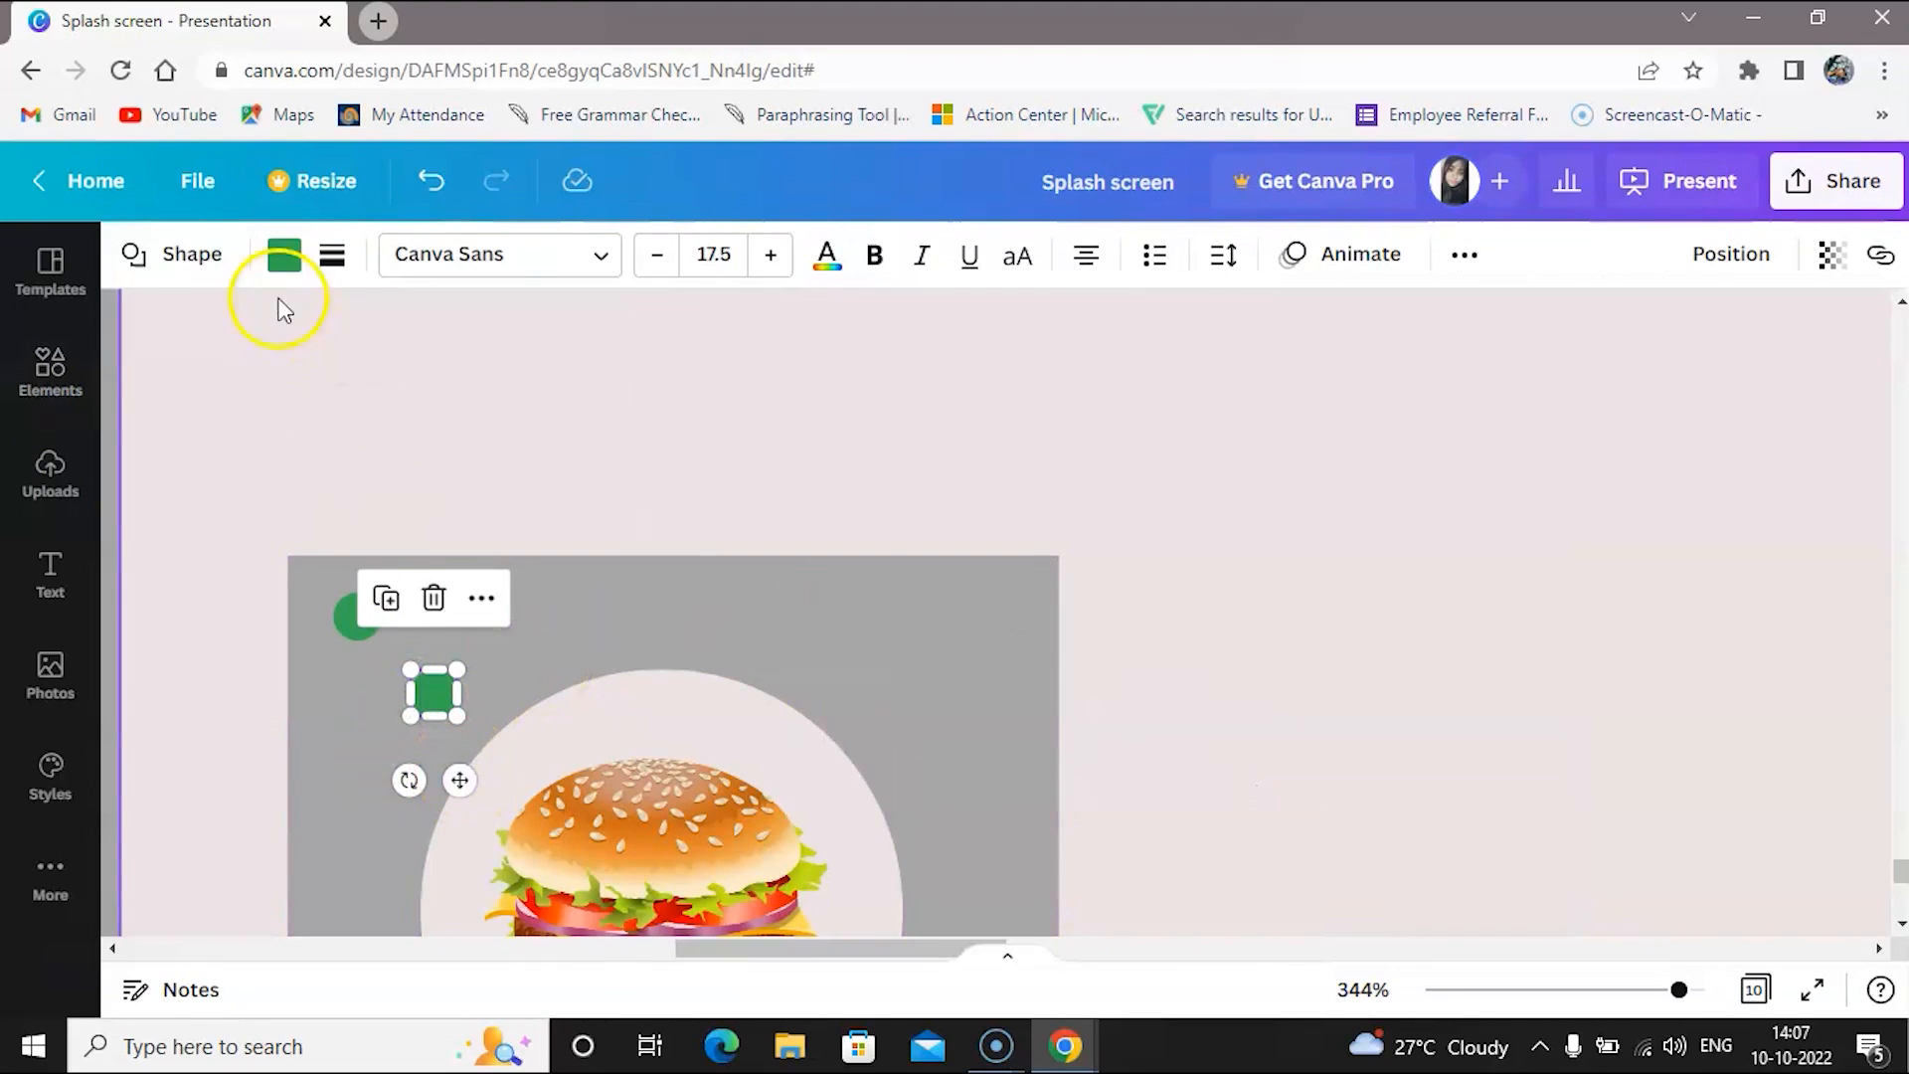
left_click(285, 256)
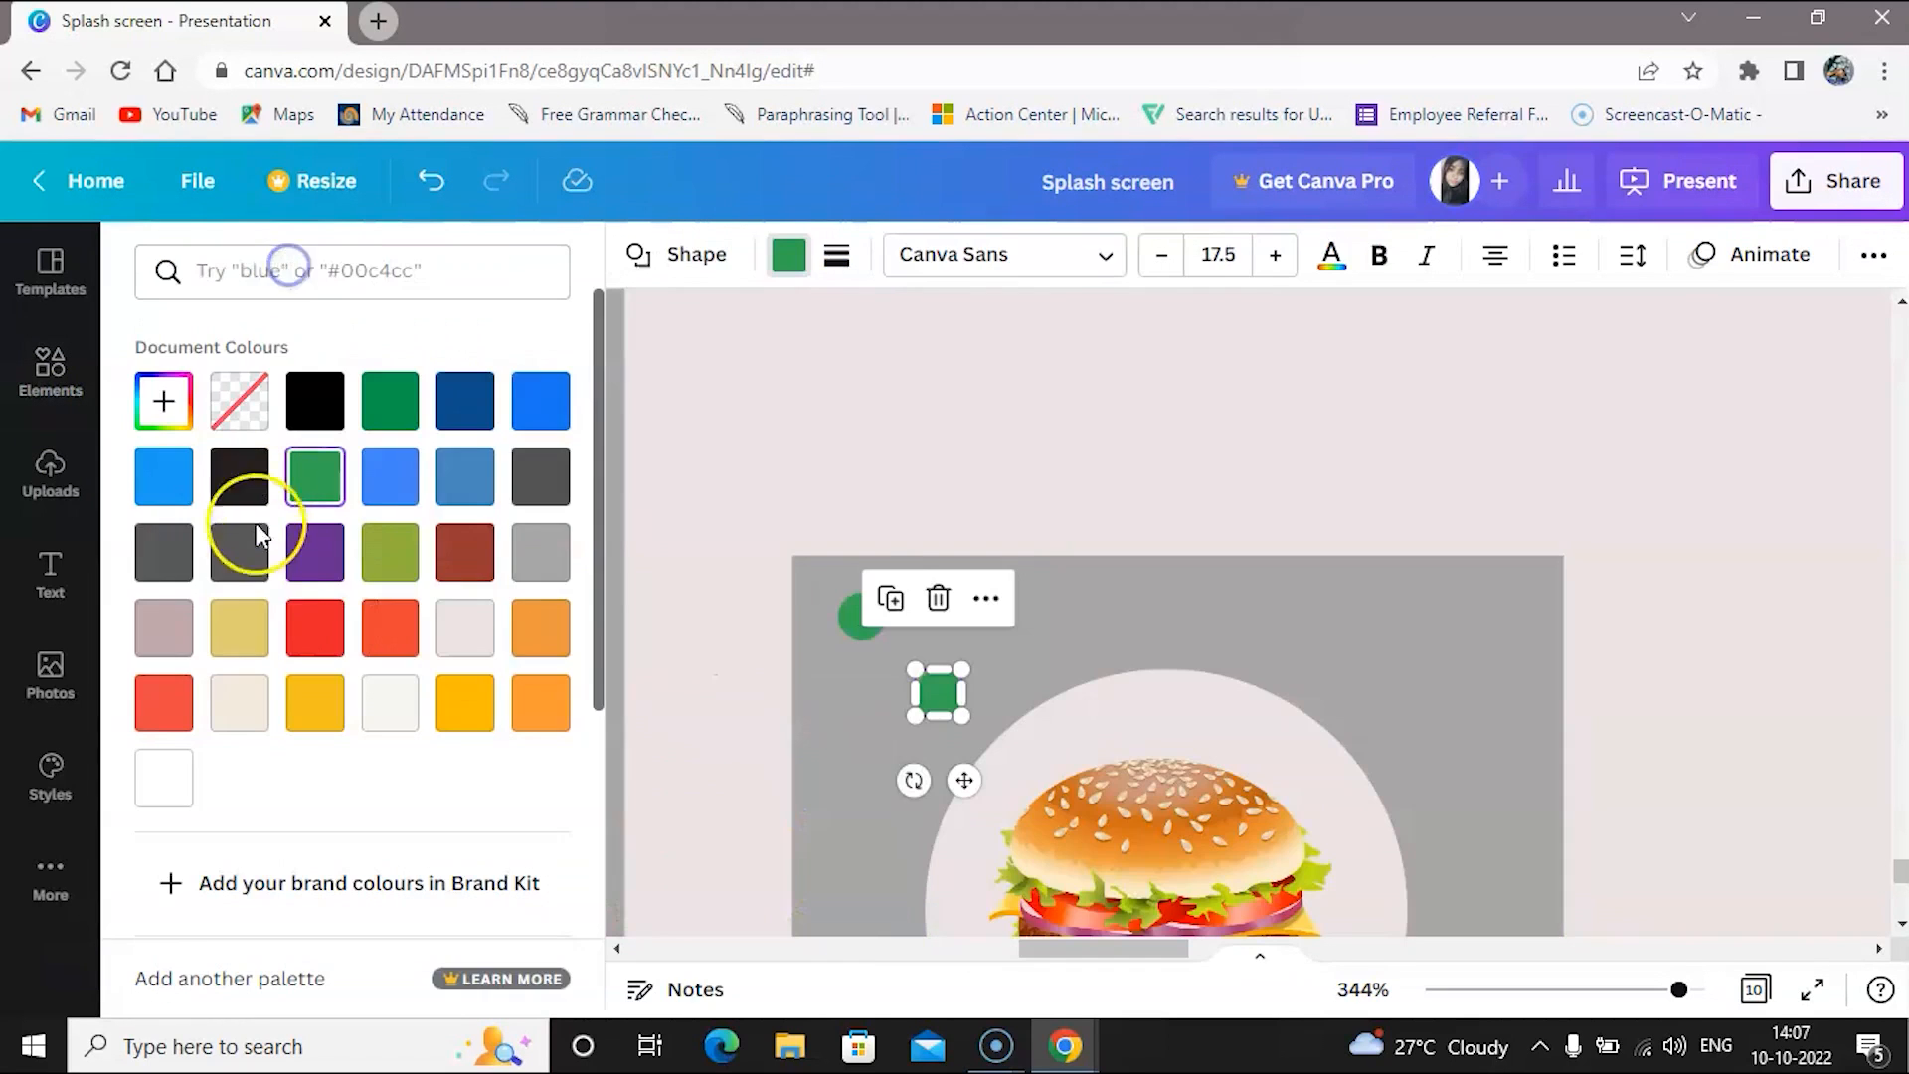
left_click(381, 417)
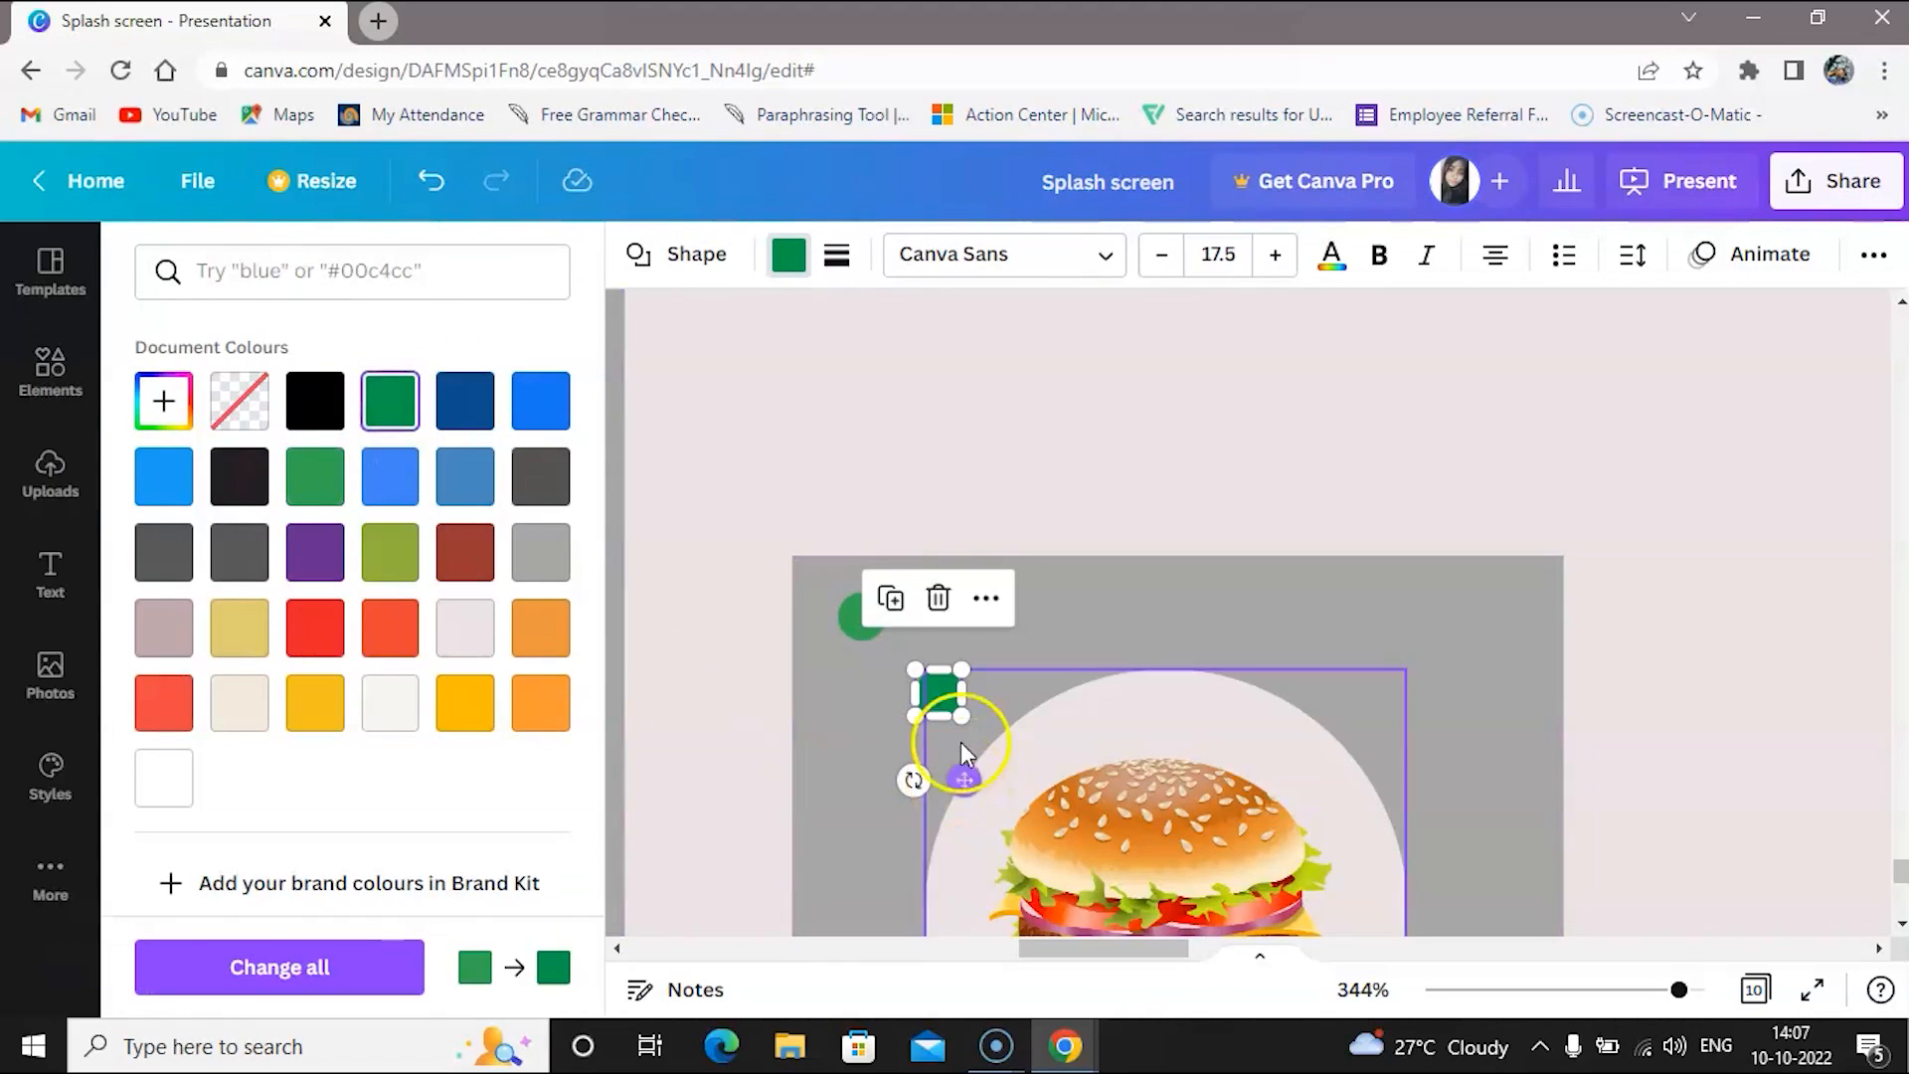
Shrink the darker green circle and centre it inside the first green circle in the card's corner
left_click_drag(958, 712, 940, 684)
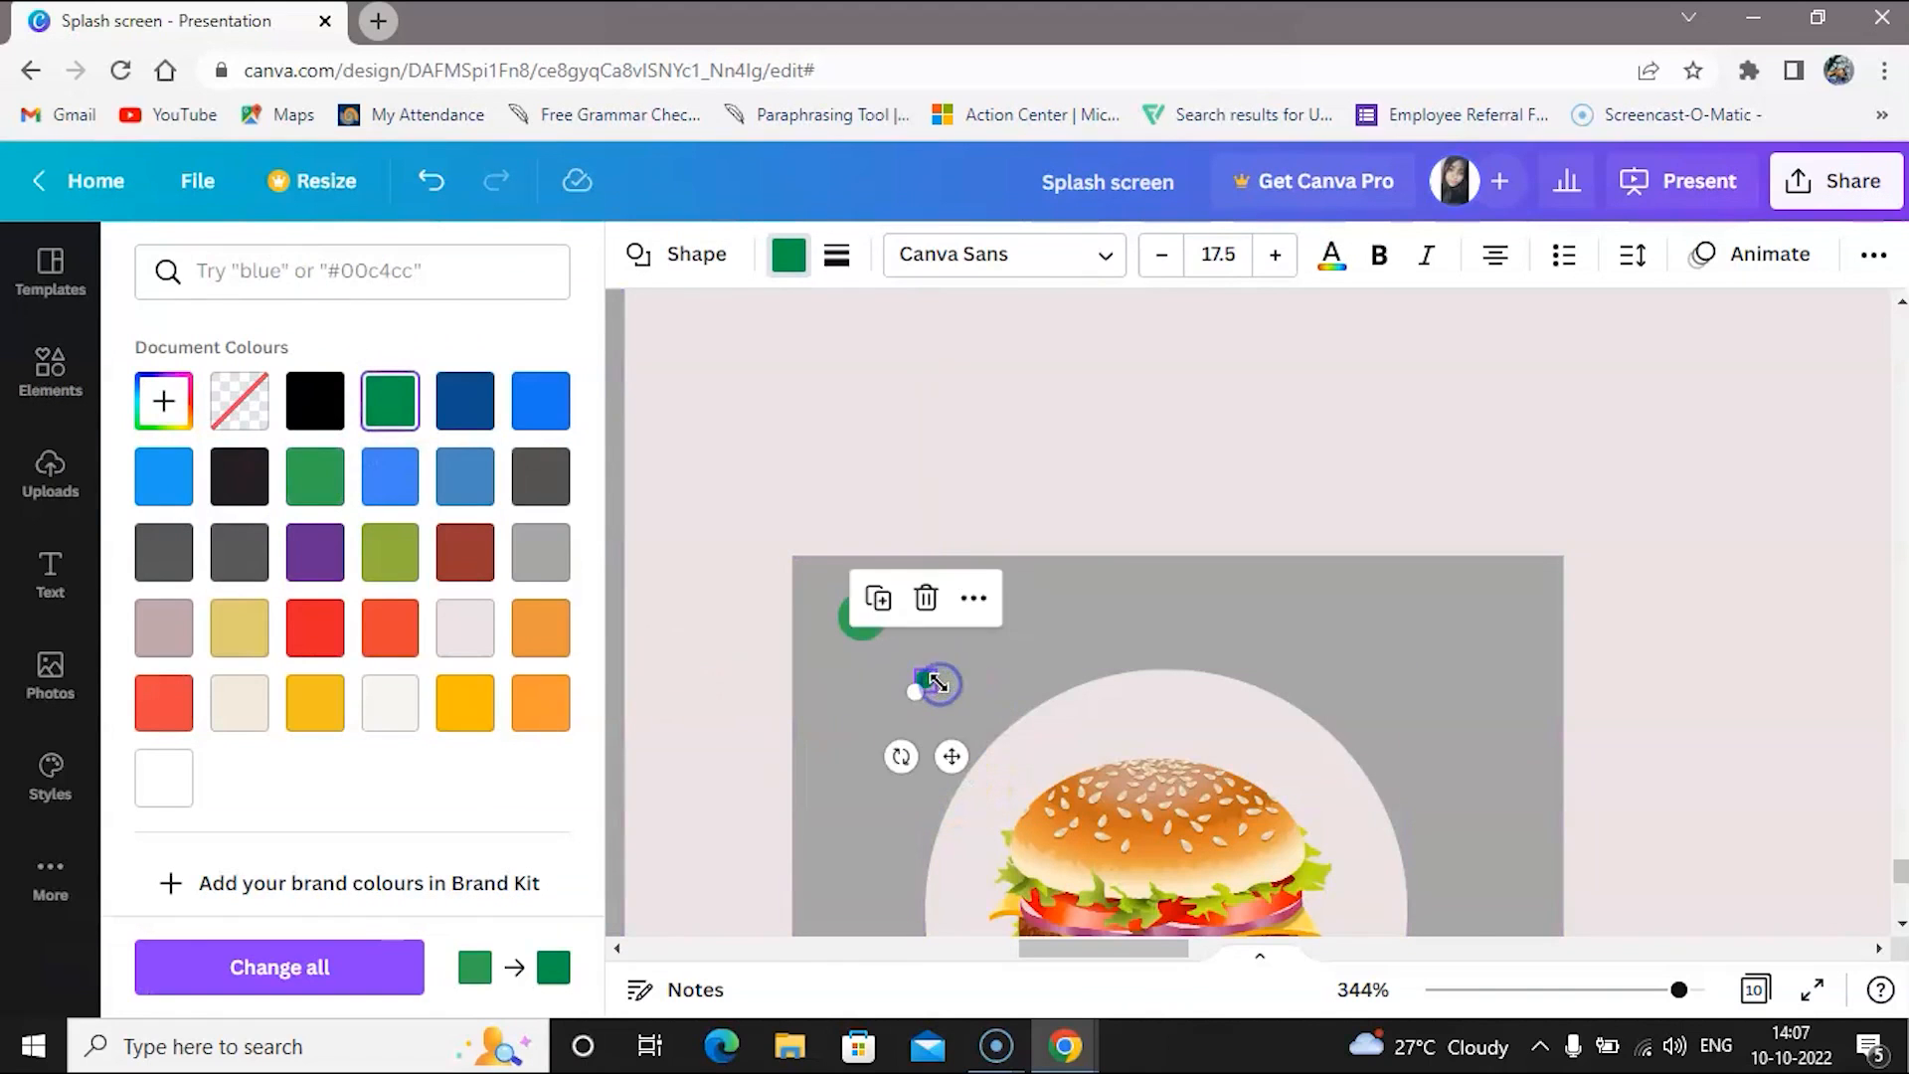
scroll(940, 684, "up", 3)
left_click_drag(945, 760, 860, 666)
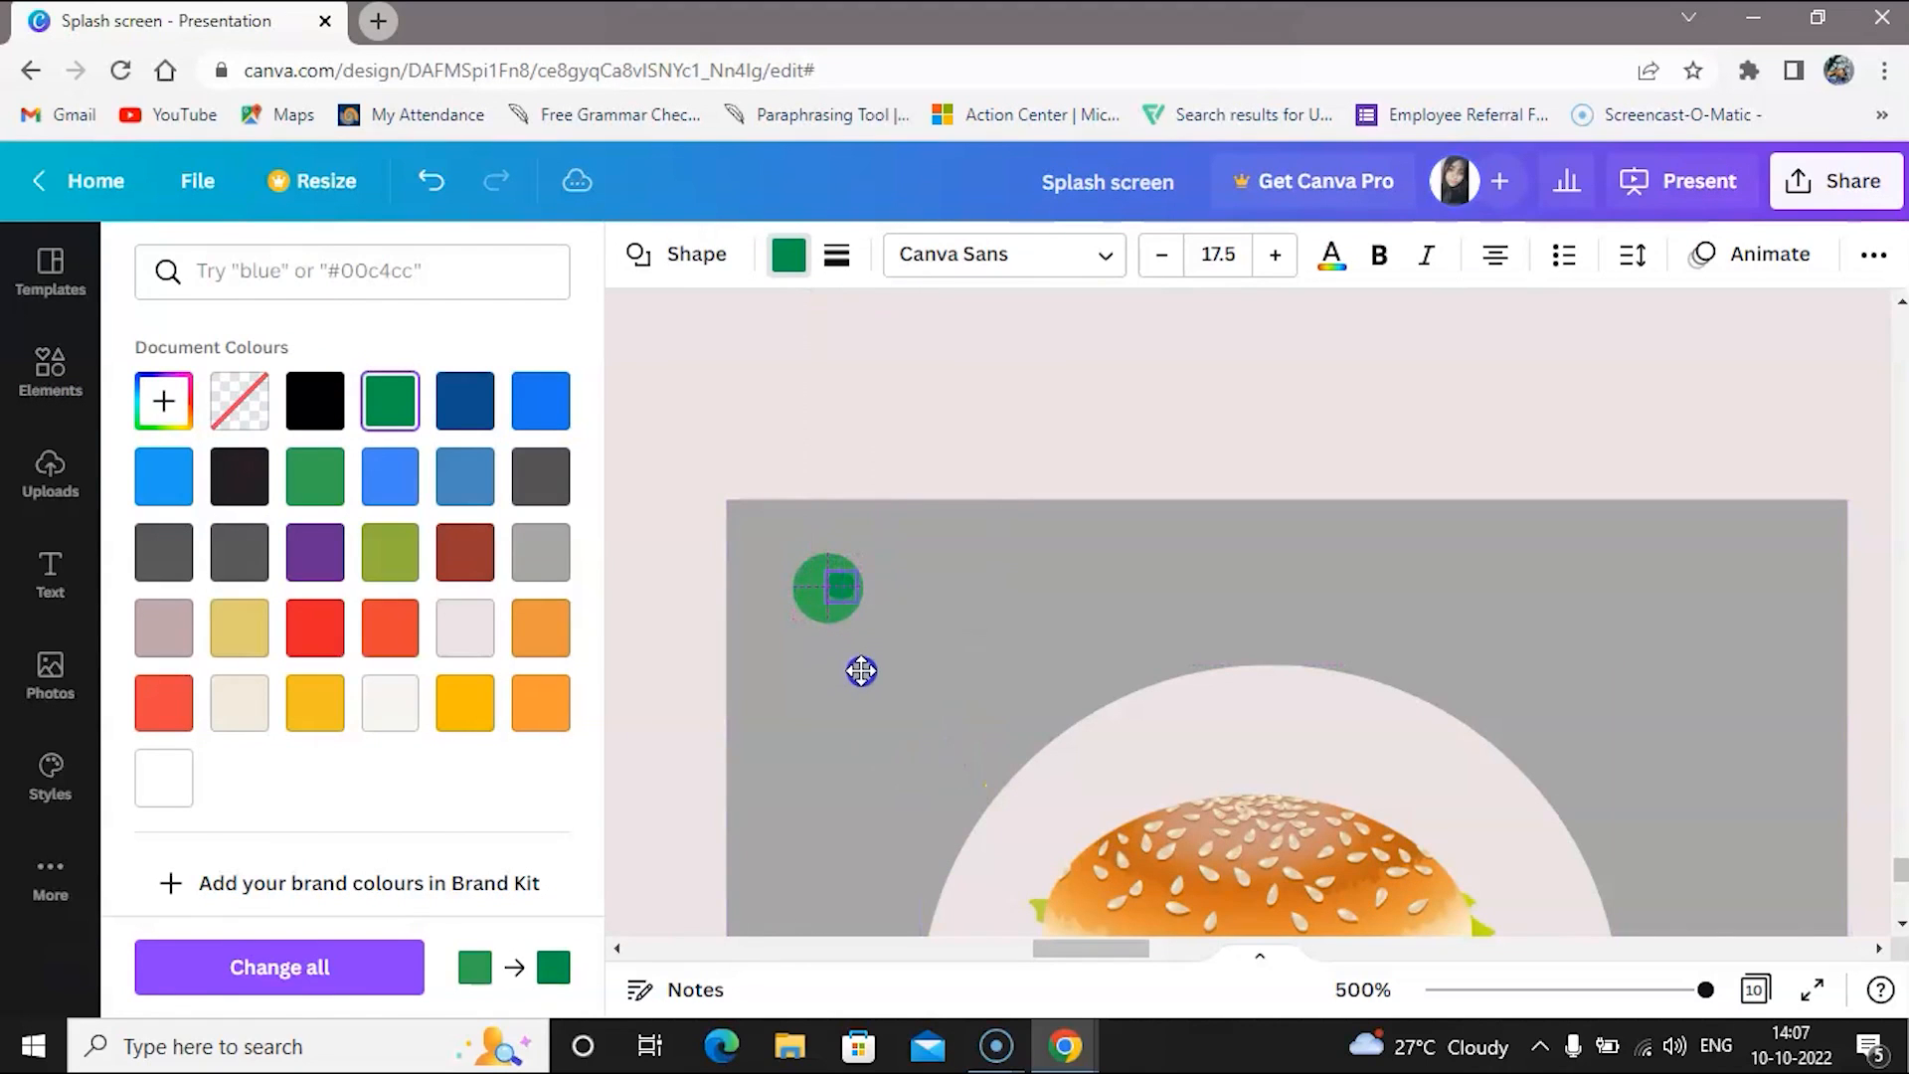
left_click(949, 680)
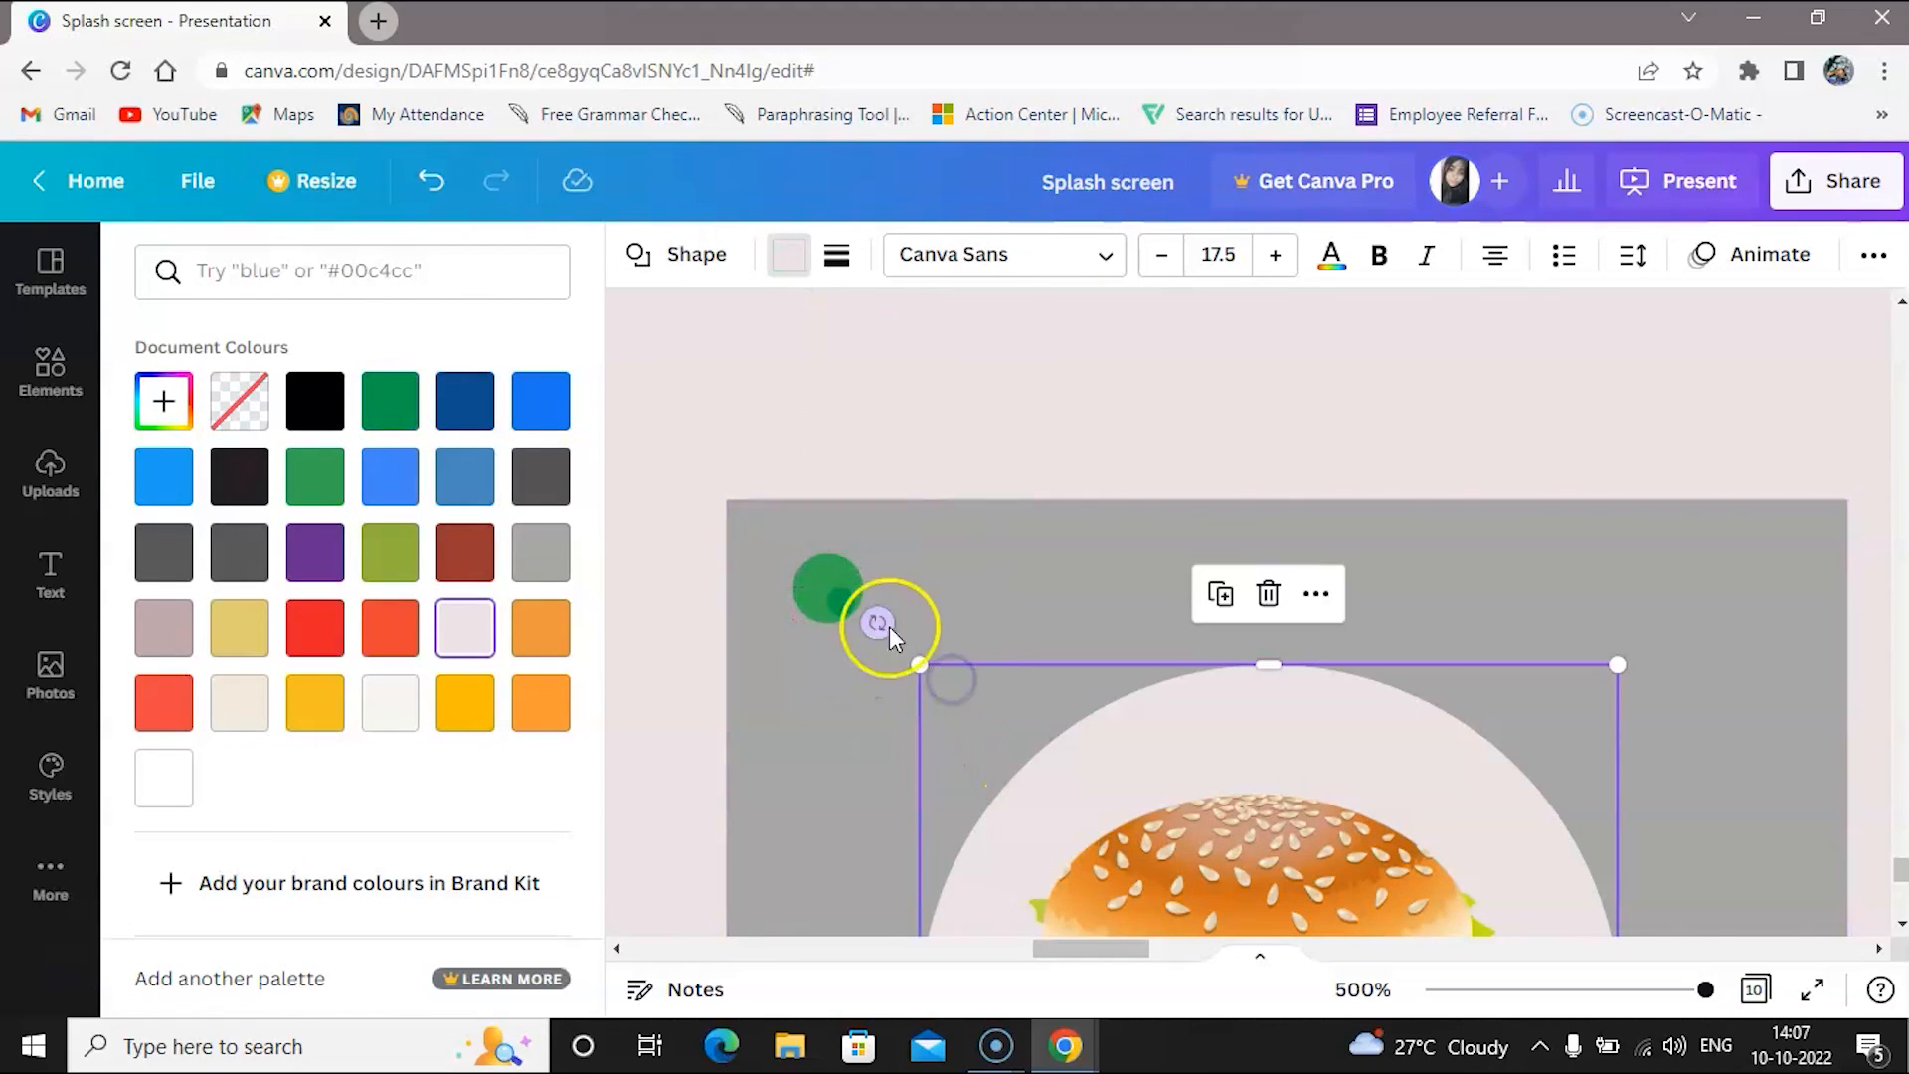
left_click(844, 607)
left_click_drag(860, 615, 851, 673)
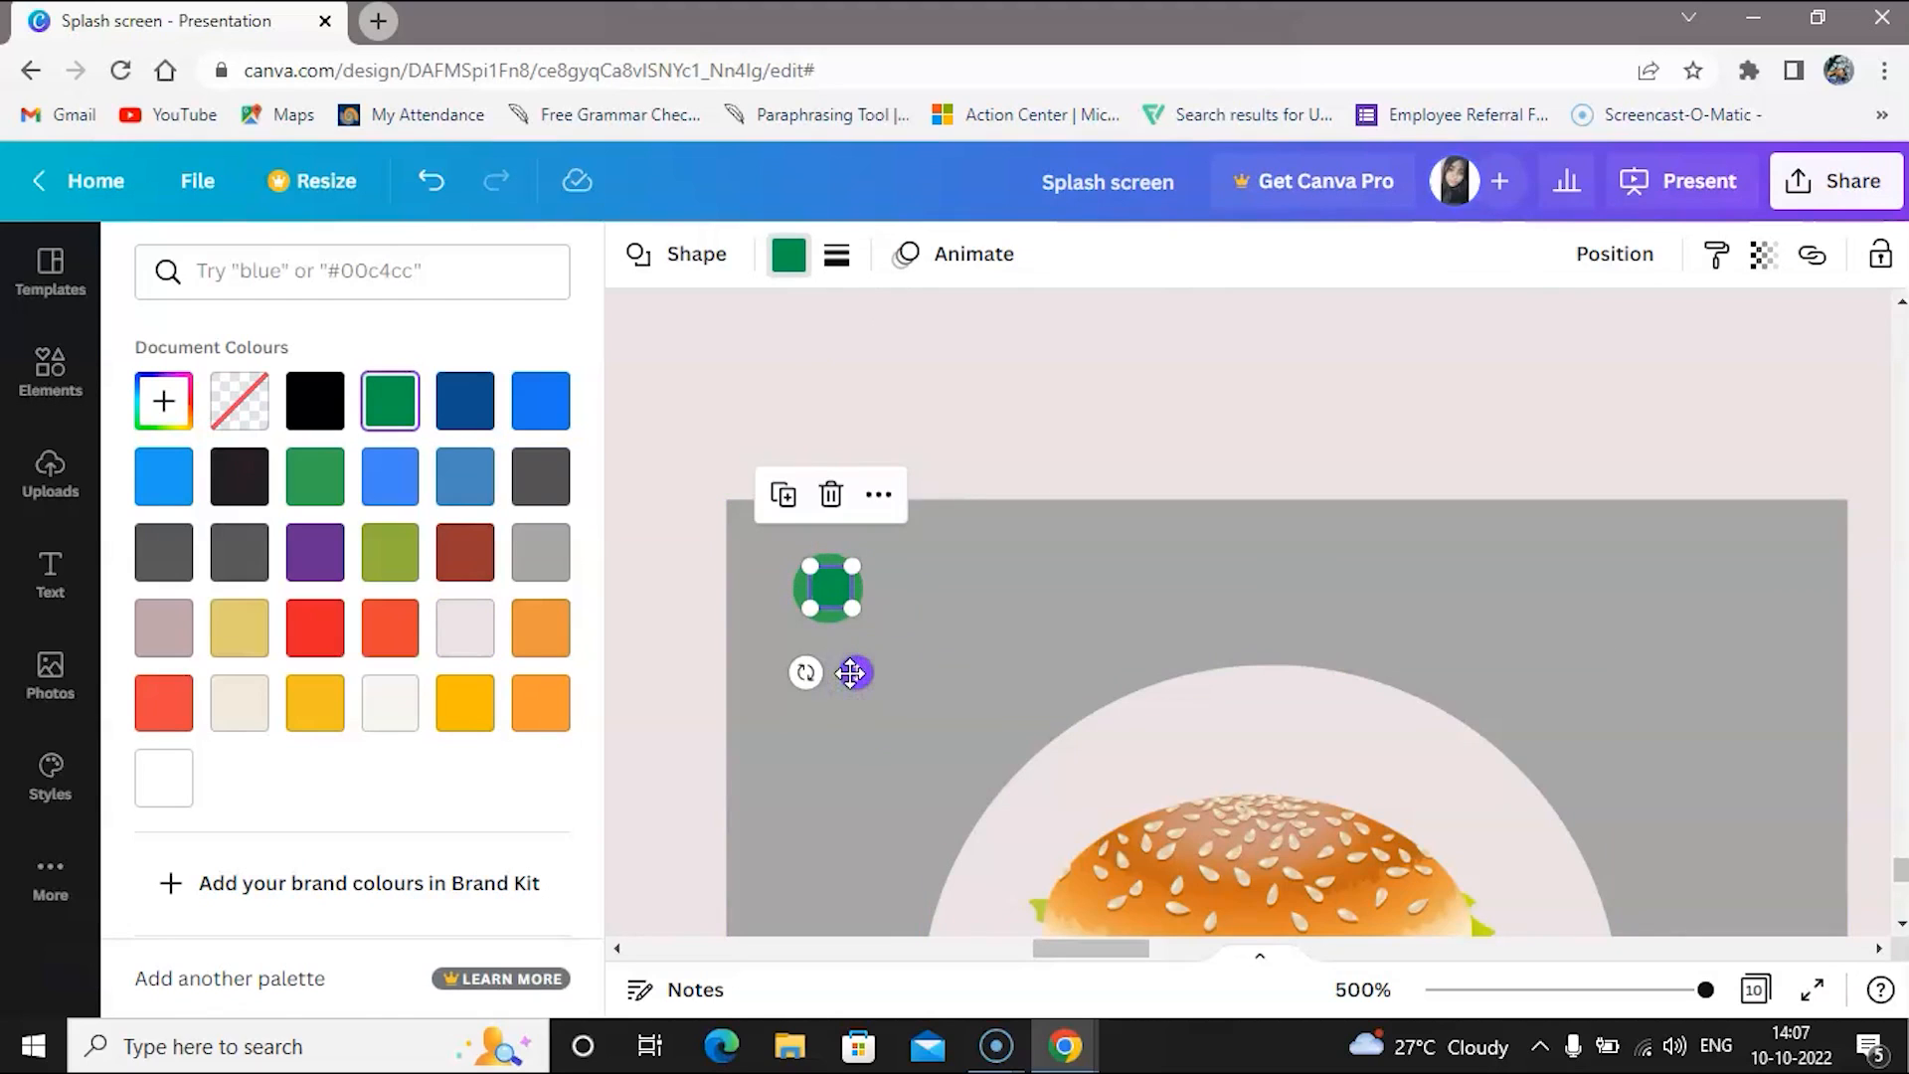
left_click(956, 588)
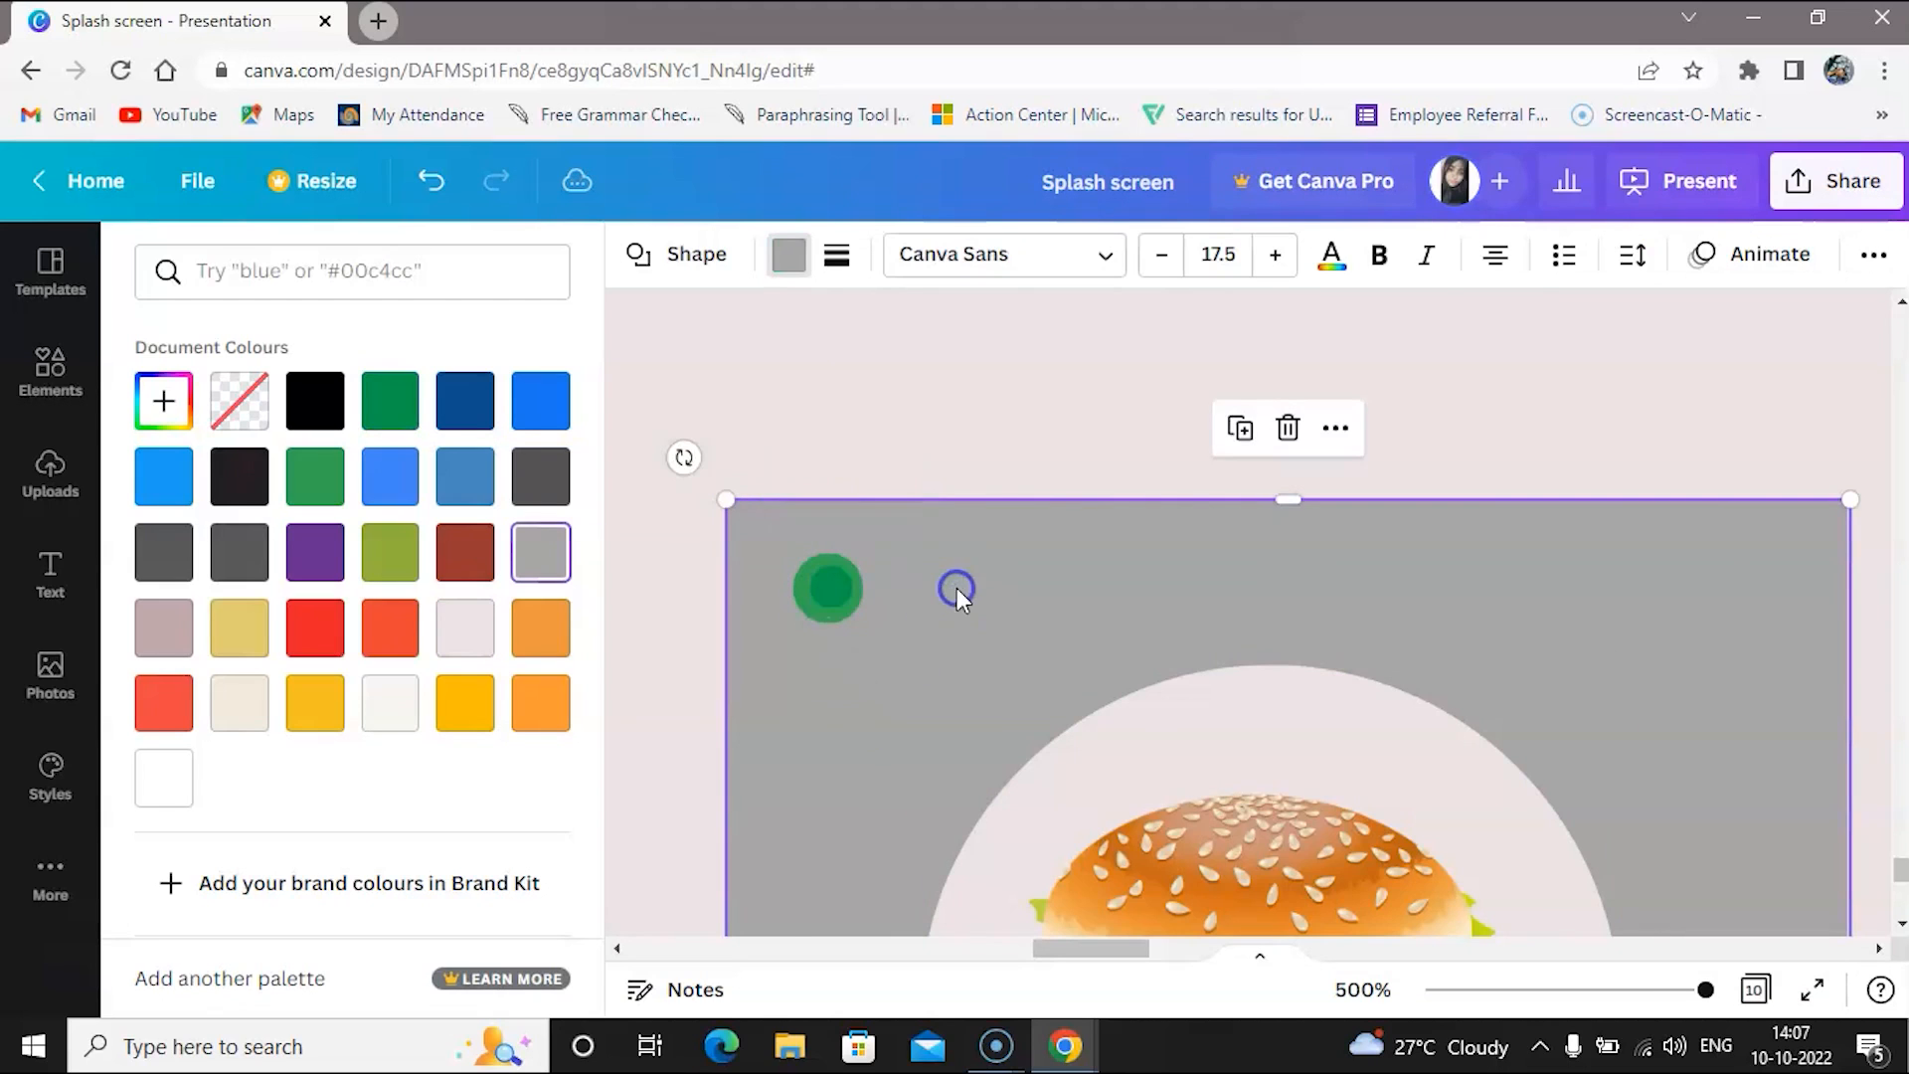
Copy the heart icon from its tile, shrink the copy and place it in the upper-right corner of the burger card
scroll(921, 641, "down", 3)
scroll(921, 641, "down", 2)
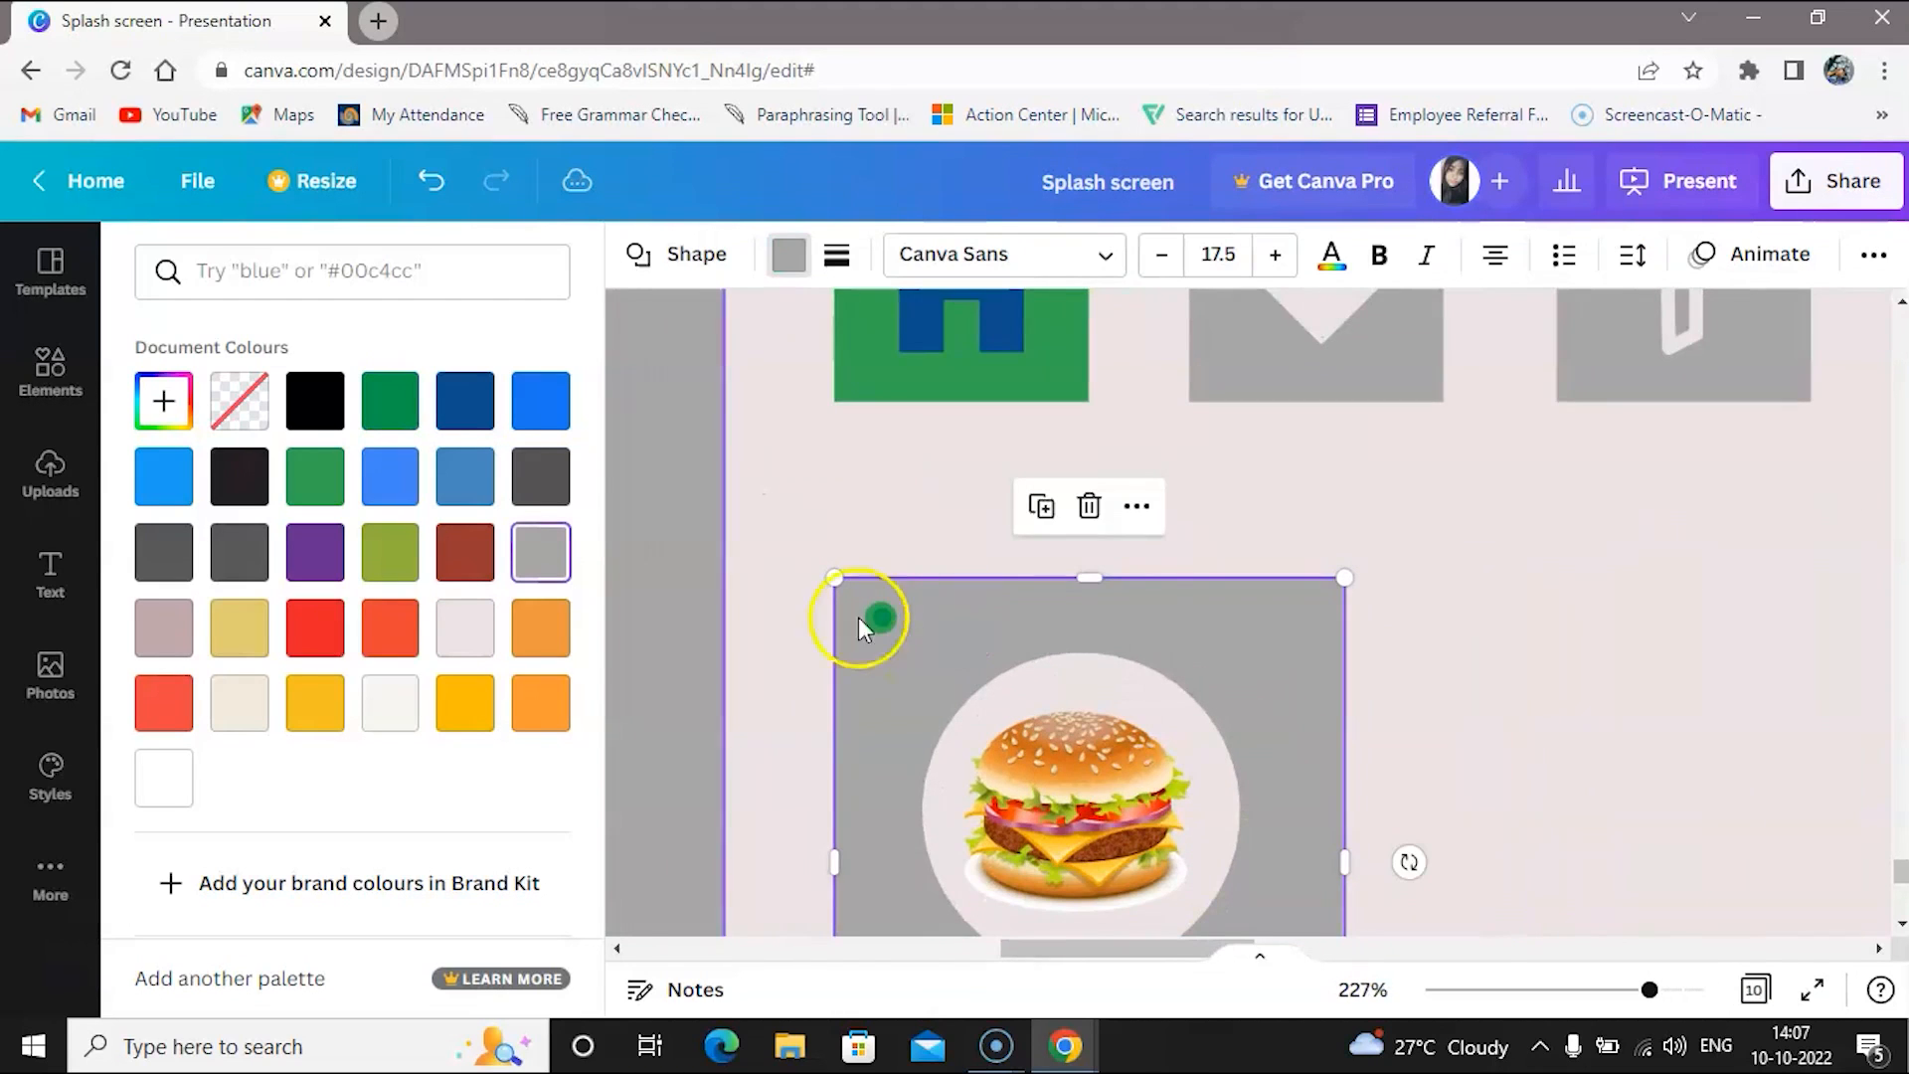
left_click(664, 543)
left_click(609, 746)
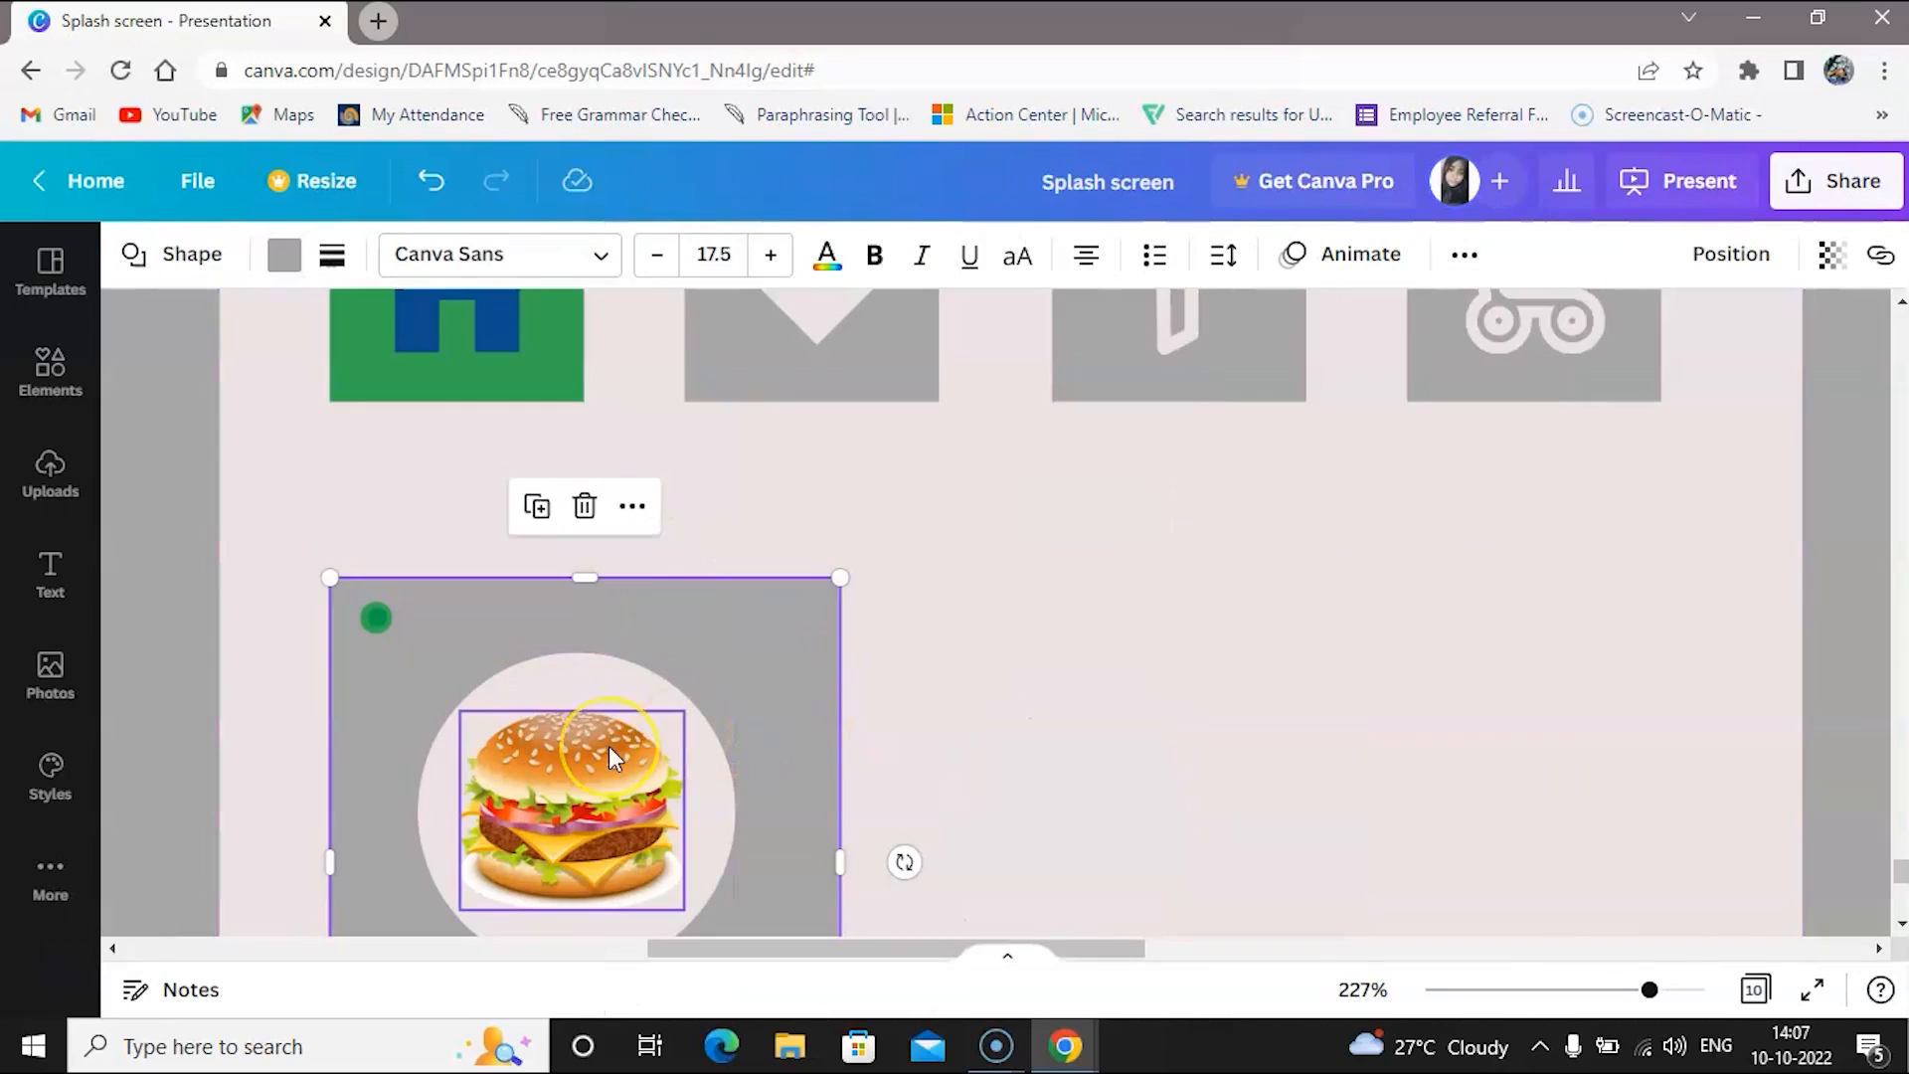
scroll(608, 746, "down", 2)
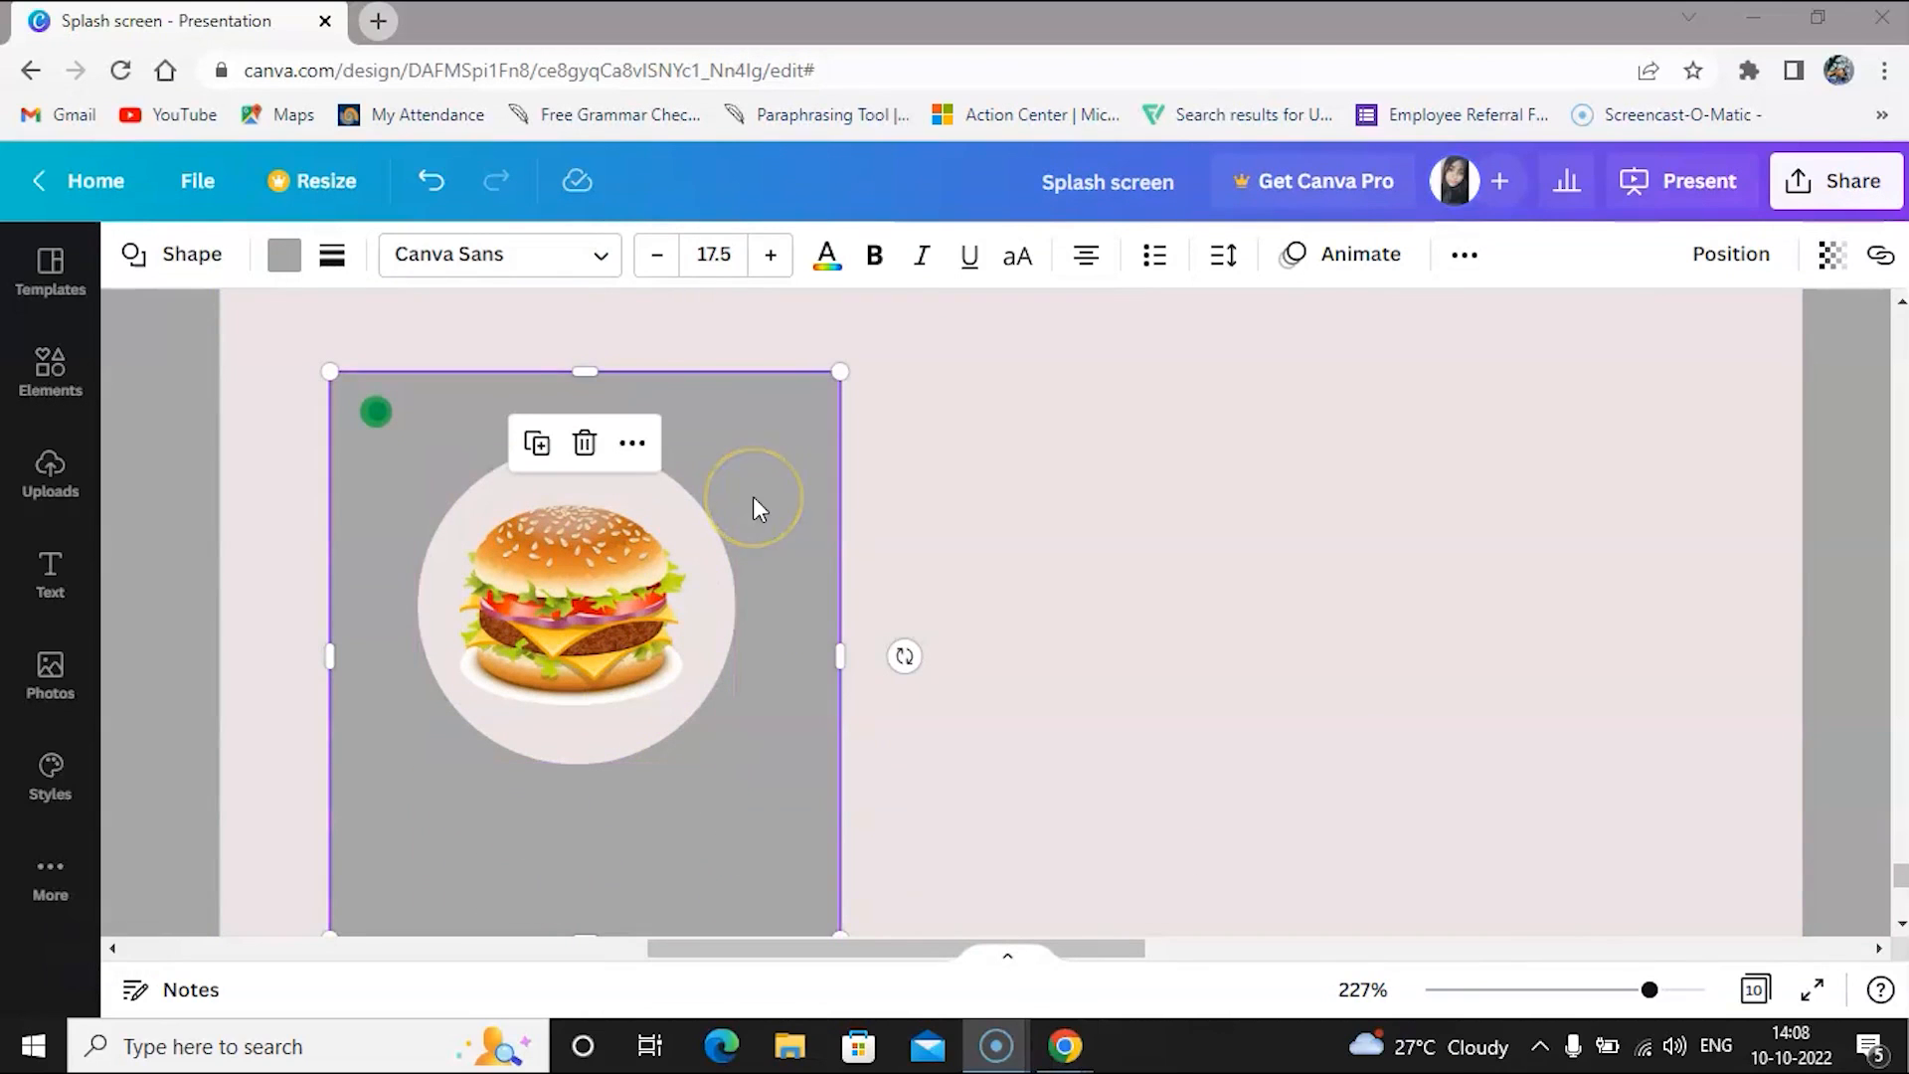
scroll(754, 497, "up", 3)
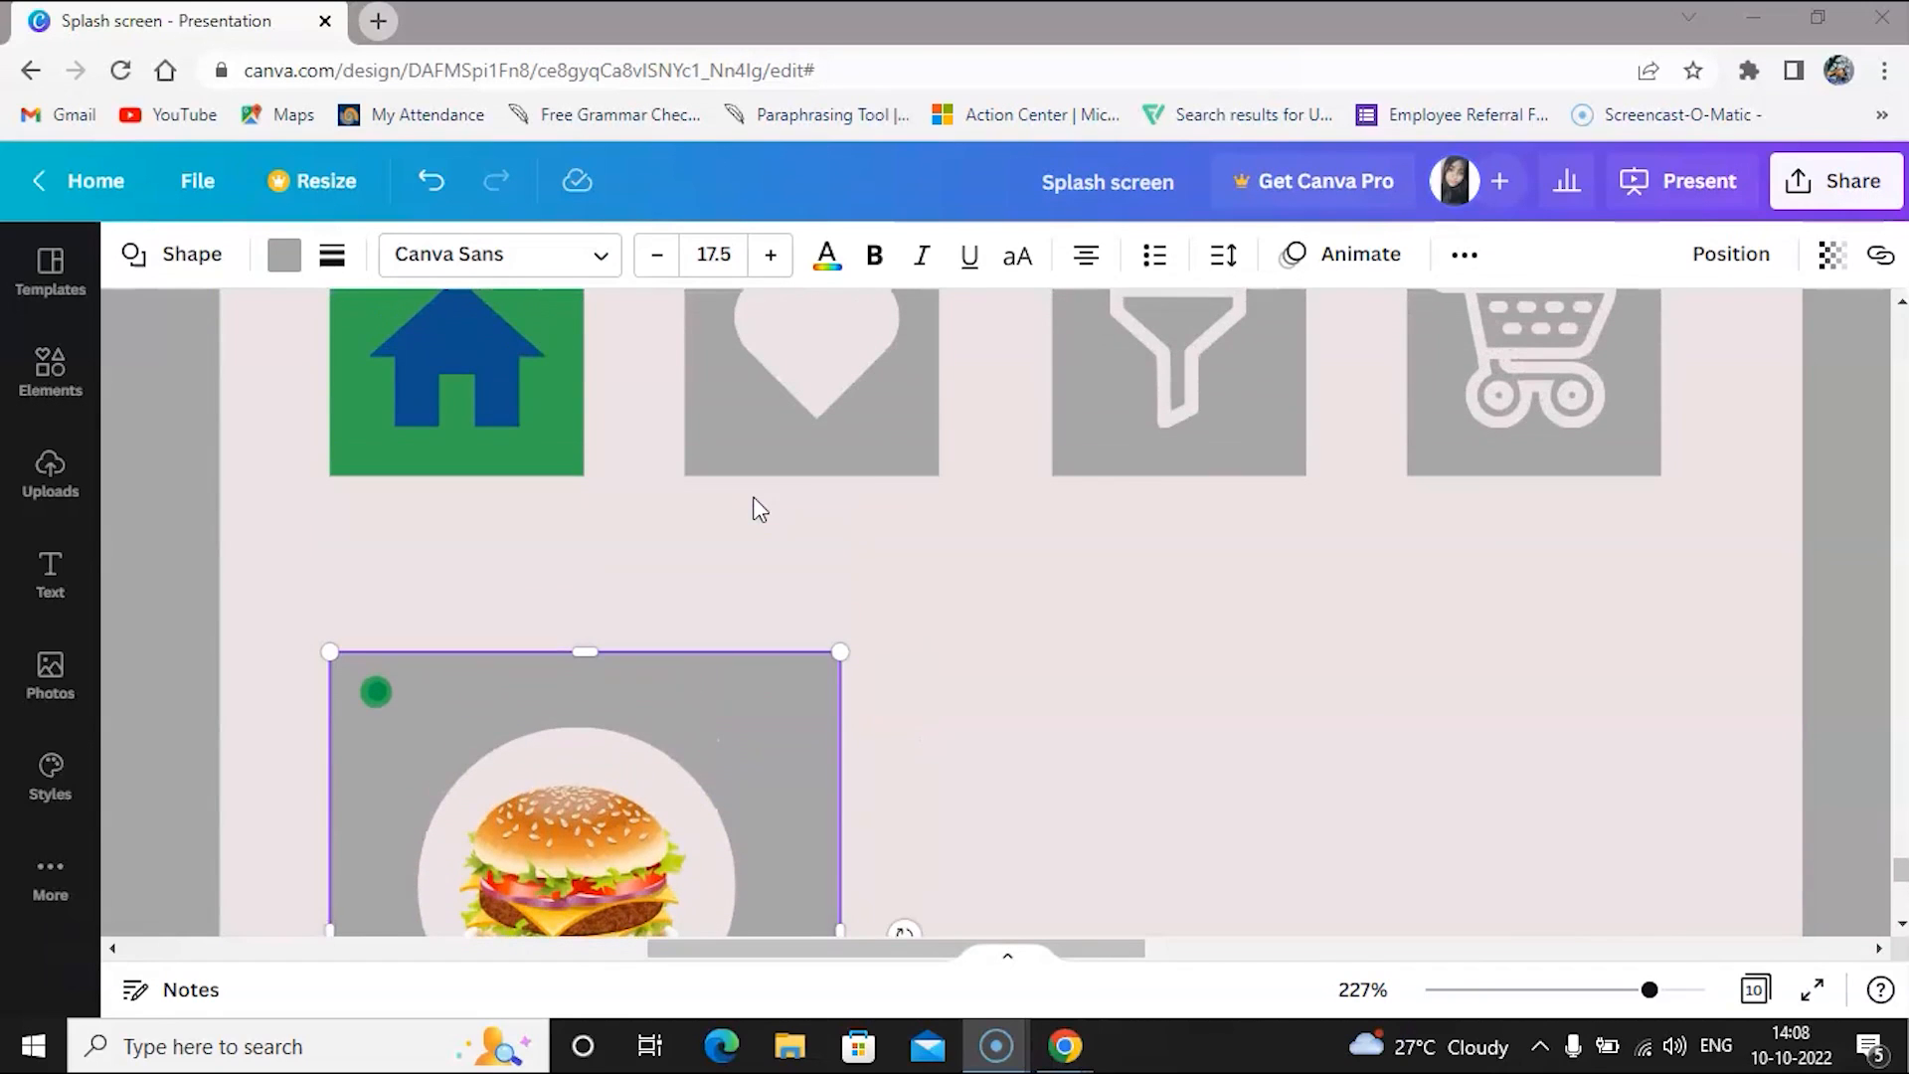
scroll(759, 605, "down", 3)
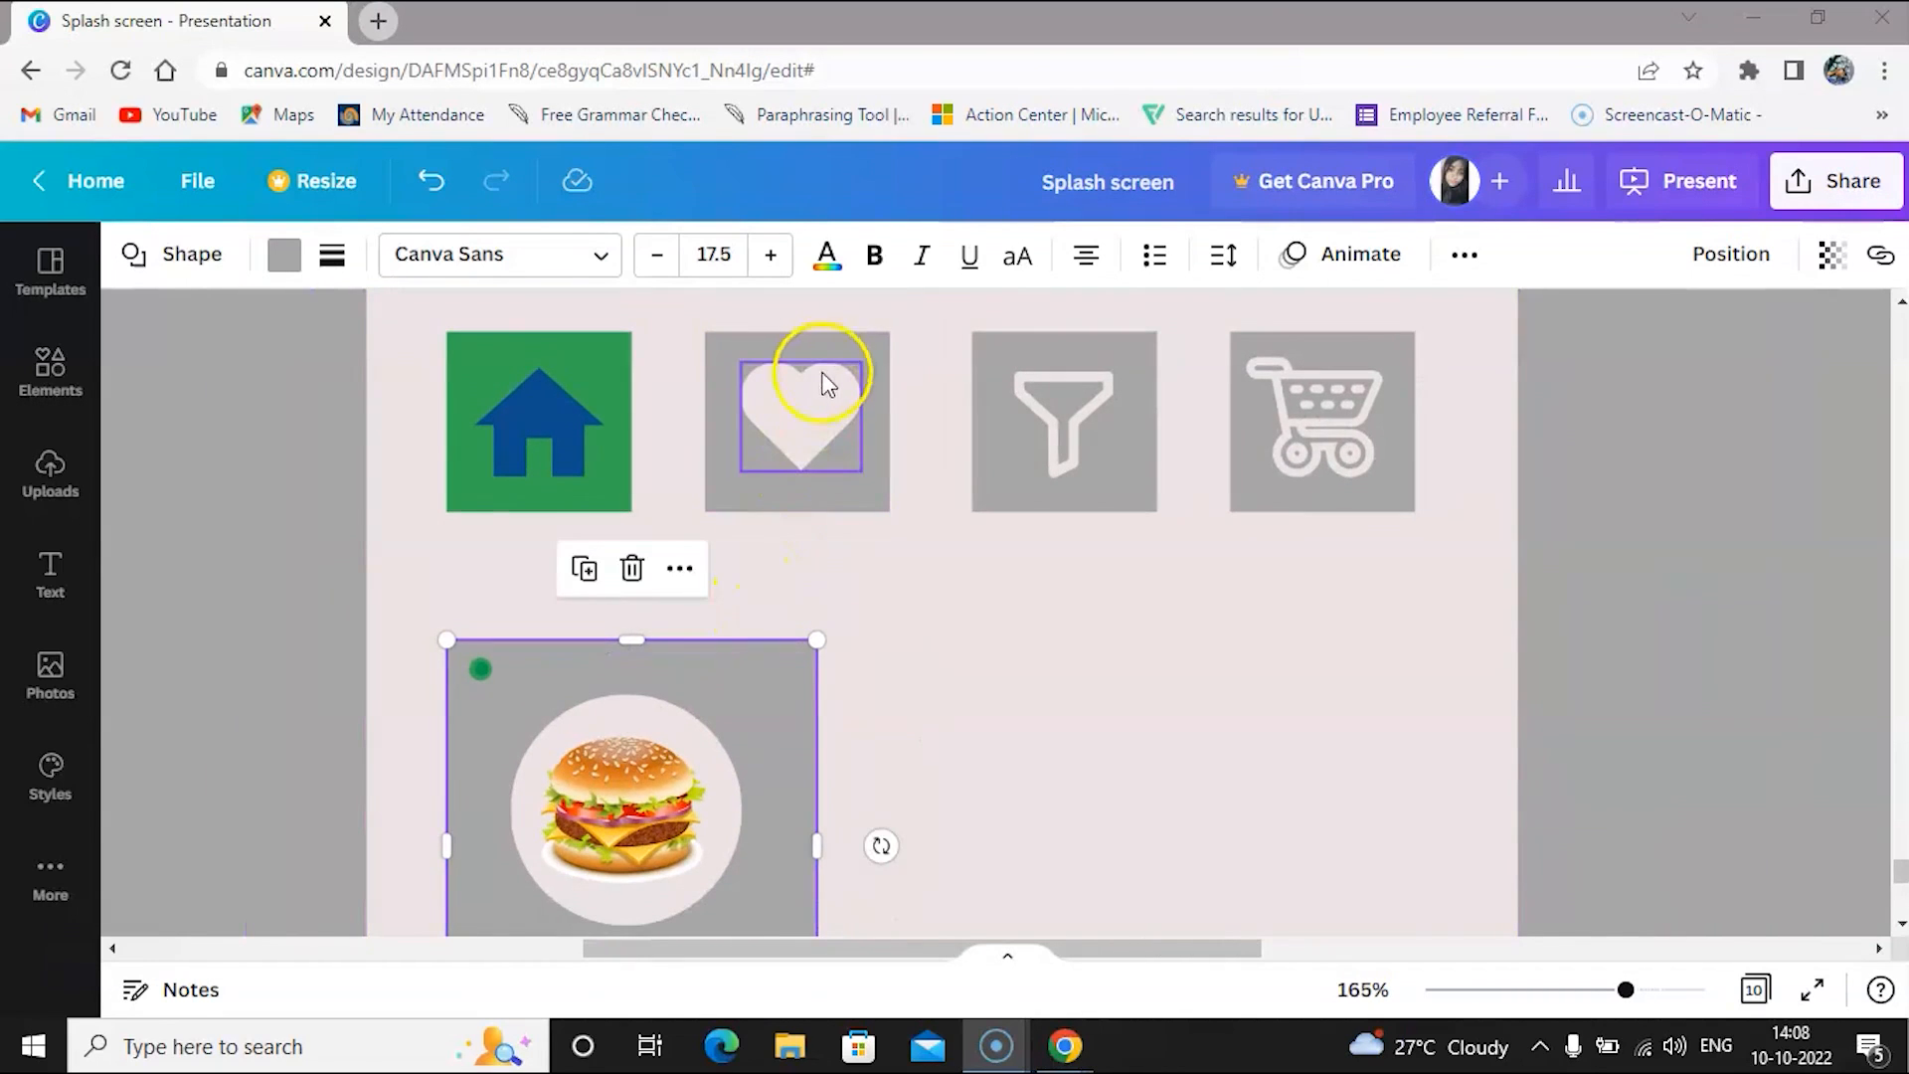
left_click(818, 395)
left_click_drag(814, 391, 754, 701)
left_click_drag(824, 756, 780, 684)
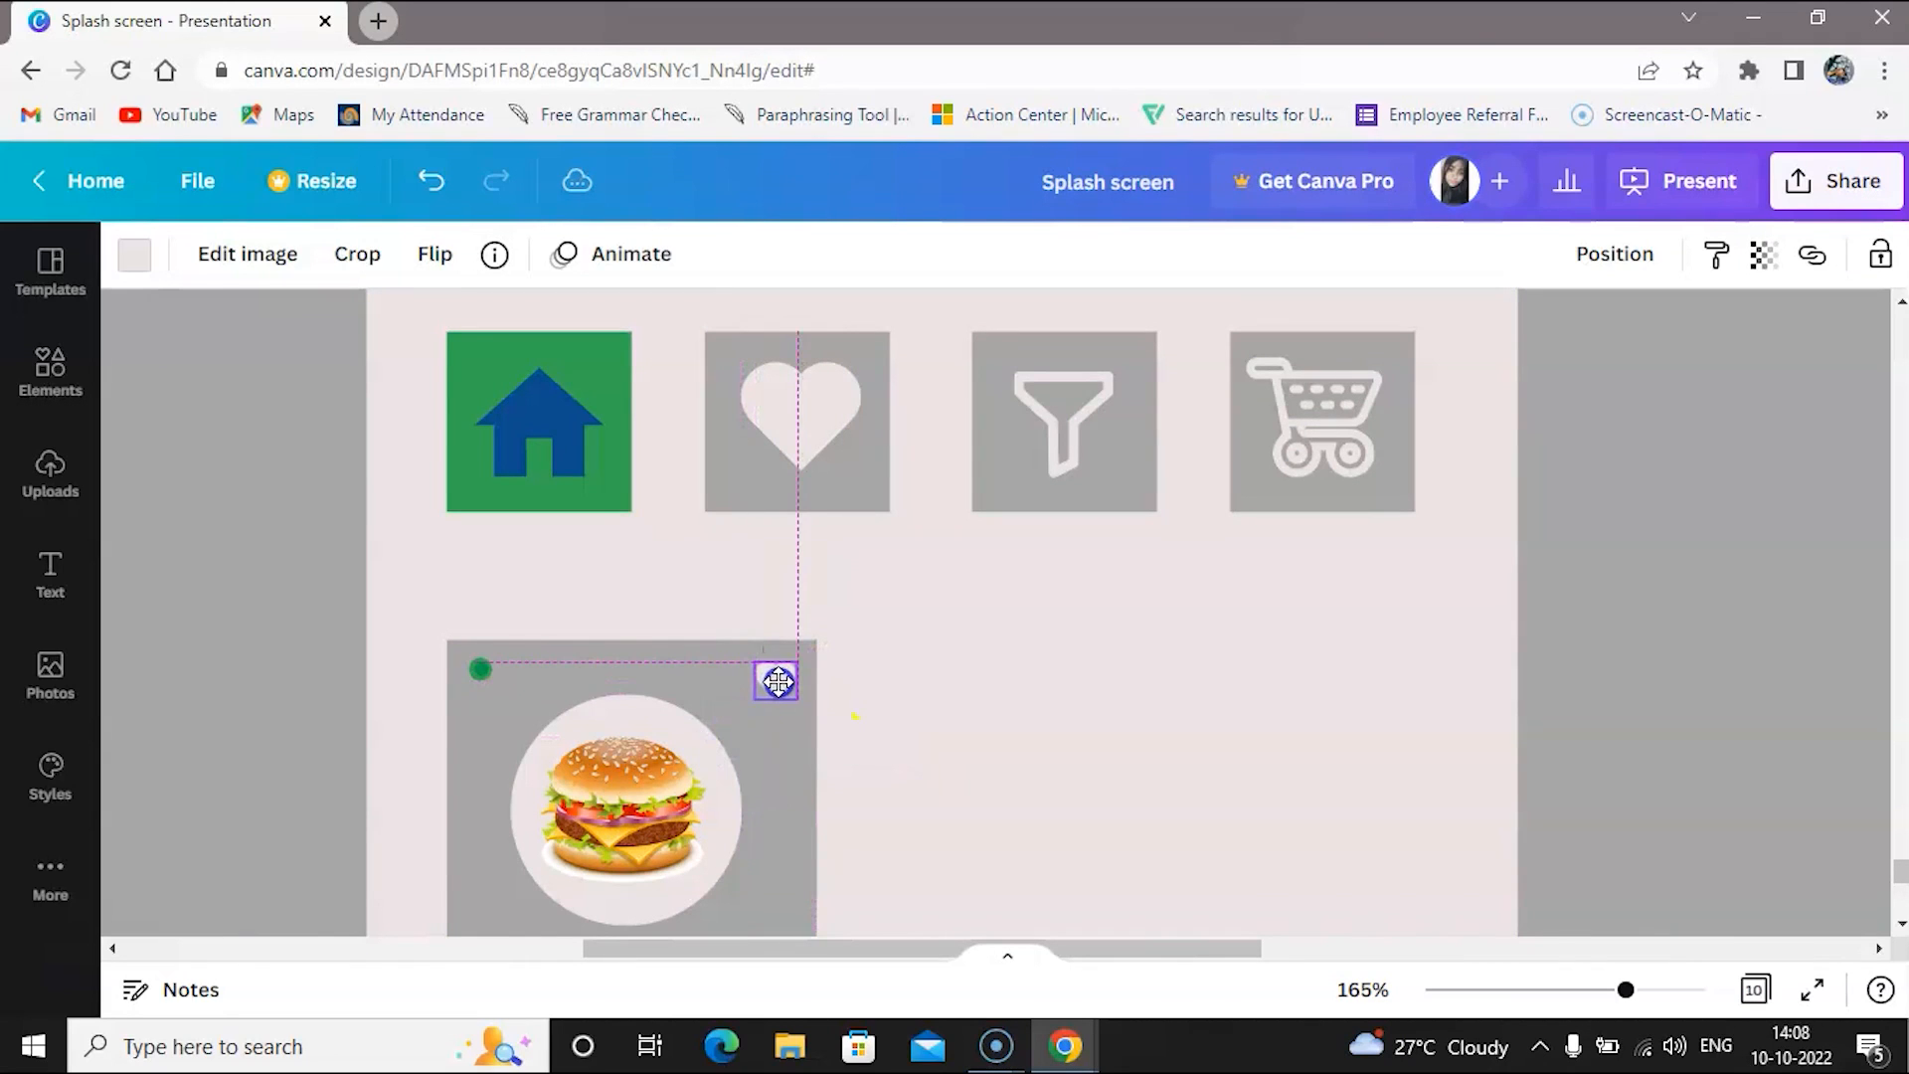
Recolour the small heart on the burger card with the red document colour
left_click(136, 261)
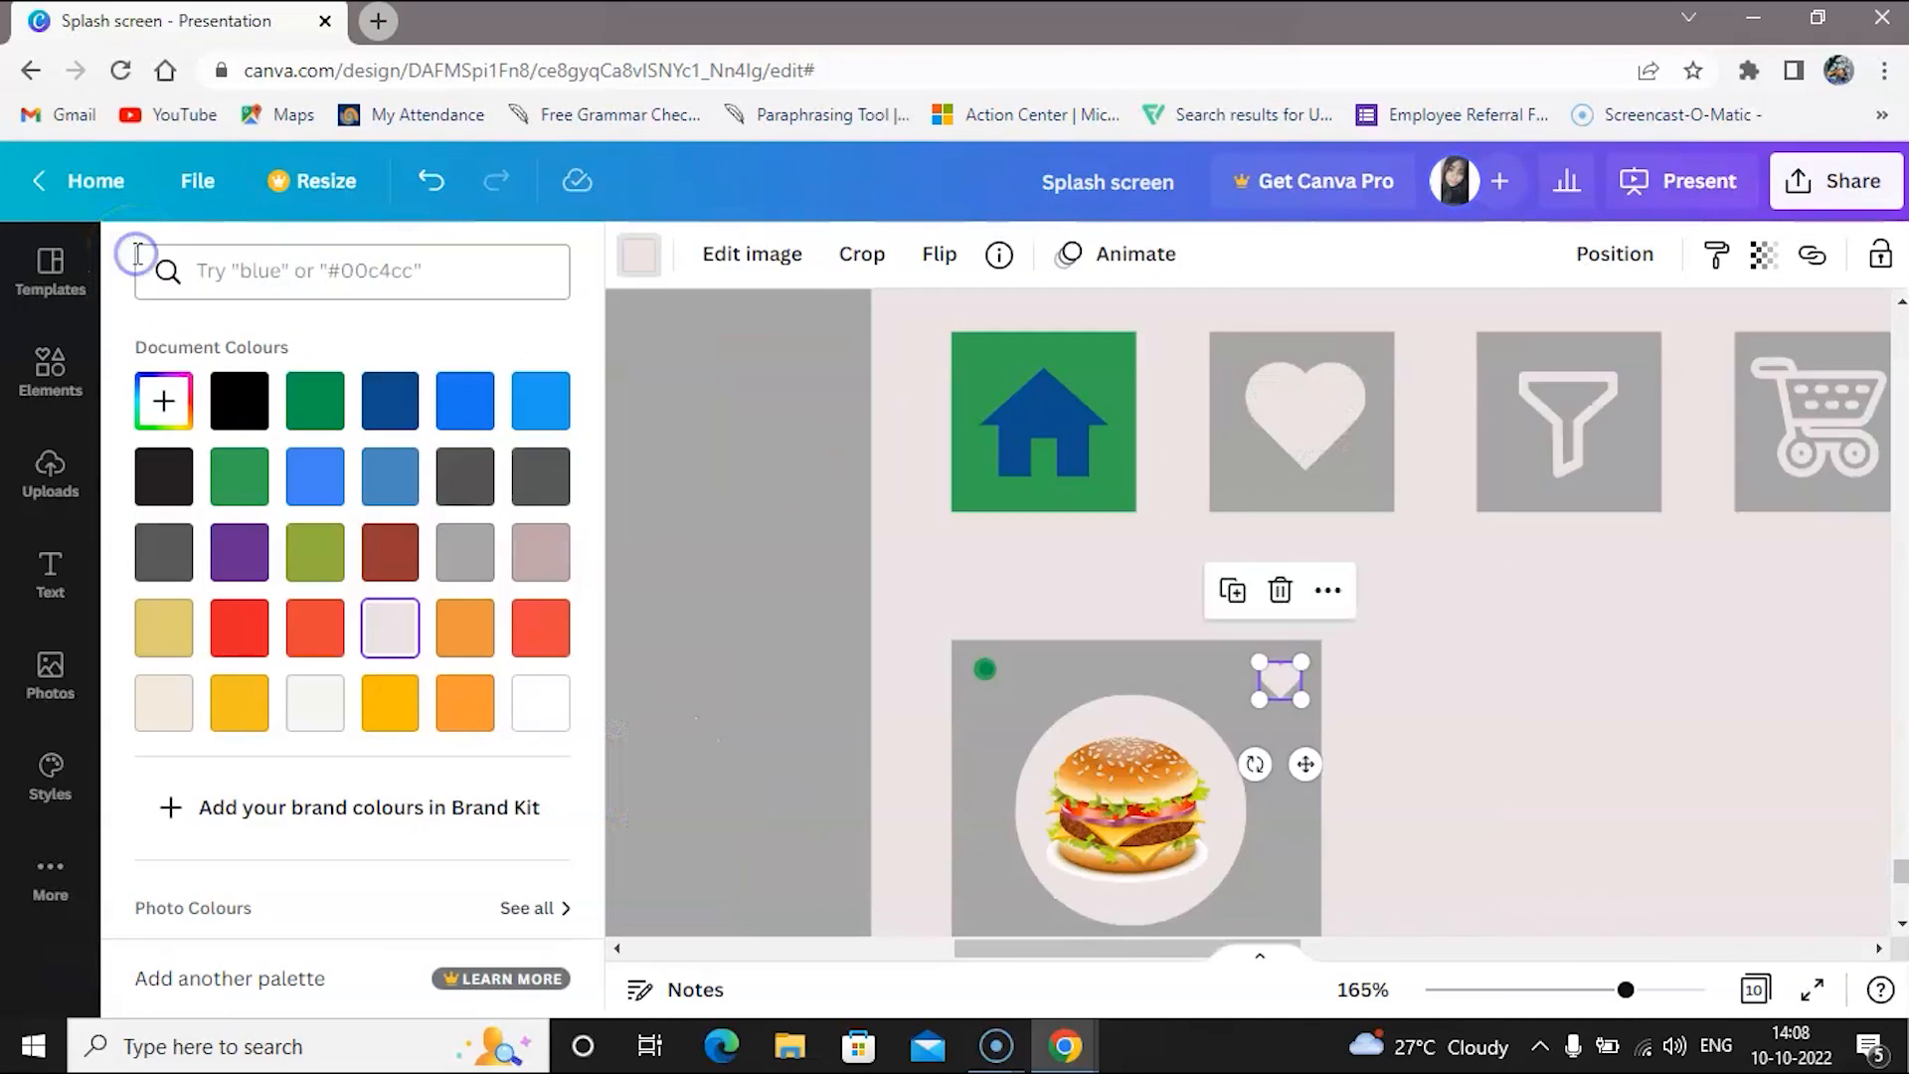
left_click(238, 642)
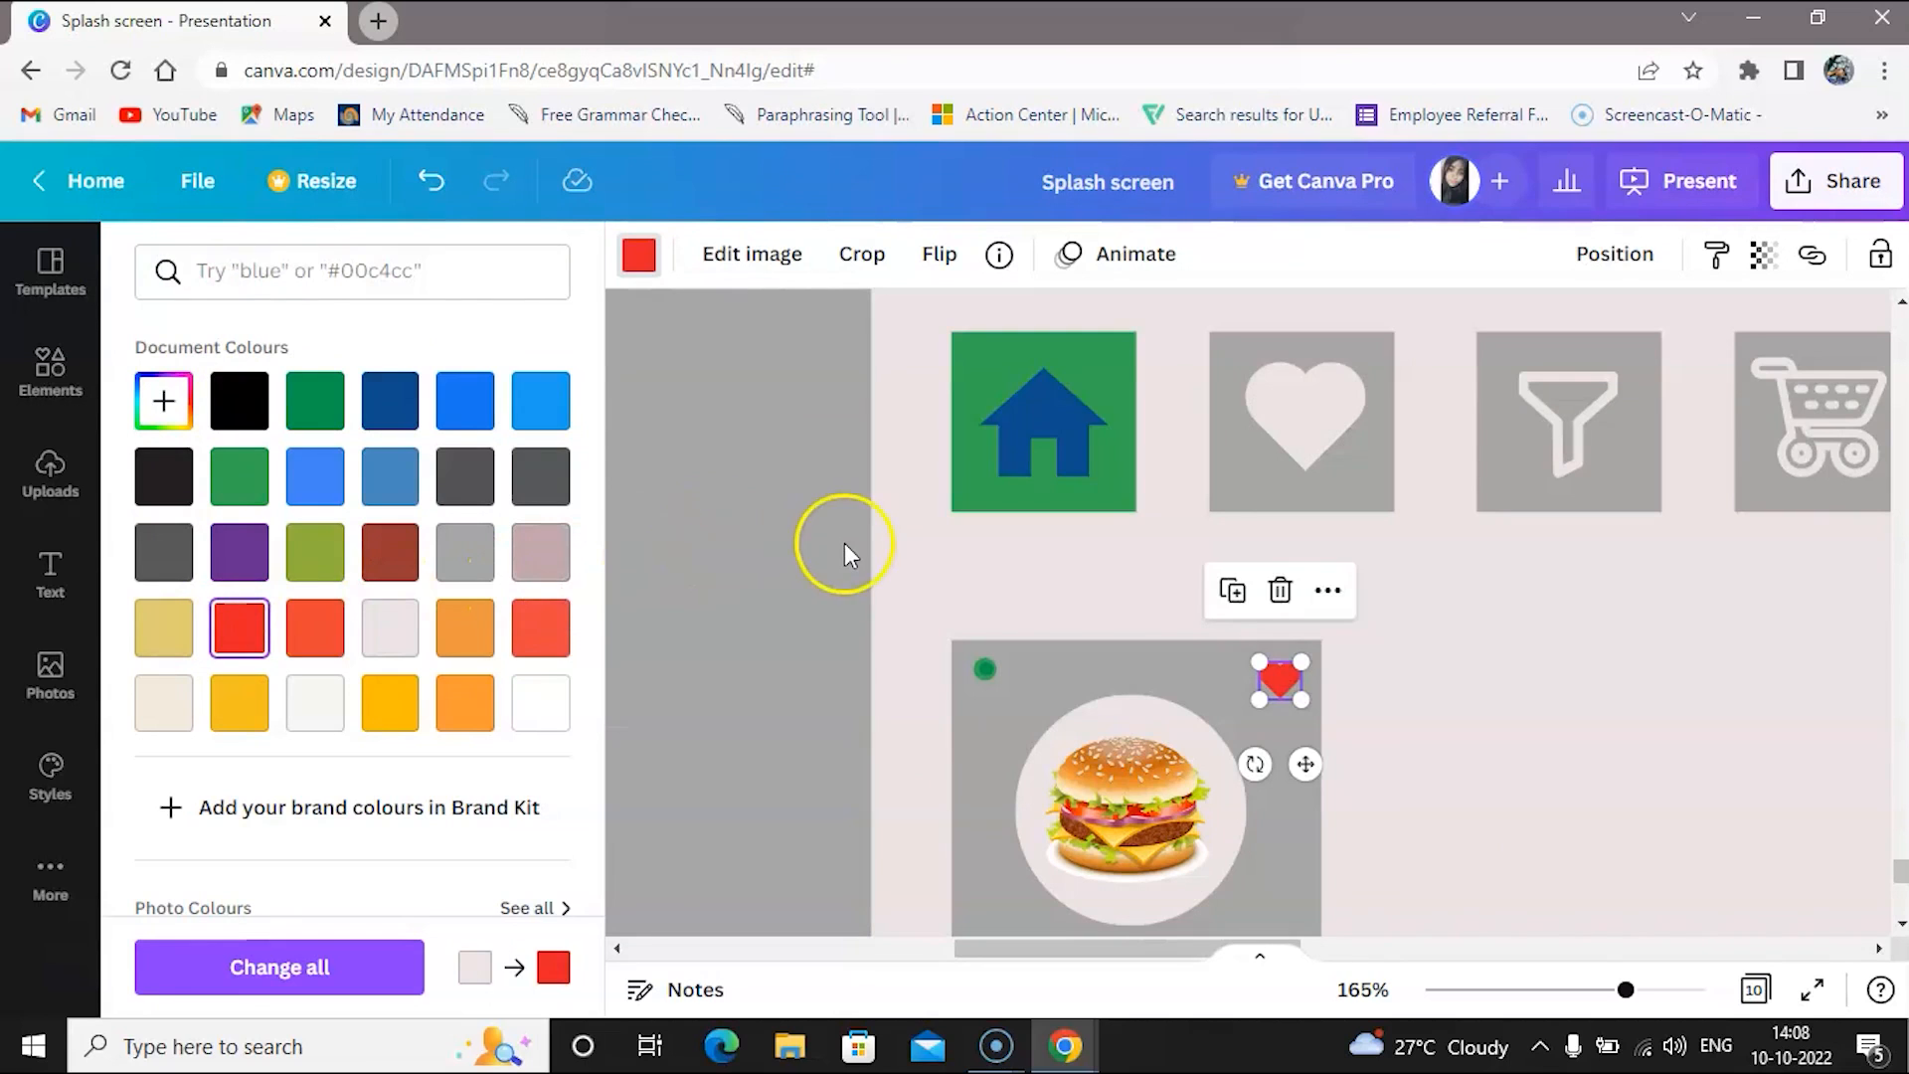
left_click(1392, 686)
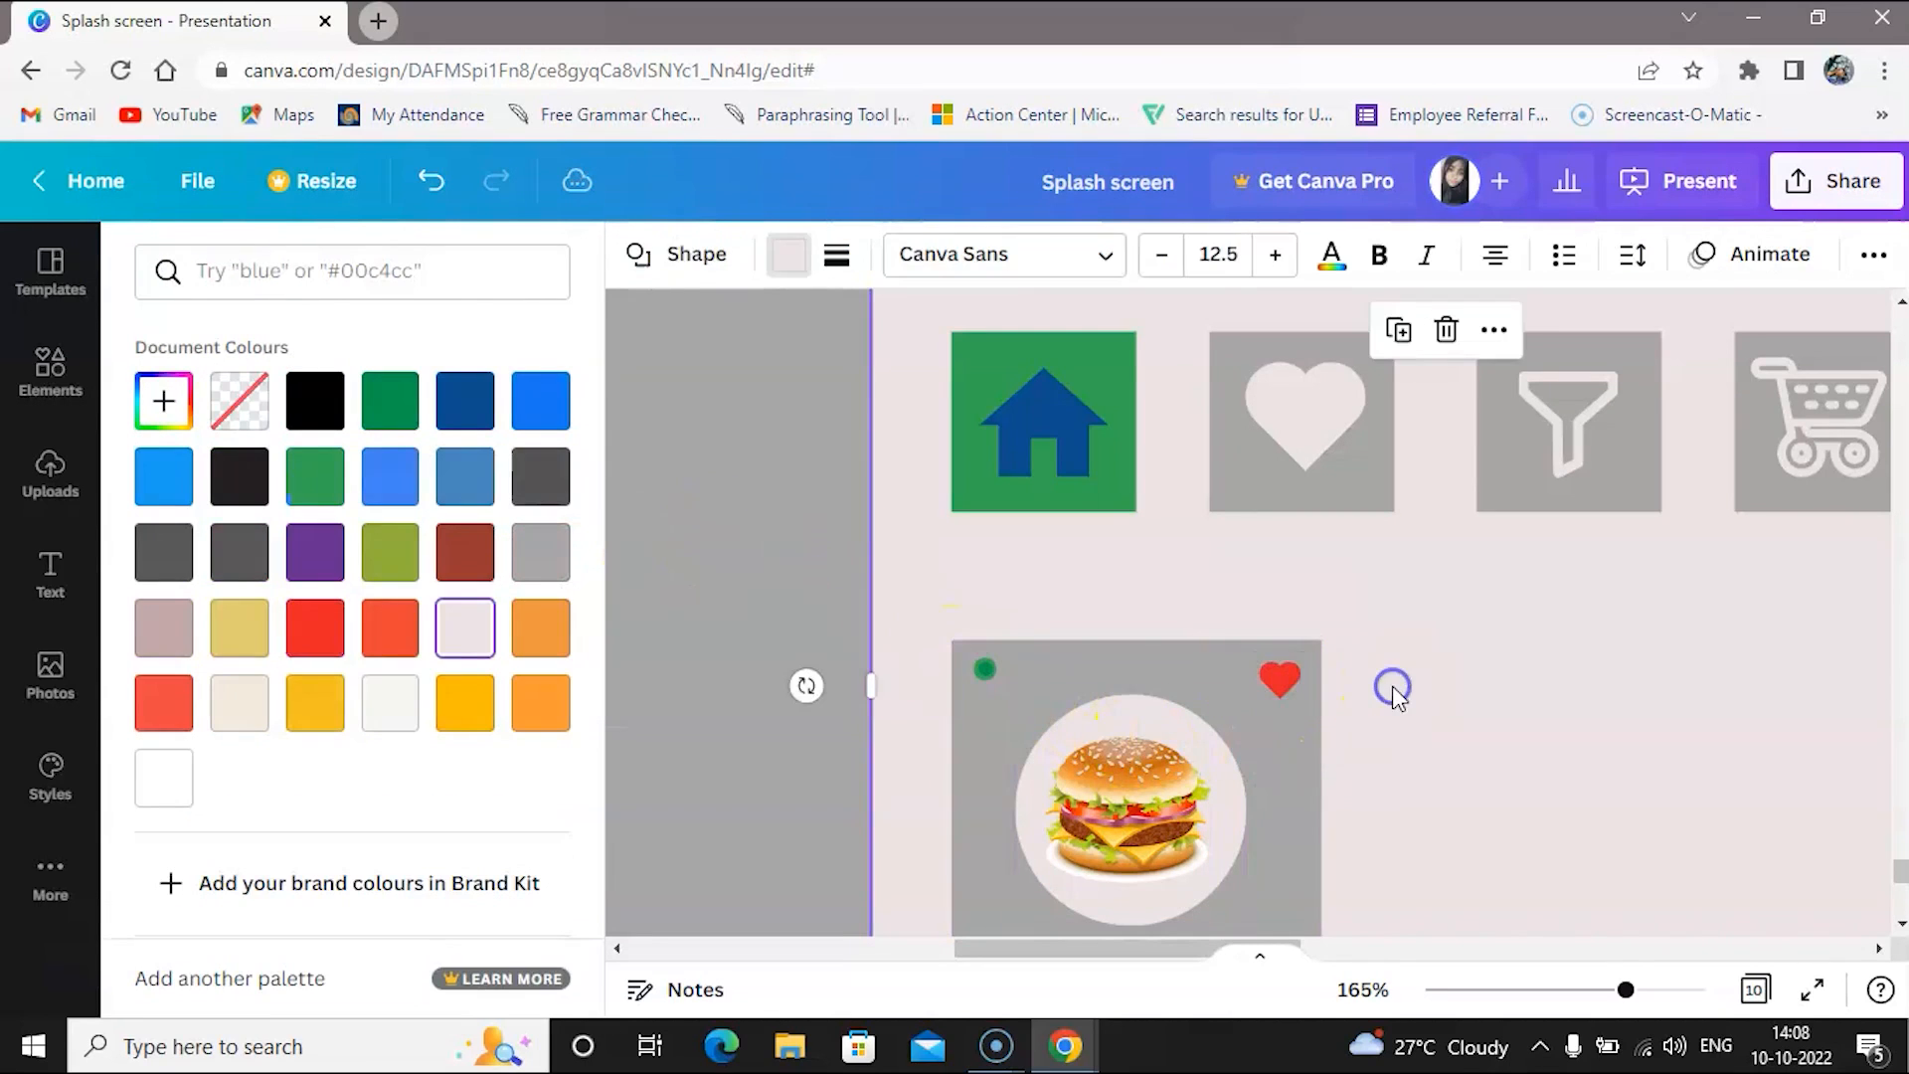
scroll(1321, 694, "down", 2)
left_click(750, 615)
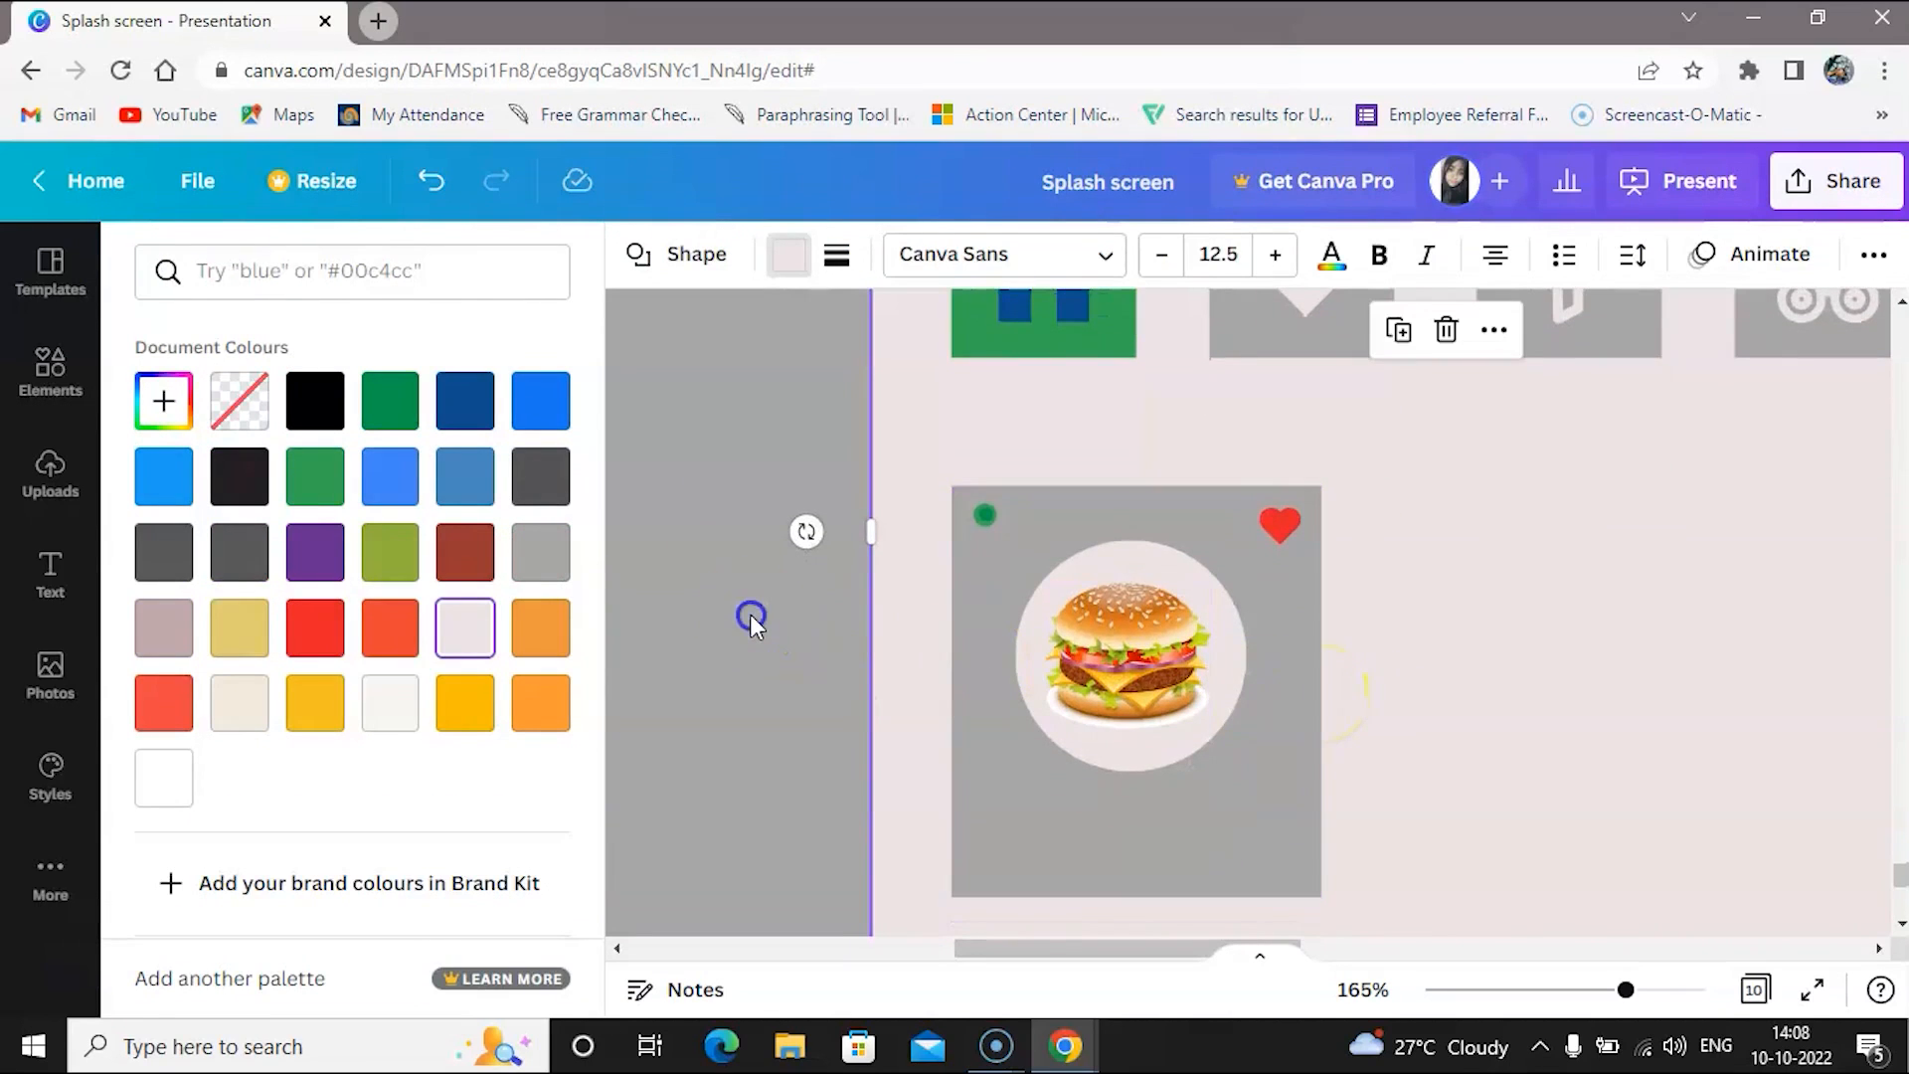
left_click(708, 641)
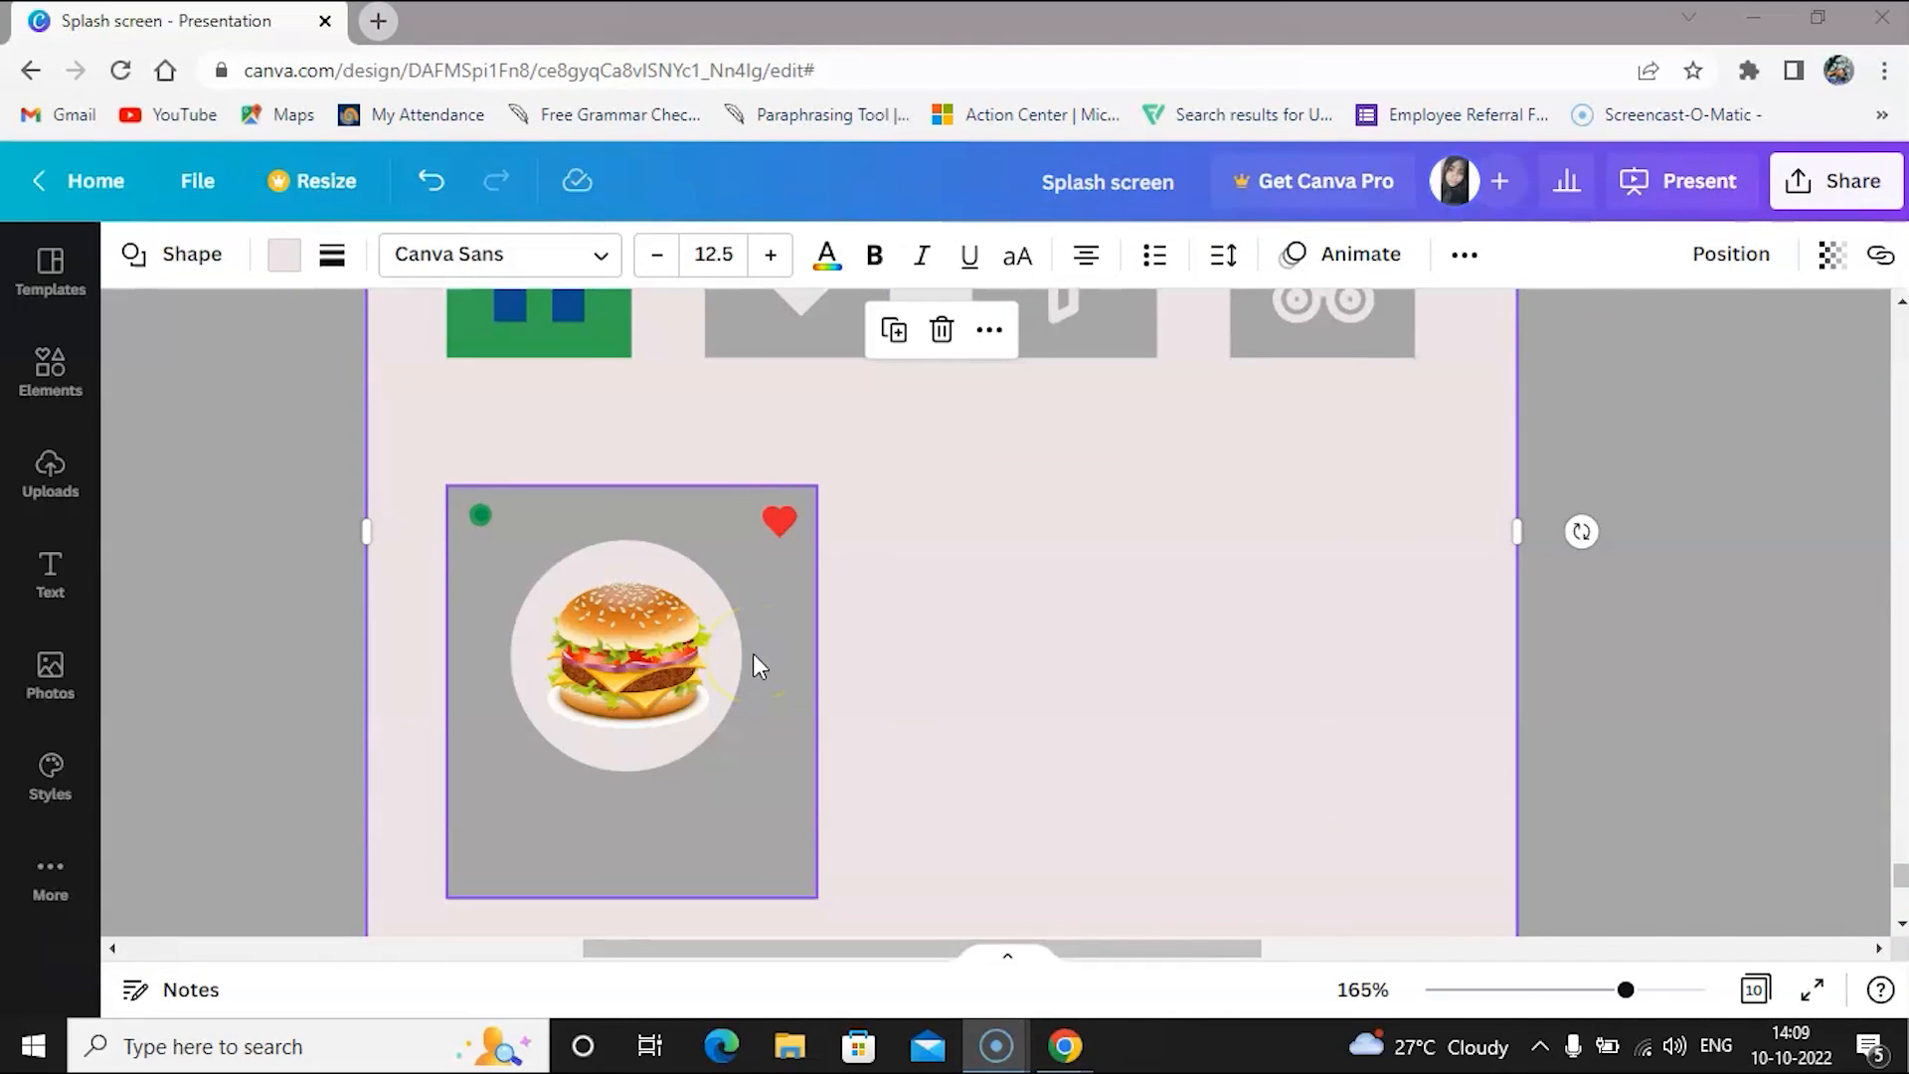
Add a subheading text box to the page at the burger card
scroll(753, 654, "up", 3)
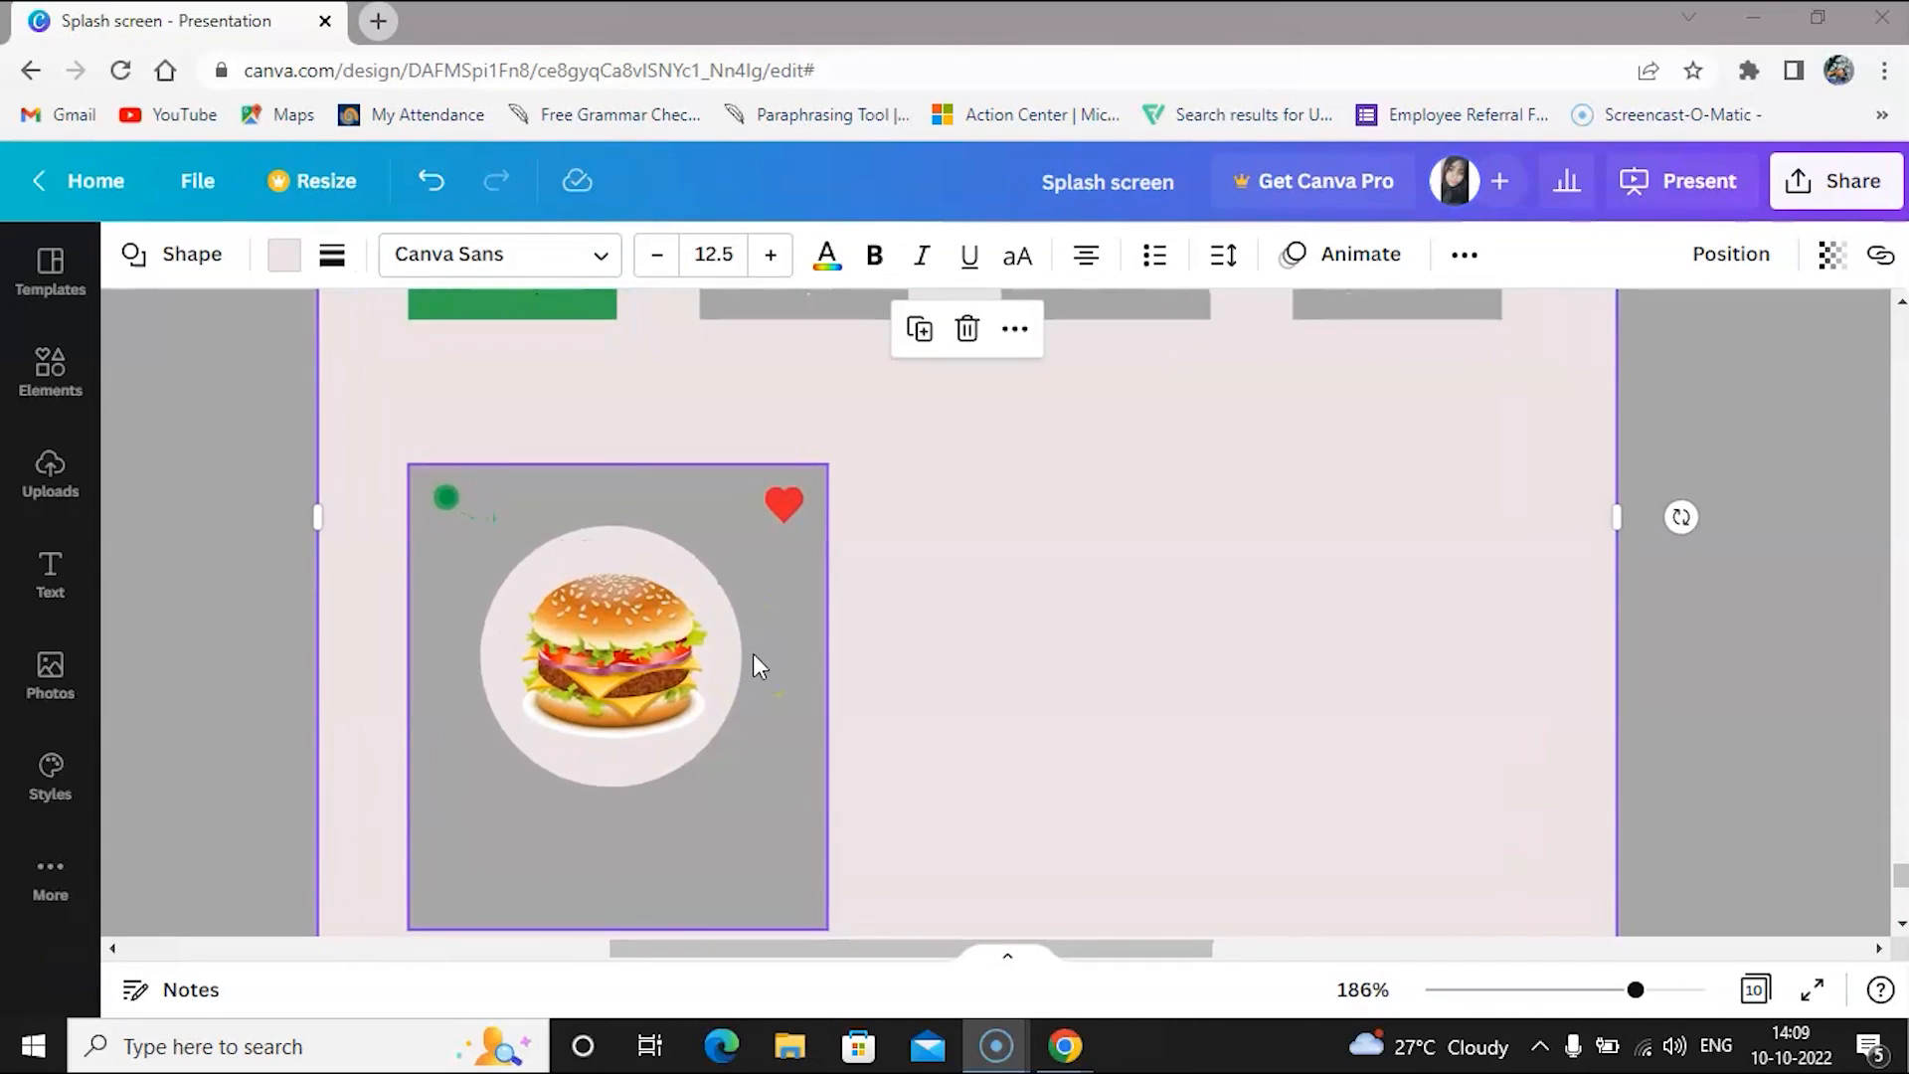
scroll(530, 665, "left", 2)
scroll(529, 665, "down", 1)
scroll(529, 665, "right", 1)
scroll(529, 665, "down", 1)
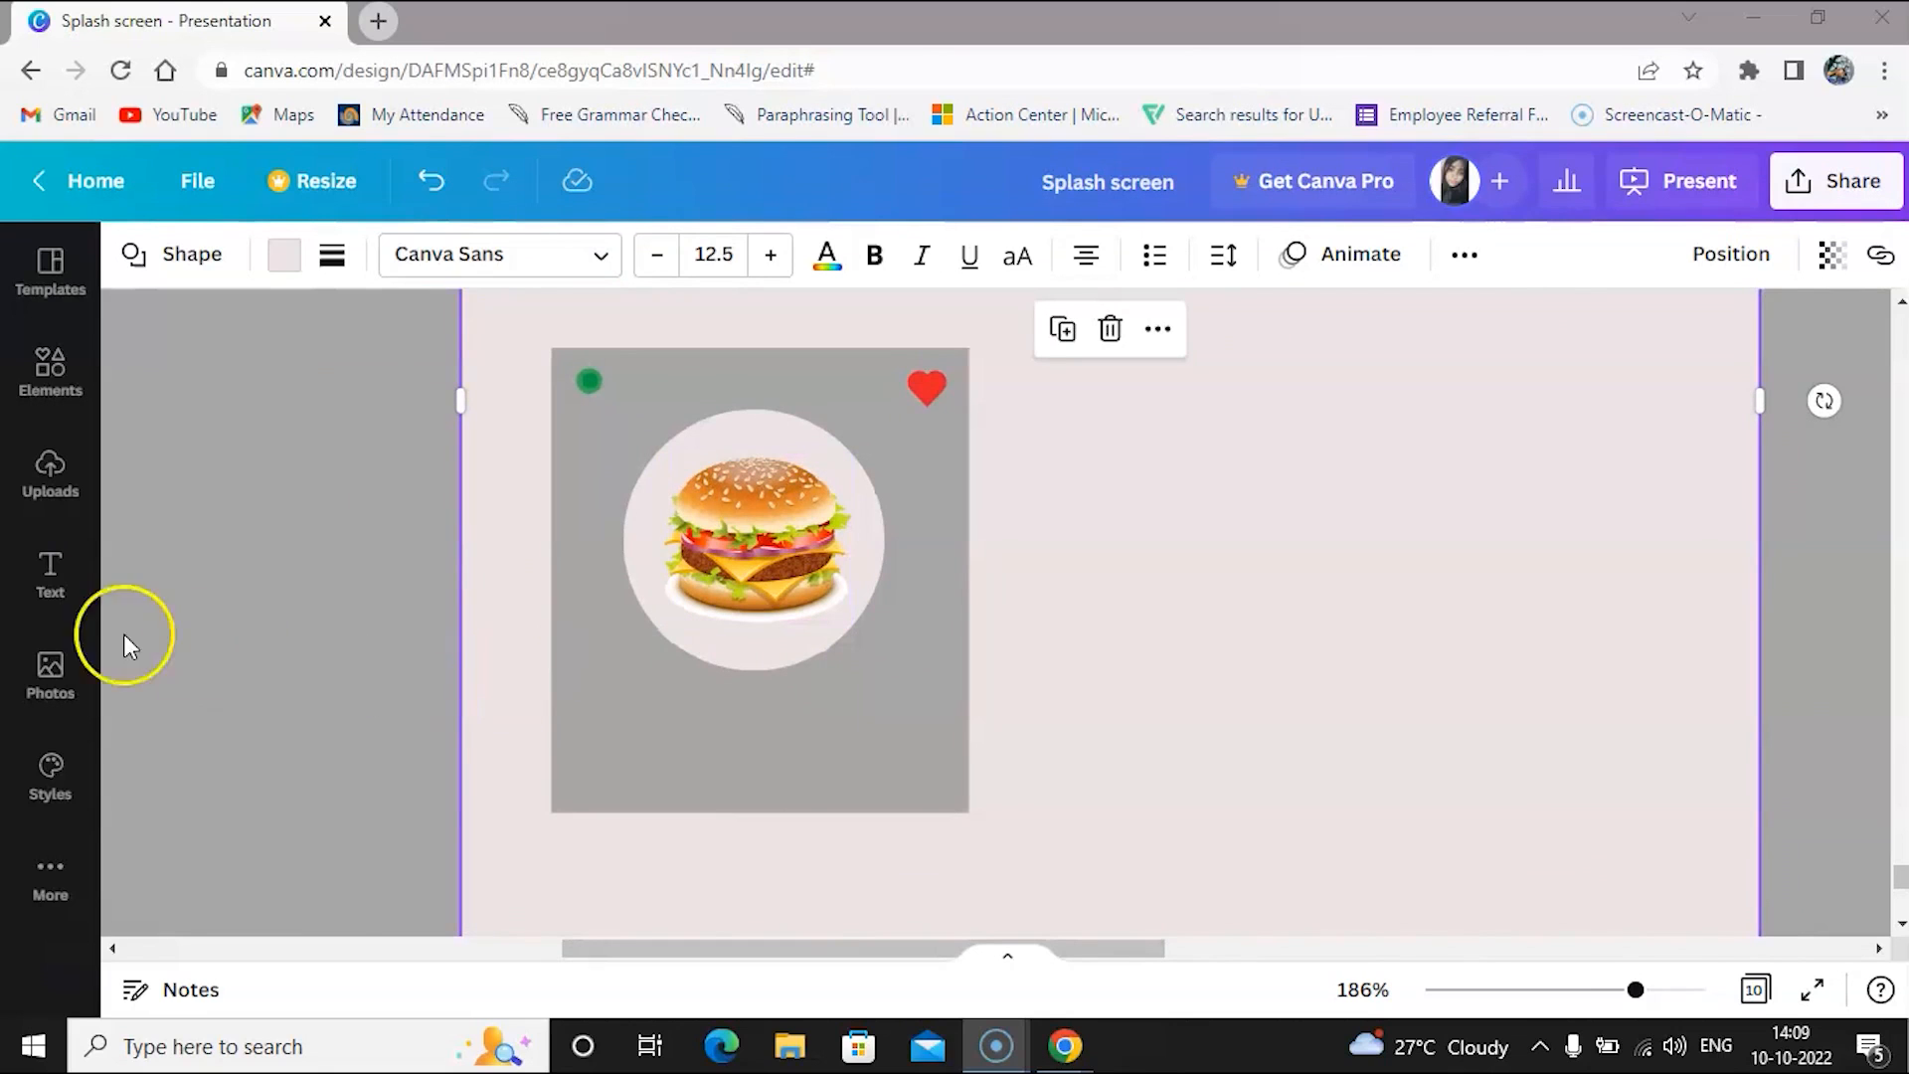
left_click(50, 573)
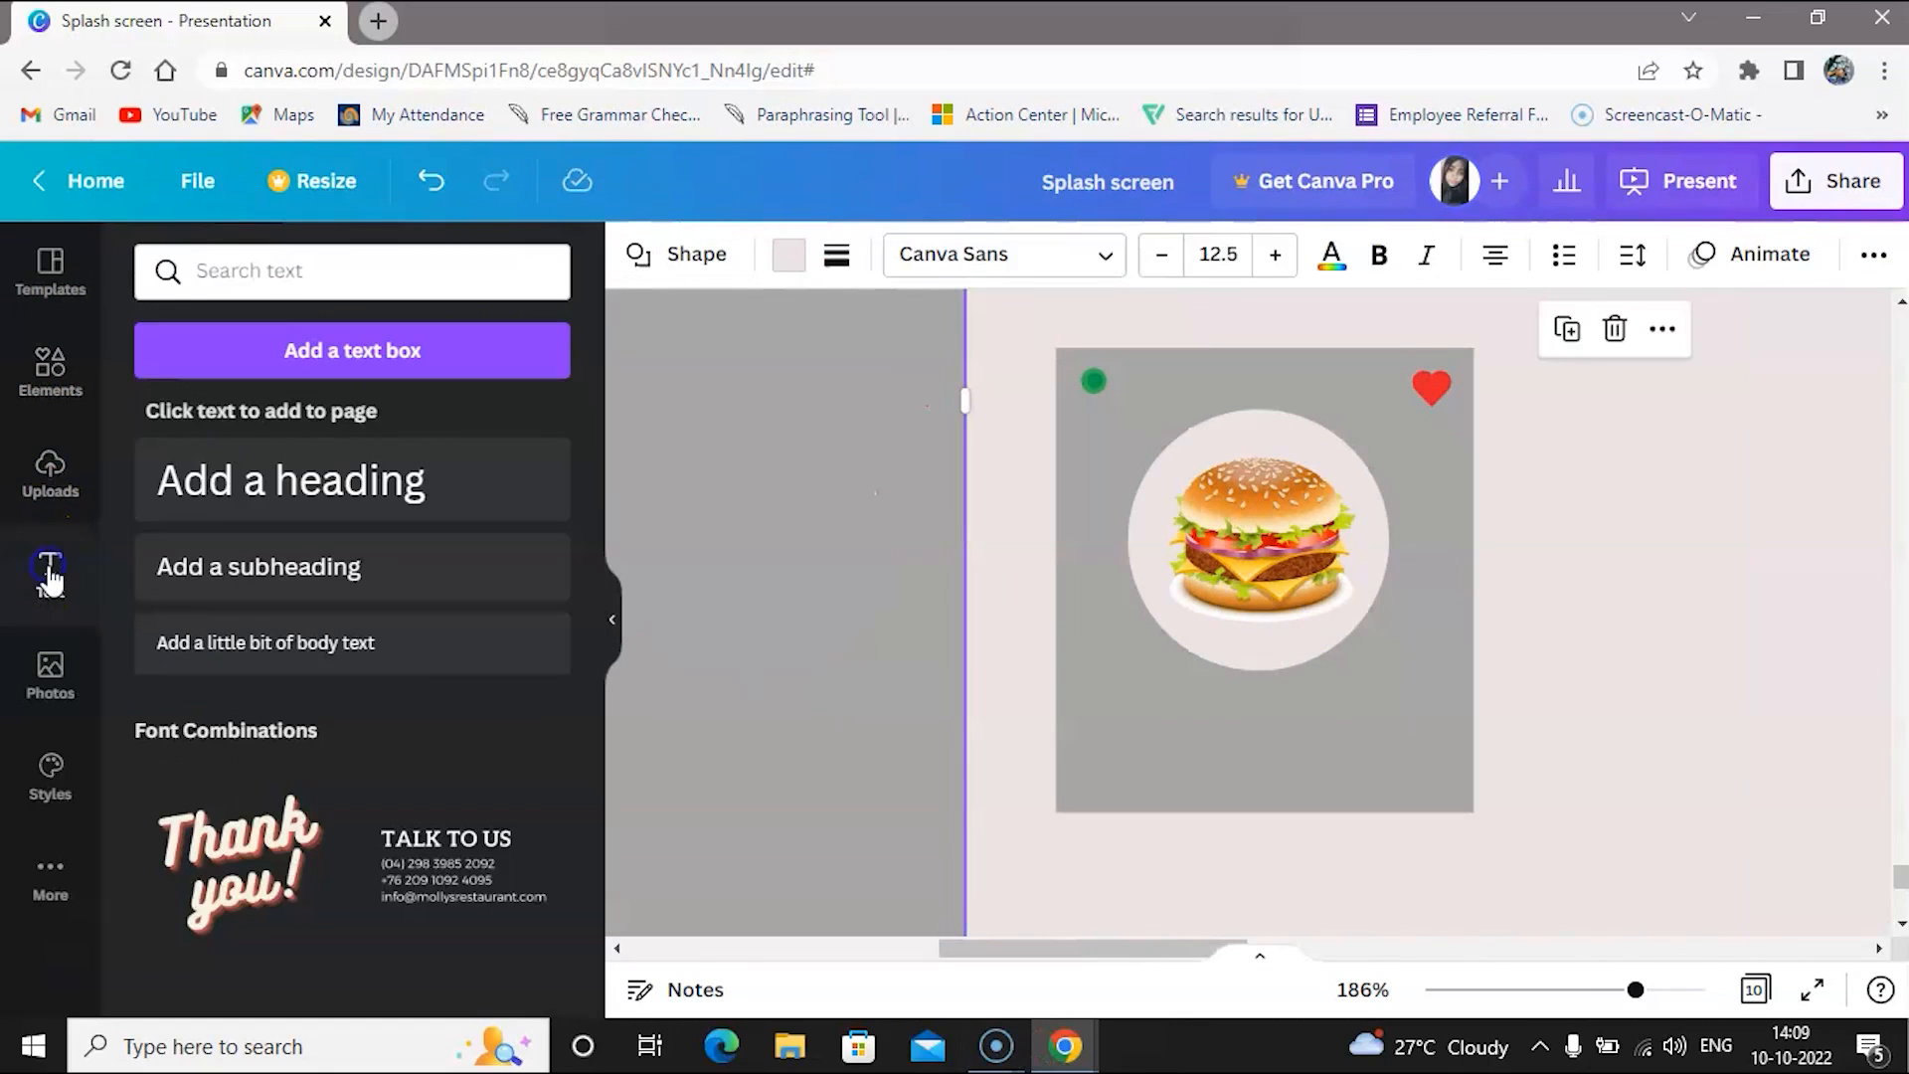
left_click(315, 567)
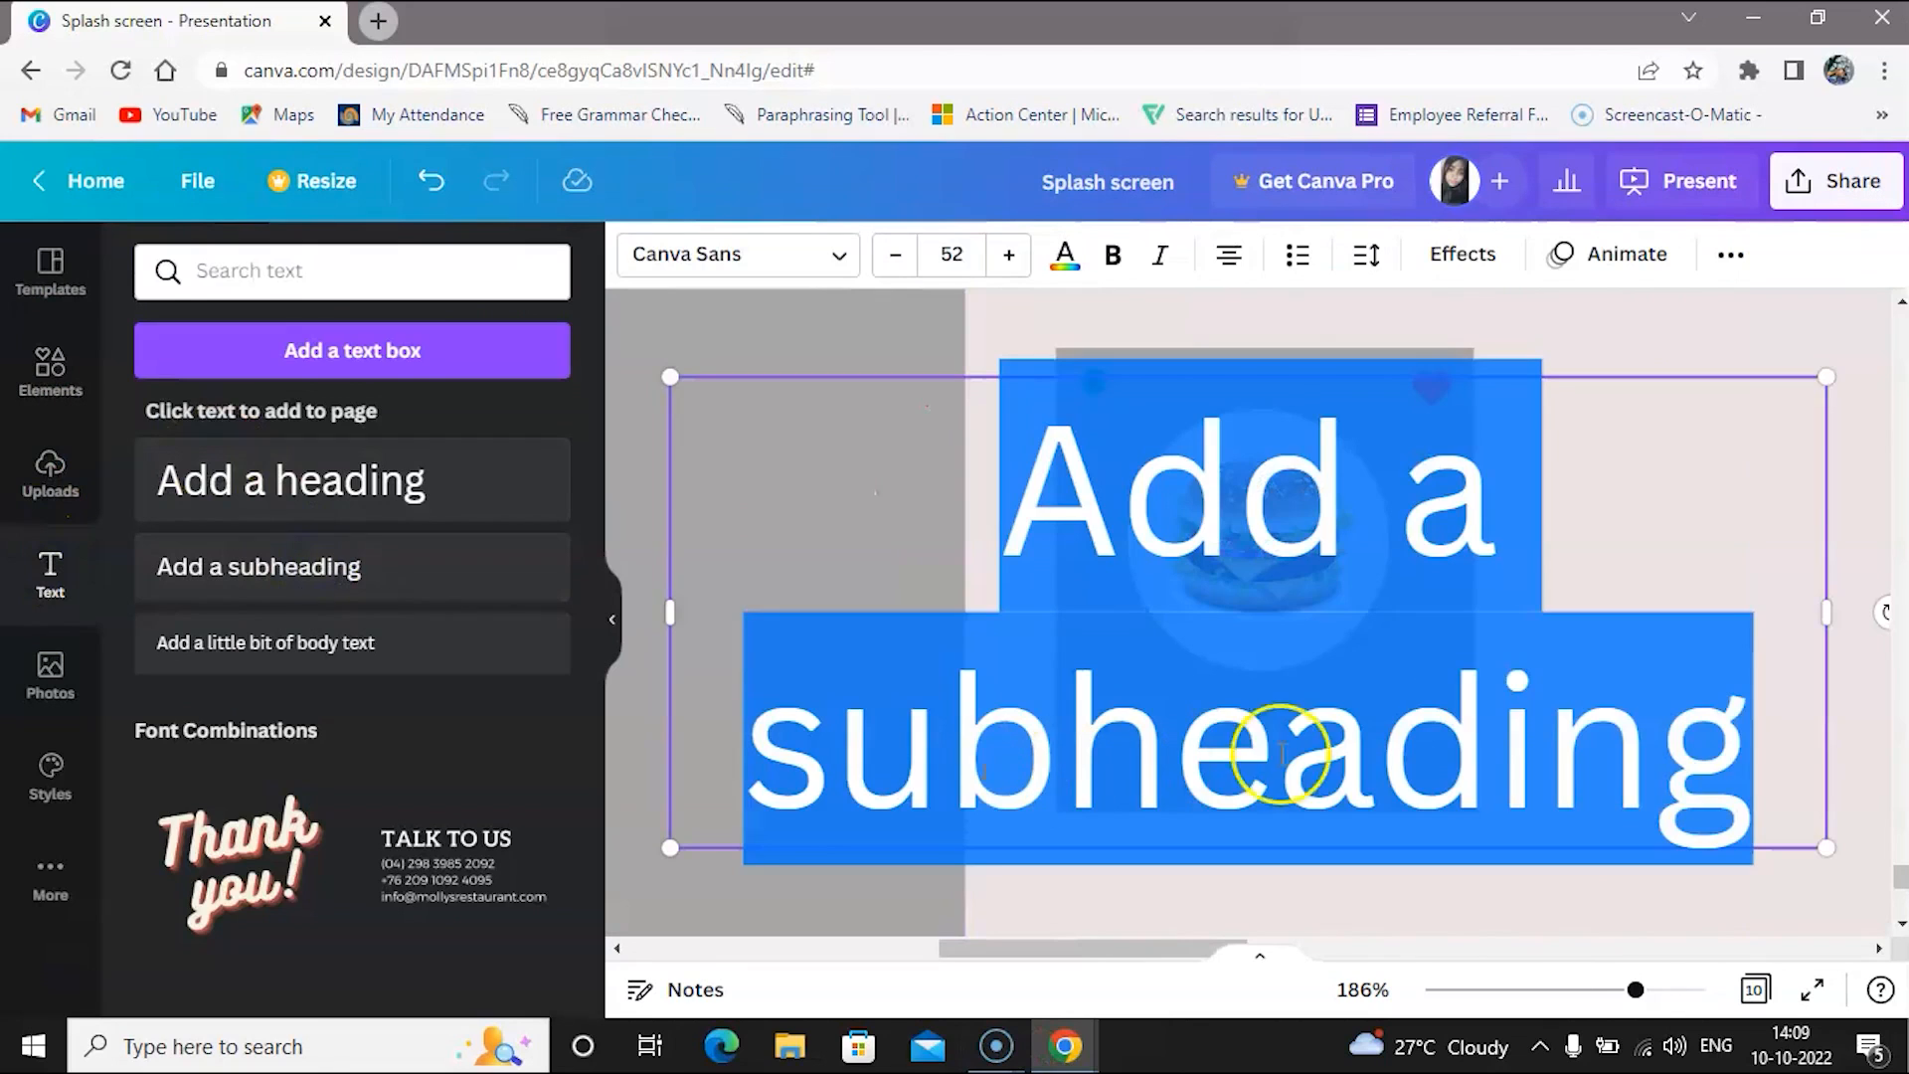
Reduce the new subheading's font size to 26
left_click(895, 261)
left_click(895, 260)
left_click(895, 260)
left_click(895, 261)
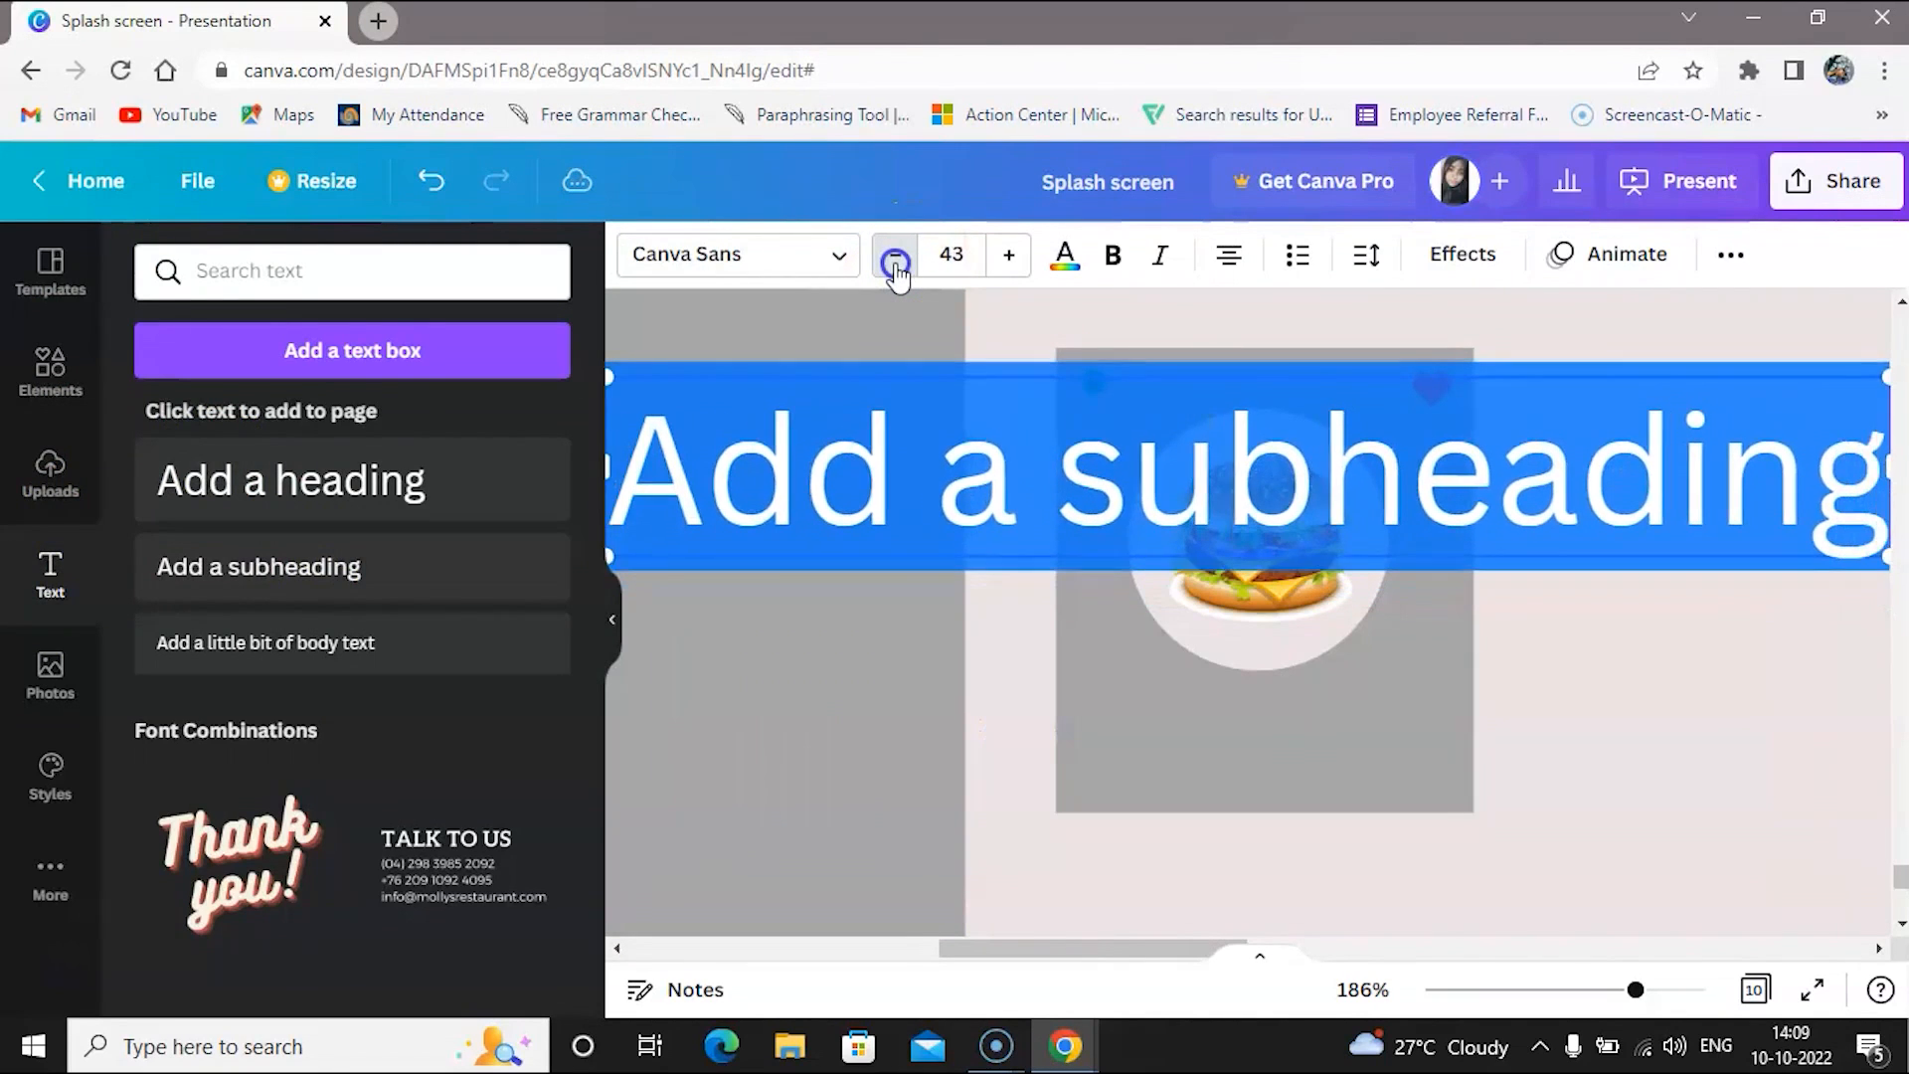
left_click(895, 260)
left_click(895, 260)
left_click(895, 261)
left_click(895, 260)
left_click(895, 261)
left_click(895, 260)
left_click(895, 260)
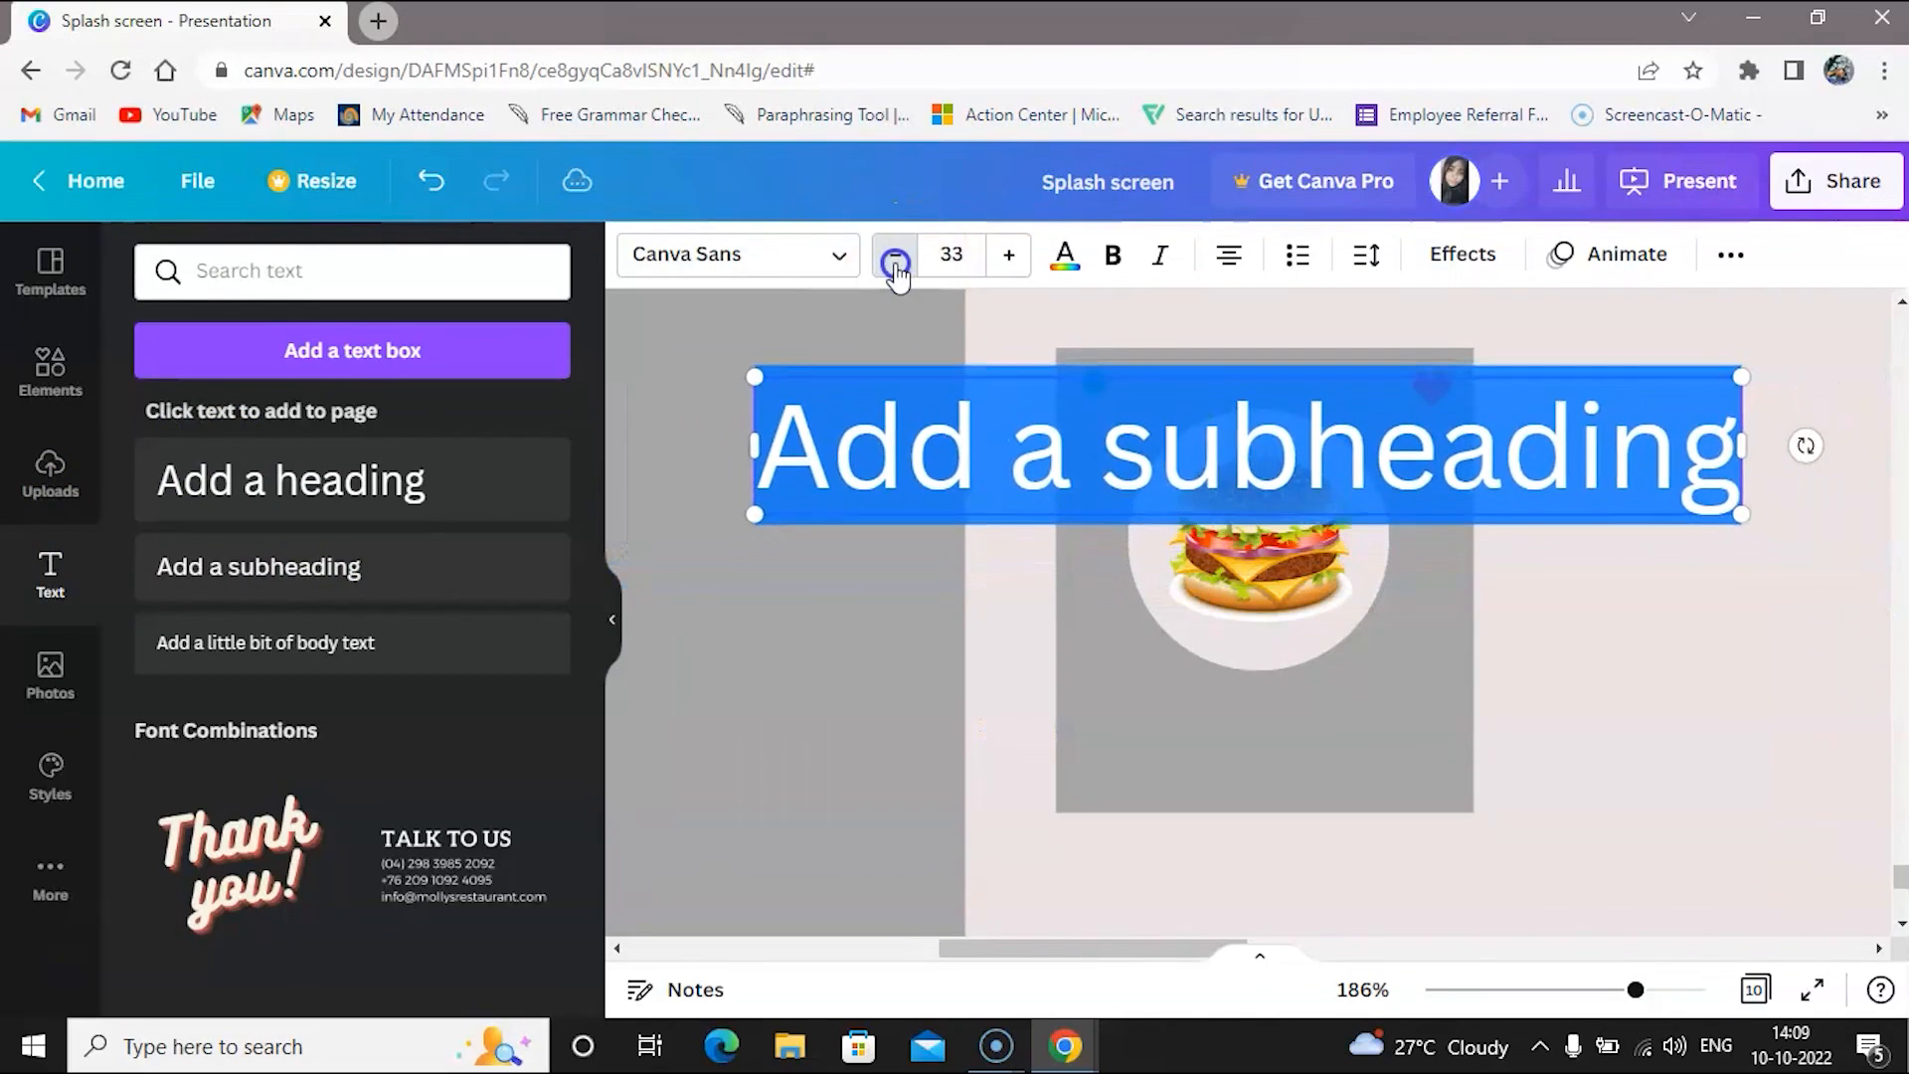
left_click(896, 260)
left_click(895, 261)
left_click(895, 260)
left_click(895, 260)
left_click(895, 260)
left_click(895, 261)
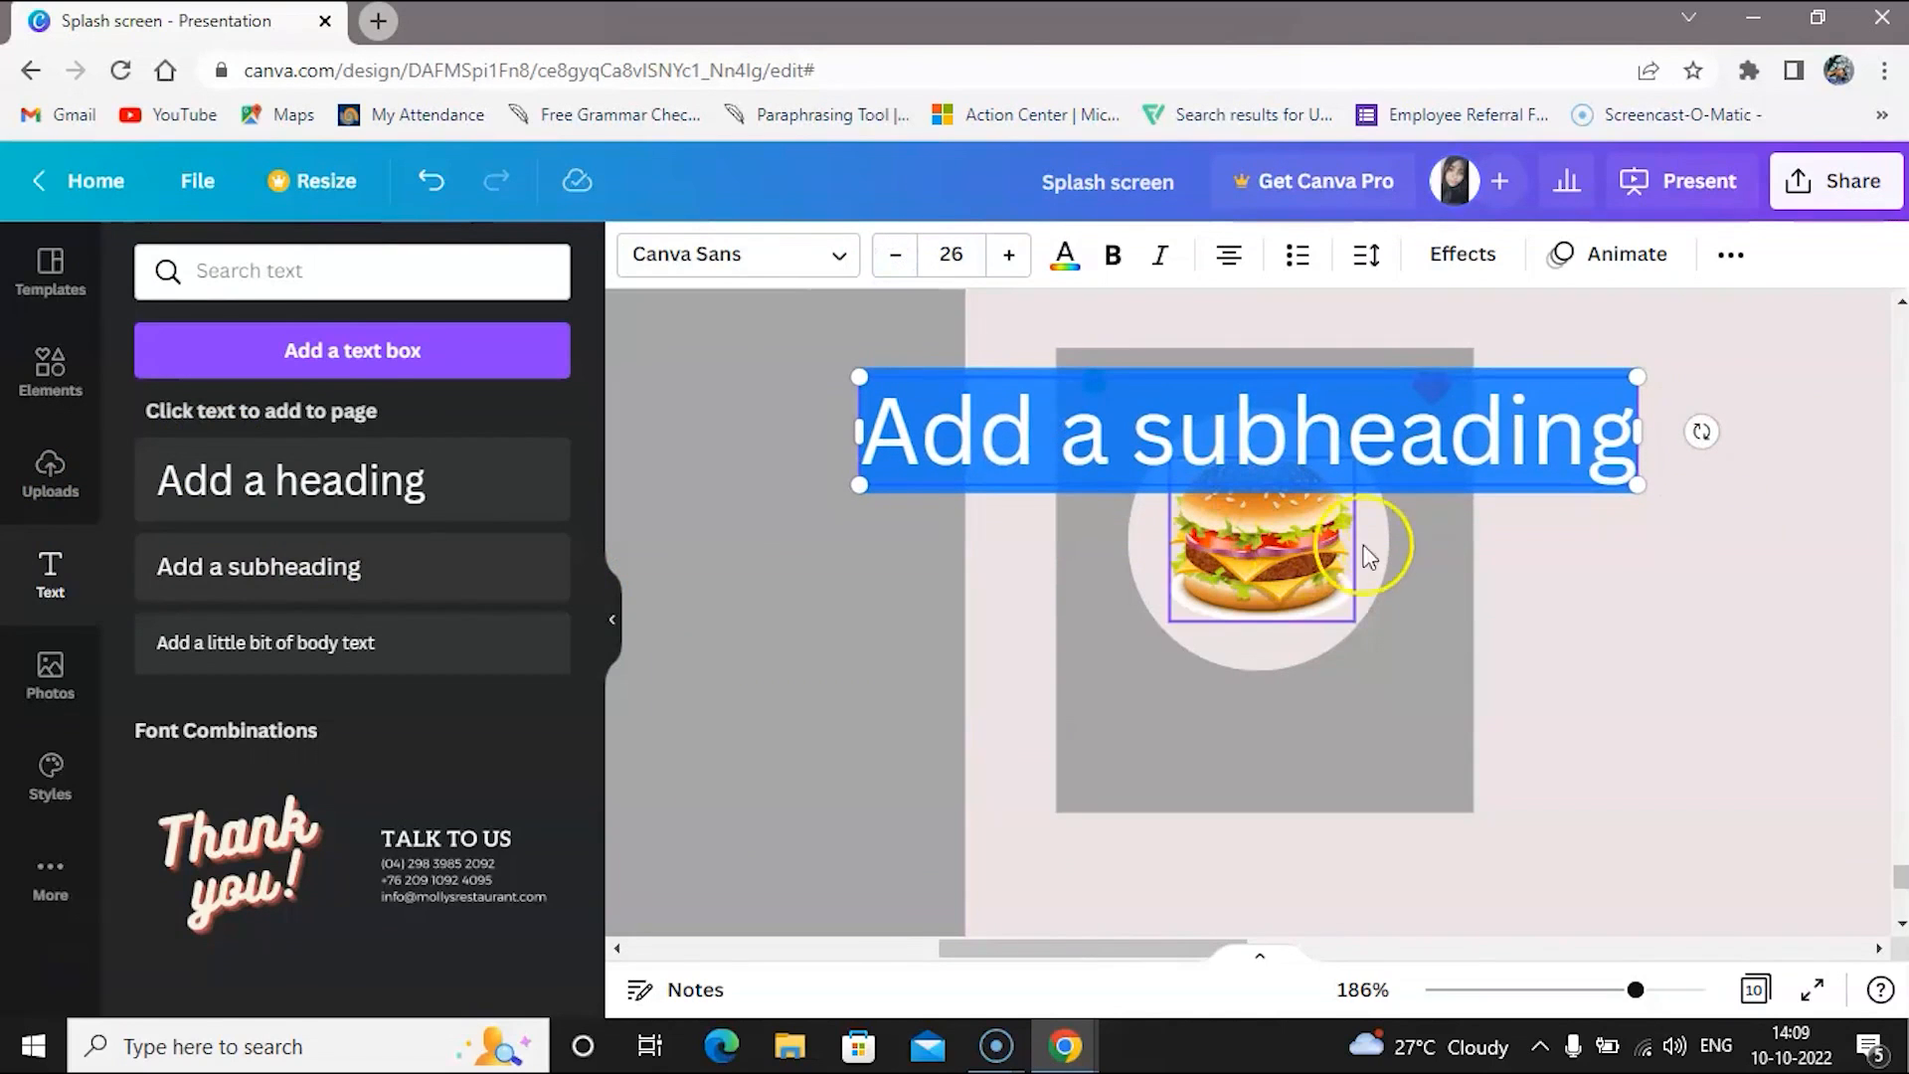
Replace the subheading's placeholder text with "Veg Burger"
left_click(1608, 463)
key("BackSpace")
key("BackSpace")
key("BackSpace")
key("BackSpace")
key("BackSpace")
key("BackSpace")
key("BackSpace")
key("BackSpace")
key("BackSpace")
key("BackSpace")
key("BackSpace")
key("BackSpace")
key("BackSpace")
key("BackSpace")
key("BackSpace")
key("BackSpace")
type("Verg")
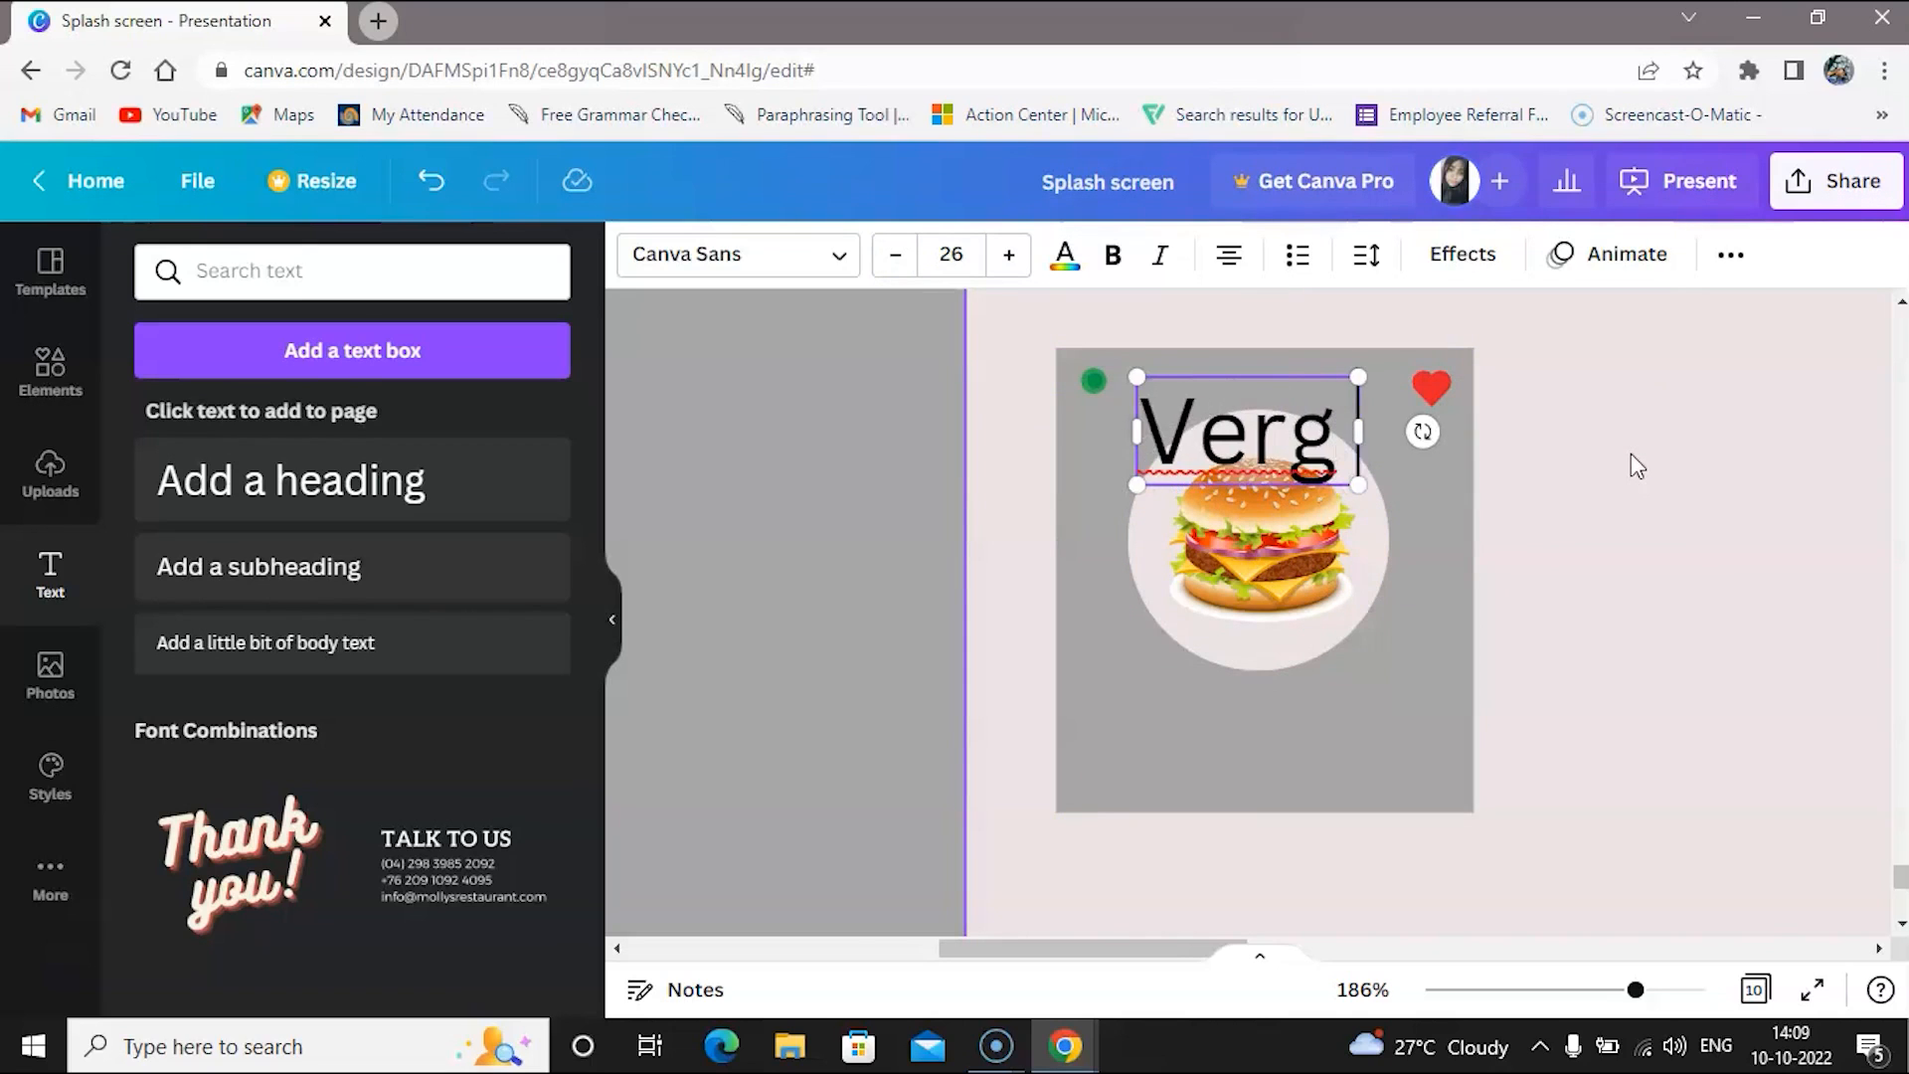
key("BackSpace")
key("BackSpace")
type("g Burger")
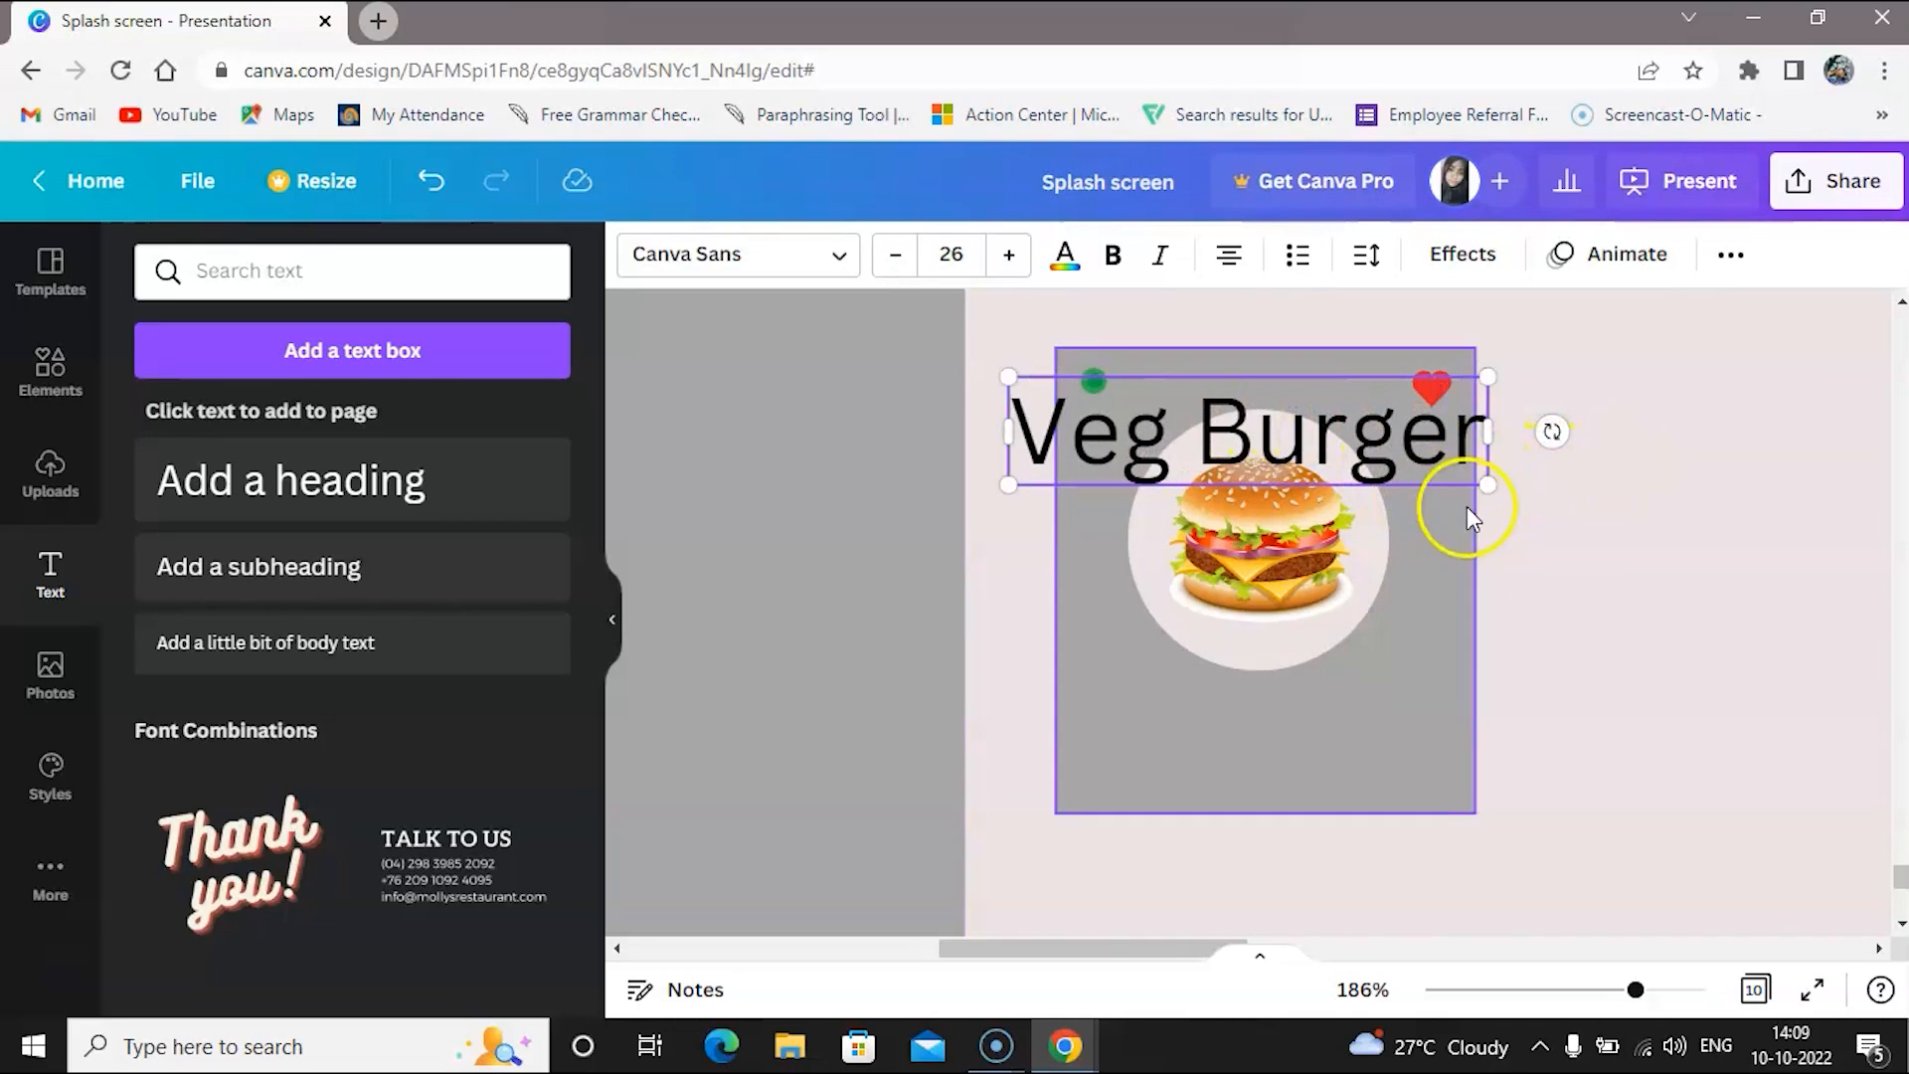
Shrink the "Veg Burger" text to size 5.7 and place it below the burger picture on the card
left_click_drag(1486, 483, 1170, 378)
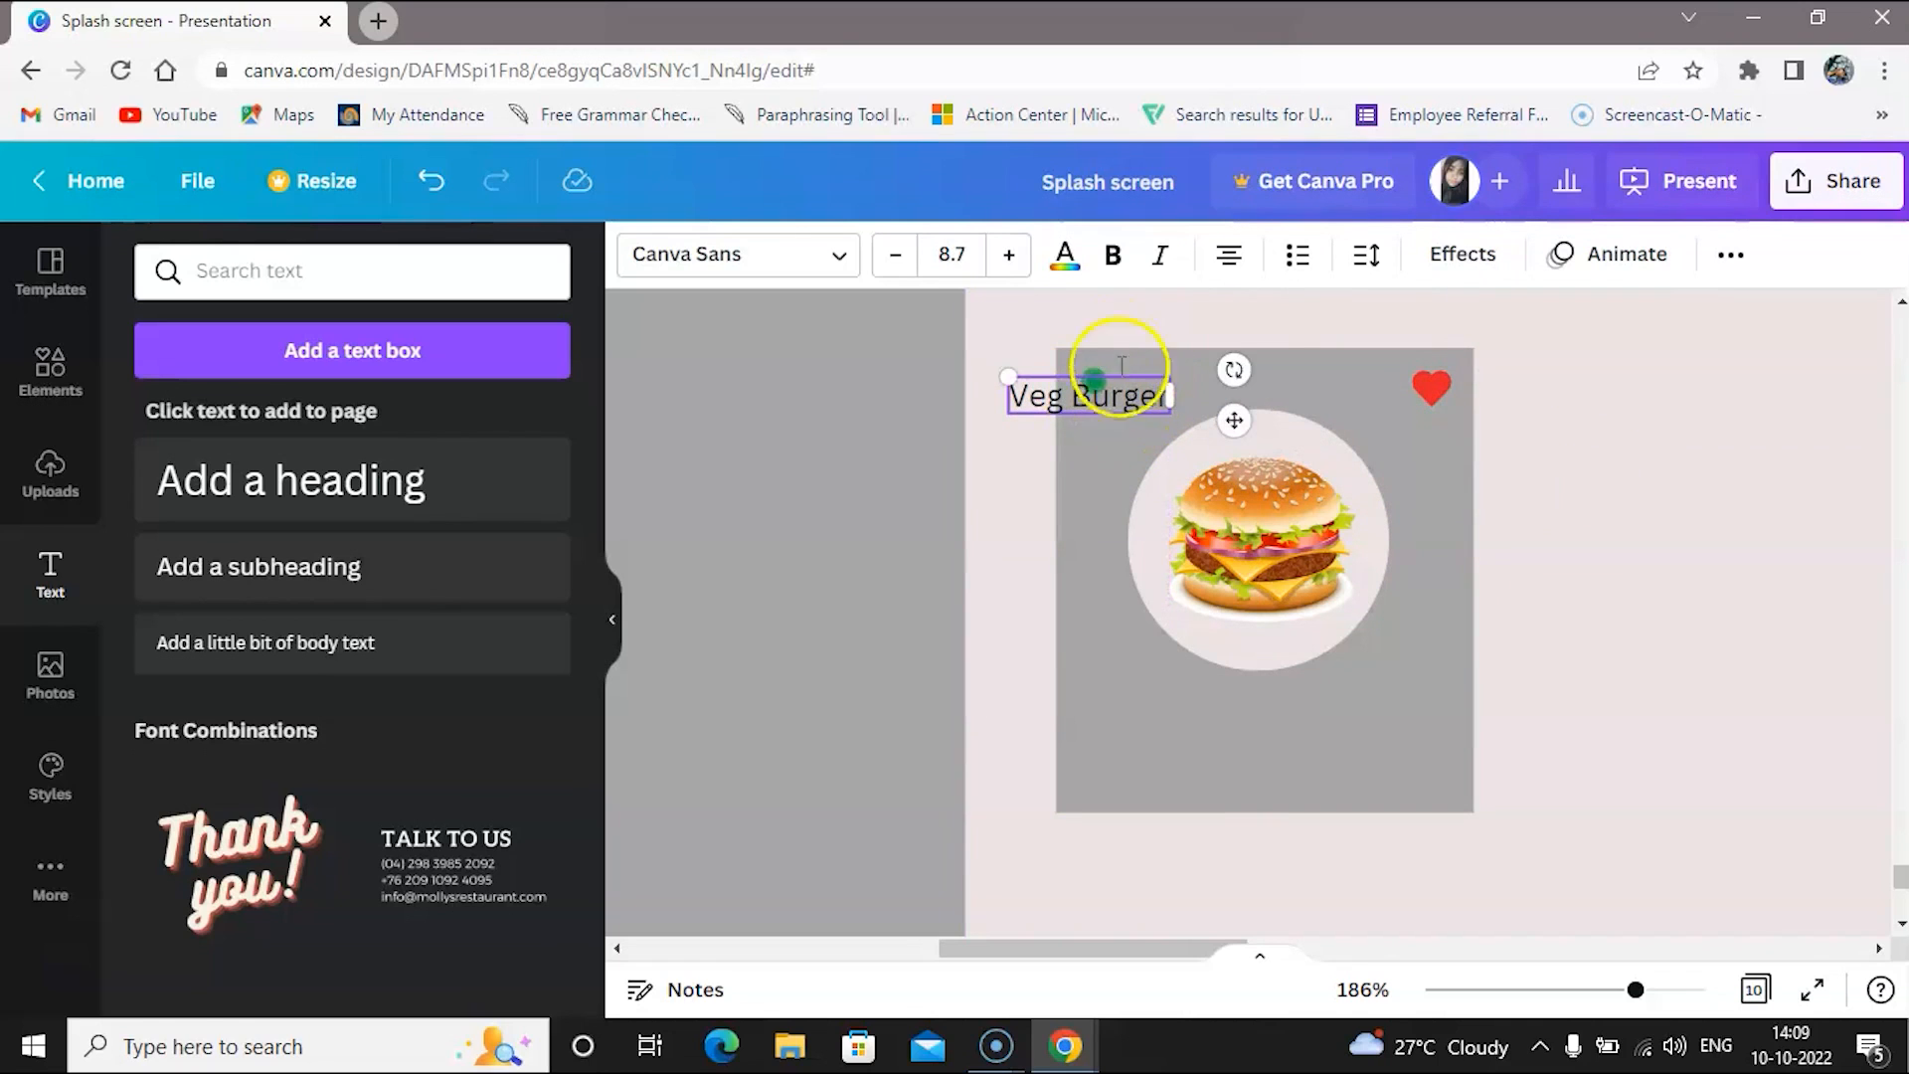
left_click_drag(1237, 421, 1326, 718)
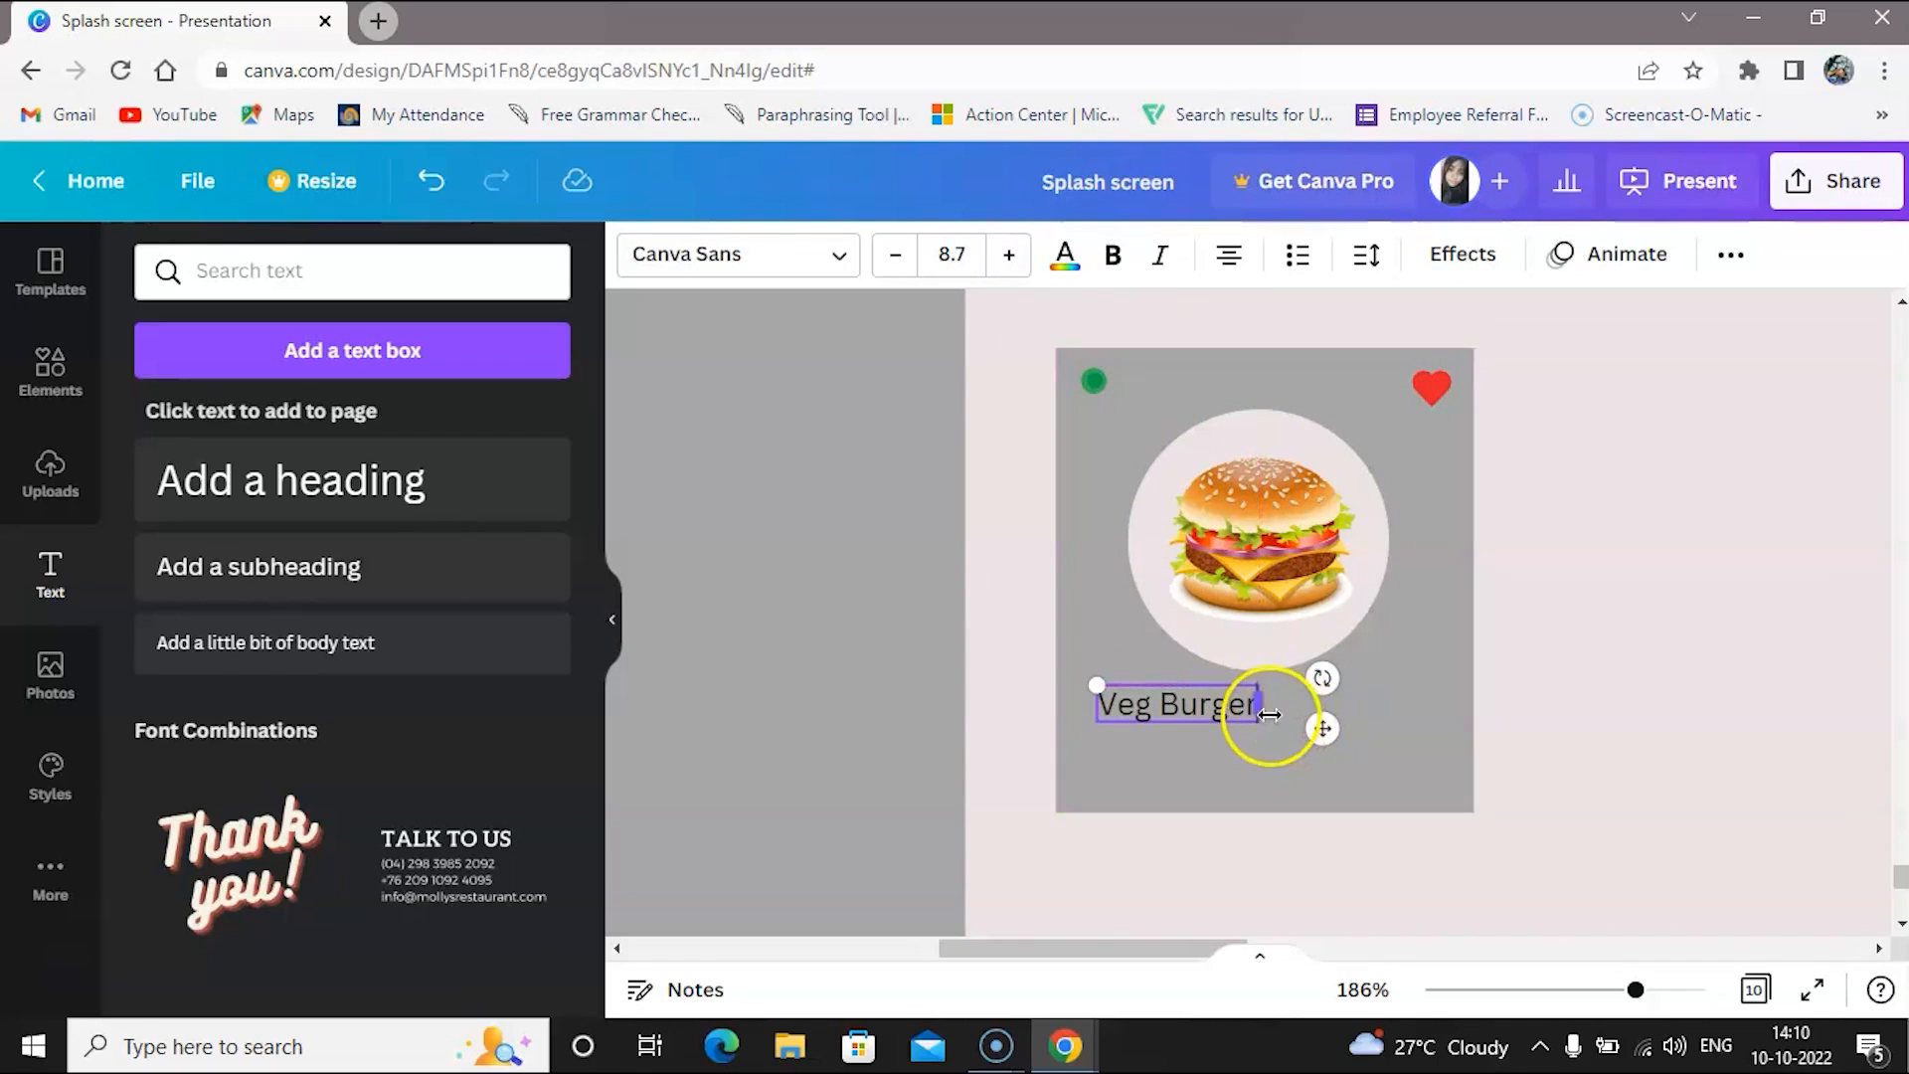
left_click(896, 256)
left_click(896, 256)
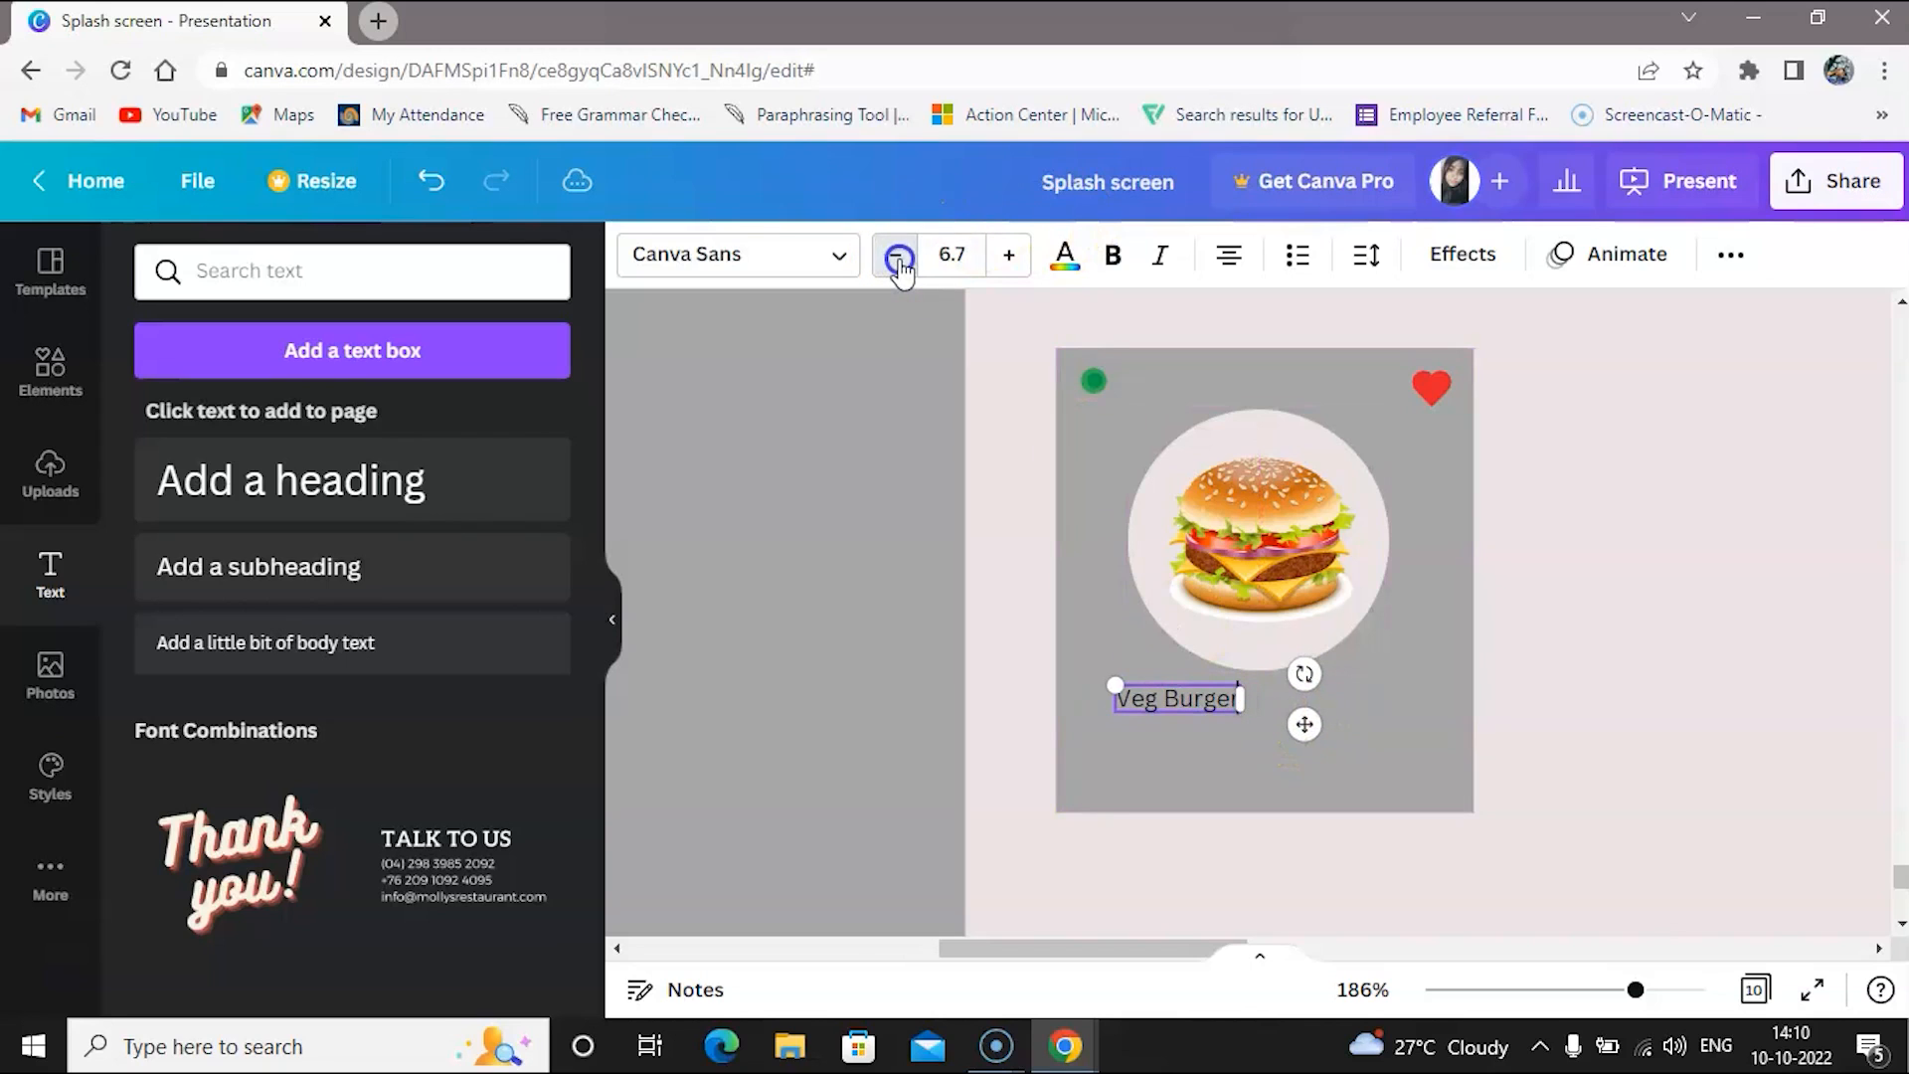
left_click(896, 255)
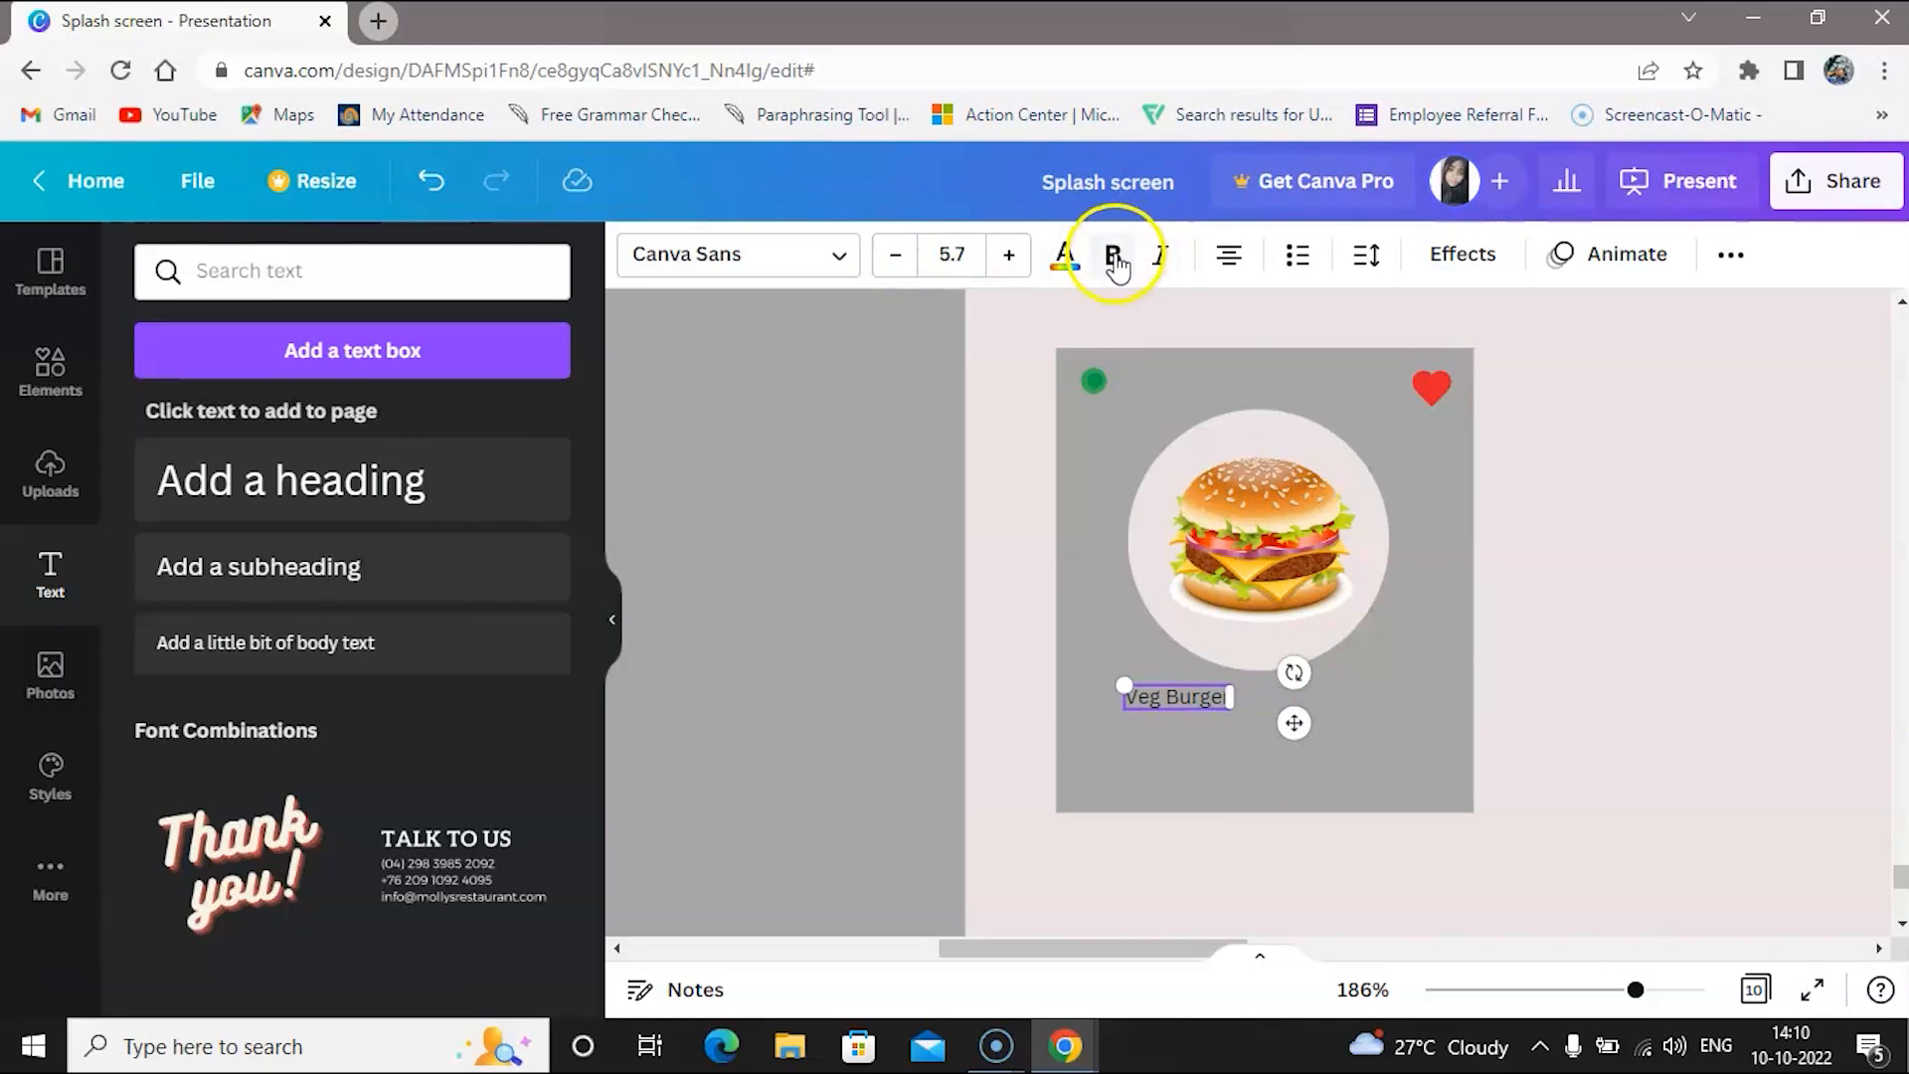
Make the "Veg Burger" text bold at size 6.7 and shift it closer to the card's left edge
left_click(1177, 697)
left_click_drag(1127, 696, 1234, 699)
left_click(1113, 256)
left_click(1009, 254)
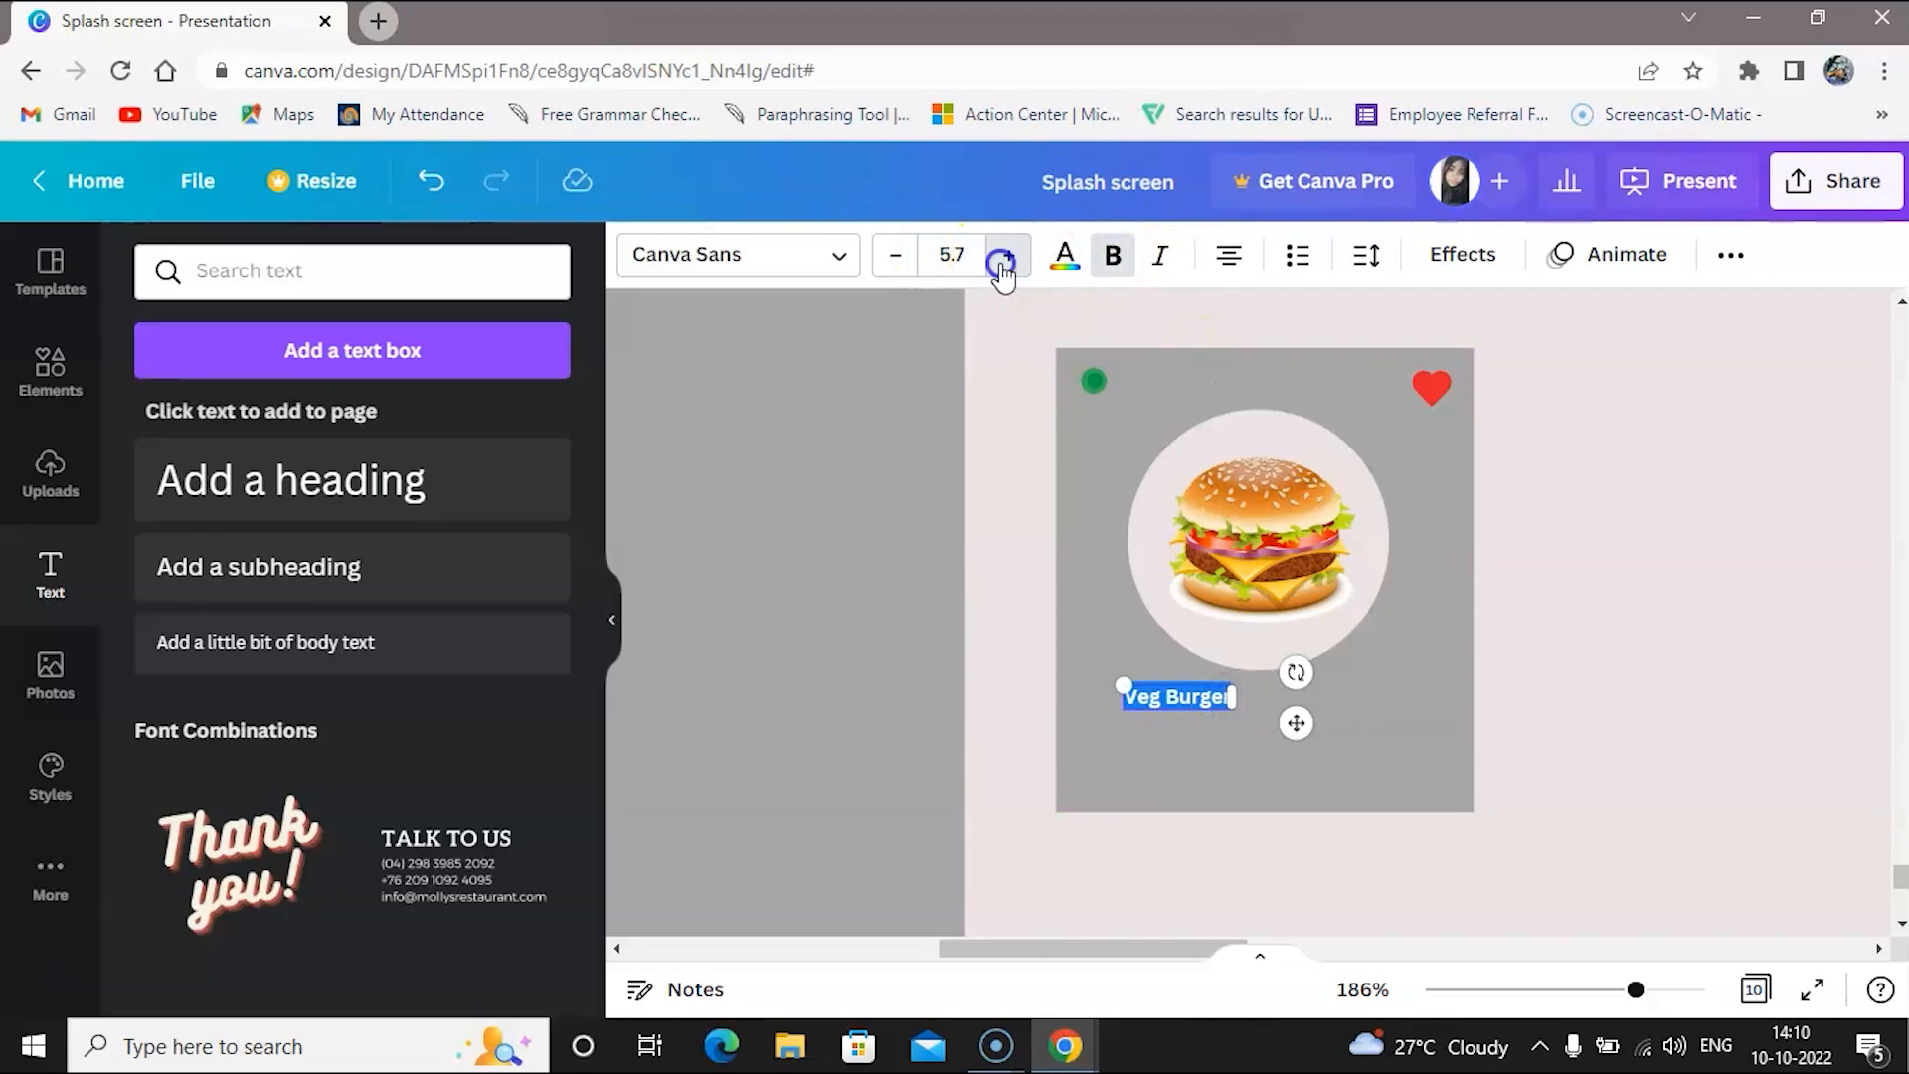
left_click_drag(1305, 724, 1287, 721)
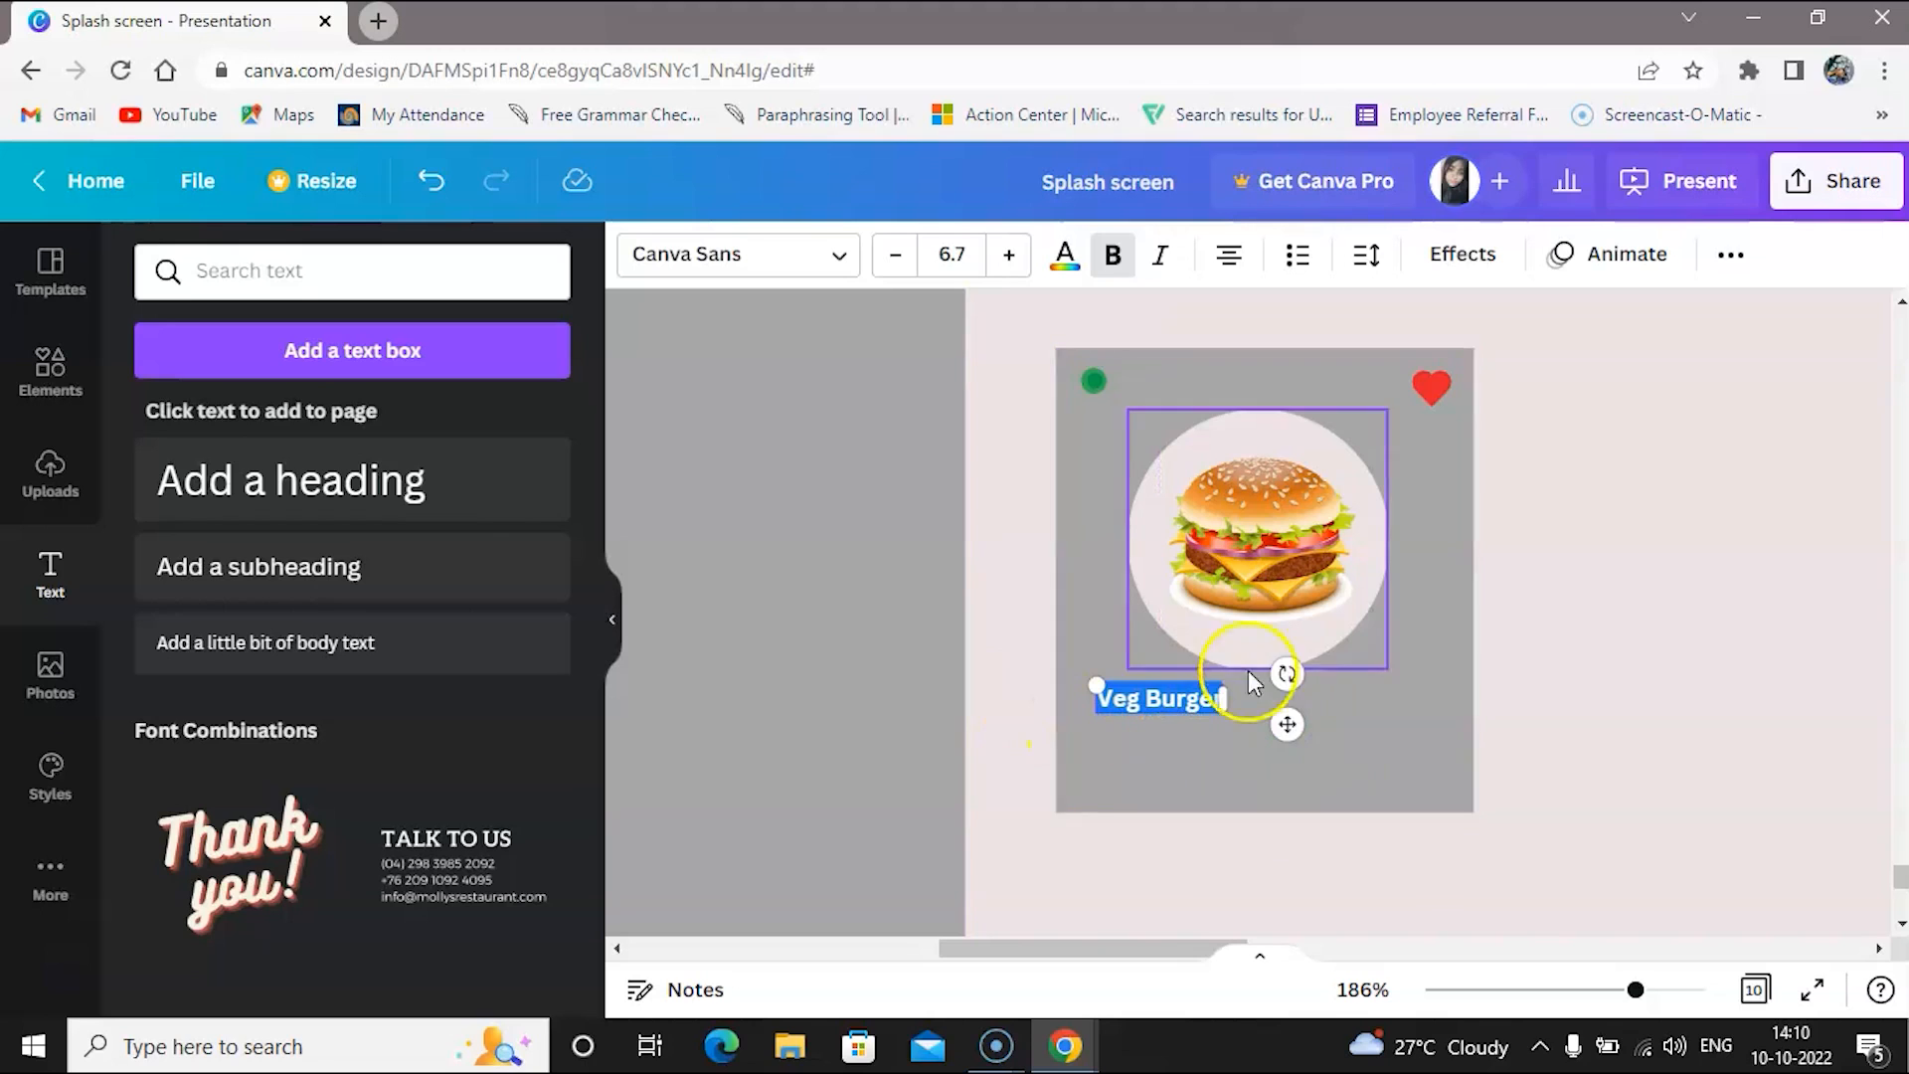
left_click(1146, 696)
Add a new text box and replace its placeholder text with the price "$10.00"
left_click(398, 360)
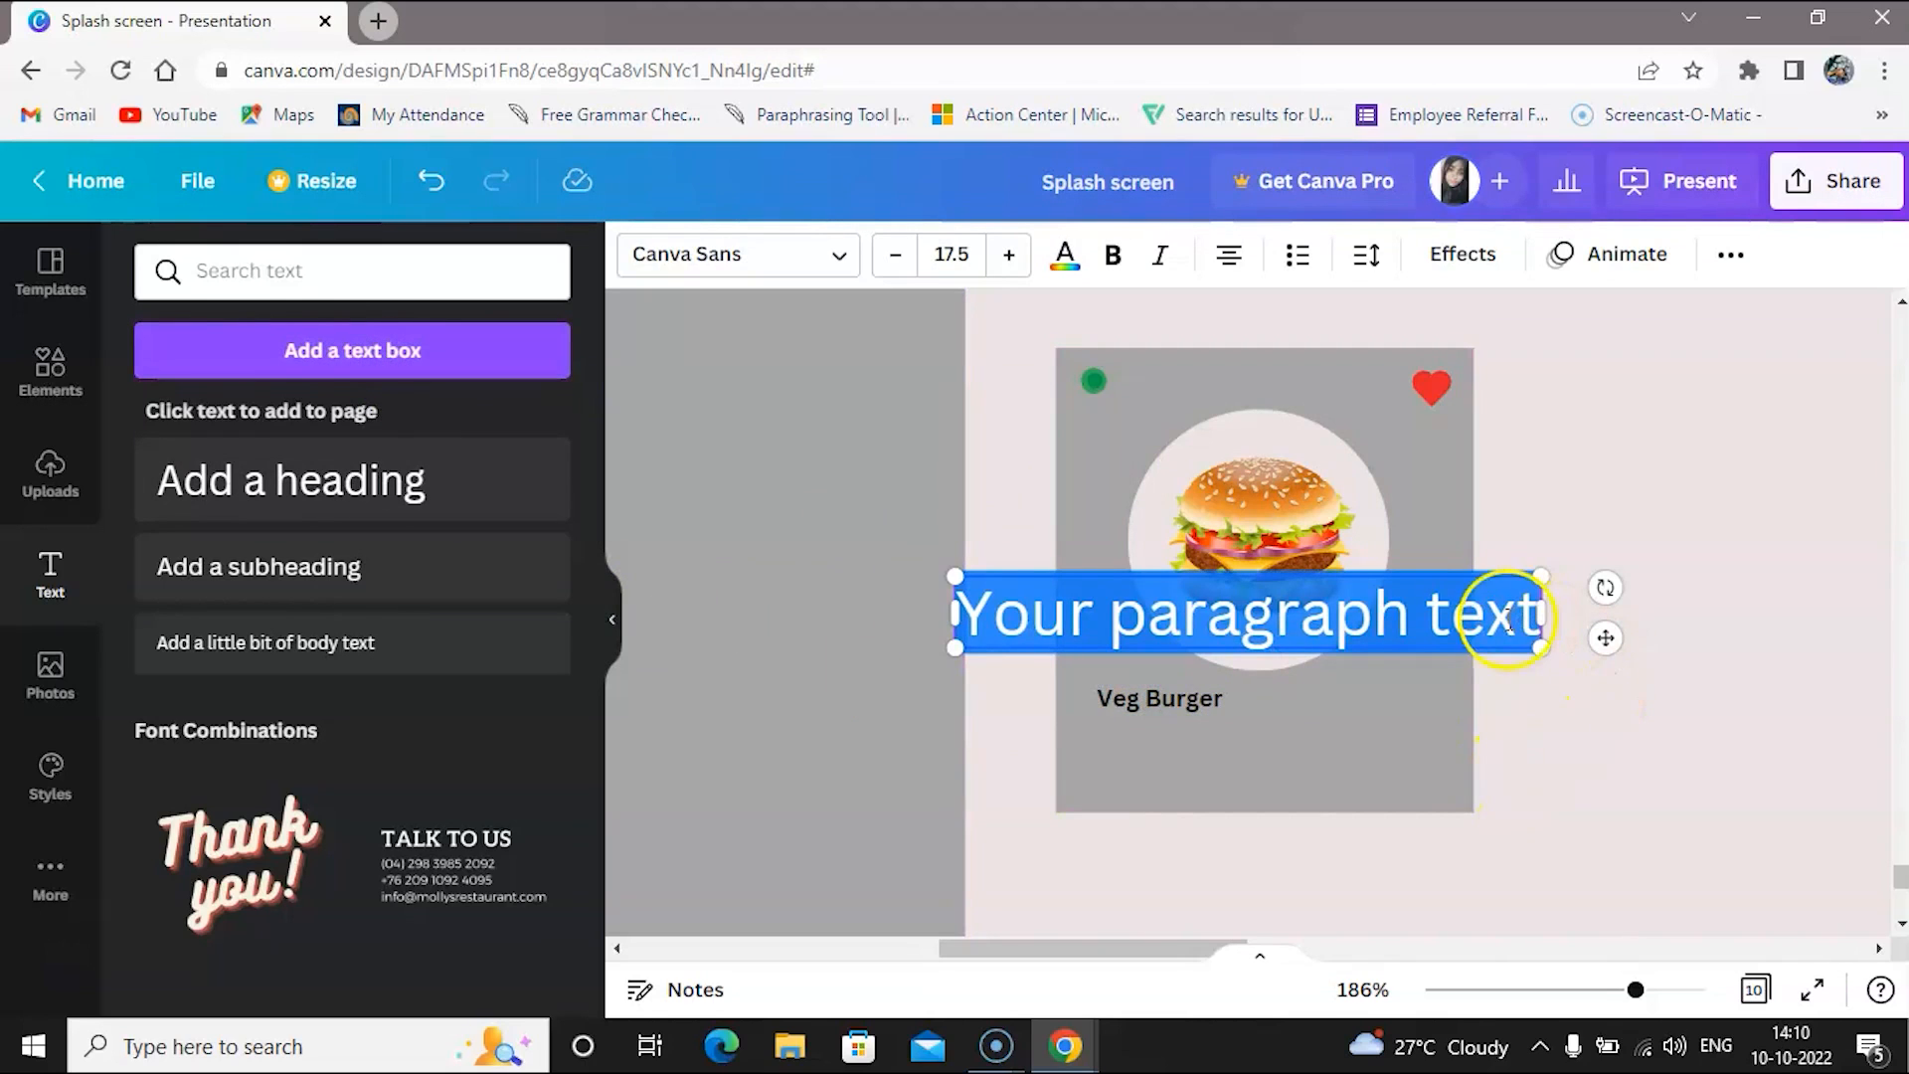
left_click(1513, 627)
key("BackSpace")
key("BackSpace")
key("BackSpace")
key("BackSpace")
key("BackSpace")
key("BackSpace")
key("BackSpace")
key("BackSpace")
key("BackSpace")
key("BackSpace")
key("BackSpace")
key("BackSpace")
key("BackSpace")
key("BackSpace")
key("BackSpace")
key("BackSpace")
key("BackSpace")
key("BackSpace")
key("BackSpace")
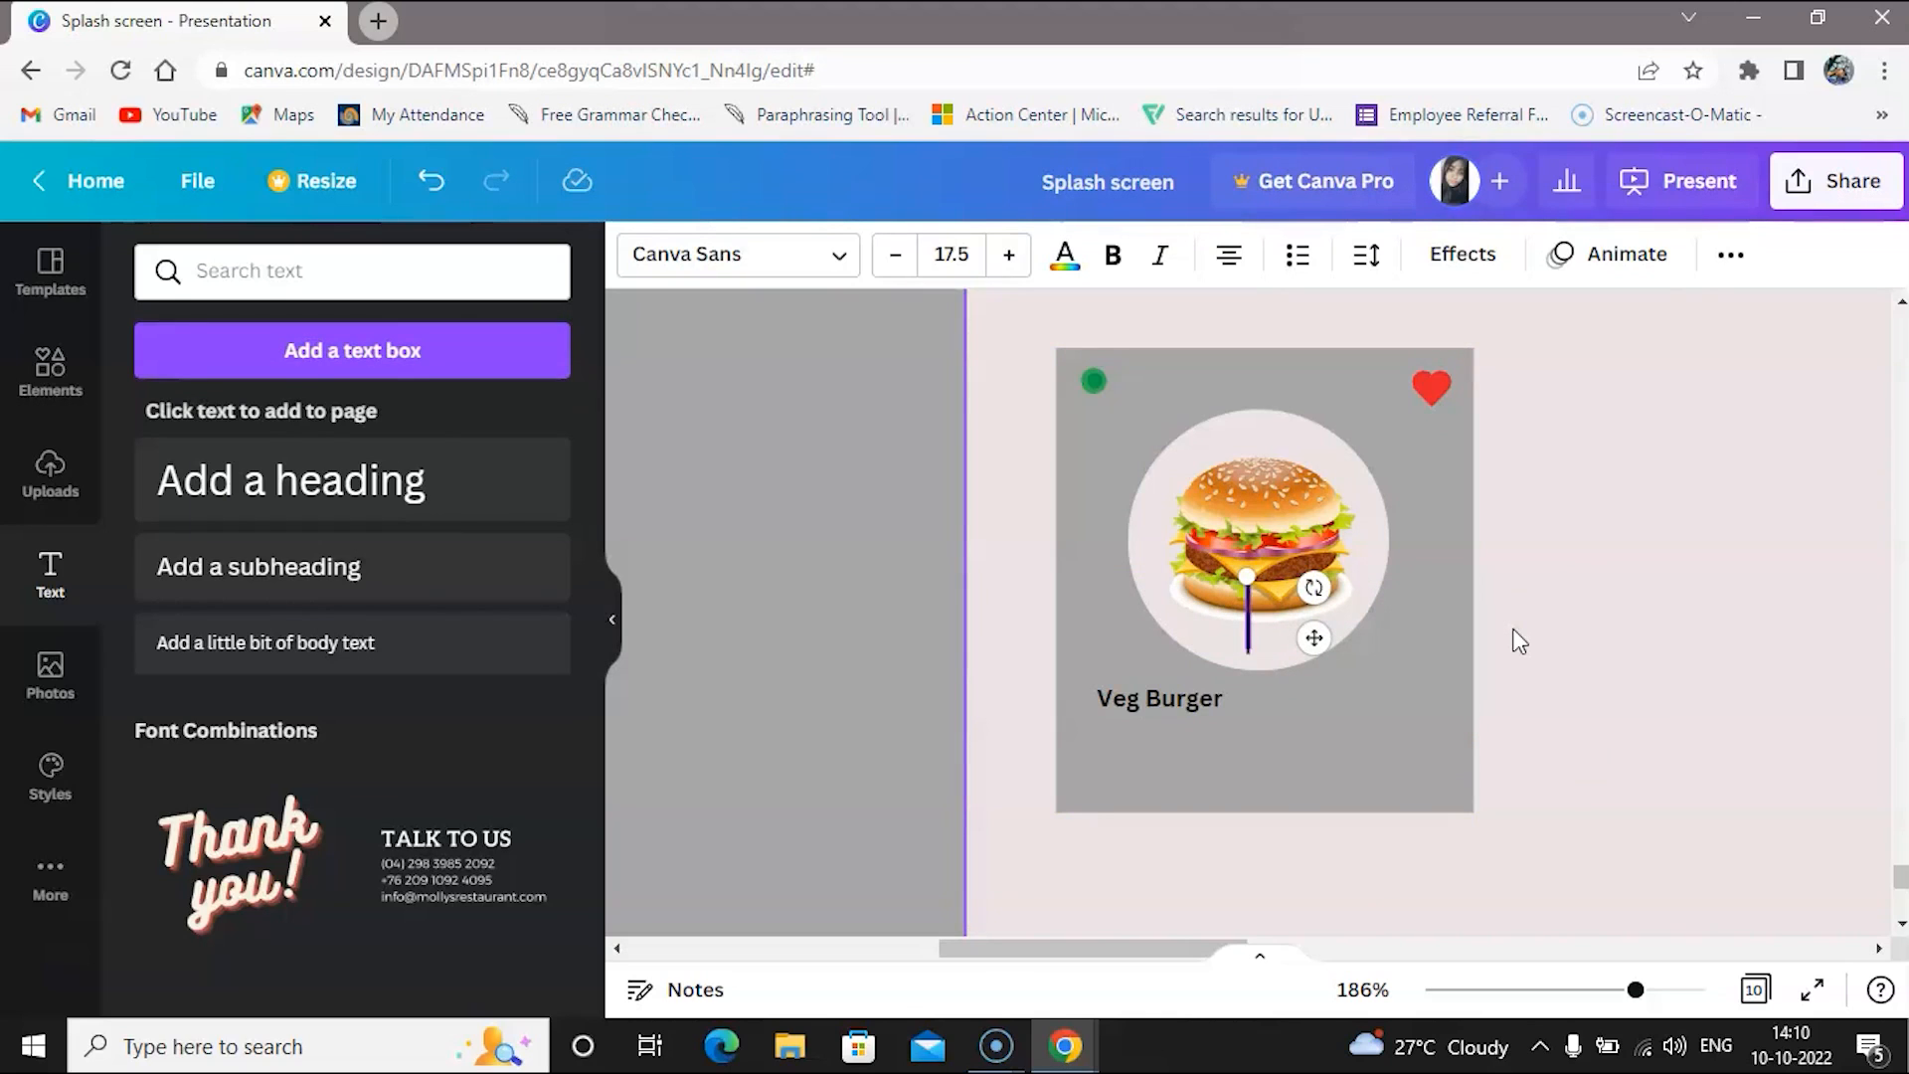
type("$10.00")
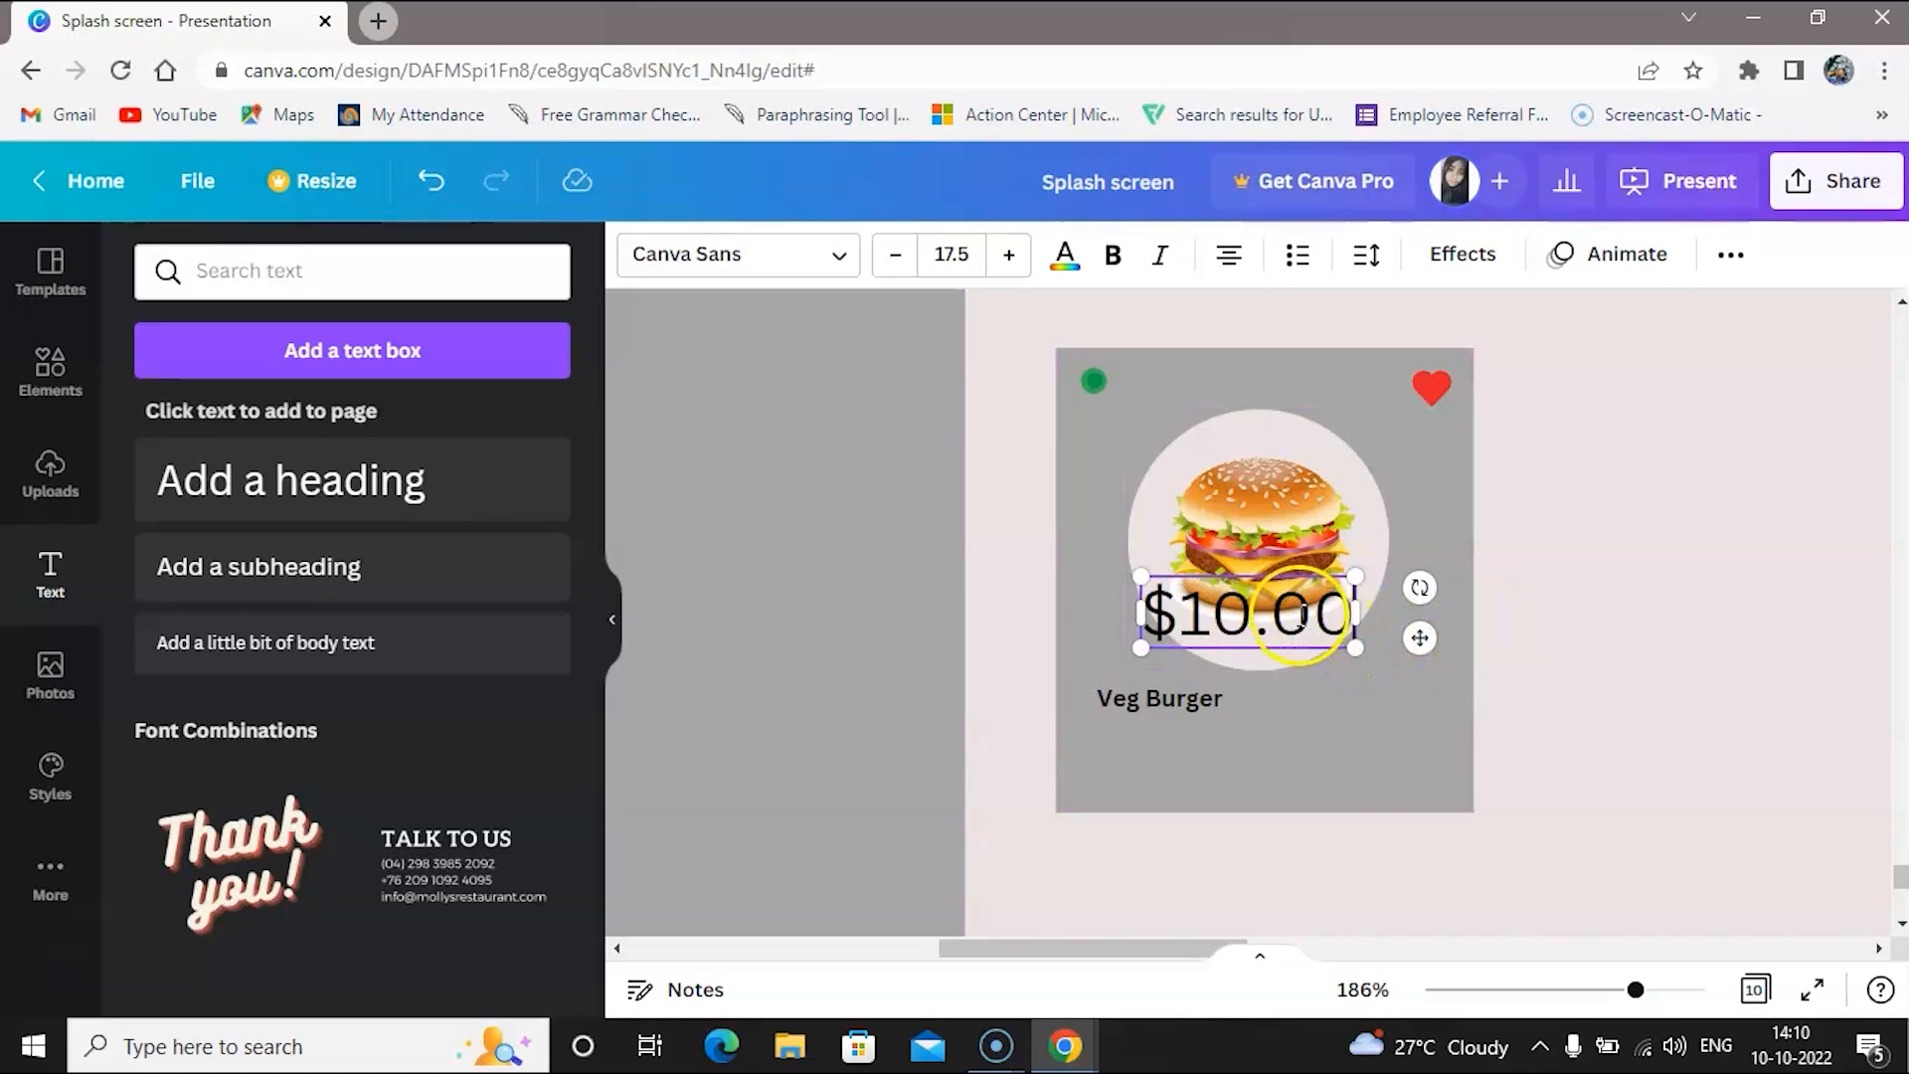
Shrink the "$10.00" price to size 9.9 and align it directly below the "Veg Burger" text
left_click_drag(1356, 647, 1277, 769)
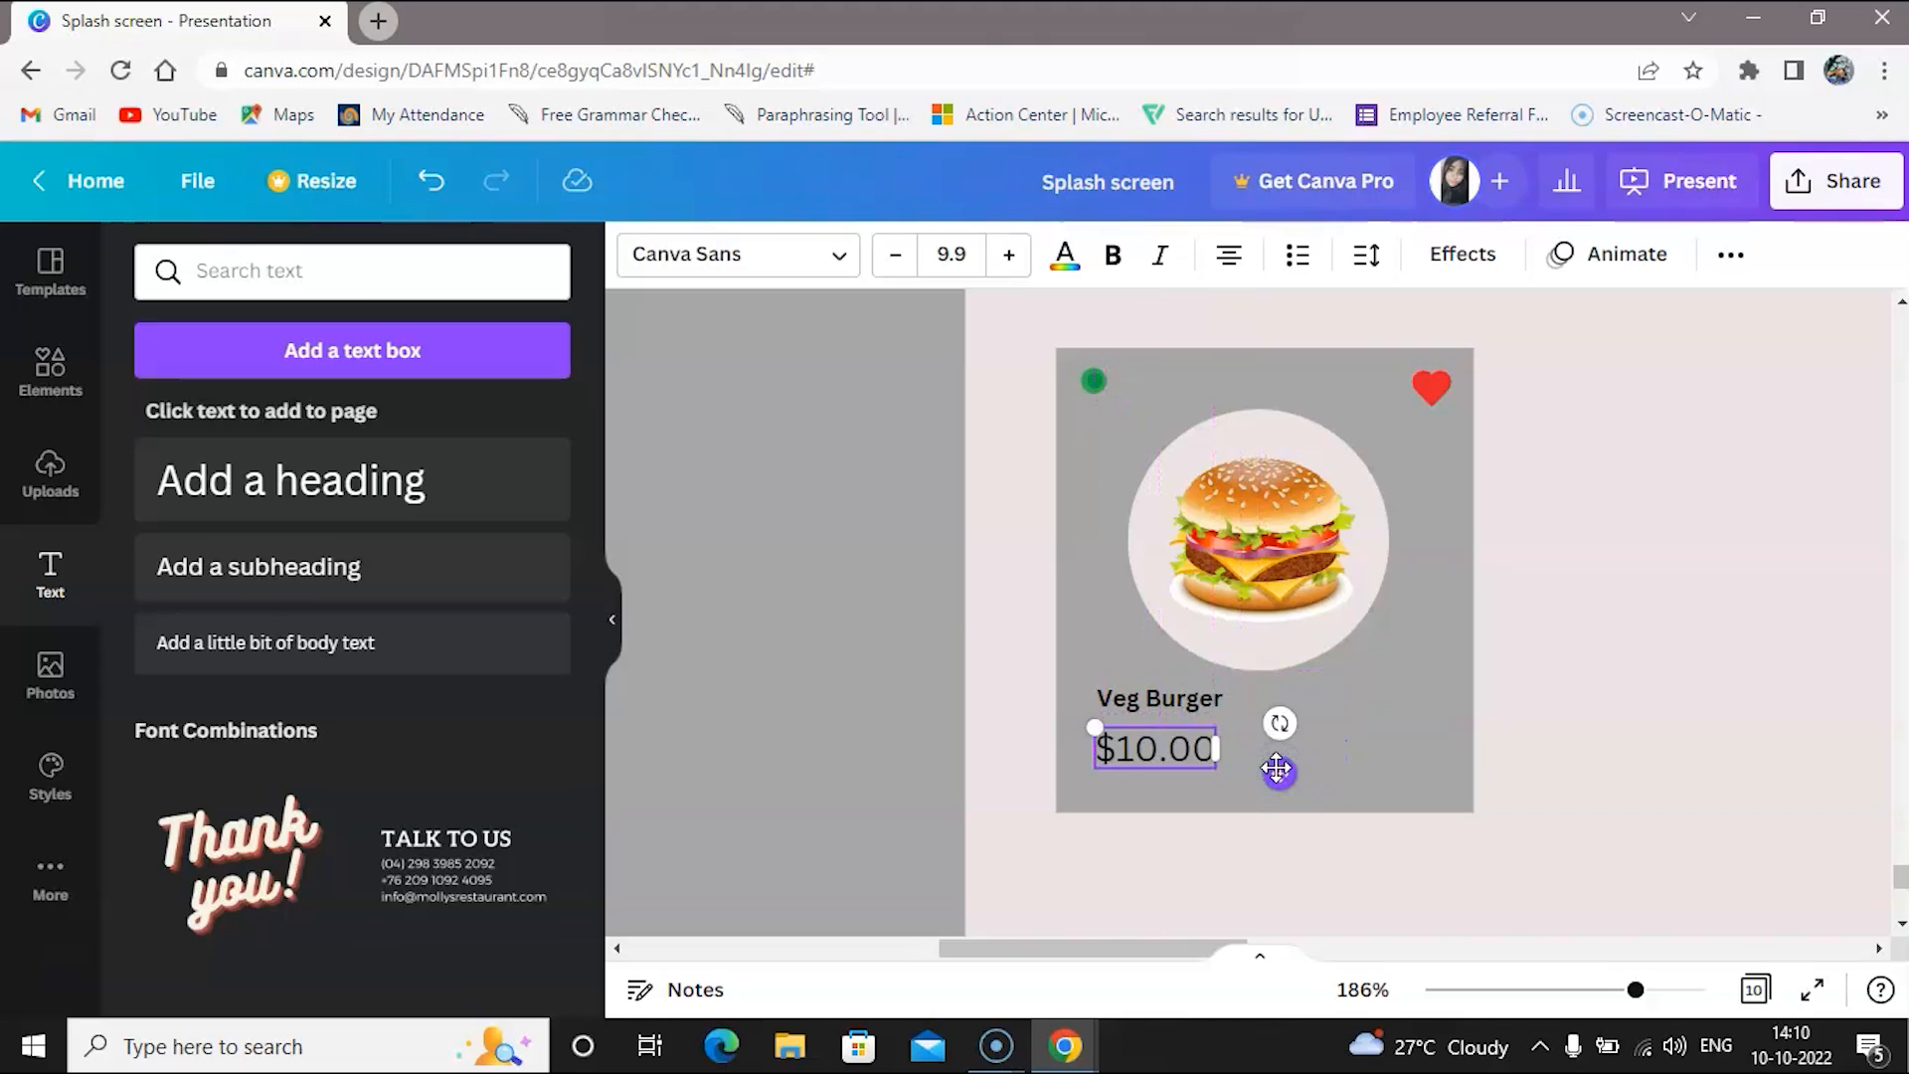
left_click_drag(1280, 767, 1279, 762)
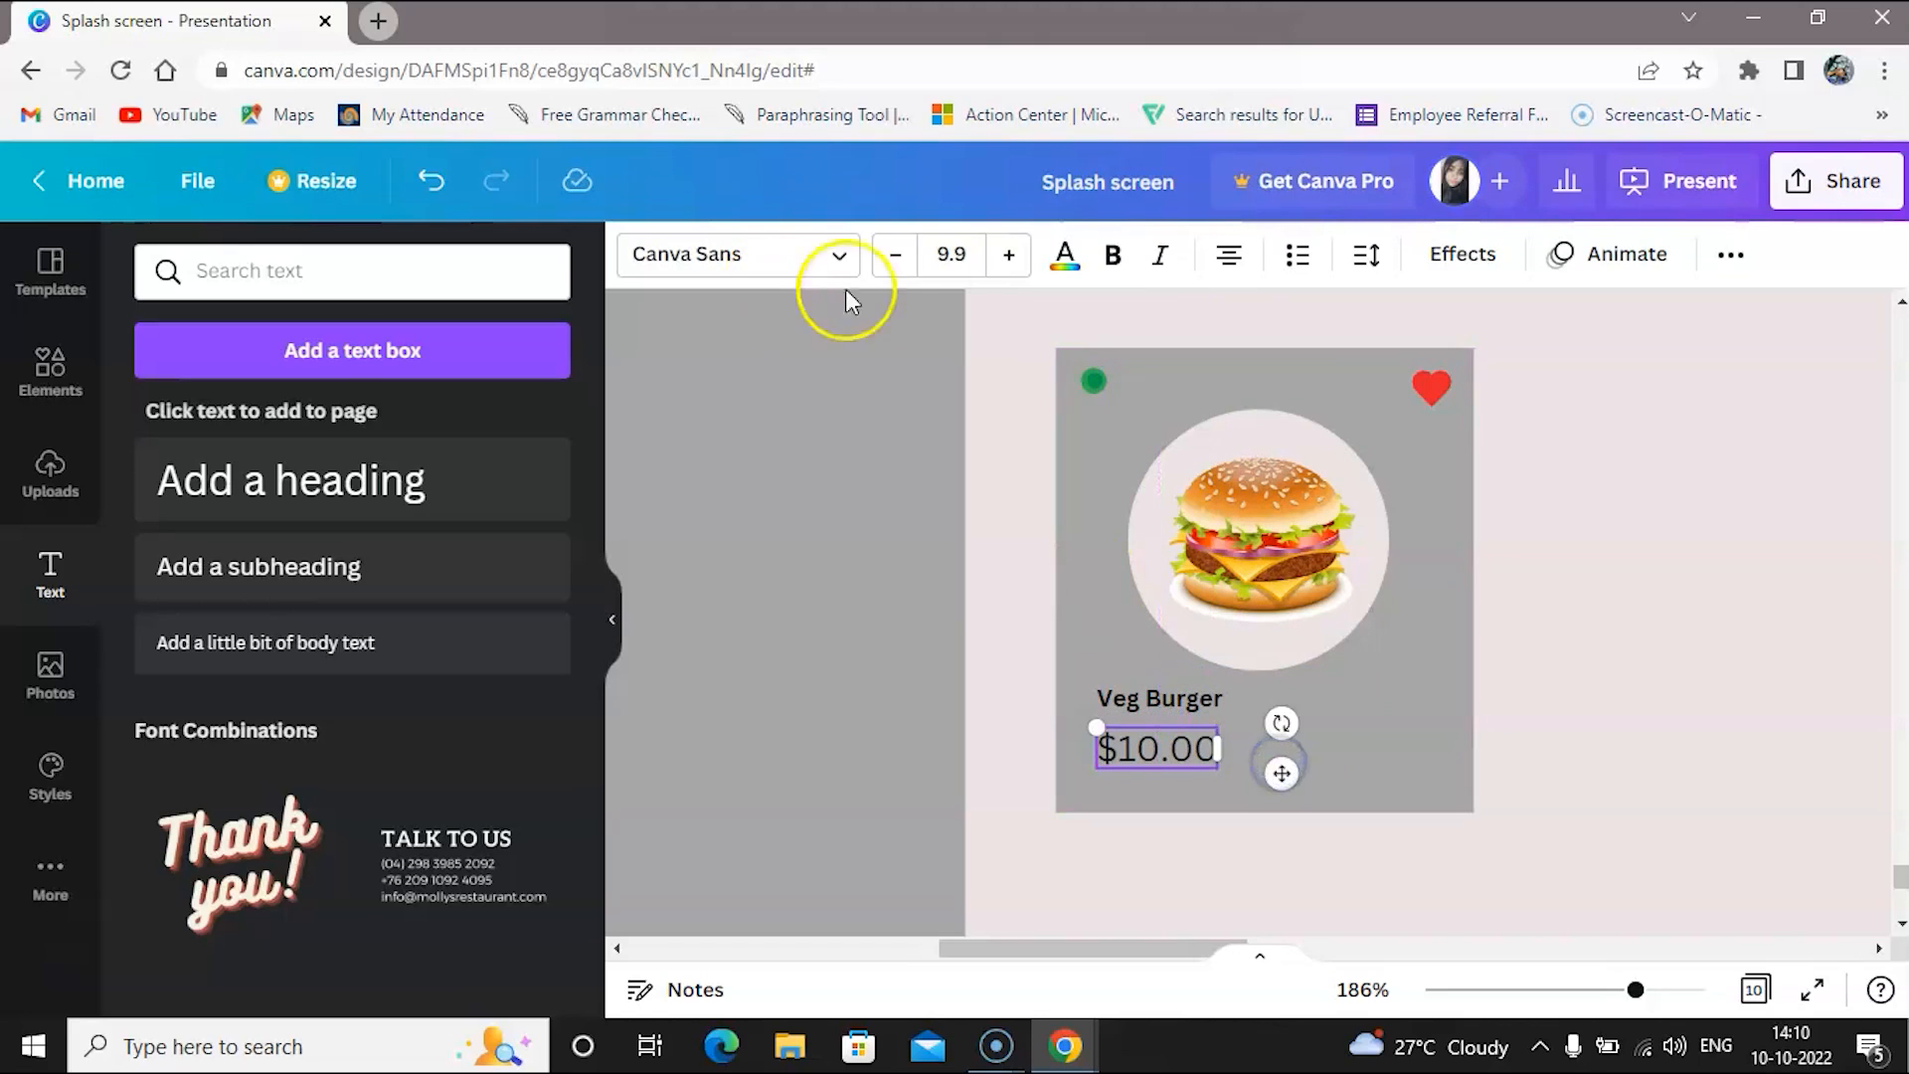
left_click(616, 601)
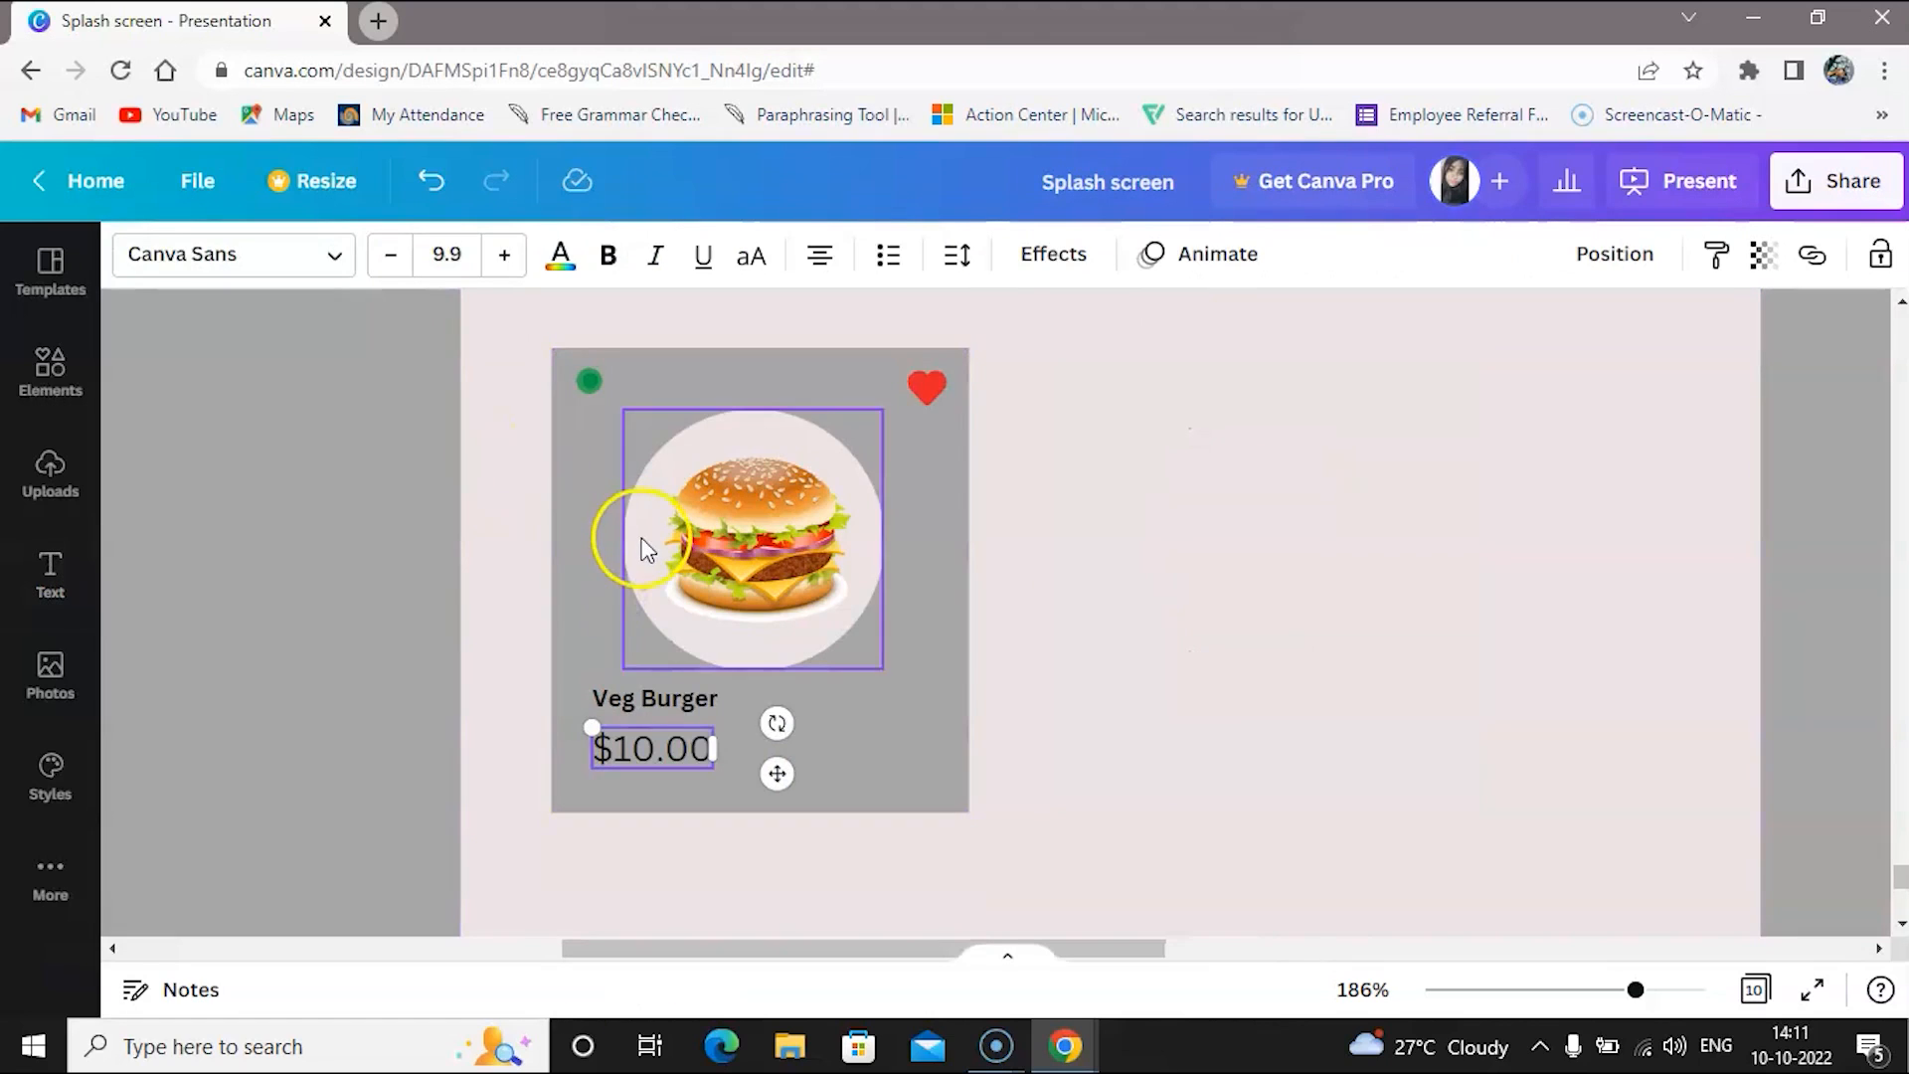
left_click(63, 952)
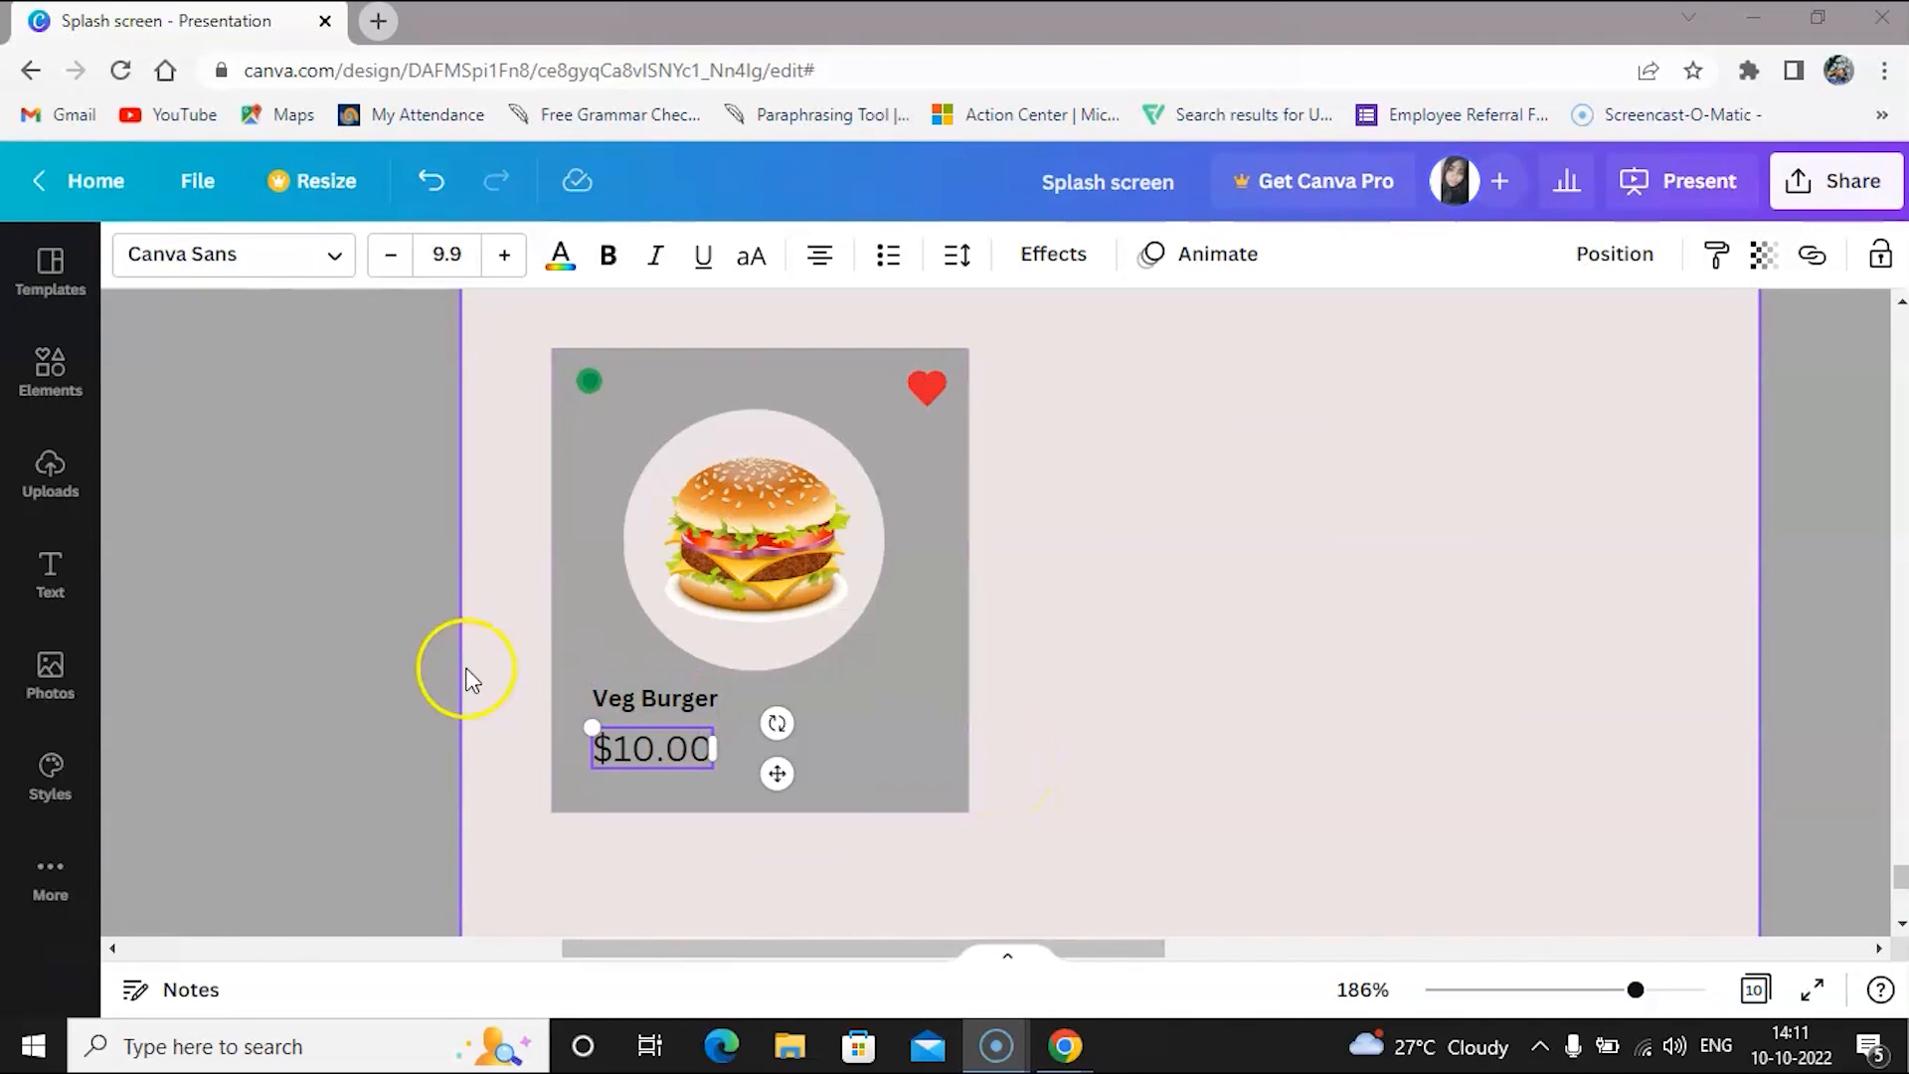
Search the design elements for "plus icon"
left_click(50, 372)
left_click(253, 279)
type("ply")
key("BackSpace")
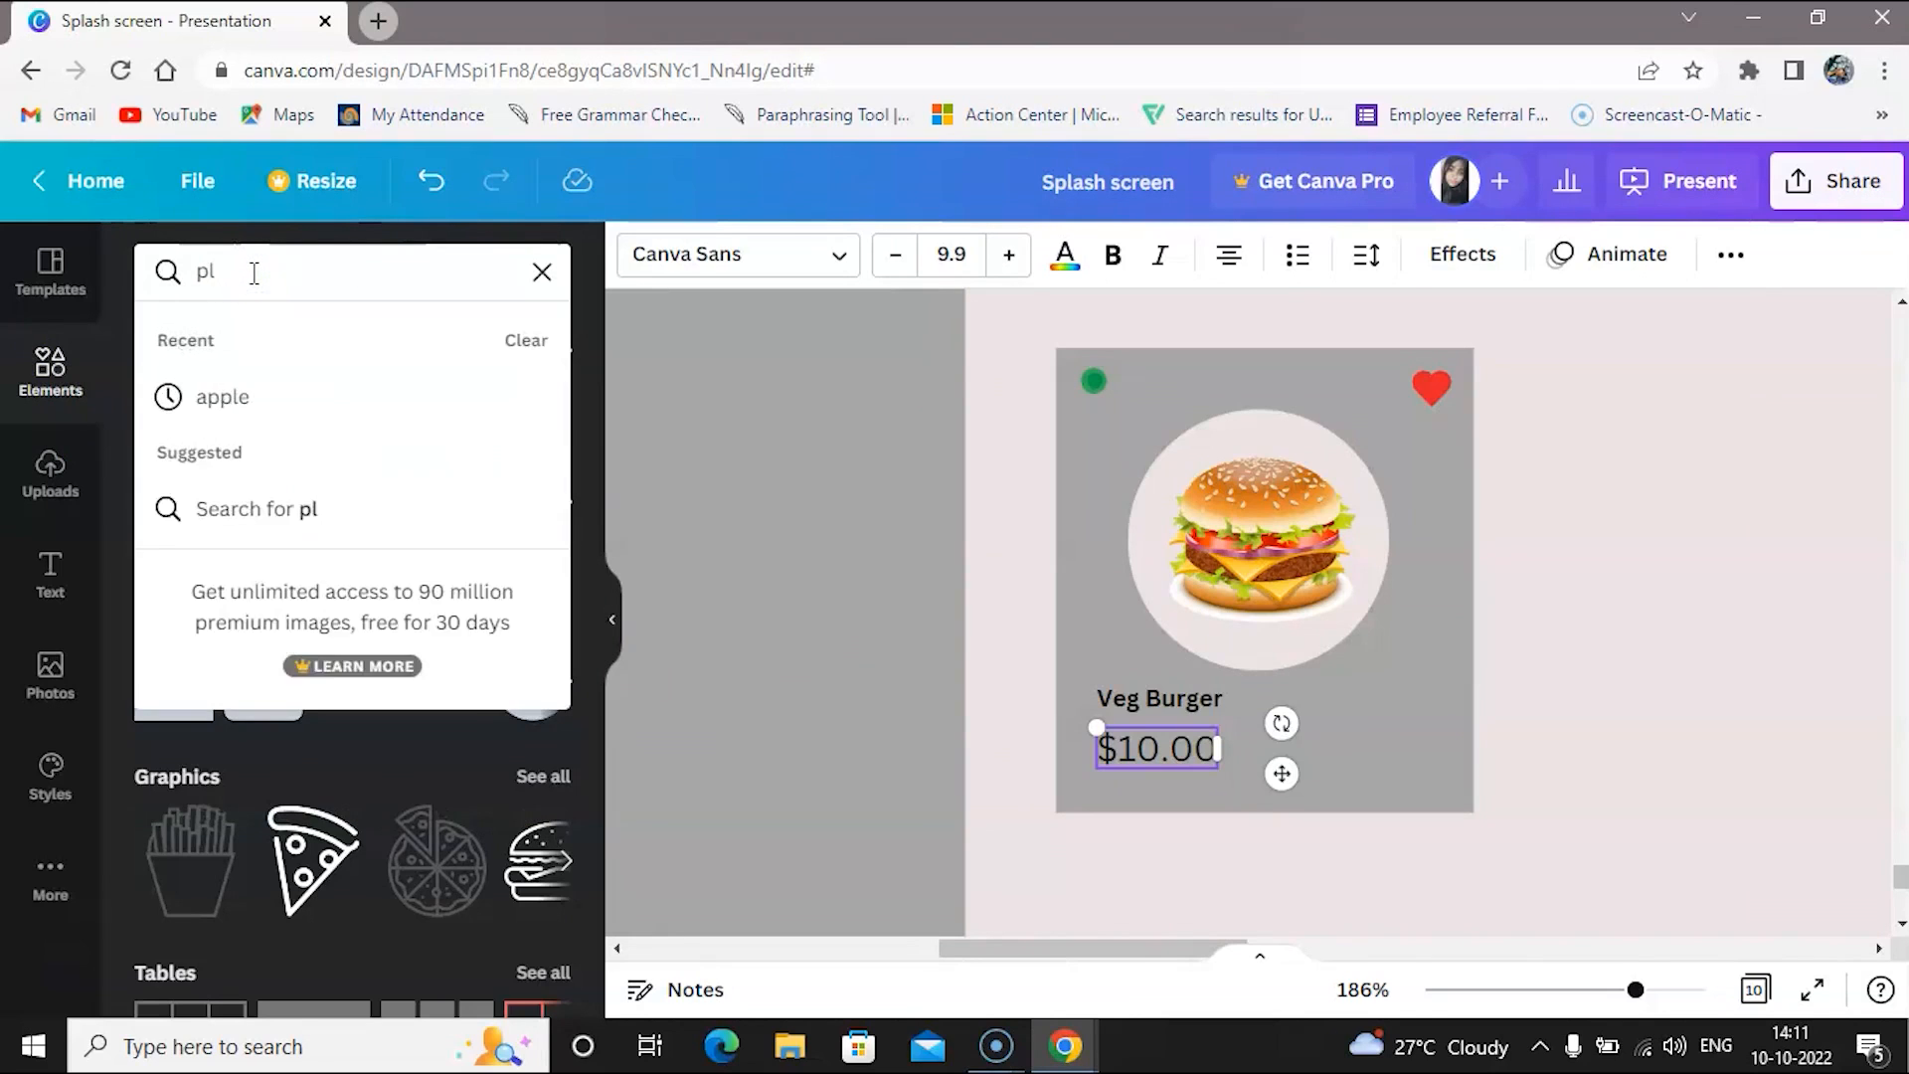
type("us ic")
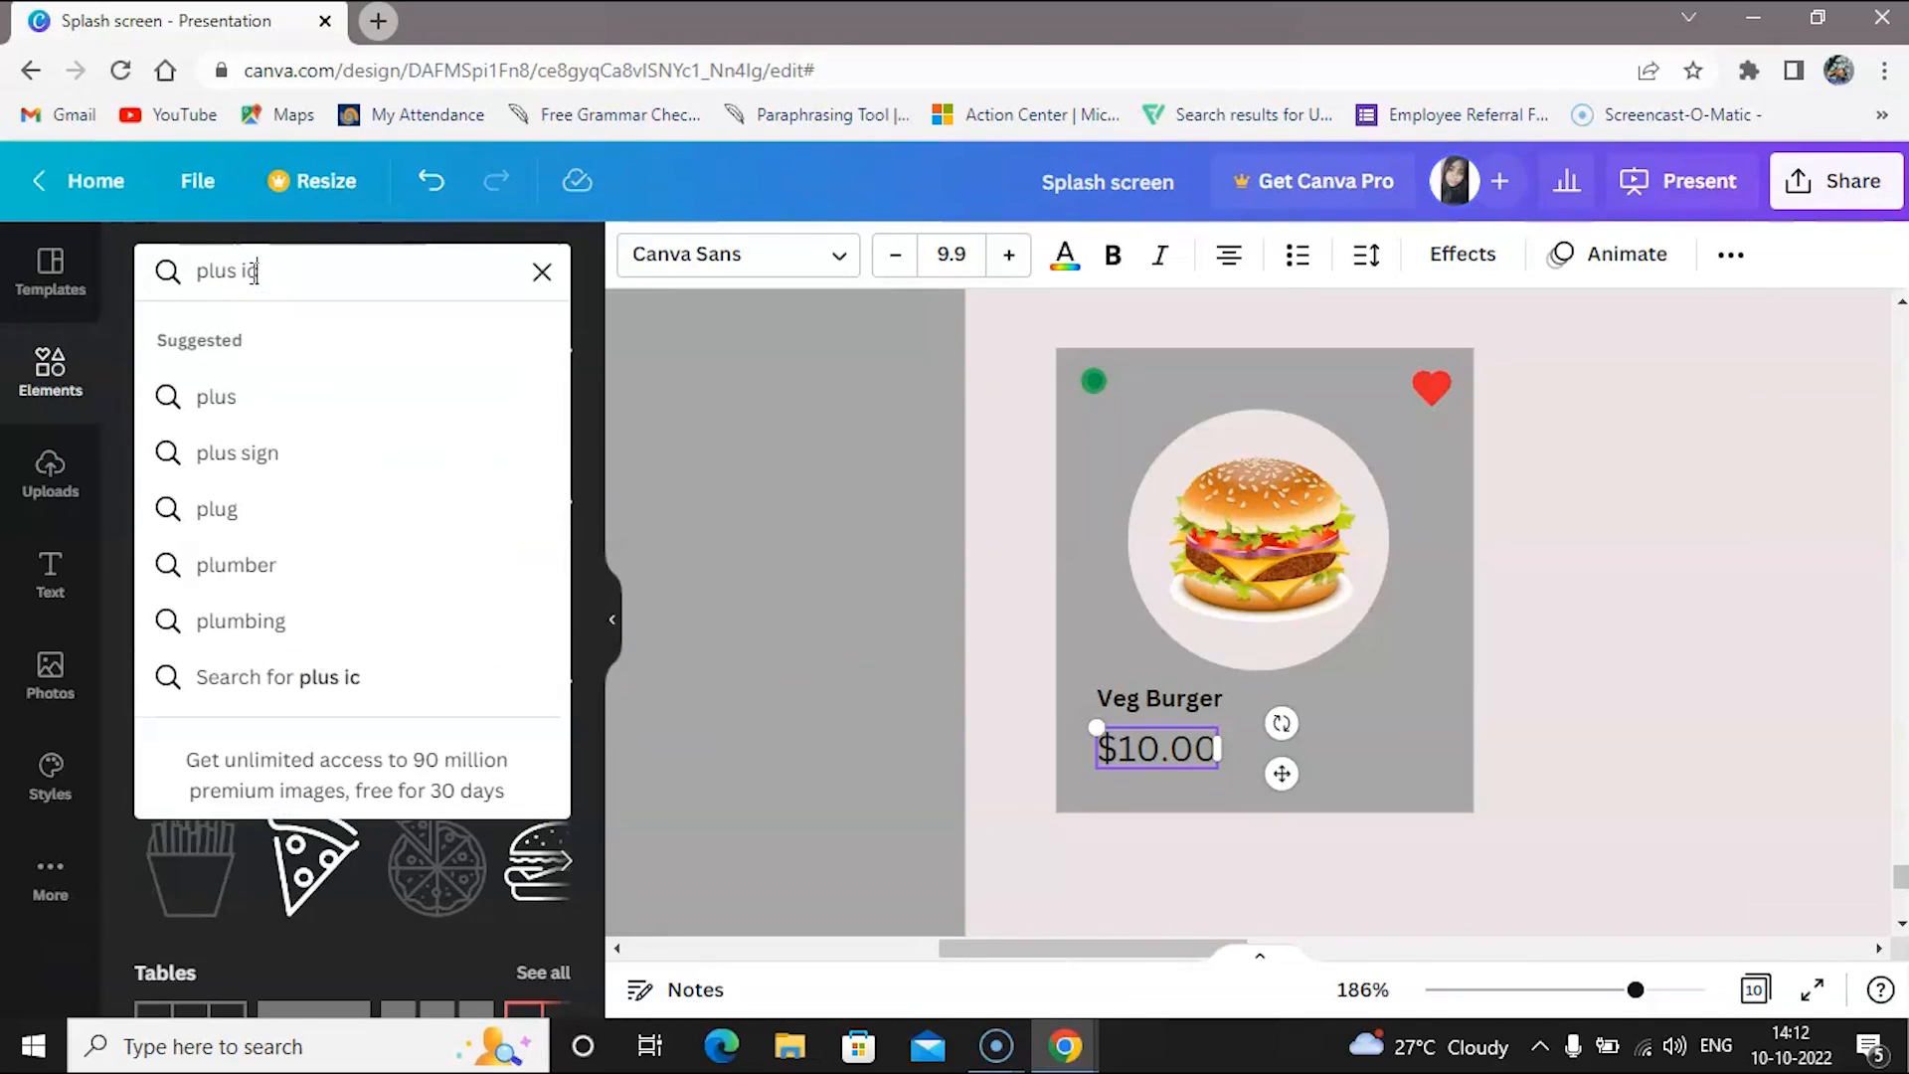
type("on")
key("Return")
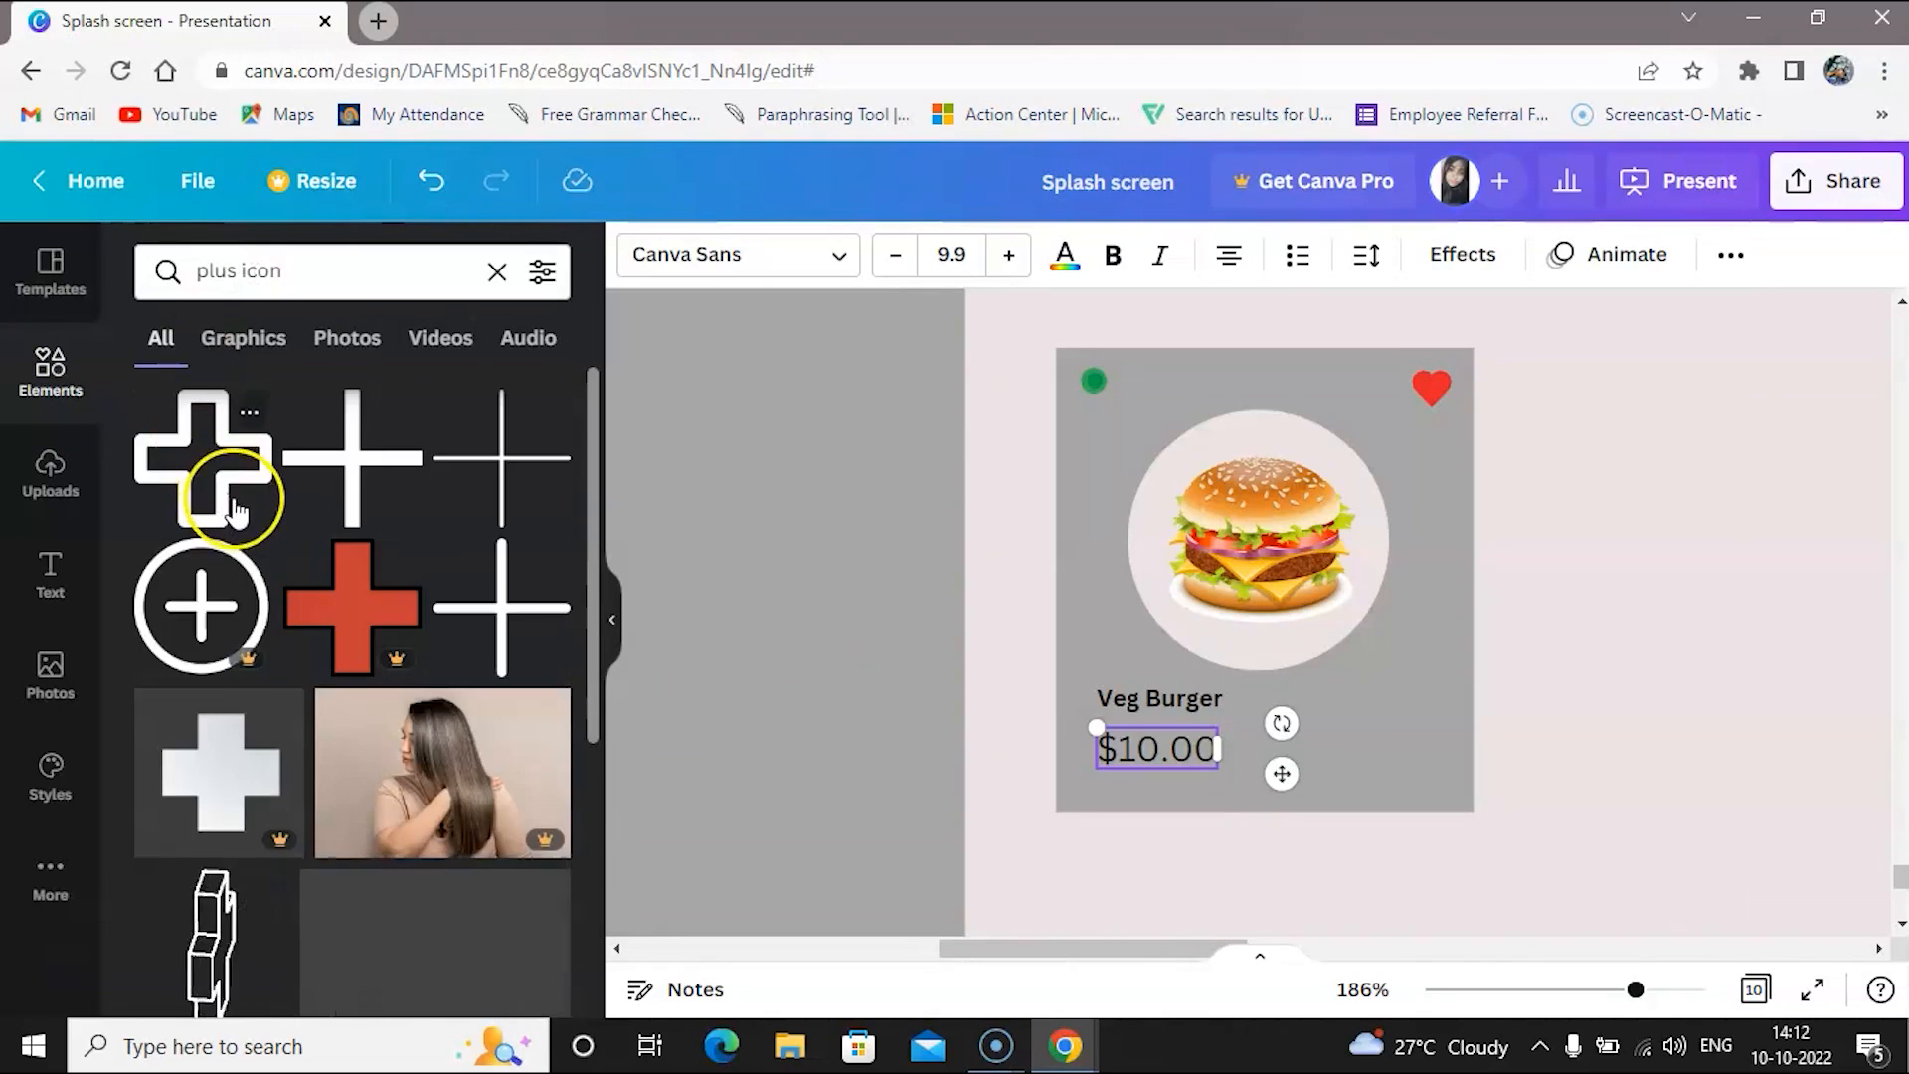
Add the thin rounded plus graphic, shrink it and place it in the lower-right corner of the burger card
left_click(500, 627)
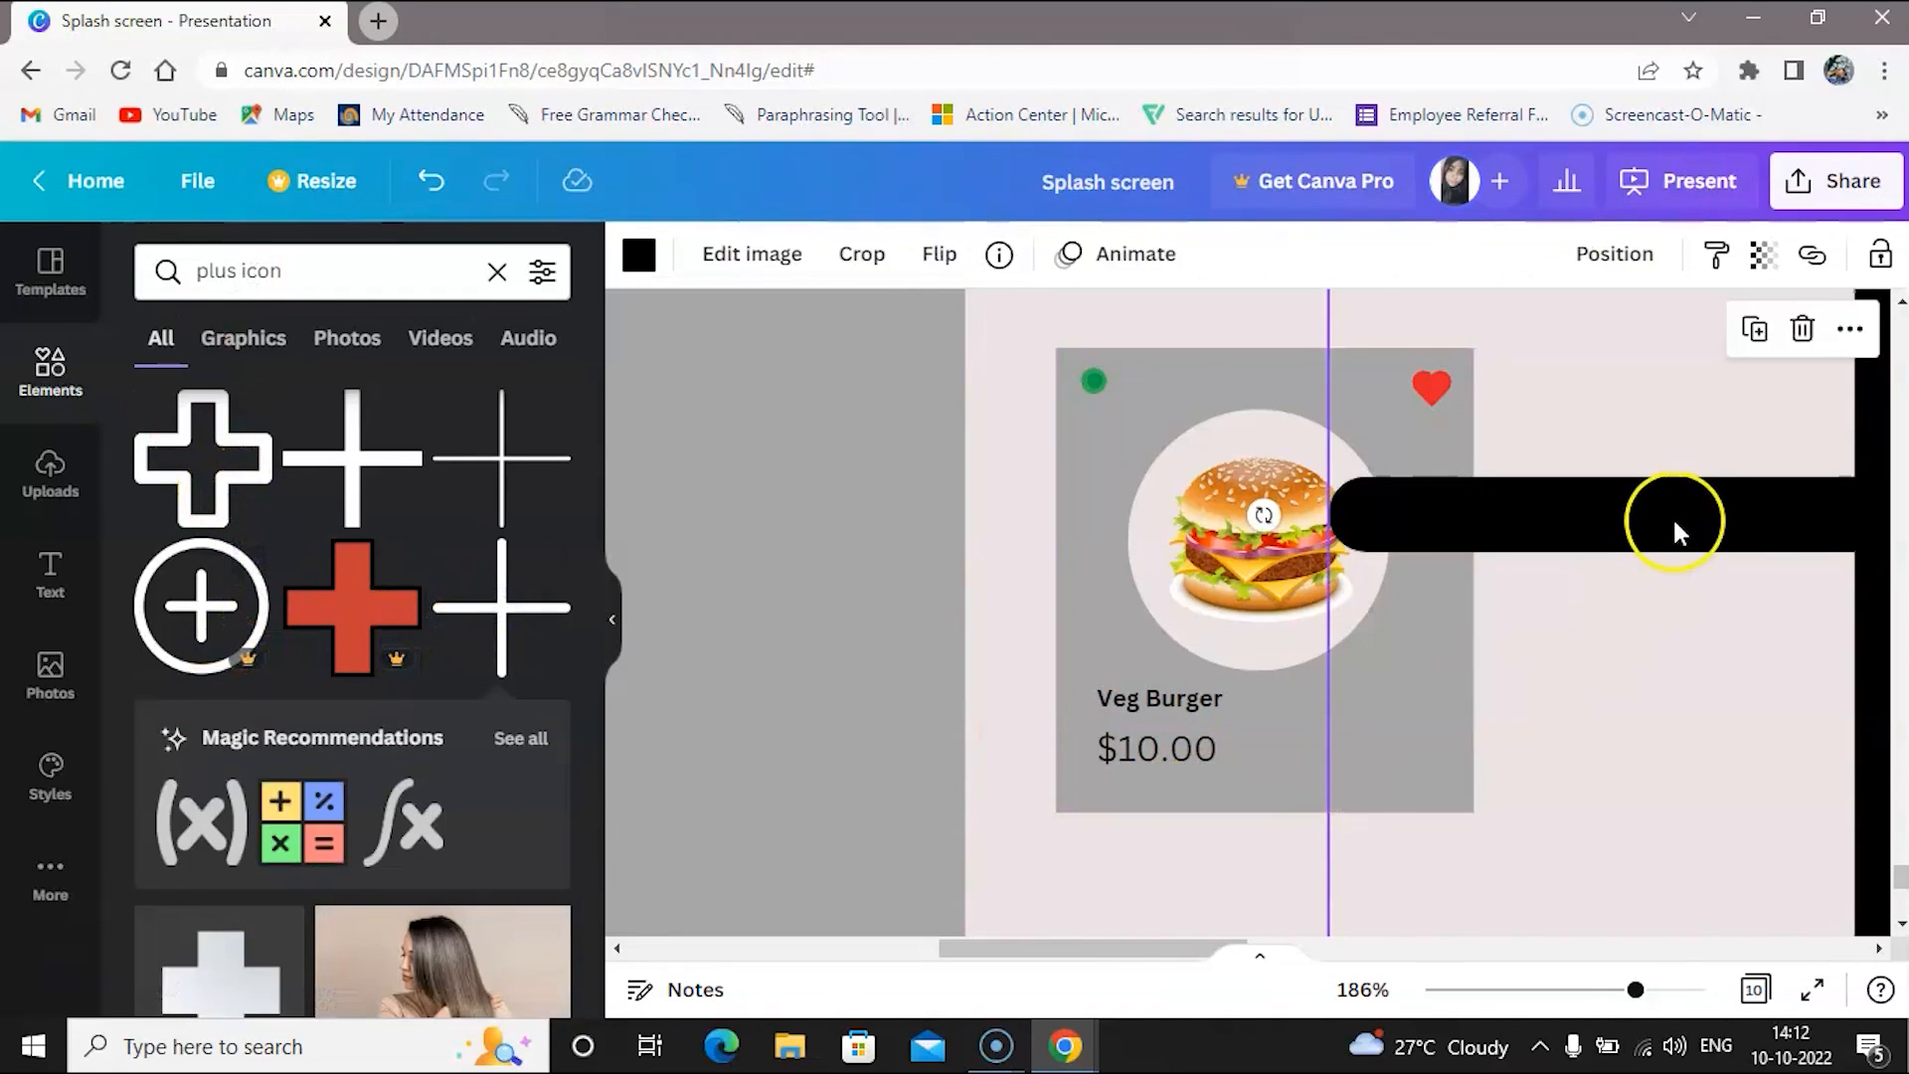
scroll(1675, 524, "down", 2)
left_click_drag(593, 468, 593, 742)
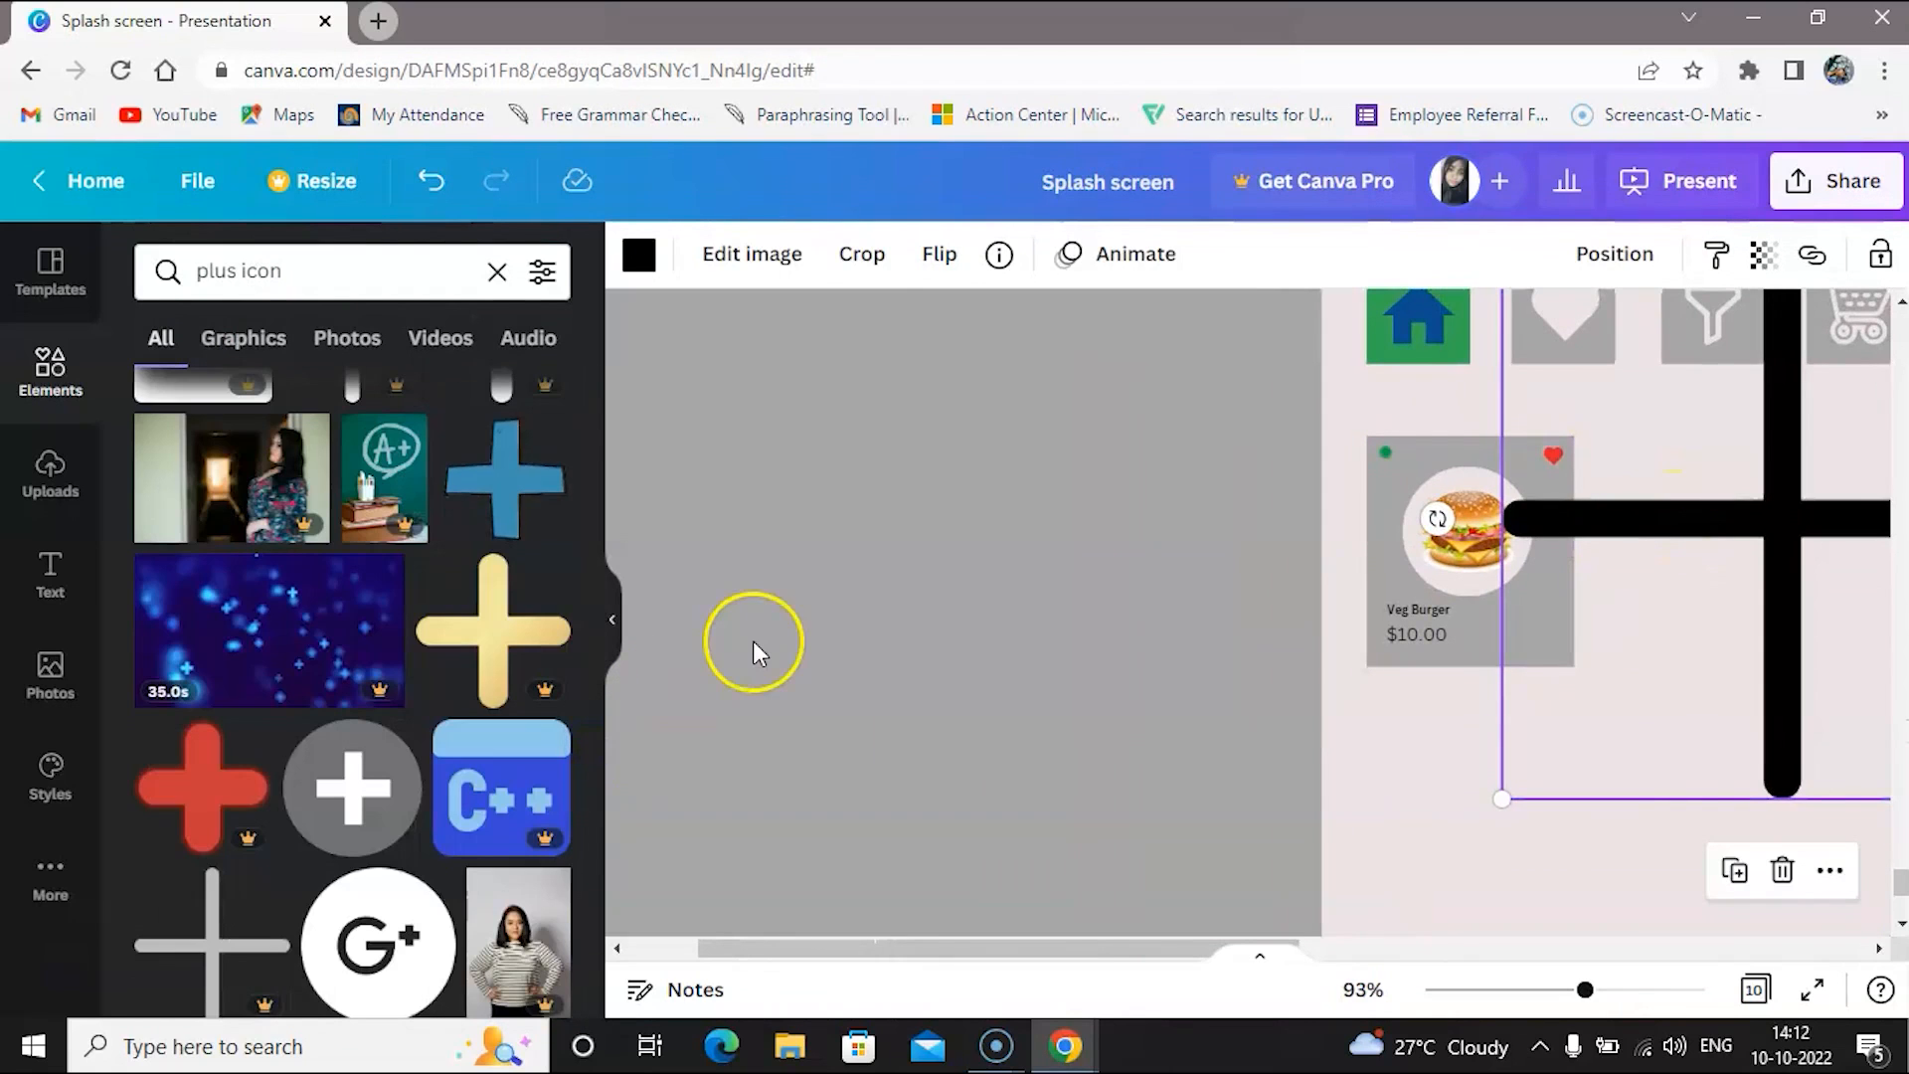
left_click(754, 641)
left_click(608, 624)
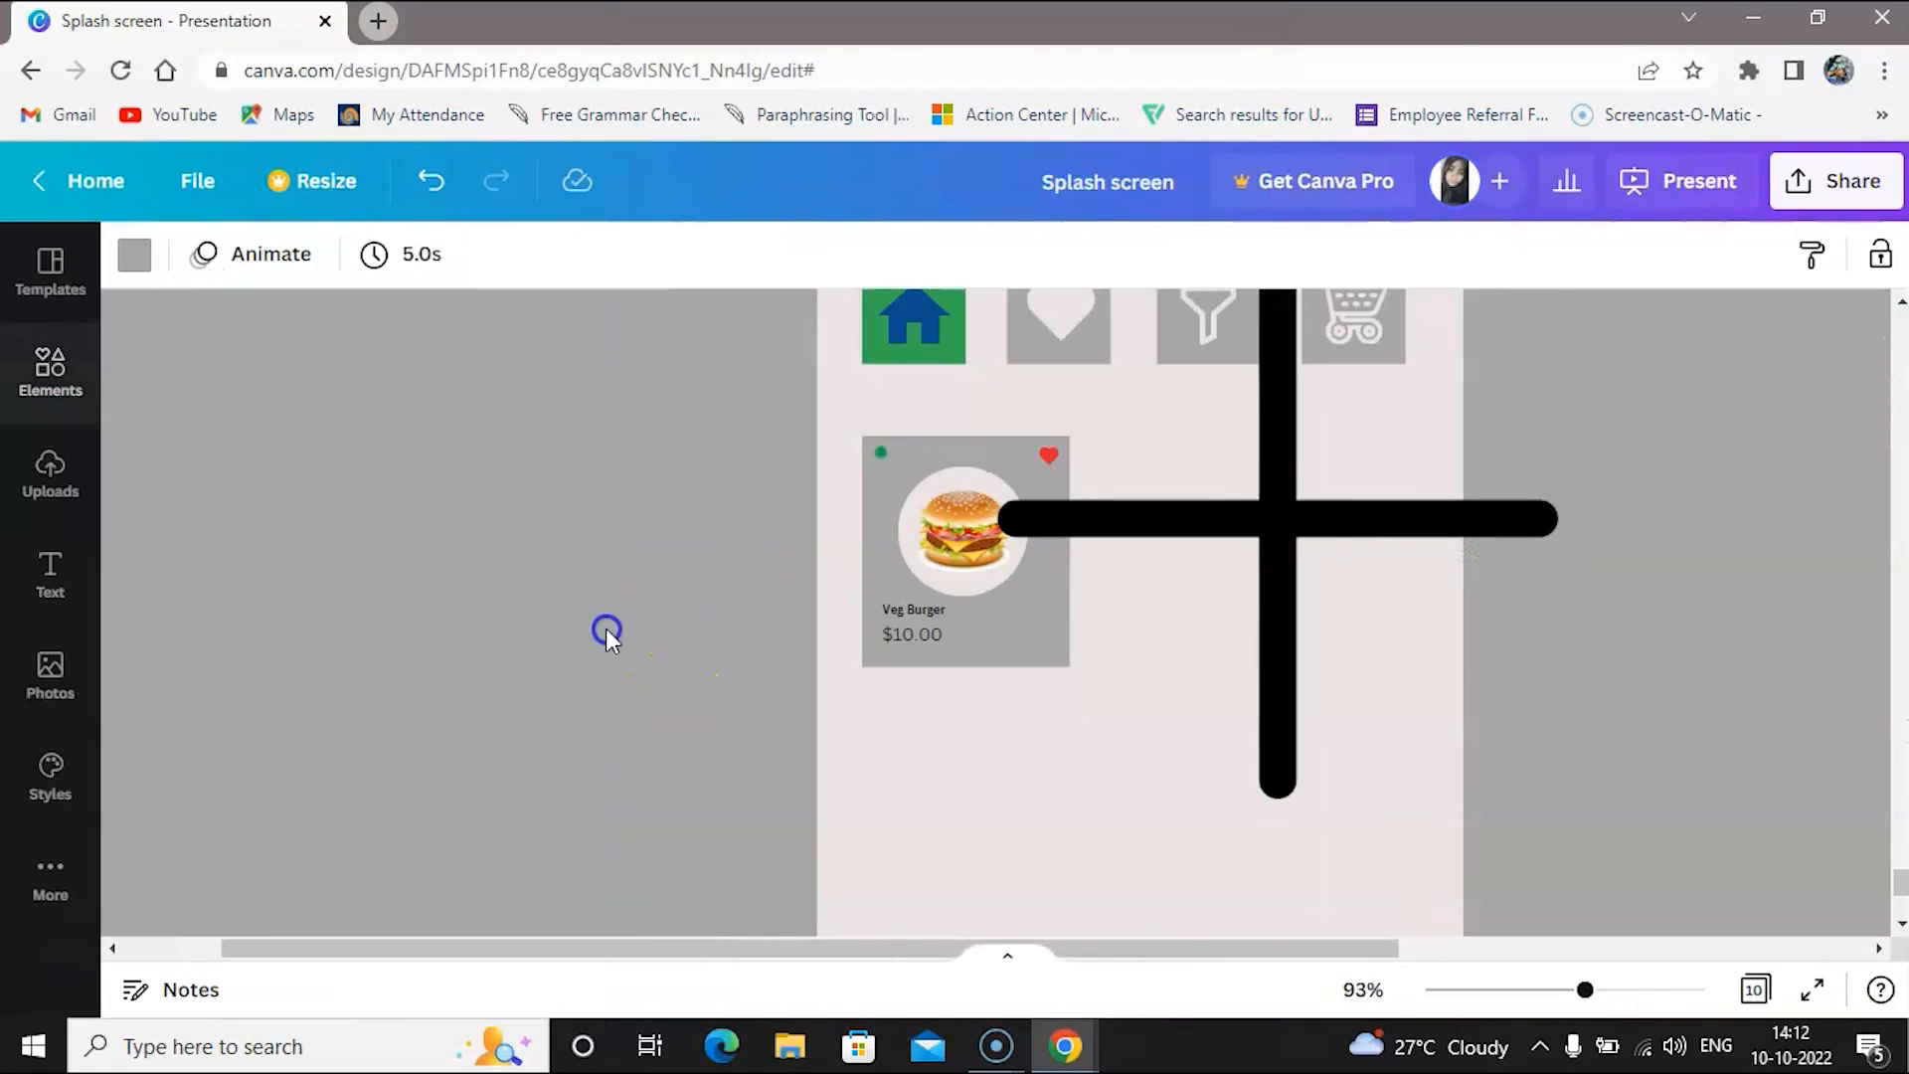
left_click_drag(1255, 532, 1168, 631)
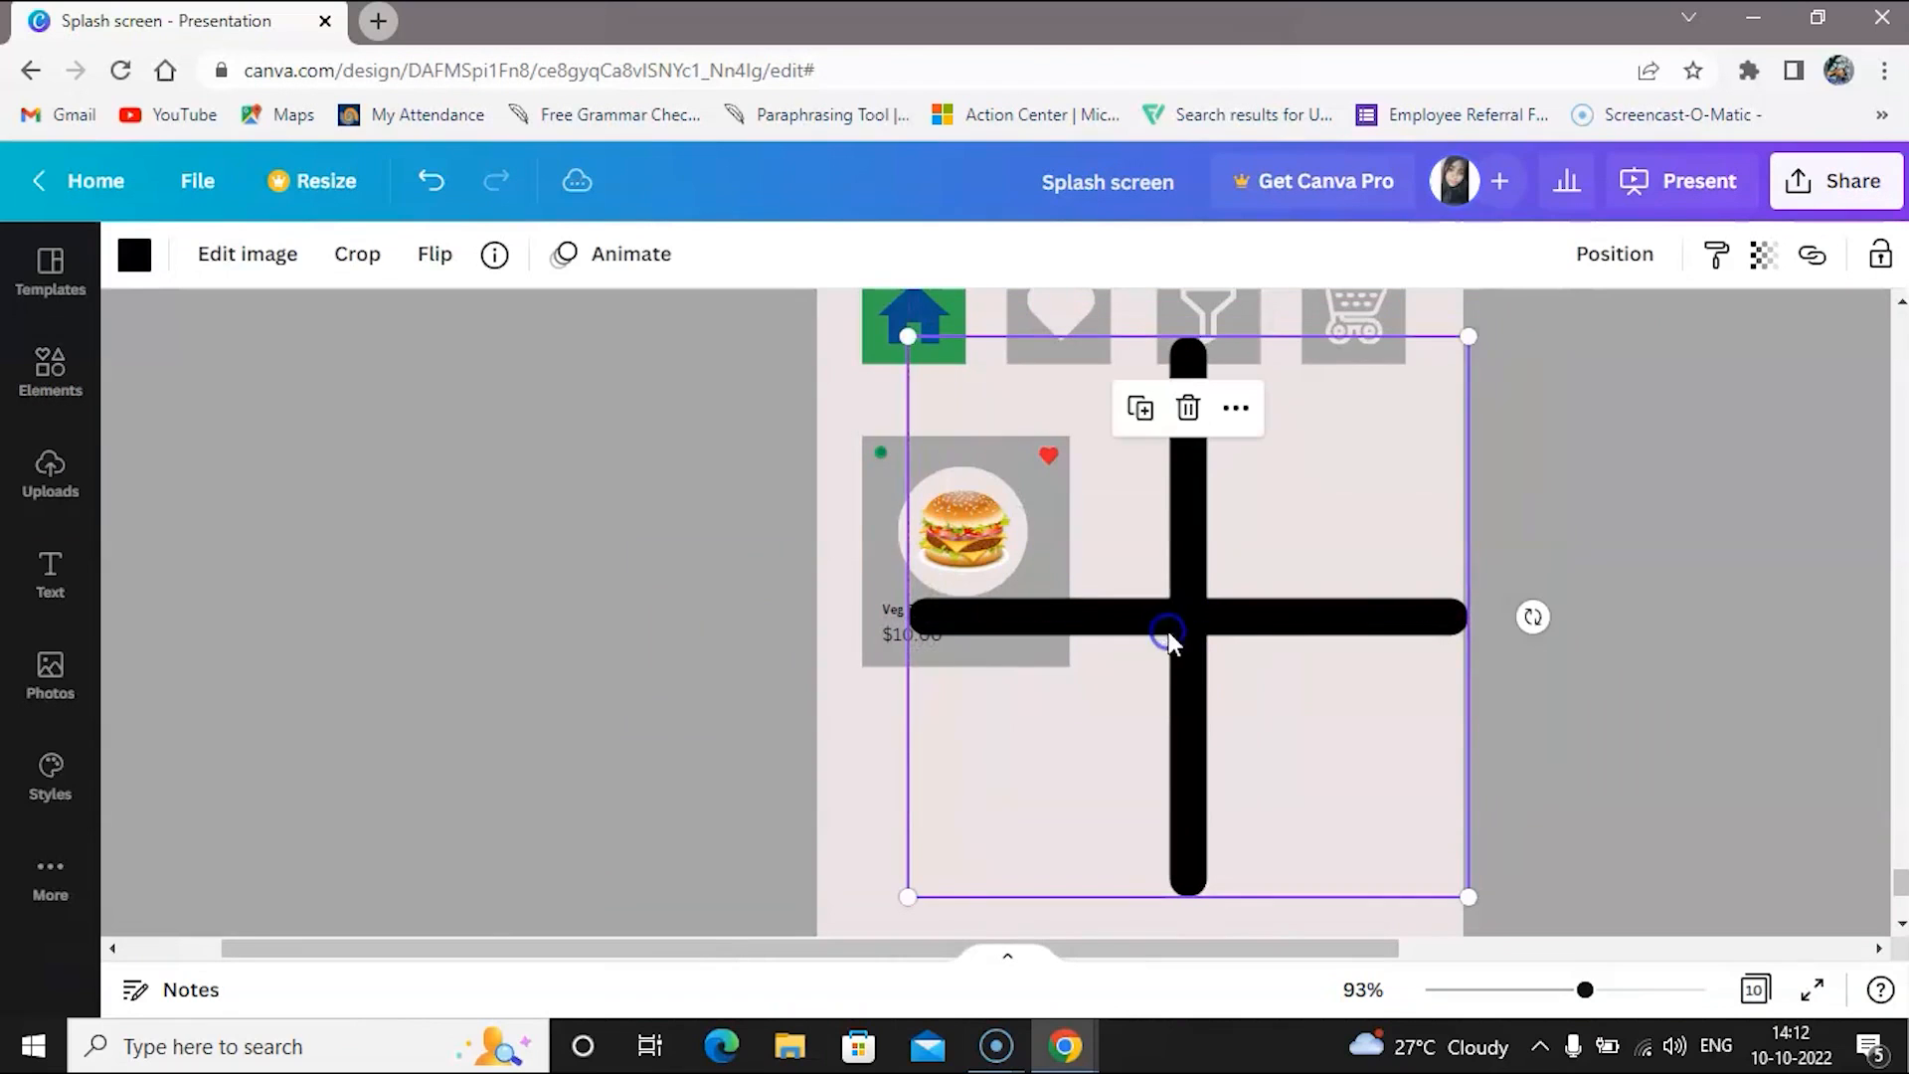
left_click_drag(926, 875, 1131, 654)
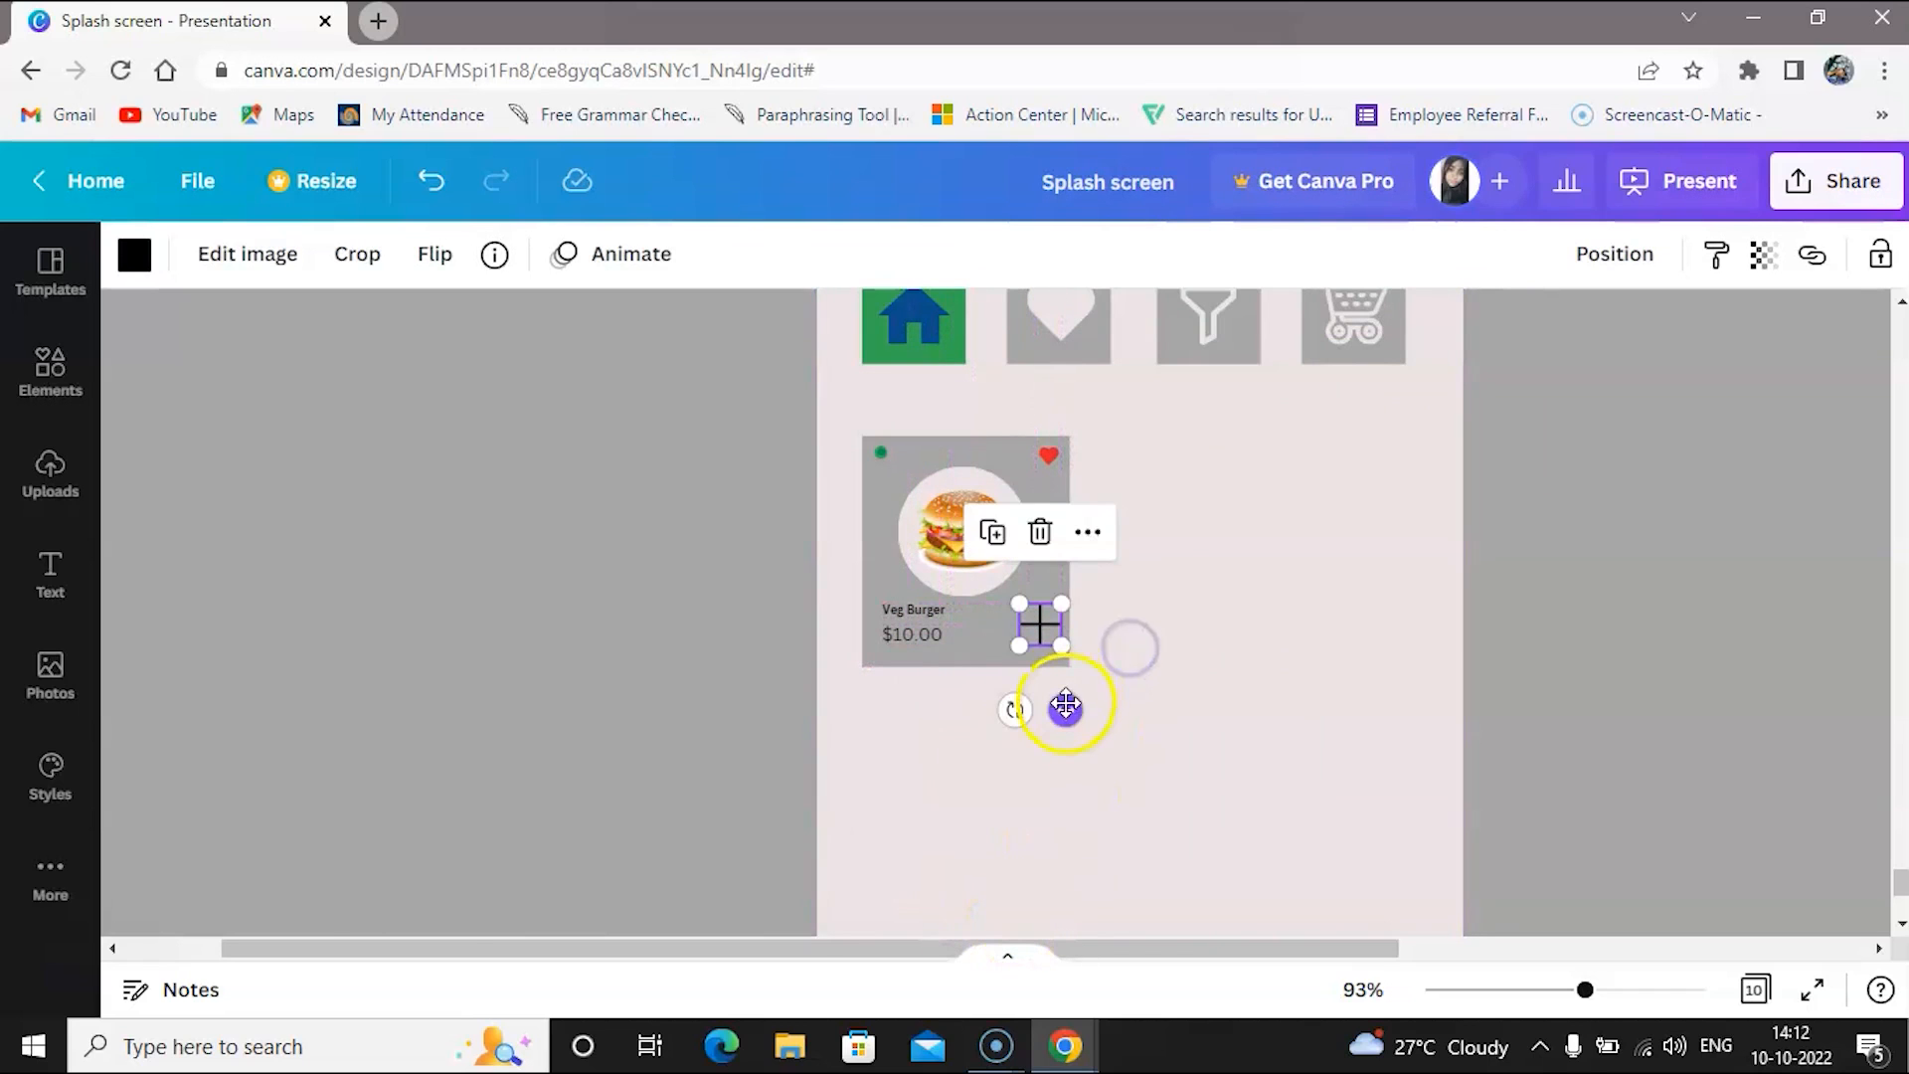
scroll(1072, 636, "up", 5)
scroll(1072, 636, "up", 2)
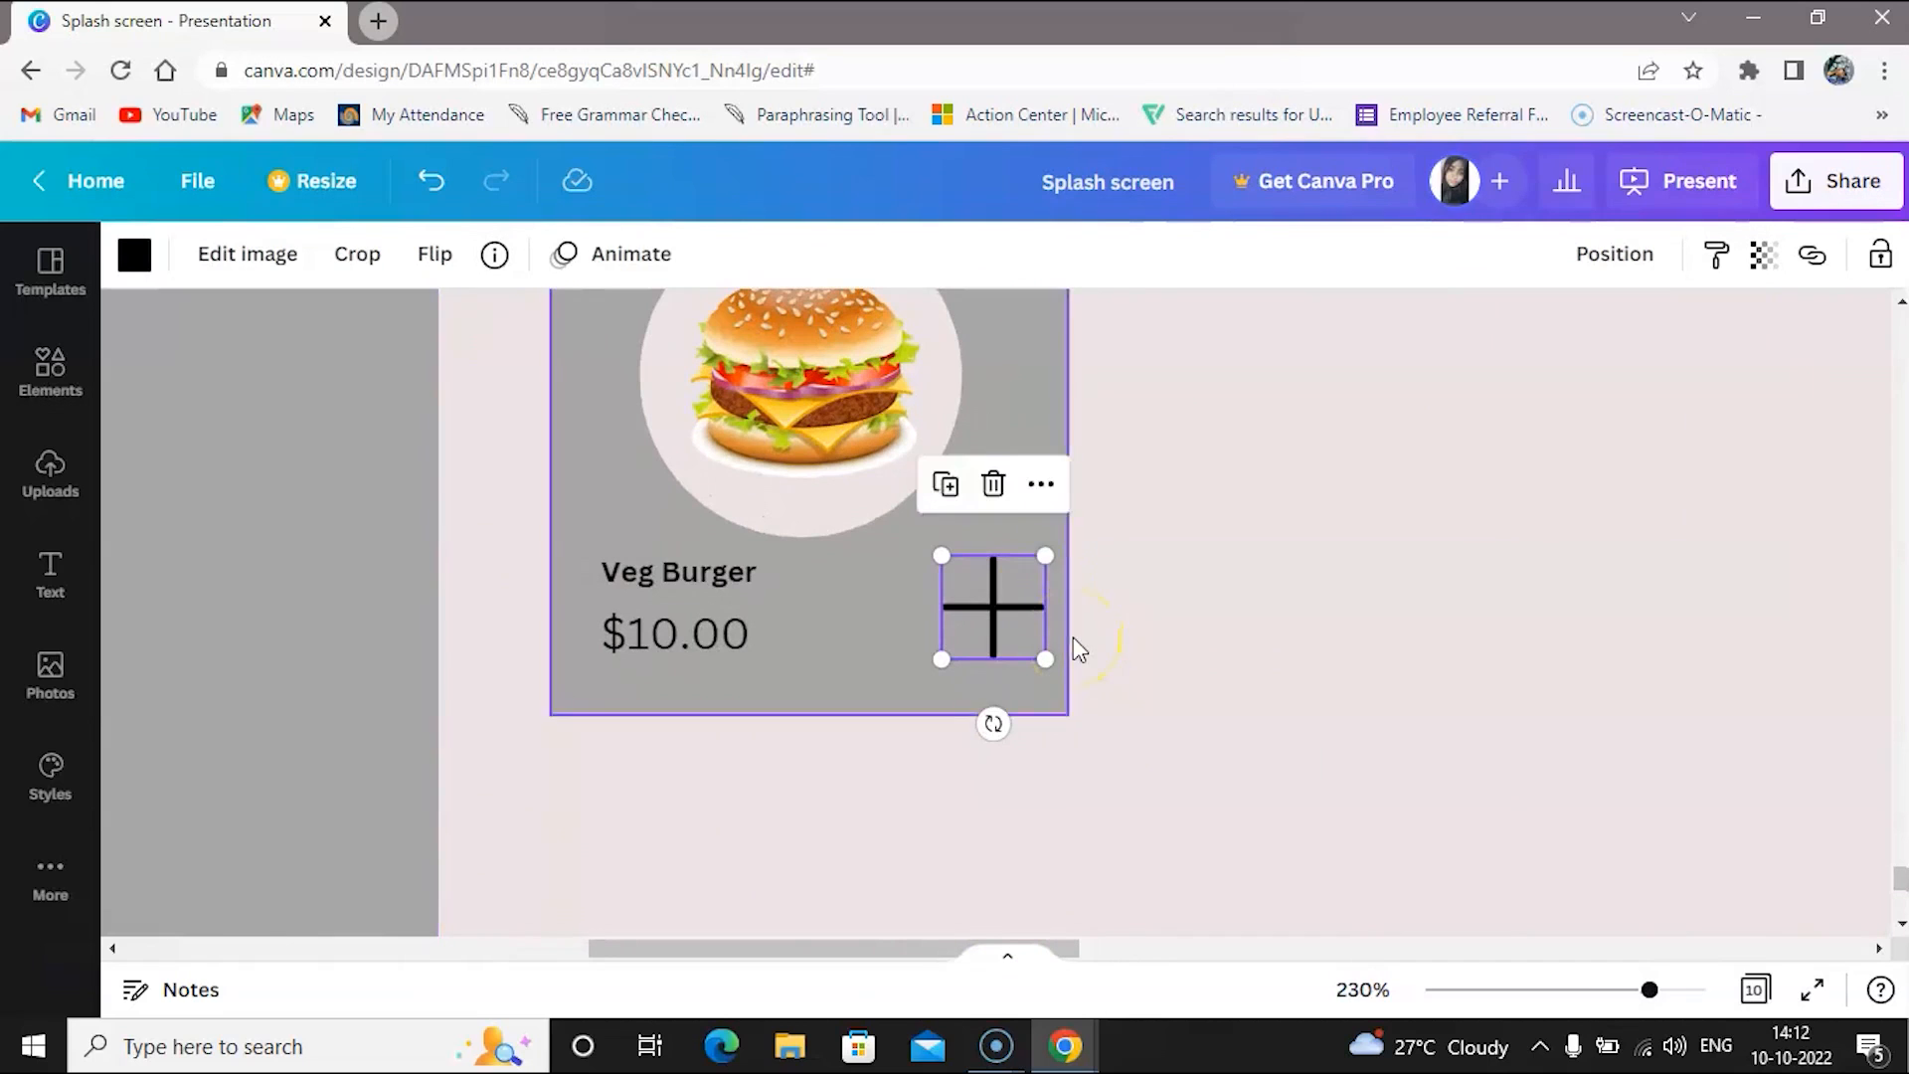
left_click_drag(1040, 546, 1015, 593)
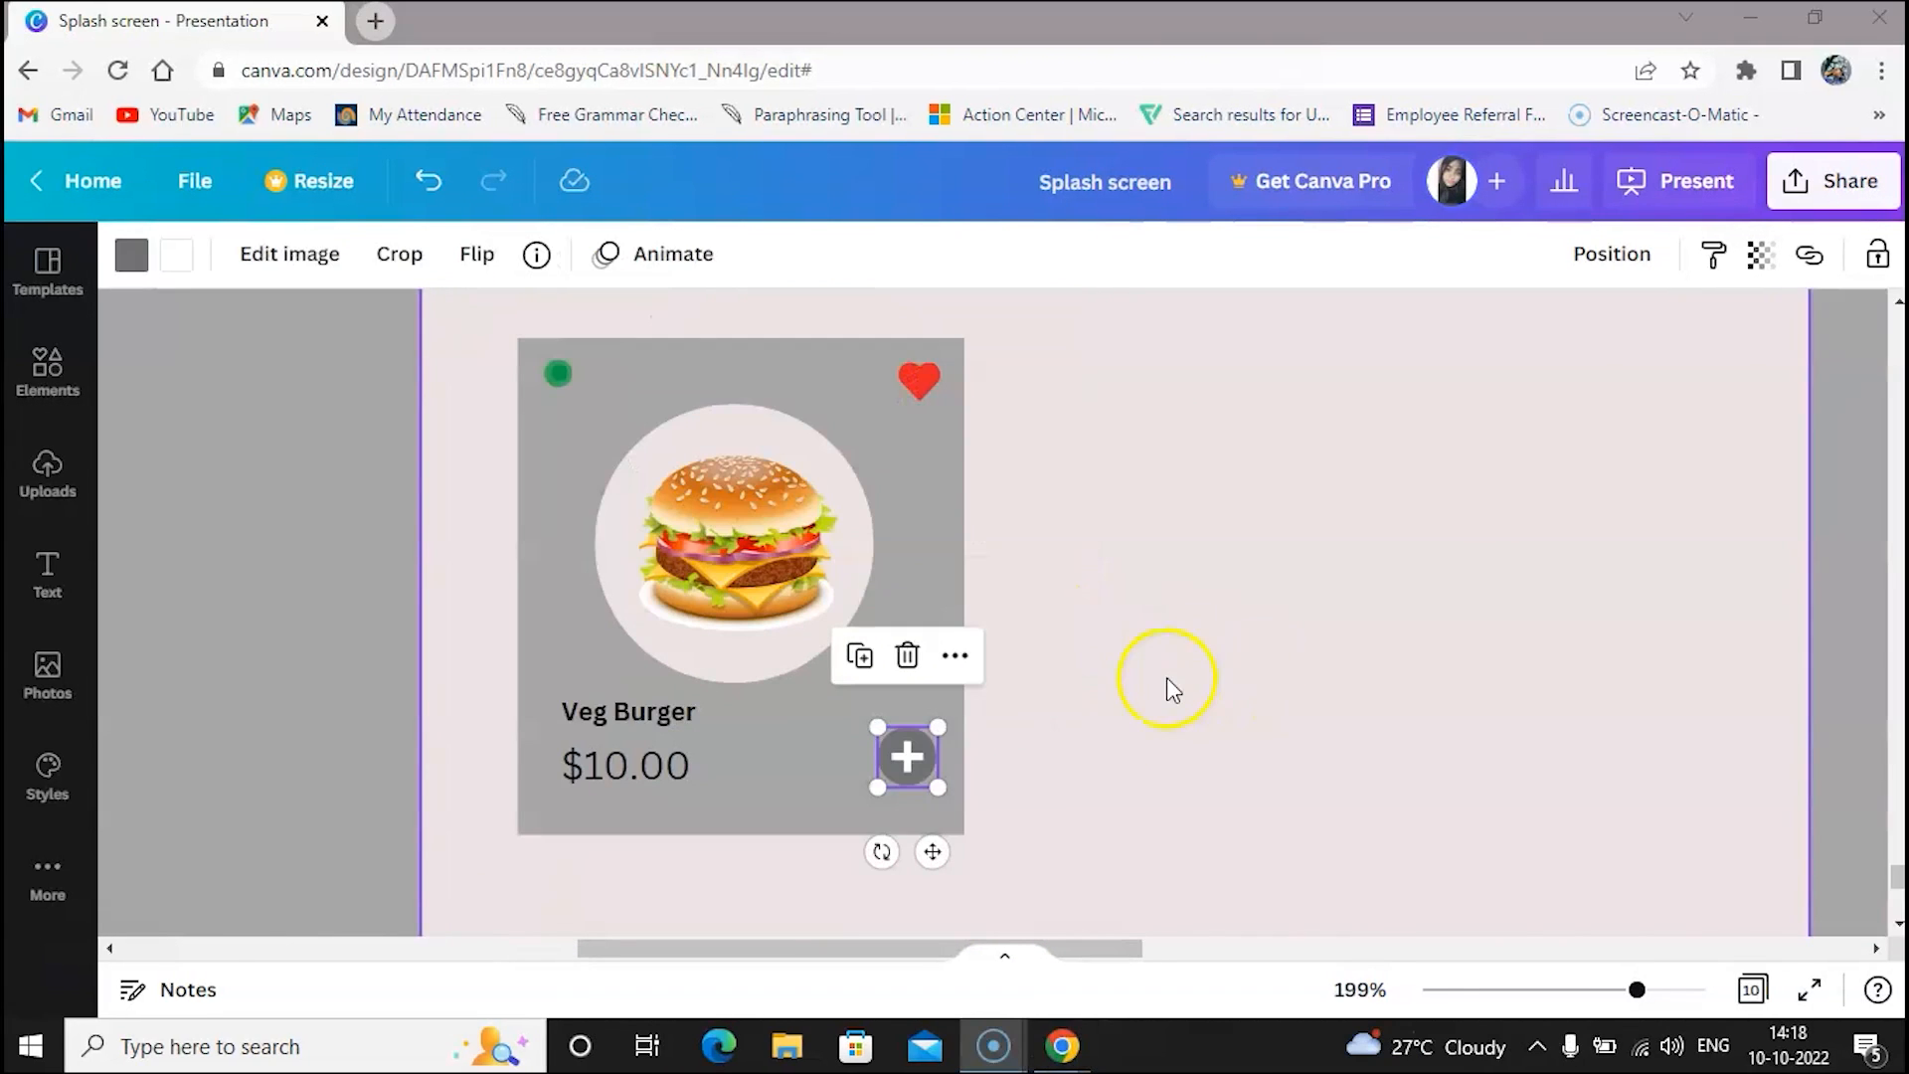
Recolour the circle of the plus icon on the burger card black
left_click(921, 752)
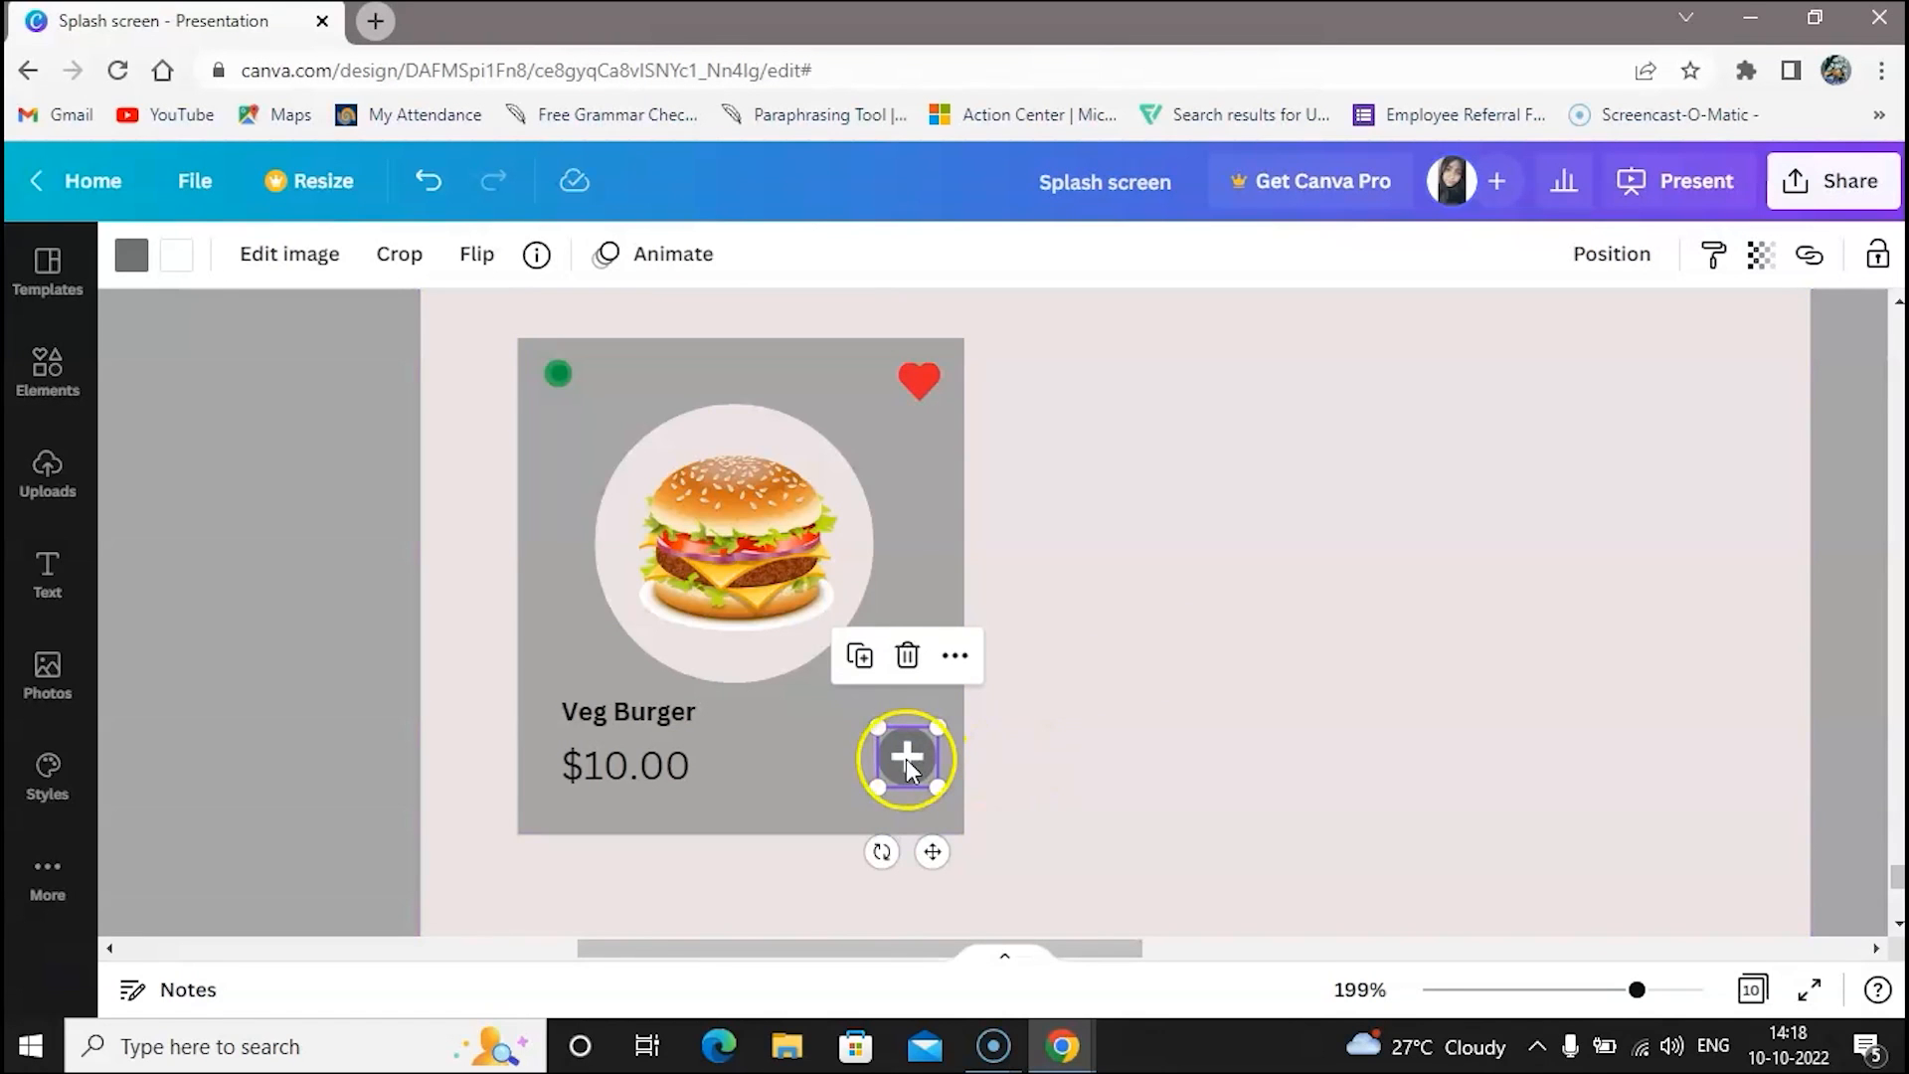
left_click(131, 255)
left_click(221, 406)
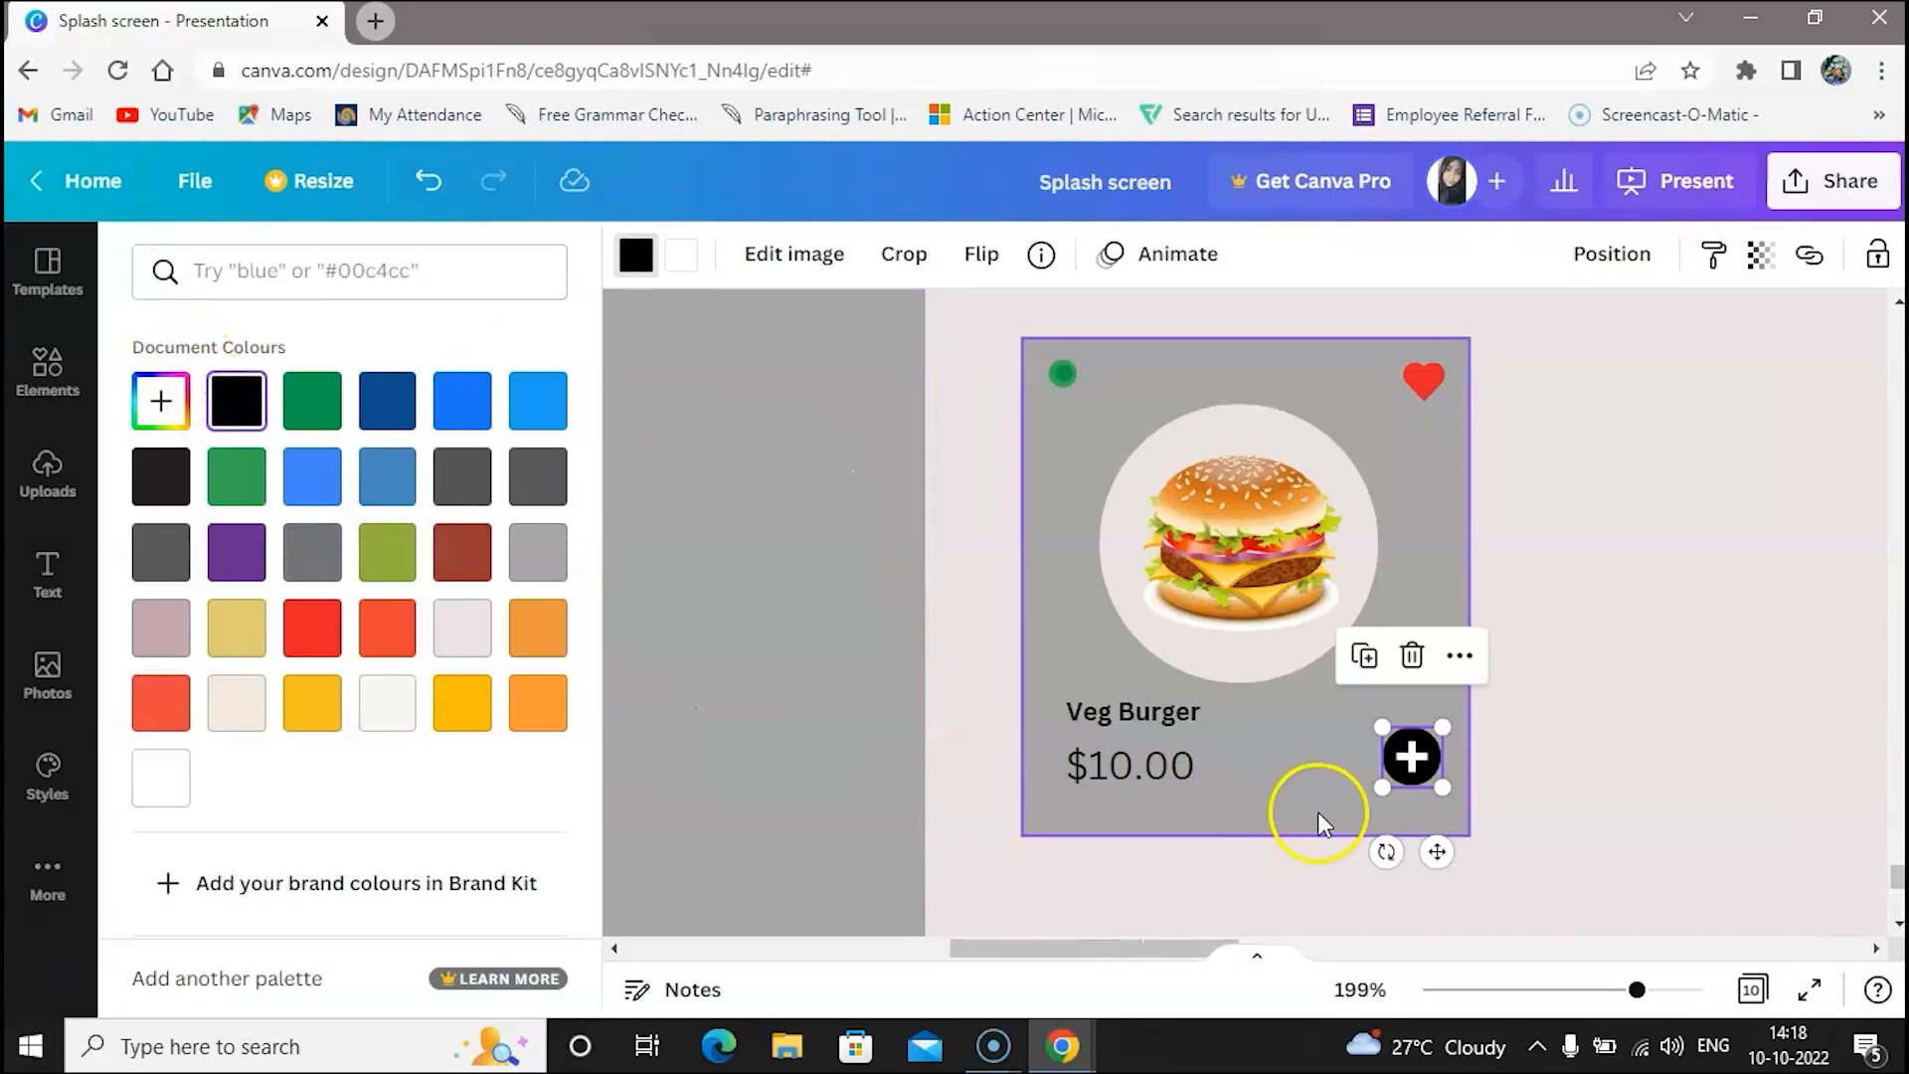
left_click(1738, 608)
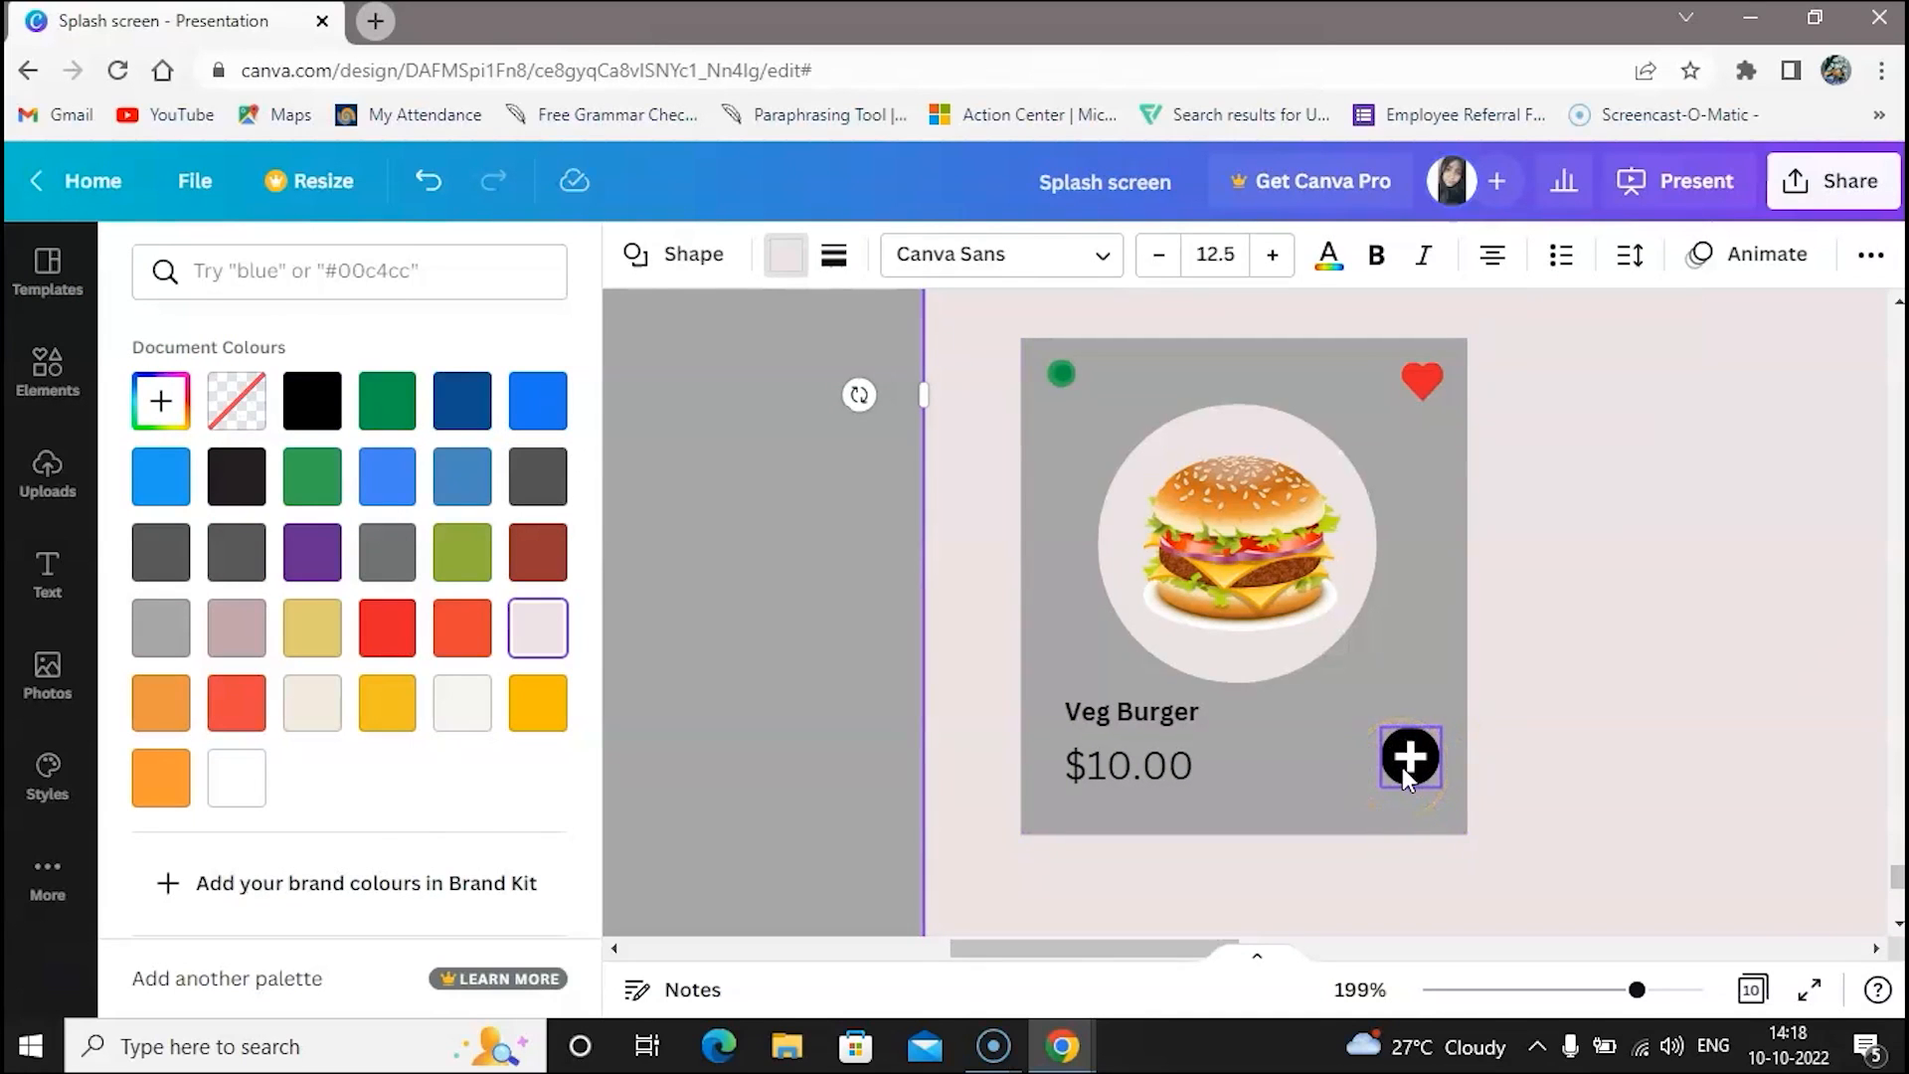
Examine the food-ordering screen's overall layout and its burger cards up close
scroll(1403, 767, "down", 3)
scroll(1402, 767, "right", 5)
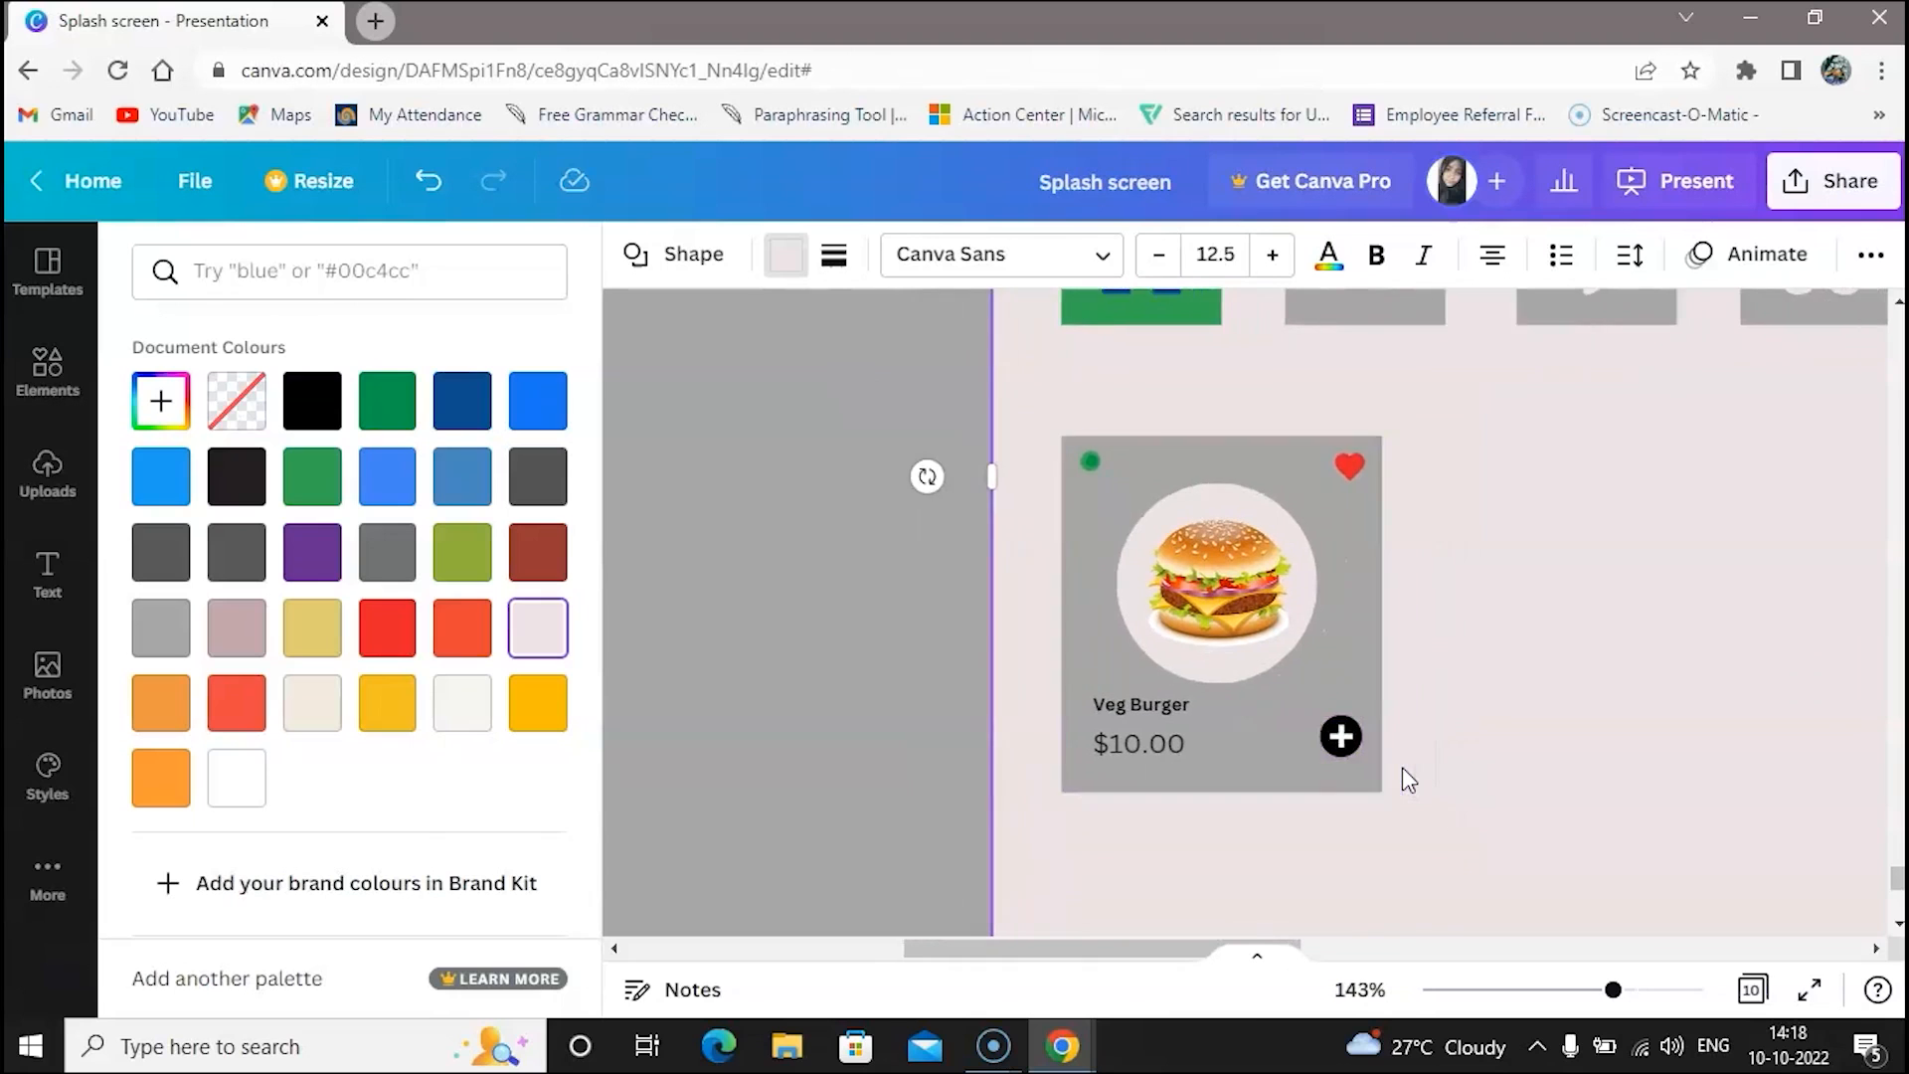
scroll(1105, 633, "down", 3)
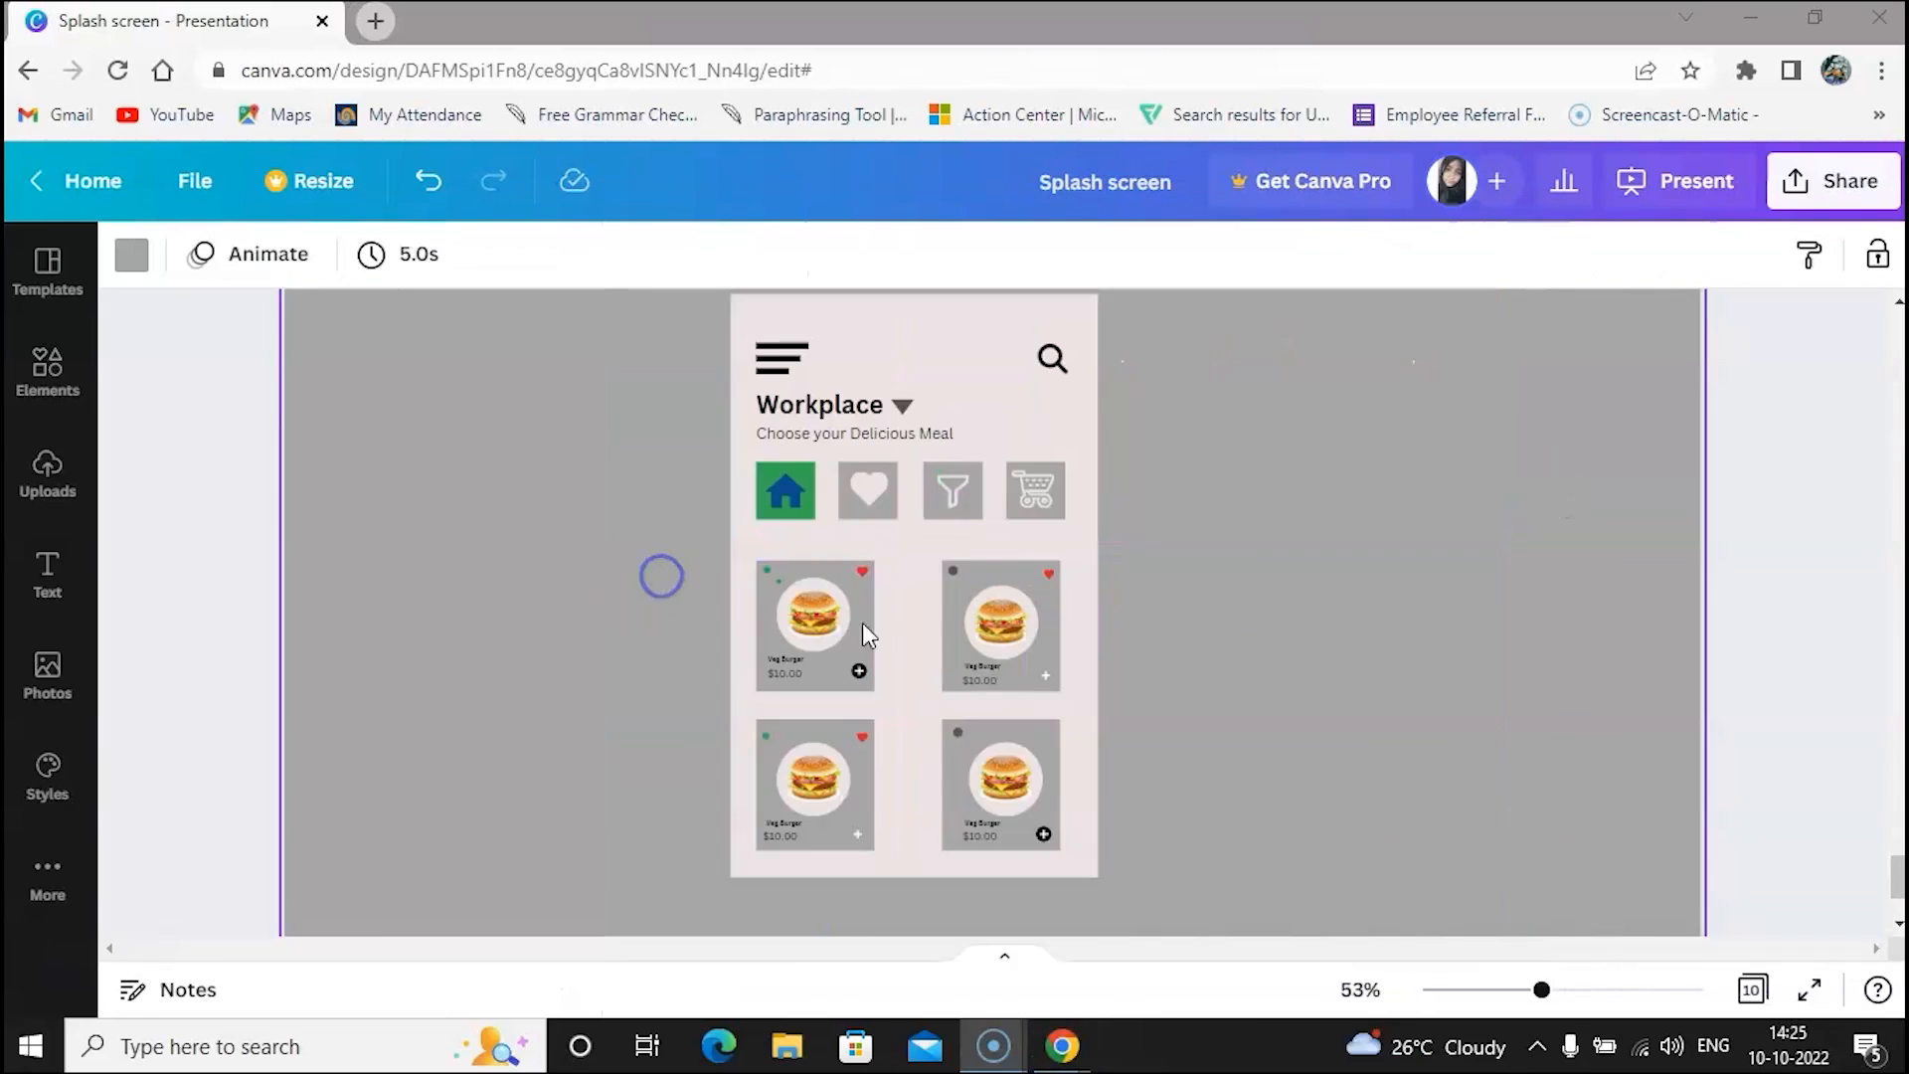
scroll(908, 631, "up", 5)
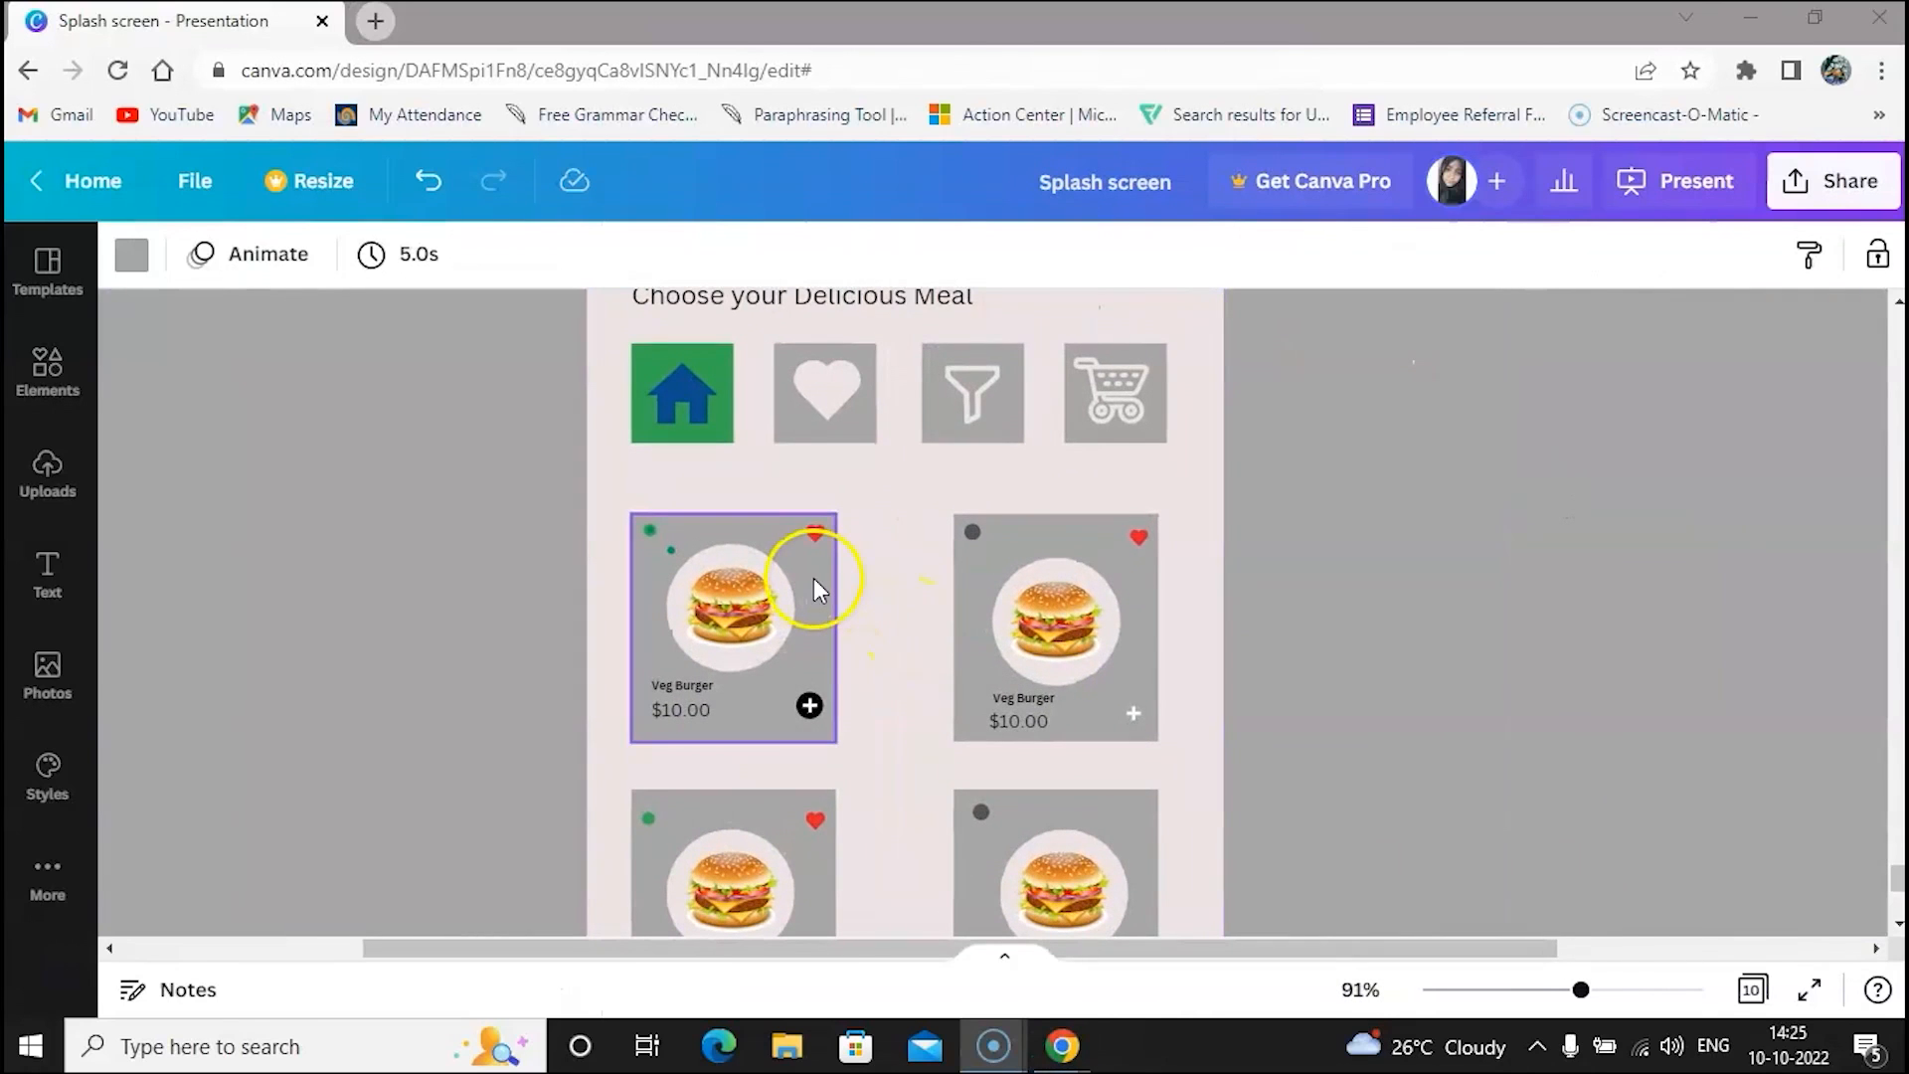
scroll(849, 599, "down", 3)
scroll(850, 598, "down", 2)
scroll(929, 533, "up", 4)
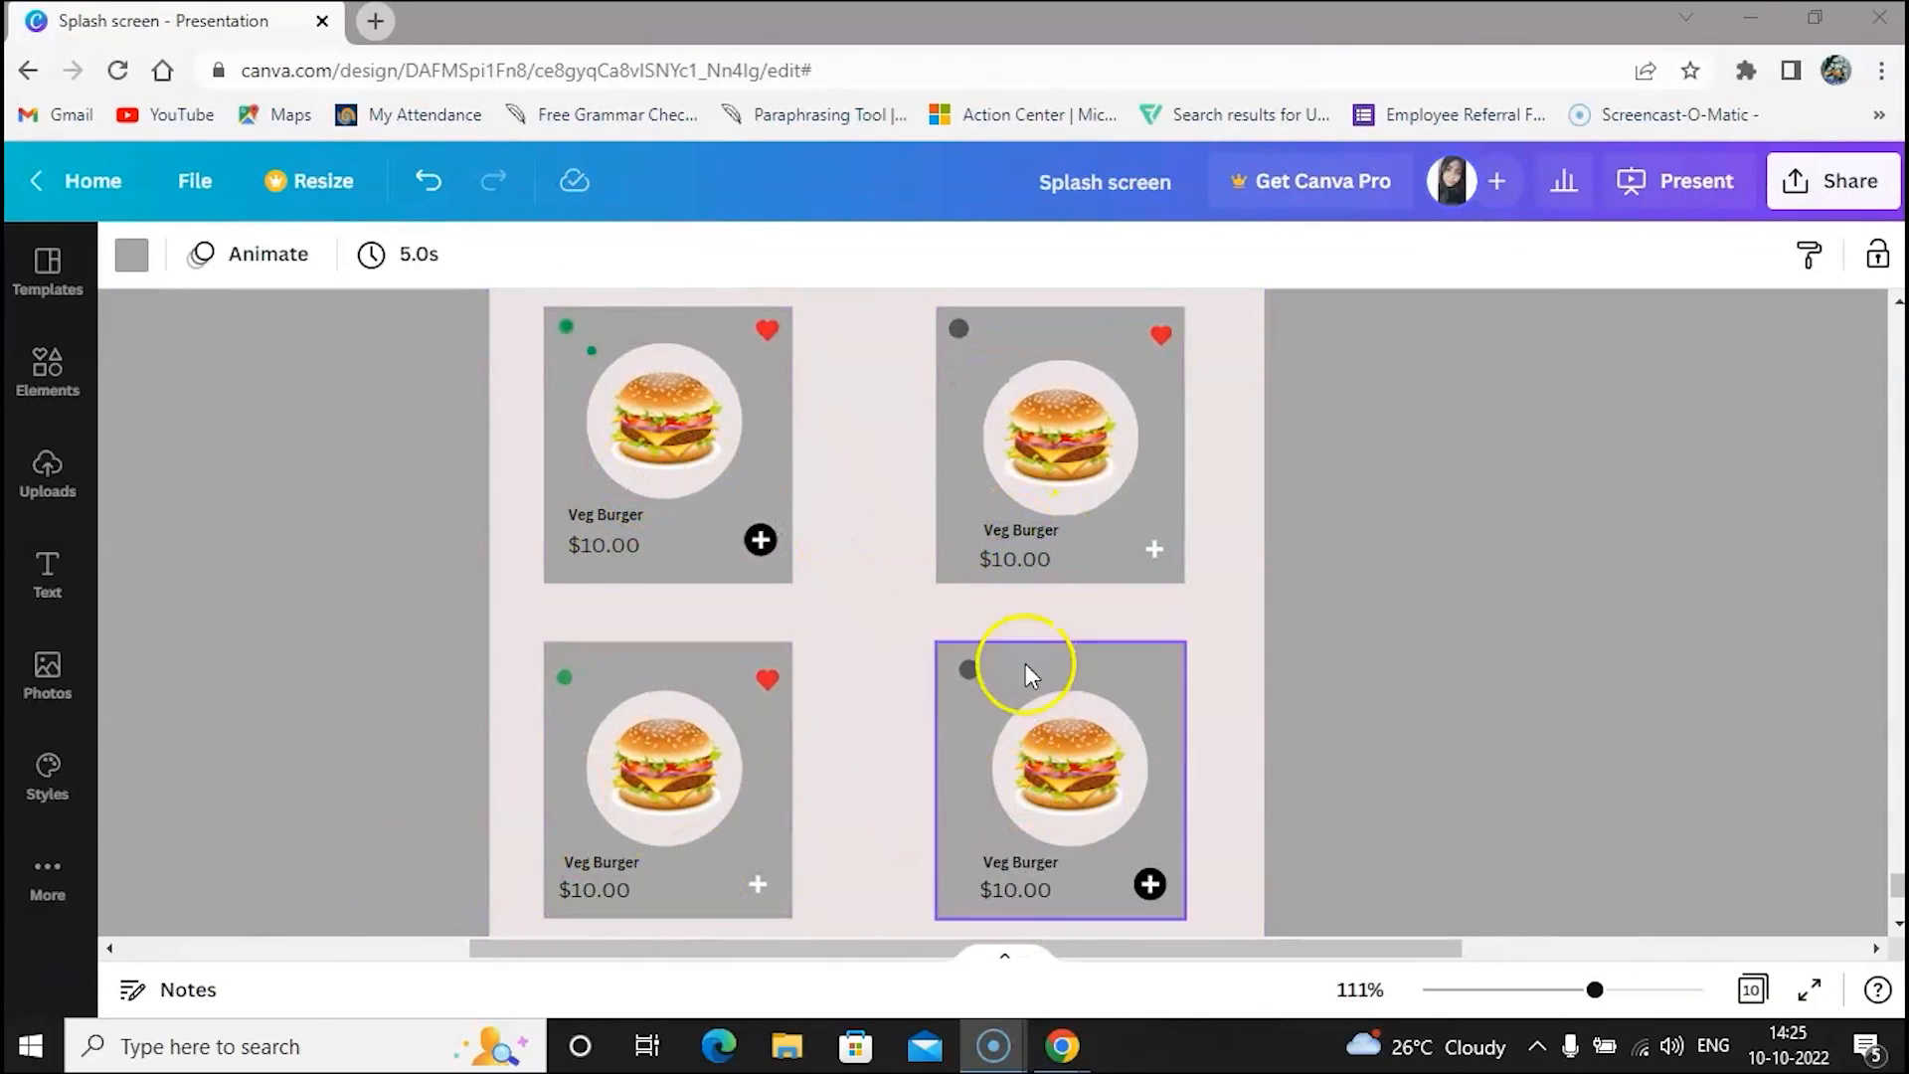
Inspect the plus icons on the burger cards and the stacked burger elements of the lower-left card
scroll(977, 612, "down", 1)
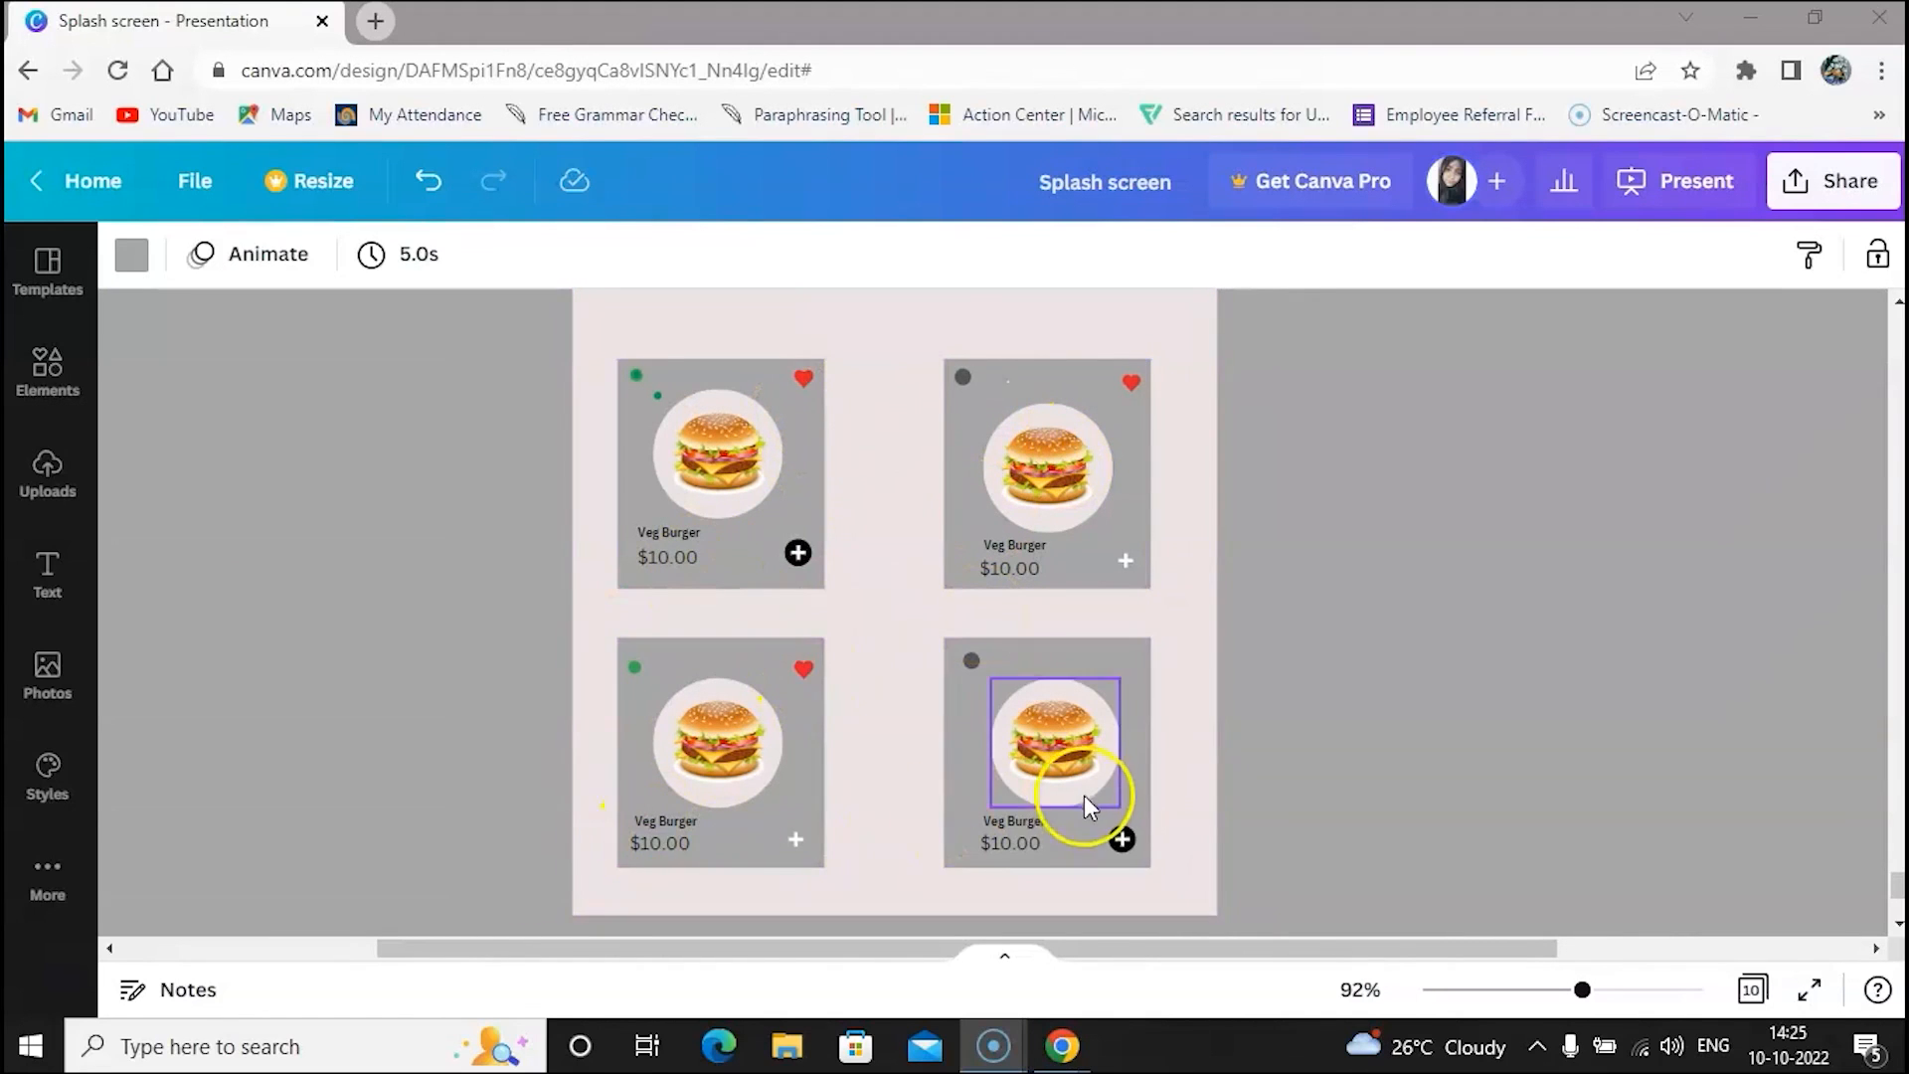
left_click(1124, 841)
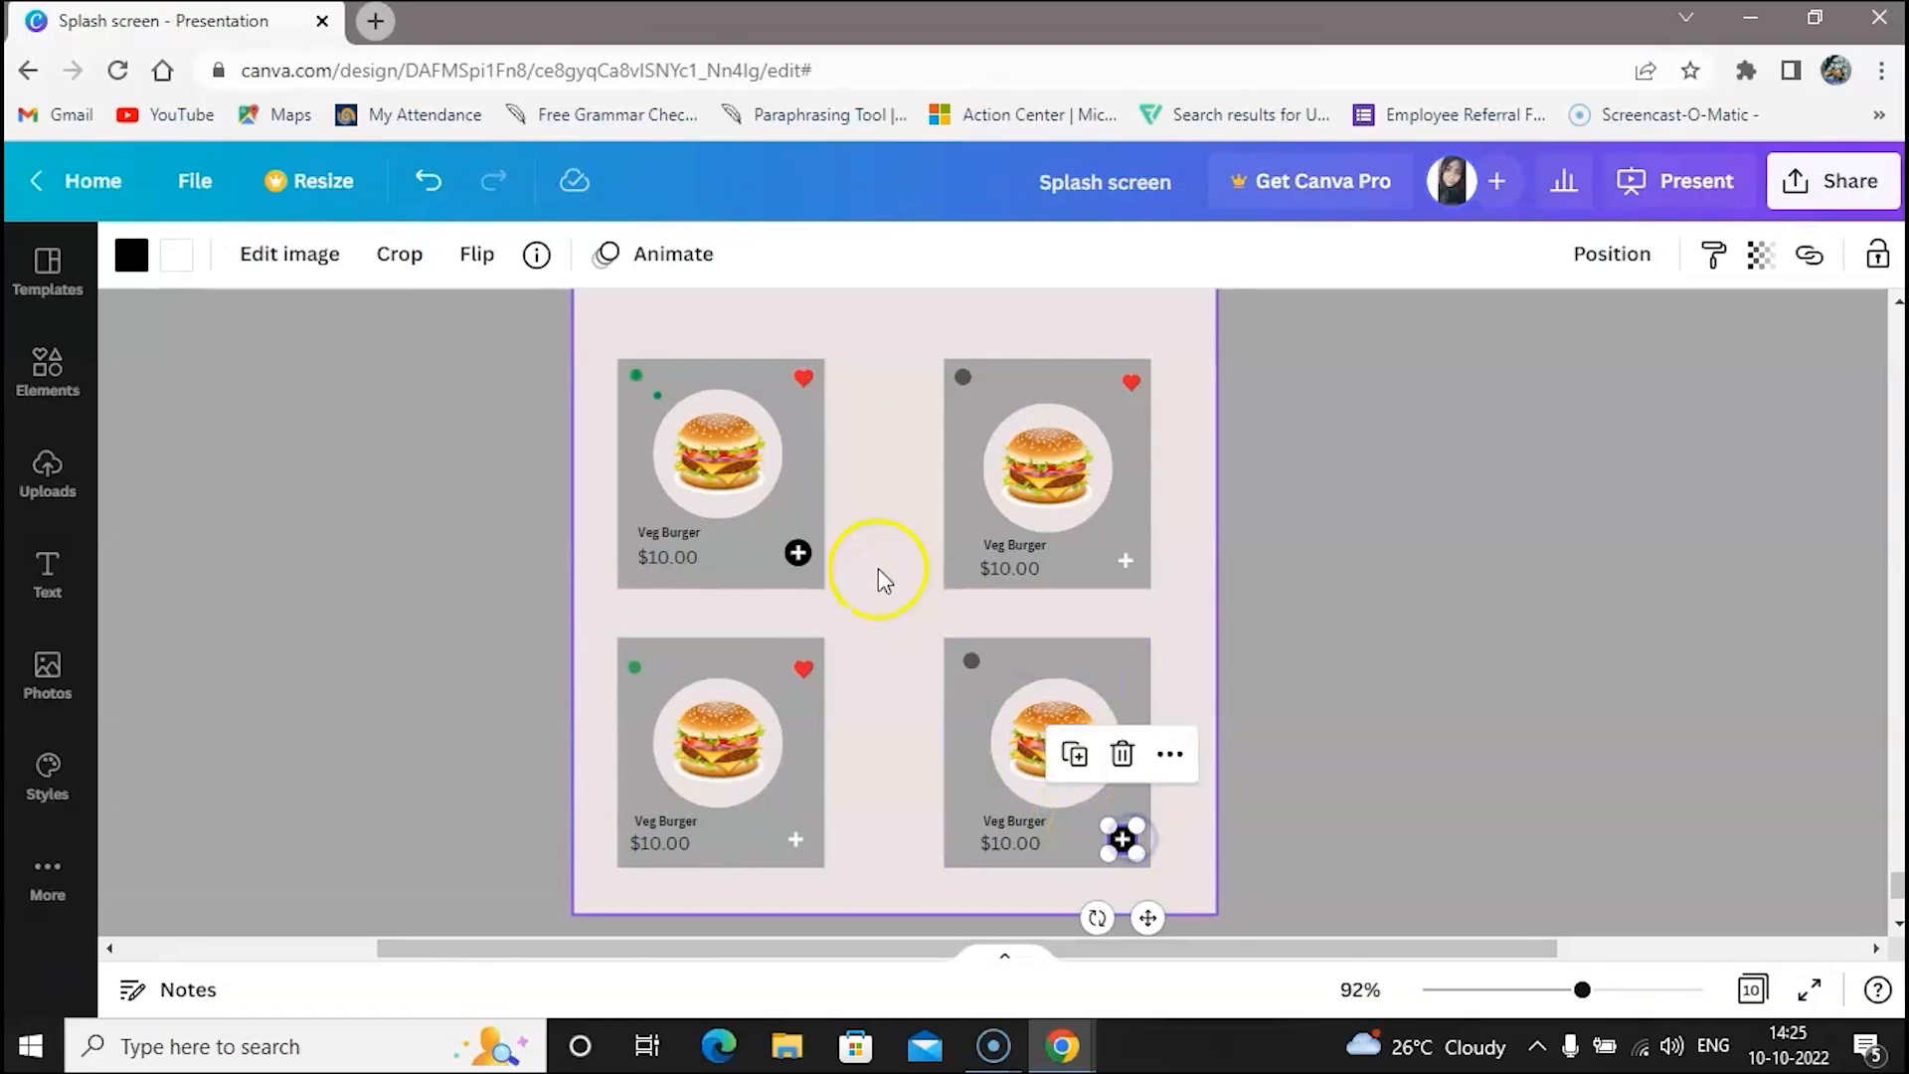
left_click(801, 555)
left_click(801, 554)
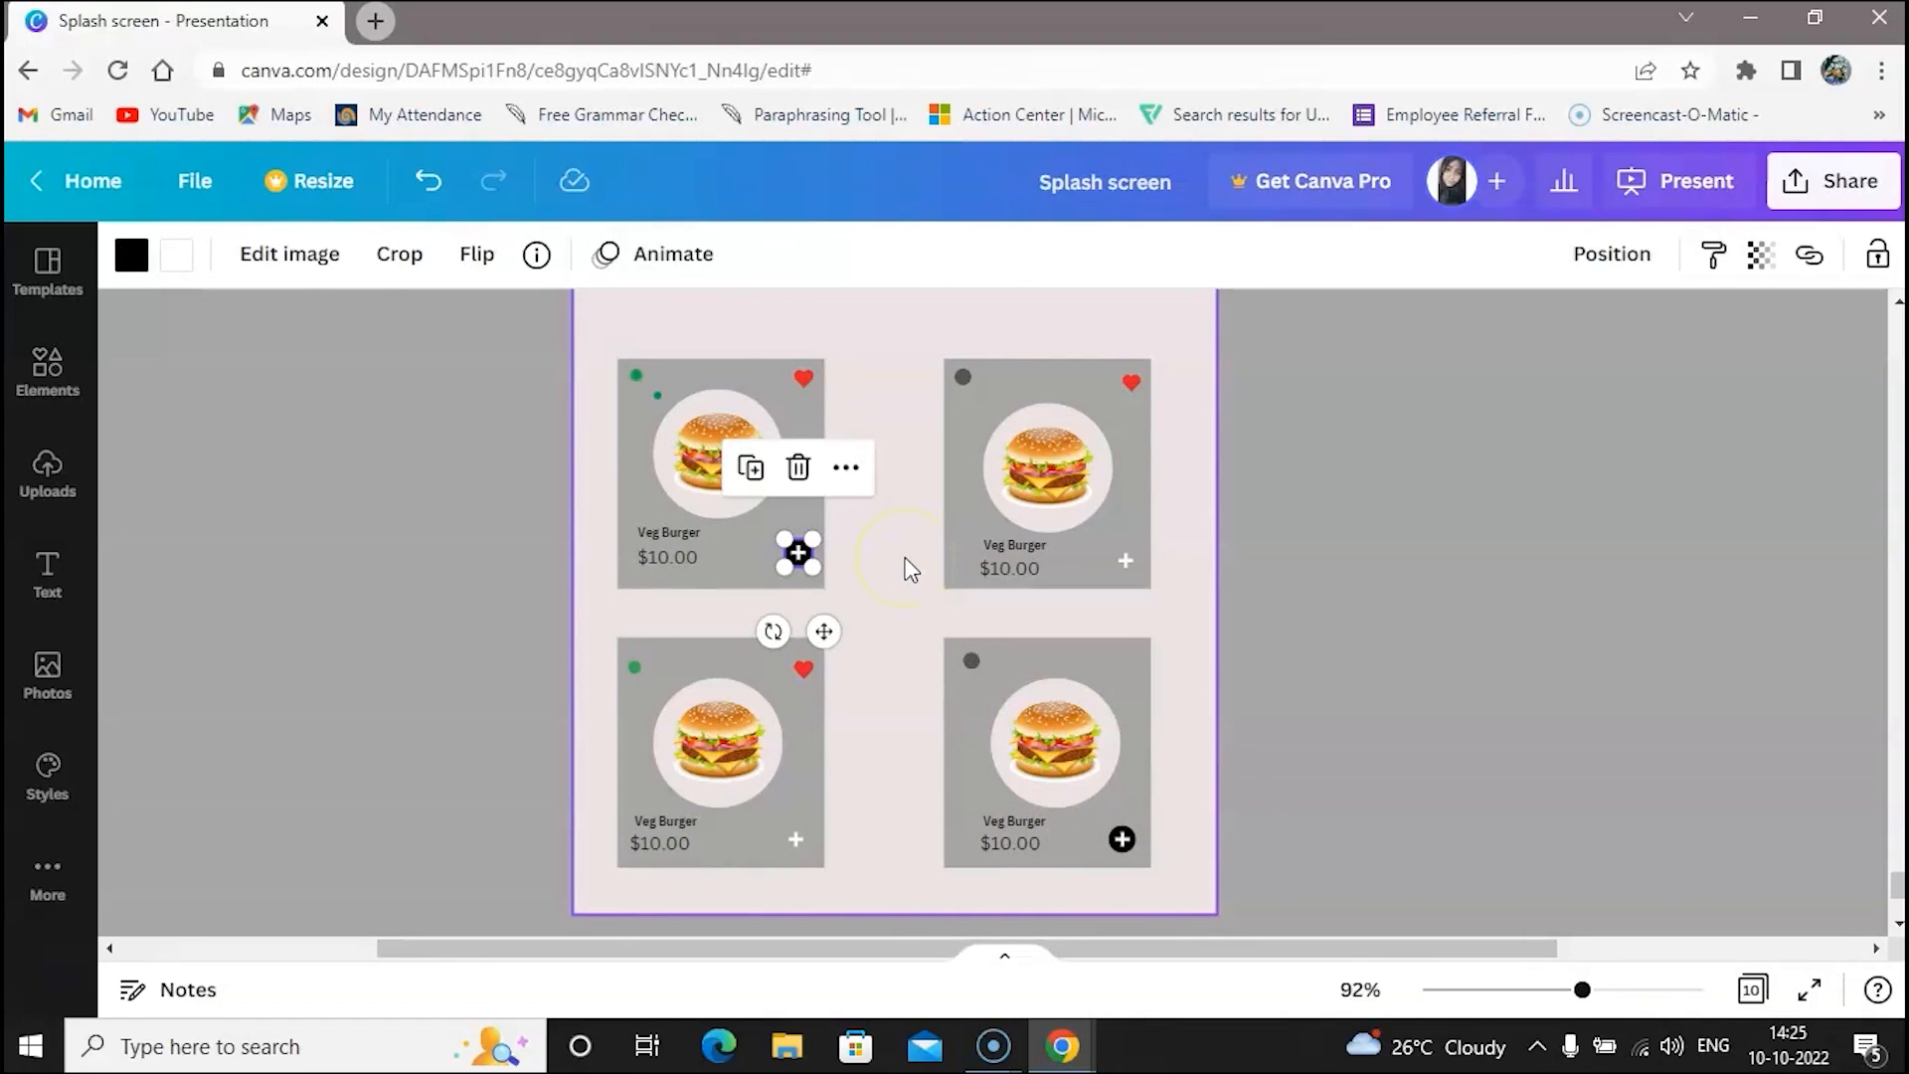
left_click(701, 641)
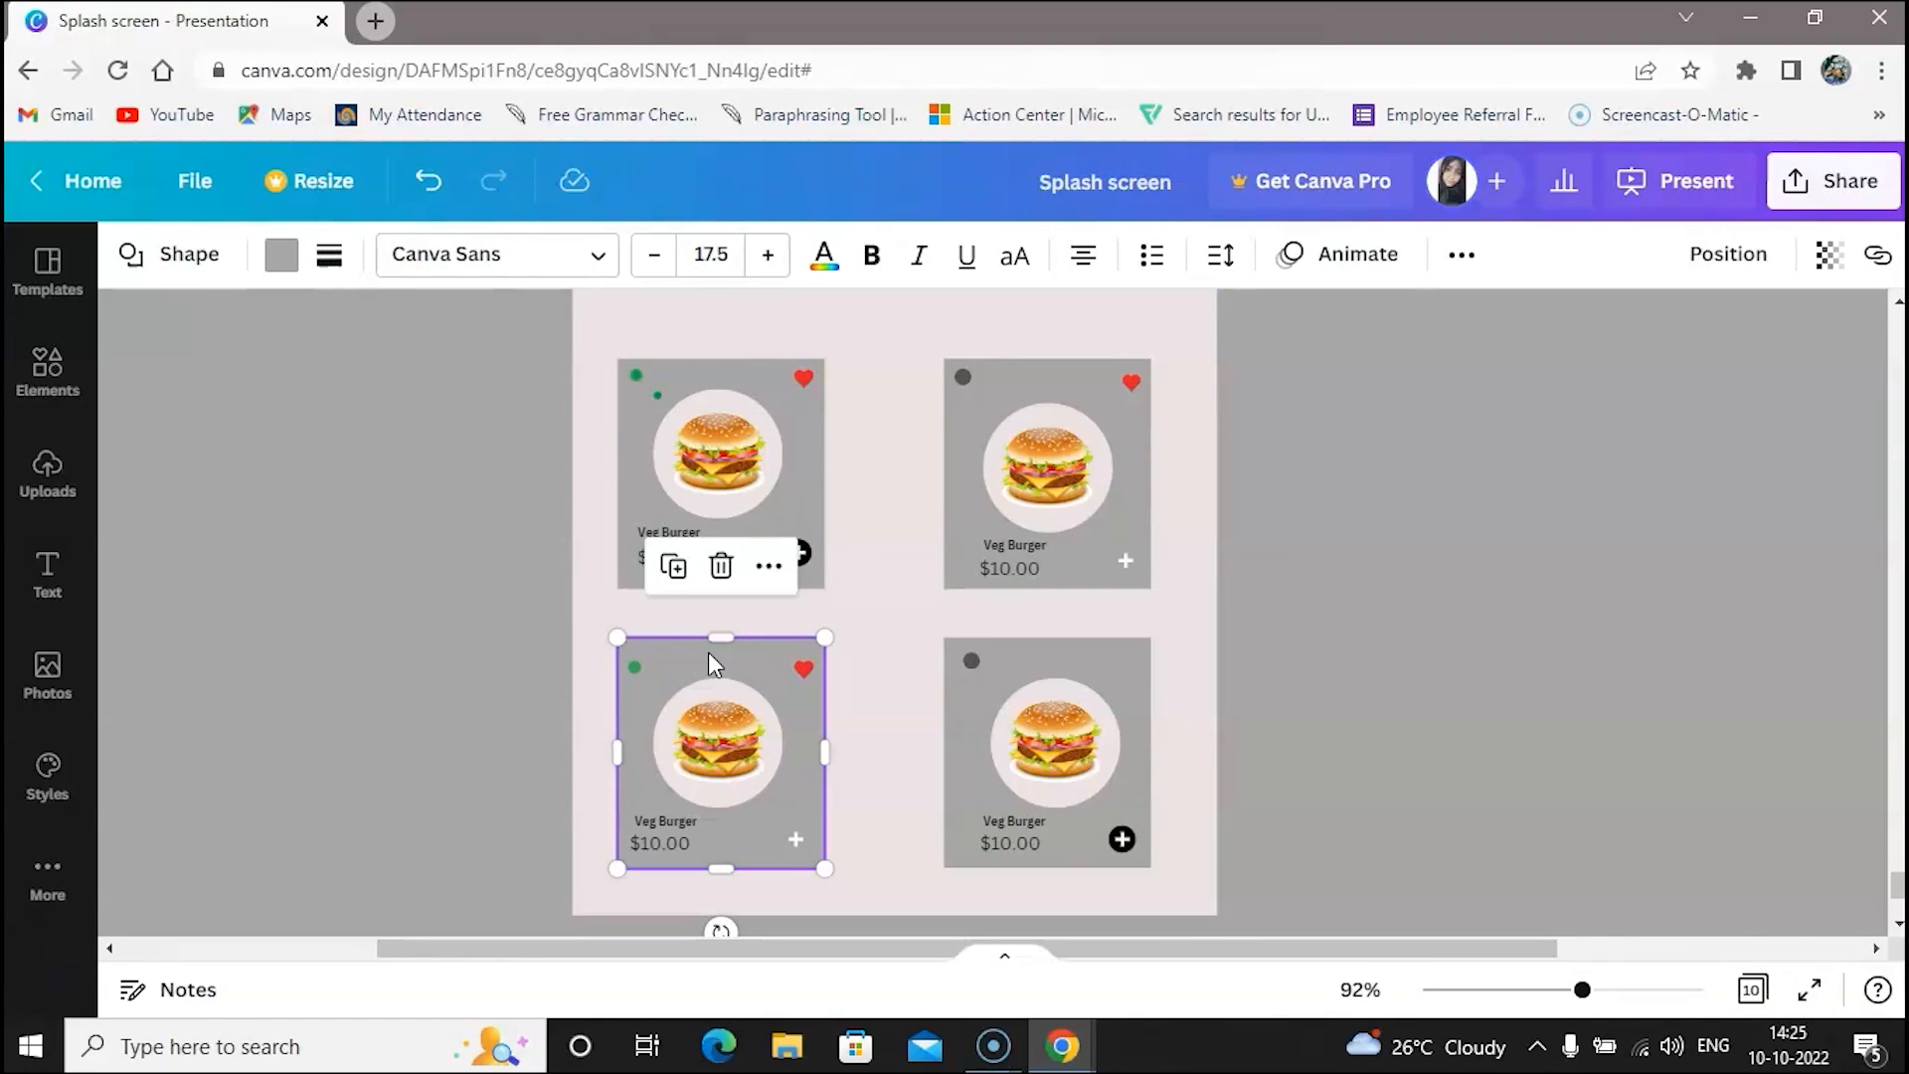
left_click(689, 716)
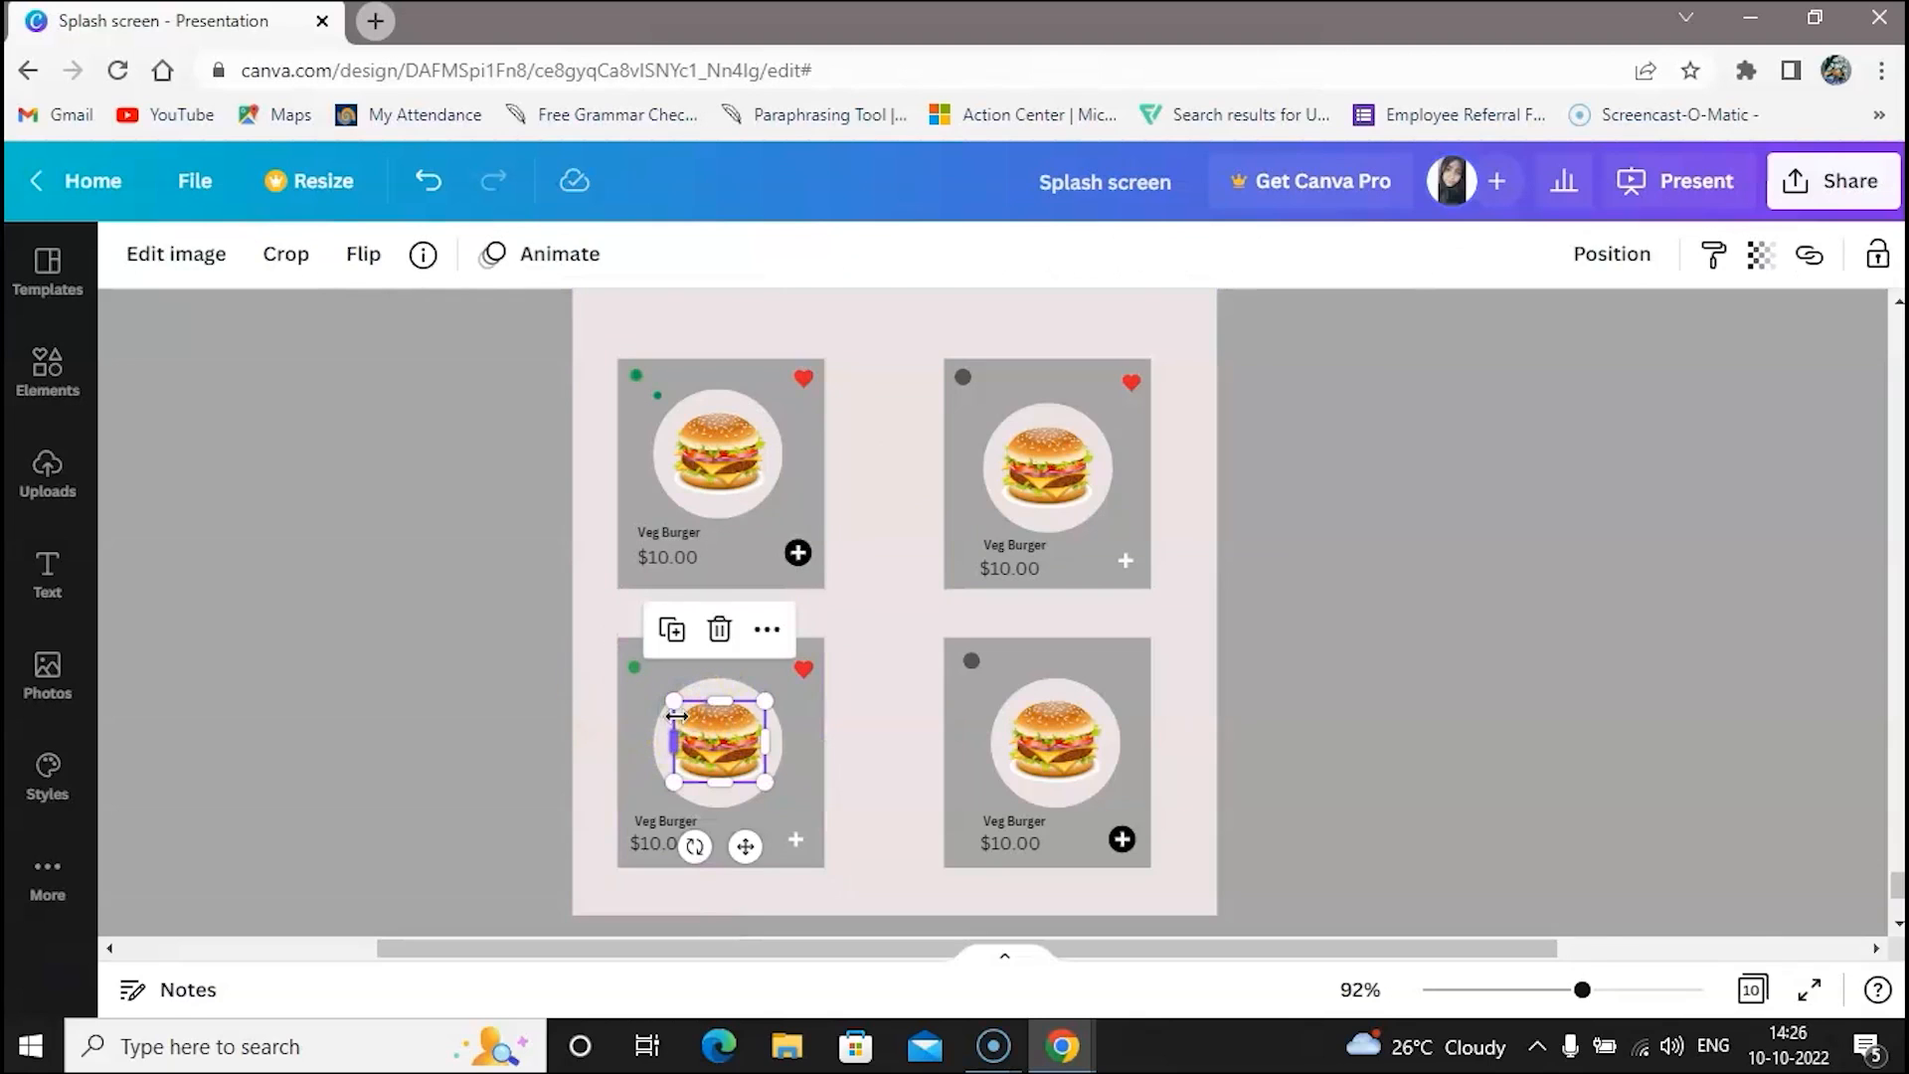
left_click(659, 717)
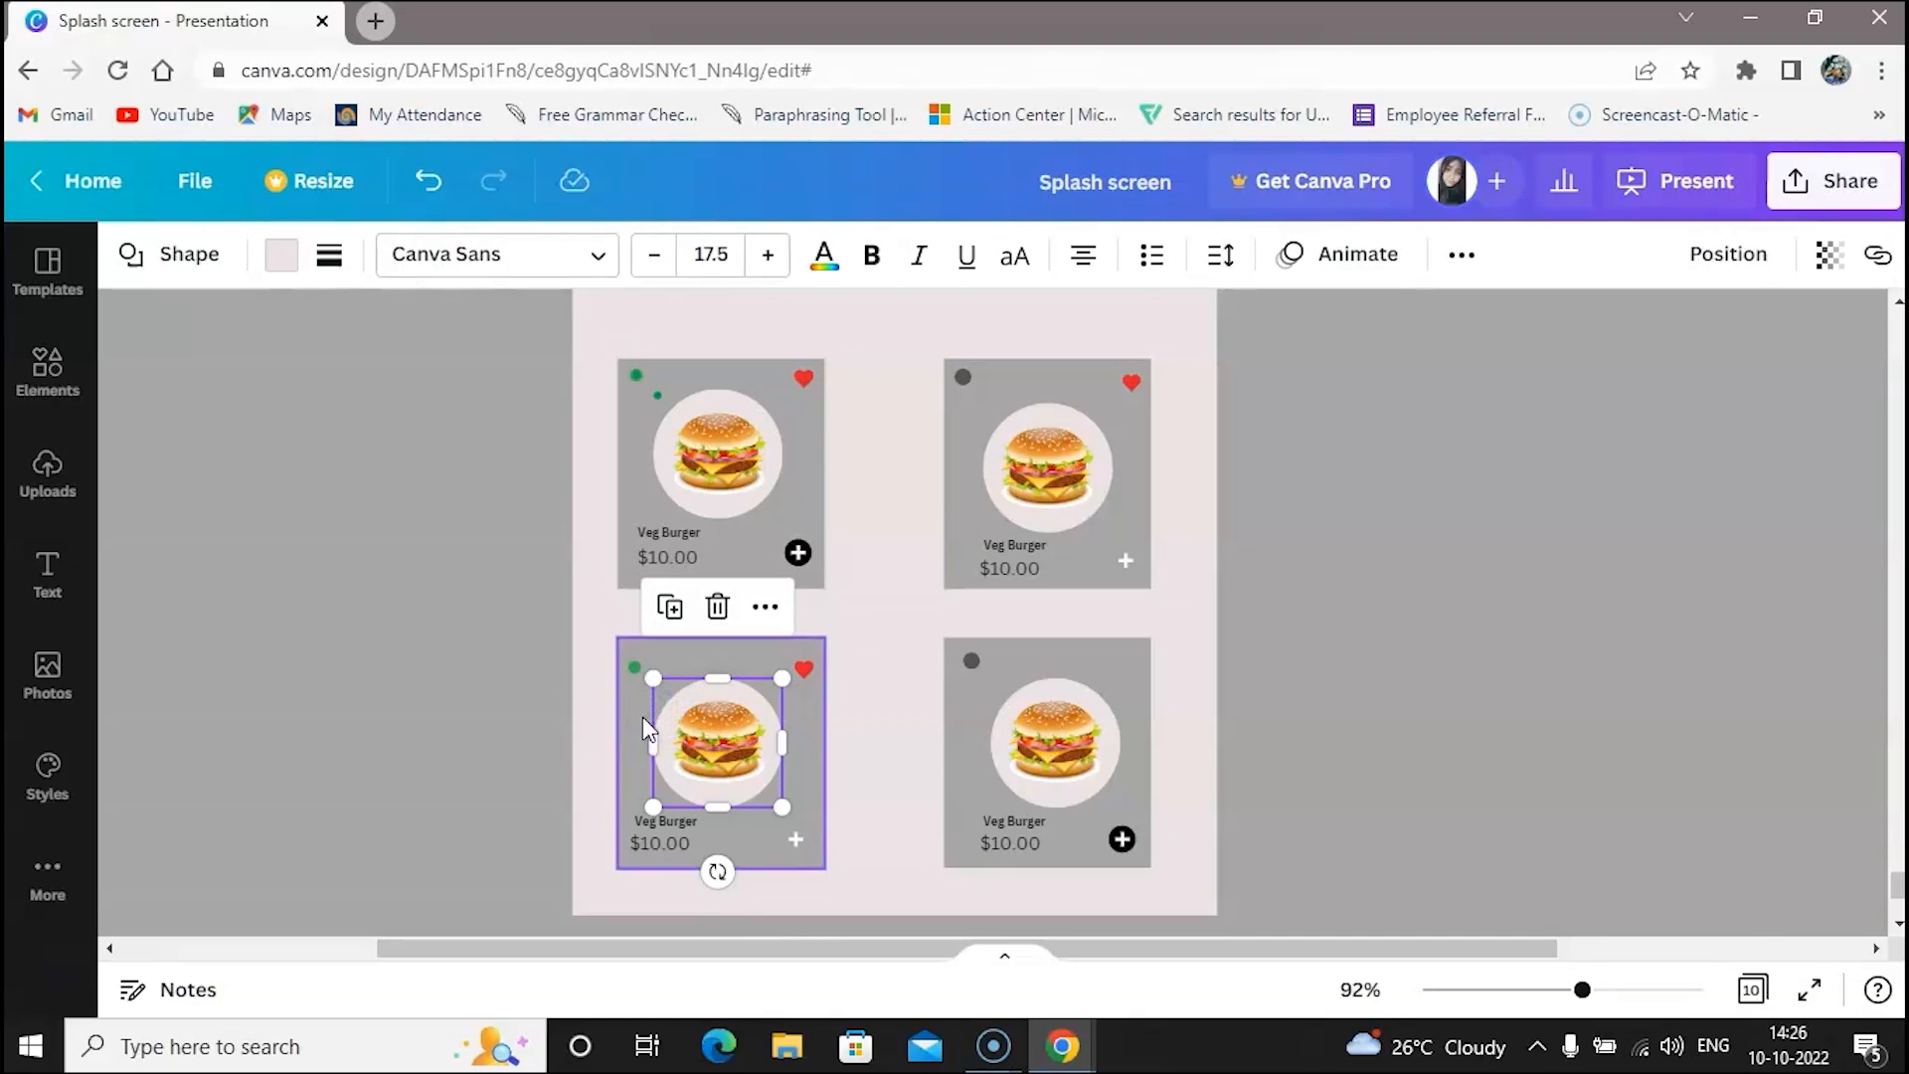
left_click(694, 718)
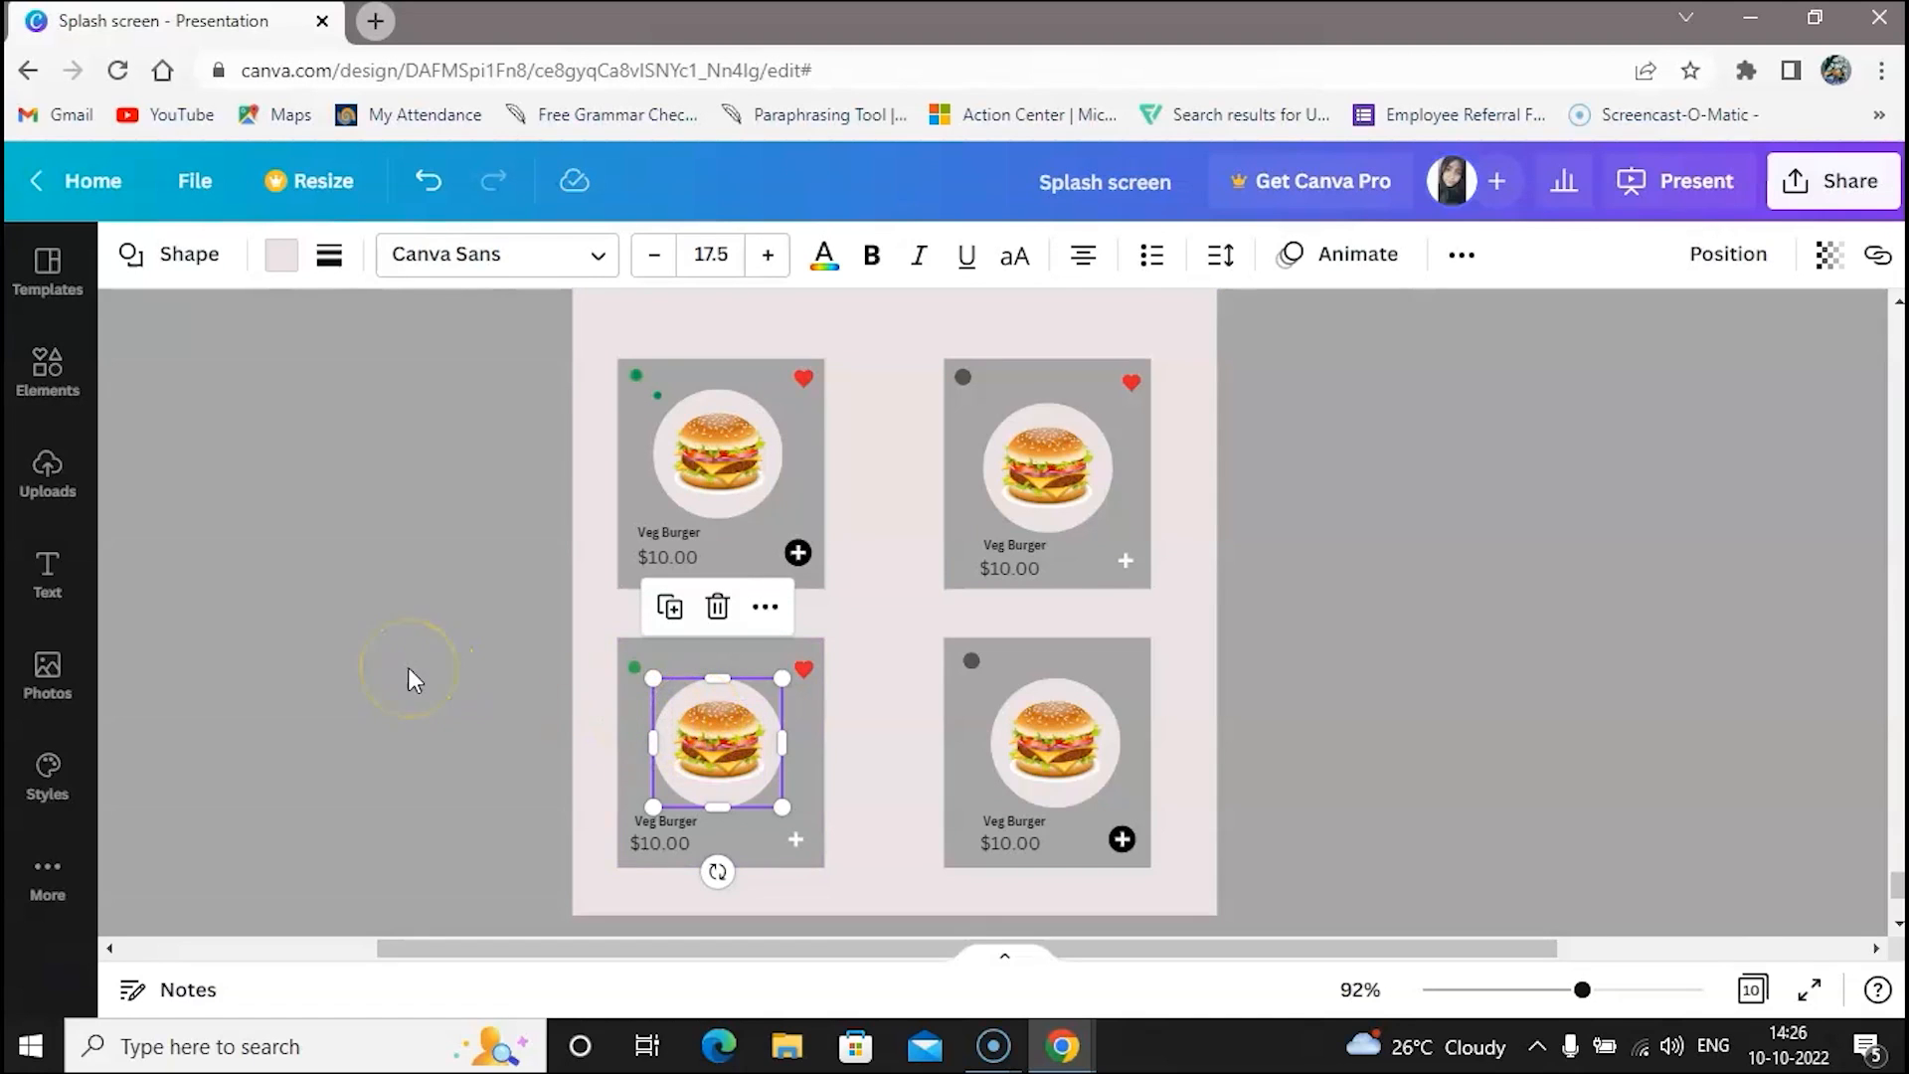
Add a rounded square, shrink it to a small pill shape and place it over the lower-left burger card's top edge
left_click(39, 373)
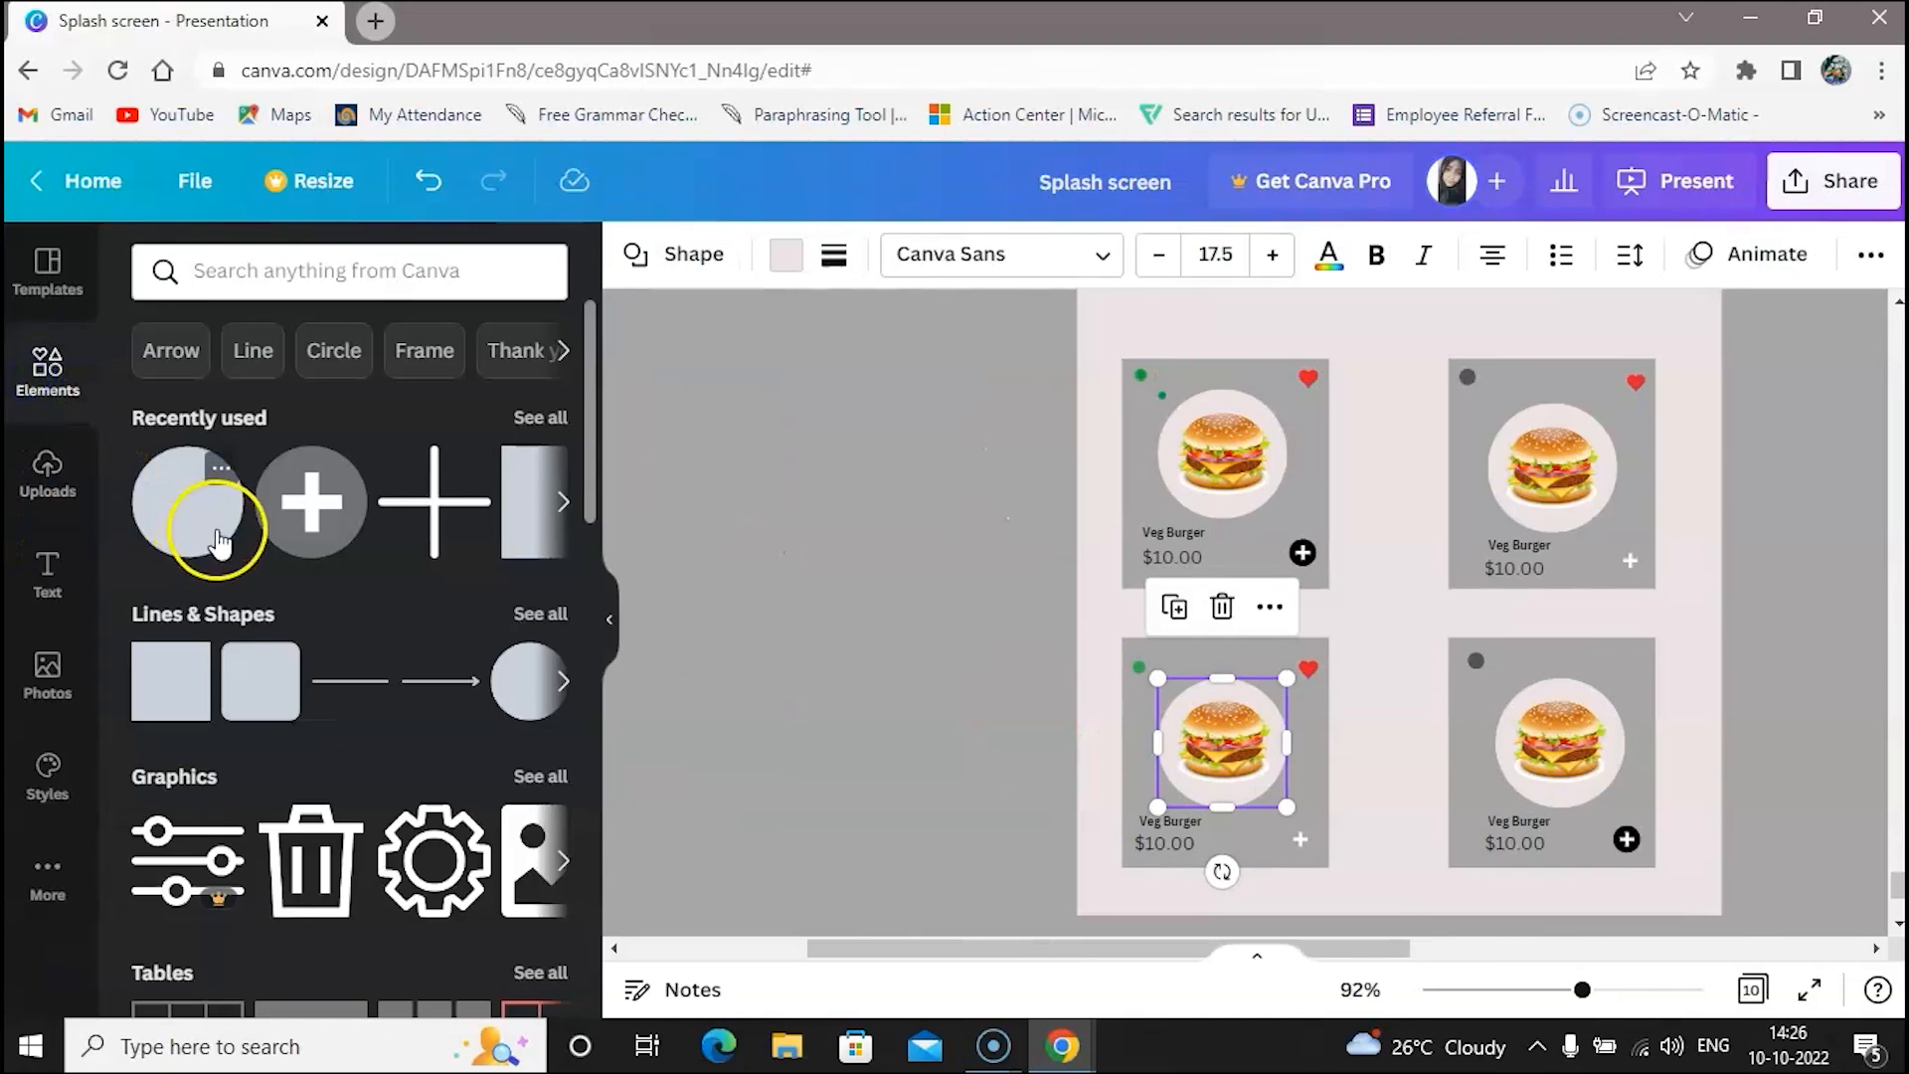
left_click(260, 681)
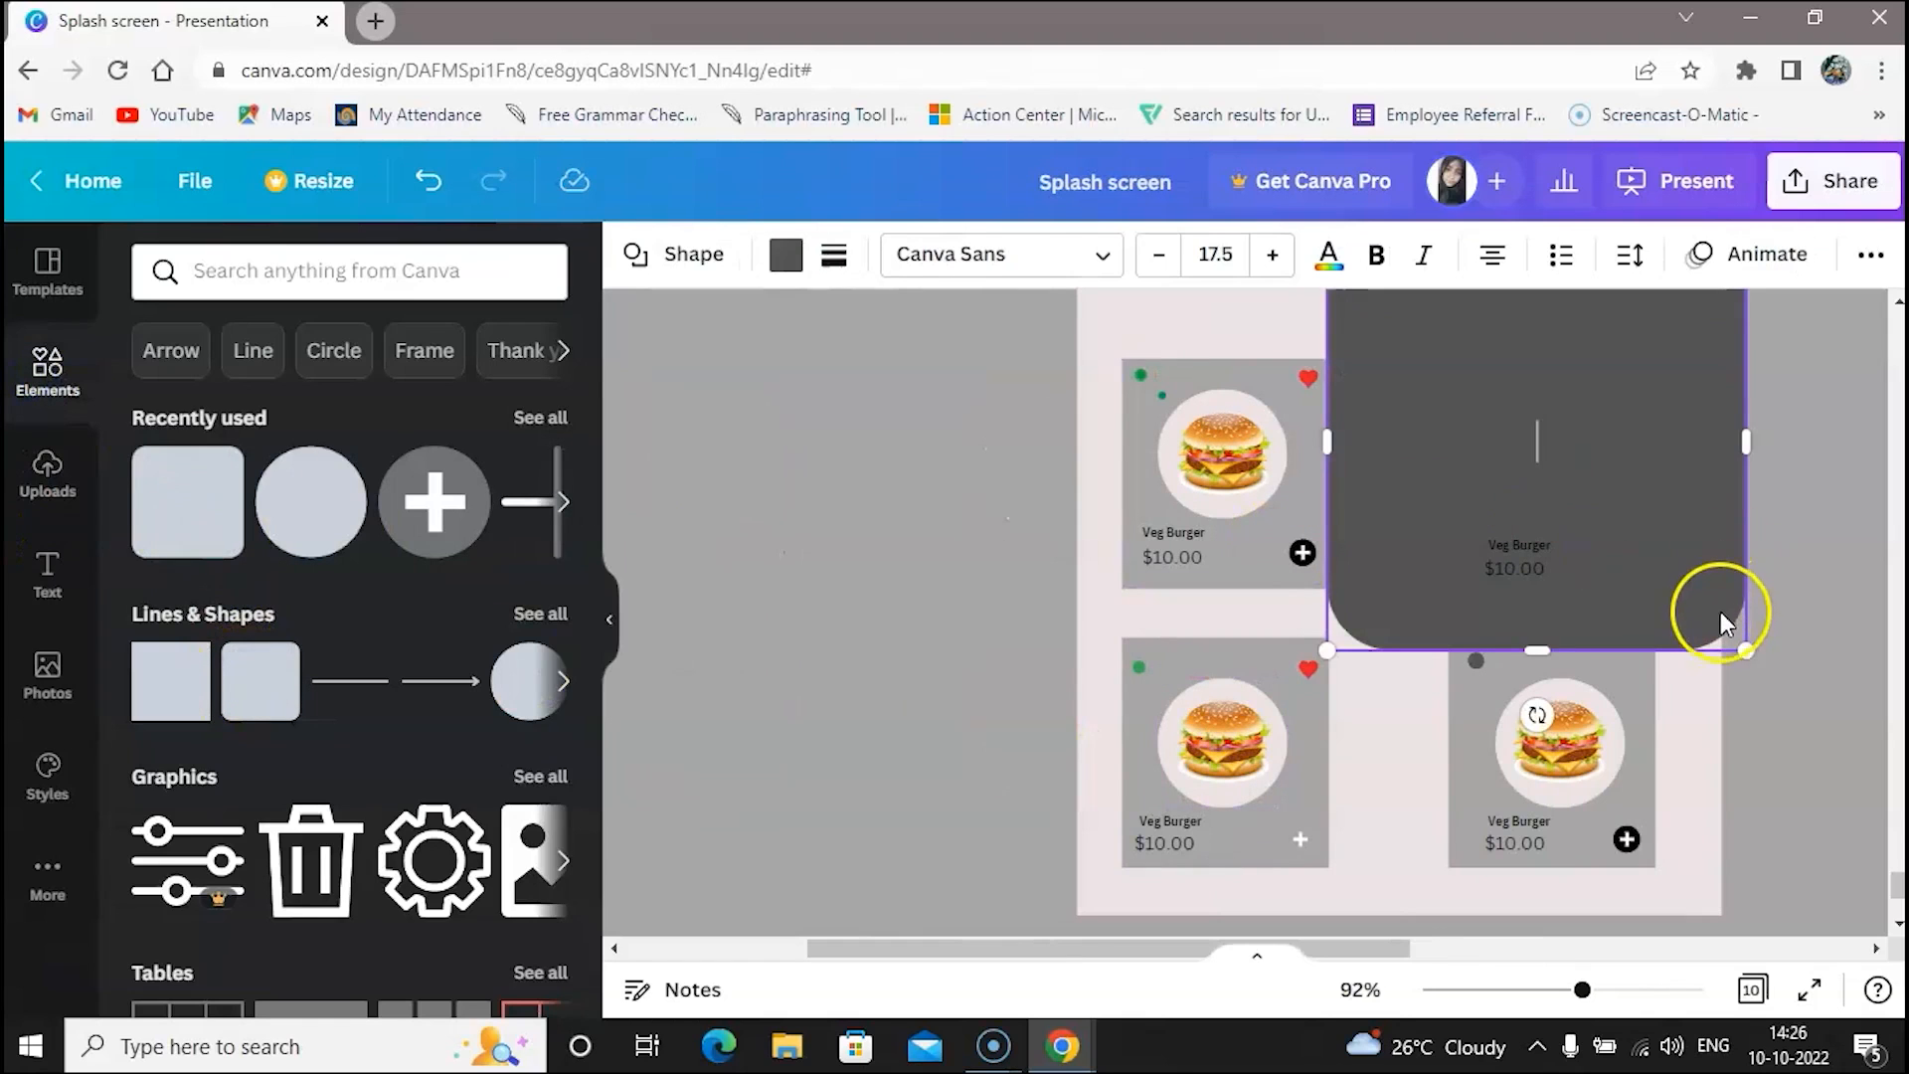
left_click_drag(1747, 650, 1631, 405)
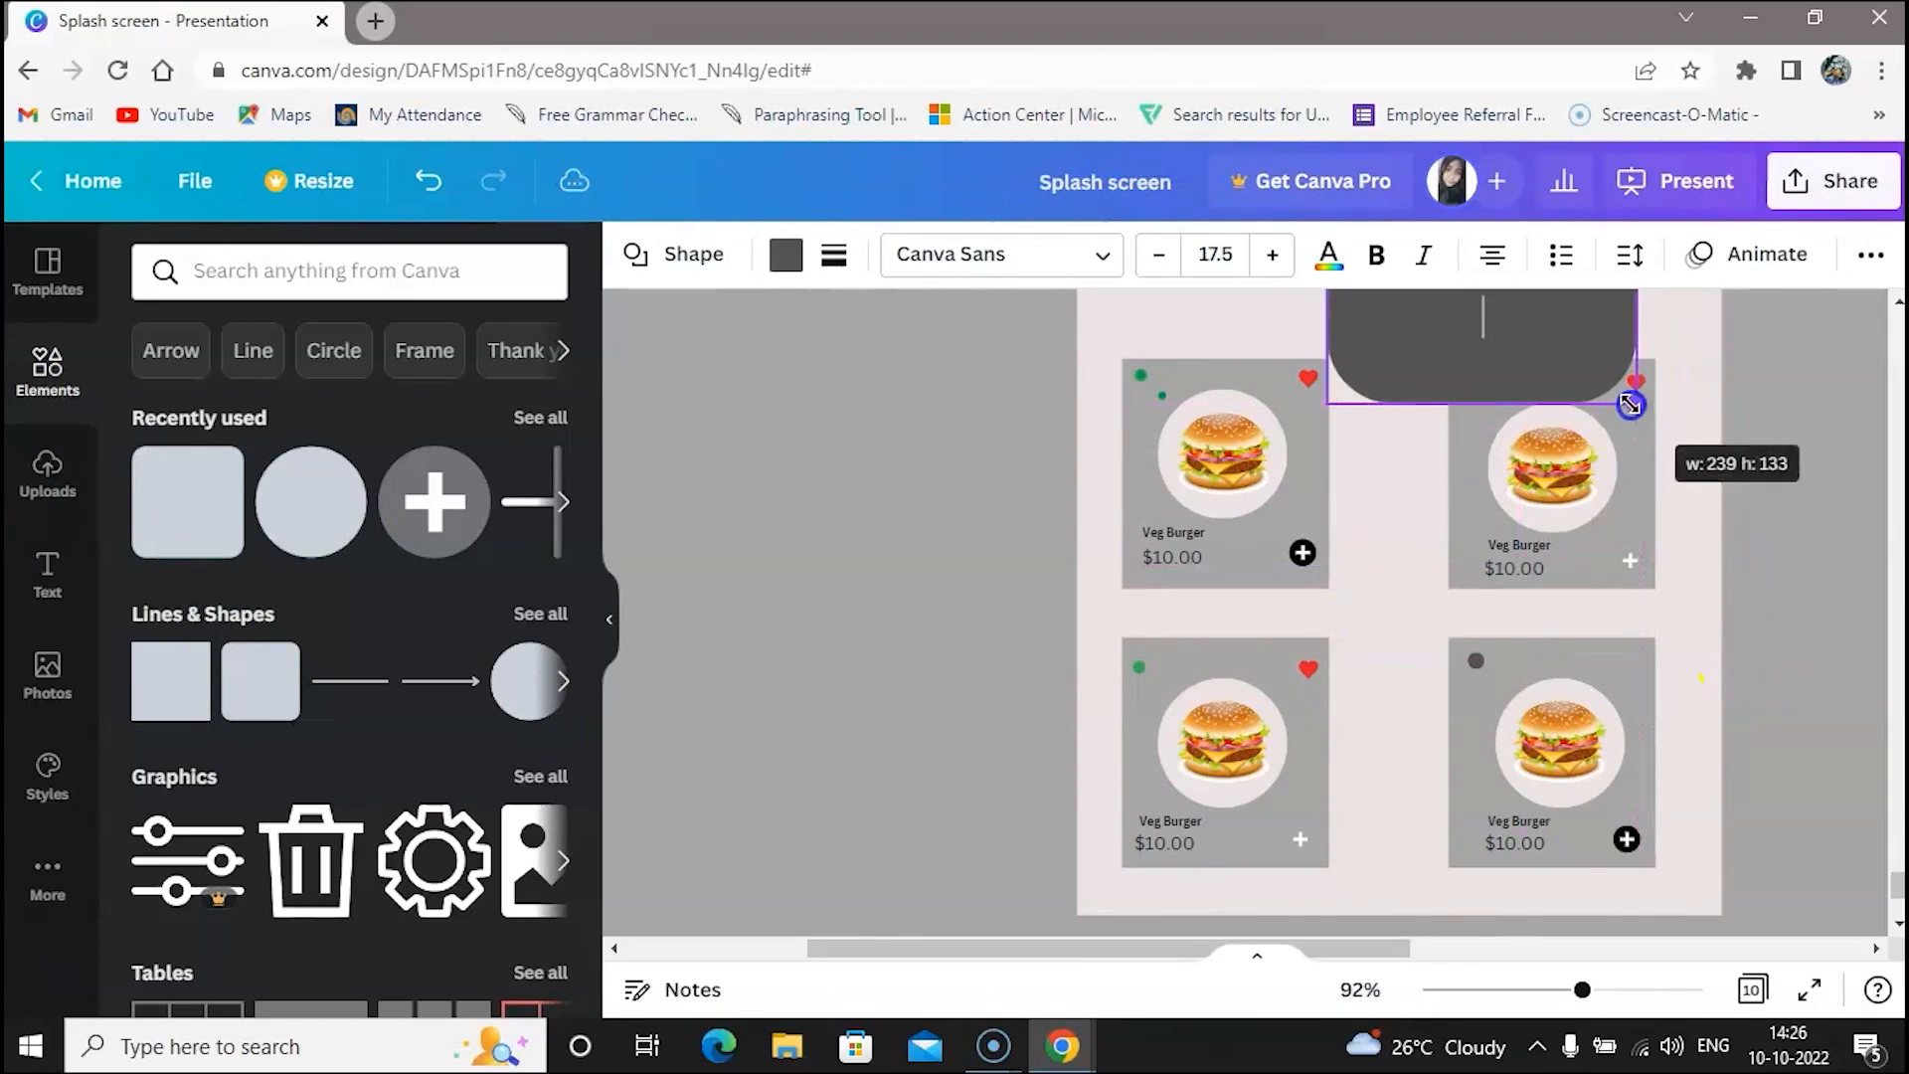
left_click_drag(1547, 349, 1215, 621)
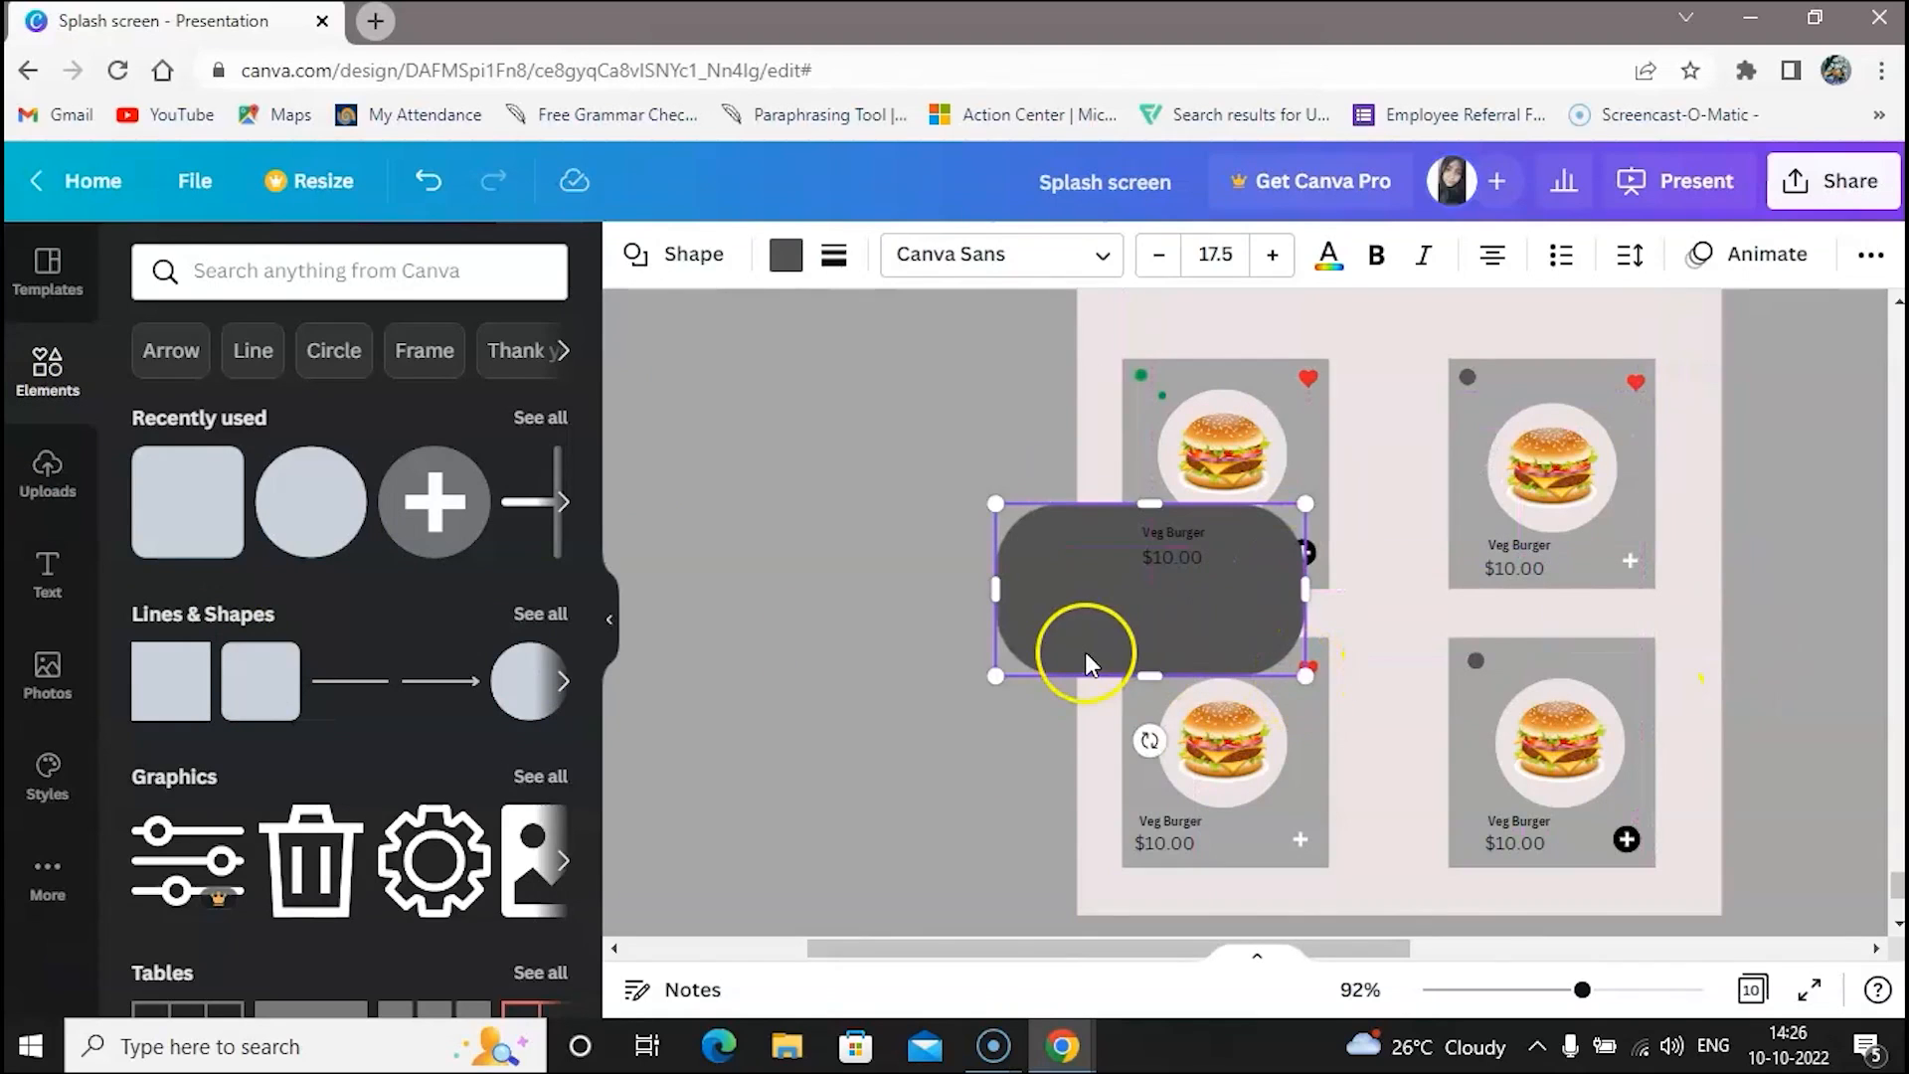
left_click(804, 714)
left_click(1265, 651)
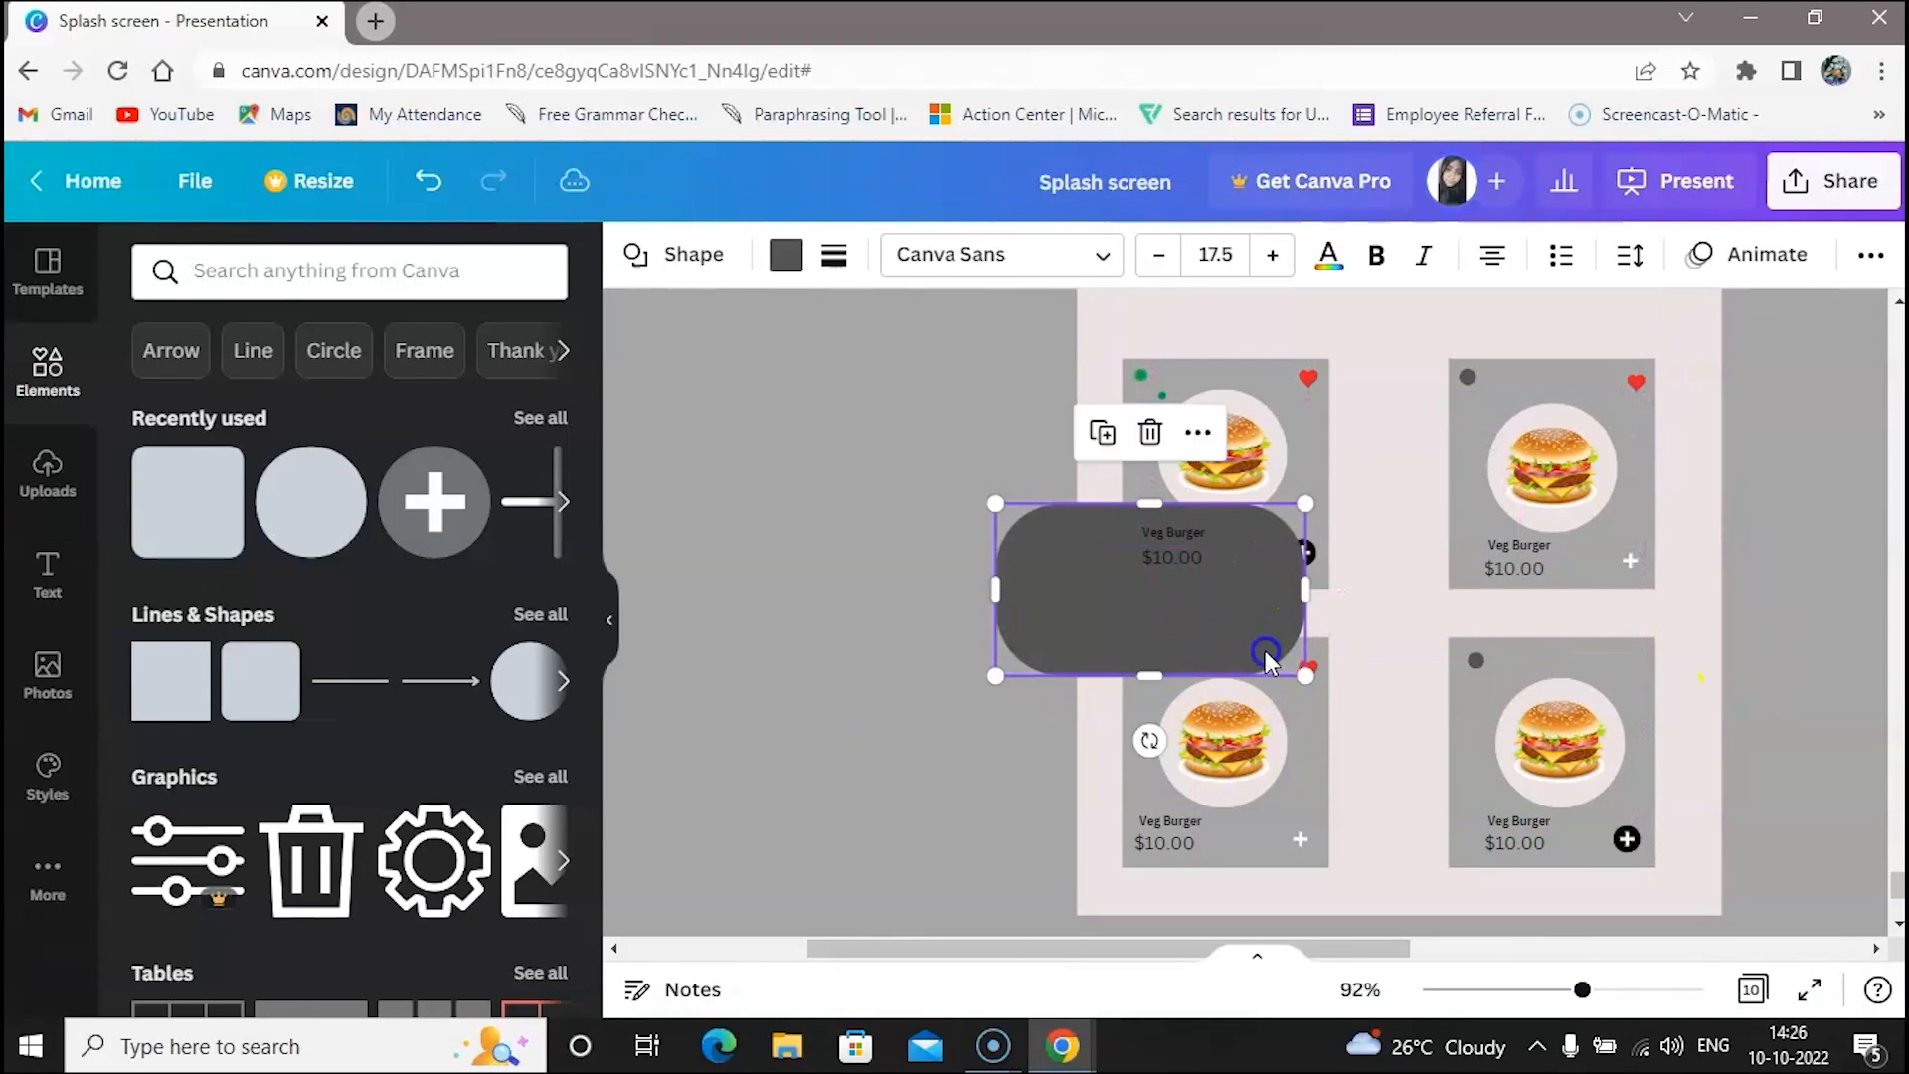
left_click_drag(1306, 672, 1243, 635)
Fill the pill-shaped badge with red and label it "10% OFF"
left_click(784, 256)
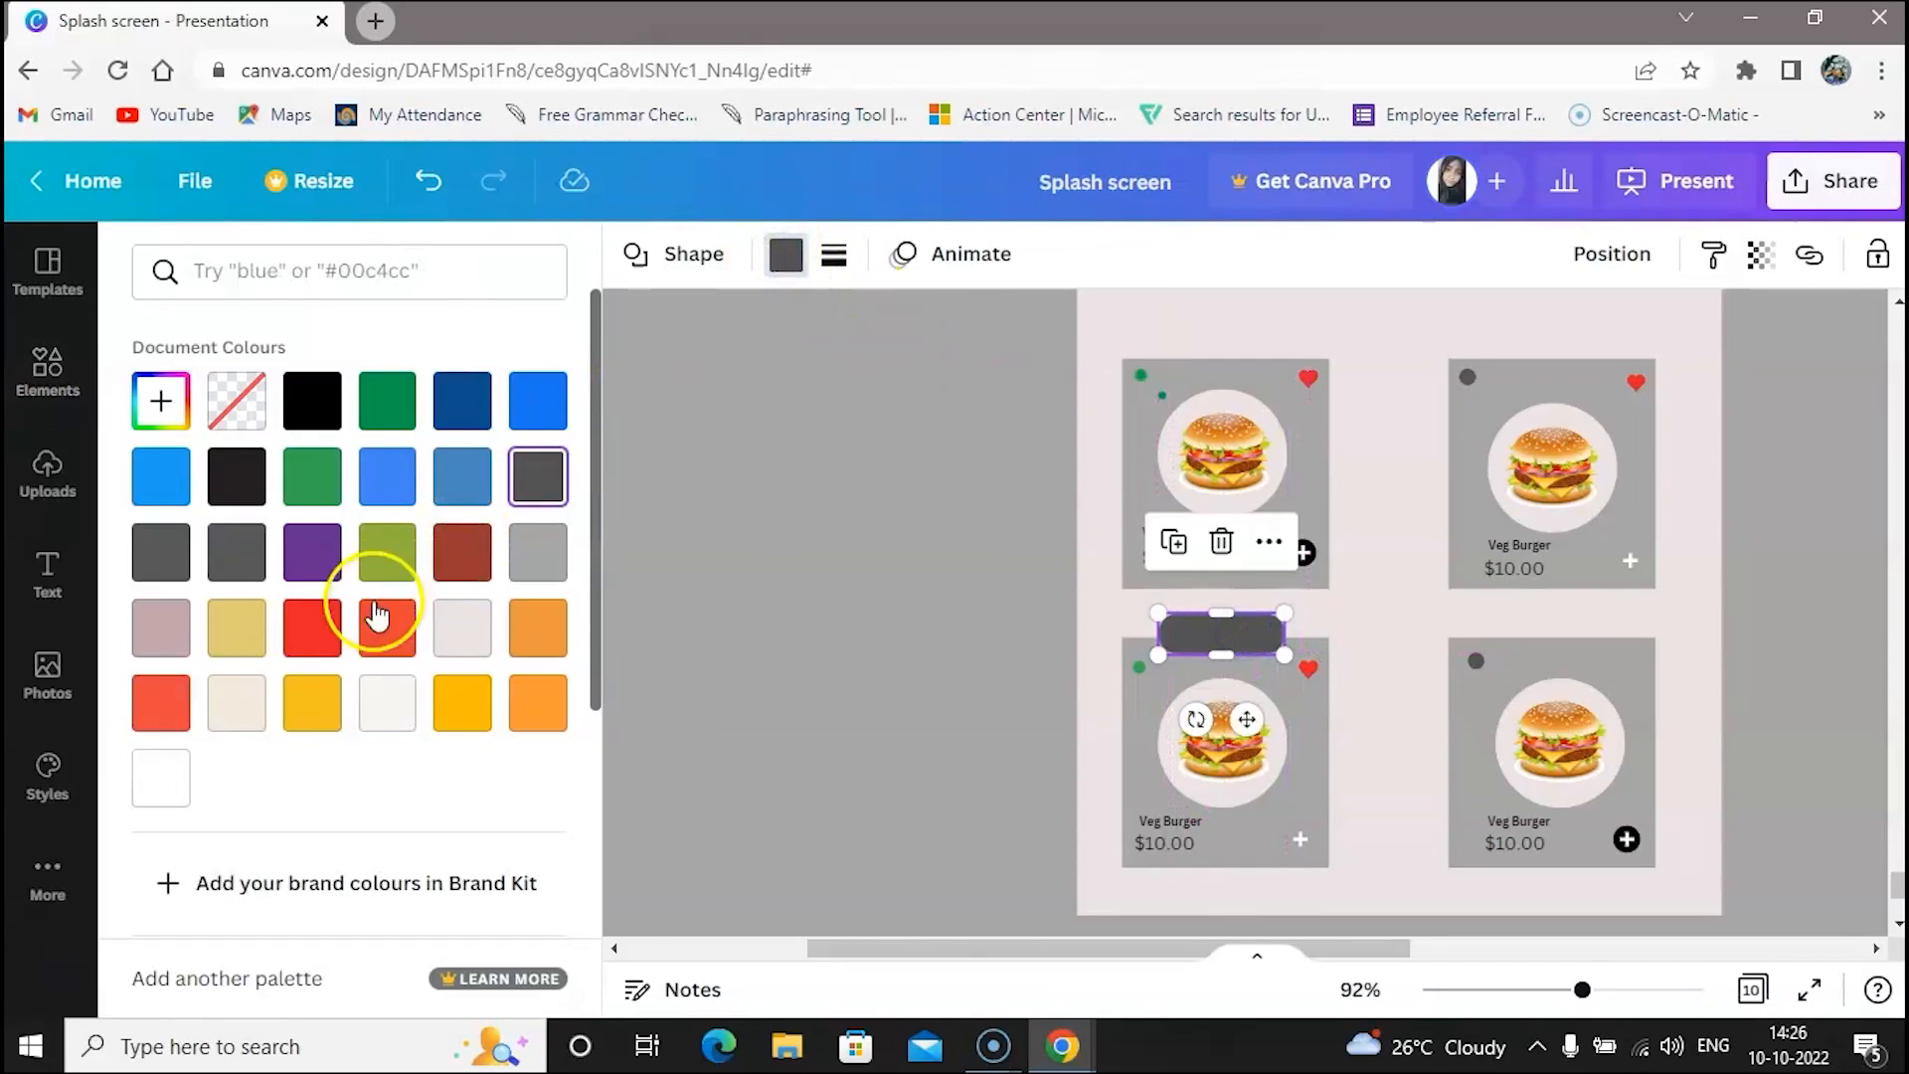
left_click(307, 635)
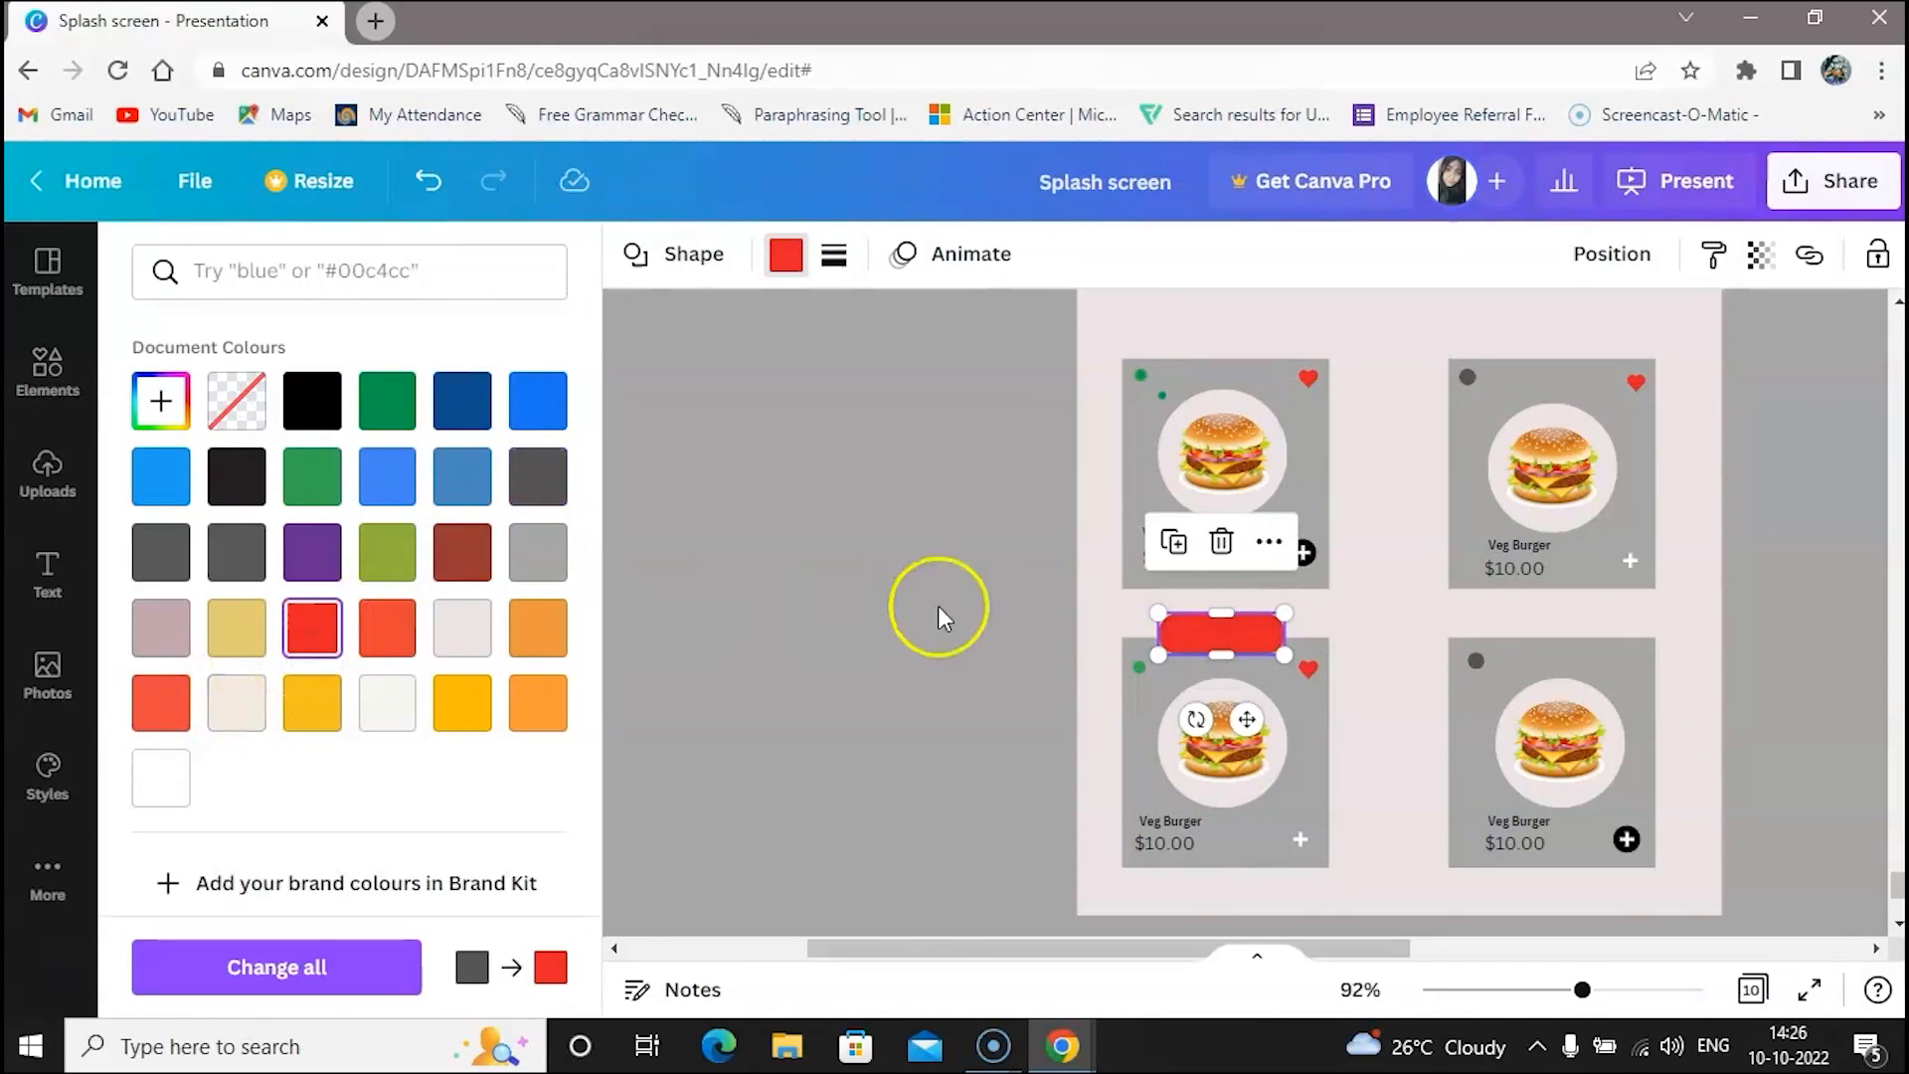
double_click(1223, 635)
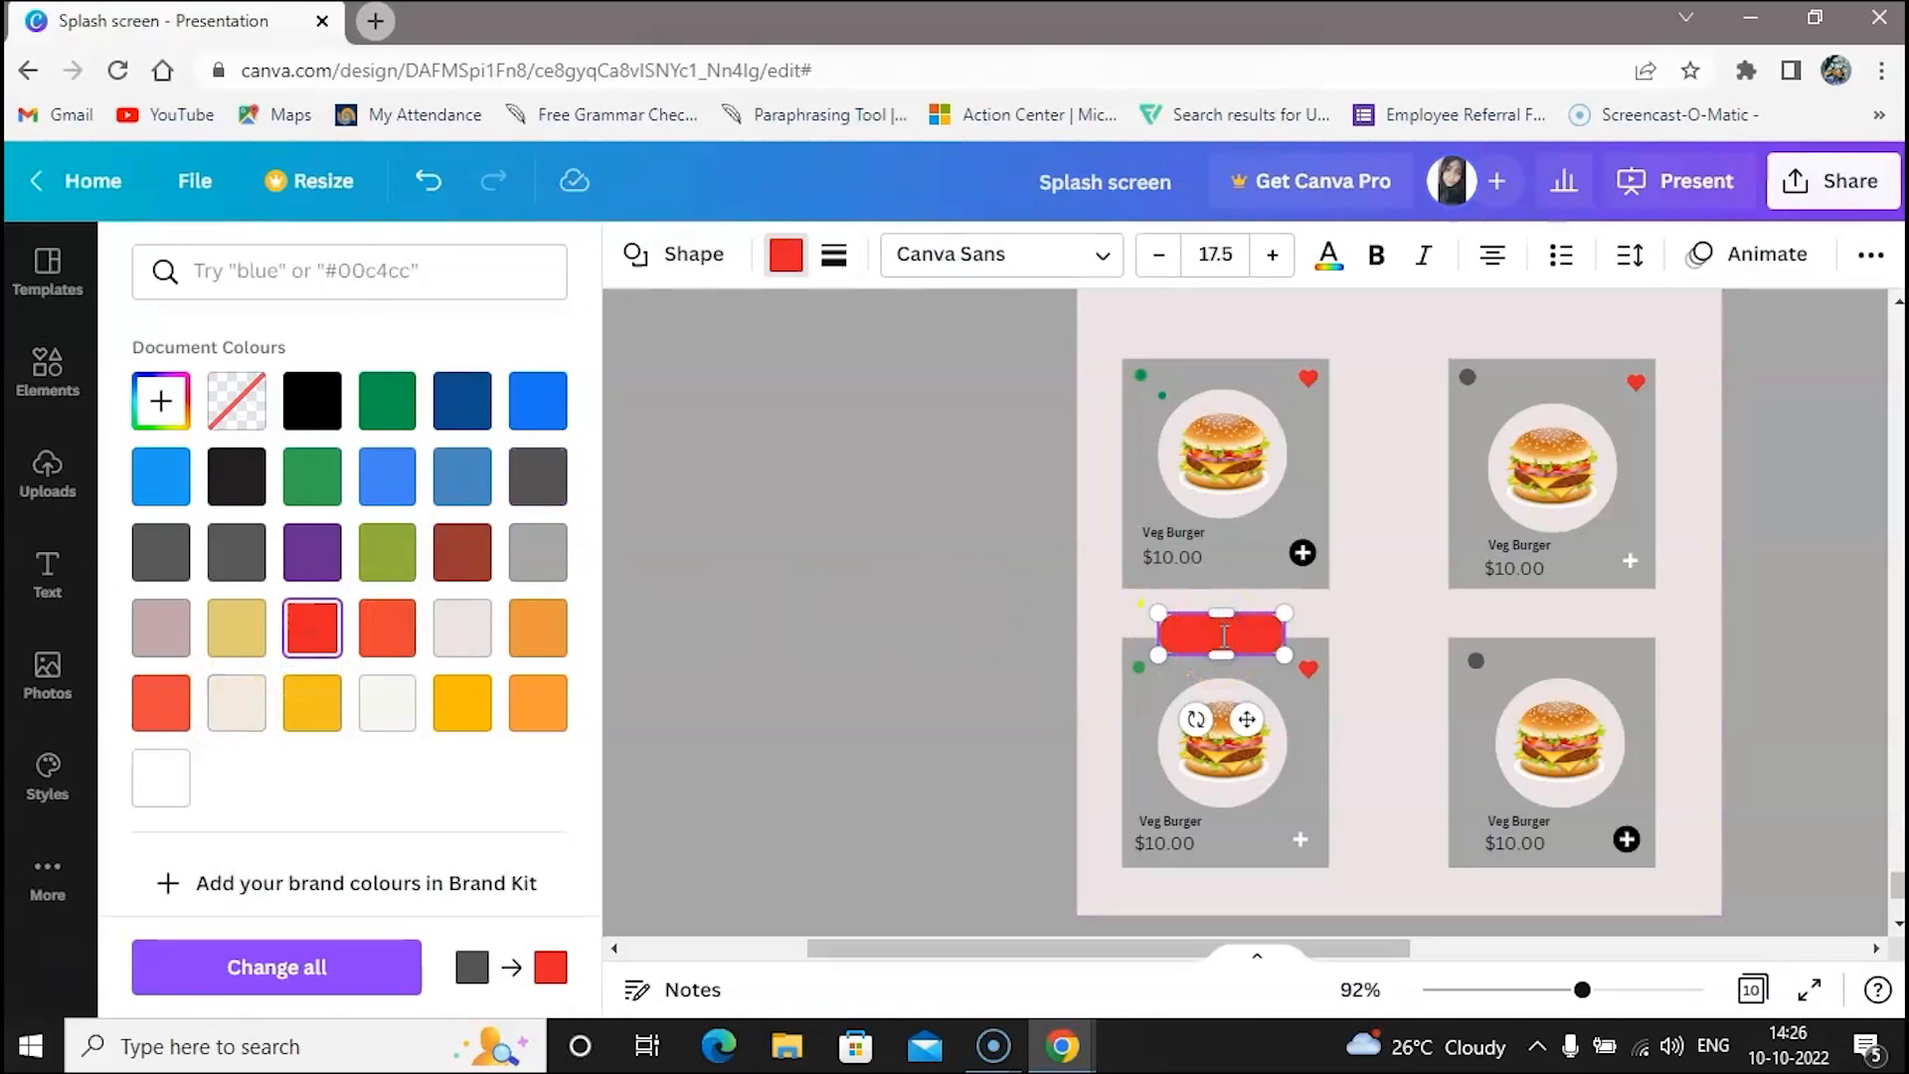
type("1")
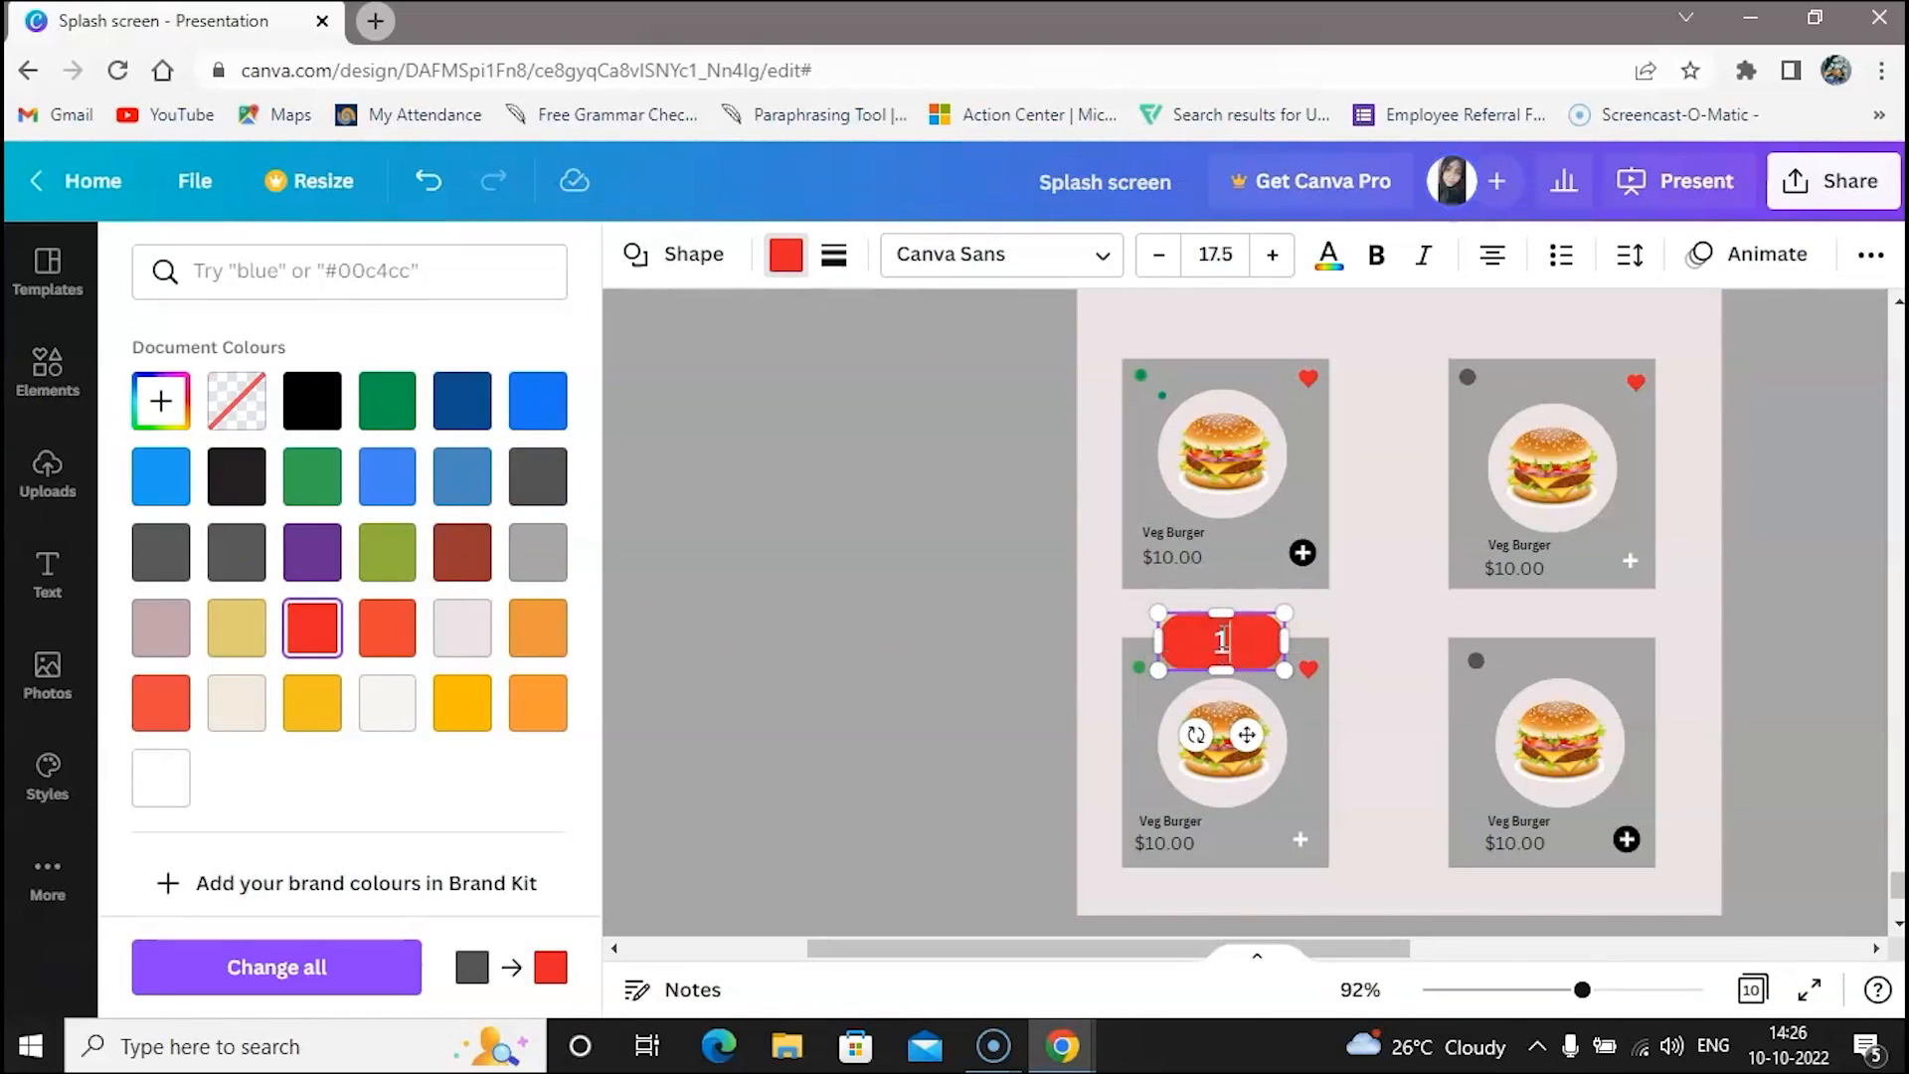
type("0% OFF")
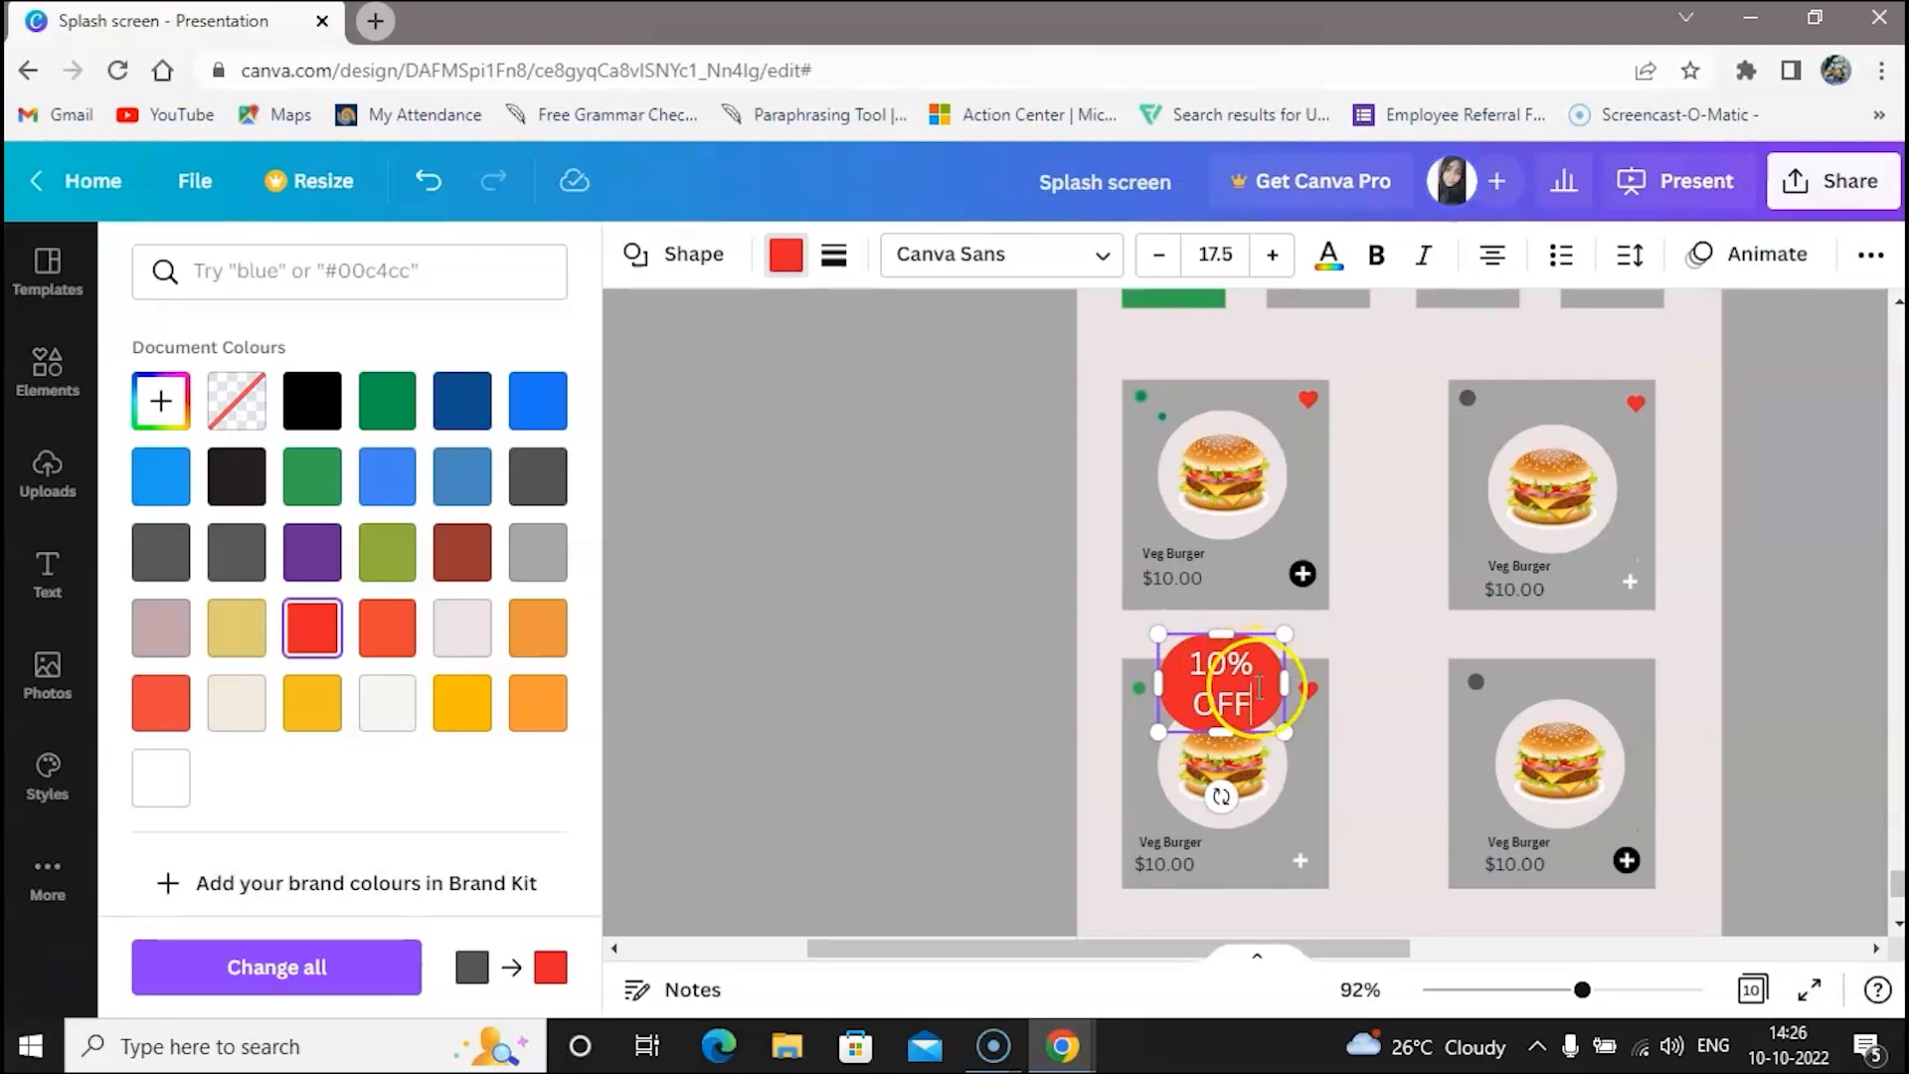
Reduce the badge text's font size to 10.5 so the label fits on one line
left_click(1158, 256)
left_click(1158, 256)
left_click(1158, 256)
left_click(1159, 256)
left_click(1156, 261)
left_click(1157, 260)
left_click(1156, 261)
left_click(1157, 260)
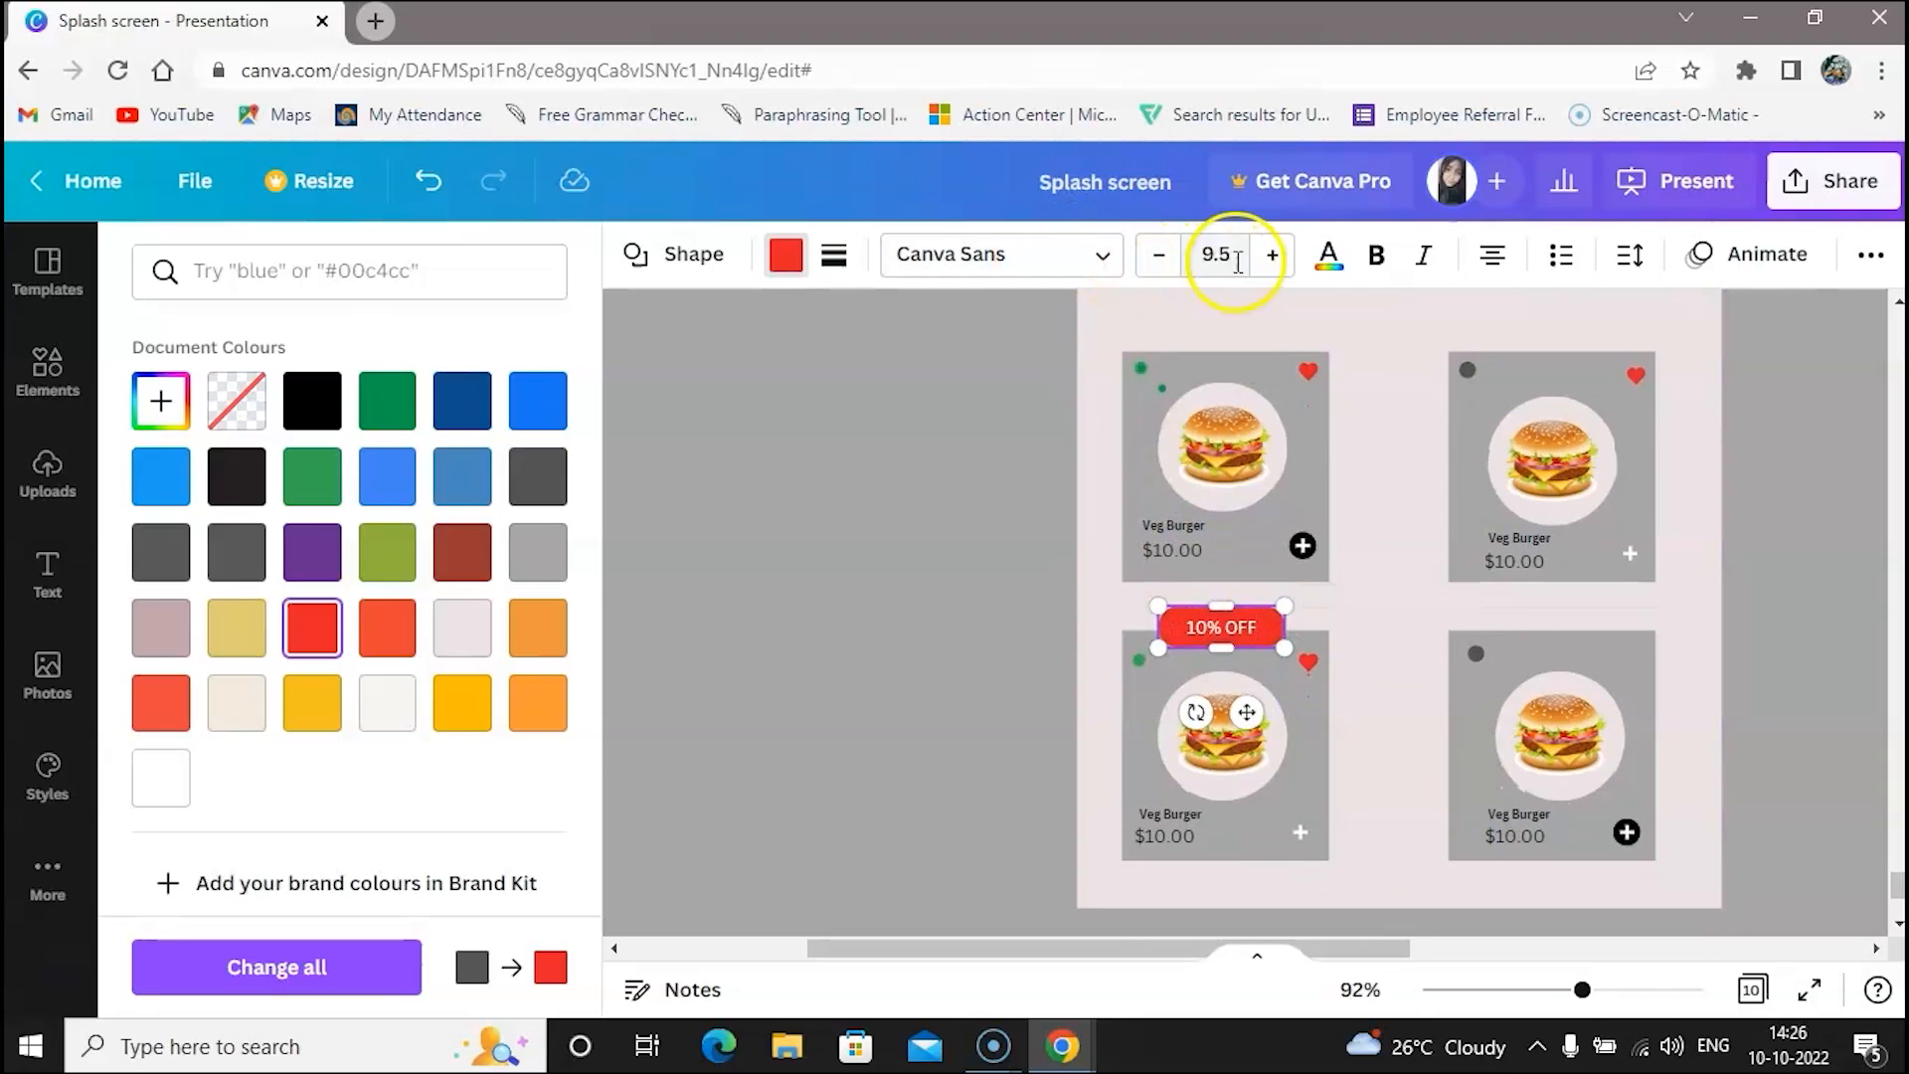
left_click(1272, 256)
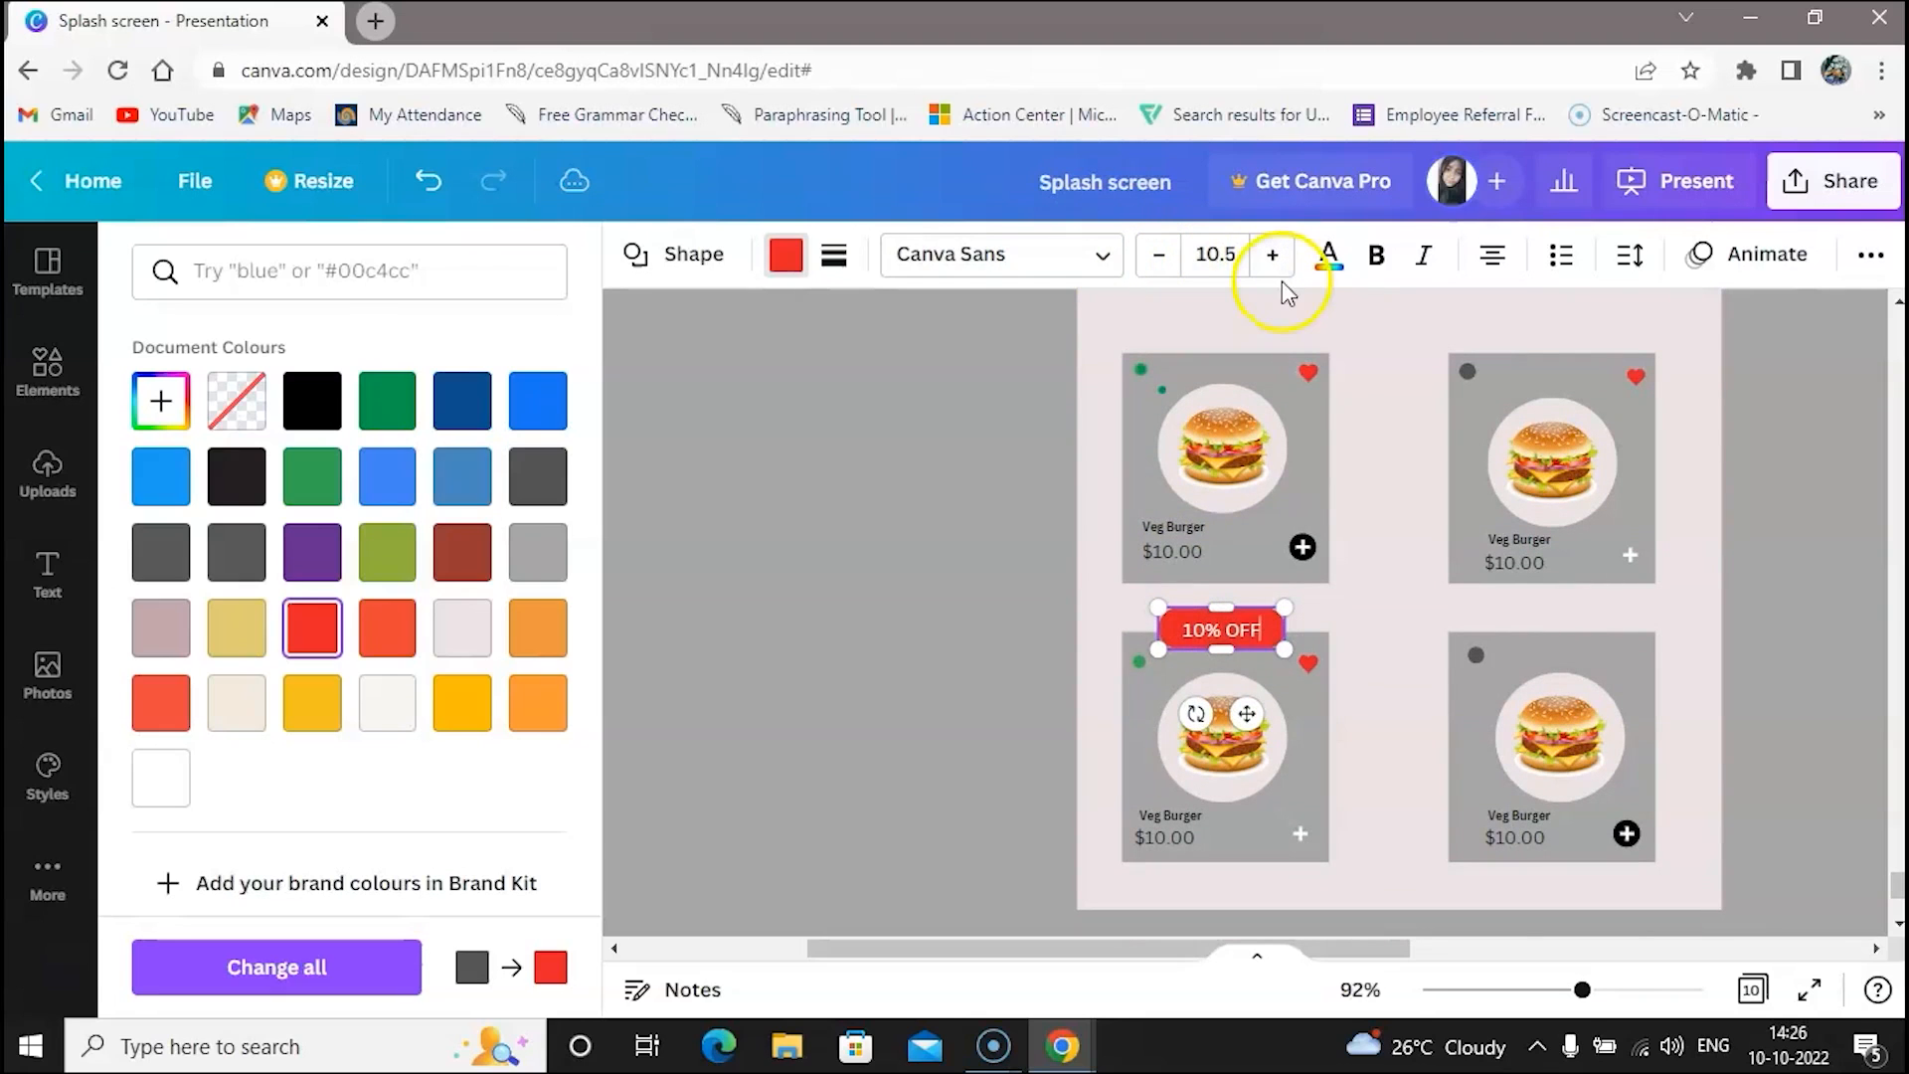
left_click(1269, 631)
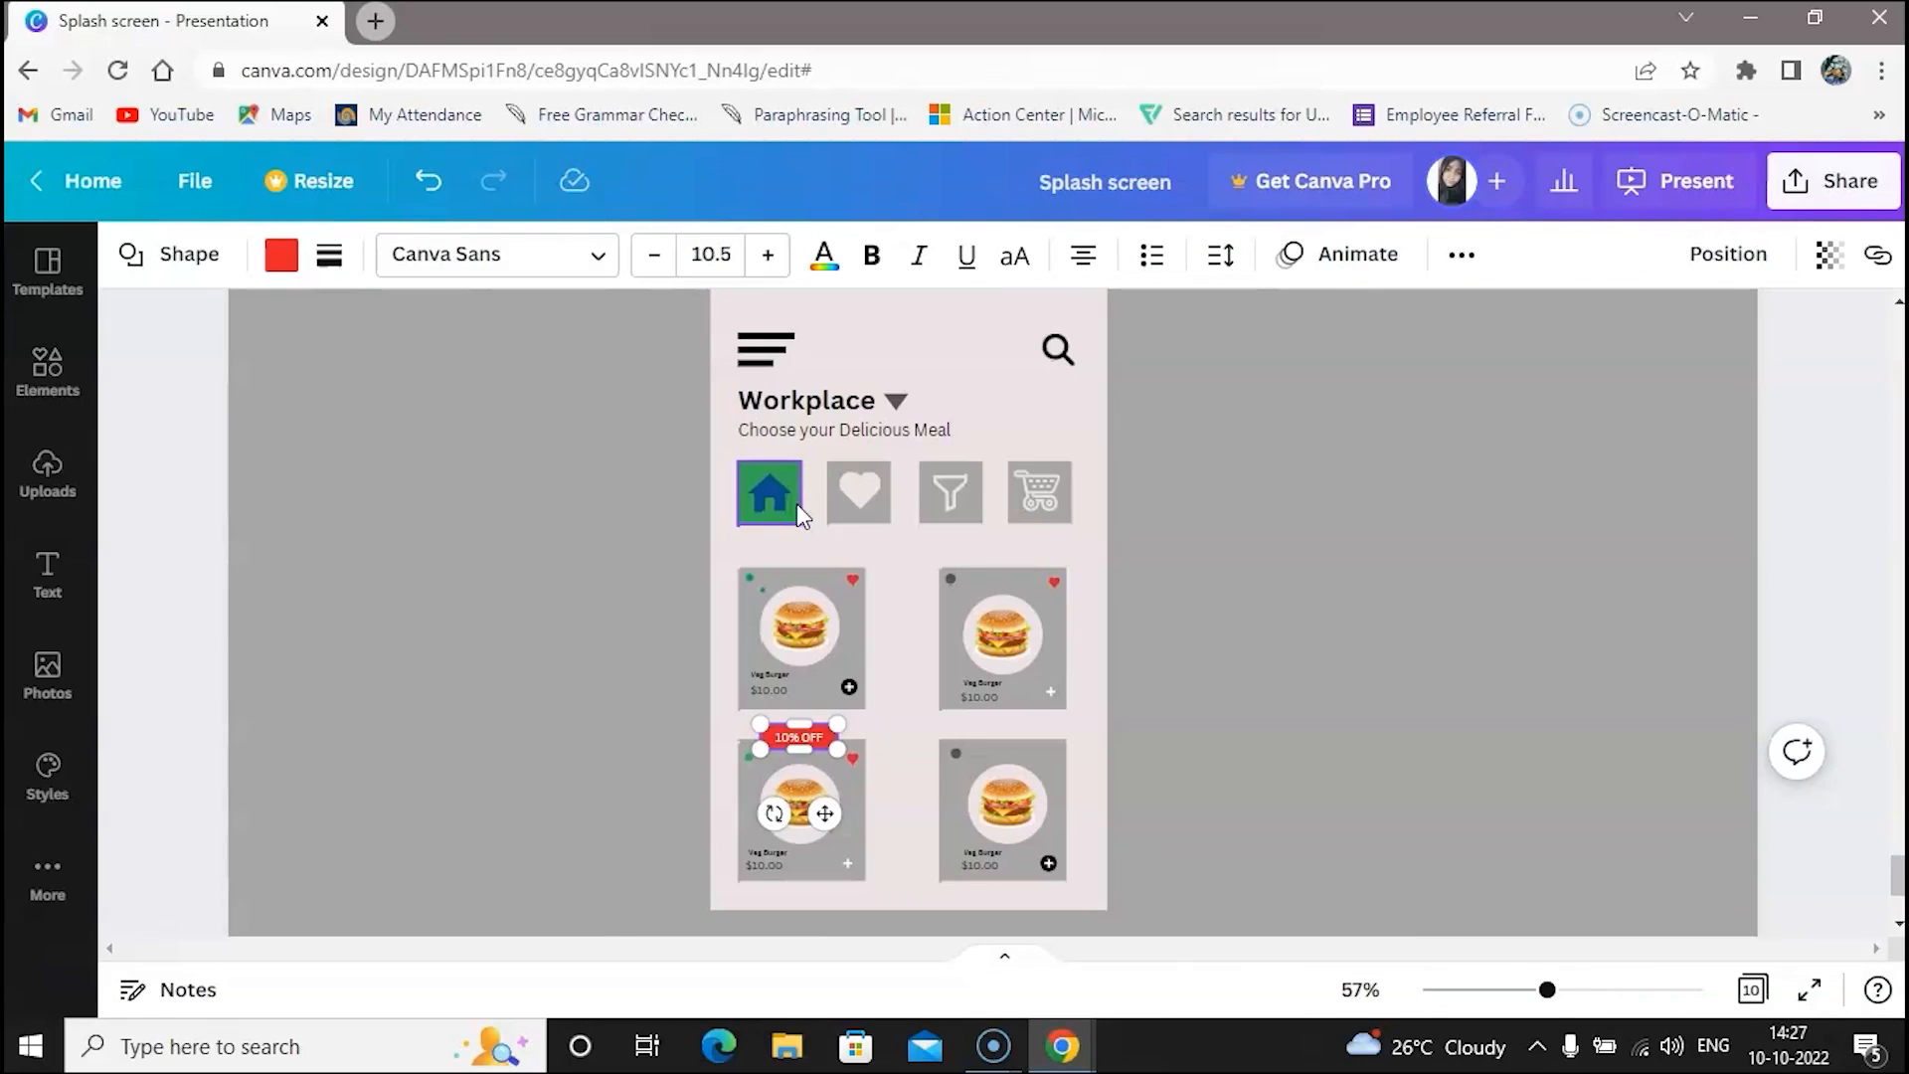
Review the whole food-ordering screen, from its heading and icon tiles down to the burger cards with the discount badge
scroll(798, 504, "up", 1)
scroll(797, 504, "down", 1)
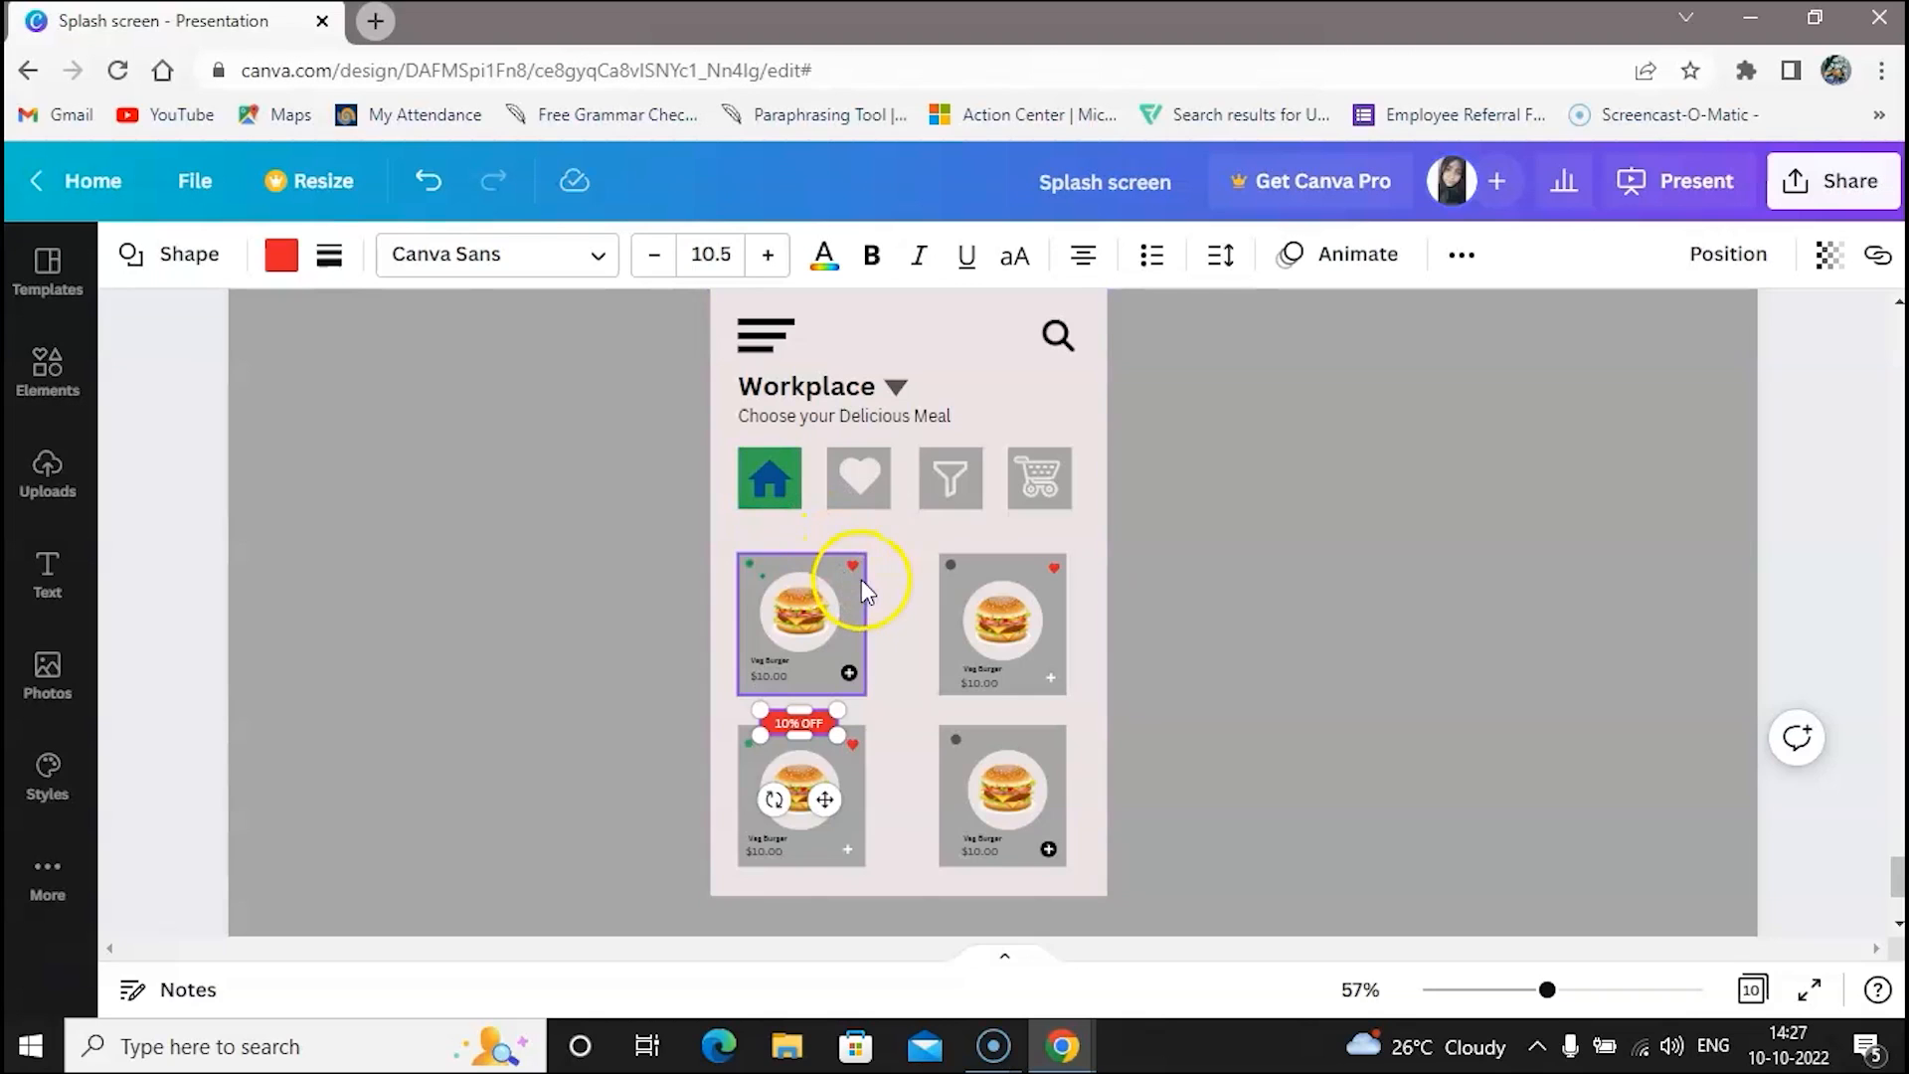
left_click(892, 509)
scroll(892, 509, "up", 1)
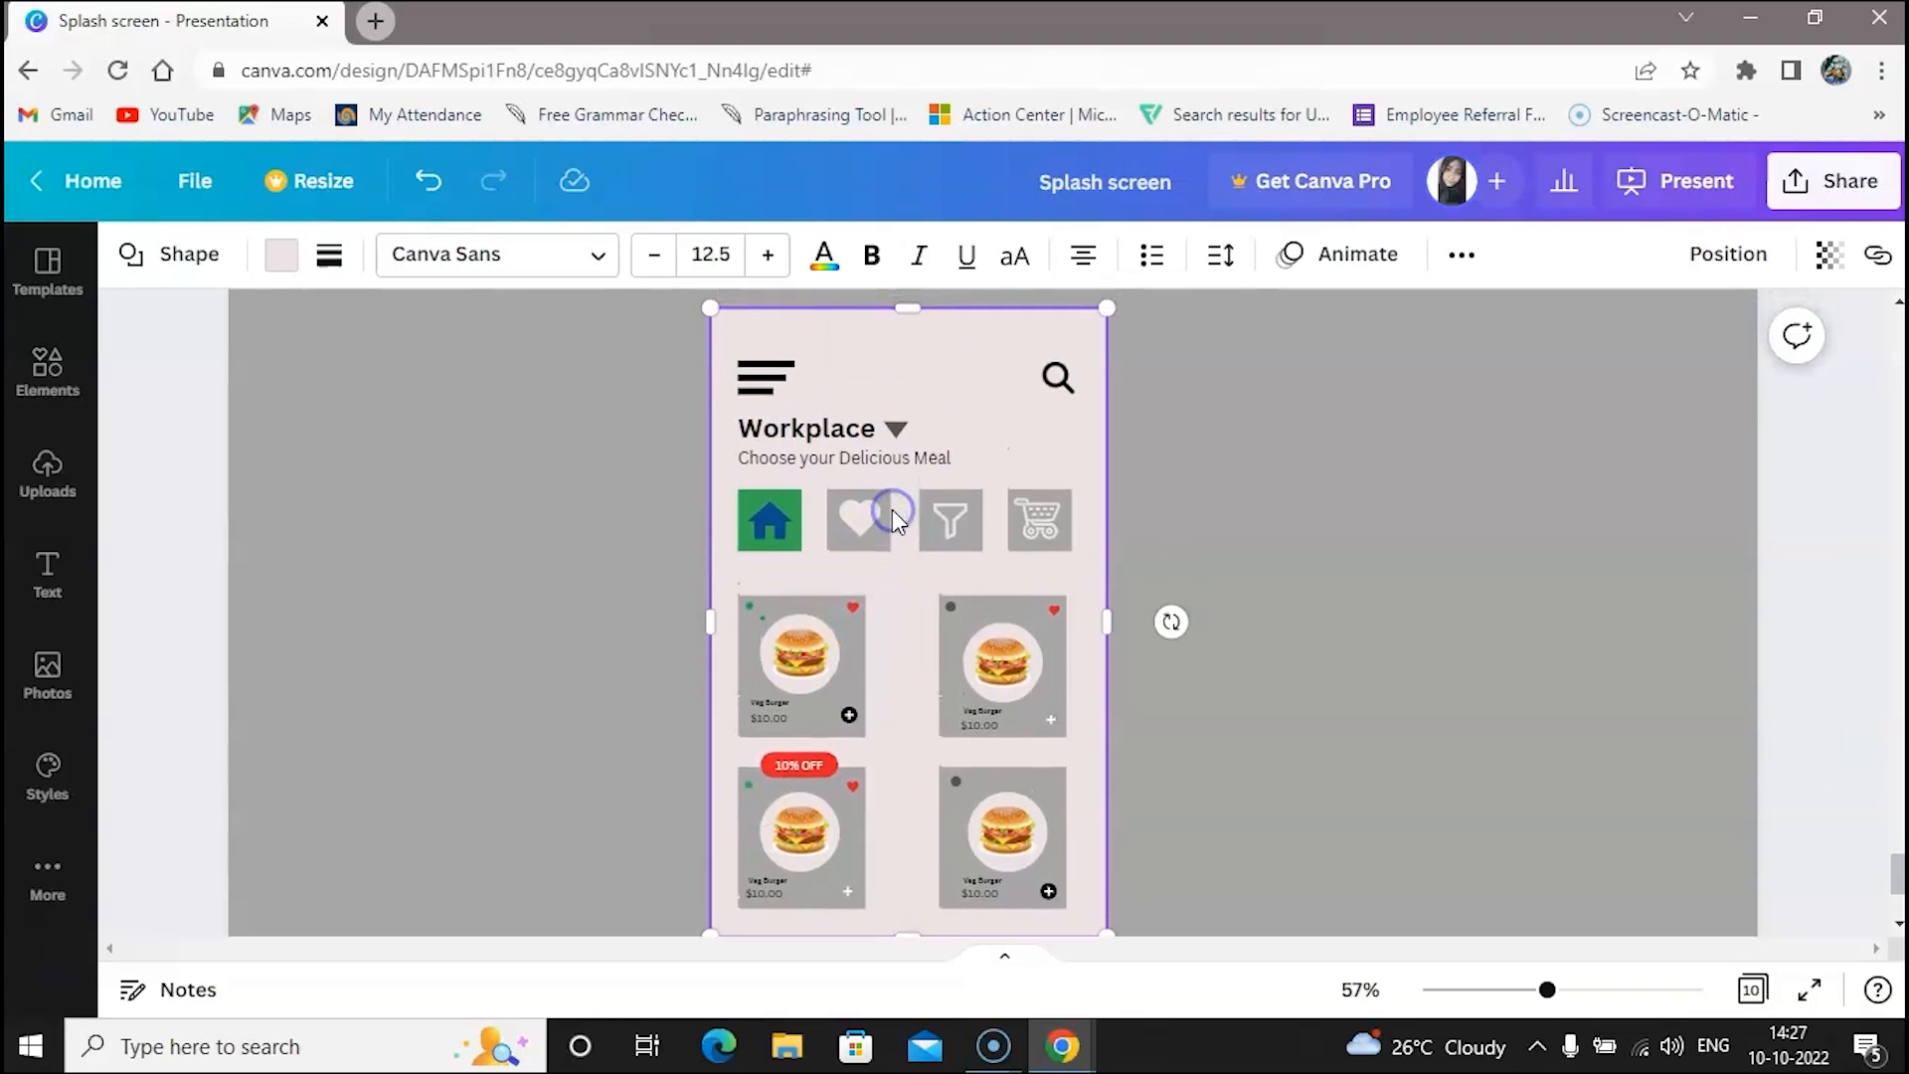
left_click(1207, 495)
scroll(1116, 515, "down", 1)
scroll(1116, 515, "up", 2)
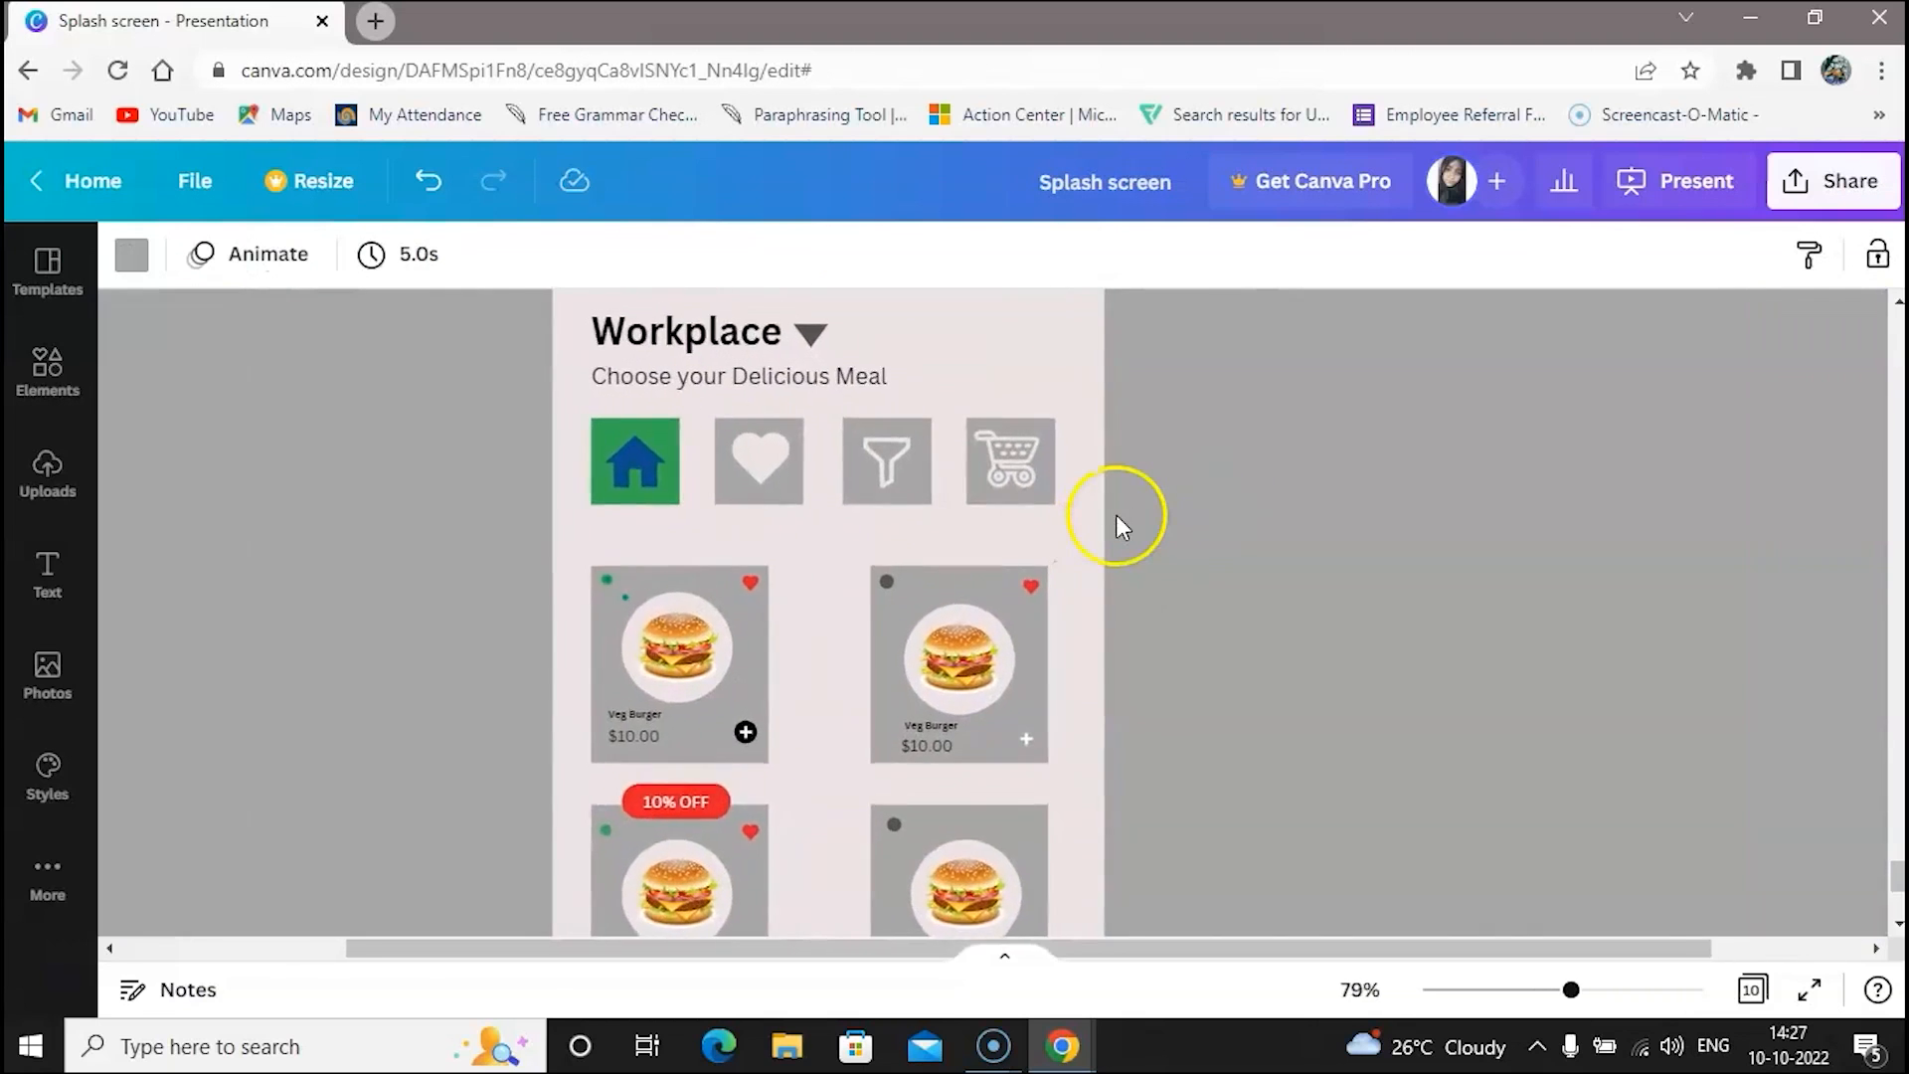